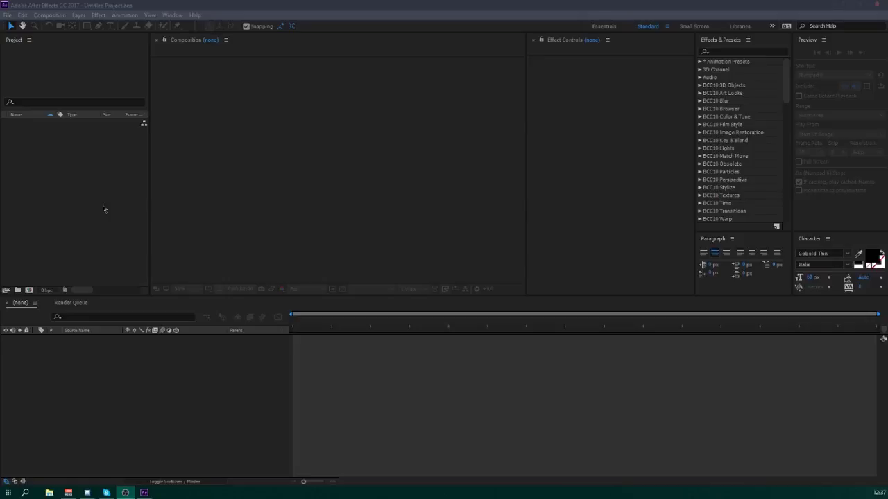
- Import the Tut composition folder with its PNG sequence and the DnB WAV track into the project
right_click(64, 165)
mouse_move(115, 212)
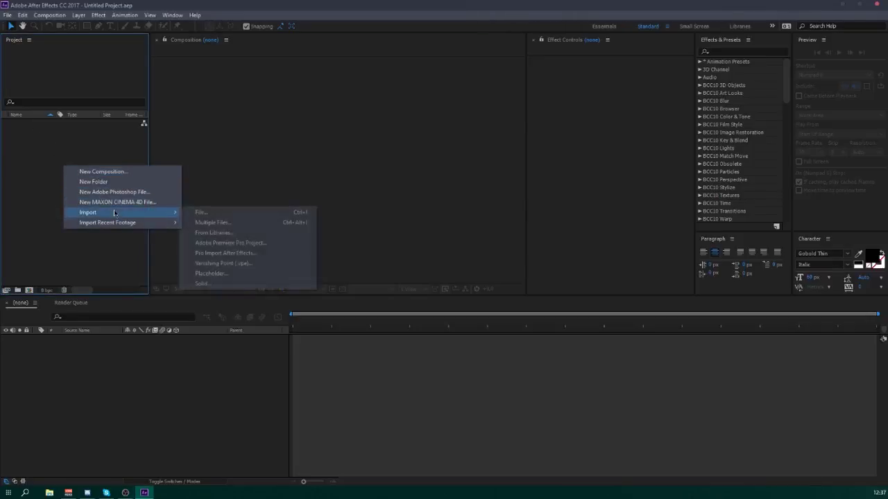
left_click(229, 218)
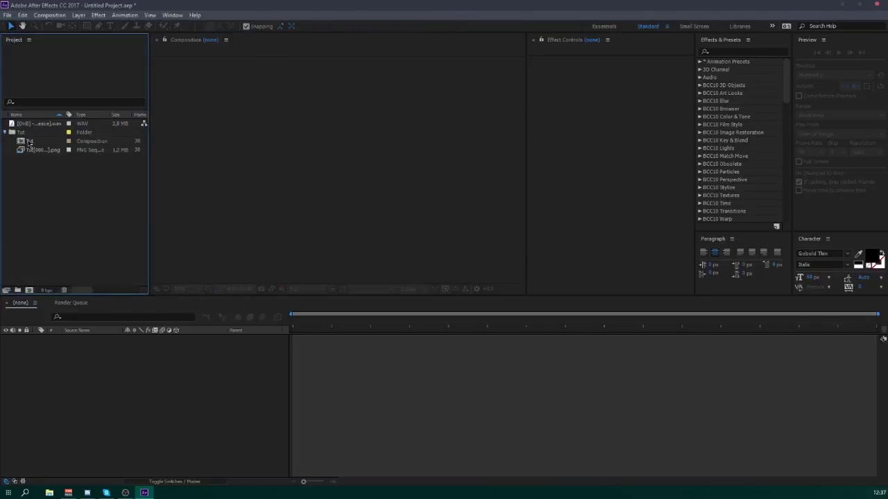
- Place the WAV track beneath the Camera layer in the Tut composition and duplicate the PNG sequence layer twice
left_click(10, 132)
left_click_drag(35, 124, 92, 339)
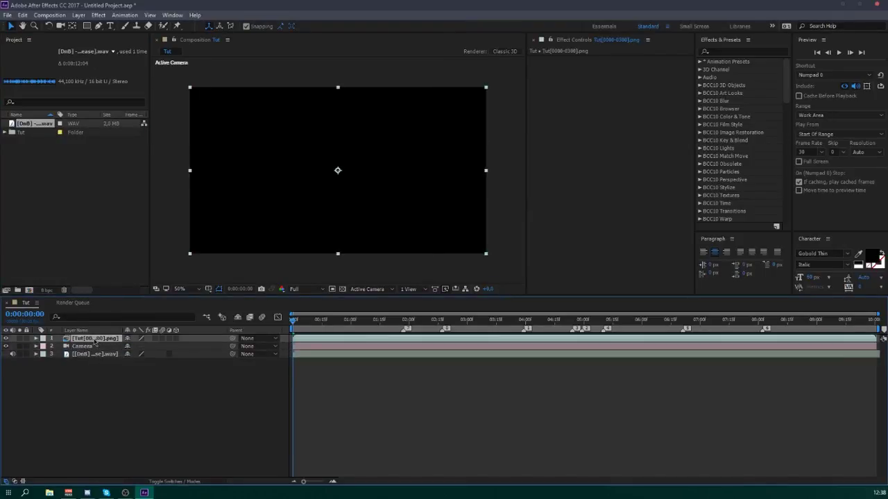
key("ctrl+d")
key("ctrl+d")
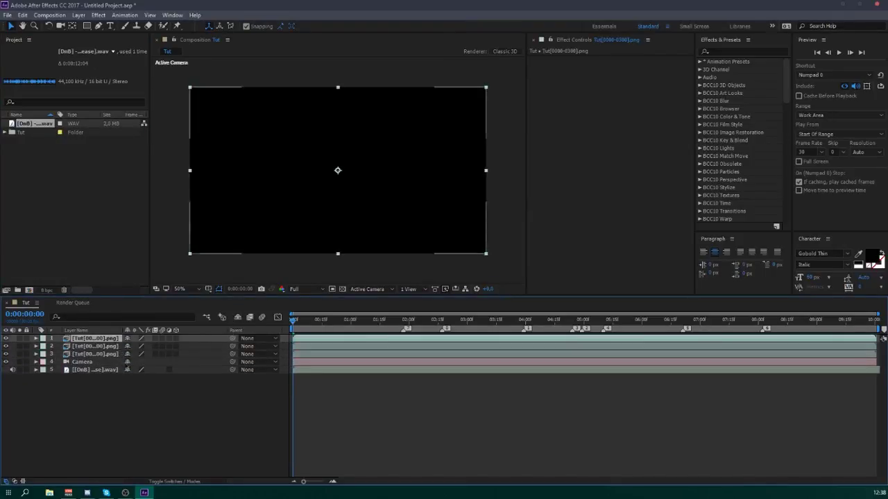
- Create a dark grey solid named Bg at 1280 x 720 px, directly above the audio layer
left_click(107, 371)
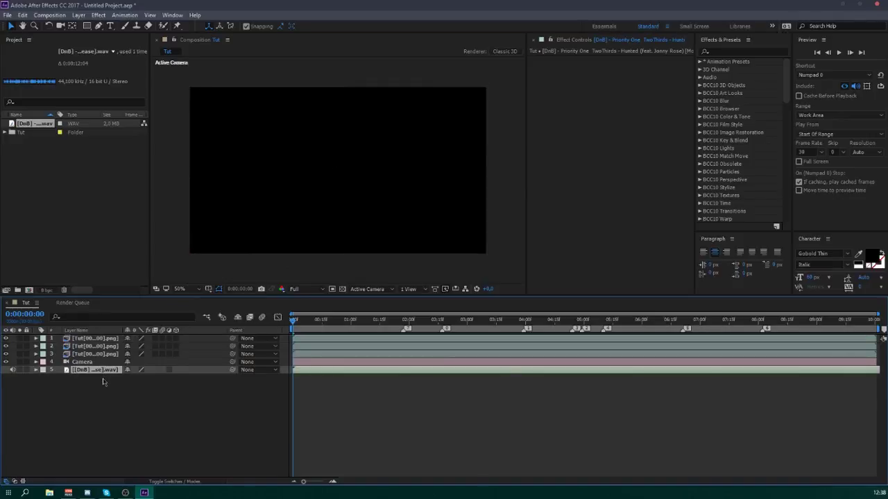
key("ctrl+y")
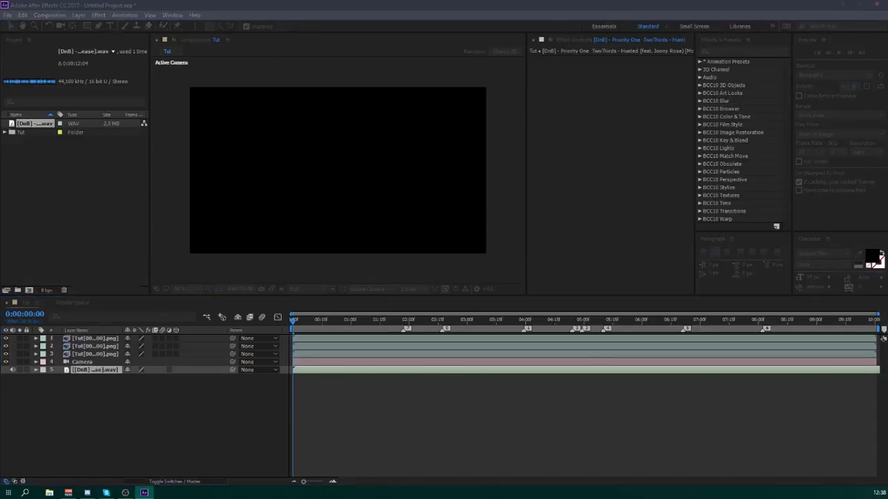
type("Bg")
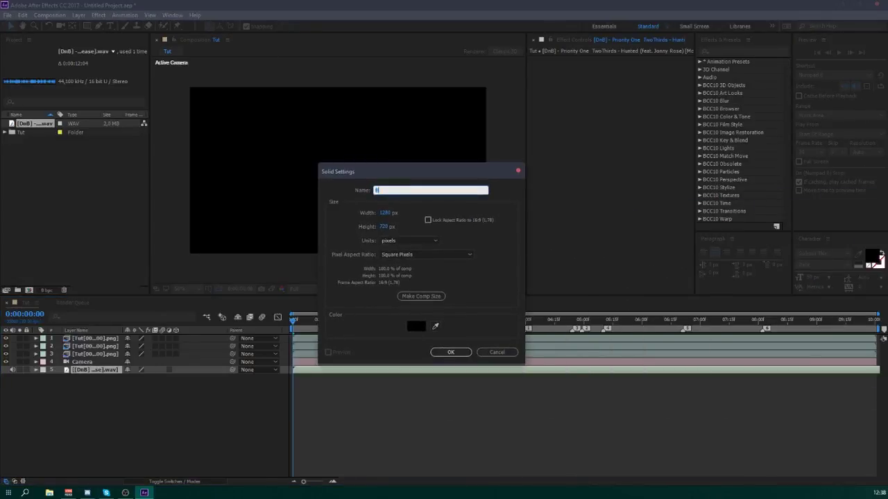
left_click(414, 326)
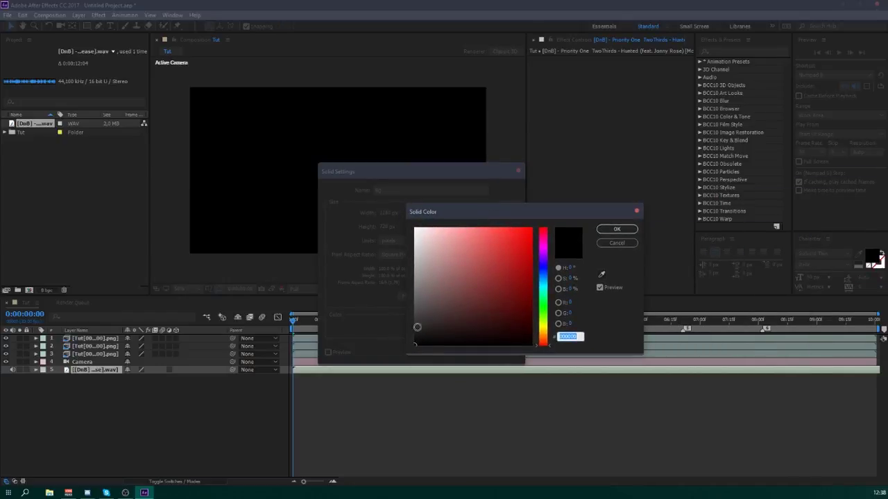
left_click_drag(400, 339, 400, 335)
left_click(616, 229)
left_click(452, 353)
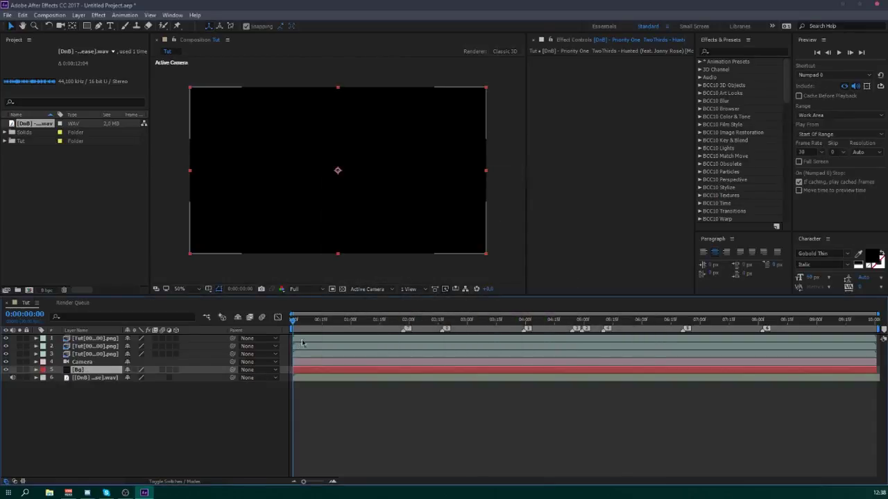
left_click(144, 391)
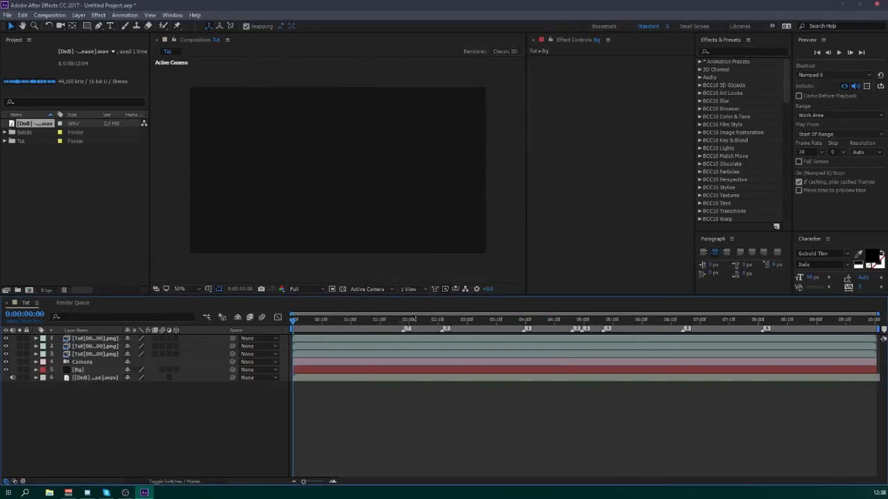
- Lower the preview resolution to Quarter and play back the Tut composition to review the animation
left_click(305, 289)
left_click(319, 334)
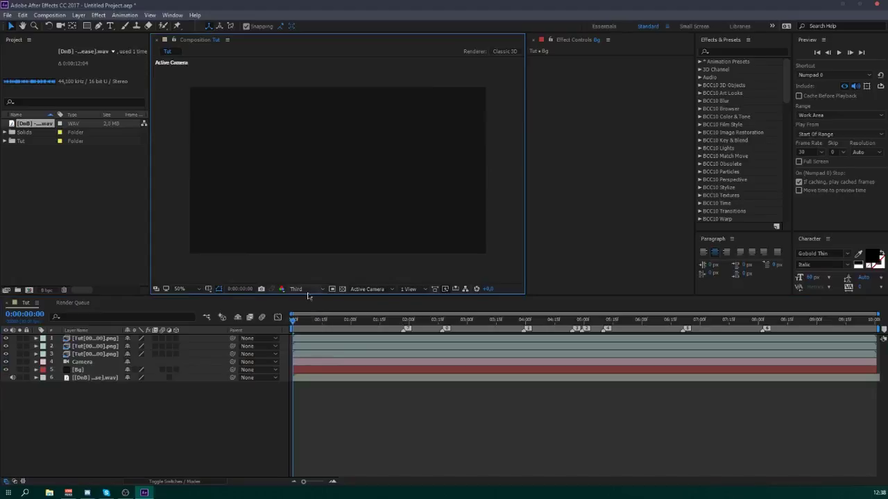
left_click(305, 288)
left_click(315, 347)
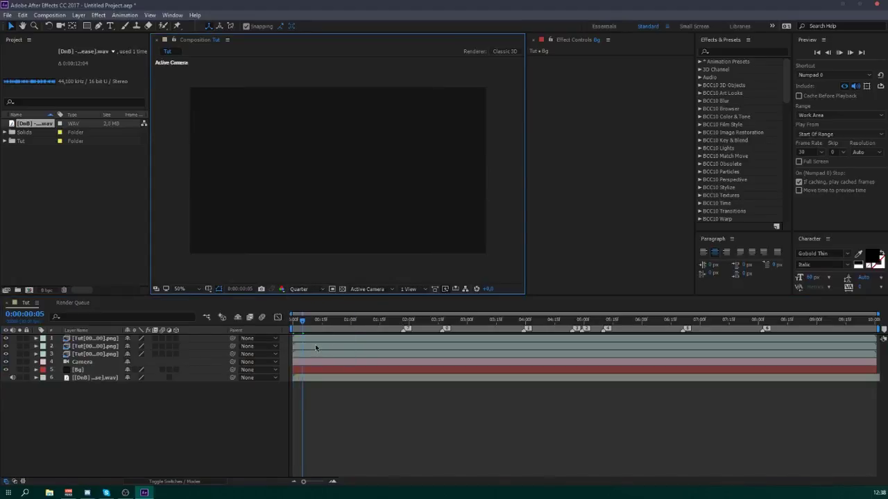
key("space")
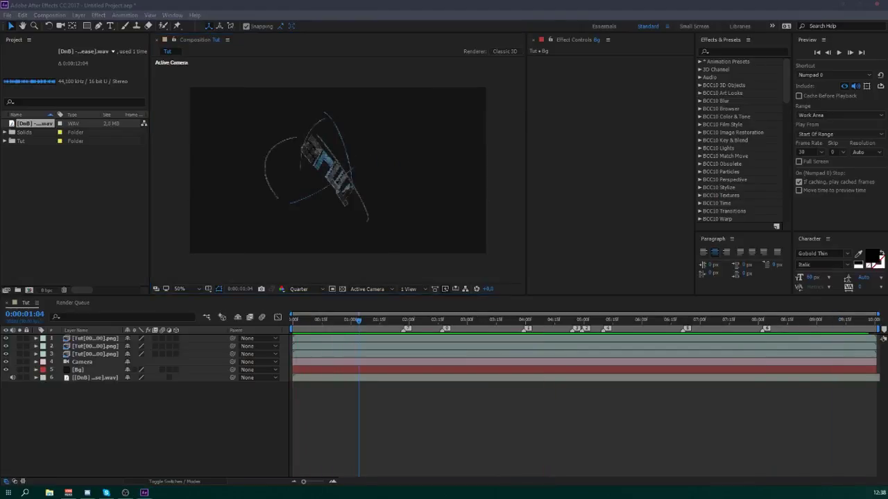
key("space")
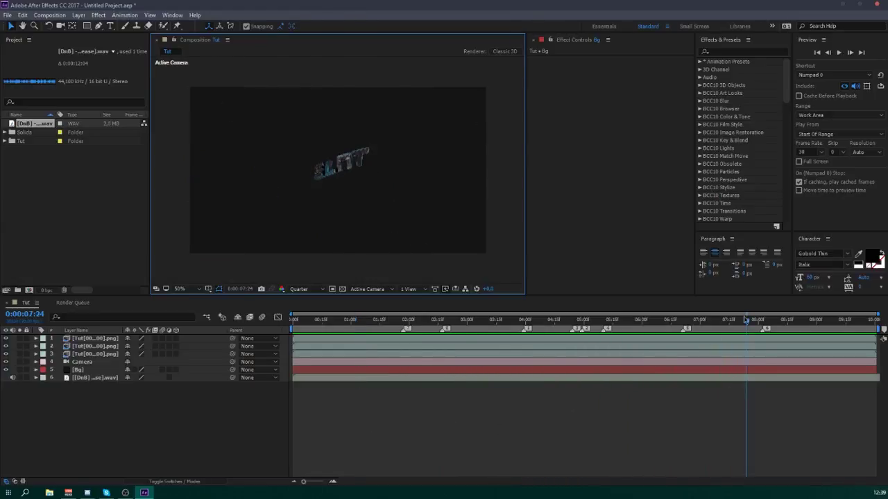
- Move the current time to 0:00:06:18, set the preview resolution to Full and inspect the 3D text up close
left_click_drag(744, 321, 676, 350)
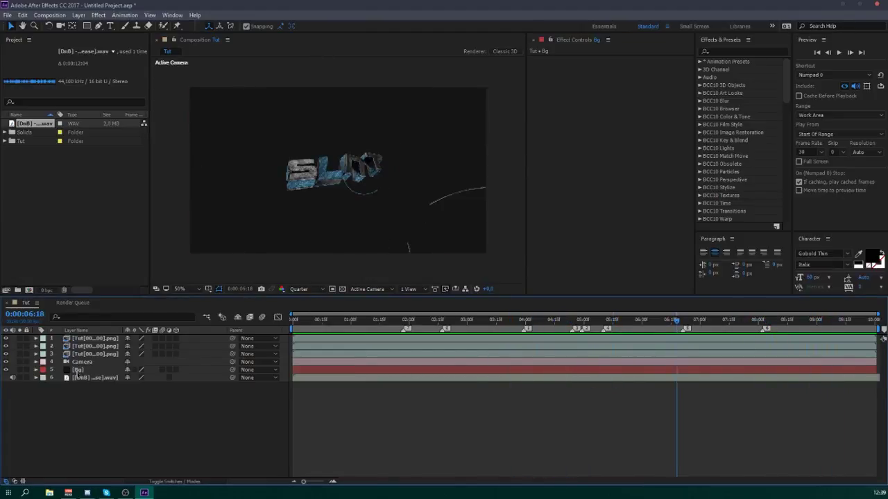
left_click(299, 289)
left_click(312, 317)
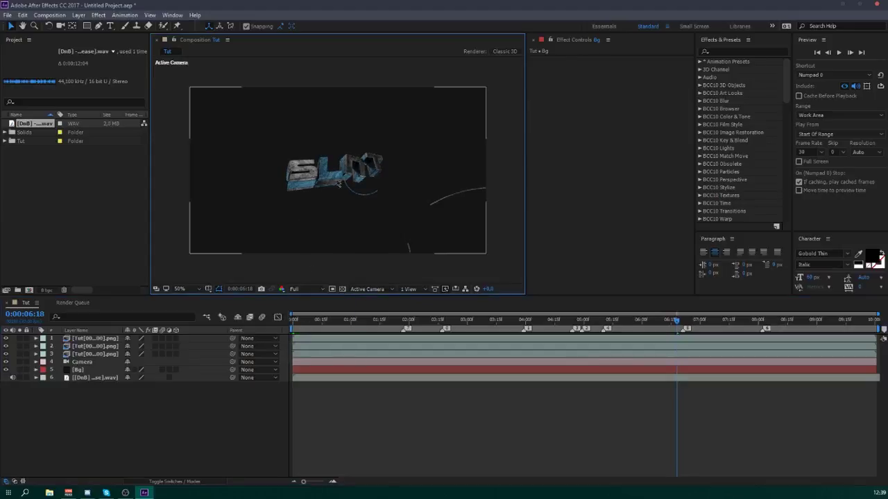
scroll(339, 172, "up", 2)
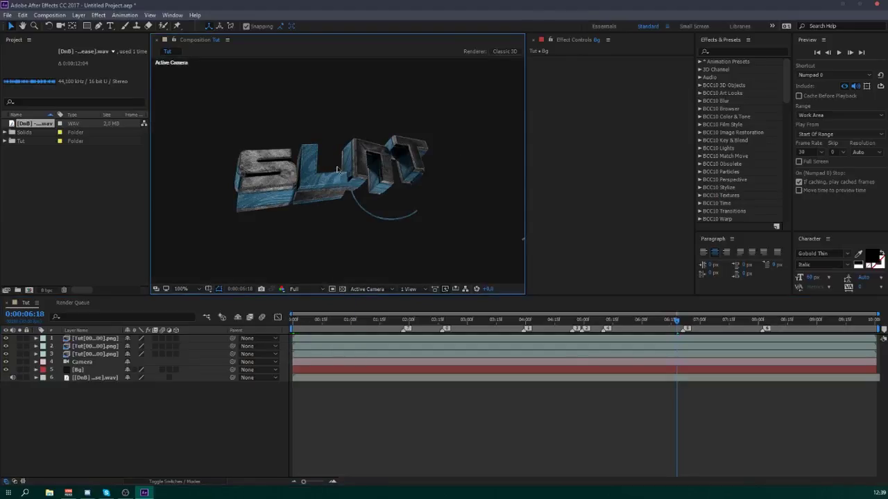
scroll(337, 169, "down", 2)
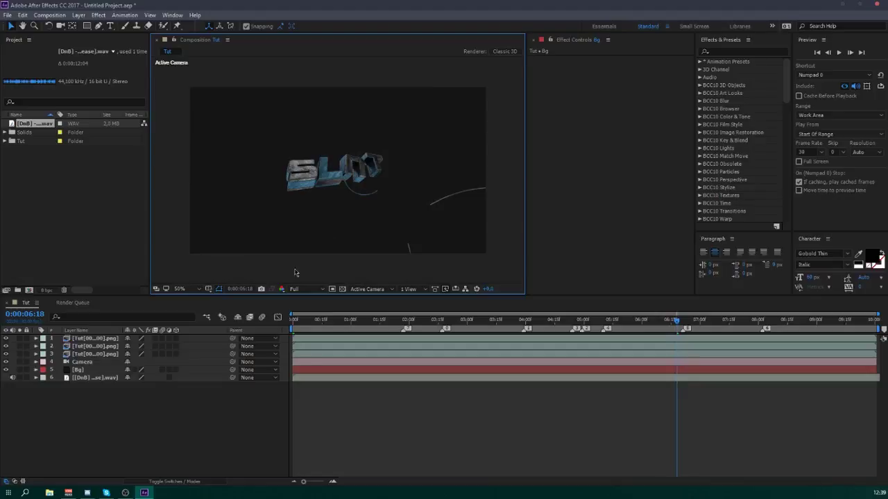
- Save the project as ae in the Orders > Tut folder
key("ctrl+s")
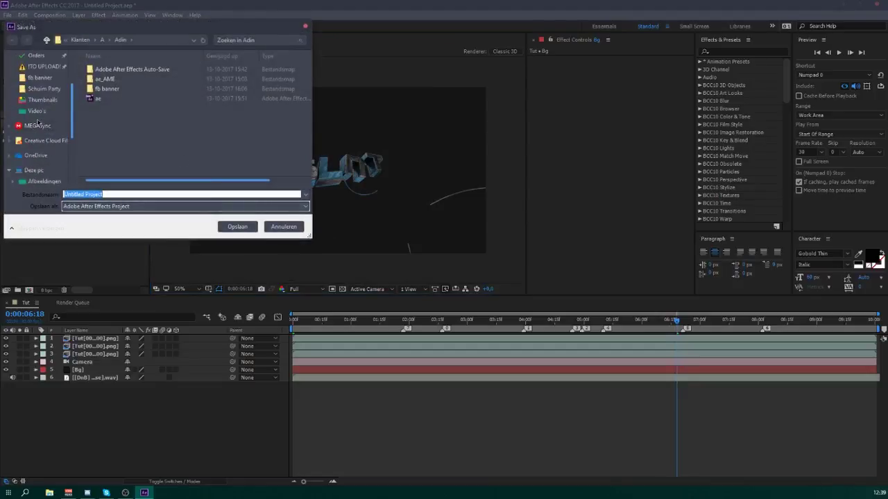
scroll(38, 122, "up", 1)
left_click(37, 100)
double_click(111, 172)
left_click(123, 196)
type("a")
left_click(122, 197)
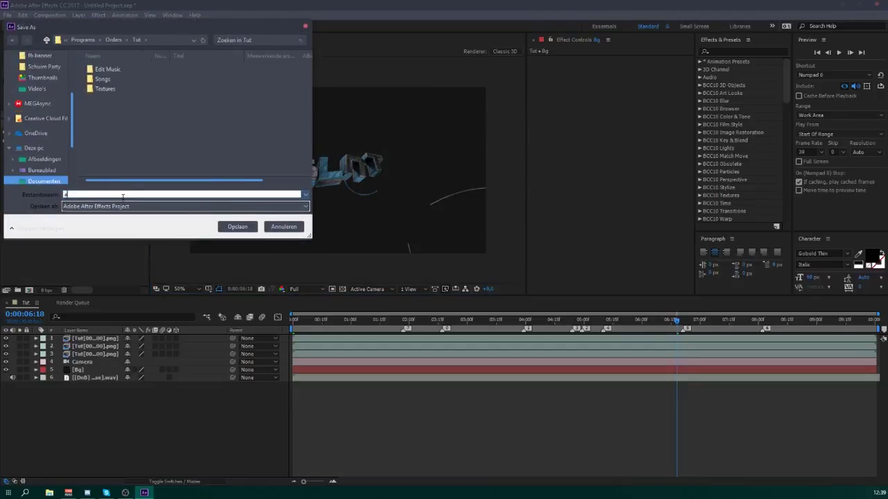
type("e")
left_click(237, 227)
- Add an adjustment layer named cc above all other layers and save the project
left_click(89, 339)
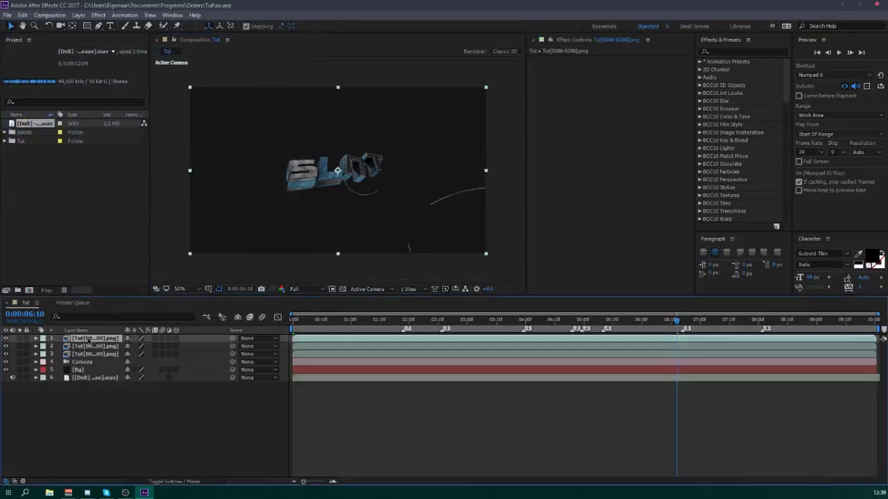
key("ctrl+alt+y")
key("Return")
type("cc")
key("Return")
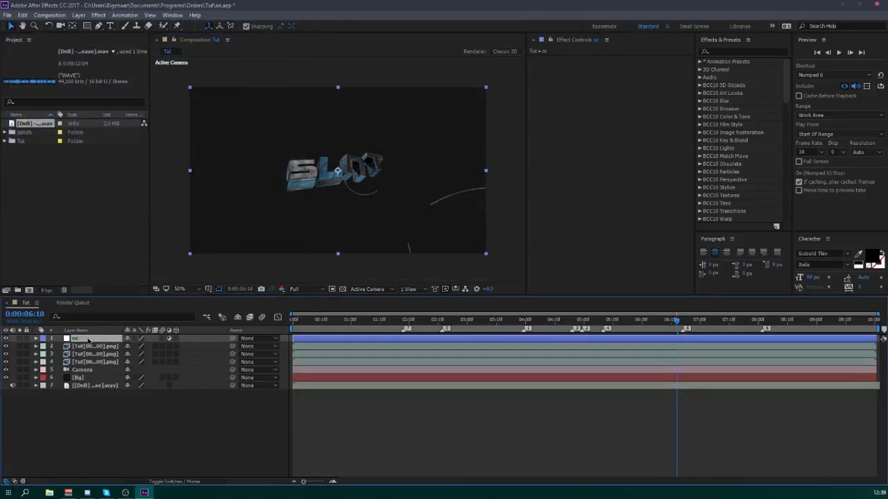
key("ctrl+s")
- Rename the uppermost PNG sequence layer as contrast
left_click(96, 362)
left_click(98, 346)
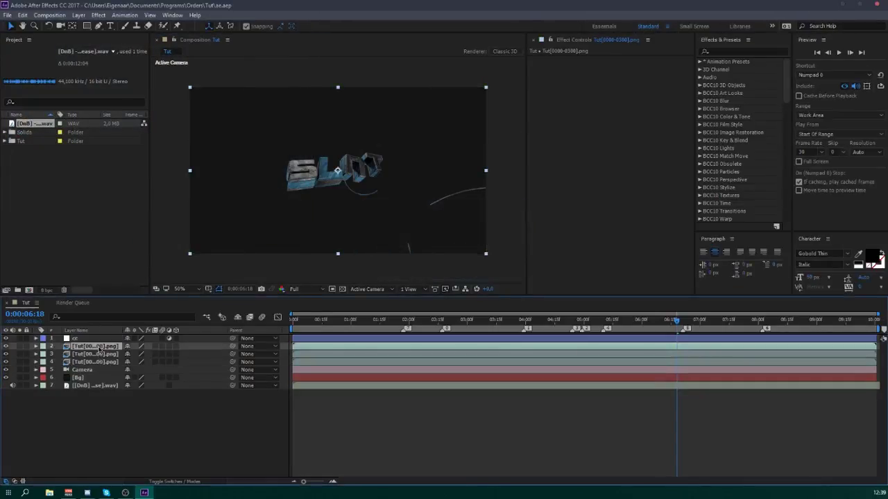
key("Return")
type("contrast")
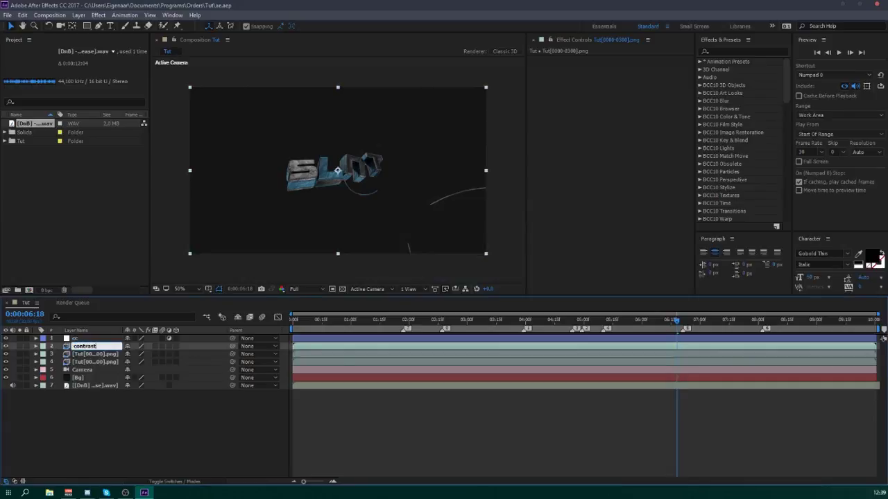
key("Return")
- Apply Brightness & Contrast to the contrast layer with brightness 15 and contrast 50
left_click(742, 51)
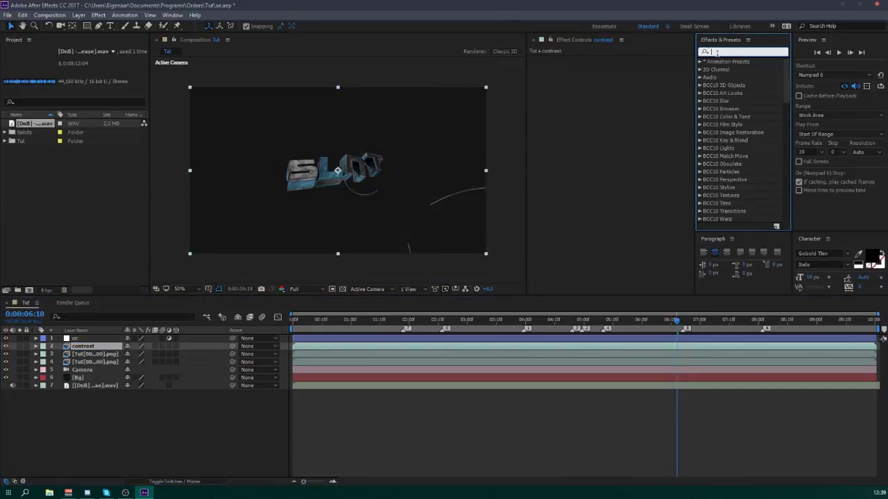
type("contras")
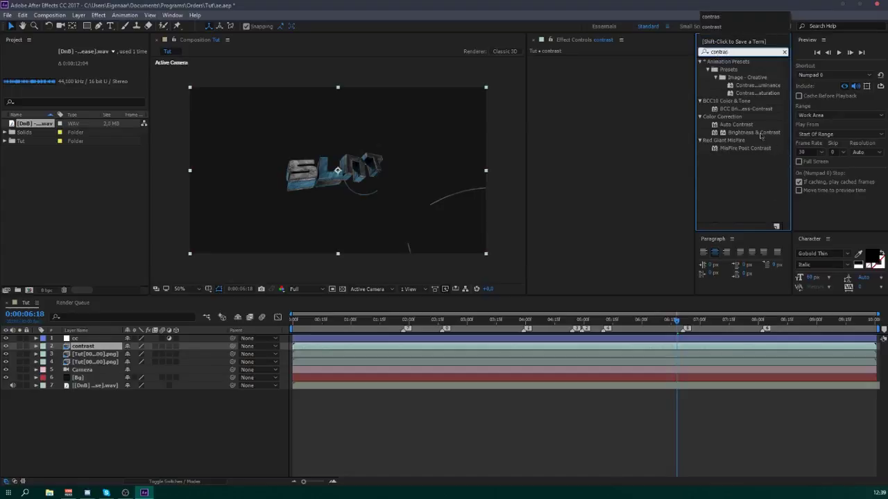
double_click(761, 134)
left_click(624, 67)
type("15")
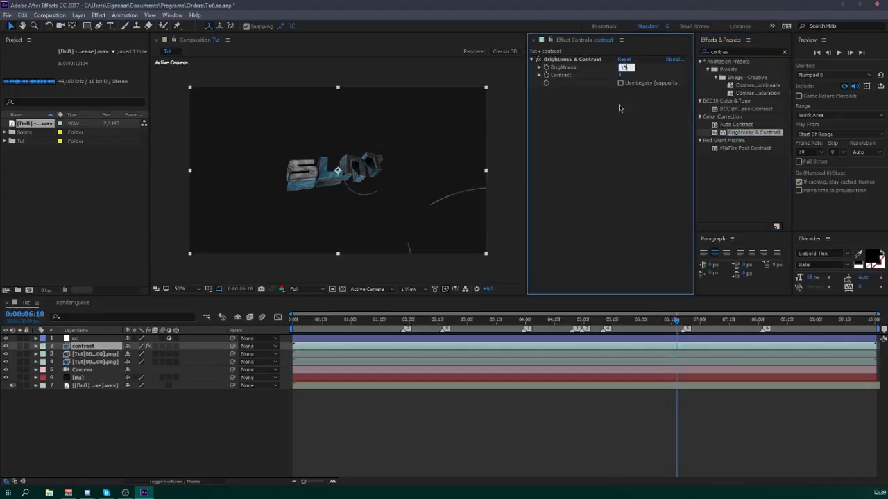
key("Tab")
type("50")
key("Return")
- Try a contrast of 45 in the Brightness & Contrast effect and settle on 35
left_click(621, 75)
type("45")
key("Return")
left_click(621, 75)
type("35")
key("Return")
- Set the contrast layer's opacity to 50% and collapse its properties
left_click(92, 347)
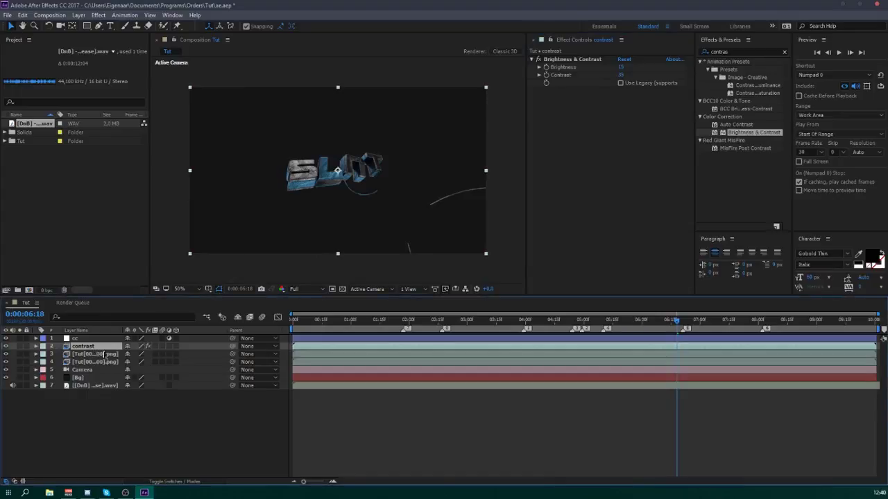
key("t")
left_click(131, 355)
type("5")
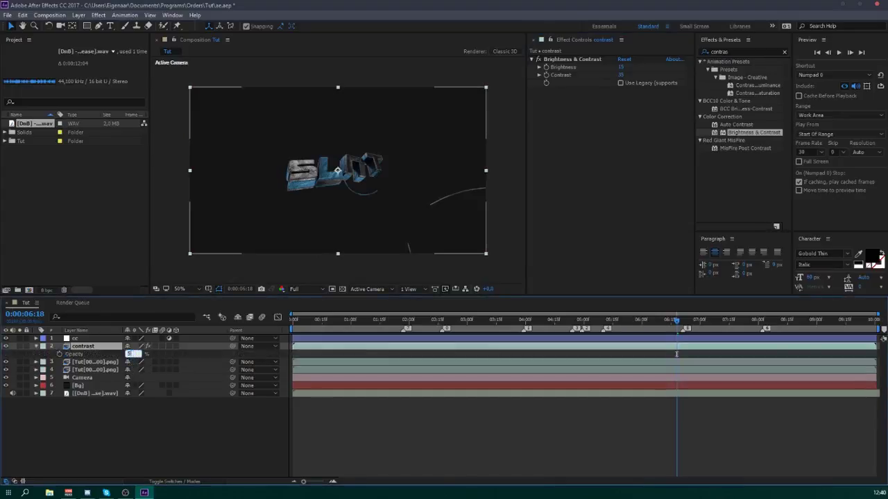
type("0")
key("Return")
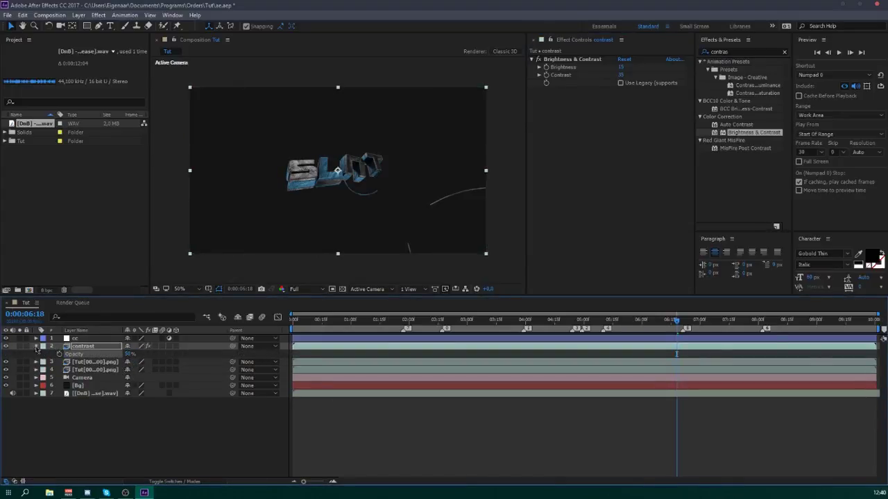
left_click(36, 346)
- Rename the PNG sequence layer directly below contrast as find edges
left_click(97, 355)
key("Return")
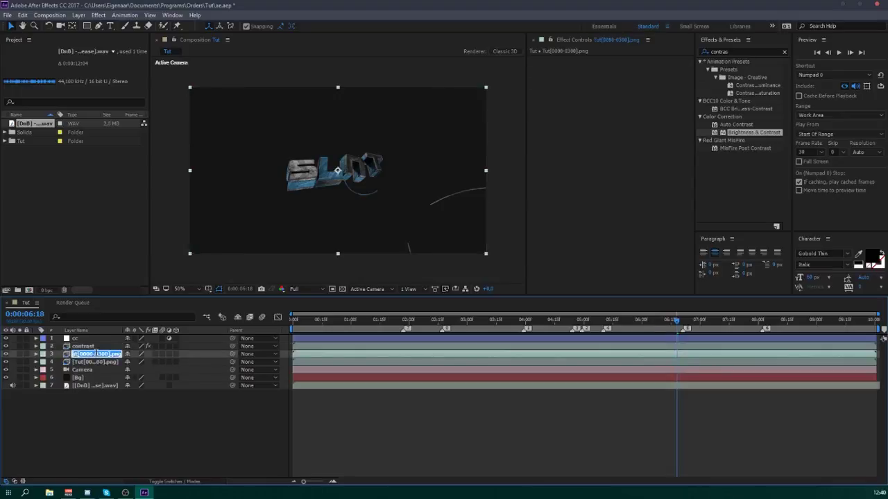
type("find edges")
key("Return")
- Apply the Find Edges effect to the find edges layer, inverted, with Blend With Original at 45%
left_click(734, 52)
type("f")
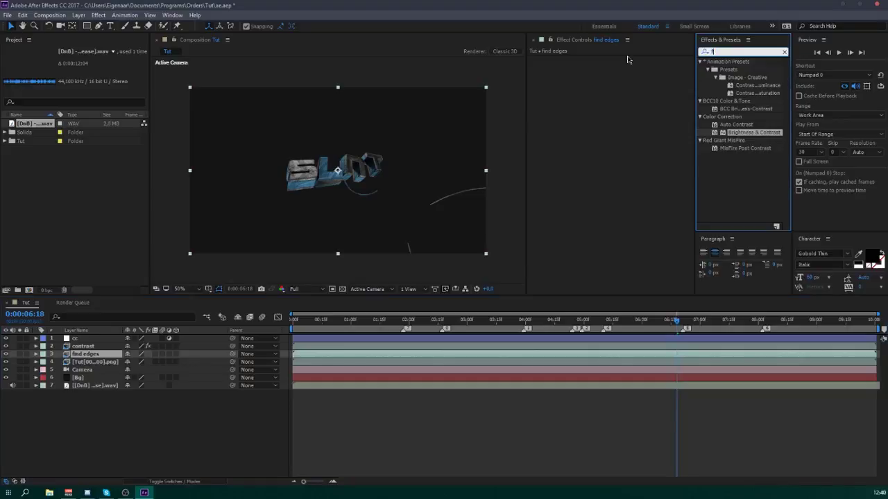
type("ind ed")
left_click_drag(741, 69, 607, 82)
left_click(620, 67)
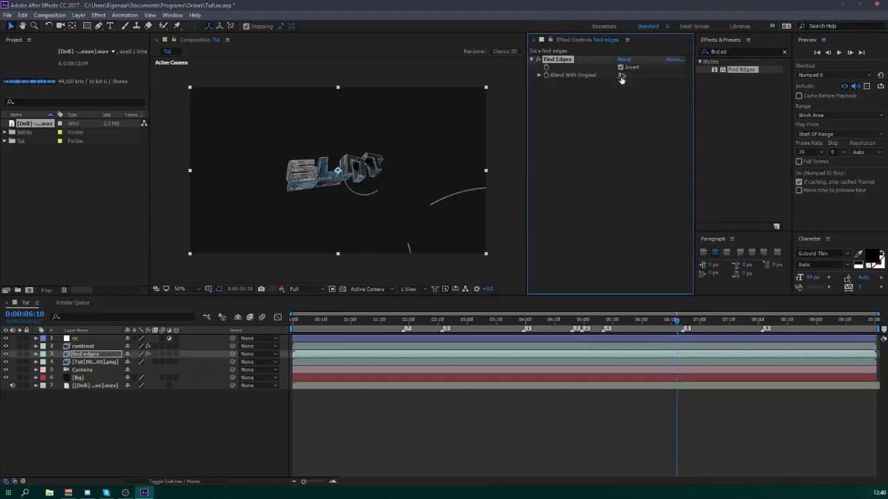
left_click(624, 75)
type("45")
left_click(645, 136)
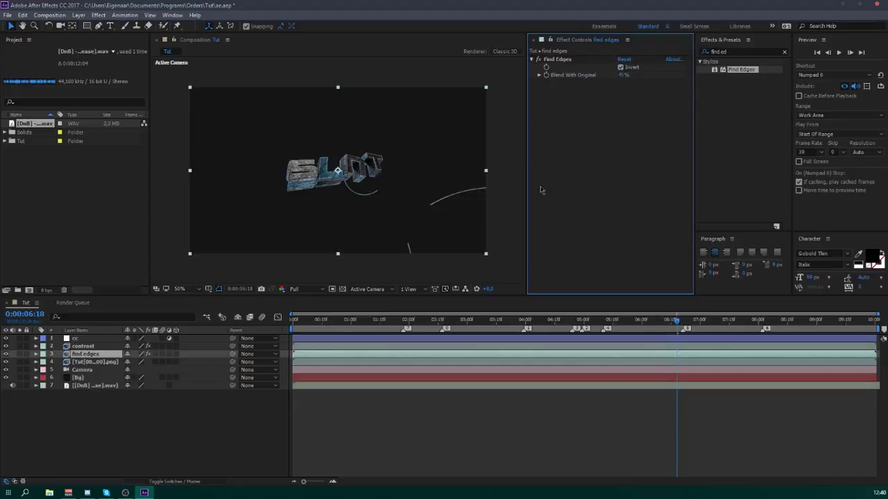
- Switch the Find Edges effect off and on to compare the text with and without it
left_click(538, 60)
left_click(537, 59)
left_click(538, 59)
left_click(536, 60)
- Rename the remaining PNG sequence layer below find edges as shine and save the project
left_click(101, 362)
key("Return")
type("shine")
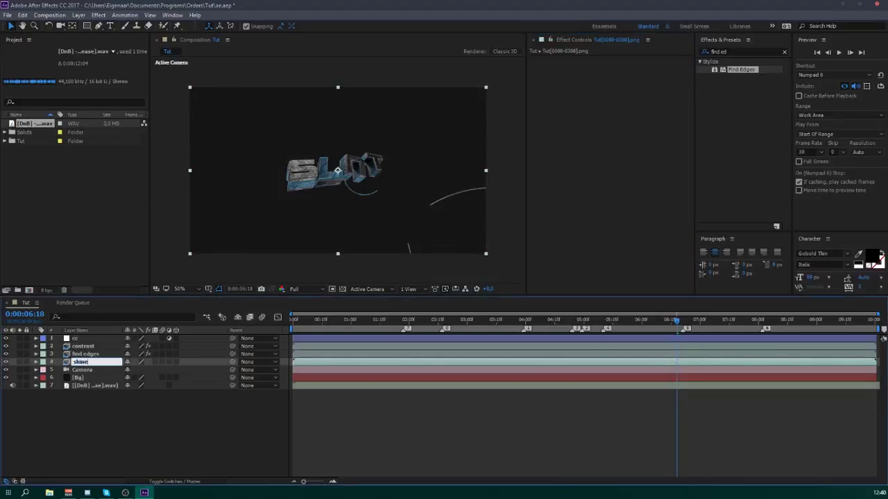
key("Return")
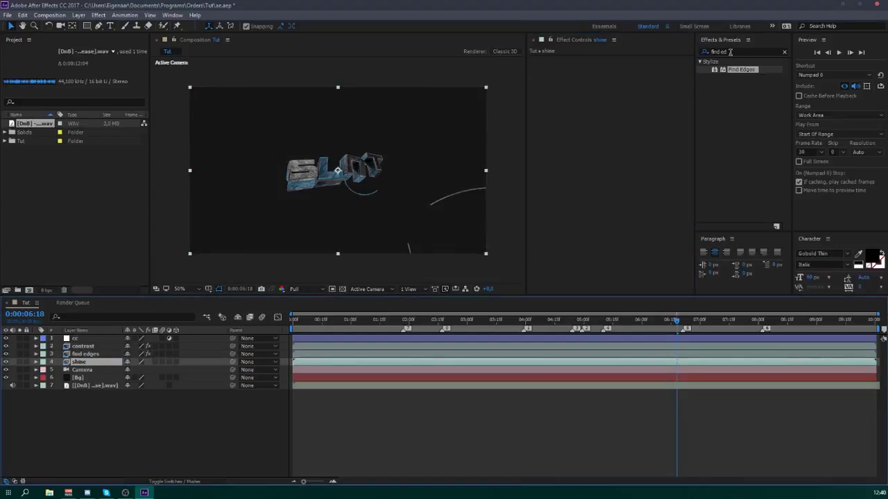
left_click(578, 143)
key("ctrl+s")
- Apply the Magic Bullet Looks effect to the cc adjustment layer and open its look editor
left_click(79, 338)
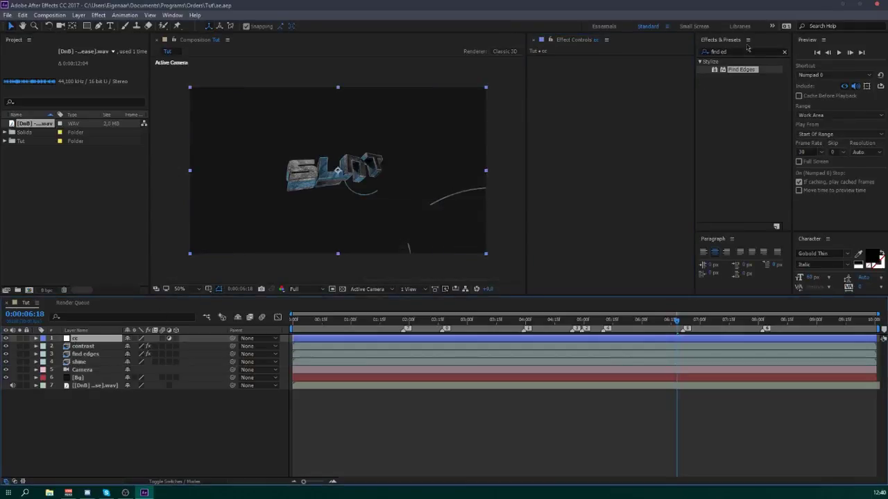
left_click(737, 52)
type("magic")
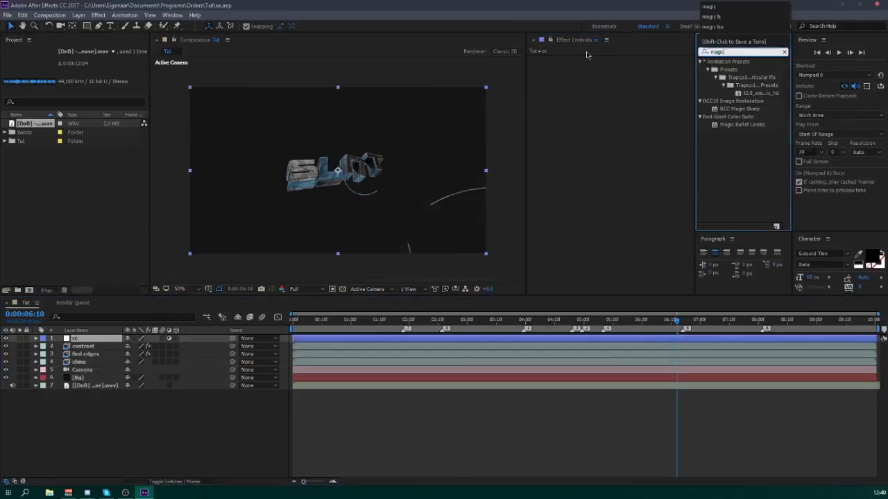
left_click_drag(741, 124, 589, 93)
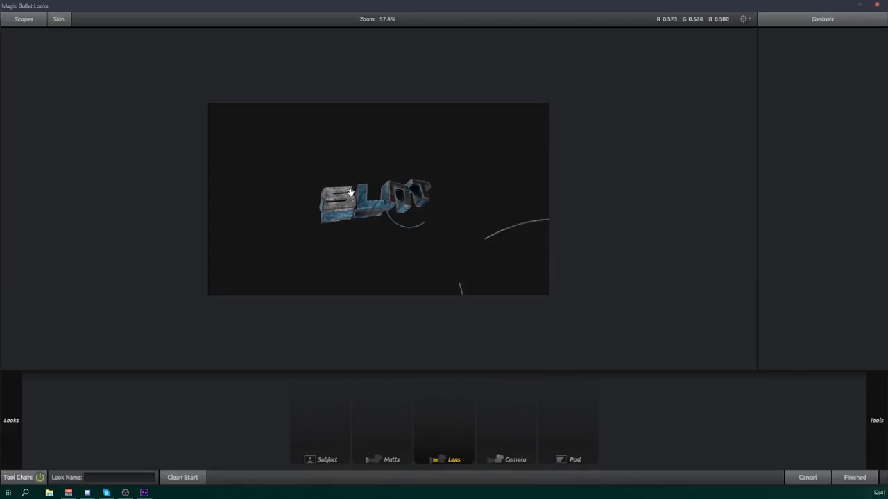
- Add an Exposure tool to the Subject stage of the look and set it to +1.70 stops
scroll(351, 192, "up", 2)
scroll(353, 200, "down", 1)
scroll(355, 203, "up", 2)
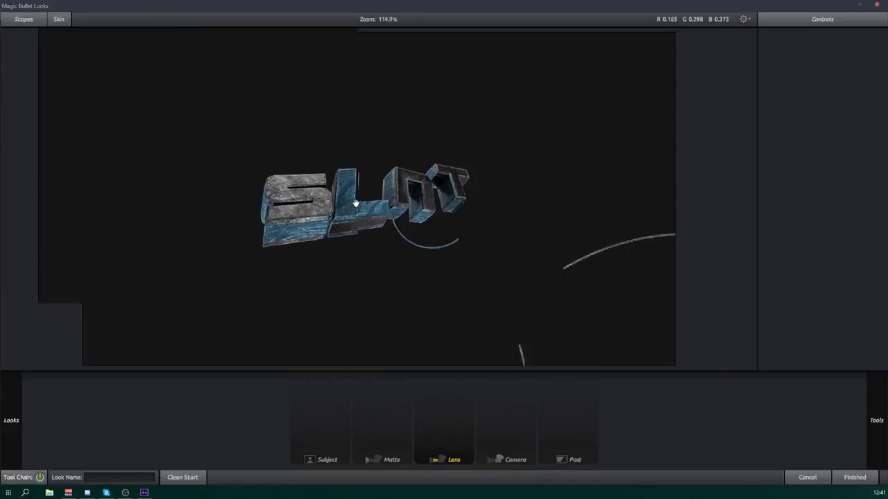
scroll(354, 201, "down", 1)
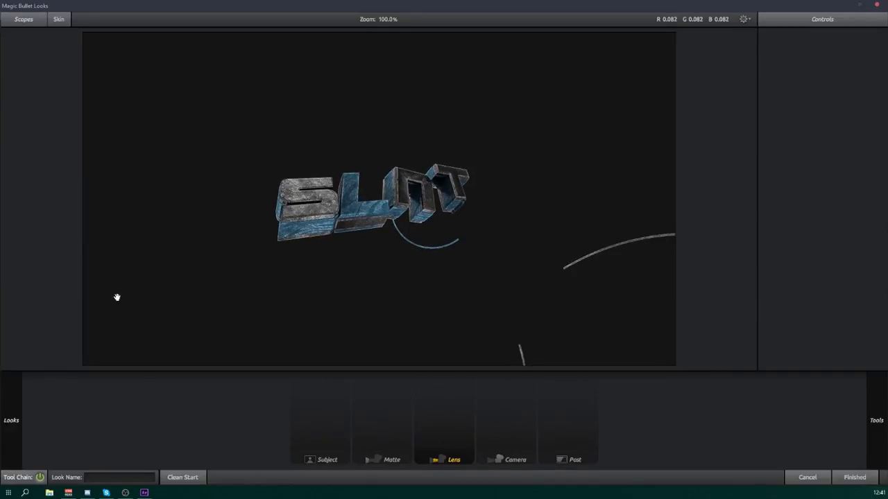
left_click(321, 441)
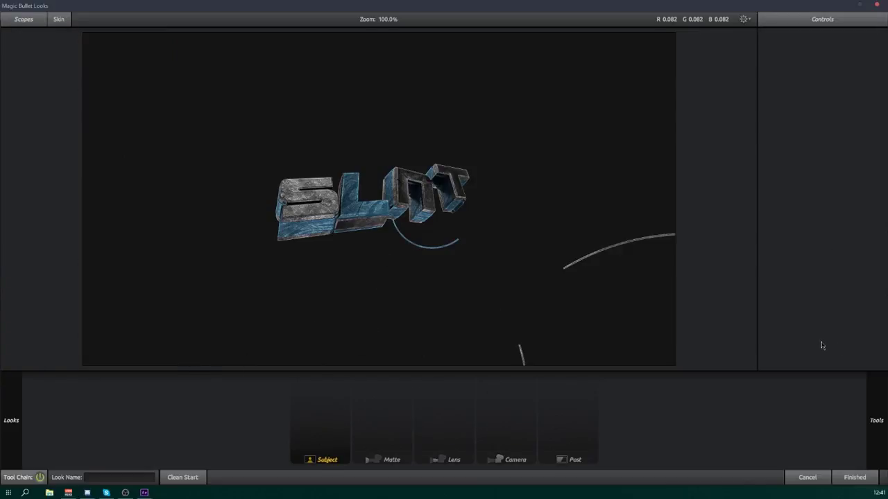
mouse_move(868, 405)
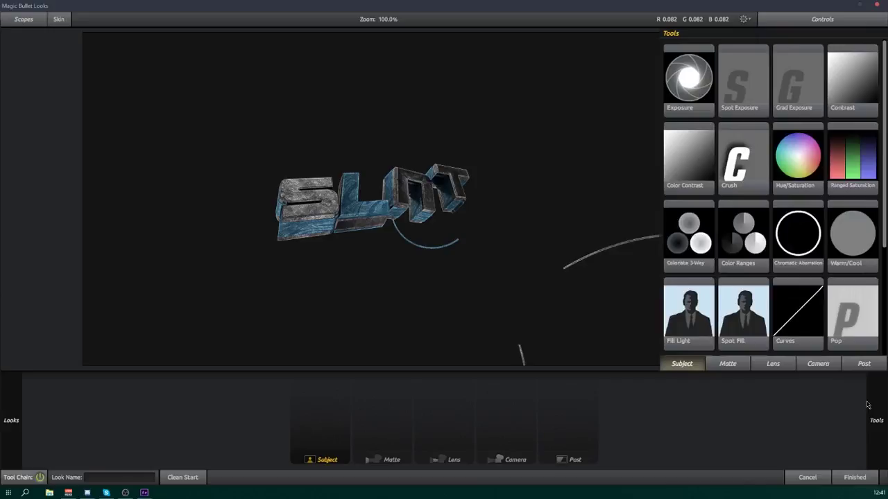
double_click(690, 80)
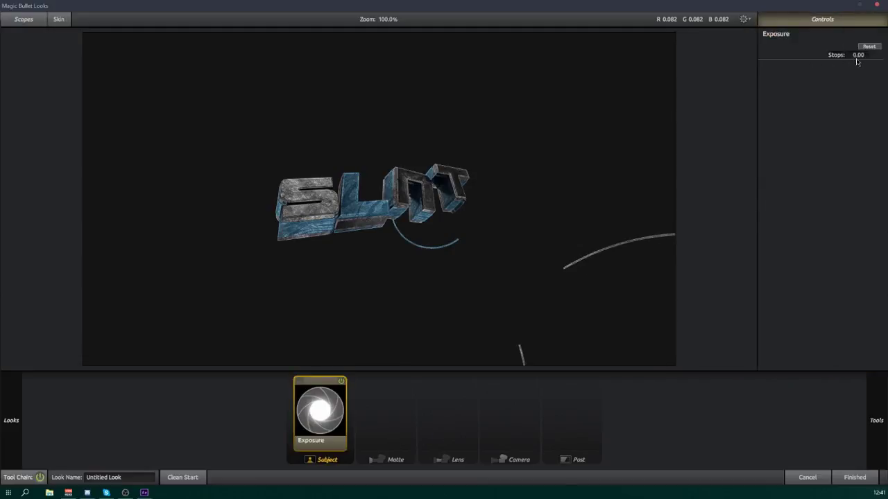
left_click_drag(858, 57, 879, 56)
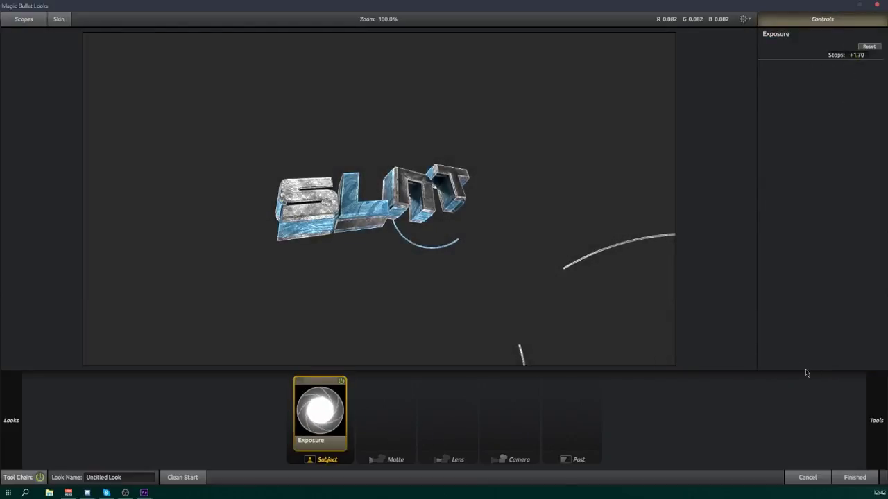
- Add a Contrast tool to the Subject stage, raise its contrast to about +0.24 and toggle it to compare
mouse_move(875, 420)
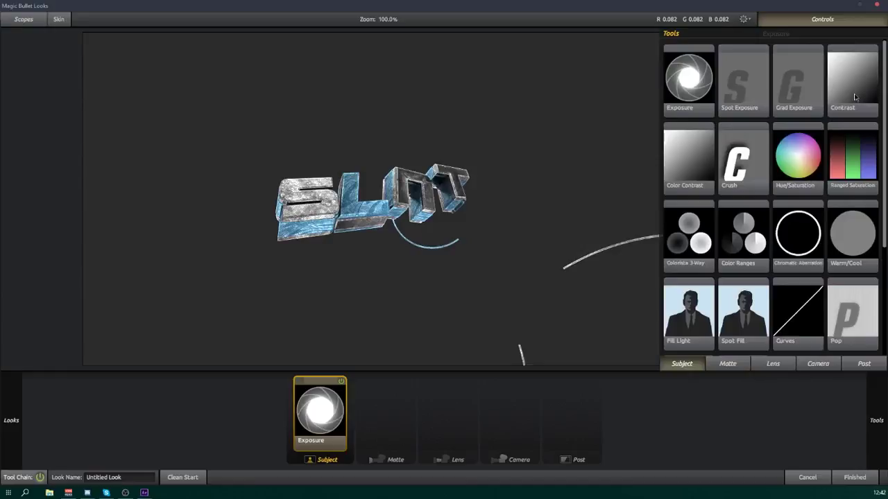
double_click(855, 97)
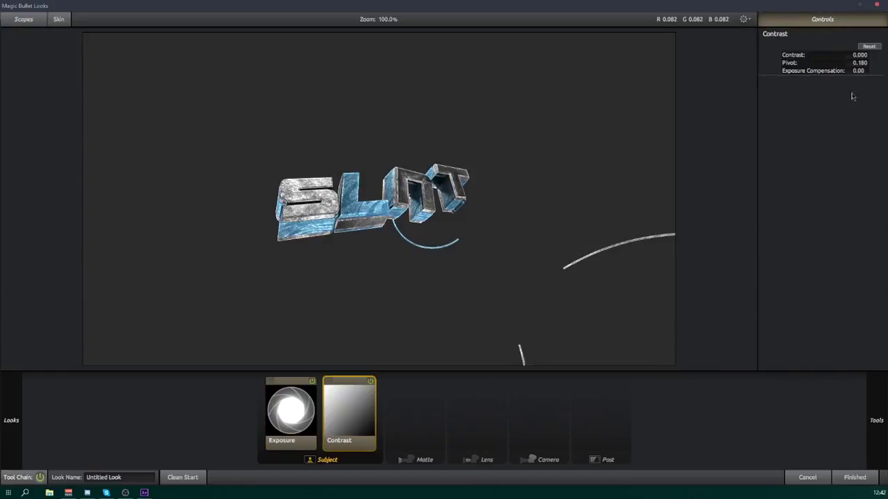
left_click_drag(860, 54, 839, 145)
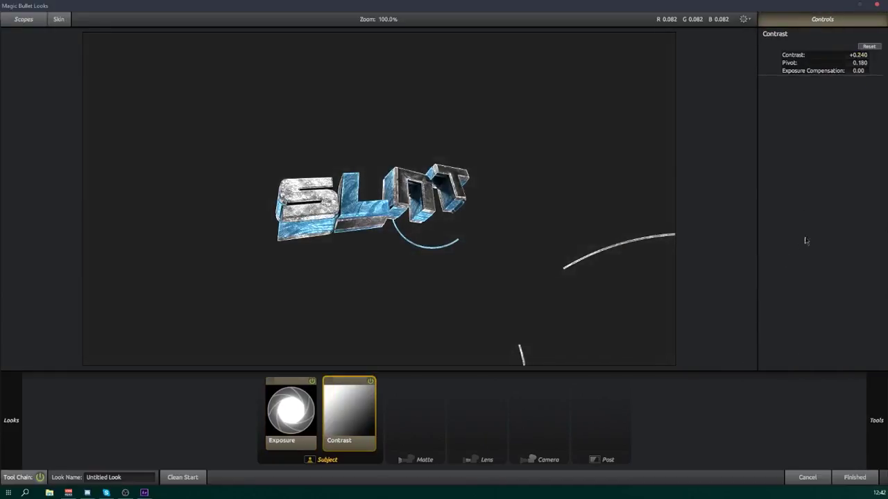
left_click_drag(859, 55, 865, 63)
left_click(371, 381)
left_click(371, 382)
- Add a Pop tool to the Subject stage with Pop at 56% and Size at 75%, toggling it to compare
mouse_move(869, 414)
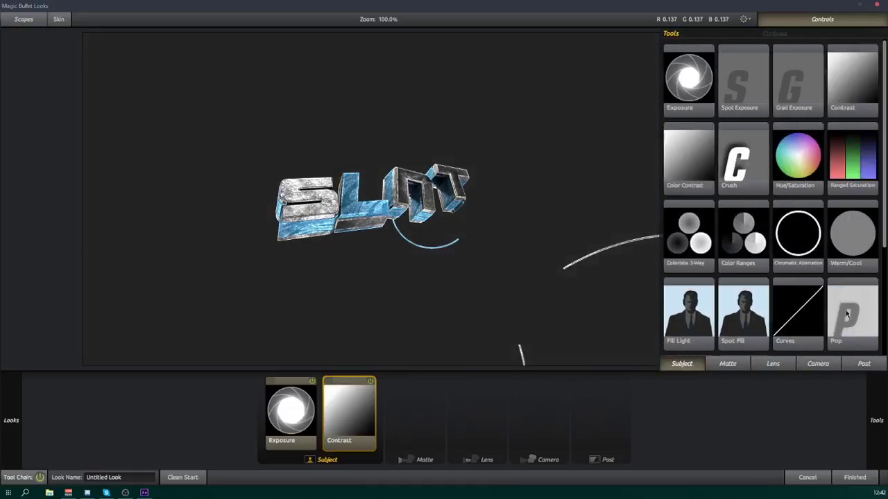
double_click(846, 314)
left_click(856, 55)
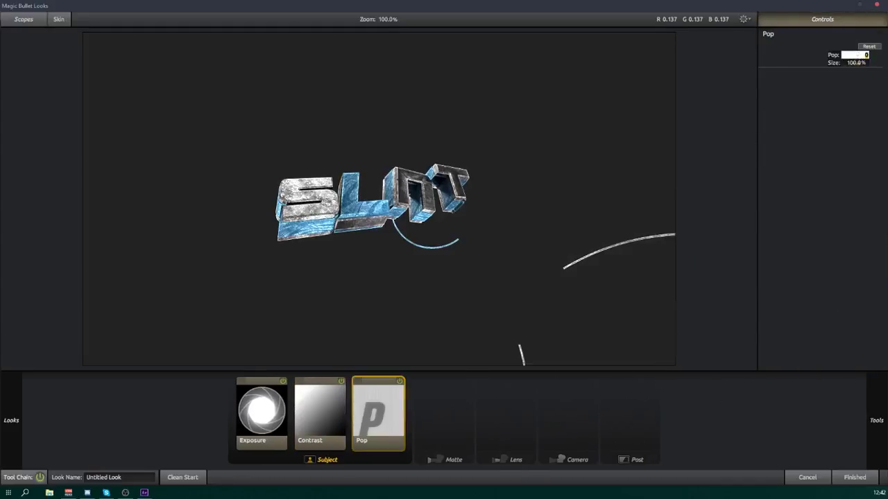
type("56")
key("Return")
left_click(858, 63)
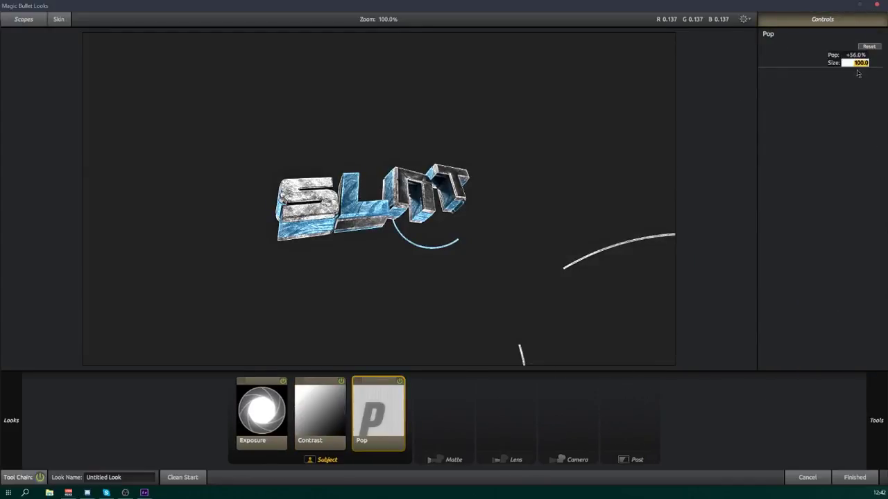
type("75")
left_click(399, 381)
left_click(399, 381)
- Add a Diffusion tool with its default settings to the Matte stage
mouse_move(877, 410)
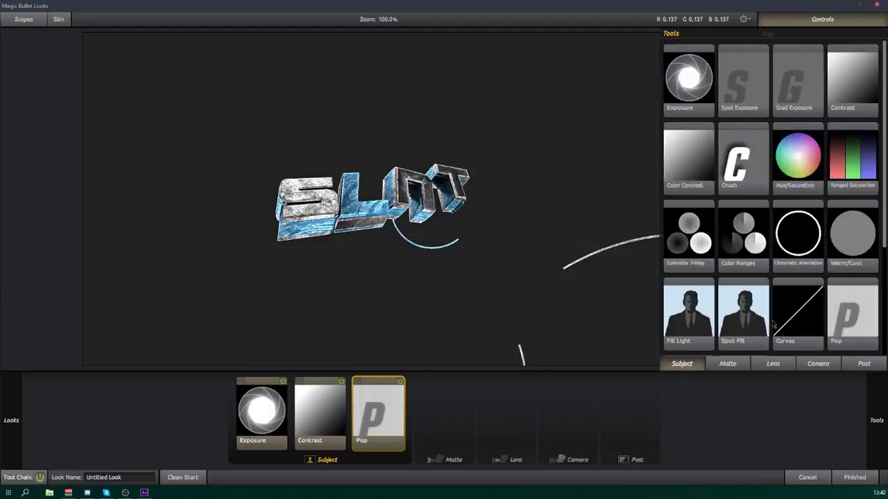
scroll(797, 319, "down", 1)
left_click(729, 368)
scroll(815, 135, "up", 1)
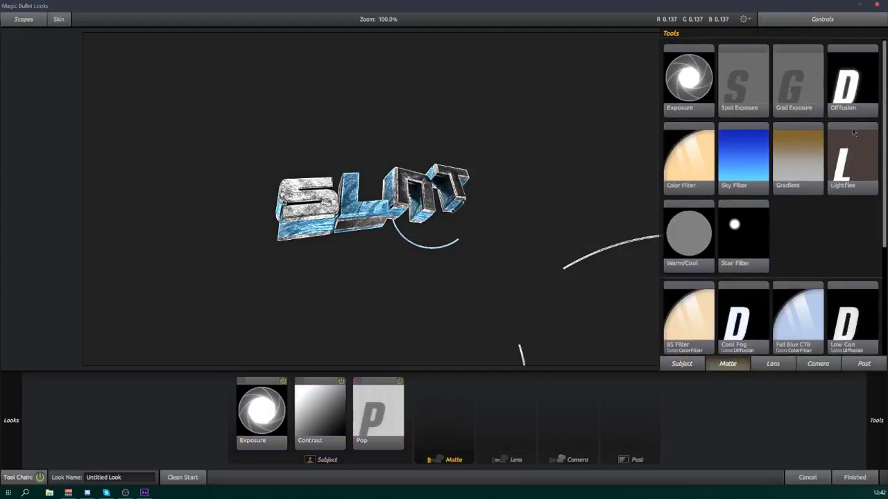
double_click(845, 91)
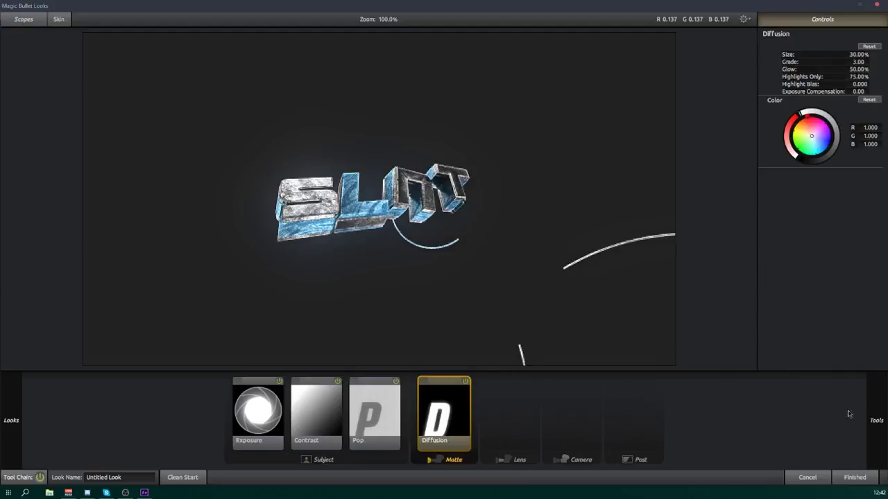
- Add a Lightflex tool to the Matte stage, tint it blue (R 0.027, G 0.329, B 0.999) and adjust its boost
mouse_move(882, 416)
double_click(858, 166)
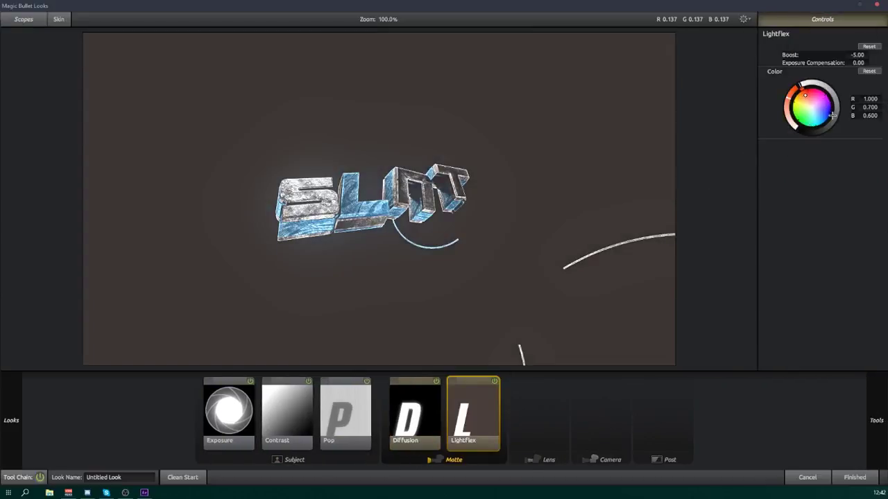
left_click(830, 115)
left_click_drag(788, 98, 795, 87)
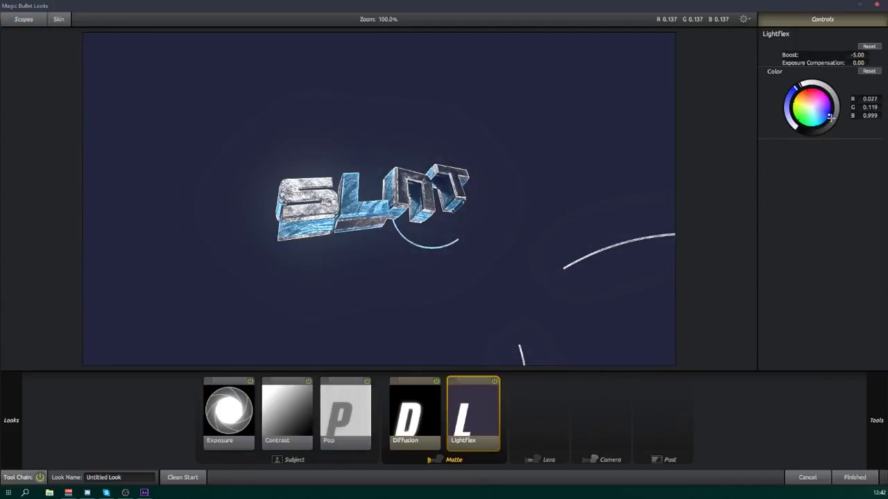
left_click_drag(829, 115, 827, 118)
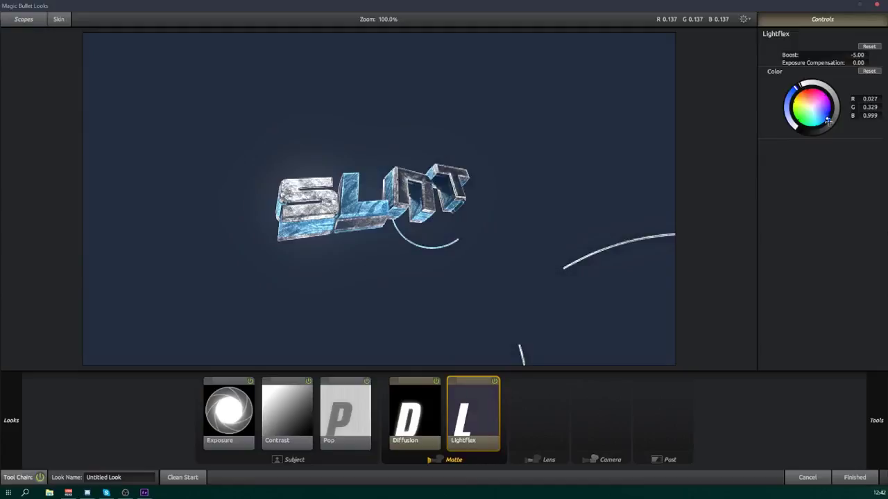
left_click_drag(854, 55, 858, 57)
- Add a second Diffusion tool in light blue: size 21.69%, grade 4, glow 82%, Highlights Only 61%, highlight bias -0.300
mouse_move(875, 416)
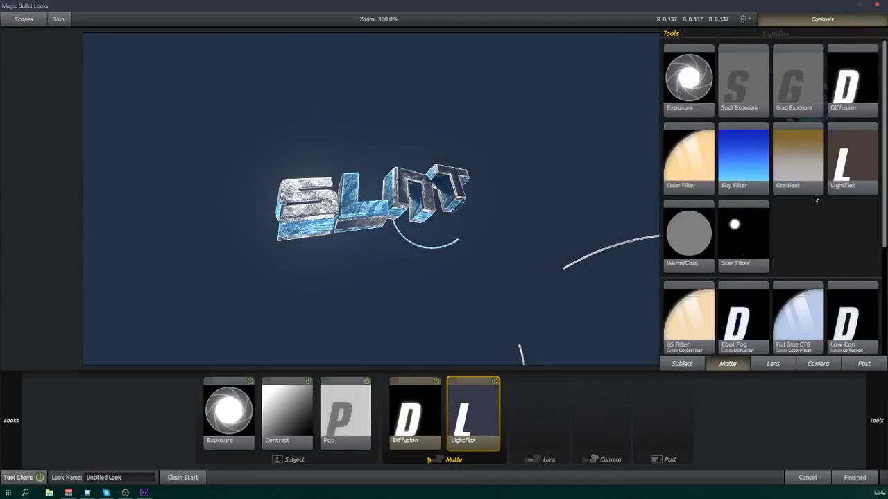
double_click(843, 99)
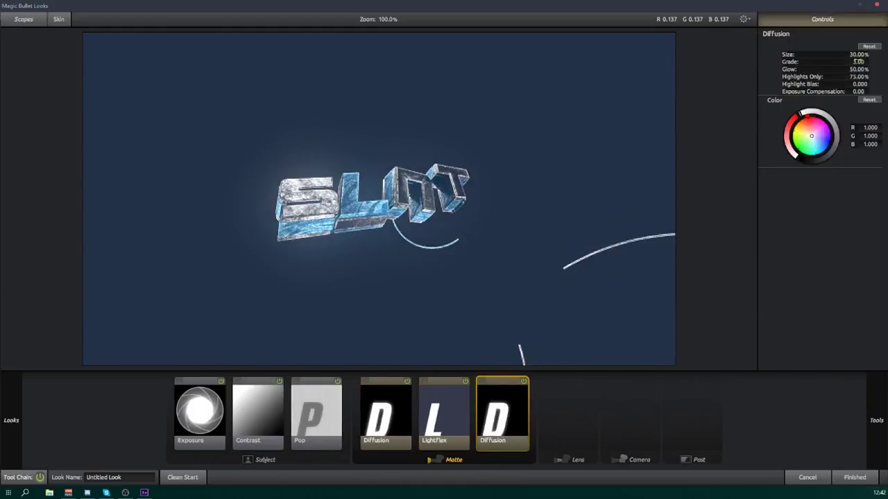
left_click(828, 147)
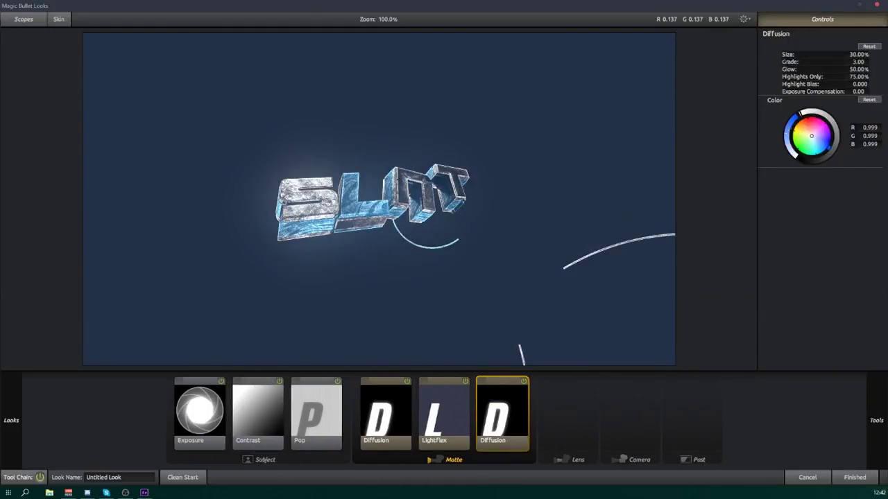
left_click_drag(812, 135, 822, 142)
left_click(857, 61)
type("4")
key("Return")
left_click_drag(862, 54, 854, 84)
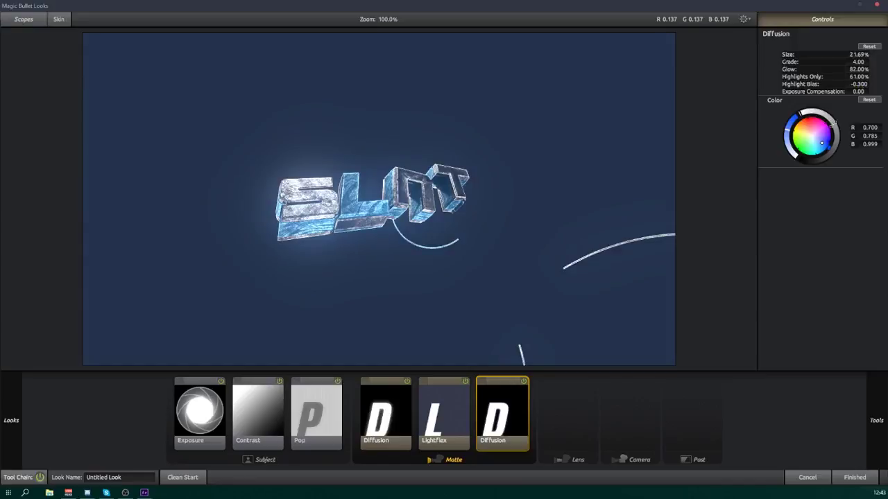
- Add a third Diffusion tool tinted purple, with size 4.25%, grade about 3.33, highlight bias +0.528 and exposure compensation +0.10
mouse_move(877, 399)
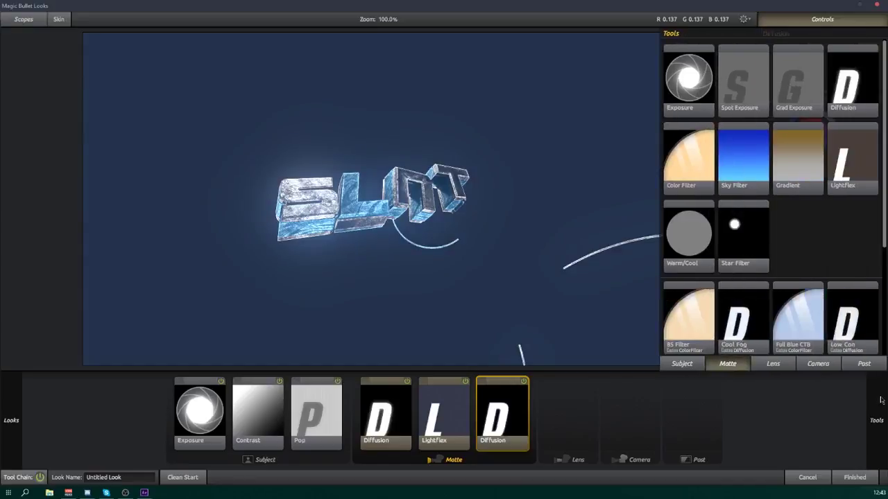
double_click(836, 82)
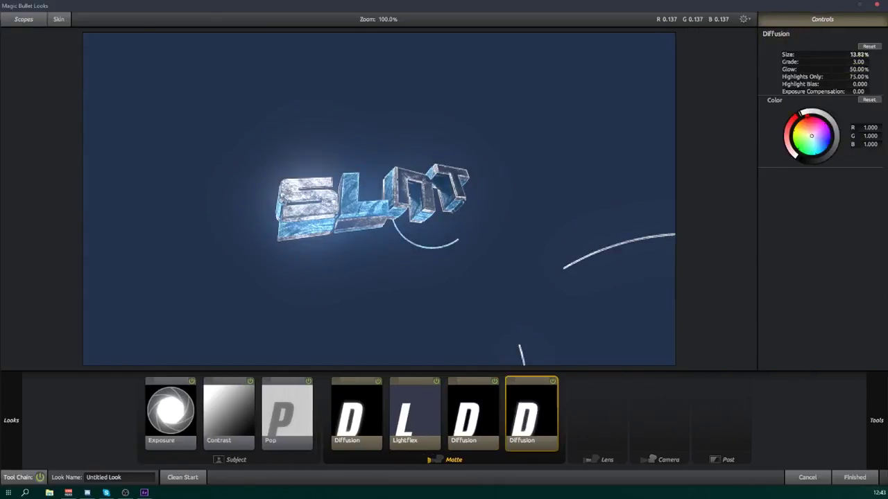
left_click_drag(860, 54, 868, 54)
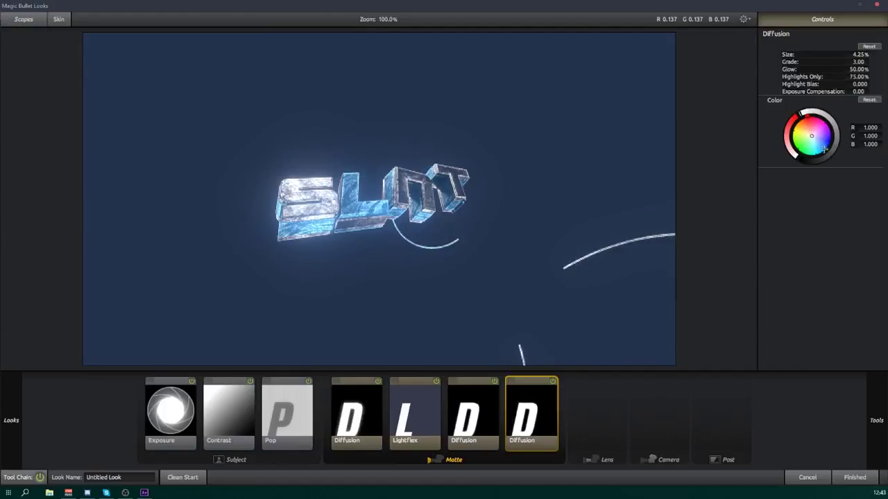
mouse_move(821, 120)
left_mouse_down()
mouse_move(832, 141)
mouse_move(807, 155)
mouse_move(828, 132)
left_mouse_up()
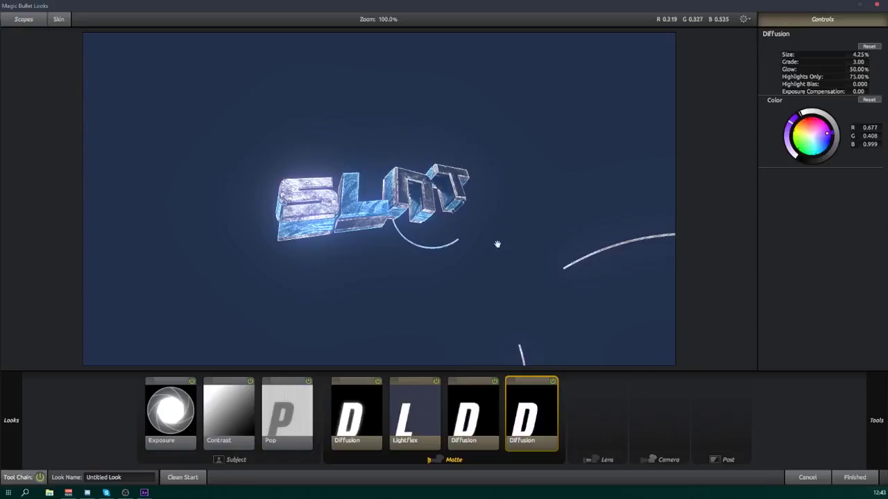
left_click_drag(859, 84, 864, 61)
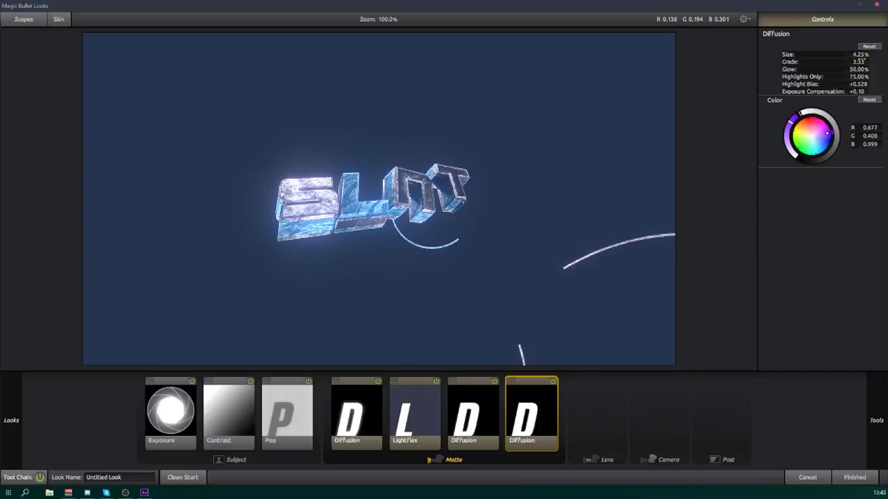
left_click_drag(859, 56, 868, 56)
- Add a Star Filter to the Matte stage with size 3%, boost -4.00 and threshold 0.000
mouse_move(876, 404)
left_click(749, 242)
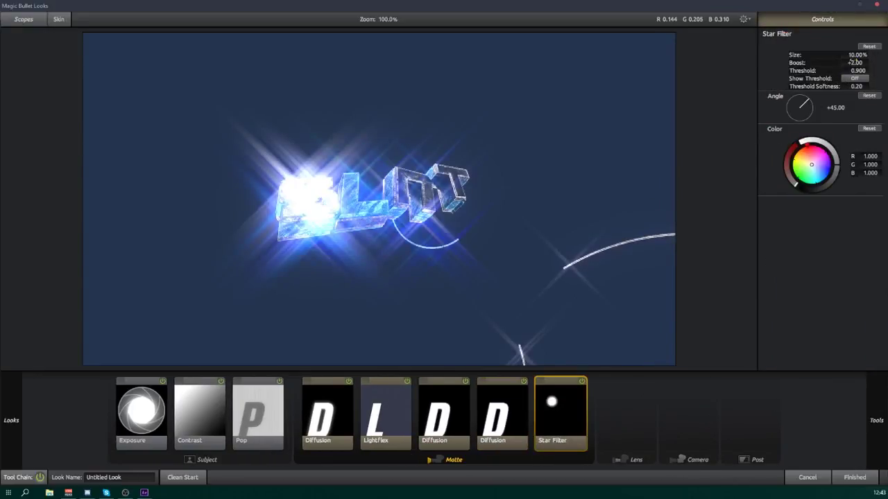
left_click_drag(850, 62, 853, 62)
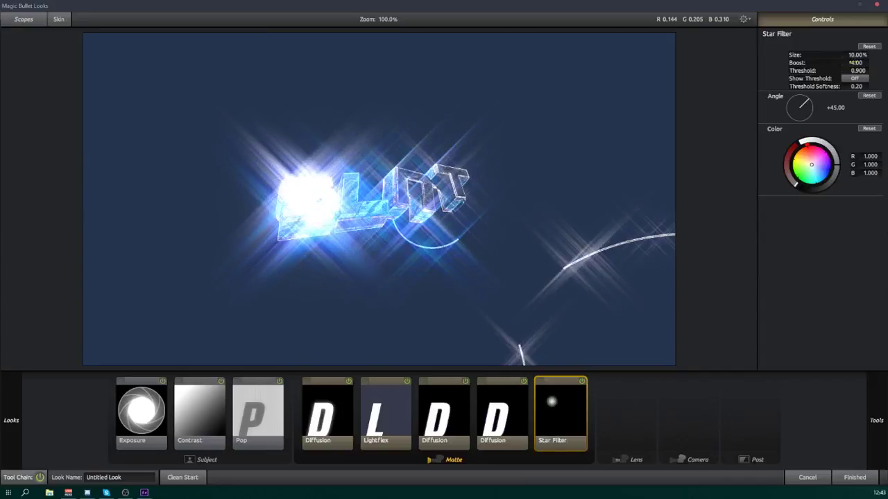
left_click(857, 55)
type("3")
left_click(850, 230)
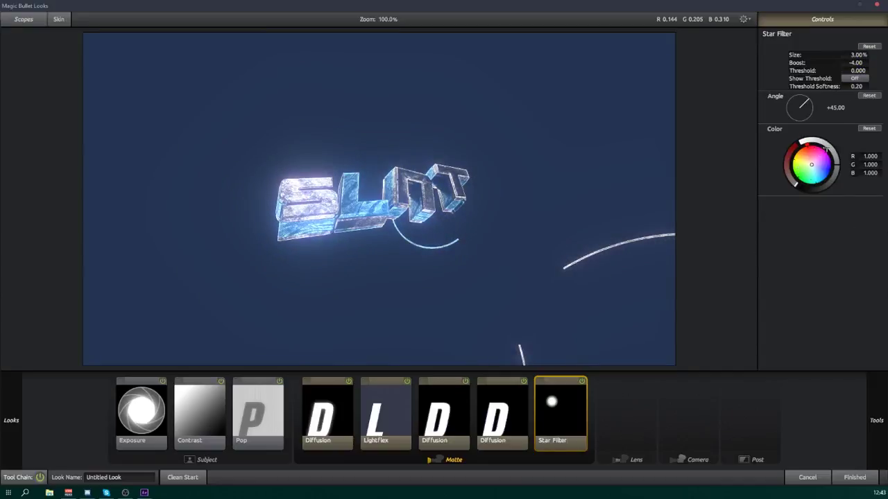
- Add a Lens Distortion tool to the Lens stage with distortion -30% and flatten 0%
left_click(787, 158)
mouse_move(876, 406)
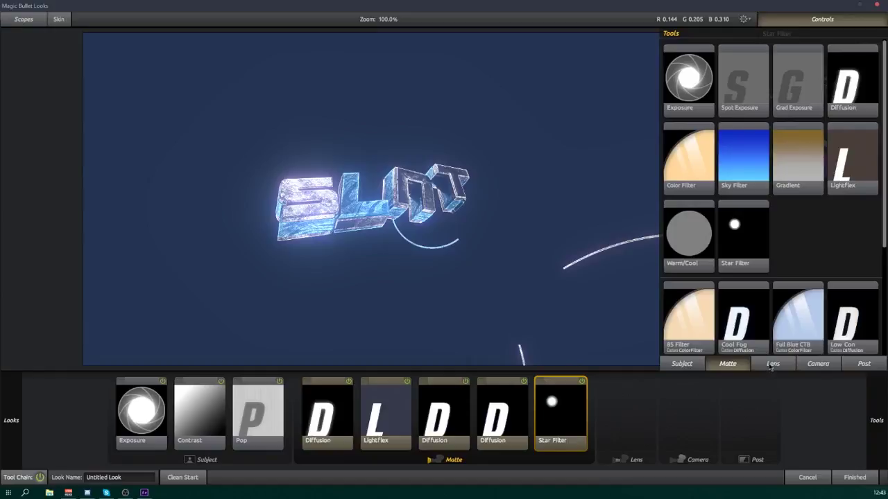
left_click(771, 364)
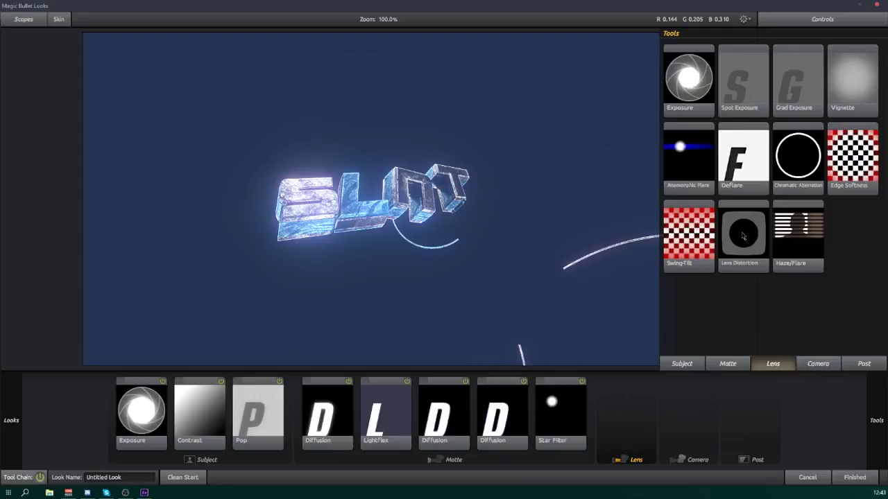
left_click_drag(742, 236, 628, 410)
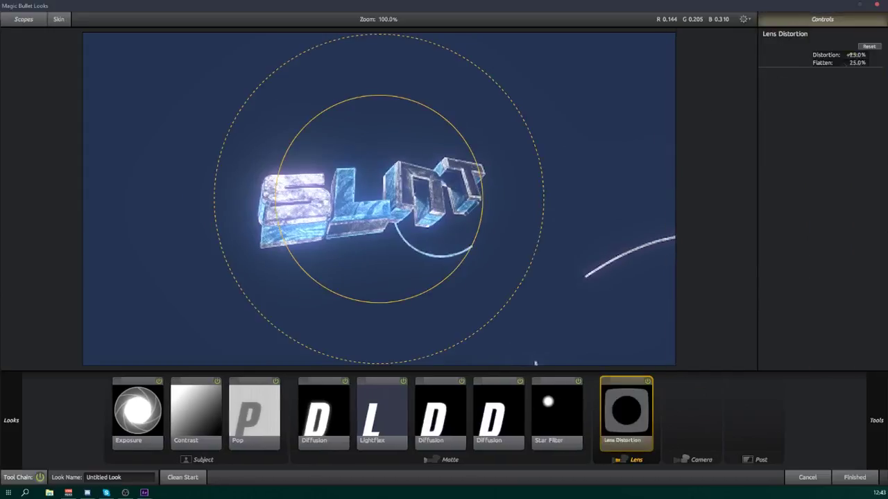
left_click(857, 54)
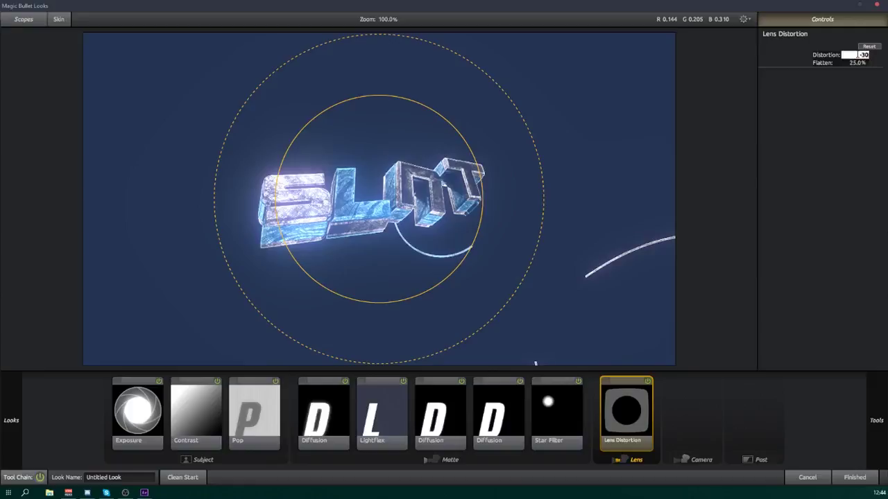
type("-30")
key("Return")
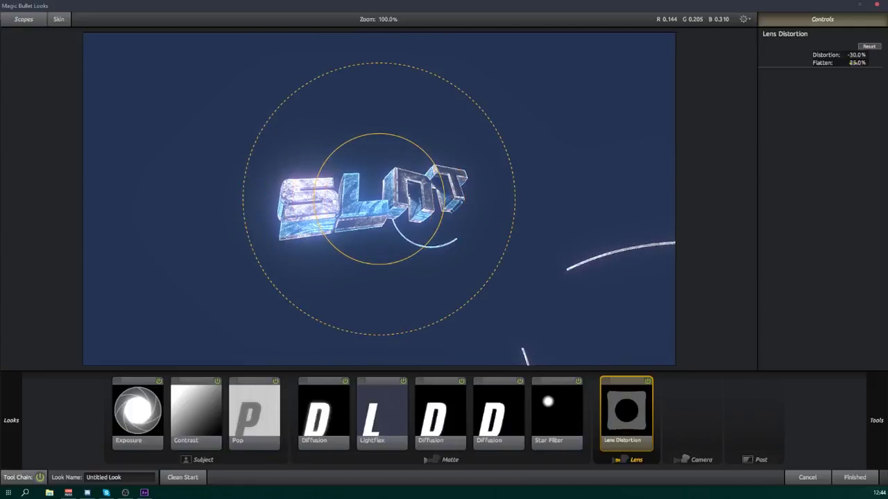
left_click_drag(860, 64, 813, 106)
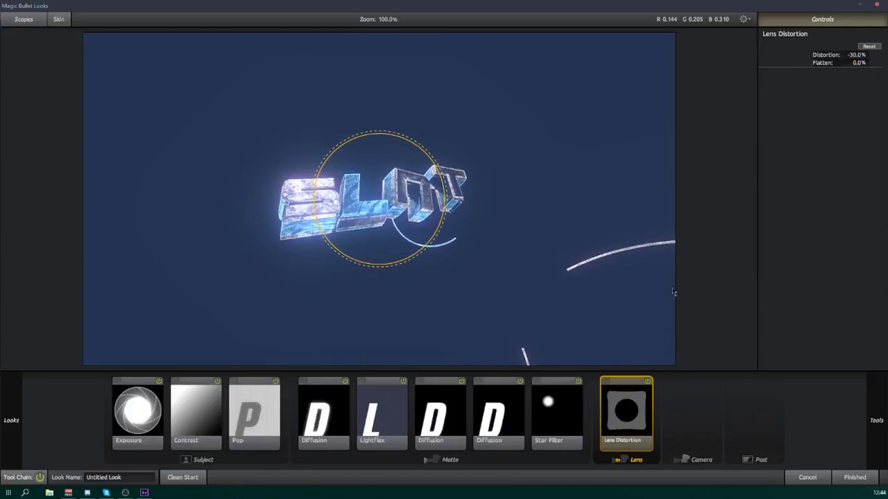
- Add a Chromatic Aberration tool with Red/Cyan +0.500, Green/Magenta -0.500 and Blue/Yellow +0.500
mouse_move(875, 407)
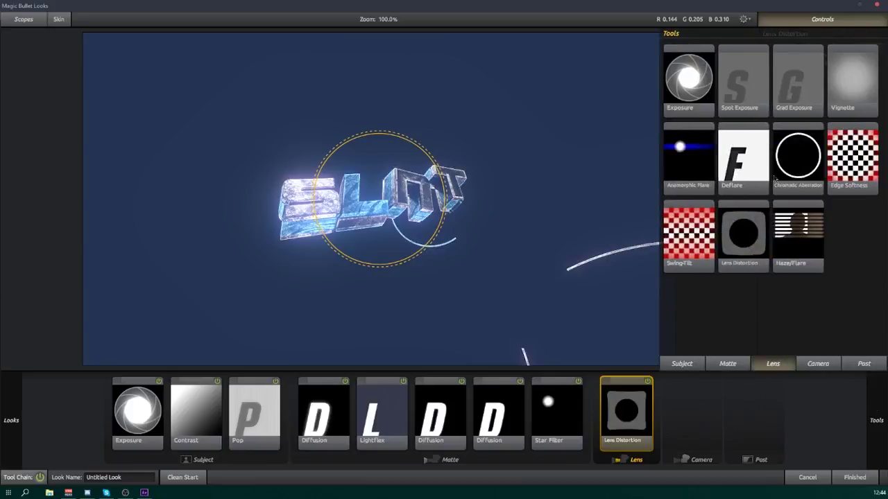
double_click(795, 166)
left_click_drag(855, 55, 887, 55)
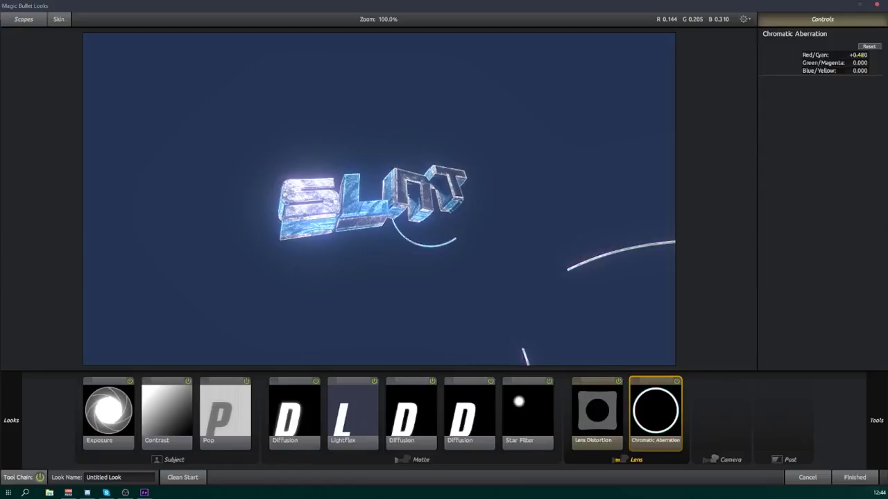
left_click(858, 55)
type(".5")
key("Tab")
key("Tab")
key("BackSpace")
key("shift+Tab")
type("--.5")
key("Return")
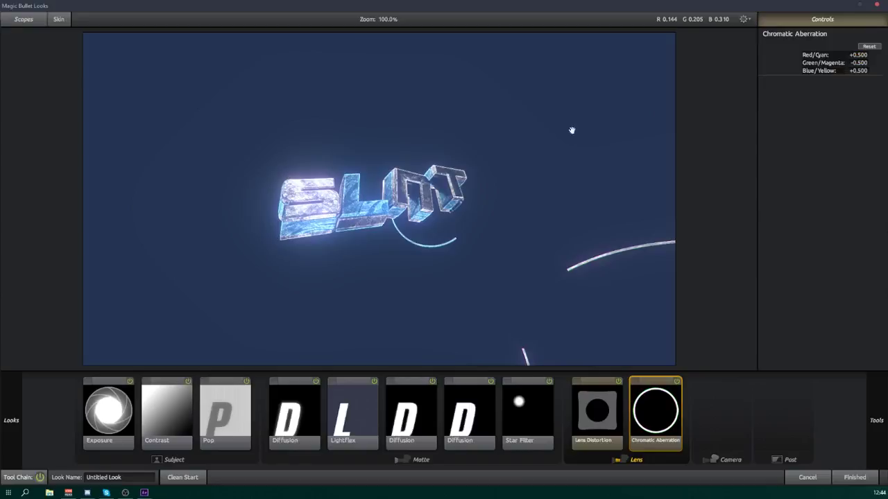
- Add an Edge Softness tool with aspect about 1.443, spread about 0.779, blur size 1% and quality 10
mouse_move(873, 404)
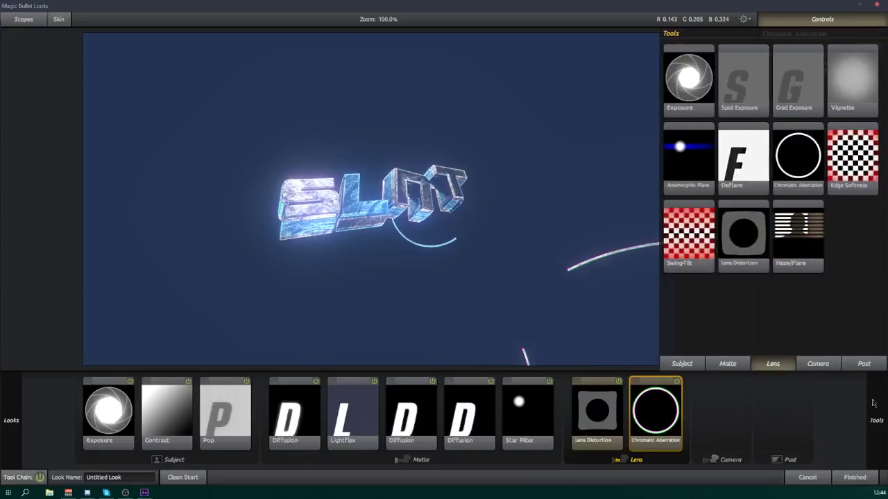
double_click(844, 174)
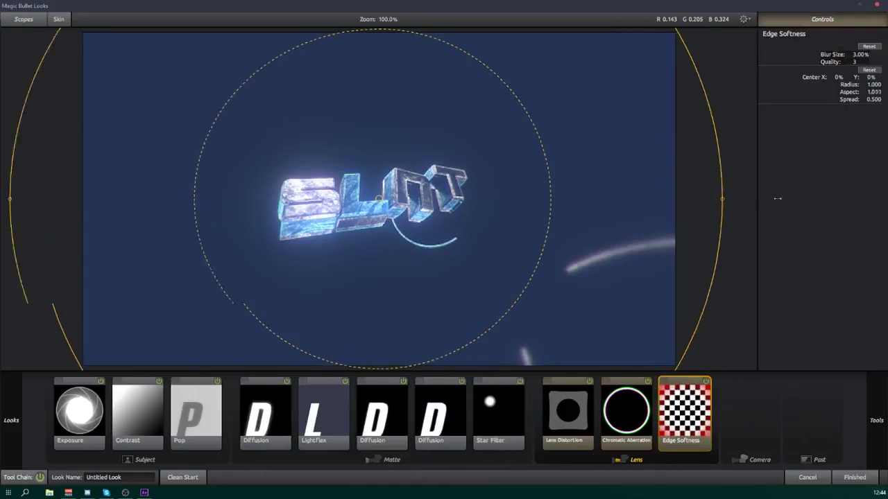
left_click_drag(777, 199, 873, 198)
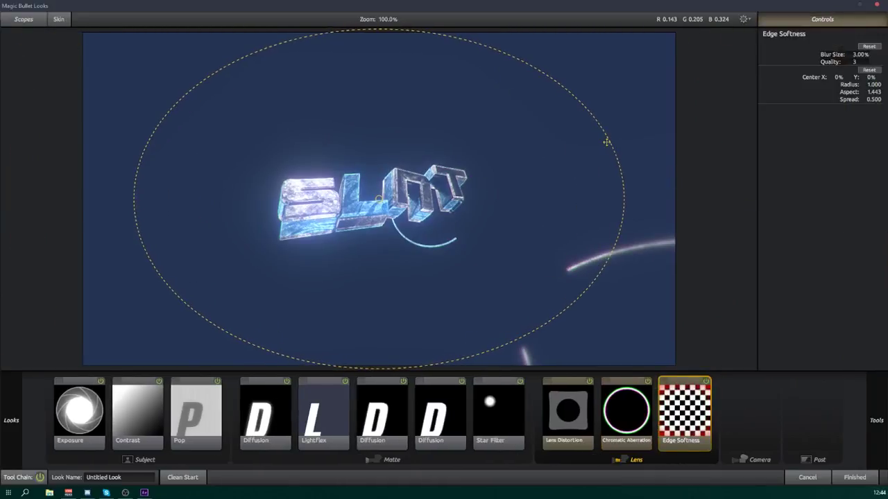
left_click_drag(606, 142, 476, 164)
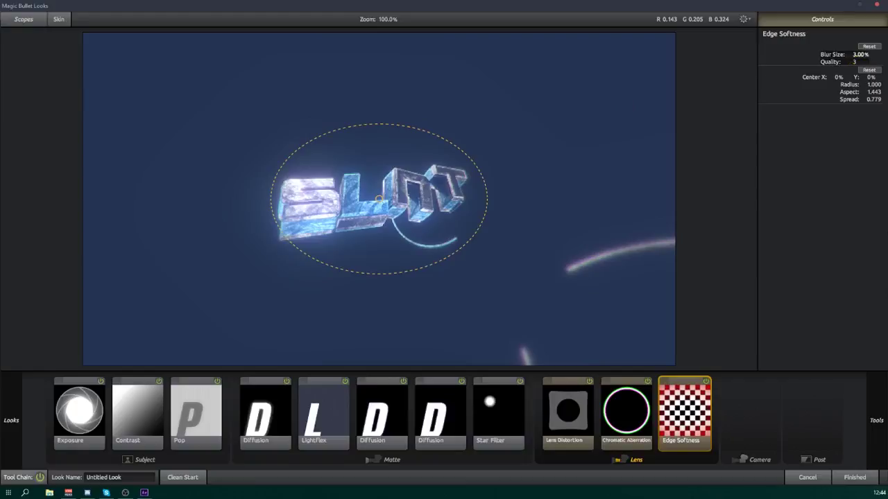
left_click(860, 55)
type("1")
key("Tab")
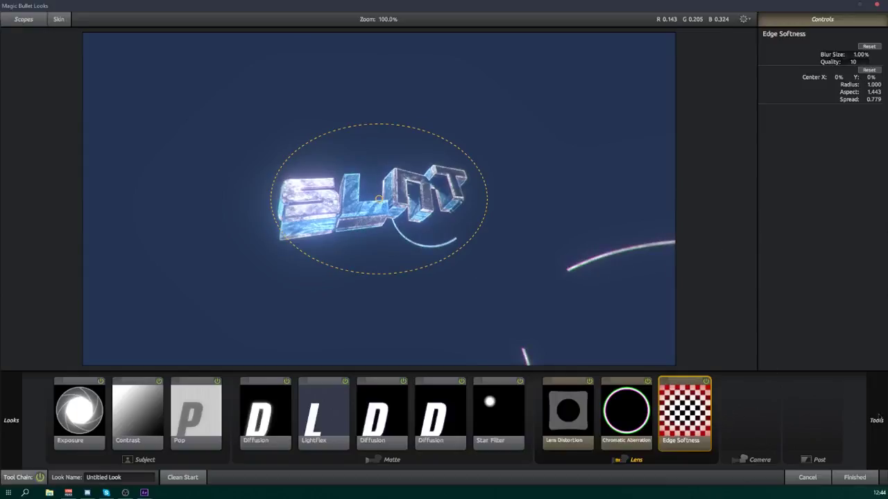
- Add an Anamorphic Flare to the Lens stage with threshold 0.000 and size 45%
mouse_move(878, 416)
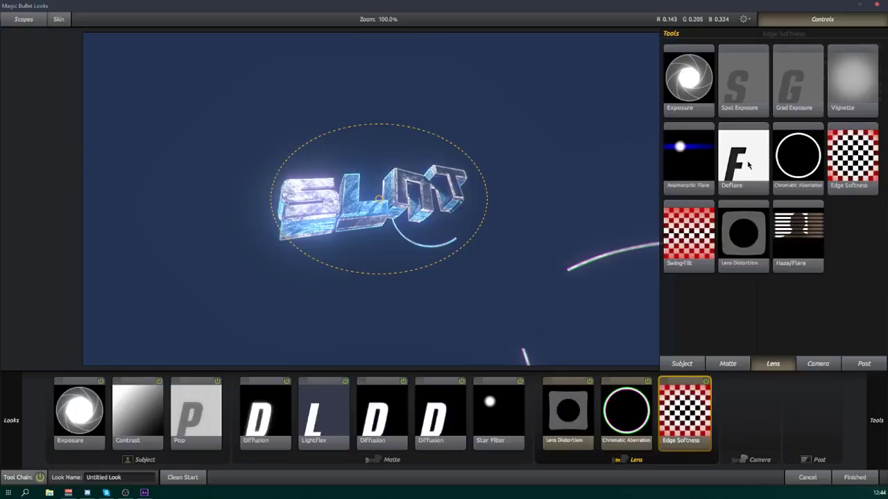
left_click(684, 168)
double_click(683, 168)
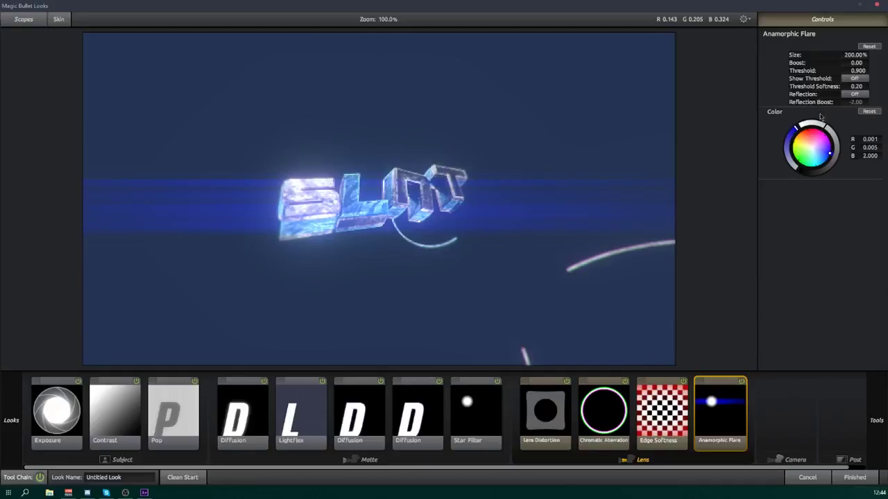
left_click_drag(858, 70, 838, 70)
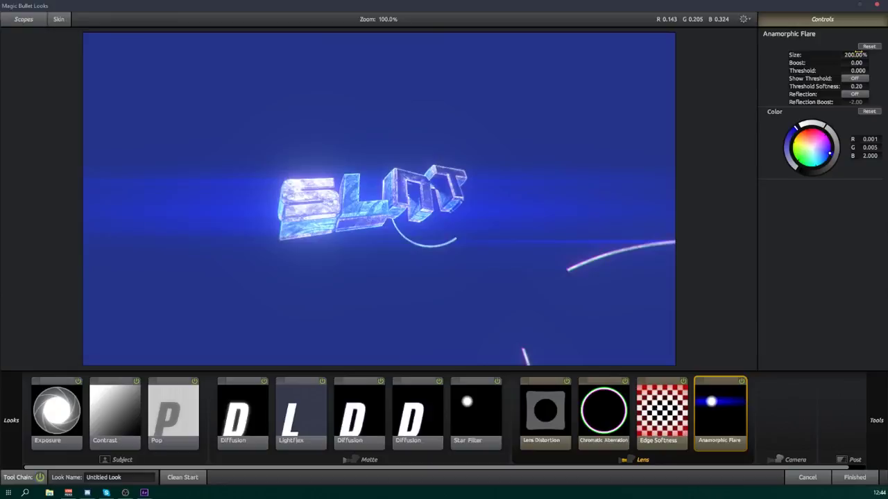
left_click(855, 55)
type("45")
key("Return")
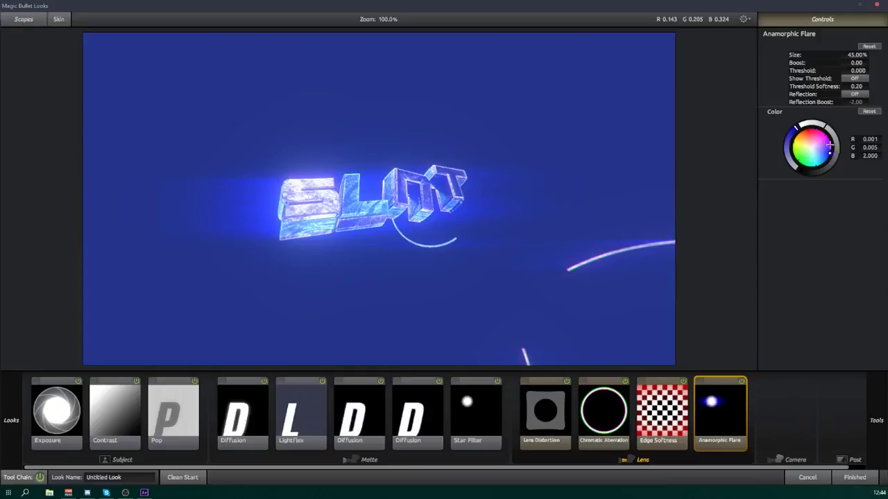
- Tint the anamorphic flare a lighter blue (R 0.054, G 0.738, B 2.000) and set its boost to -4
left_click_drag(816, 158, 827, 160)
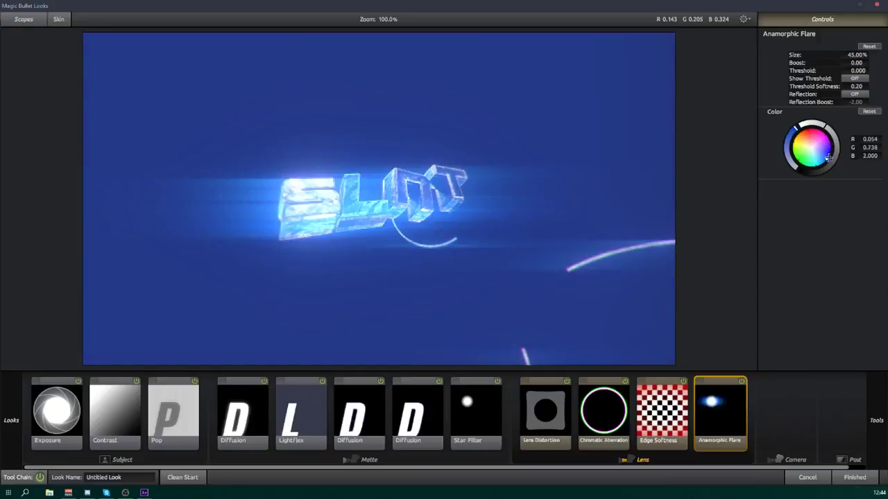
left_click(856, 62)
type("-5")
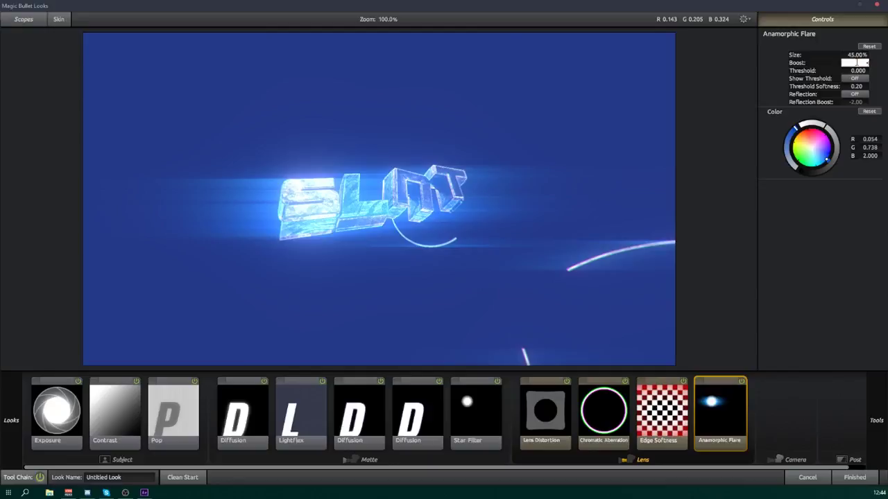
key("Return")
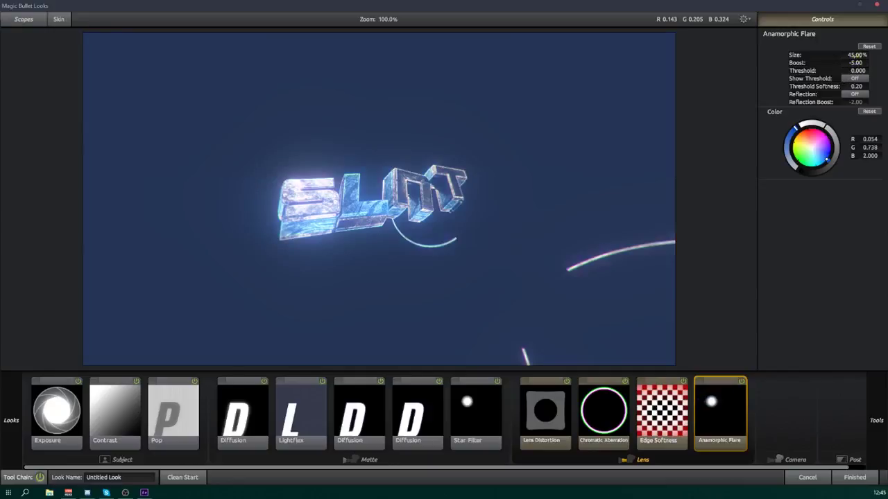
left_click(858, 62)
type("-4")
key("Return")
- Add a Vignette to the Lens stage and widen its outline well beyond the frame edges
mouse_move(871, 380)
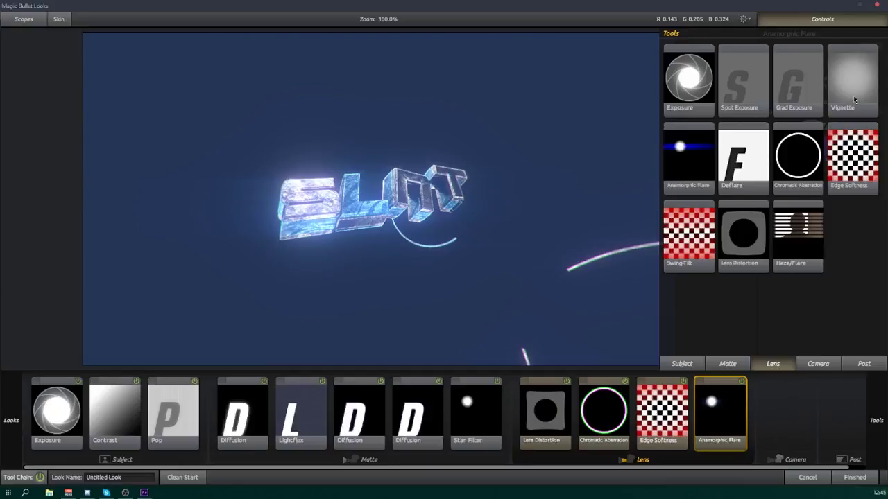
left_click_drag(853, 92, 778, 413)
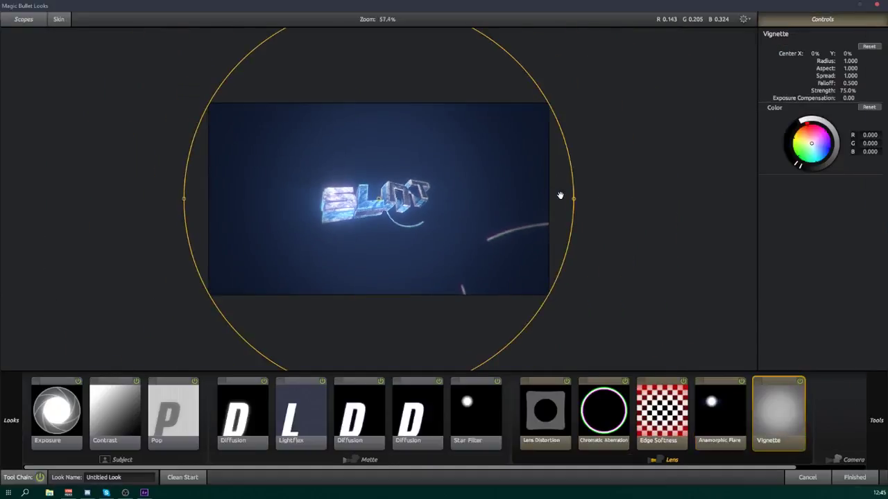
left_click_drag(579, 202, 735, 103)
- Add a Haze/Flare tool tinted blue-violet (R 0.622, G 0.500, B 1.000), keeping its reflection on
mouse_move(868, 409)
left_click(802, 232)
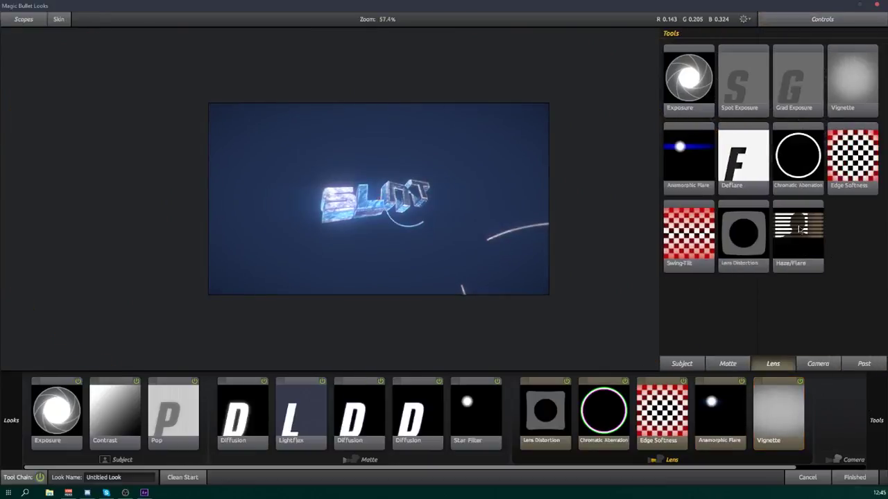
scroll(513, 239, "up", 2)
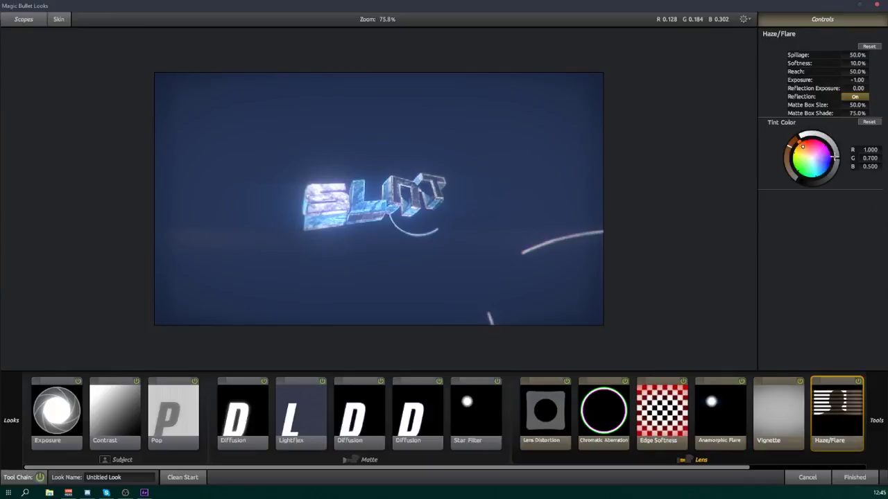
left_click(826, 157)
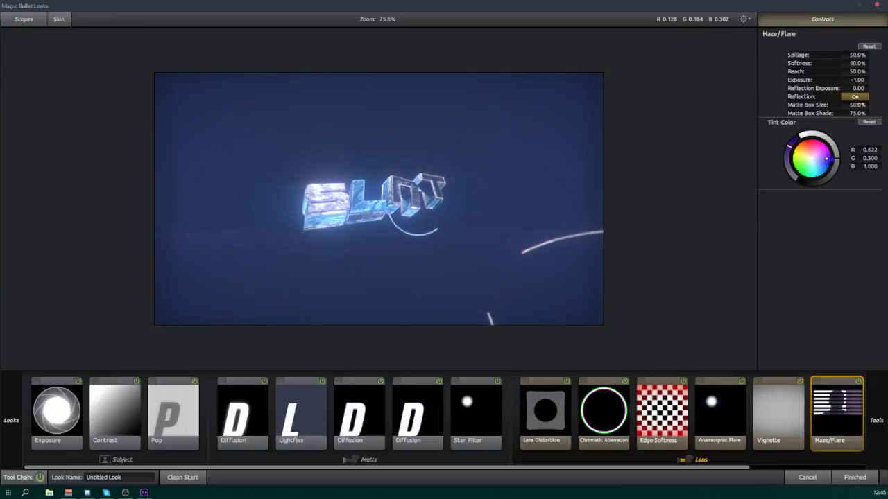
scroll(503, 143, "up", 1)
left_click(856, 97)
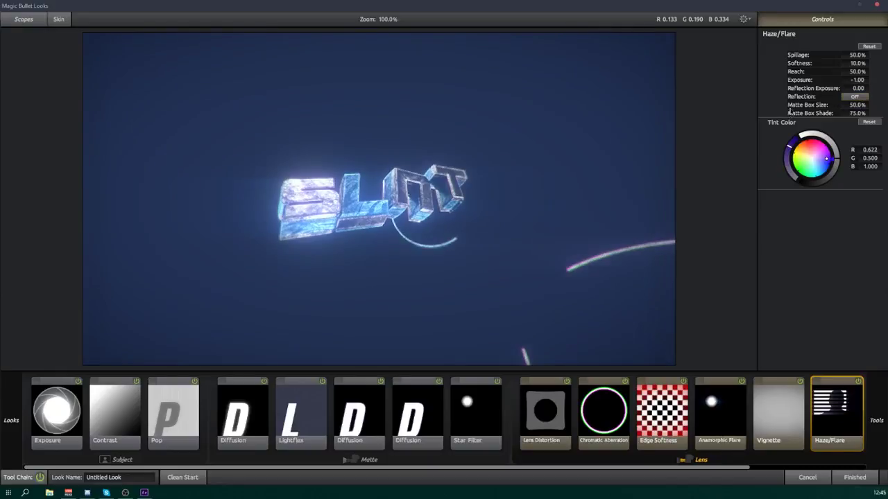
left_click(861, 97)
- Set the Haze/Flare matte box size to 0%, spillage, softness and reach to 100%, and darken its tint to R 0.301, G 0.242, B 0.484
left_click_drag(858, 105, 824, 105)
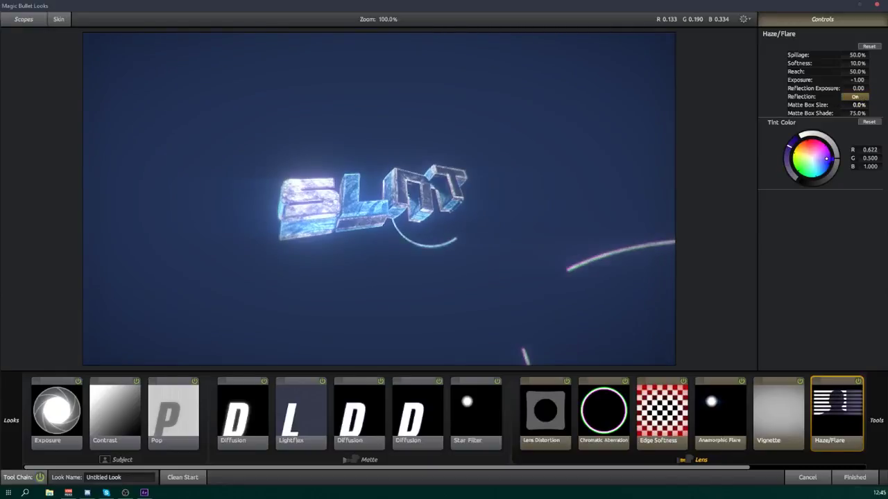
left_click_drag(857, 54, 887, 63)
left_click_drag(857, 71, 887, 72)
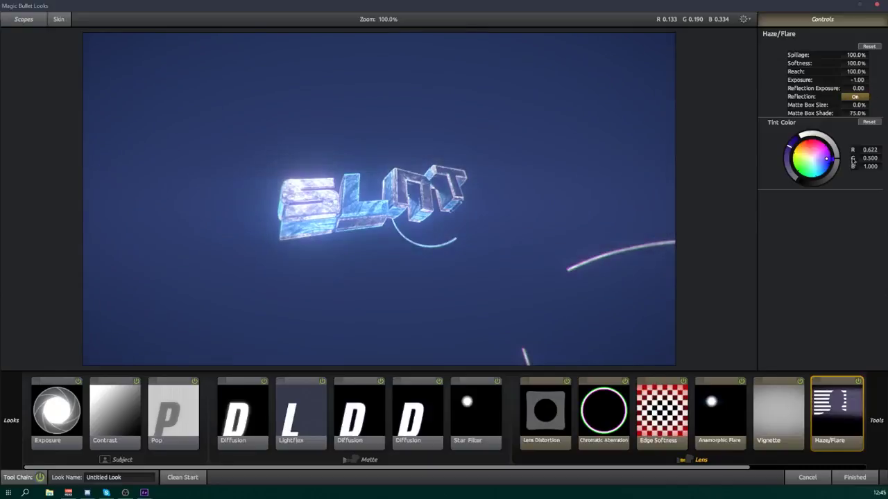
left_click_drag(826, 174, 828, 177)
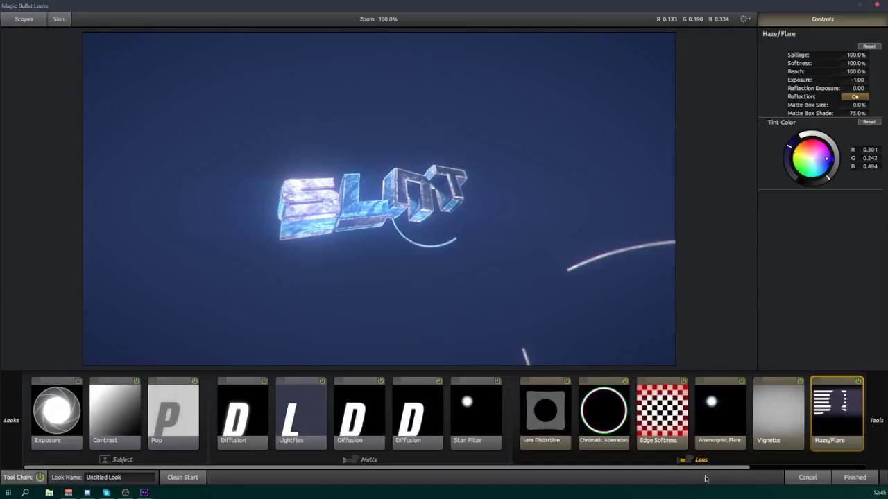
- Add a 3-Strip Process tool to the Camera stage with strength -1.40%
left_click_drag(714, 468, 851, 470)
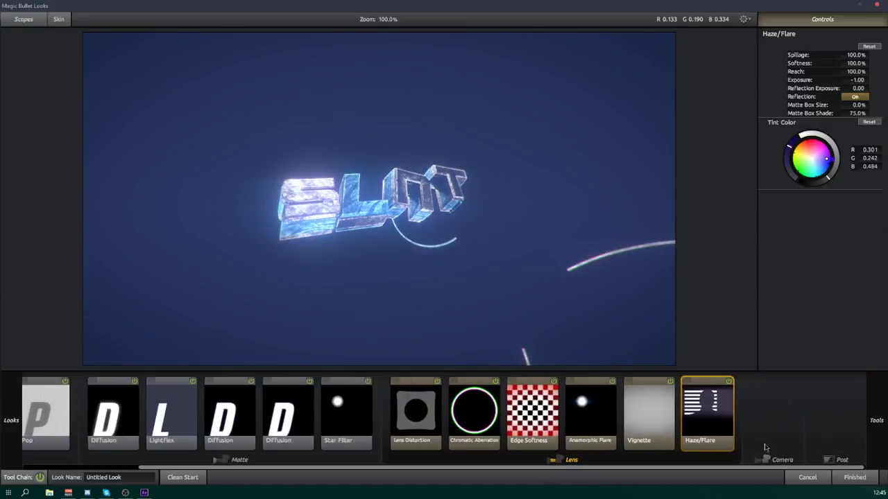
left_click(778, 459)
scroll(774, 203, "down", 1)
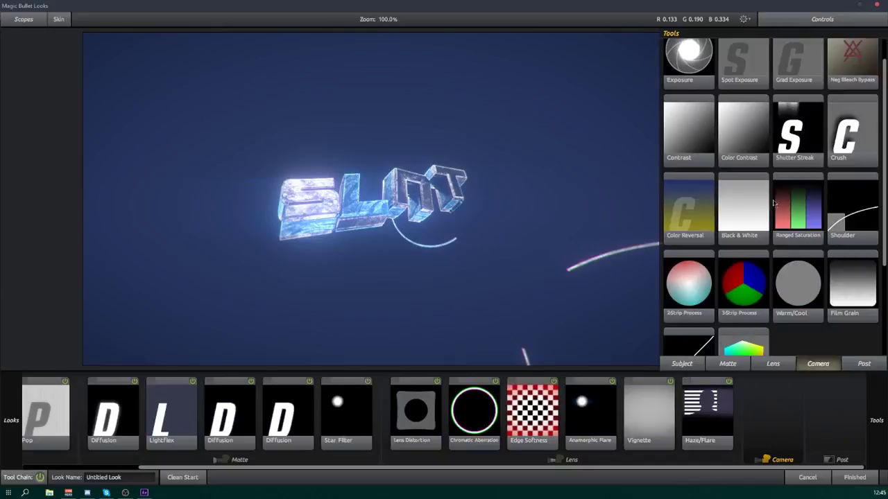
double_click(749, 297)
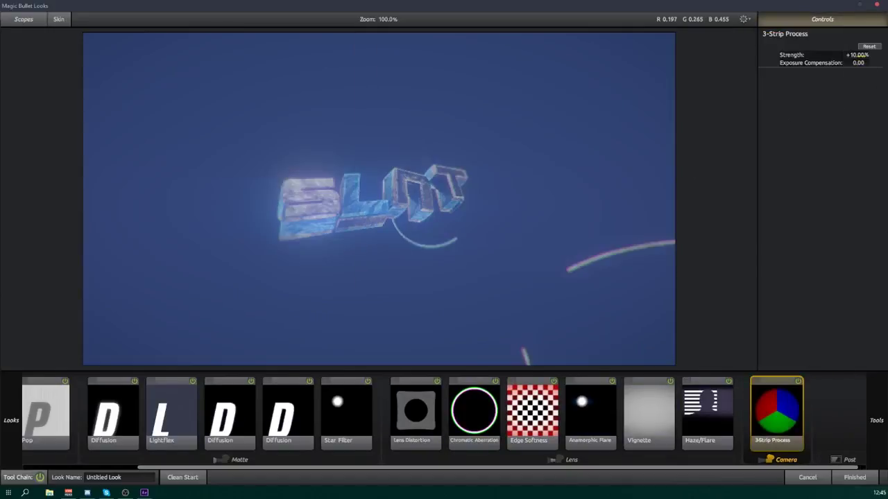
left_click(859, 55)
type("-0.3")
key("BackSpace")
key("BackSpace")
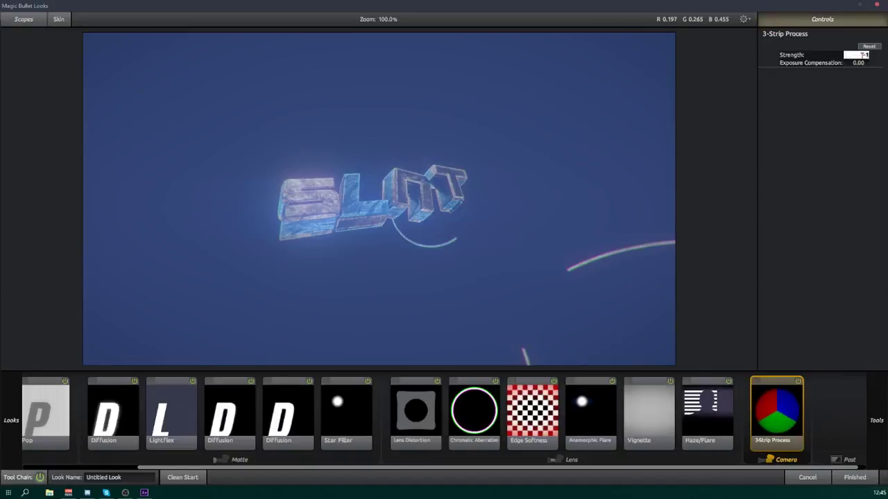
type("4")
key("Return")
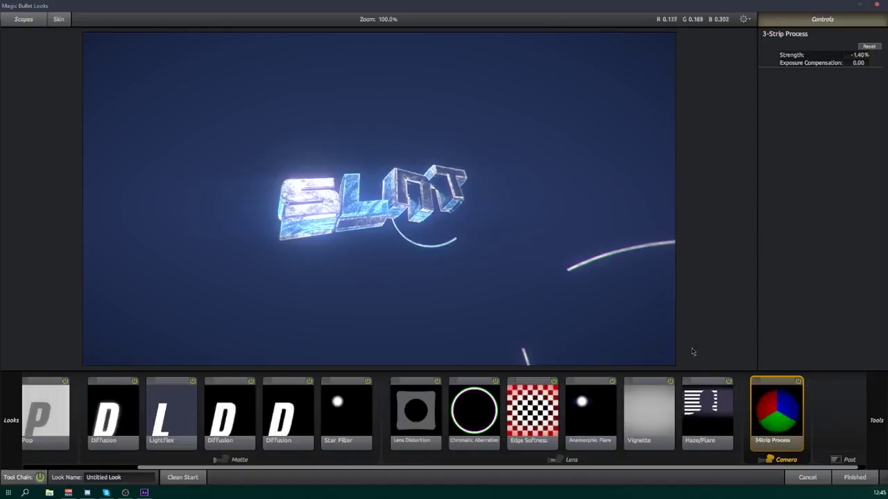
- Compare the frame without the 3-Strip Process, then add Film Grain to the Camera stage with an amount of 2%
left_click(798, 381)
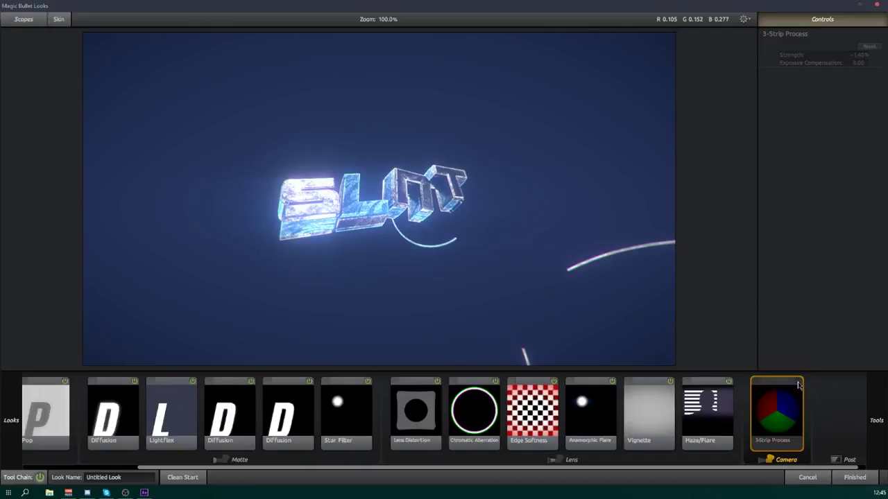
left_click(798, 383)
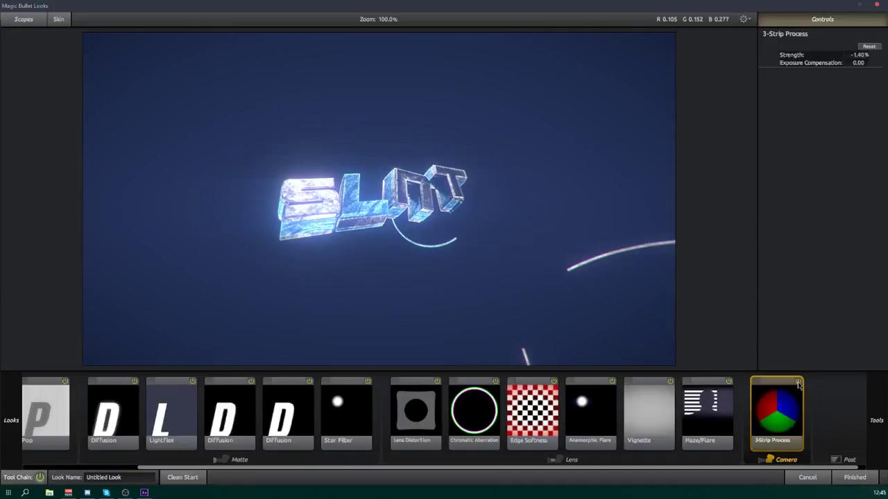
left_click(877, 421)
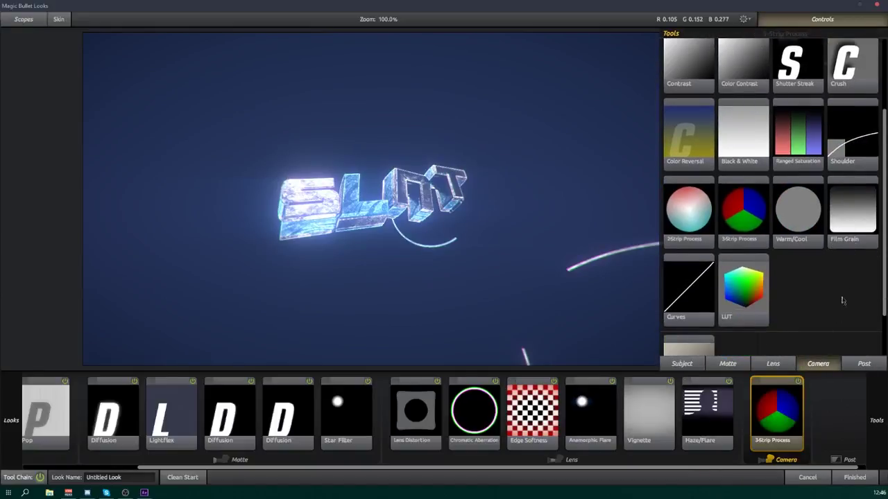
double_click(852, 211)
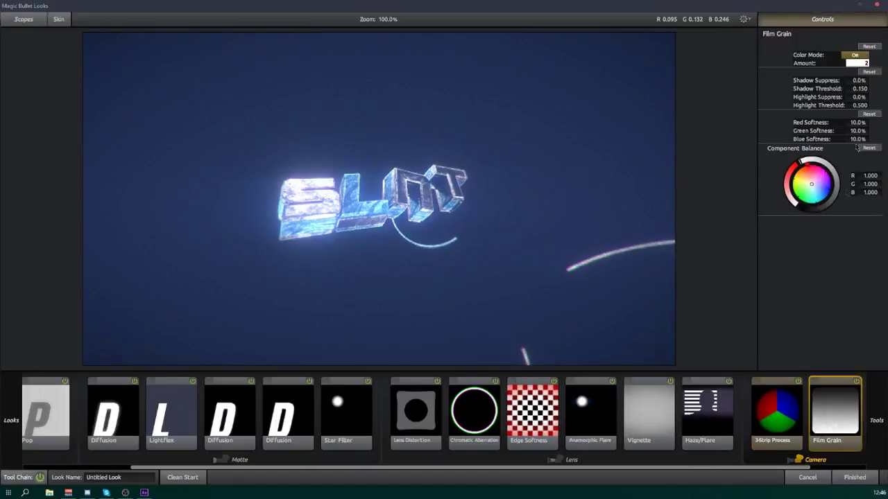
type("2")
left_click(825, 272)
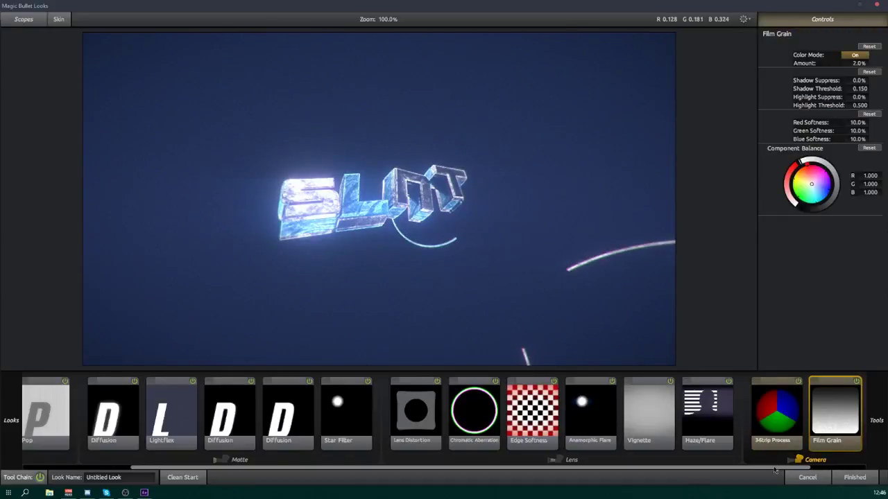
- Add a Curves tool to the Post stage and raise its contrast to +0.440
left_click_drag(776, 468, 833, 467)
left_click(836, 430)
left_click(873, 418)
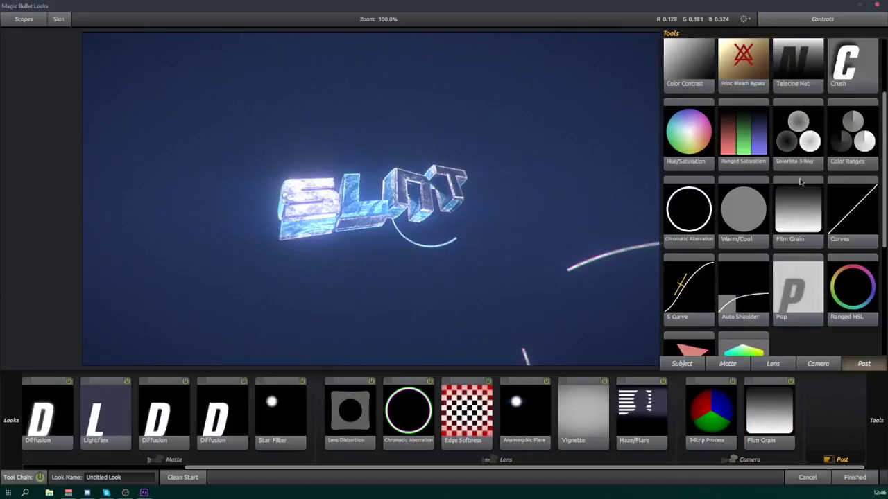
scroll(797, 180, "up", 2)
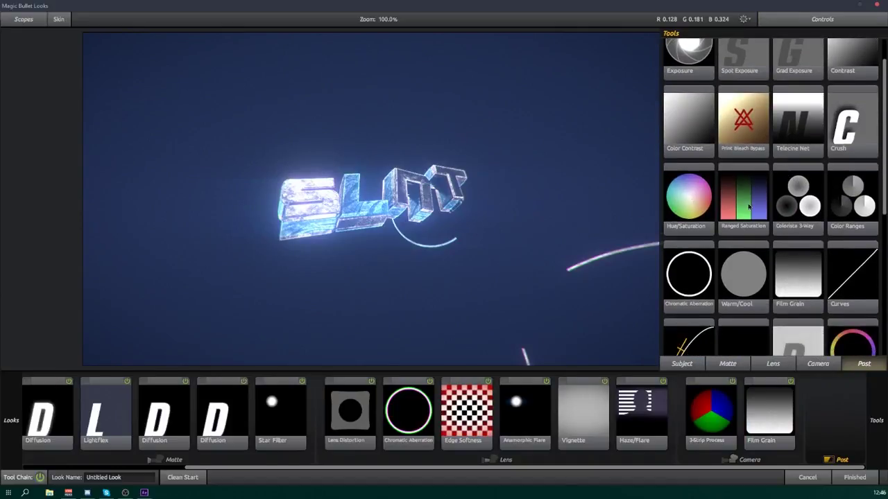
scroll(749, 206, "down", 3)
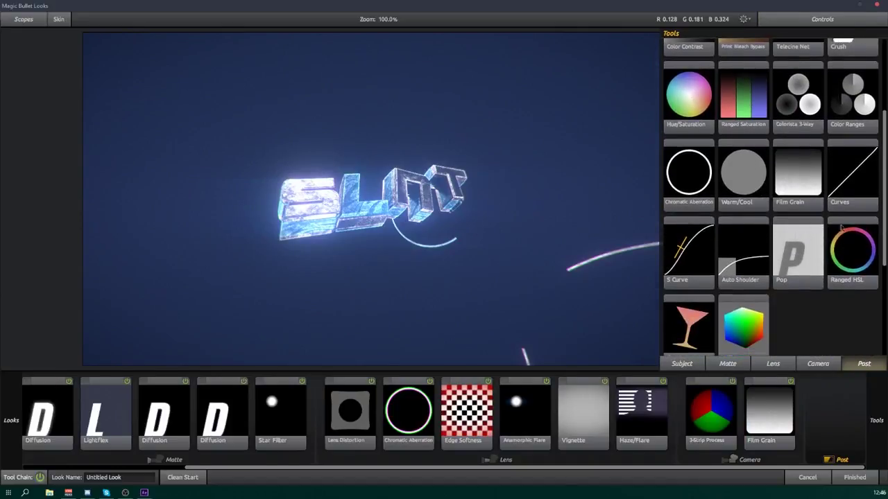
left_click(841, 186)
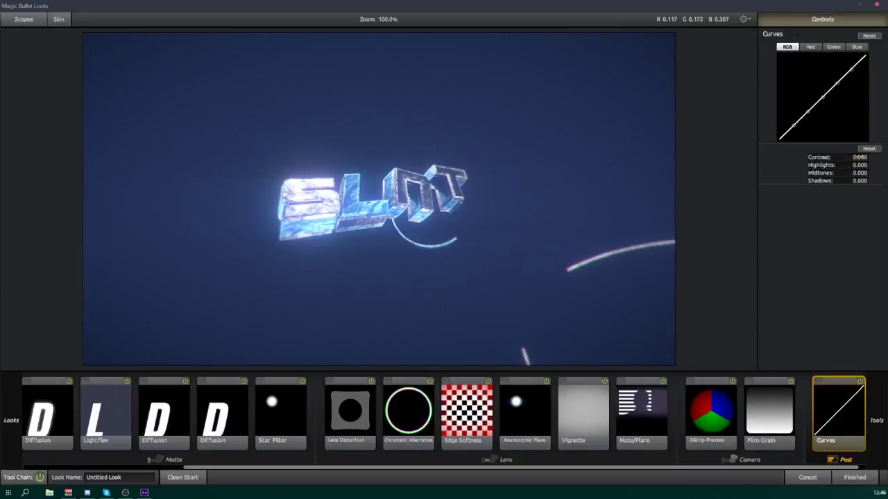
mouse_move(860, 157)
left_mouse_down()
mouse_move(884, 157)
mouse_move(875, 157)
left_mouse_up()
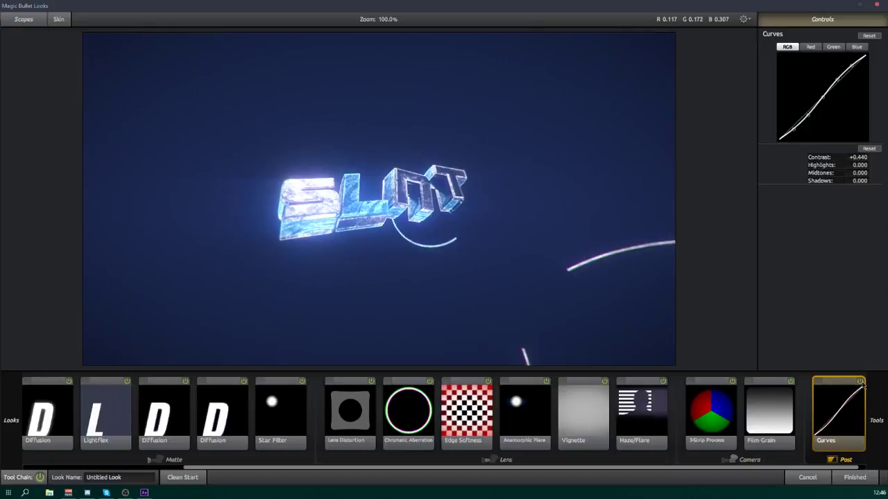
- Add a Hue/Saturation tool to the Post stage with hue +3.8 and saturation 80%, comparing the frame with it switched off
mouse_move(870, 387)
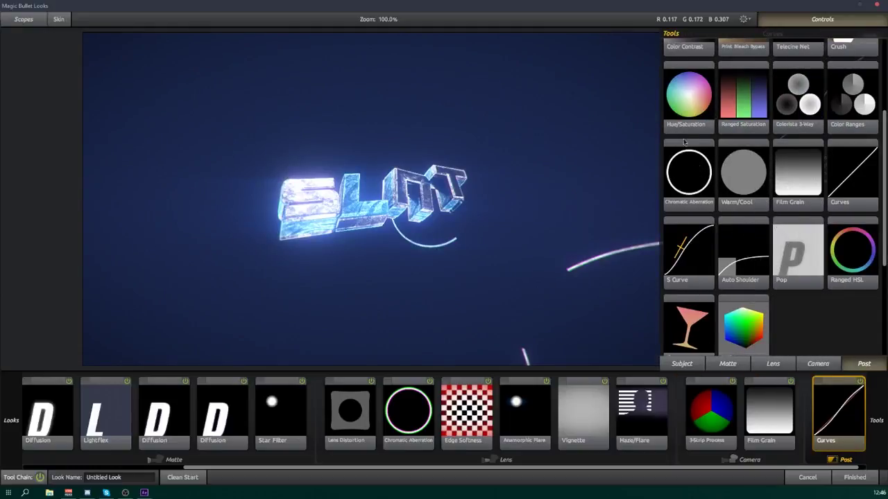
double_click(683, 97)
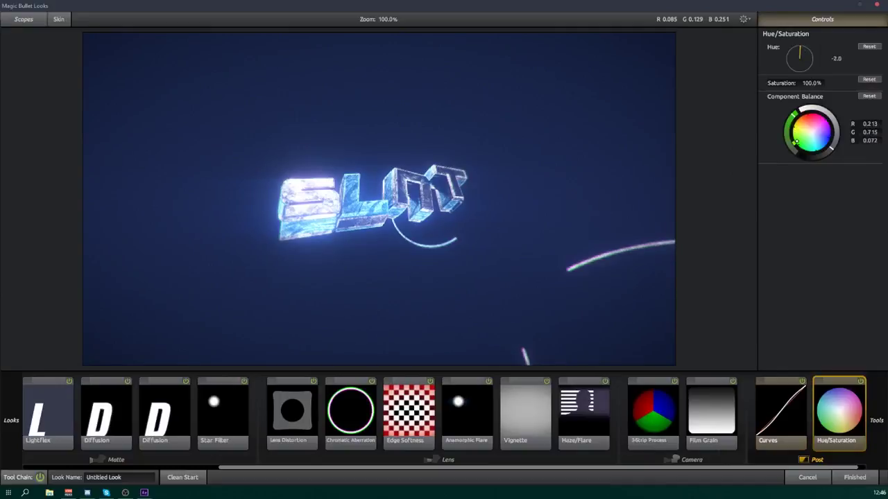
left_click_drag(801, 51, 800, 58)
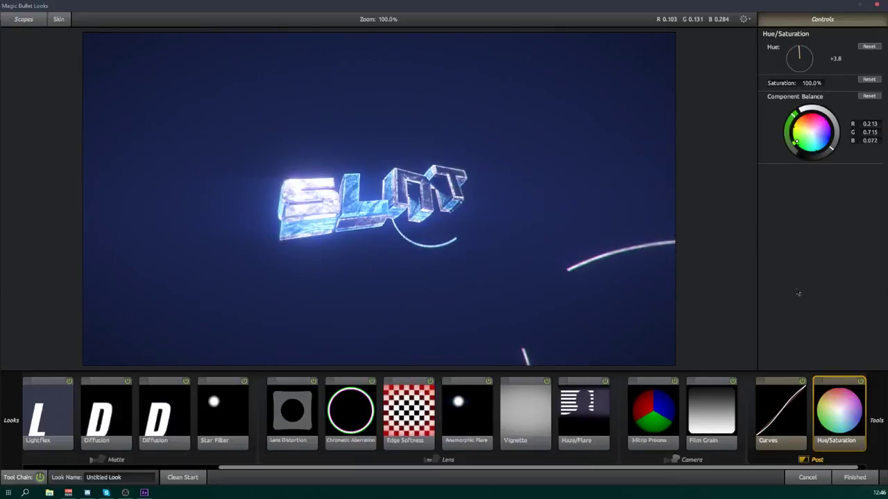
left_click(860, 382)
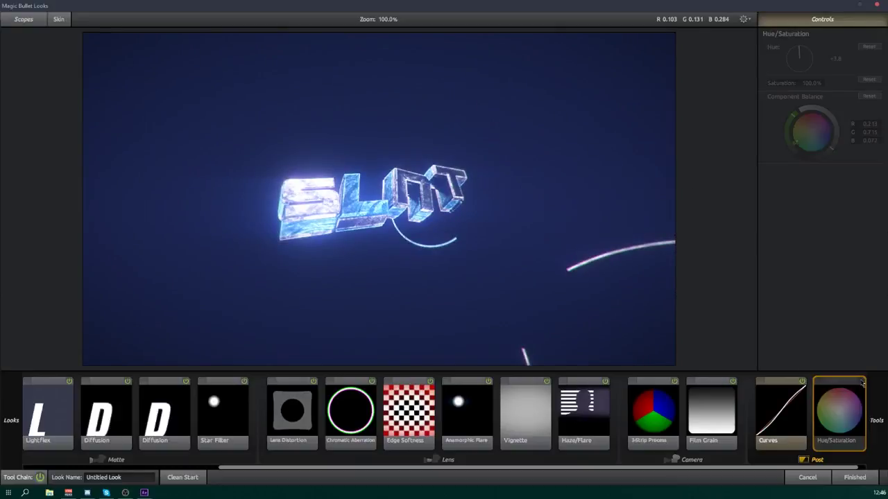
left_click(860, 382)
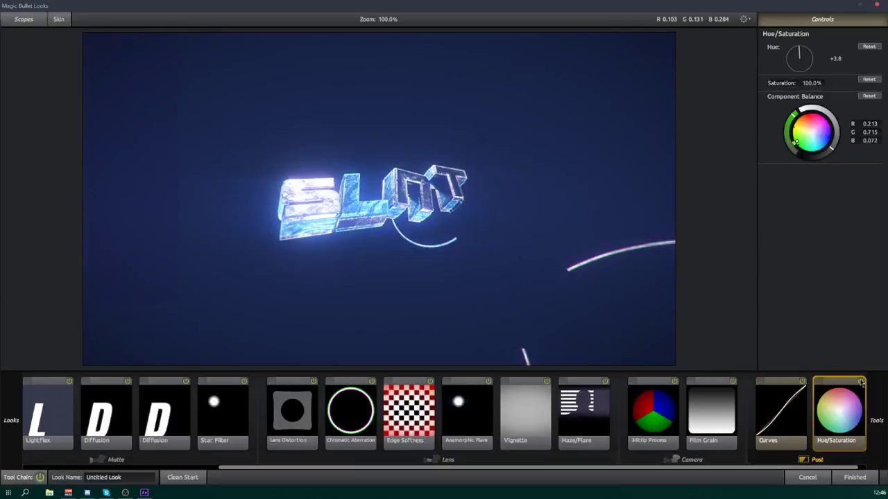
left_click(811, 84)
type("80")
key("Return")
- Add another Diffusion to the Matte stage with grade 2.67, glow 69% and highlight bias about +0.060, and apply the finished look
left_click(187, 454)
mouse_move(875, 419)
scroll(834, 125, "up", 3)
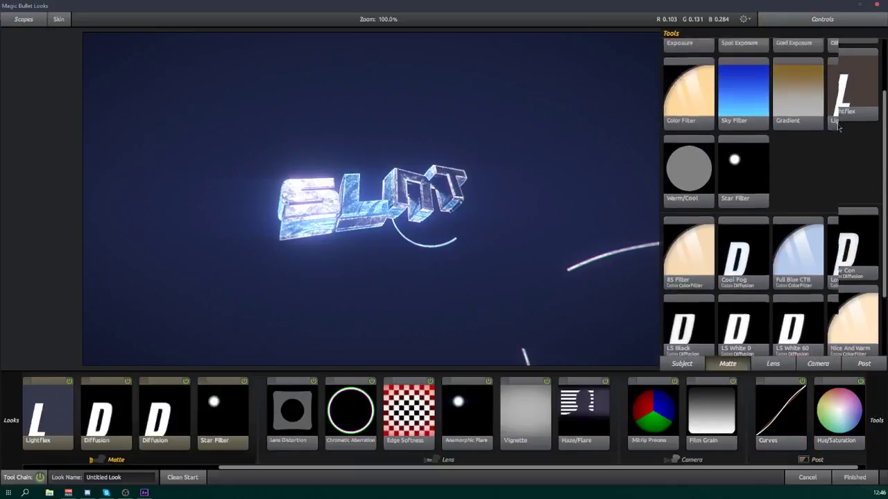
left_click(852, 75)
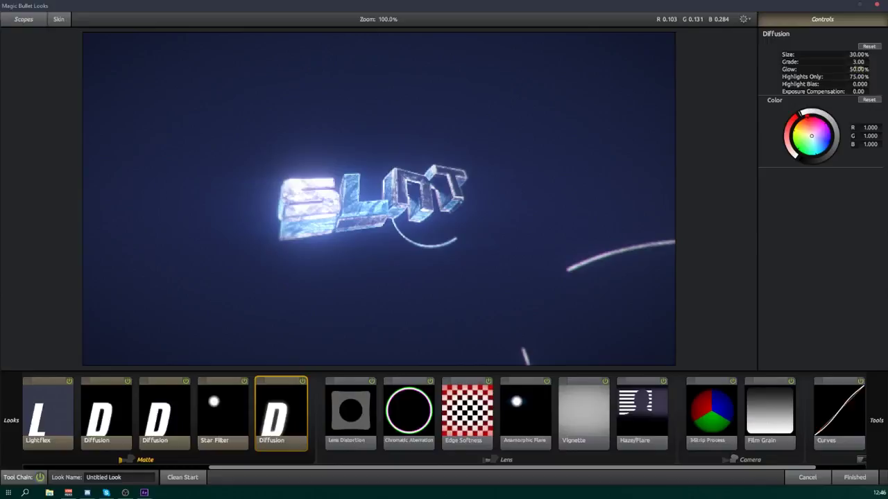
left_click_drag(859, 68, 859, 84)
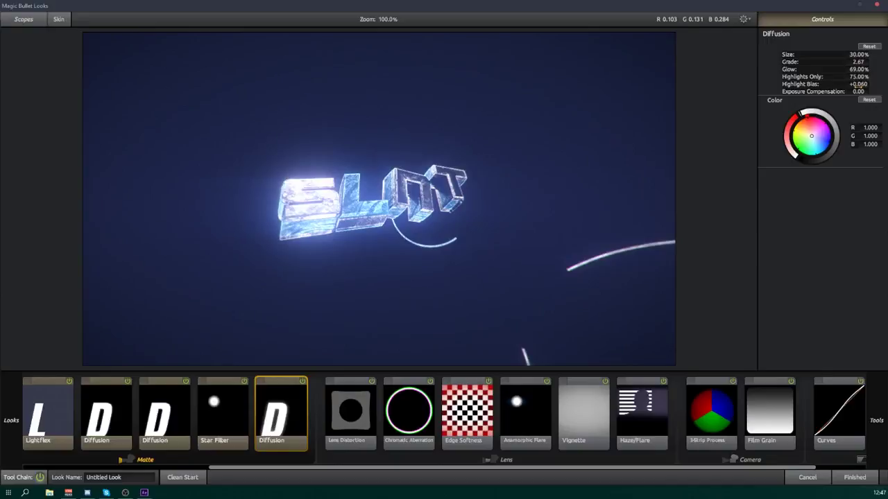
left_click(854, 482)
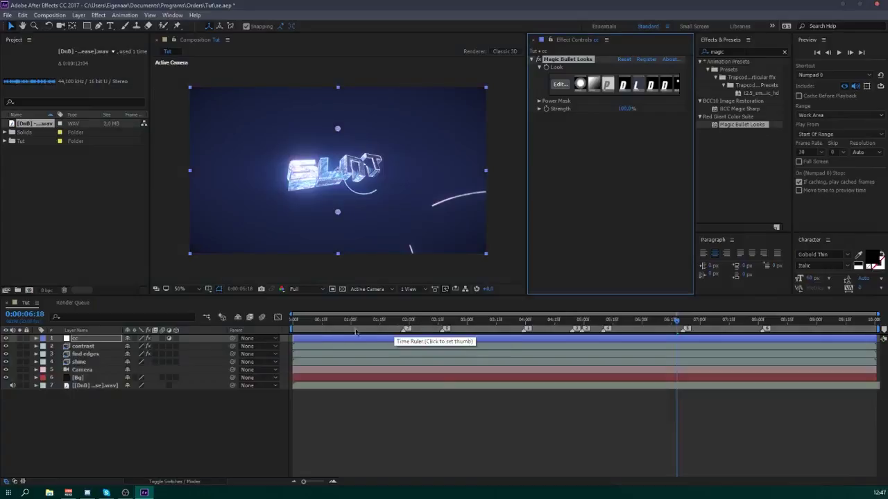
- Create an adjustment layer above the cc layer and name it motion tile
left_click(273, 274)
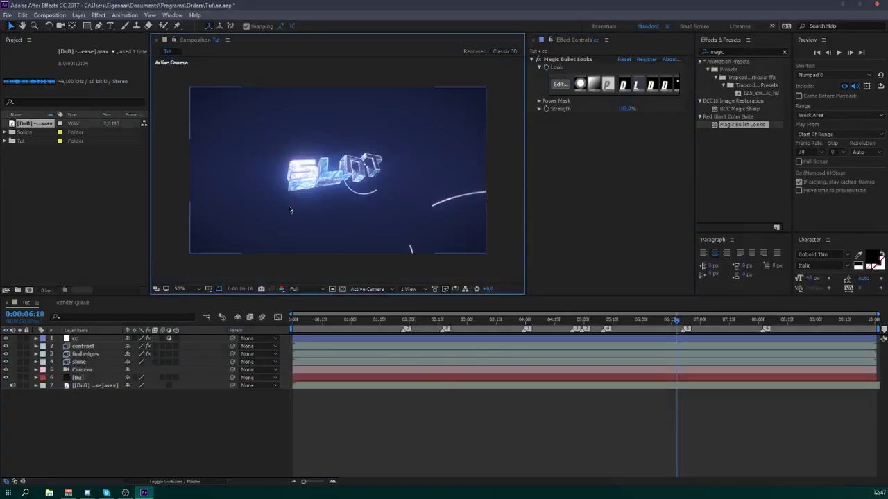
left_click(59, 425)
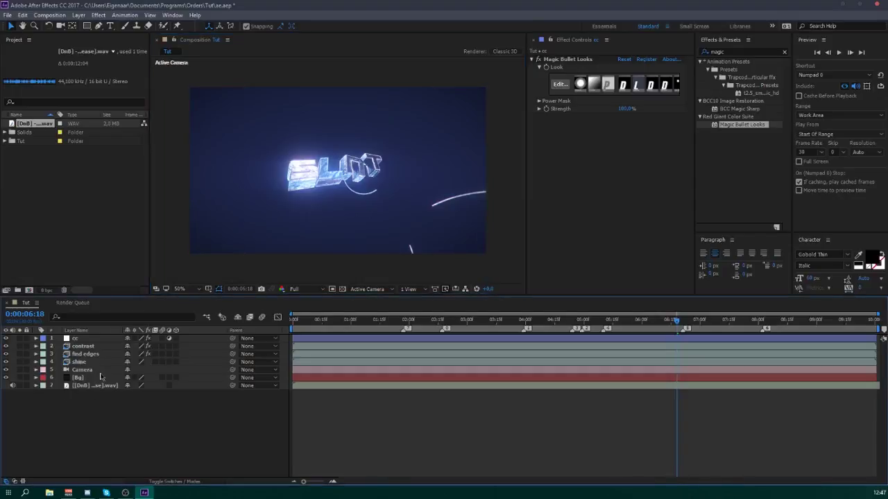
left_click(93, 339)
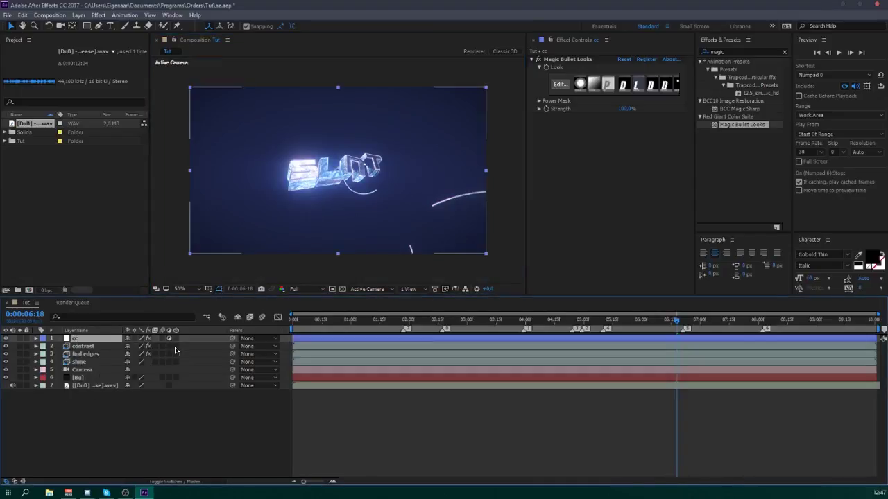
key("ctrl+alt+y")
key("Return")
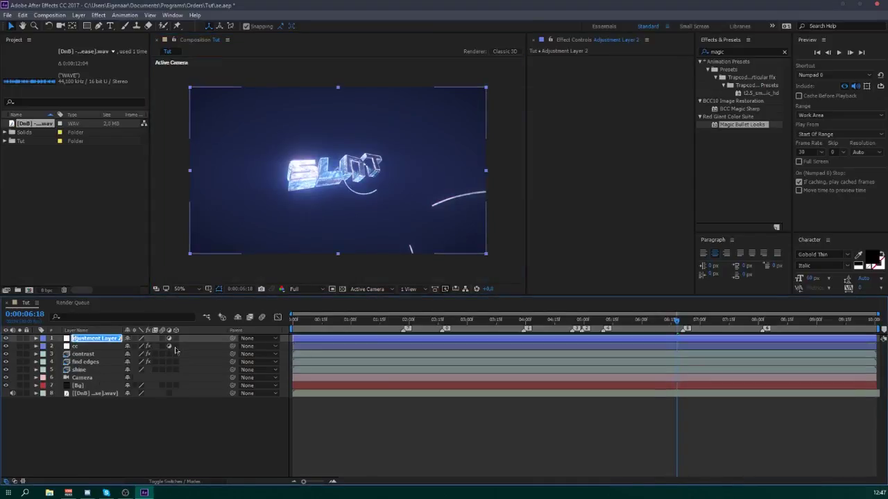
type("motion tile")
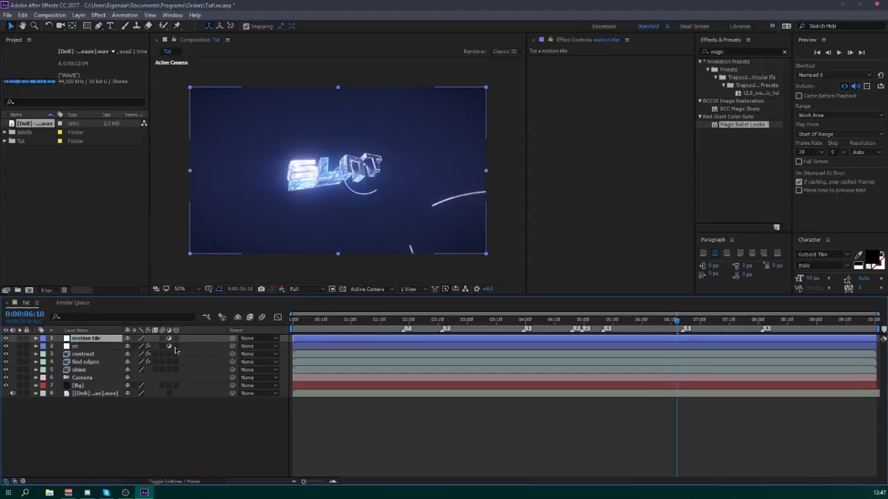
key("Return")
- Apply the Motion Tile effect to the motion tile layer and set its output height to 77 for letterbox bars
left_click(730, 52)
type("motion t")
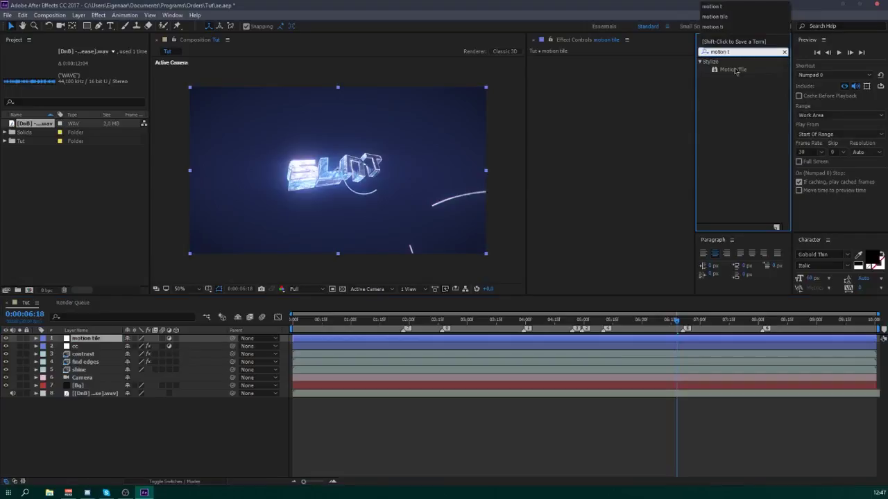
left_click_drag(733, 70, 617, 84)
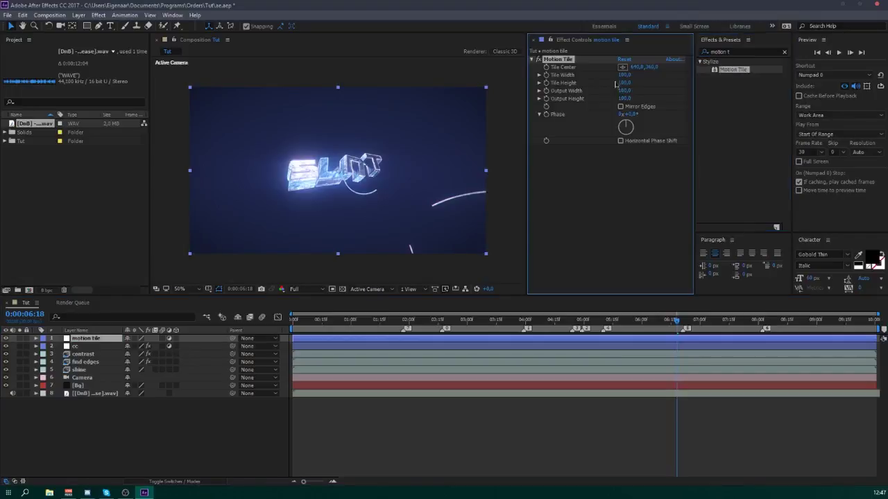
left_click(625, 98)
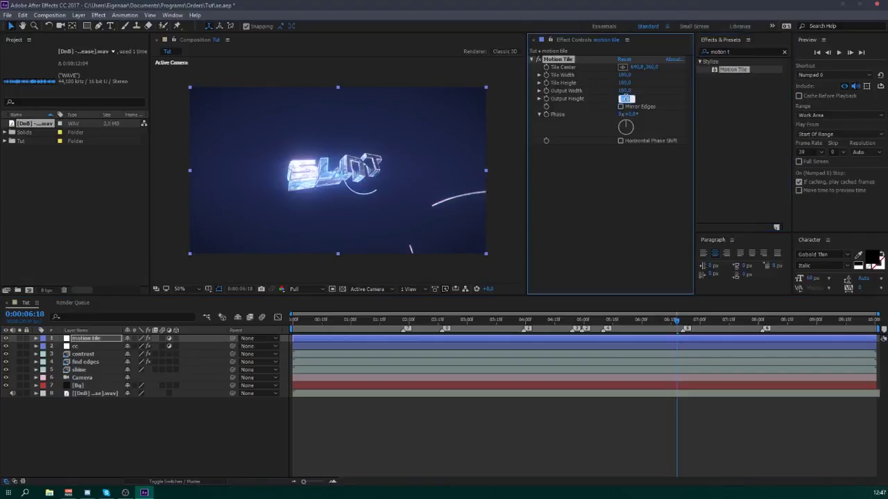
type("77")
key("Return")
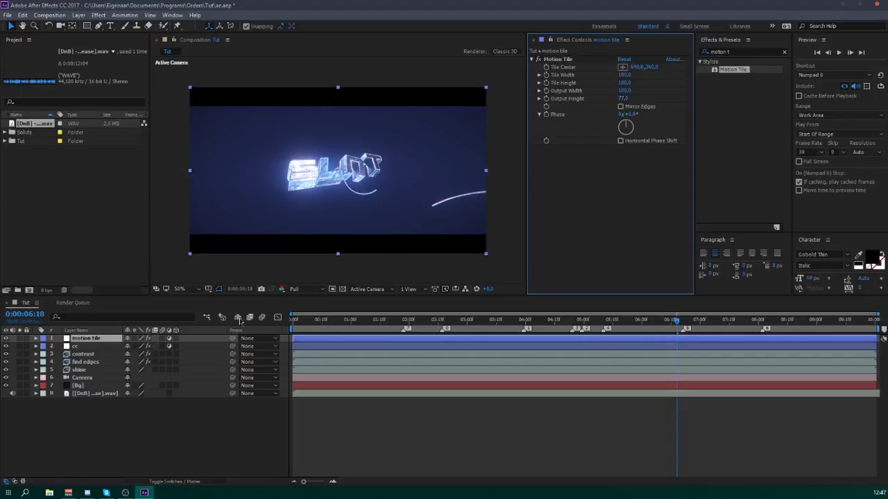
- Create a solid named Smoke directly above the Bg layer
left_click(301, 290)
left_click(181, 424)
left_click(82, 378)
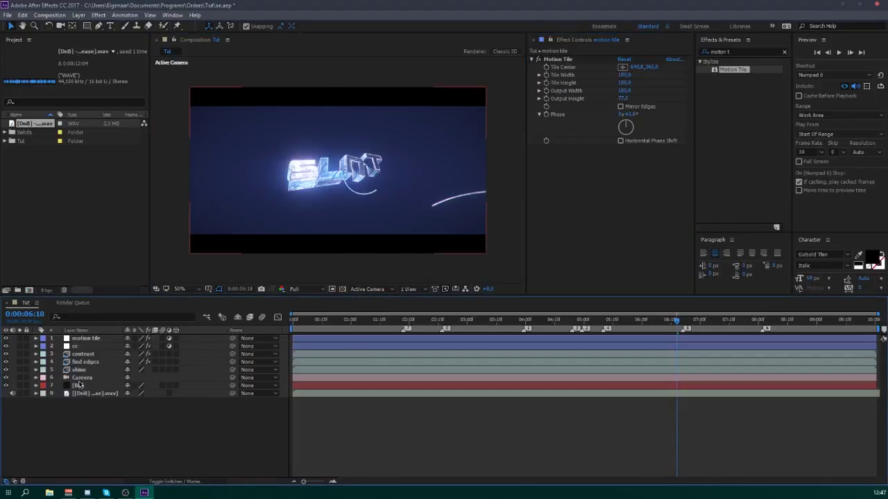
left_click(86, 386)
left_click(83, 391)
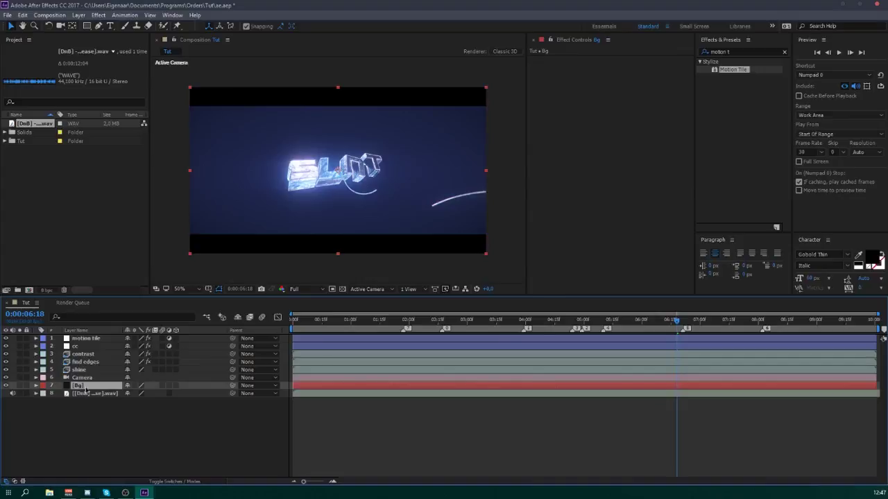
key("ctrl+y")
type("Smoke")
key("Return")
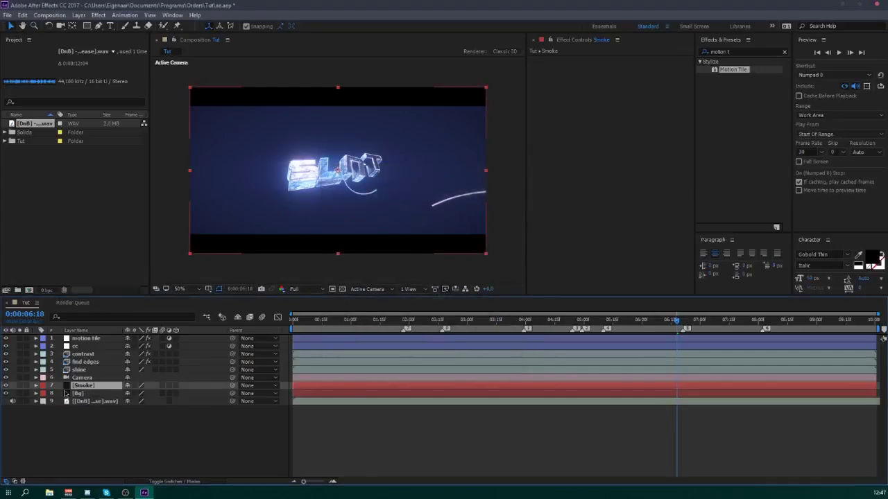
- Solo the Smoke layer and apply the Trapcode Form effect to it
left_click(19, 385)
left_click_drag(749, 52, 652, 50)
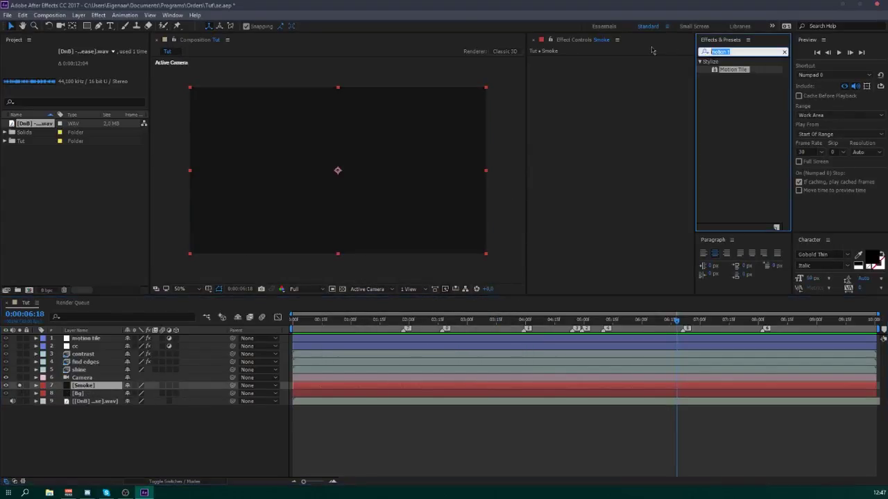
type("form")
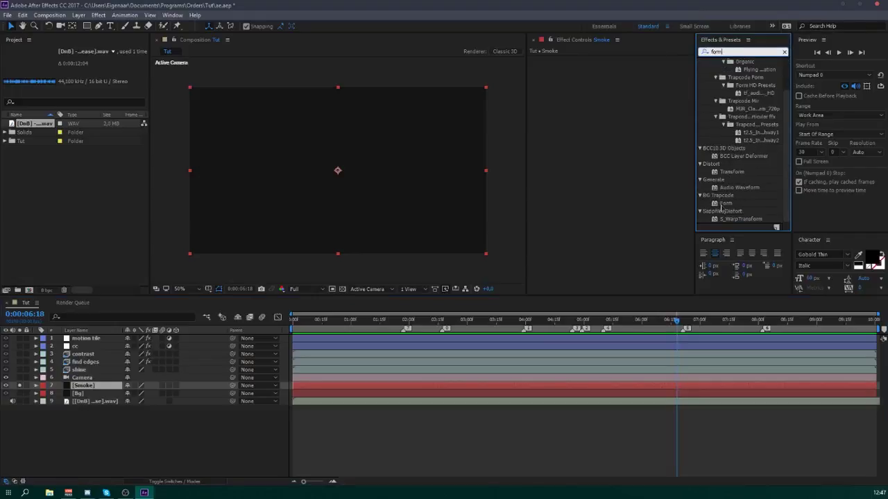
double_click(725, 204)
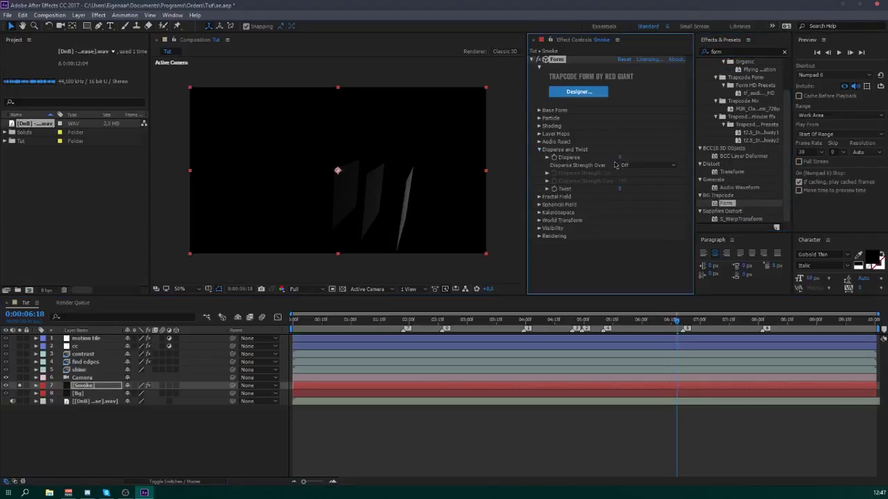
- Set Form's Disperse value to 2222 and open the effect's Particle settings
left_click(620, 157)
type("2222")
left_click(623, 189)
left_click(539, 150)
left_click(539, 118)
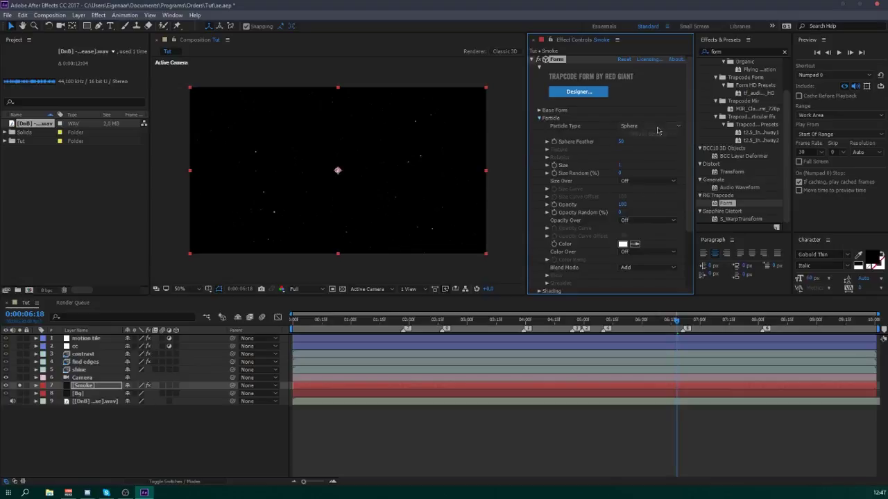
- Set Form's particle type to Cloudlet and the particle opacity to 1
left_click(658, 126)
left_click(652, 168)
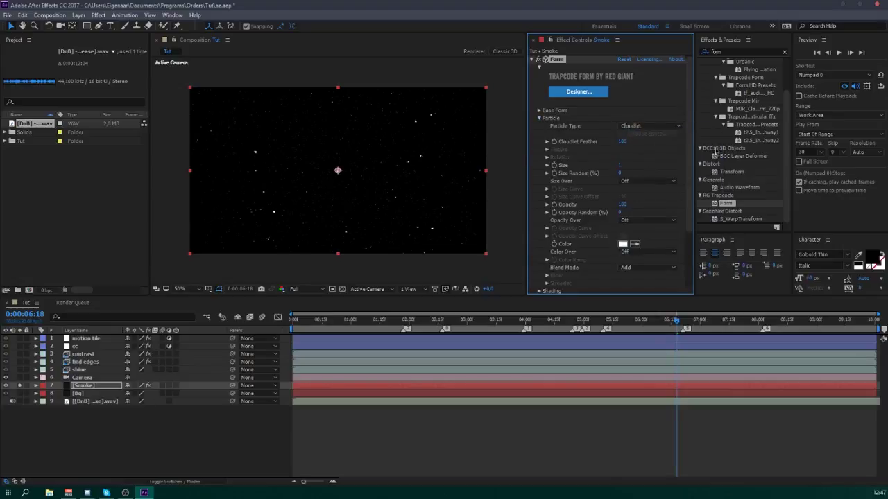
left_click(634, 169)
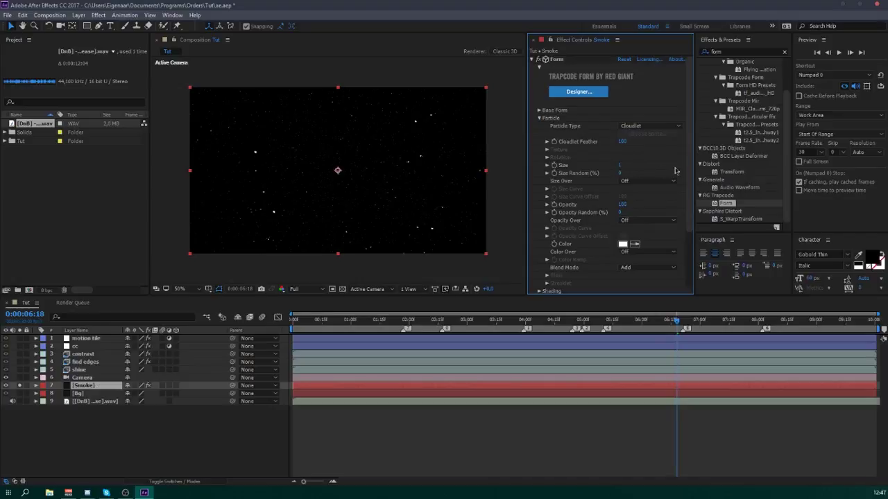
left_click(624, 204)
type("2")
key("Return")
left_click(624, 204)
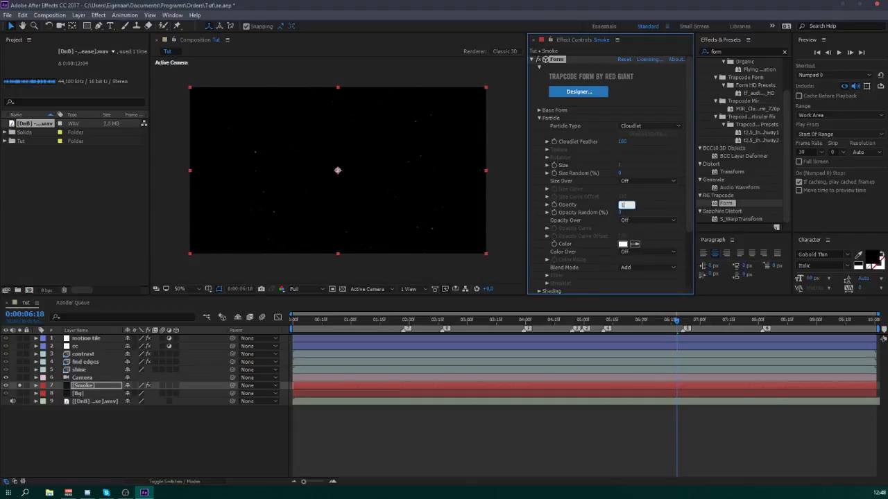
type("1.2")
key("Return")
- Set Form's particle Size Random to 85% and the particle size to 120
left_click(621, 174)
left_click(623, 173)
type("85")
key("Return")
left_click(621, 166)
key("Return")
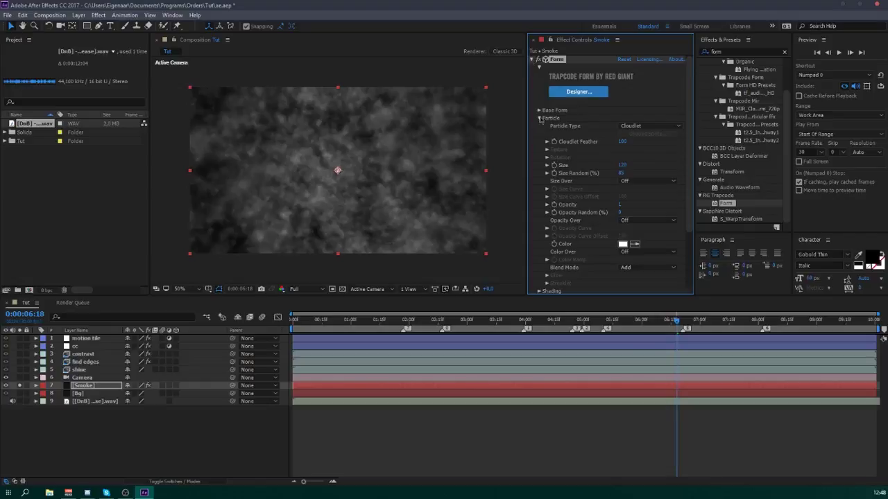
left_click(539, 118)
left_click(531, 61)
left_click(531, 61)
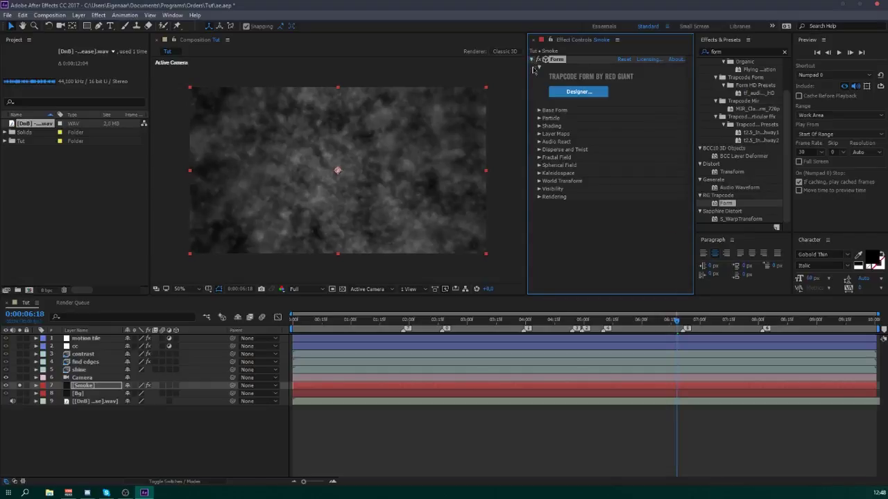
- Apply the CC Vector Blur effect to the Smoke layer and set its type to Direction Fading
left_click(721, 51)
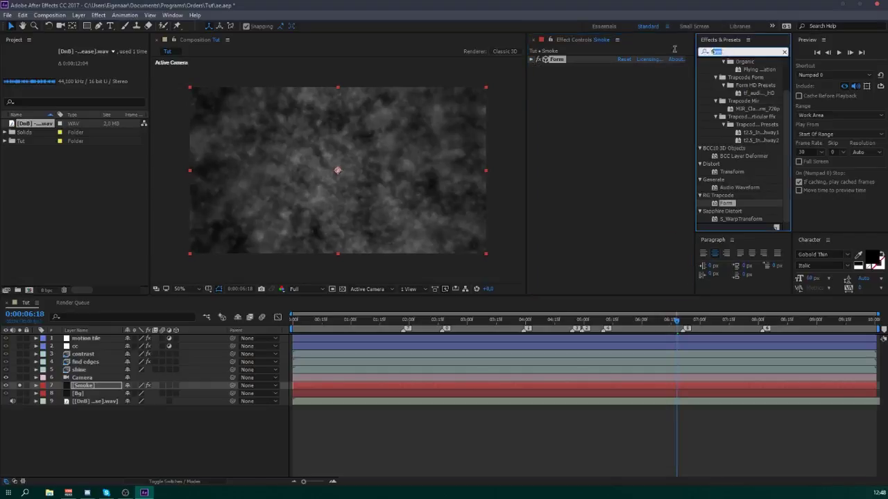
type("vector")
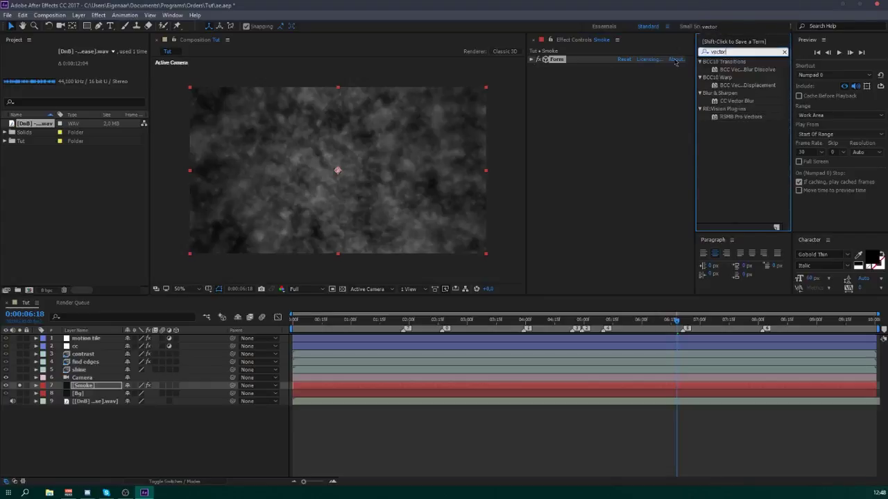
double_click(737, 100)
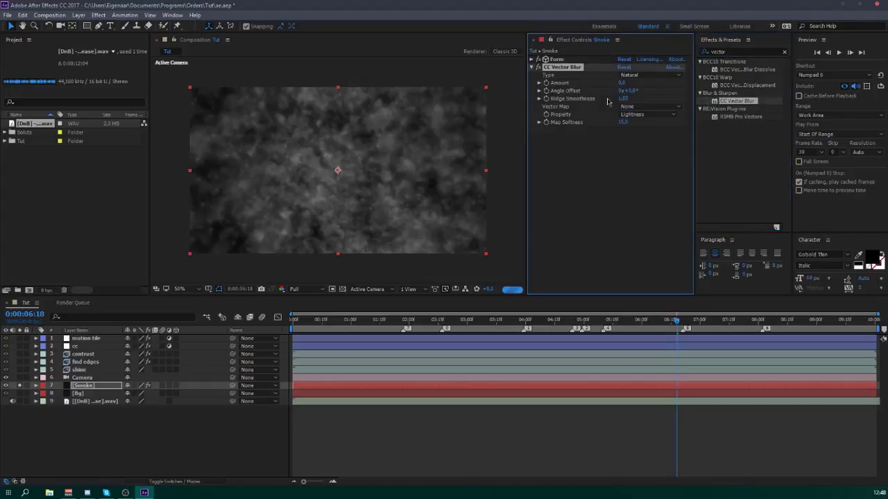
left_click(638, 75)
left_click(647, 125)
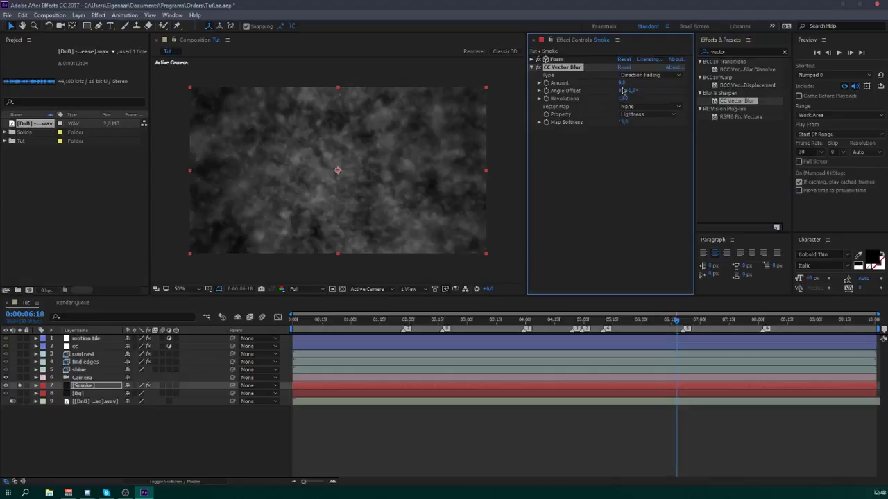
- Tune CC Vector Blur to an amount of about 93, angle offset about 33°, revolutions 1.40 and map softness about 26
left_click(626, 83)
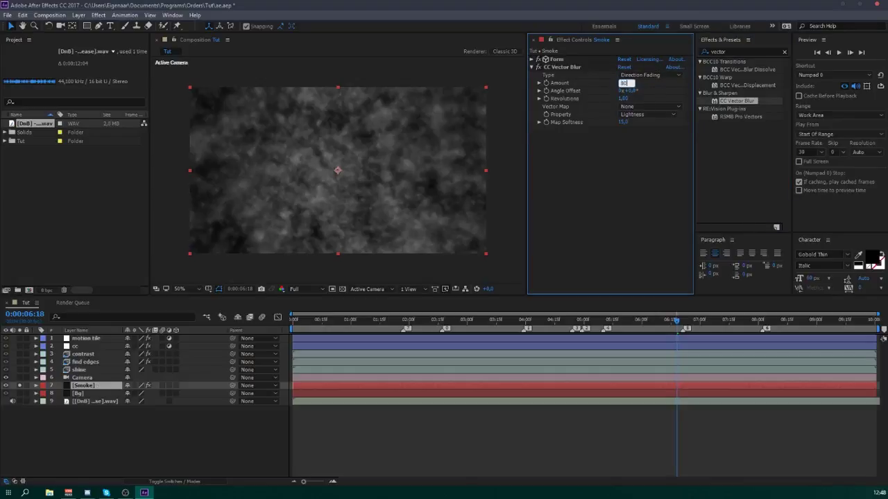
key("Return")
left_click(626, 99)
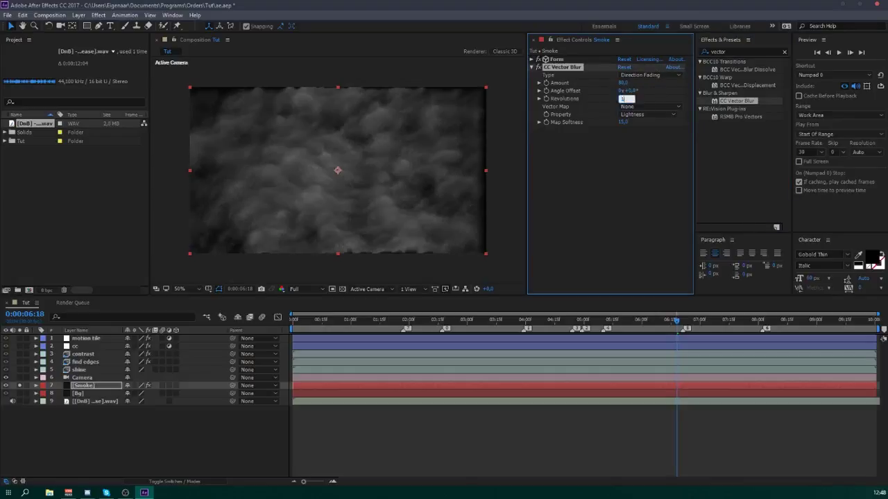
key("Return")
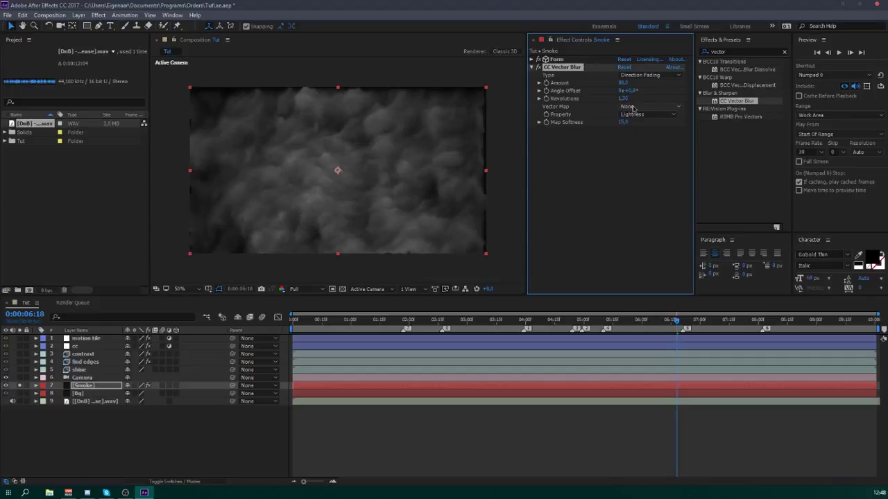
left_click_drag(624, 98, 672, 121)
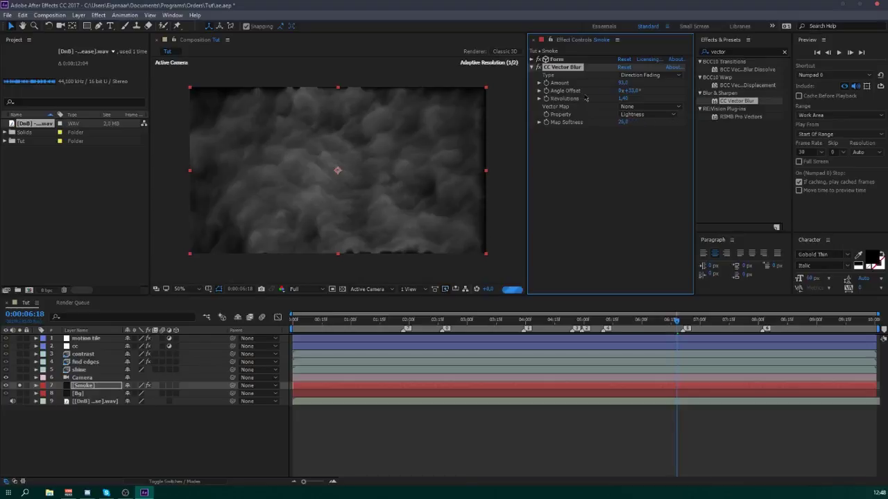
left_click(538, 66)
- Apply the Transform effect to the Smoke layer and raise its scale to about 120
left_click(733, 52)
type("tran")
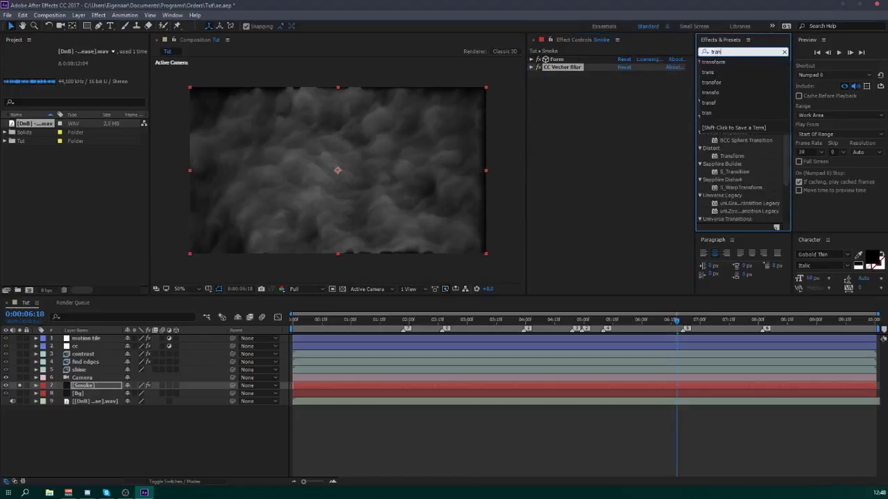
type("sform")
double_click(724, 71)
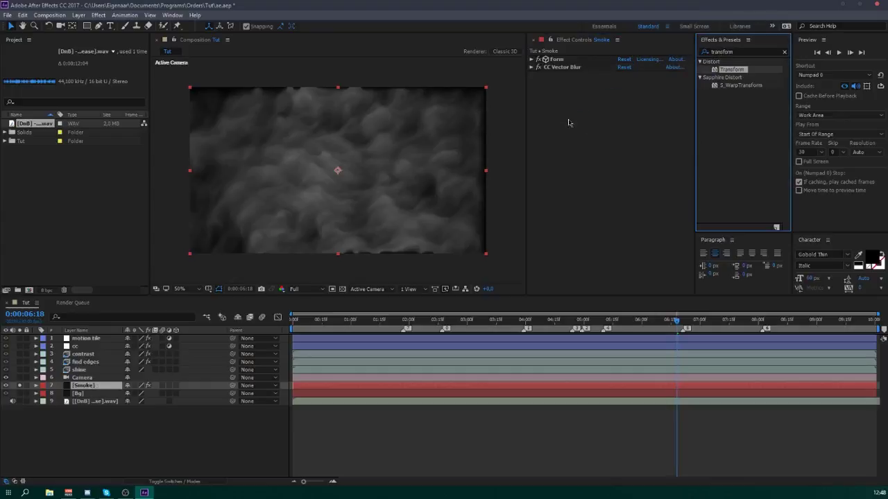
left_click_drag(623, 107, 638, 107)
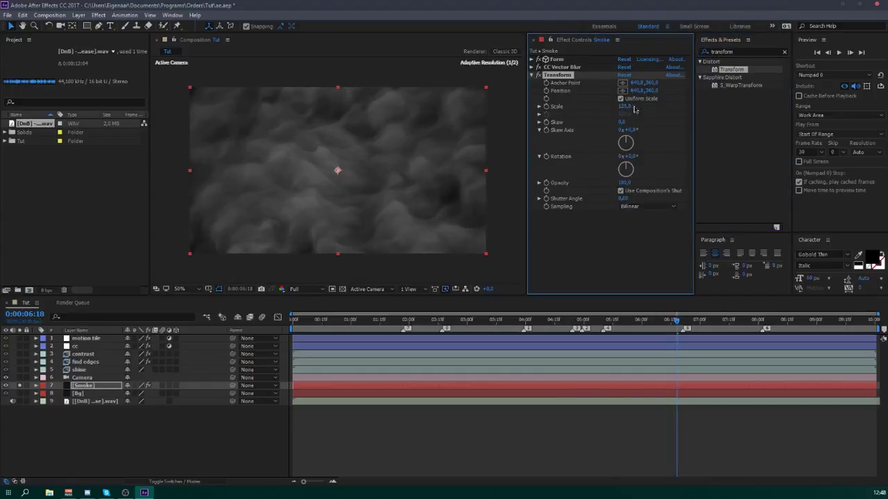
left_click(532, 75)
- Apply the S_WarpVortex effect to the Smoke layer
left_click(737, 52)
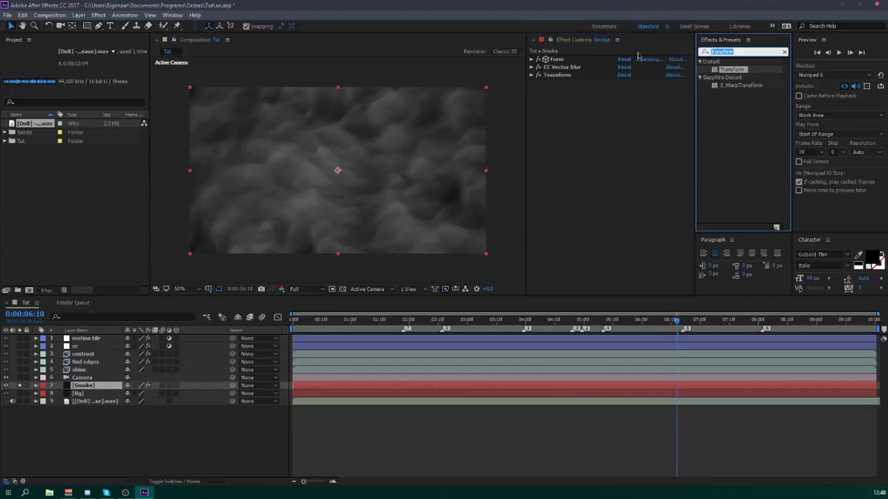
type("vor")
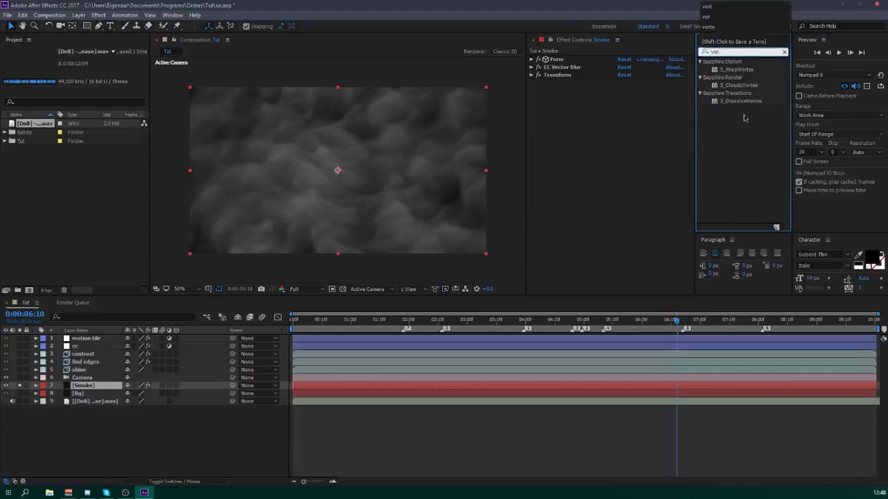
double_click(736, 70)
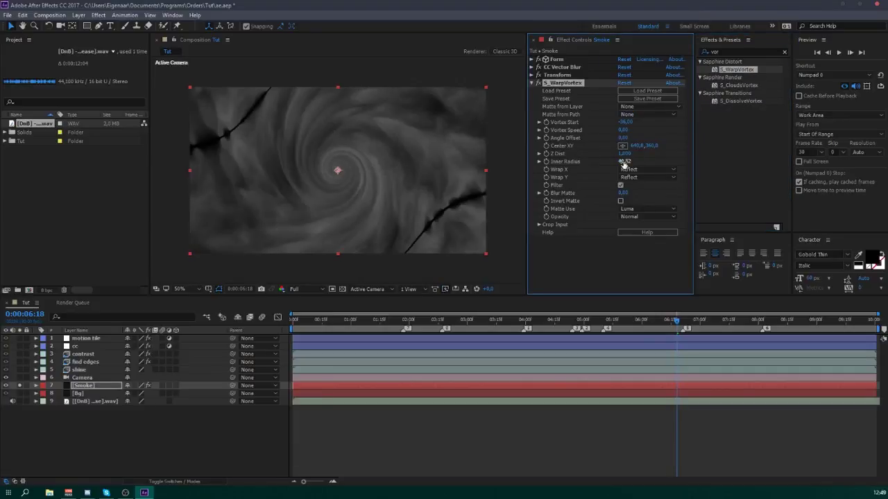
- Tune S_WarpVortex to Vortex Start 31, Angle Offset 5, Z Dist about 0.89 and Inner Radius 120
left_click_drag(623, 163, 626, 161)
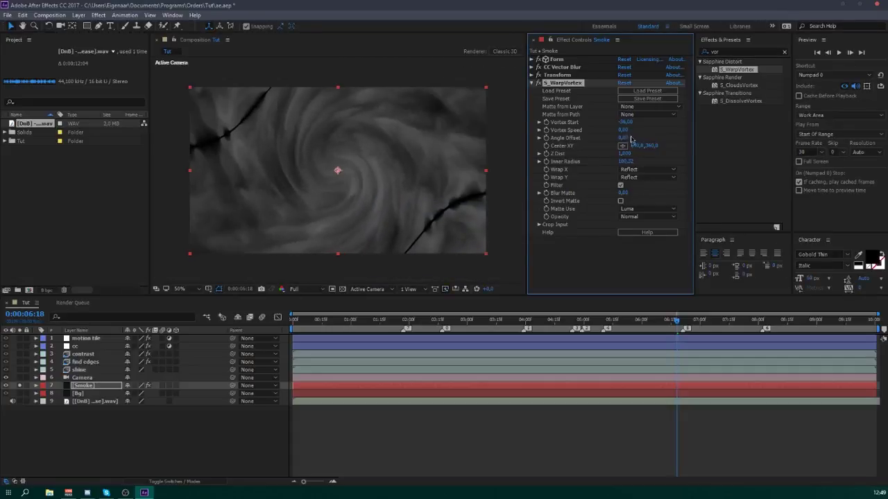
left_click_drag(625, 122, 645, 124)
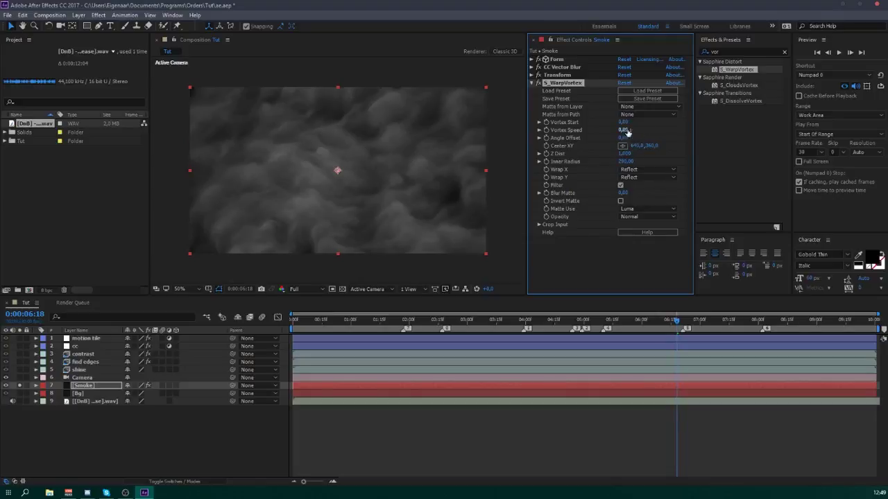
mouse_move(624, 122)
left_mouse_down()
mouse_move(639, 124)
mouse_move(628, 161)
mouse_move(607, 163)
mouse_move(617, 162)
left_mouse_up()
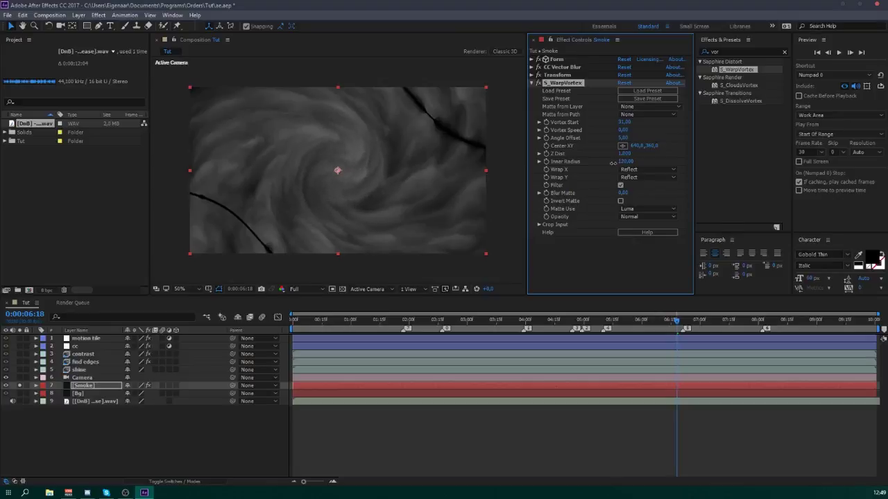
left_click_drag(624, 122, 618, 155)
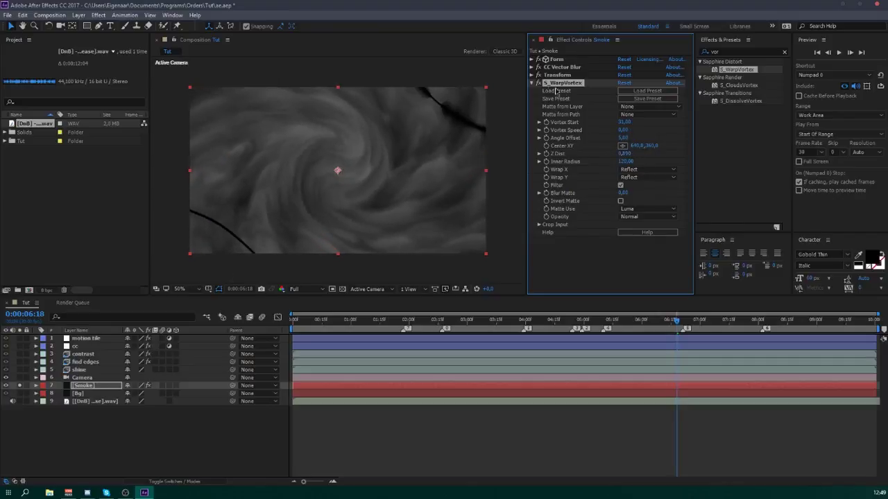
left_click(531, 83)
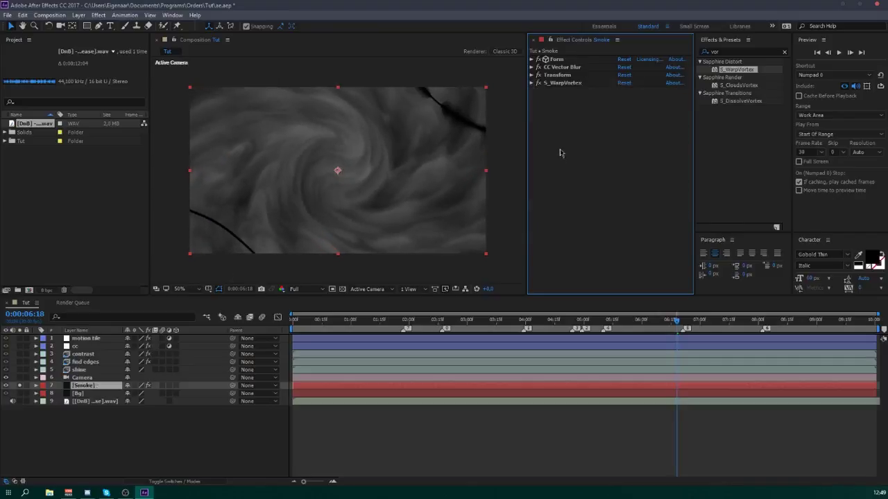
- Set S_WarpVortex's Vortex Speed to 1 and lower its Z Dist until the dark edge seams leave the frame
left_click(531, 83)
mouse_move(622, 130)
left_mouse_down()
mouse_move(632, 130)
mouse_move(625, 130)
left_mouse_up()
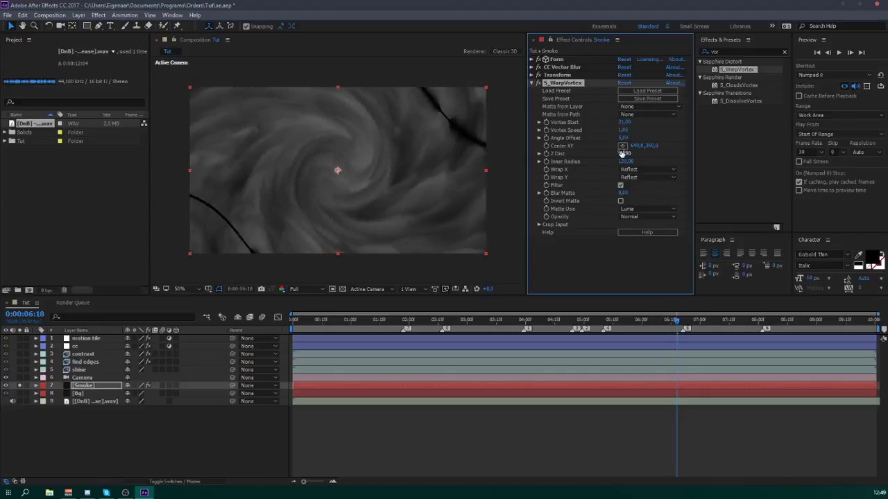
left_click_drag(624, 153, 626, 154)
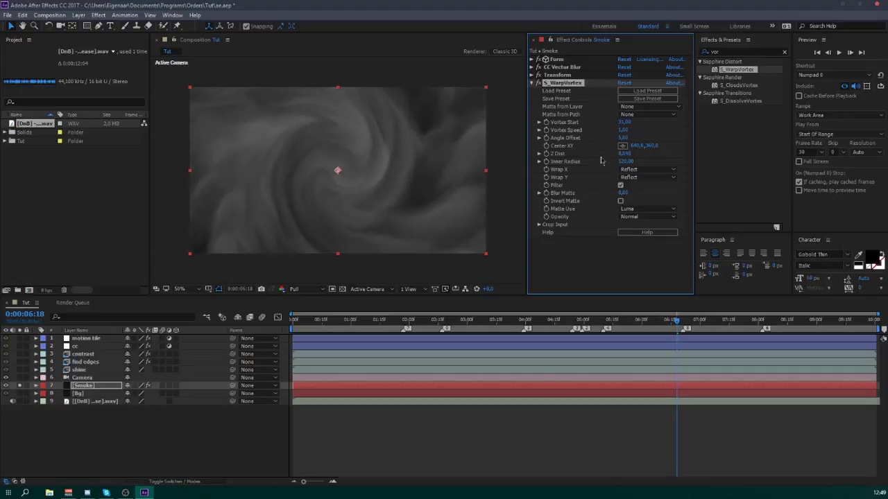
left_click(532, 82)
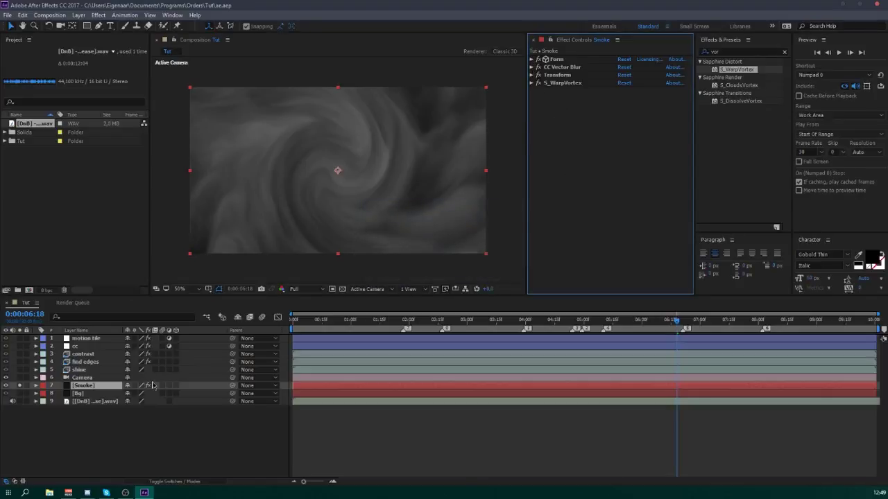
- Unsolo the Smoke layer and reduce its opacity to 15%
left_click(76, 387)
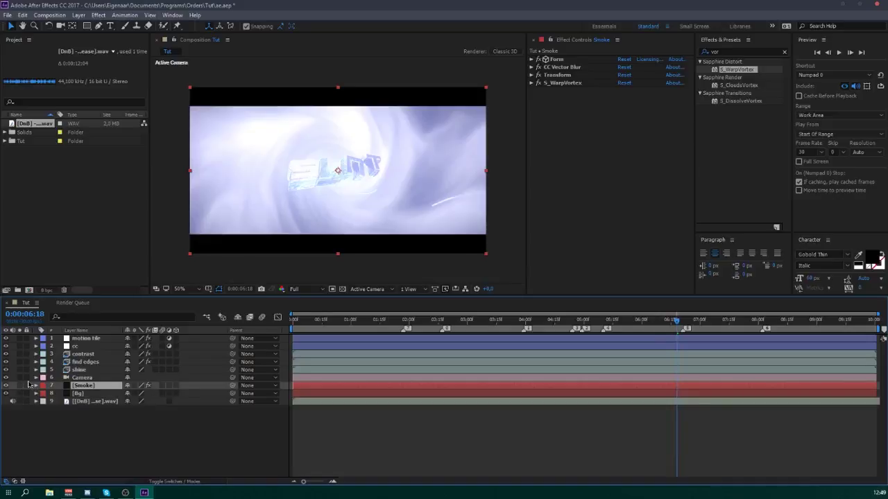
key("t")
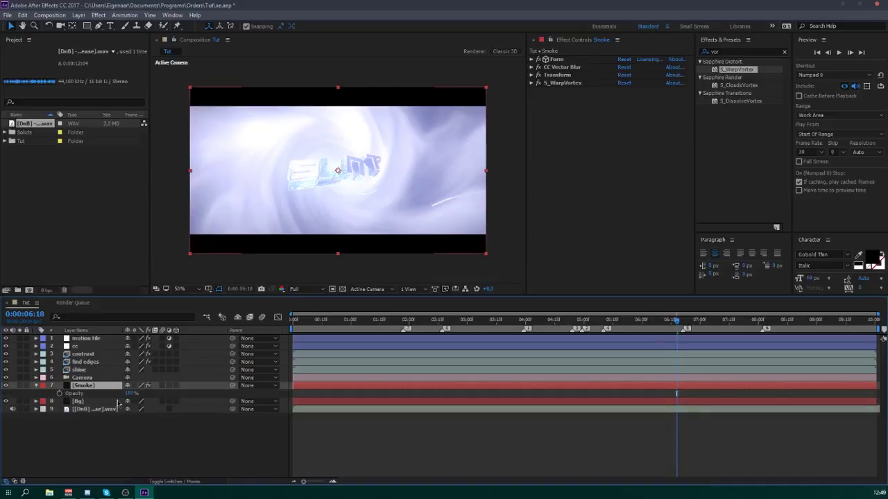
left_click(130, 393)
key("Return")
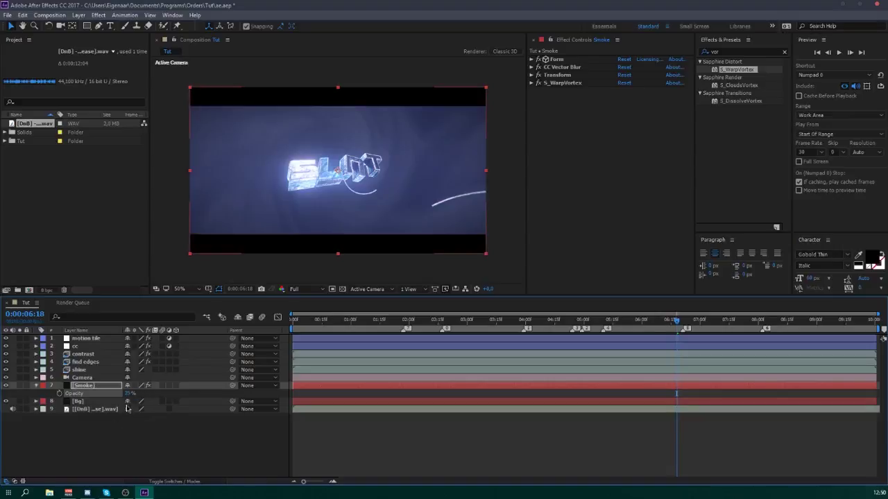
left_click(131, 393)
type("5")
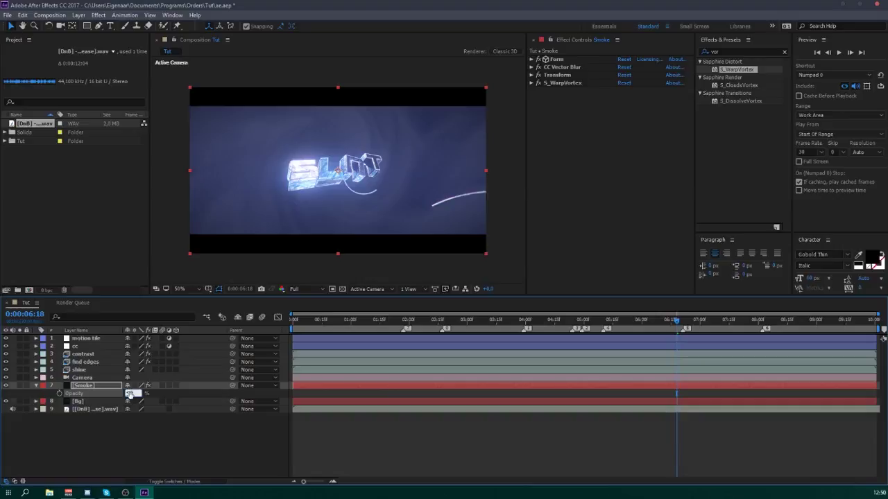
key("Return")
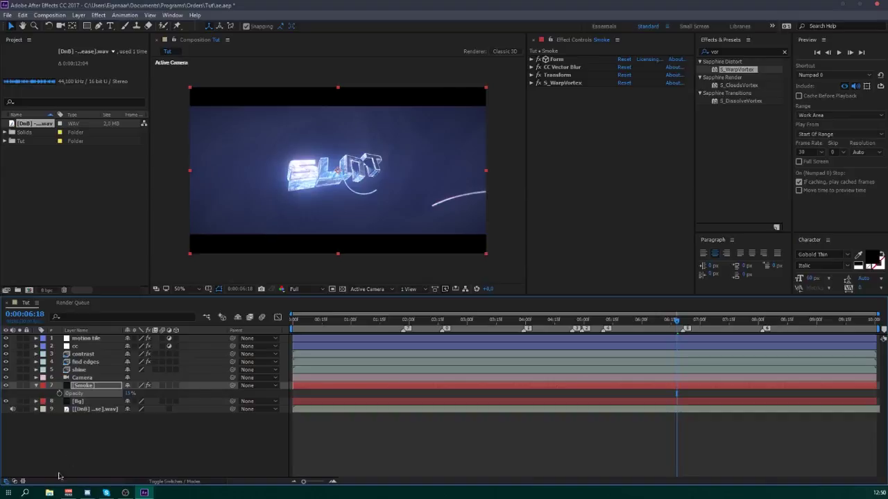
left_click(36, 385)
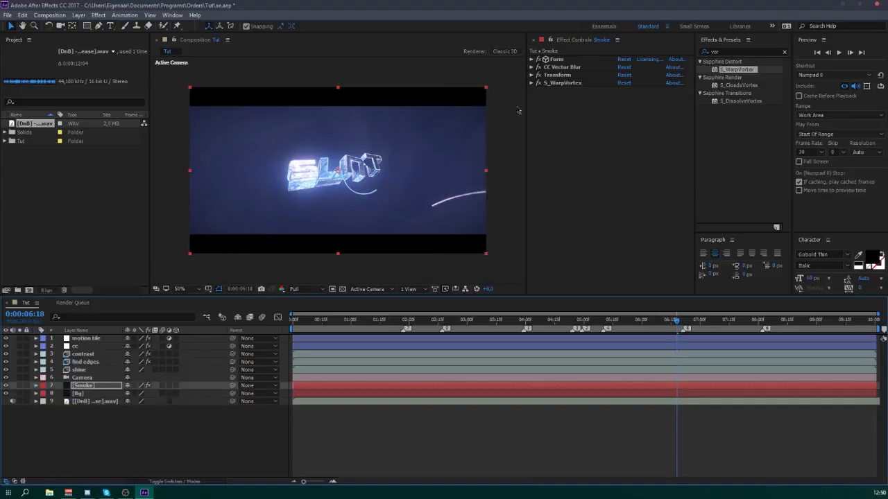
- Change the Form particle color on the Smoke layer to a pale light blue
left_click(532, 59)
left_click(538, 119)
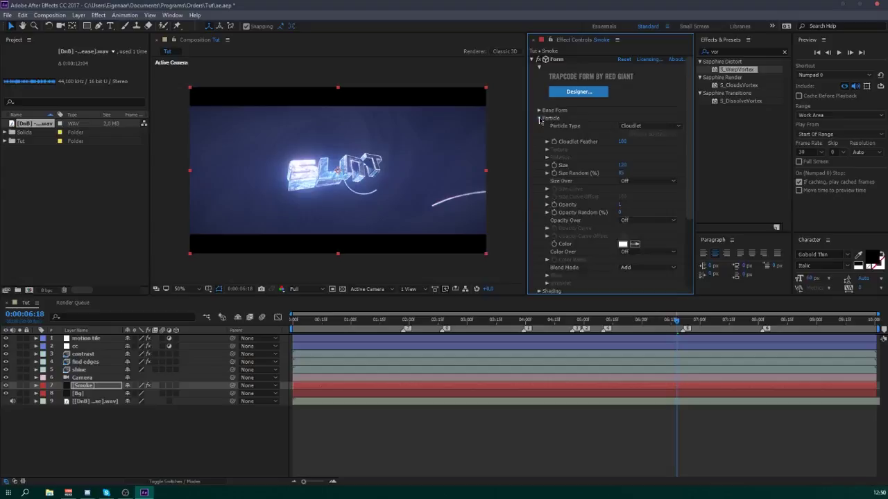
left_click(622, 245)
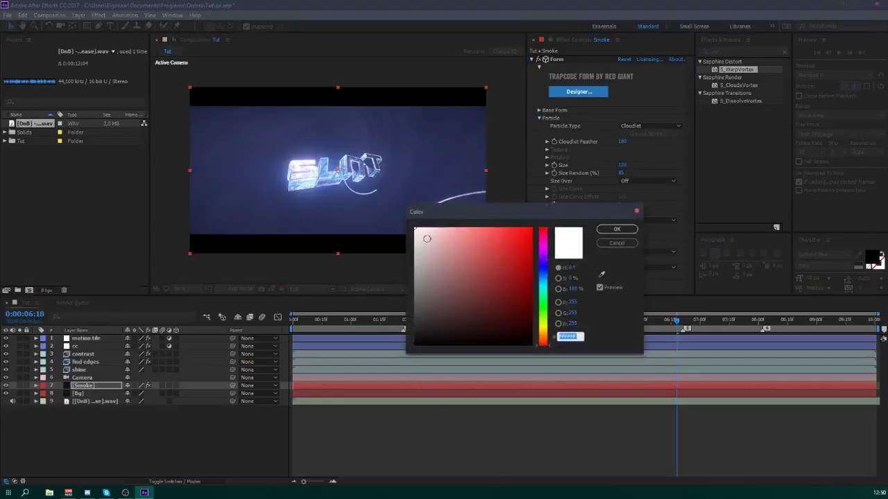
left_click(546, 281)
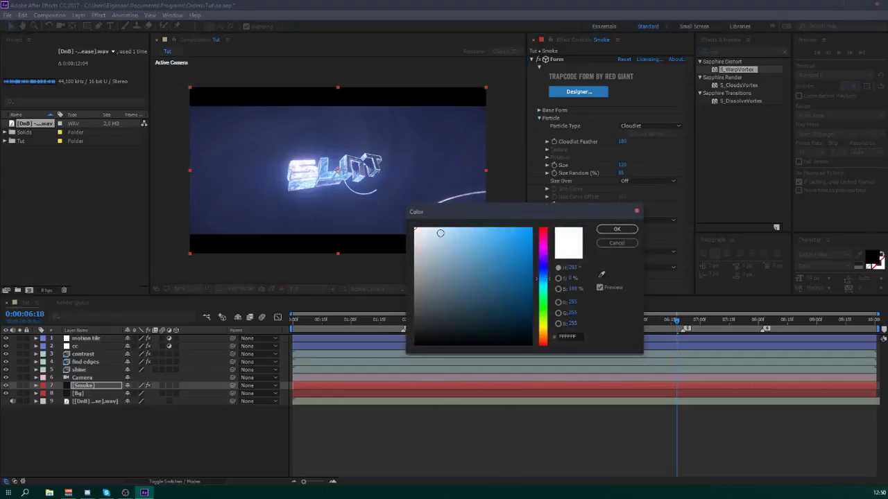
left_click(438, 234)
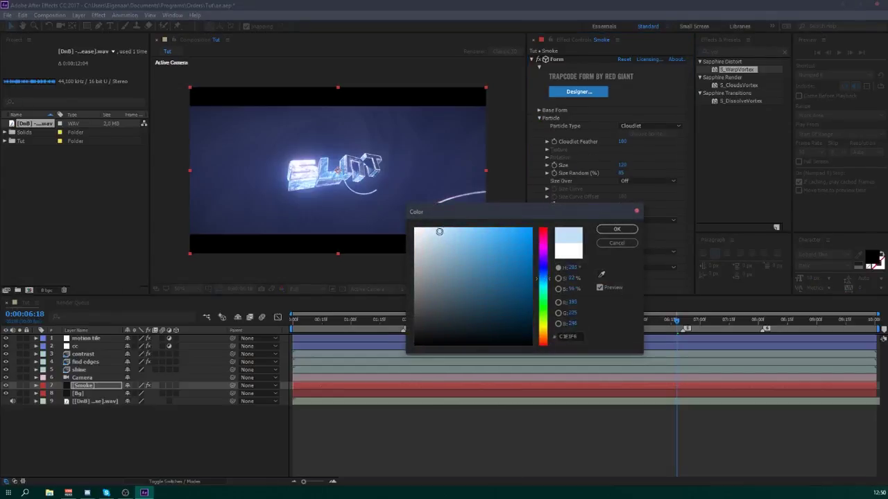
left_click(616, 229)
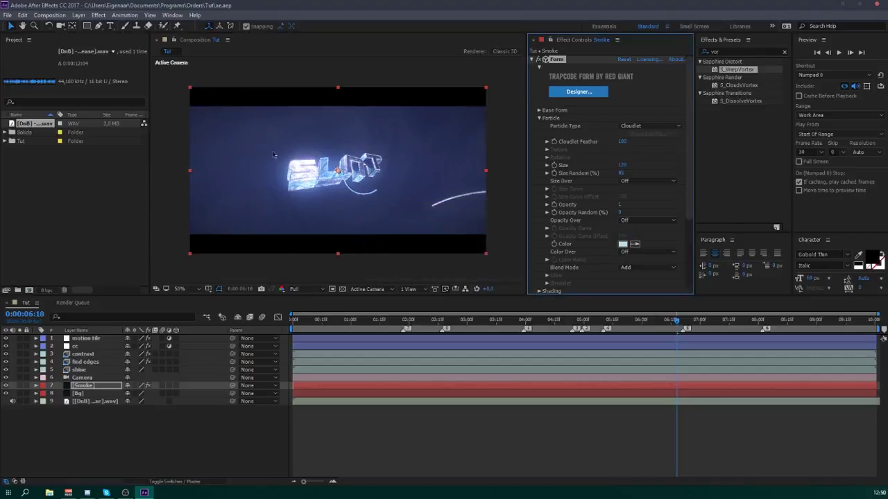
- Create a new solid named Particles directly above the Smoke layer
left_click(81, 386)
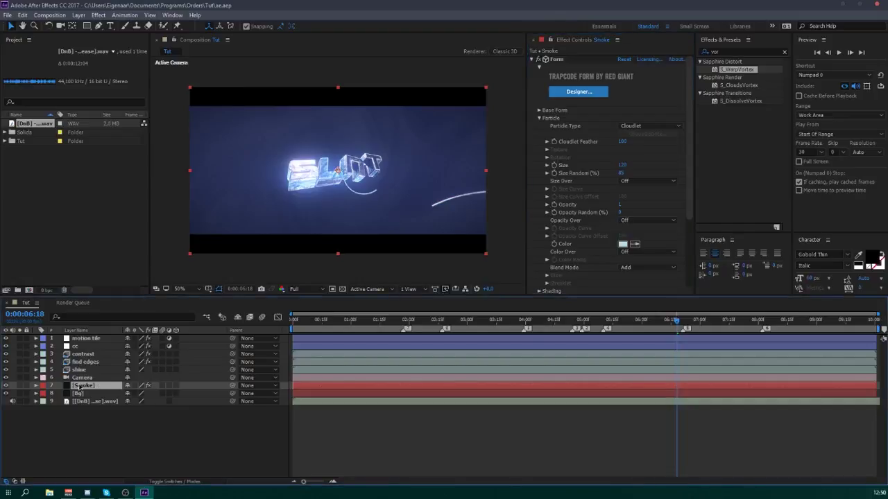
key("ctrl+y")
type("Parti")
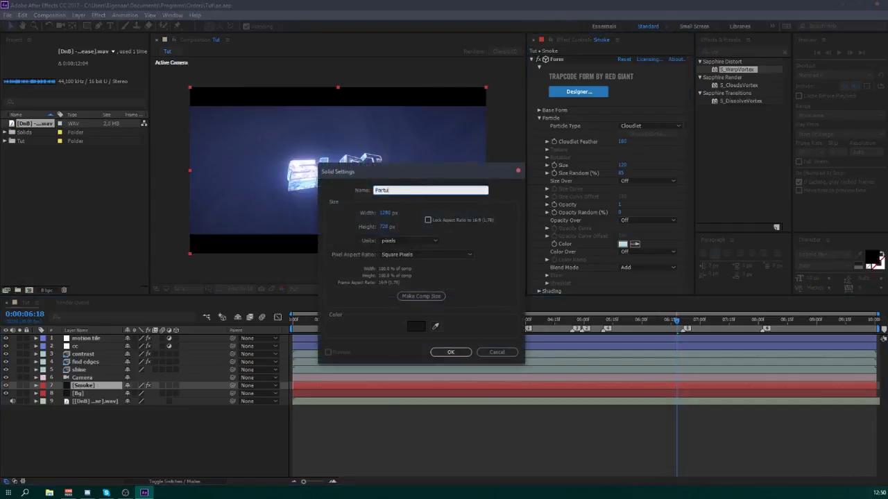
type("cles")
key("Return")
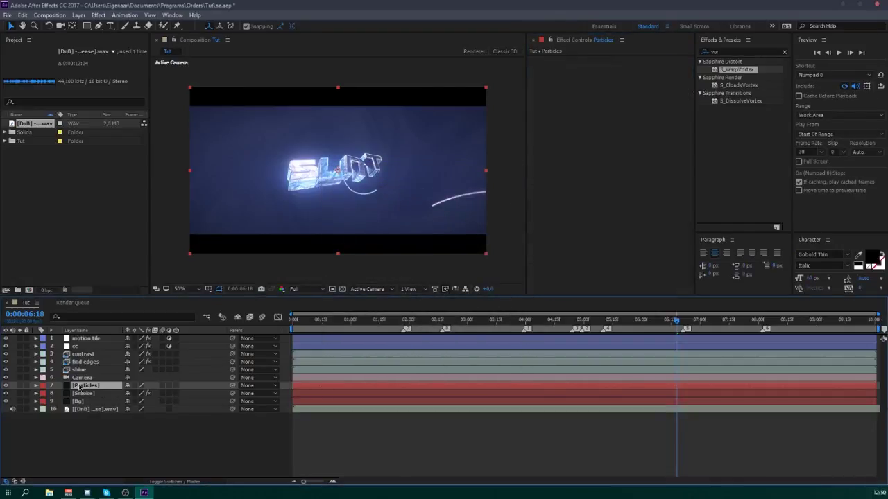
- Solo the Particles layer and apply the Trapcode Particular effect to it
left_click(736, 52)
type("Partic")
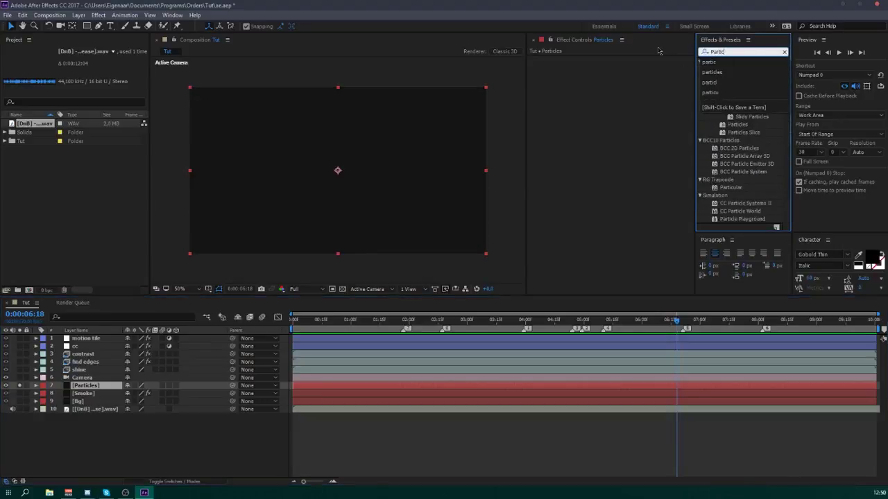
left_click_drag(730, 188, 617, 134)
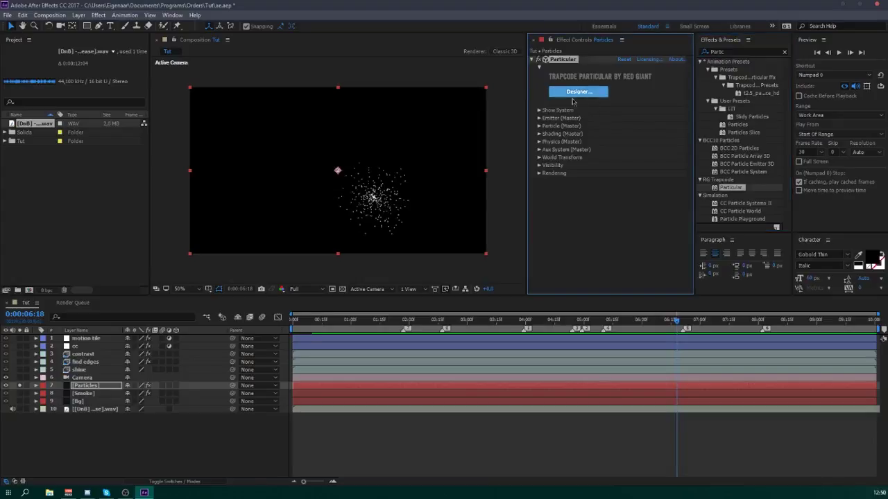
- Set Particular's emitter to type Box with 250 particles/sec and an Emitter Size XYZ of 5000
left_click(540, 111)
left_click(539, 111)
left_click(539, 119)
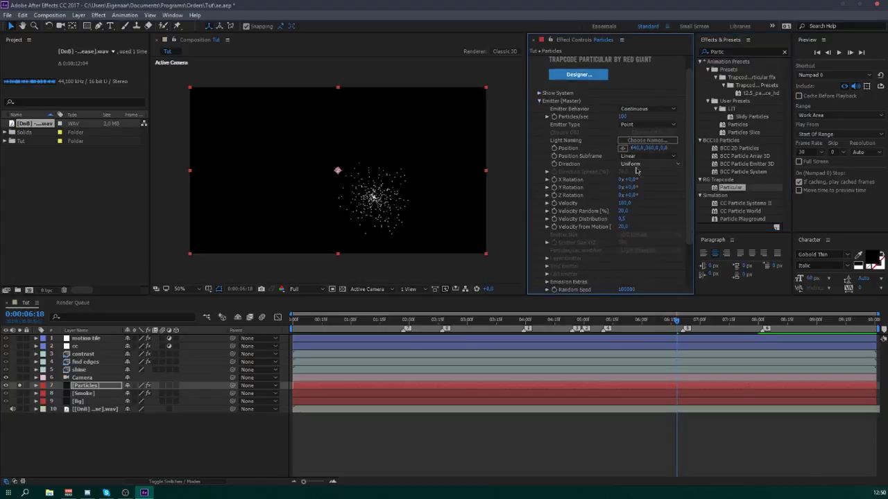
left_click(637, 126)
left_click(644, 147)
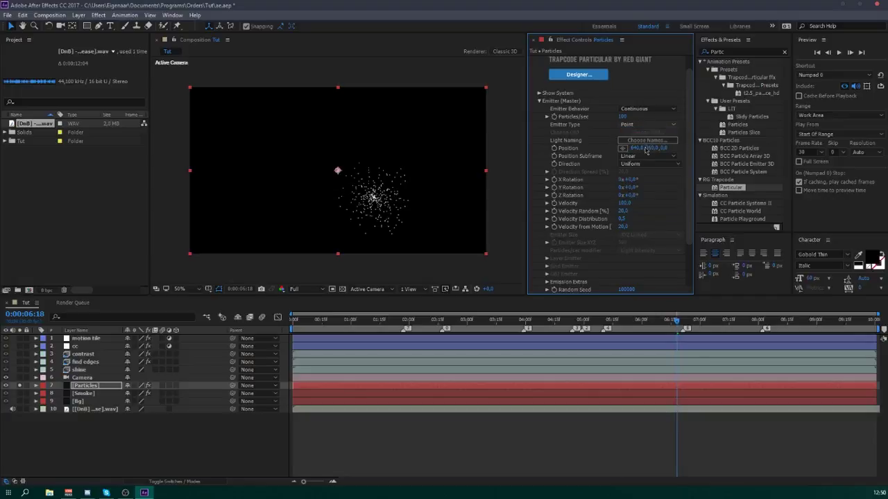
left_click(619, 117)
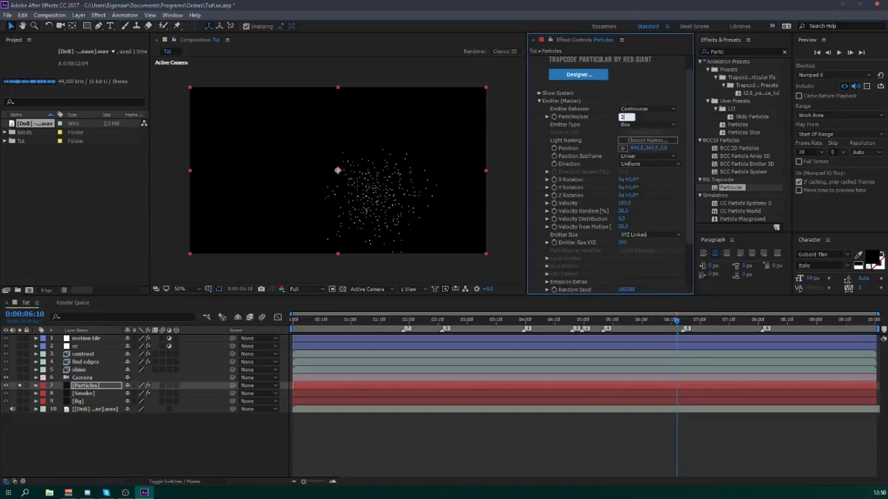
type("250")
key("Return")
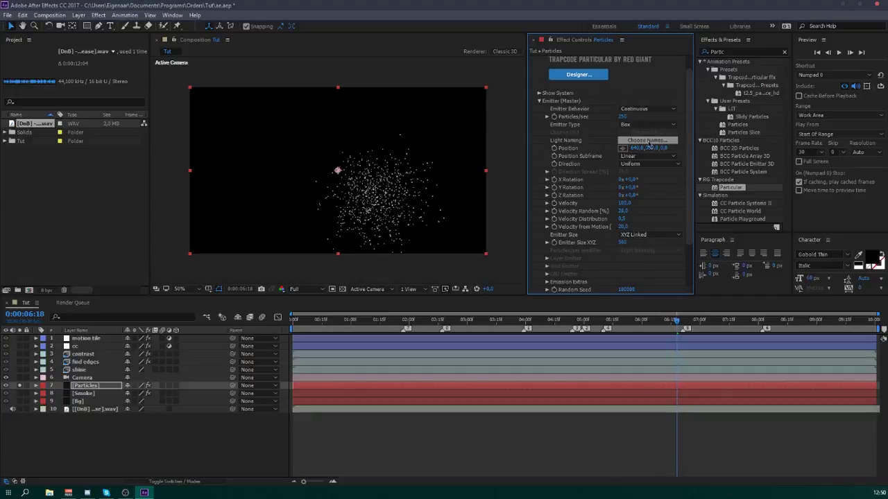
left_click(624, 243)
type("5000")
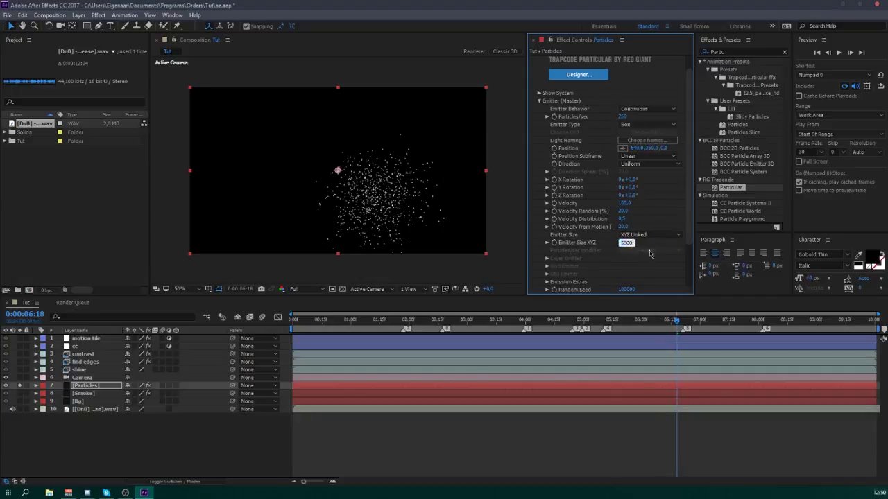
key("Return")
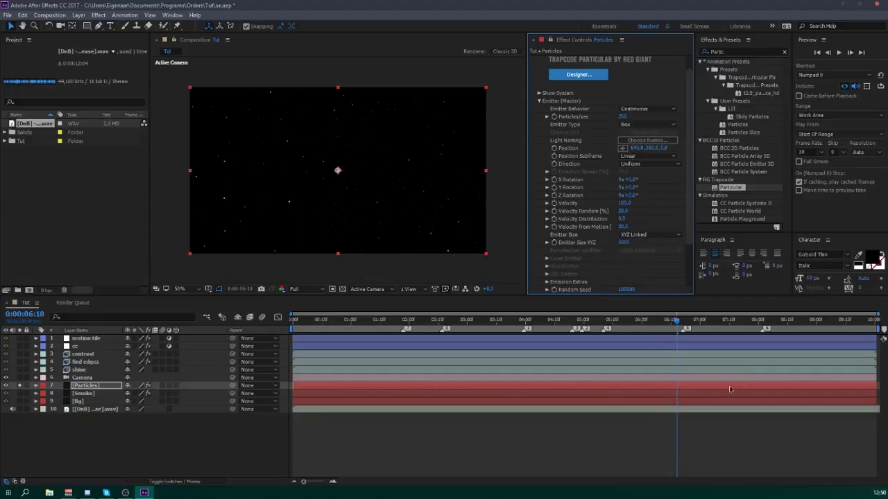
- Shift the Particles layer to start before the composition, extend its end past the composition's end, and preview the frame at 0:00:03:12
left_click_drag(876, 385, 670, 386)
key("ctrl+z")
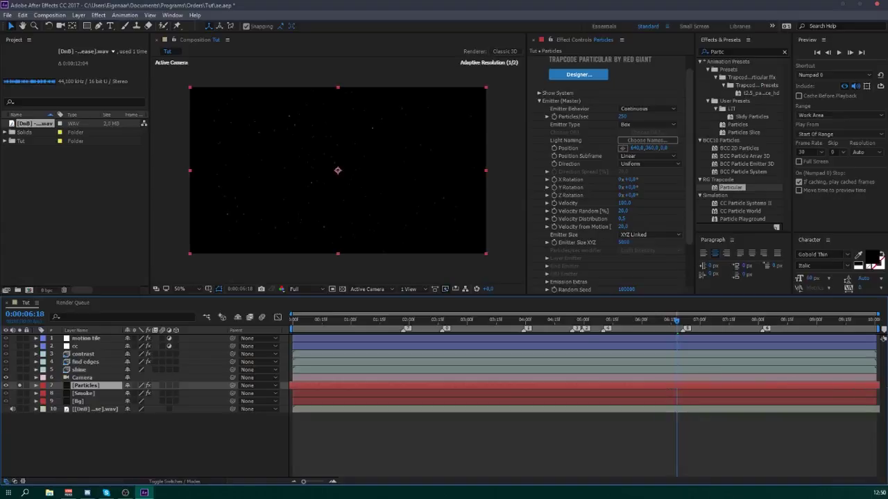
left_click_drag(342, 320, 491, 324)
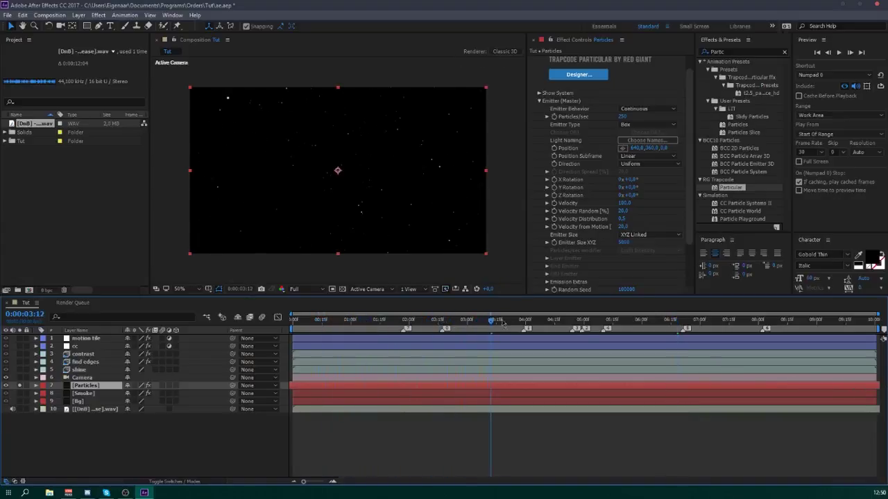
- Set the X and Y values of Particular's emitter Position to 0
left_click(636, 148)
type("0")
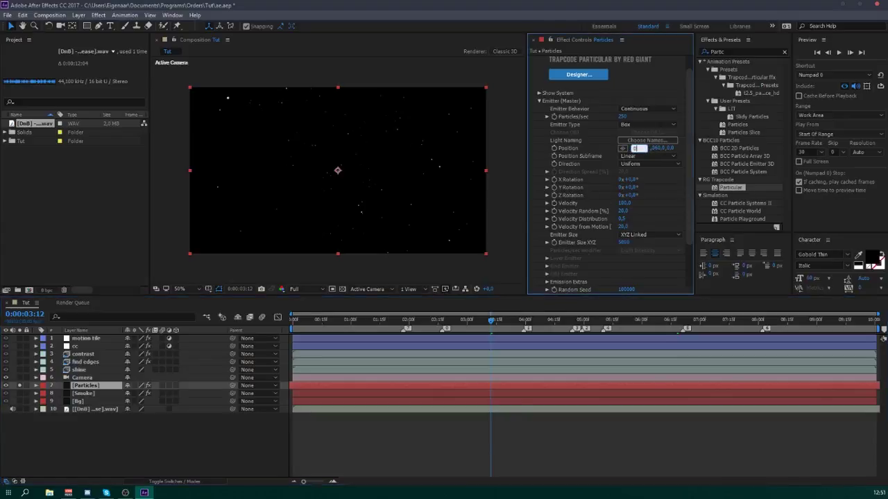
key("Tab")
type("0")
key("Return")
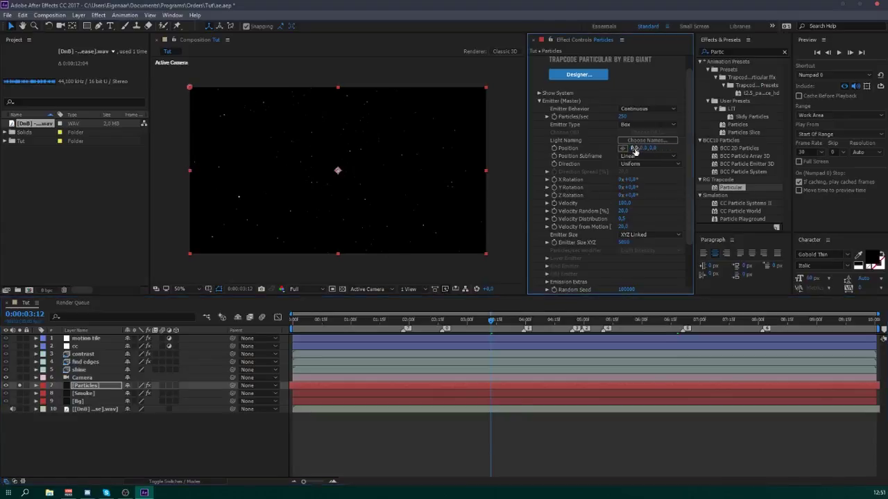
- Change Particular's particle type to Glow Sphere (No DOF)
left_click(540, 101)
left_click(540, 126)
left_click(664, 133)
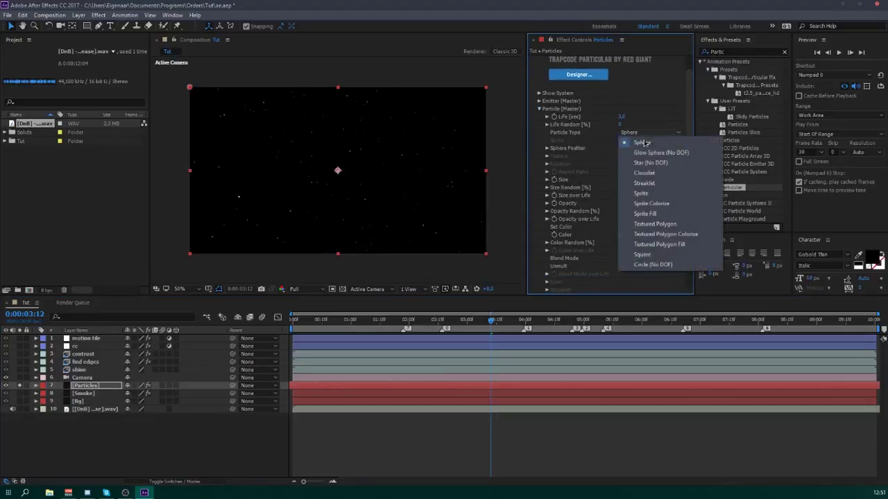
left_click(667, 135)
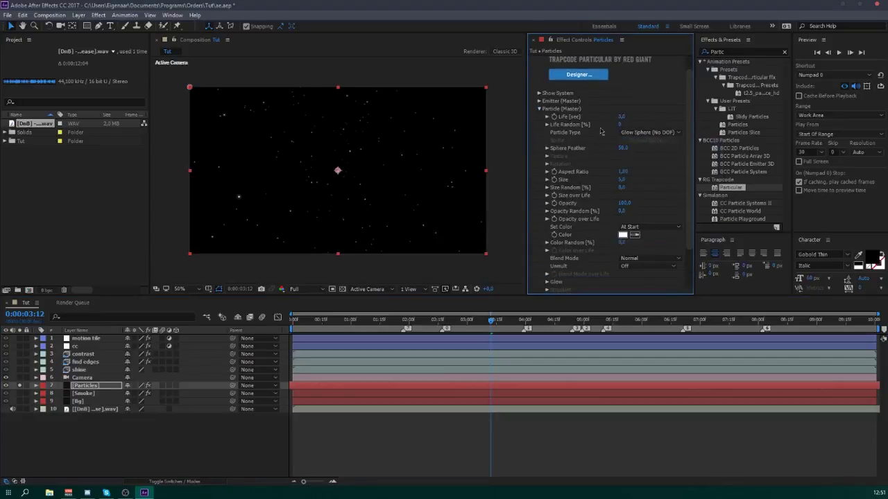
- Set the particles' Sphere Feather to 100, Size to 15, and both Size Random and Opacity Random to 100%
left_click(623, 179)
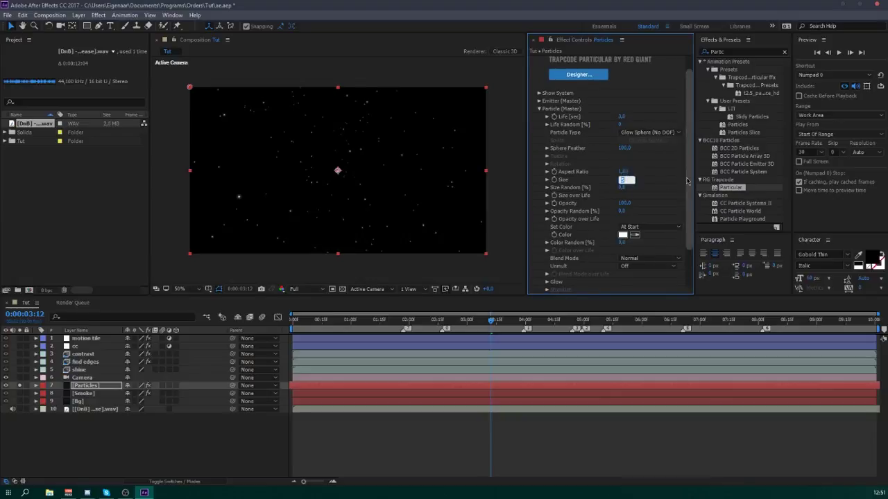
type("15")
key("Return")
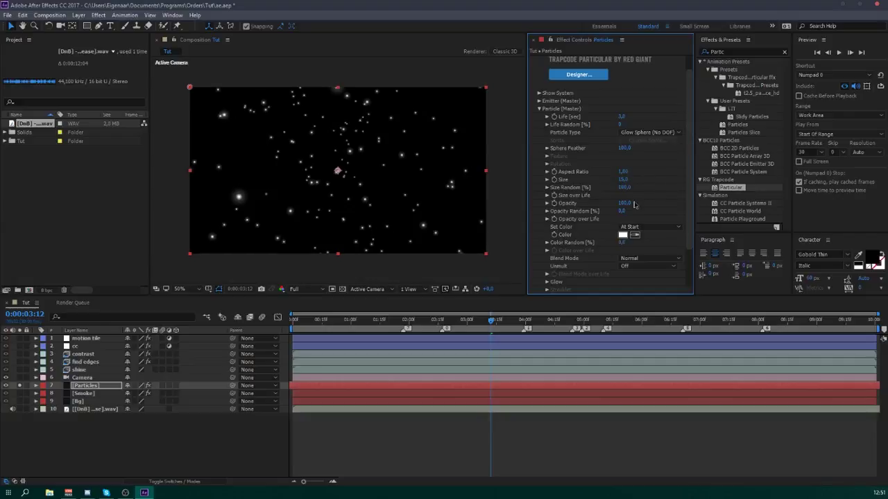
left_click_drag(625, 211, 753, 208)
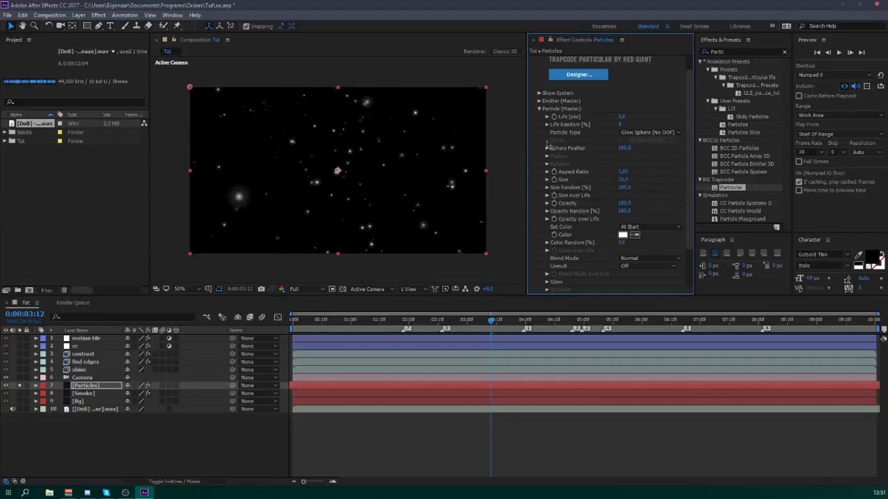
- Change the Particular particle color to light violet-blue 9A9FFF
left_click(622, 235)
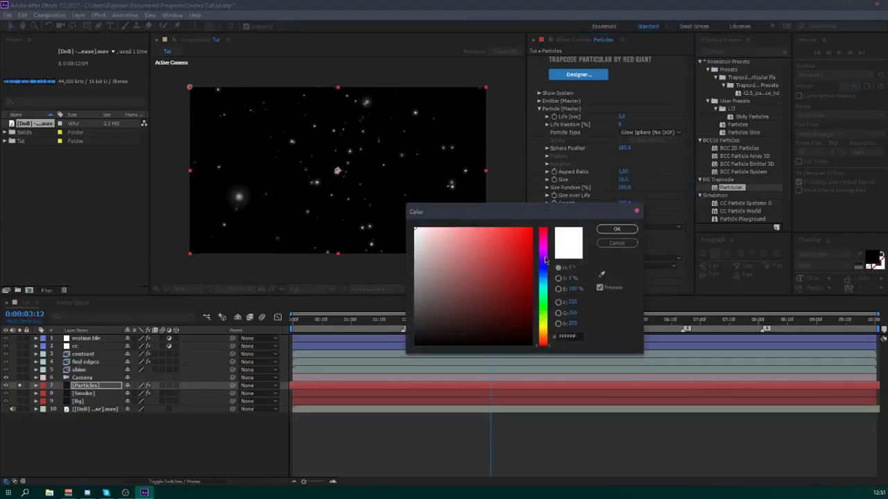
left_click_drag(545, 262, 546, 272)
mouse_move(488, 259)
left_mouse_down()
mouse_move(481, 234)
mouse_move(460, 214)
left_mouse_up()
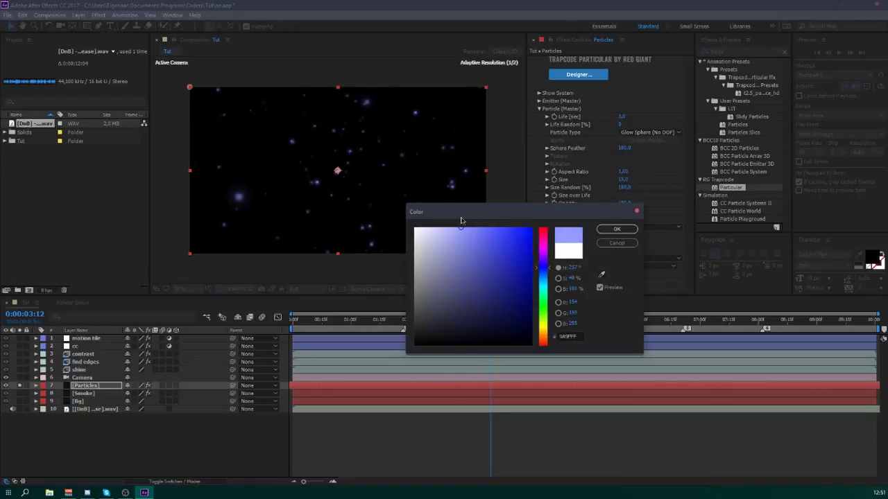
left_click(617, 229)
left_click(539, 109)
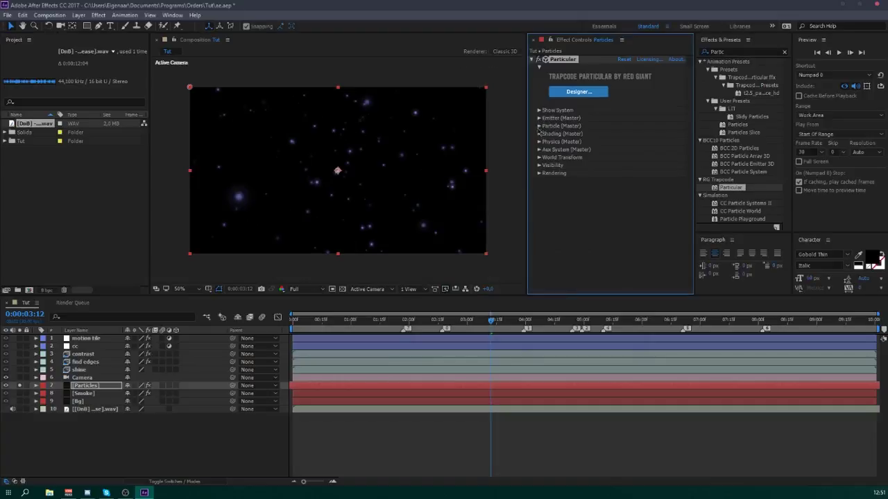
- Set the Gravity in Particular's physics settings to -1500
left_click(539, 142)
left_click(621, 157)
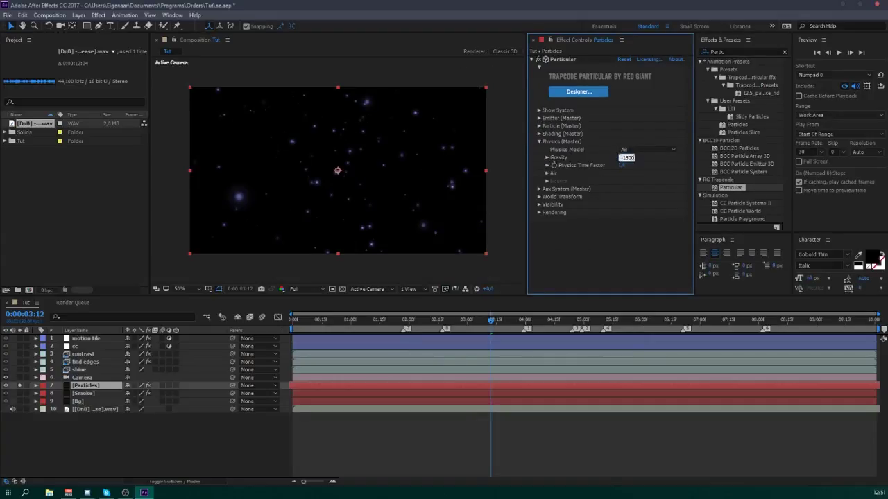
type("-1500")
key("Return")
- Set Wind X to 200 and Wind Y to -200 in Particular's Air physics settings
left_click(547, 173)
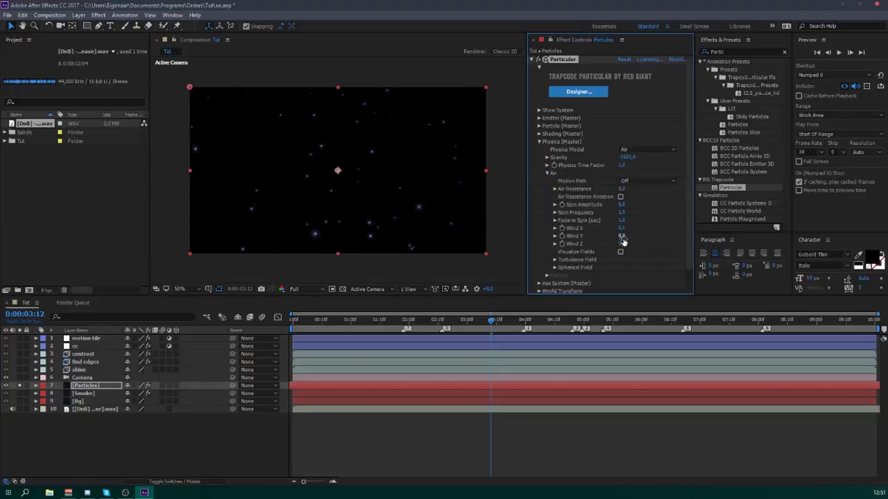
left_click(621, 236)
left_click(622, 228)
type("2")
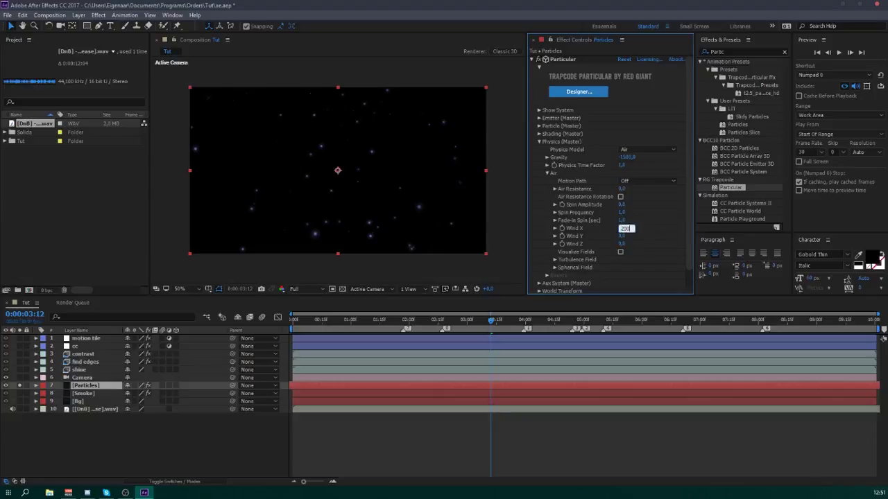
type("00")
key("Tab")
type("-2")
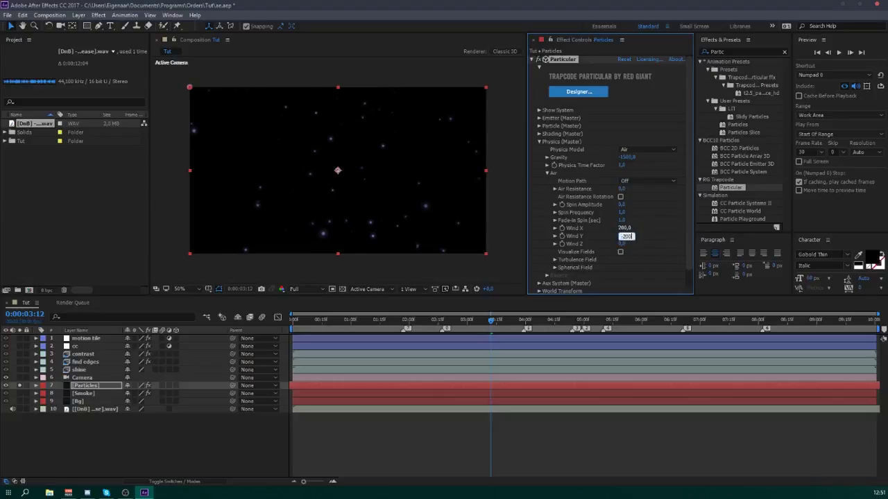
type("00")
- Set Affect Size to 15 and Affect Position to 45 in Particular's Turbulence Field physics settings
left_click(554, 259)
scroll(623, 138, "down", 5)
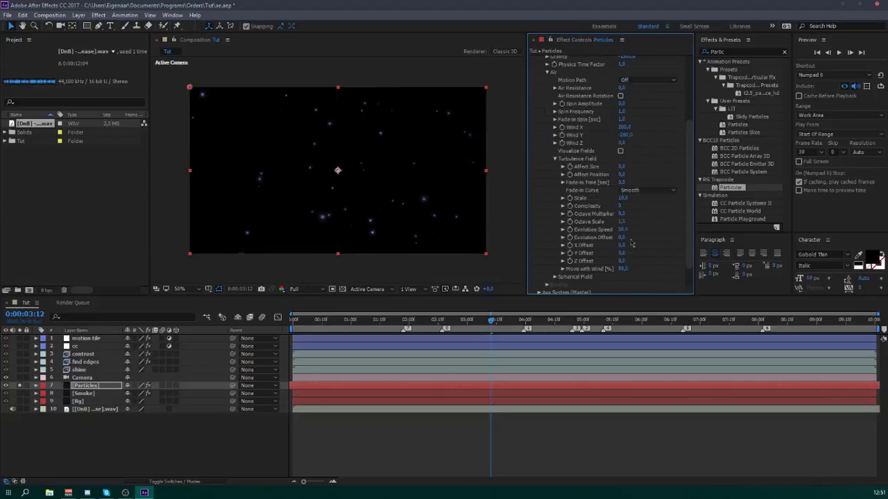
left_click(623, 167)
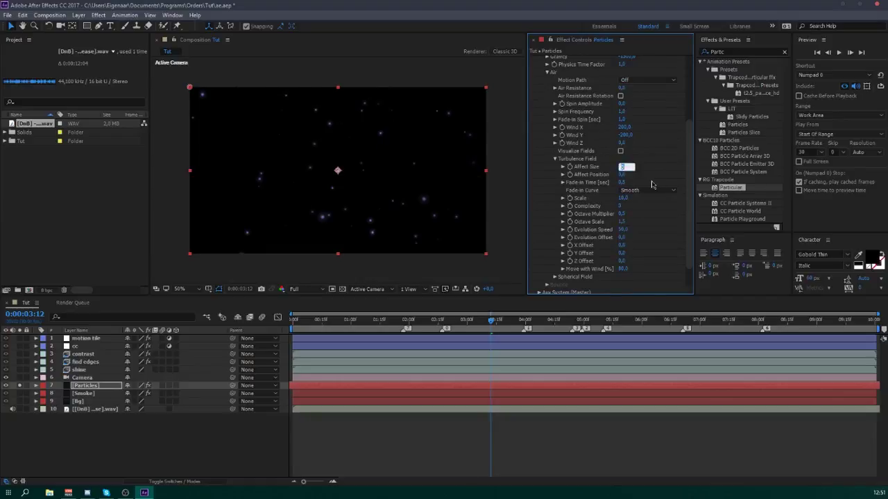
type("15")
key("Tab")
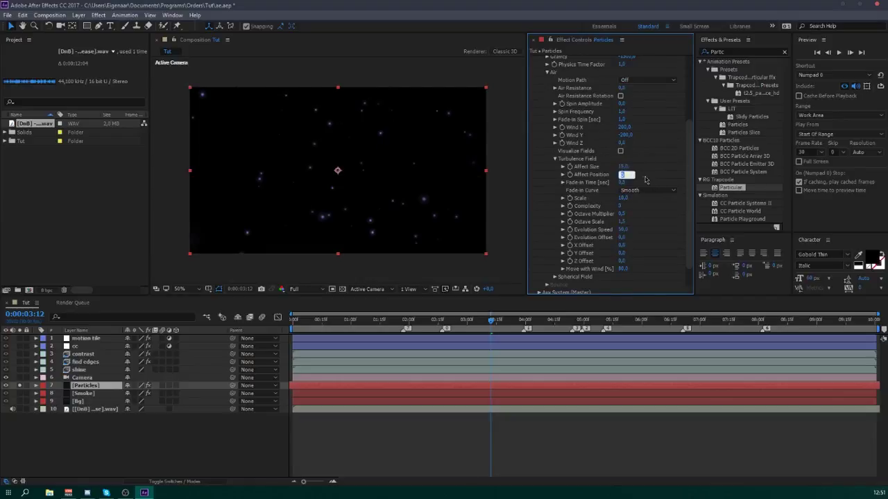
type("45")
key("Return")
scroll(555, 156, "up", 5)
left_click(539, 142)
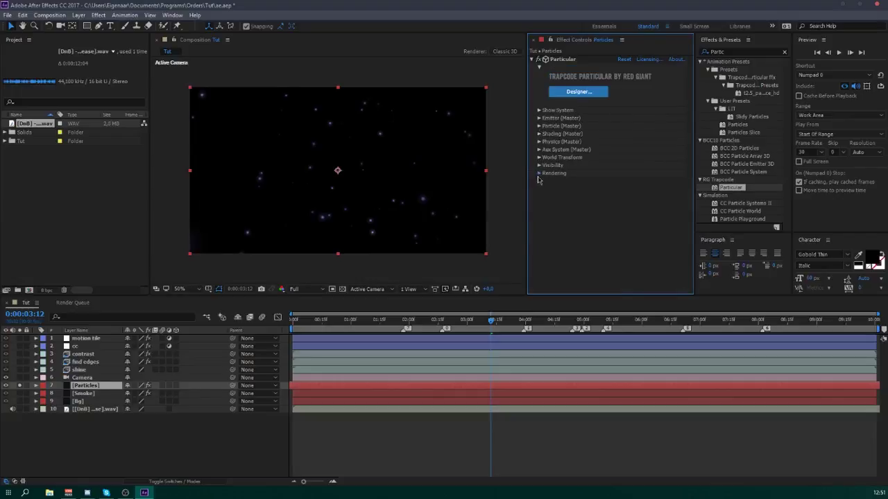
- Turn on Motion Blur in Particular's rendering settings and unsolo the Particles layer
left_click(539, 172)
left_click(547, 244)
scroll(596, 248, "down", 1)
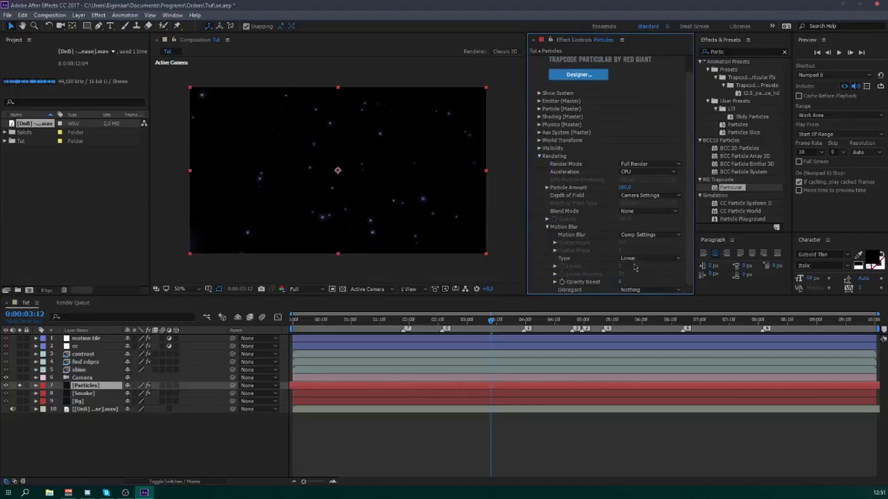
left_click(648, 234)
left_click(647, 267)
left_click(539, 148)
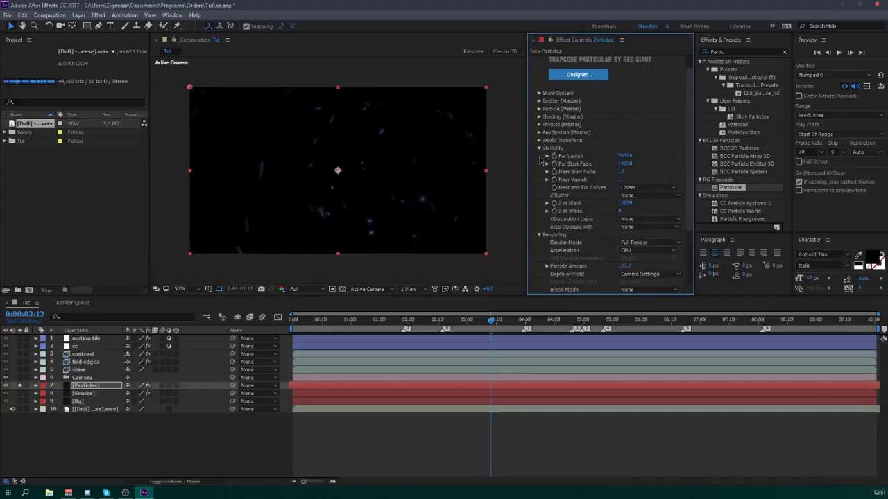
left_click(538, 148)
left_click(539, 157)
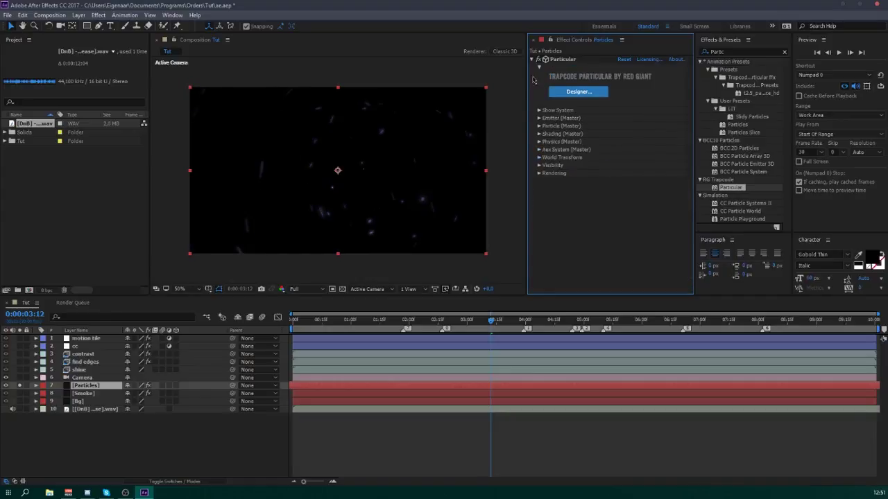
left_click(531, 59)
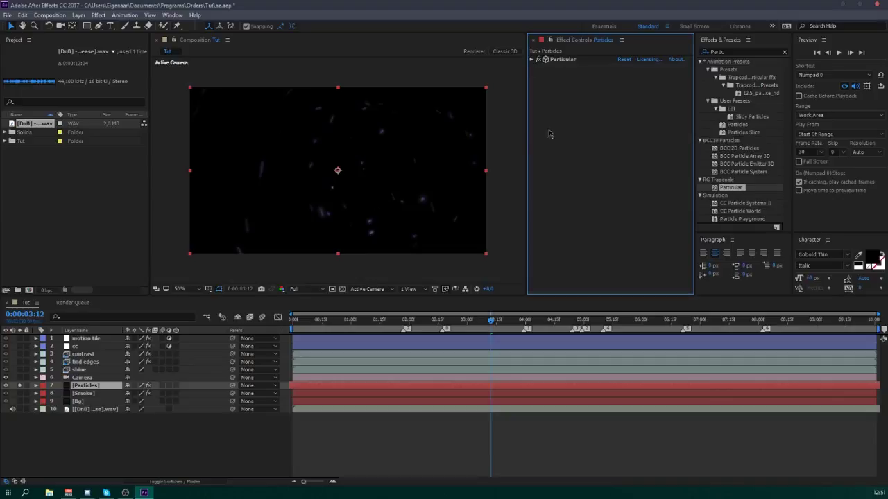
left_click(20, 386)
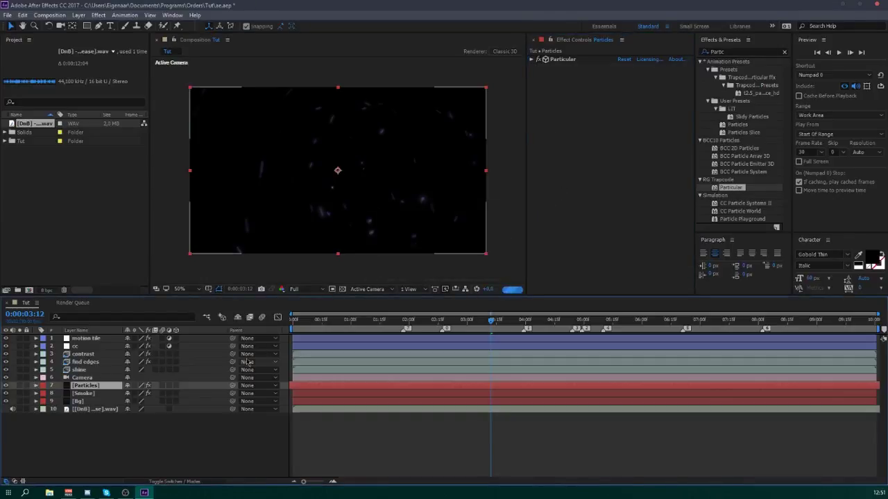
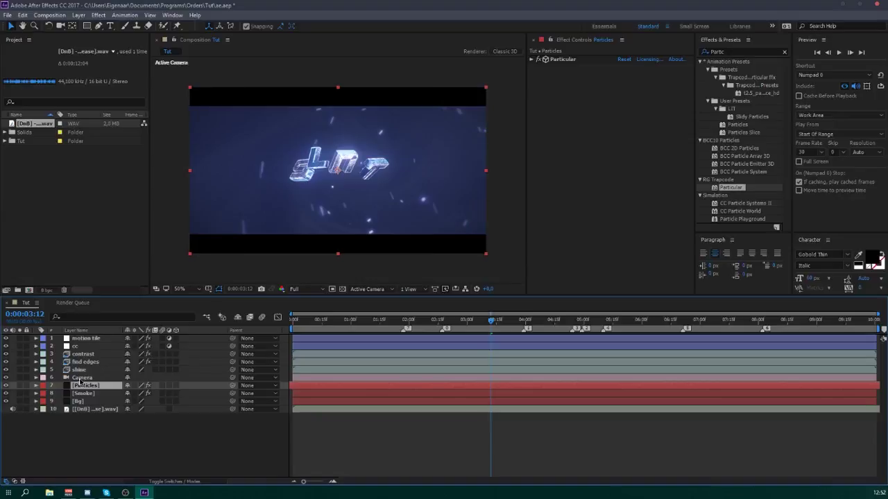
- Add the Brightness & Contrast effect to the cc adjustment layer and set its Contrast to 35
left_click(78, 347)
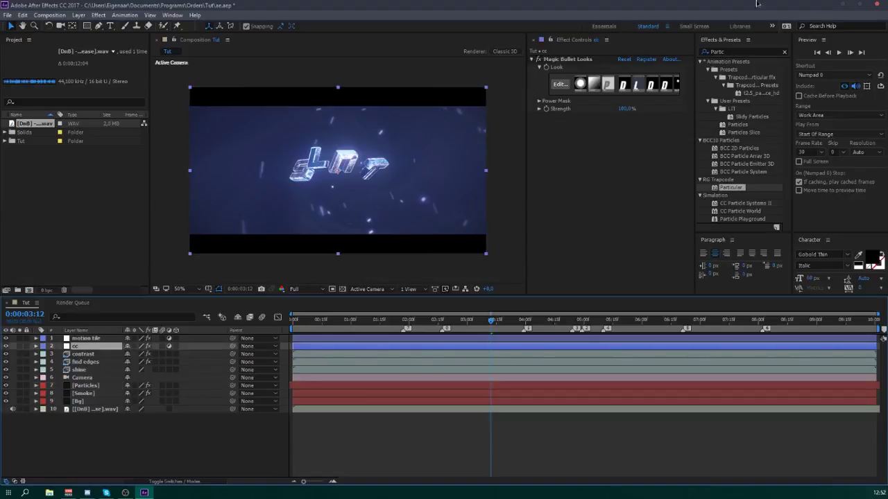
left_click(737, 52)
type("c")
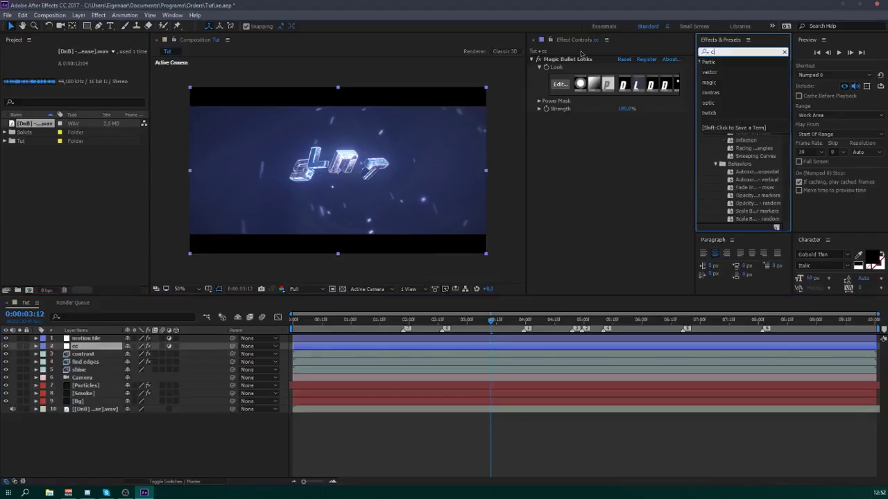
type("ontrast")
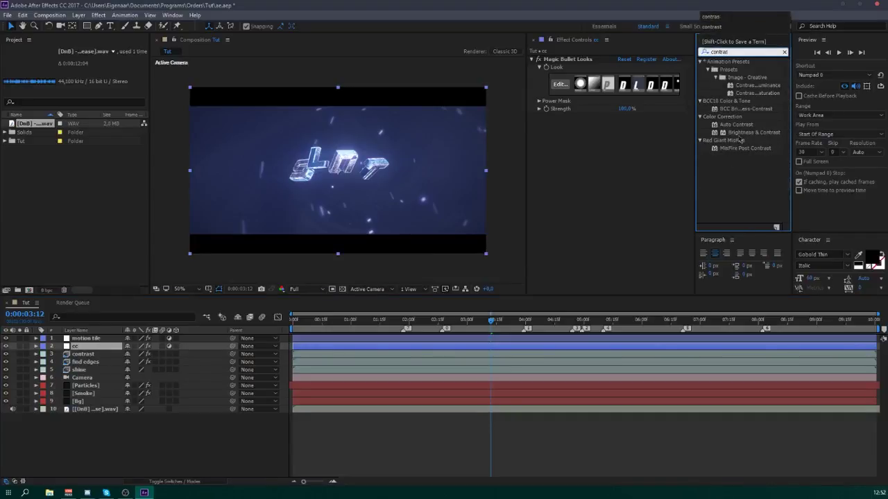
left_click_drag(742, 133, 632, 140)
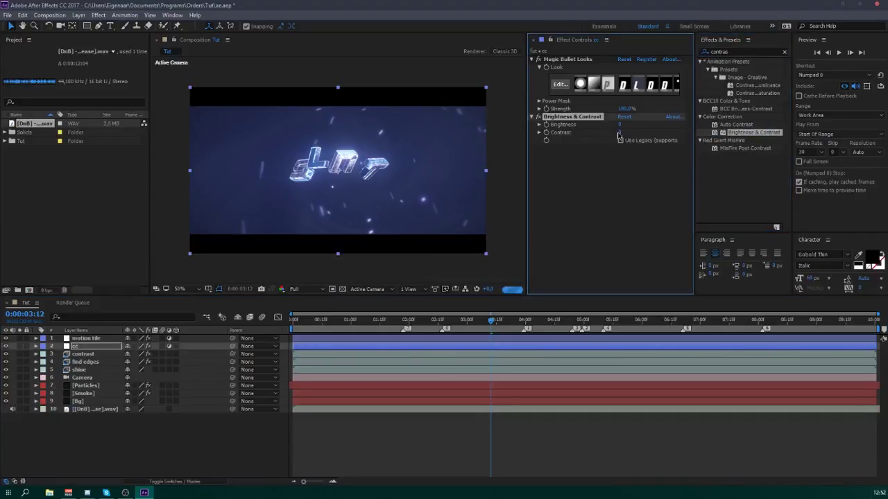
left_click(620, 132)
type("35")
key("Return")
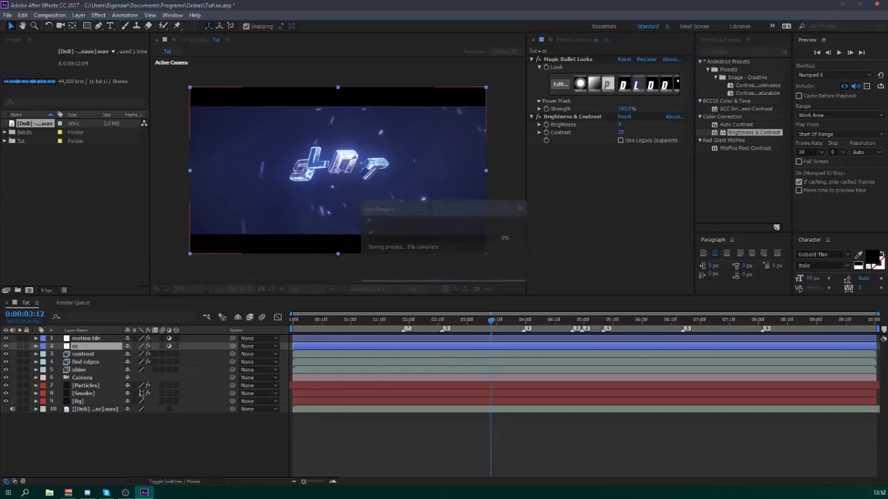
- Change the particle color in the Particles layer's Particular effect to a more saturated blue, 686FFF
left_click(86, 386)
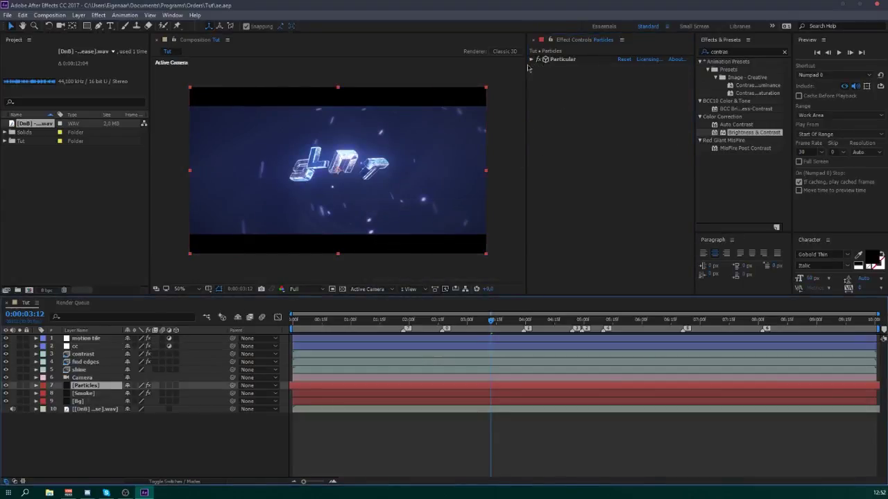
left_click(532, 60)
left_click(539, 126)
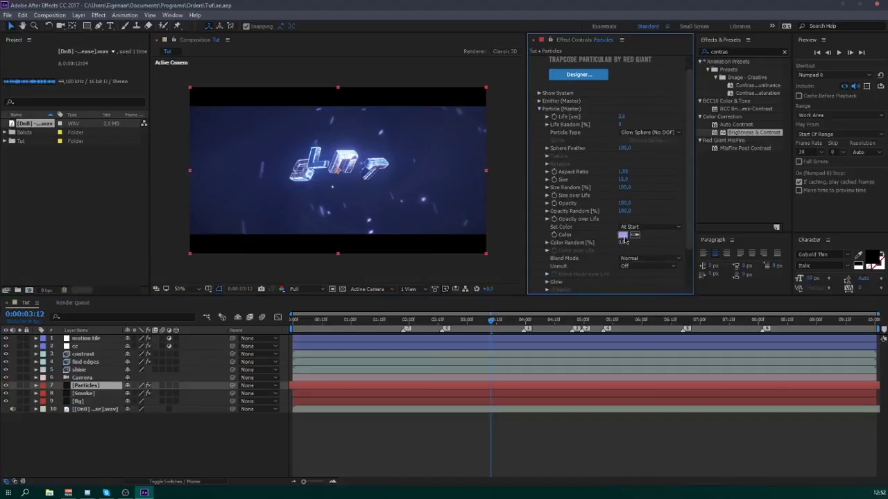
left_click(625, 236)
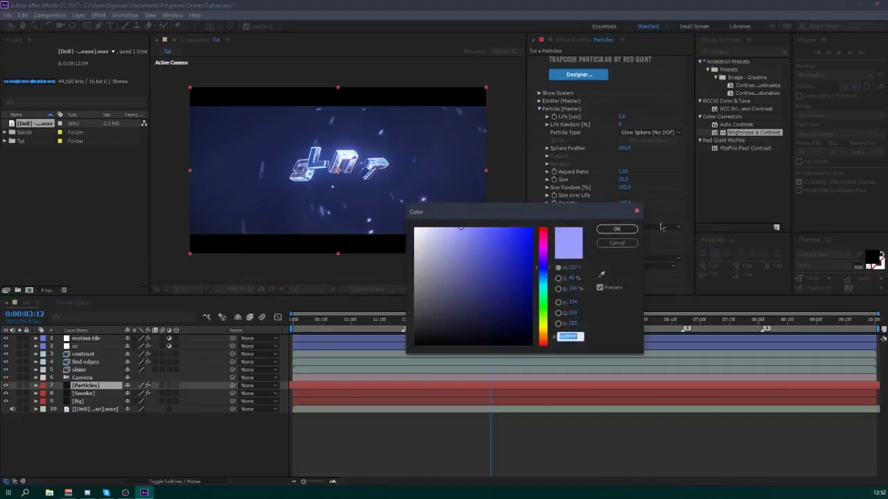
left_click(615, 229)
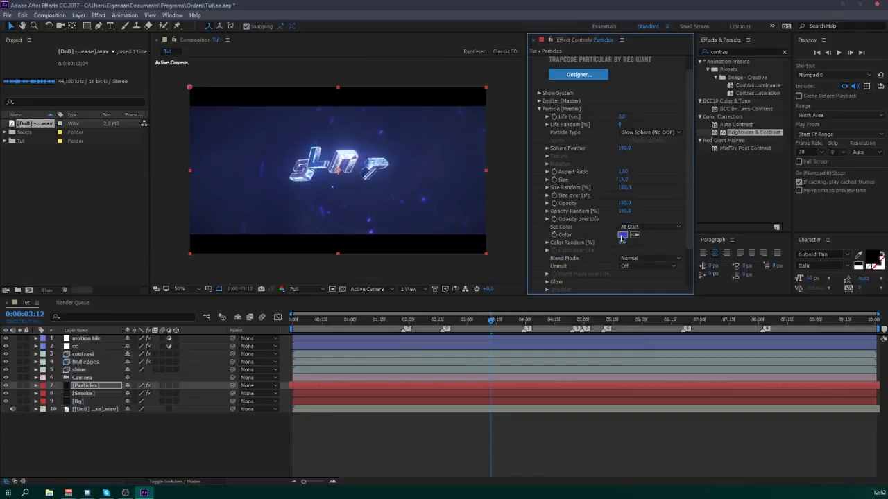
left_click(622, 237)
left_click_drag(518, 232, 483, 224)
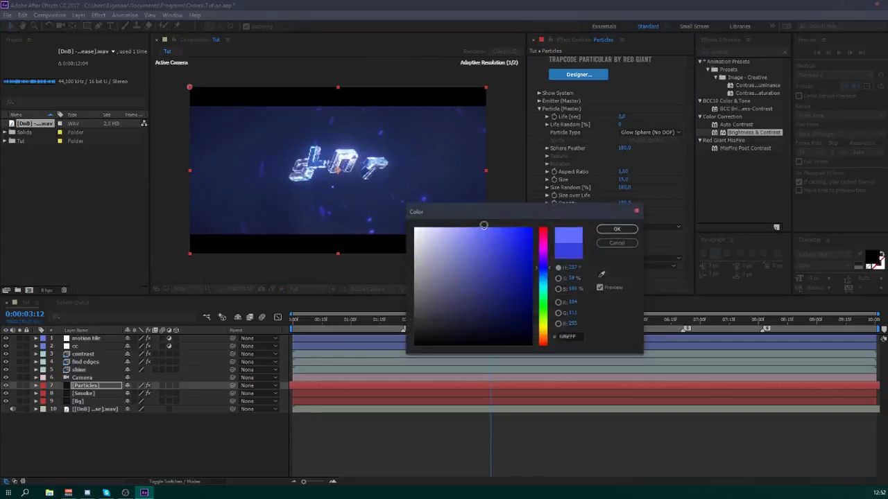
left_click(616, 229)
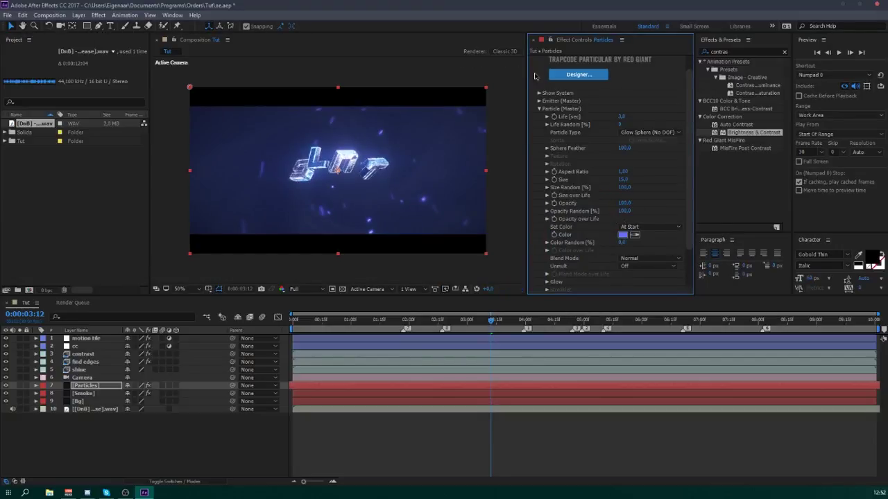
scroll(534, 77, "up", 1)
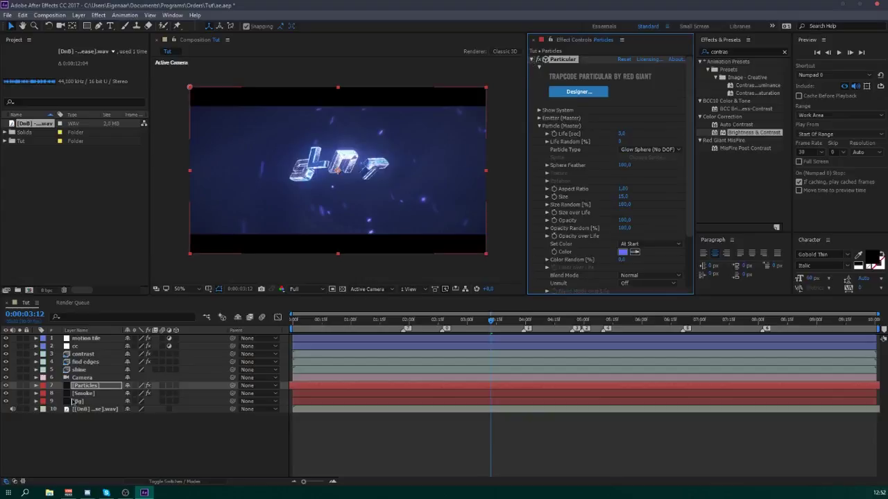
- Duplicate the Particles layer and set the upper copy's opacity to 45%
left_click(87, 387)
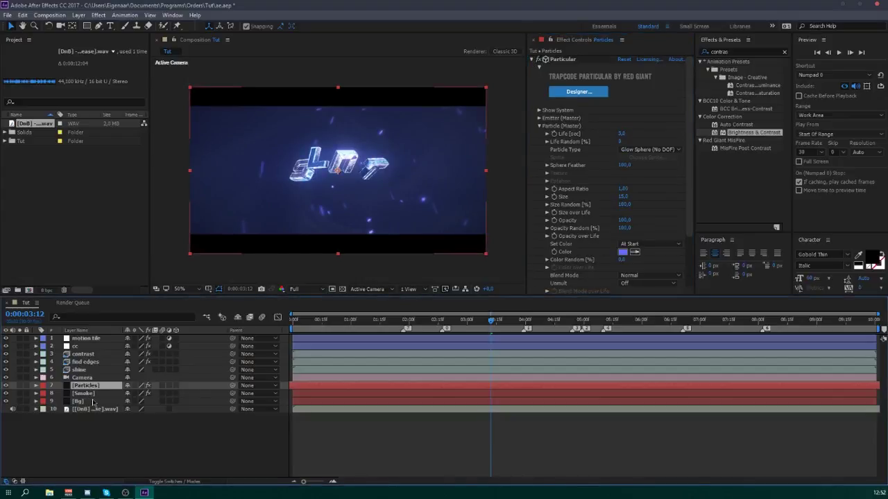
key("ctrl+d")
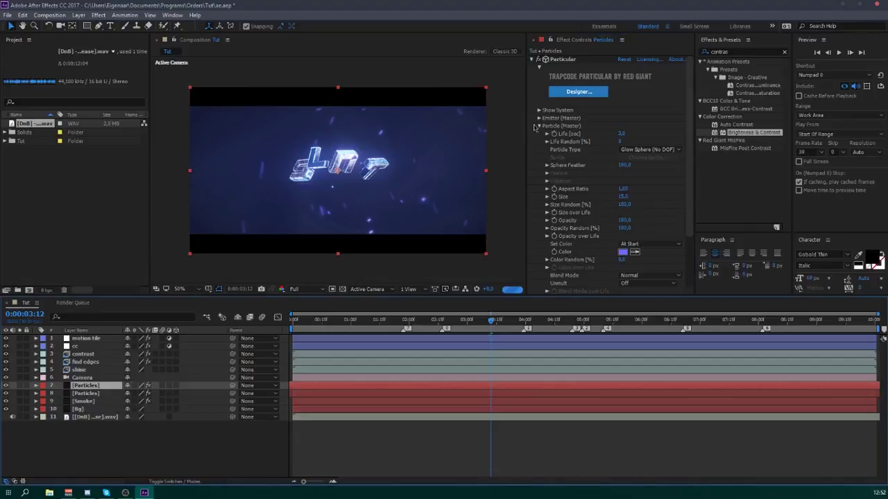
left_click(536, 126)
left_click(539, 111)
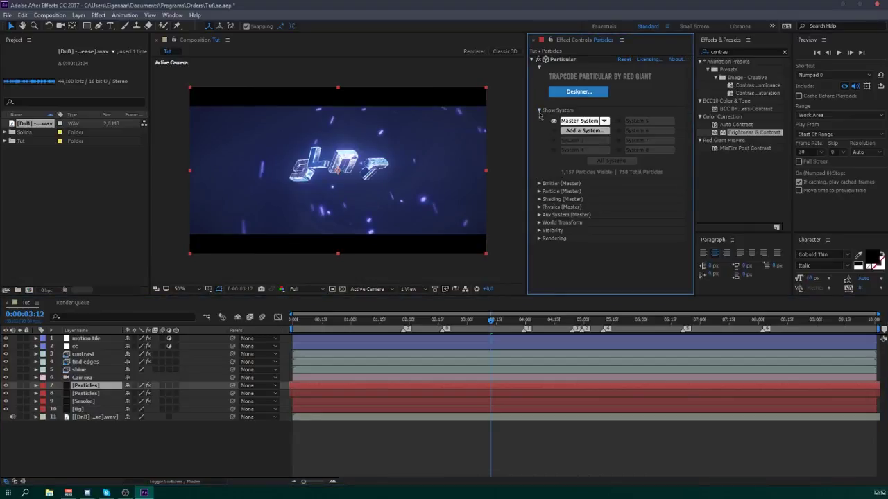
left_click(539, 110)
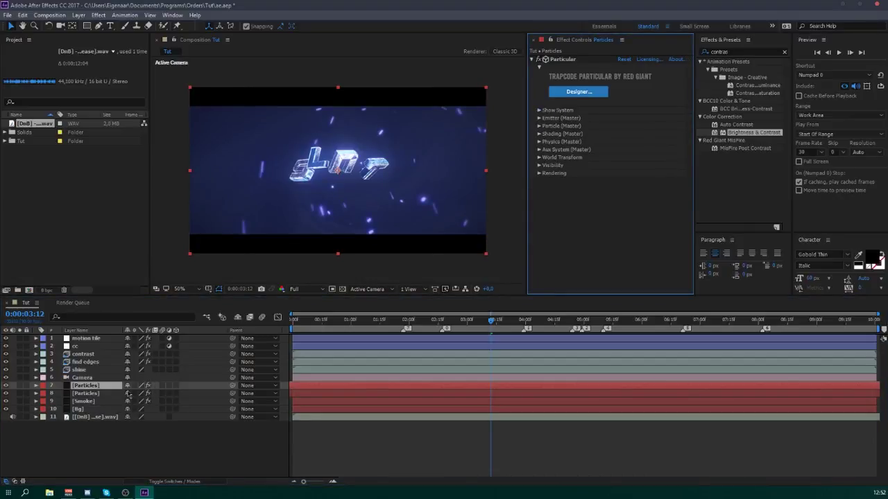
key("t")
left_click(132, 394)
type("4")
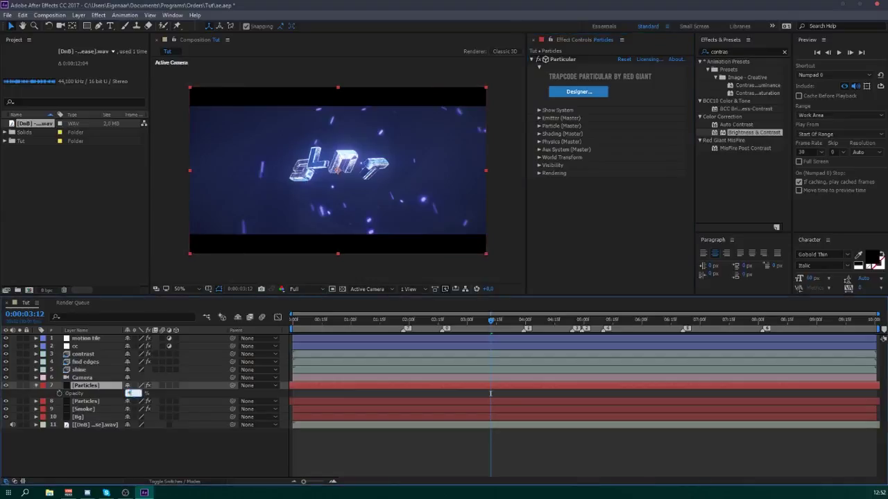
type("5")
key("Return")
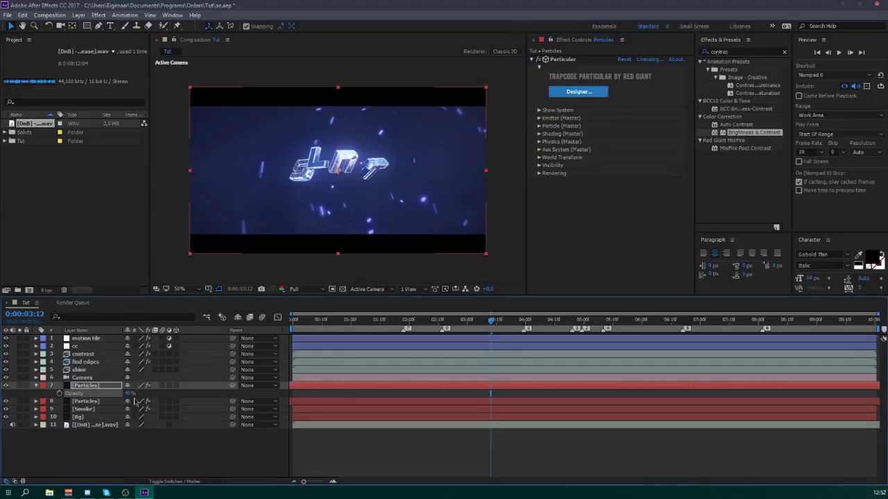
left_click(35, 385)
- Duplicate both Particles layers together and shift the particle color in the displayed Particular effect to purple
left_click(97, 394)
left_click(95, 385, "shift")
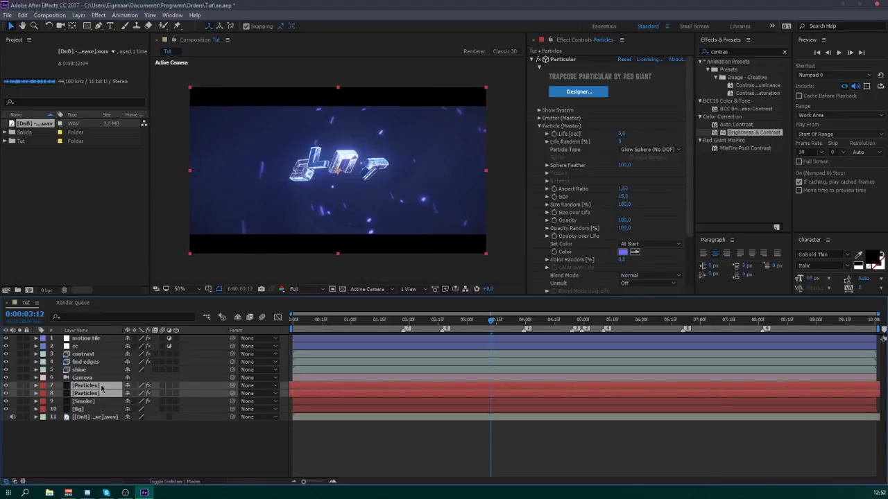
key("ctrl+d")
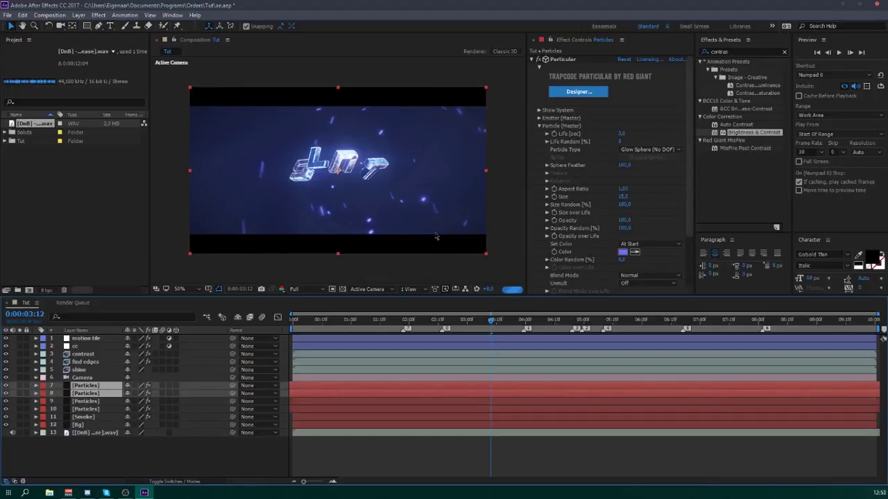
left_click(622, 252)
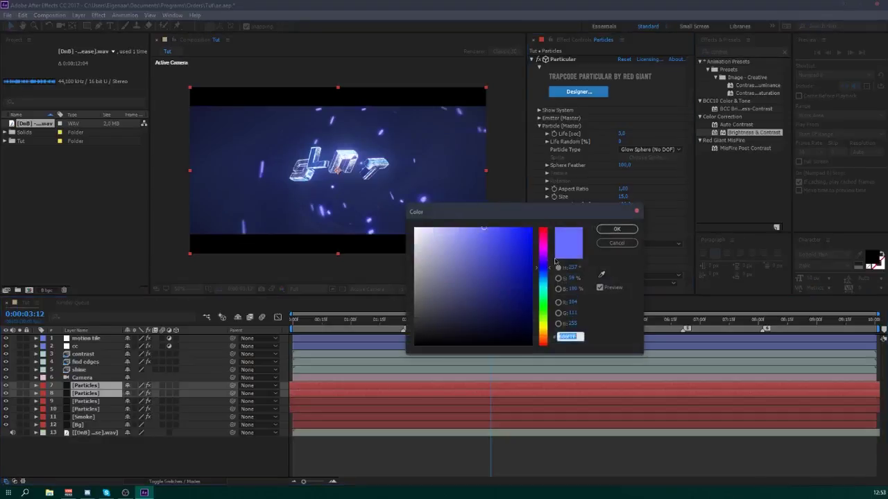
left_click(545, 259)
left_click(617, 229)
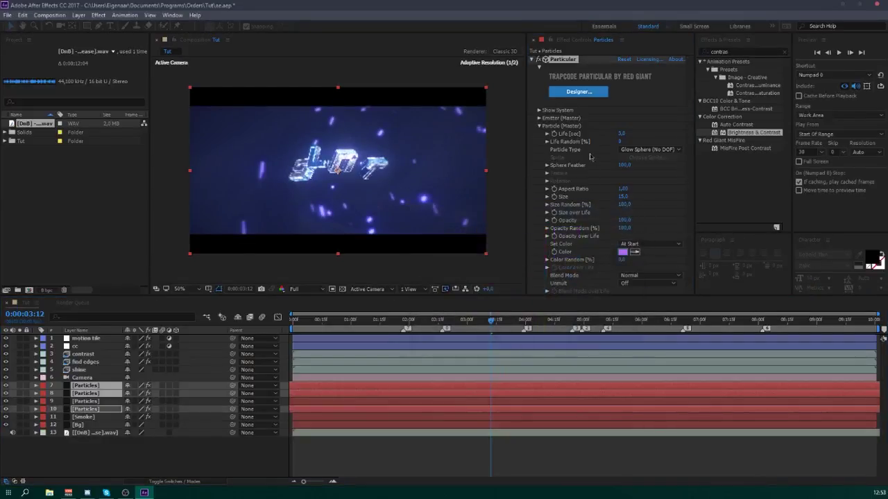
- Increase the Emitter Size XYZ in Particular's emitter settings to spread the particles wider
left_click(540, 125)
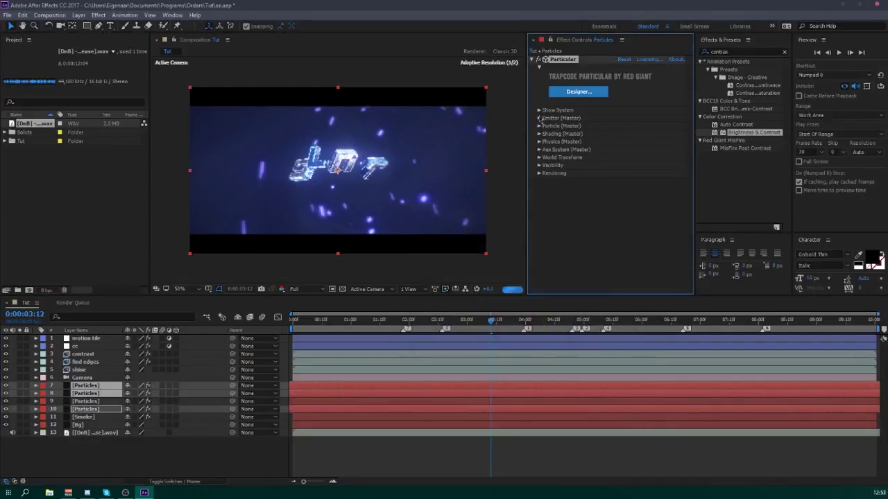
left_click(538, 118)
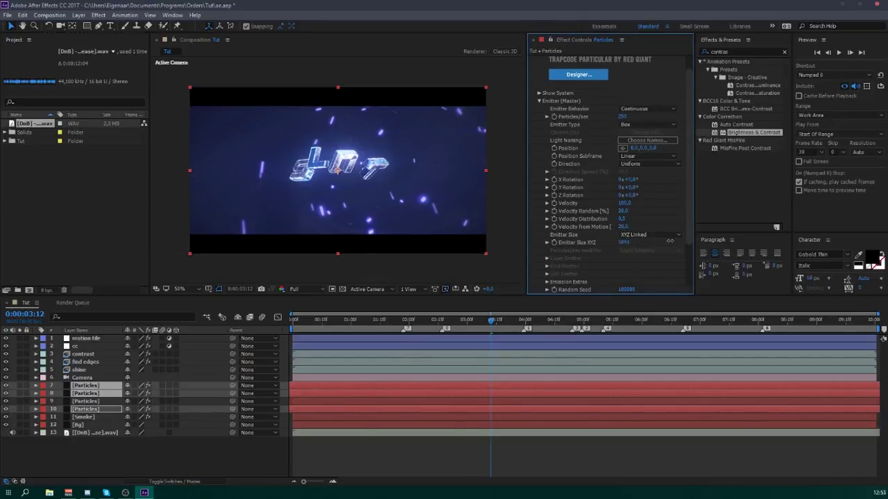
left_click_drag(670, 241, 885, 247)
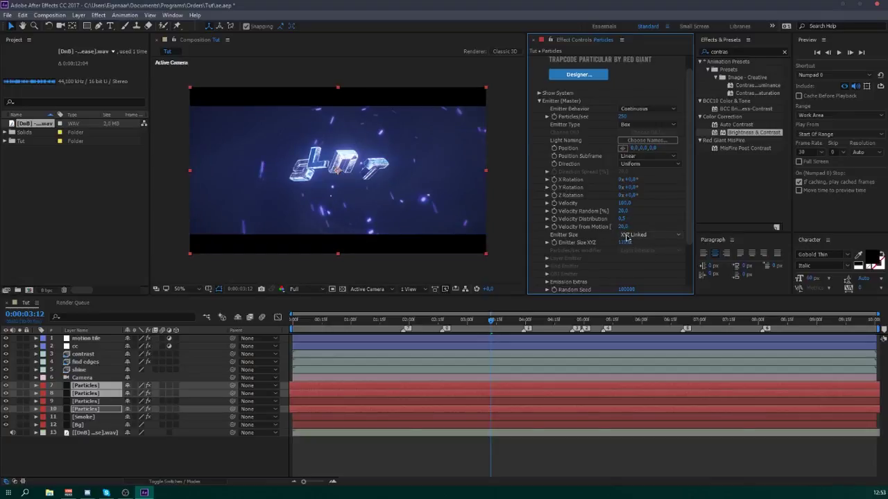
- Raise the Velocity in the displayed Particular emitter settings to 2100 and deselect the layers
mouse_move(626, 203)
left_mouse_down()
mouse_move(701, 203)
mouse_move(627, 210)
mouse_move(641, 209)
left_mouse_up()
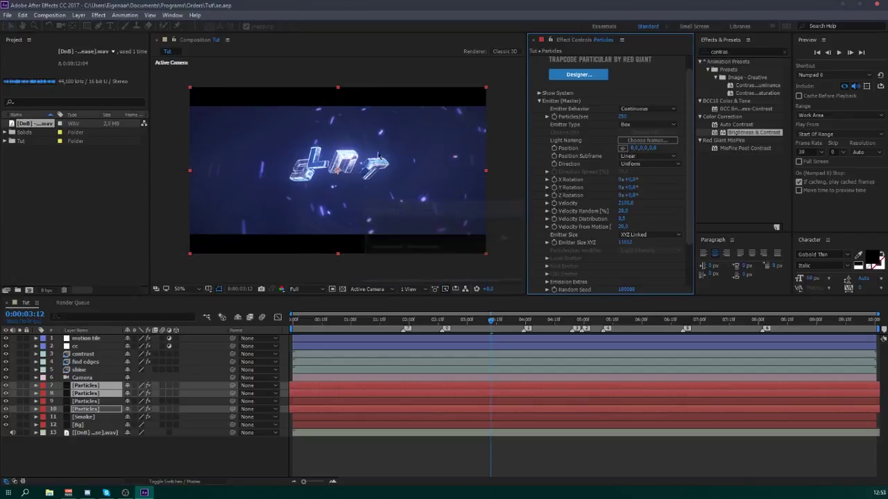
left_click(97, 452)
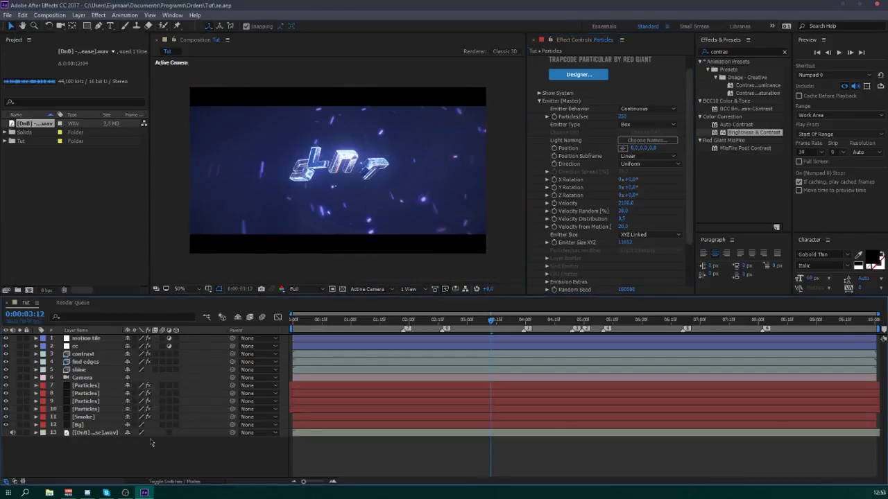
- Create a new solid named Particles above the existing particle layers and solo it
left_click(78, 387)
type("Particles")
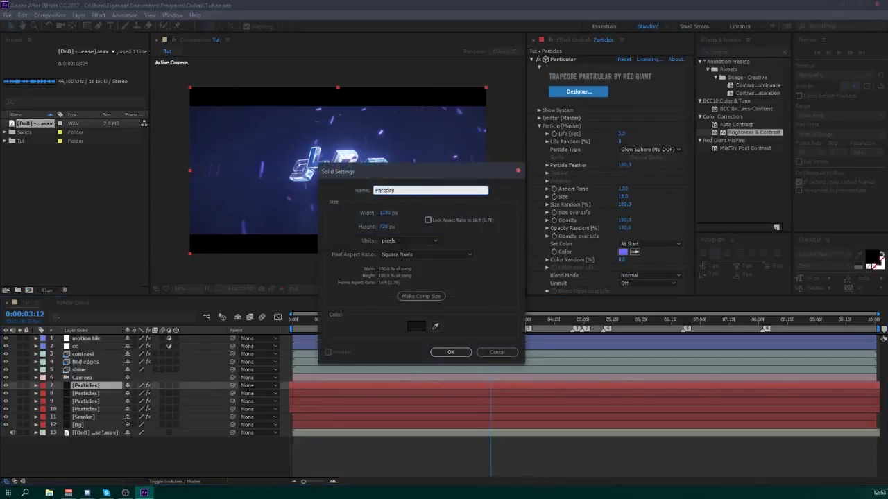
key("Return")
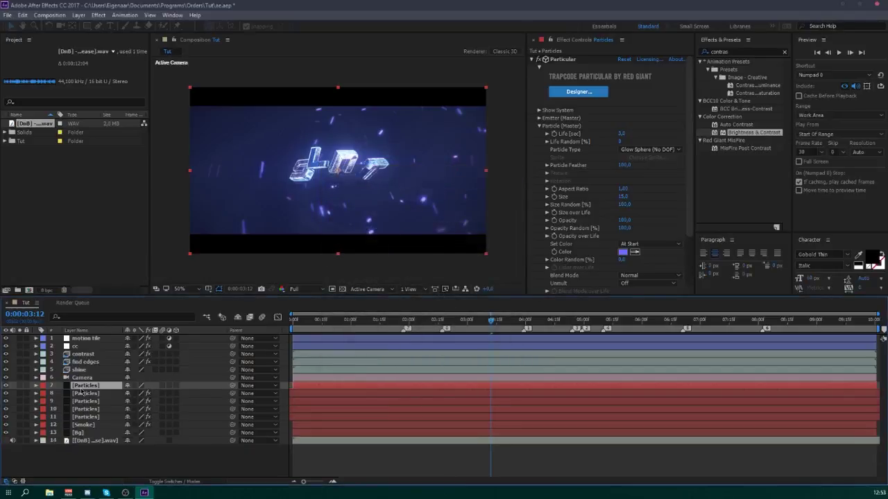
left_click(20, 385)
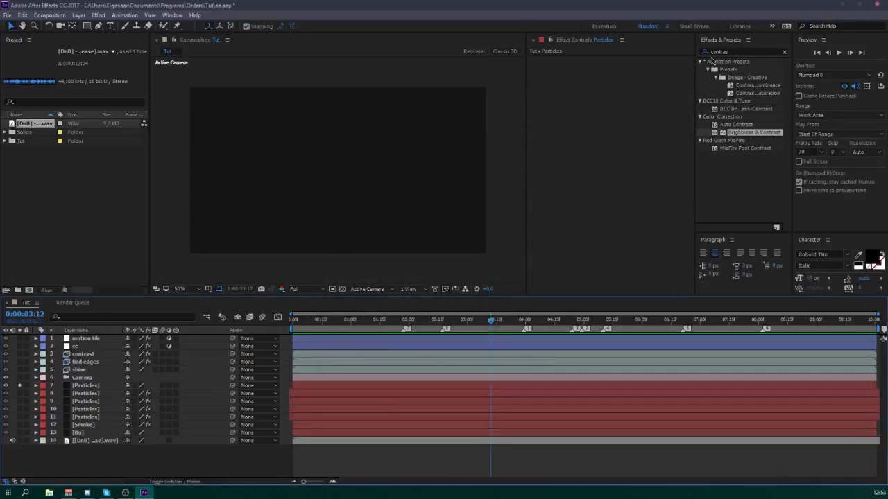
- Find the Trapcode Form effect and apply it to the new soloed Particles solid
left_click(725, 52)
type("form")
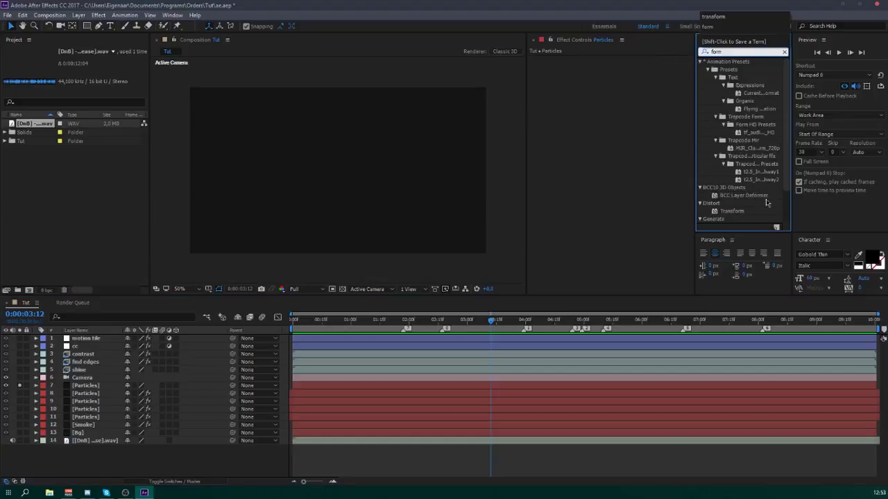
scroll(766, 203, "down", 2)
left_click_drag(722, 203, 620, 157)
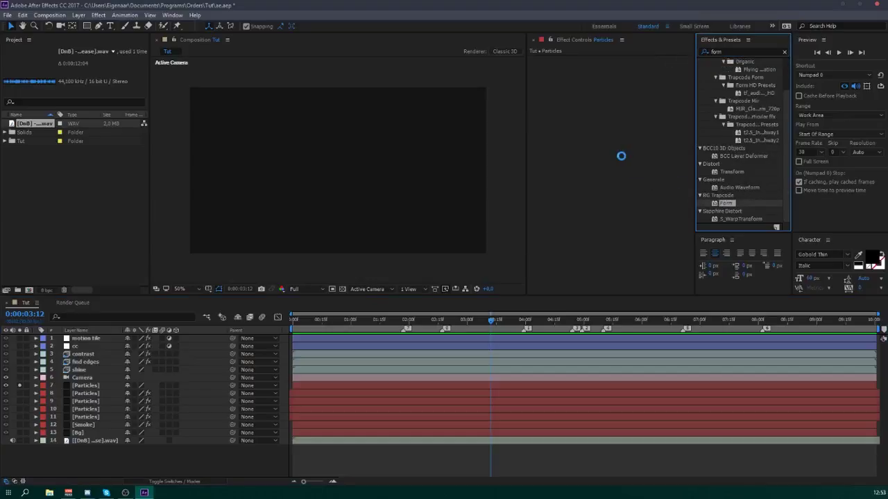
- Set the Form's base position to 0, 0, 0 and enlarge its Size XYZ to 4400
left_click(540, 110)
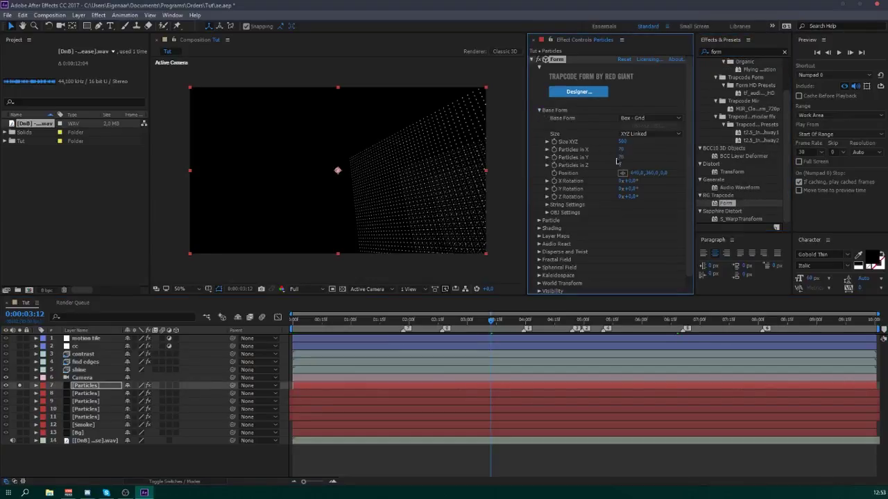
left_click(636, 173)
type("0")
key("Return")
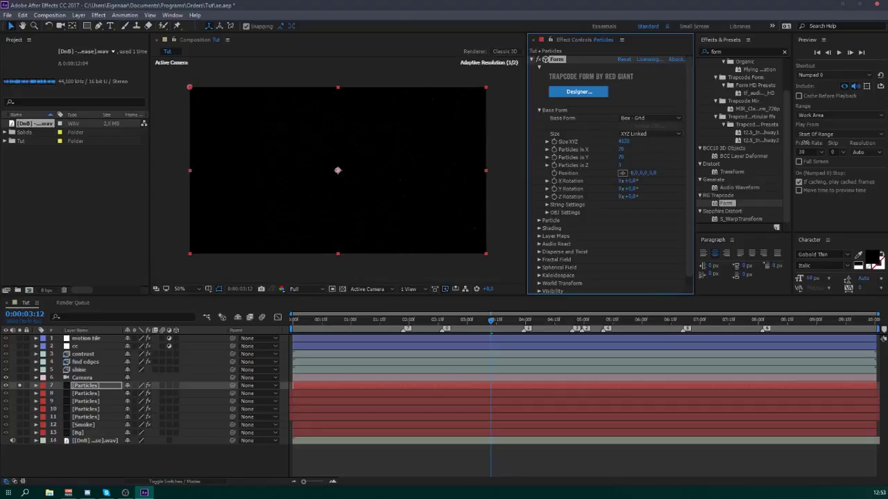
- Change the Base Form to Box - Strings and raise Strings in Y to 101
left_click(650, 118)
left_click(648, 138)
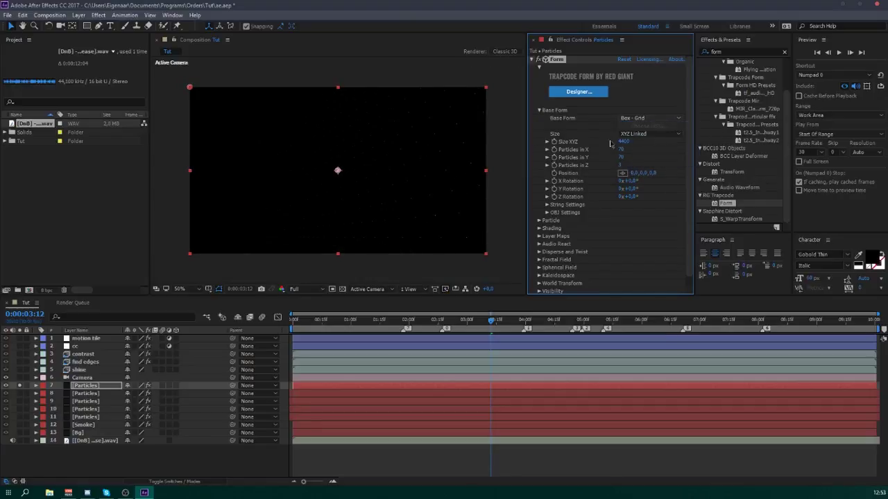
left_click_drag(633, 156, 647, 160)
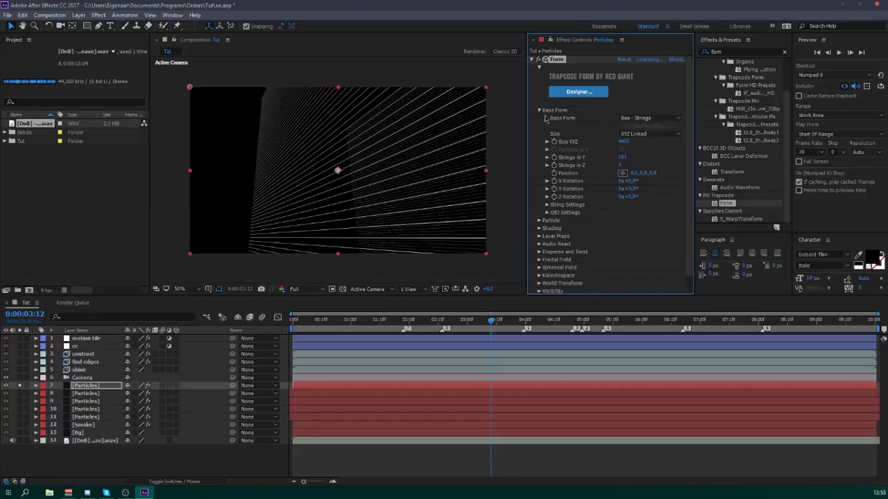
- Try a Strings in Z value of 2 in the Form's base settings
left_click(620, 165)
type("2")
left_click(650, 164)
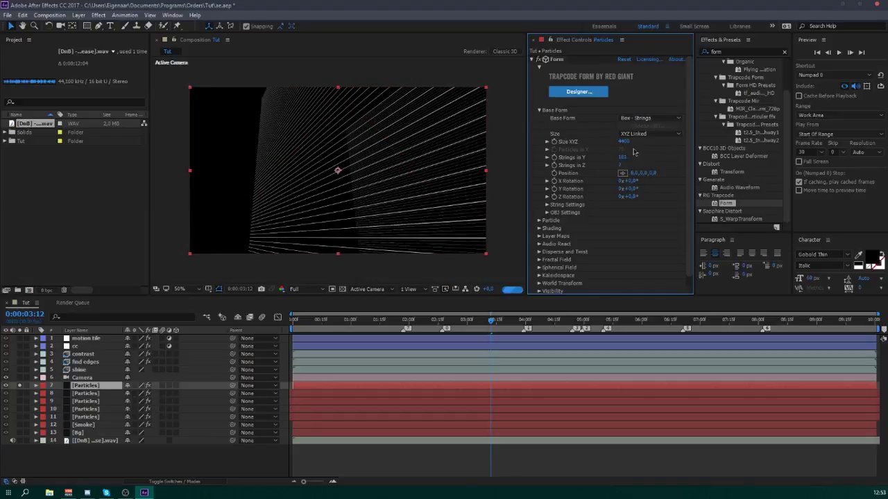
- Enlarge the Form's Size XYZ to 6420 and set Strings in Z to 3
left_click_drag(624, 141, 723, 150)
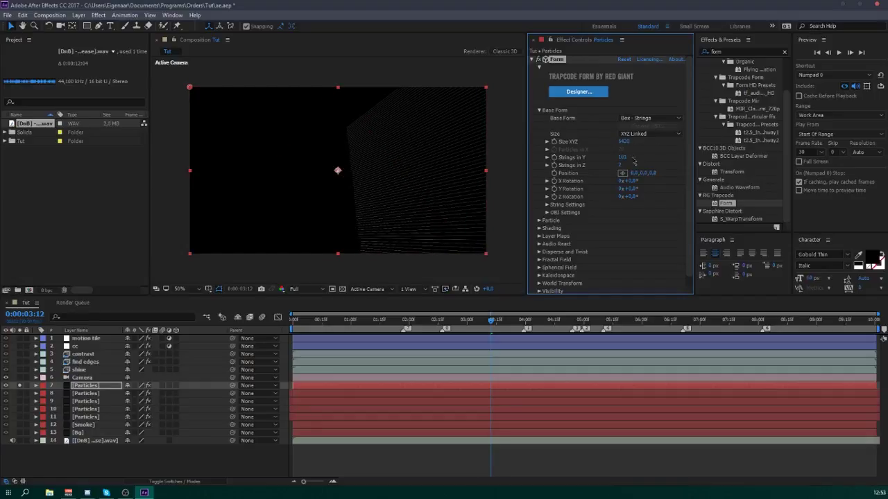
left_click_drag(620, 165, 635, 165)
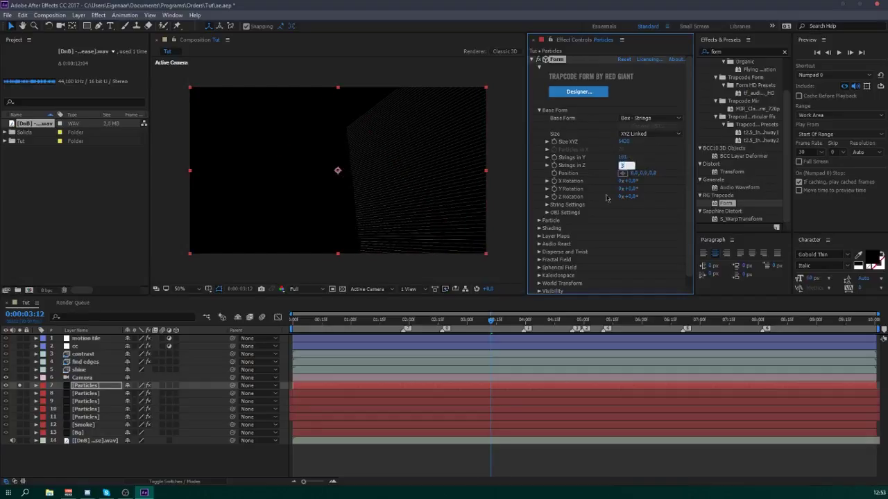
left_click(540, 111)
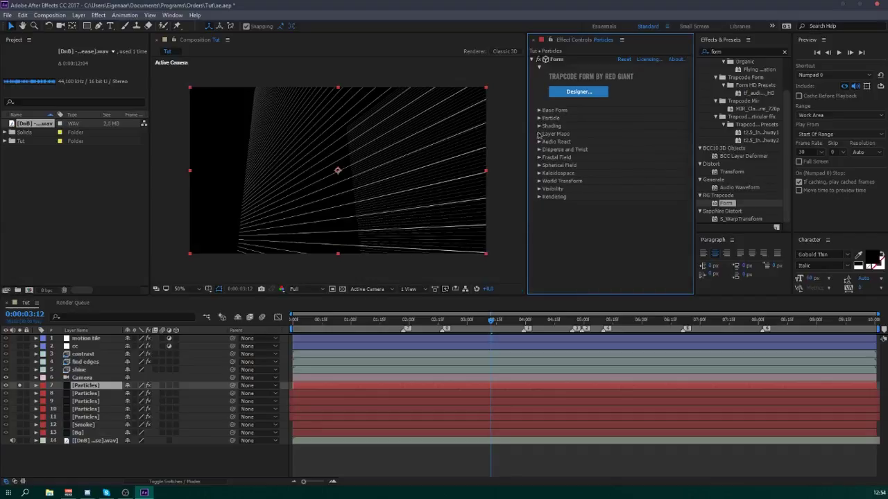
- Twist the Form's strings by raising Twist to 3 in the Disperse and Twist settings
left_click(539, 150)
left_click_drag(619, 189, 651, 199)
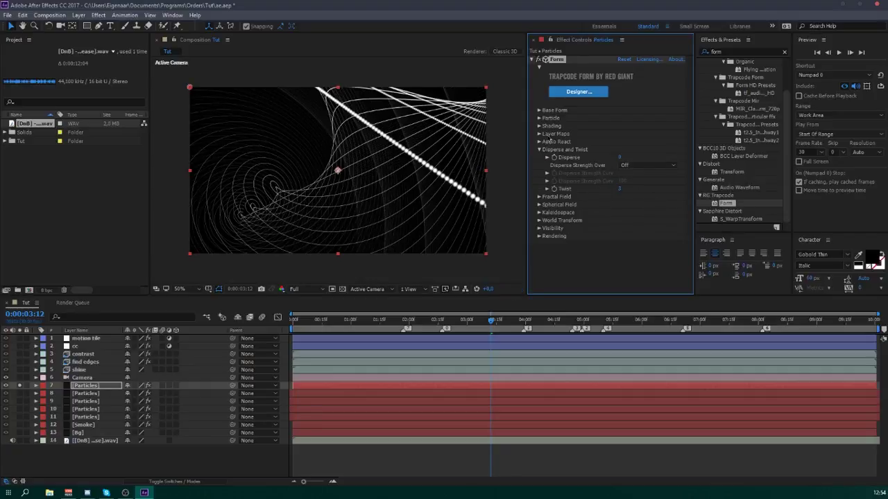
left_click(539, 151)
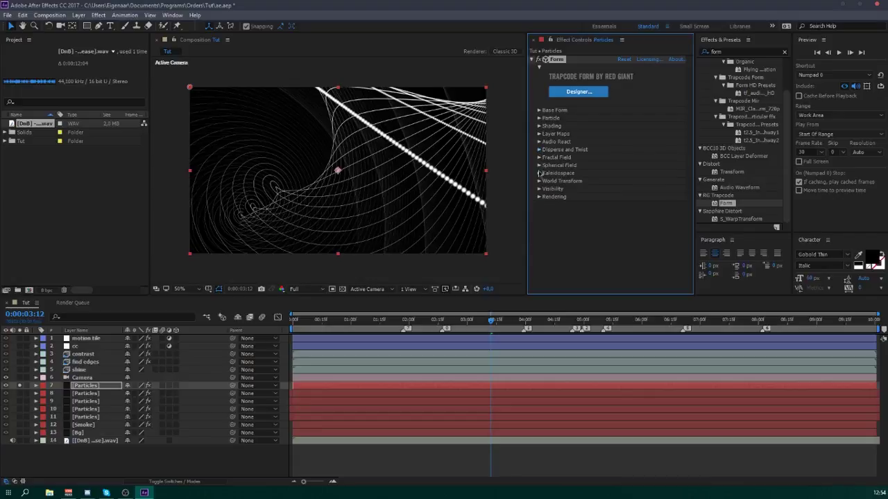
- Set the Form's visibility to Far Vanish 2500, with Far Start Fade, Near Start Fade and Near Vanish at 0
left_click(540, 188)
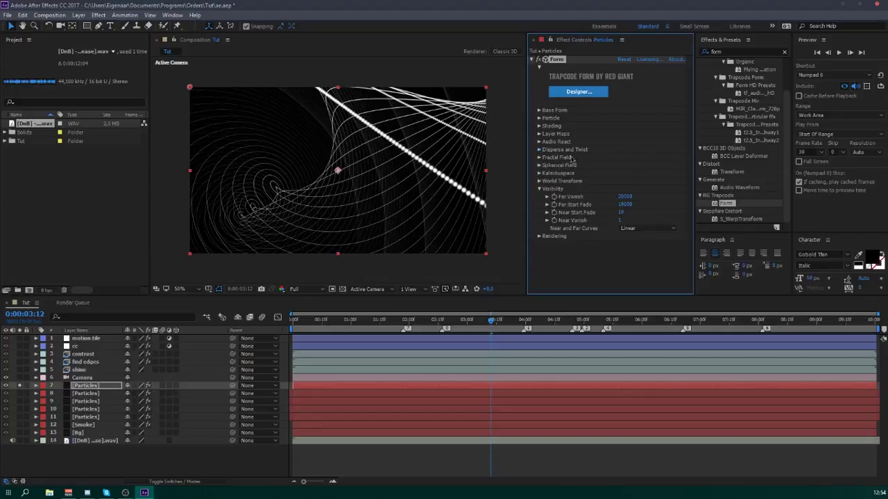
left_click(626, 204)
type("0")
key("Tab")
type("0")
key("Tab")
type("0")
key("Return")
left_click(626, 196)
type("2500")
key("Return")
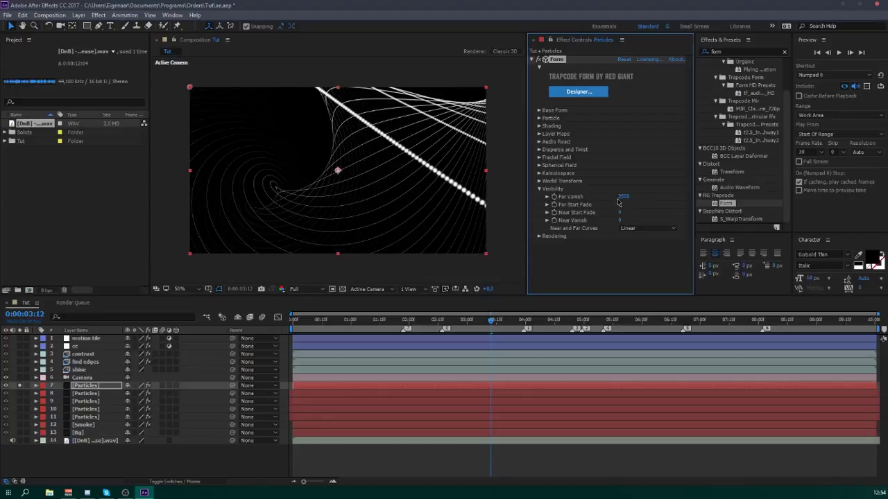
left_click(539, 189)
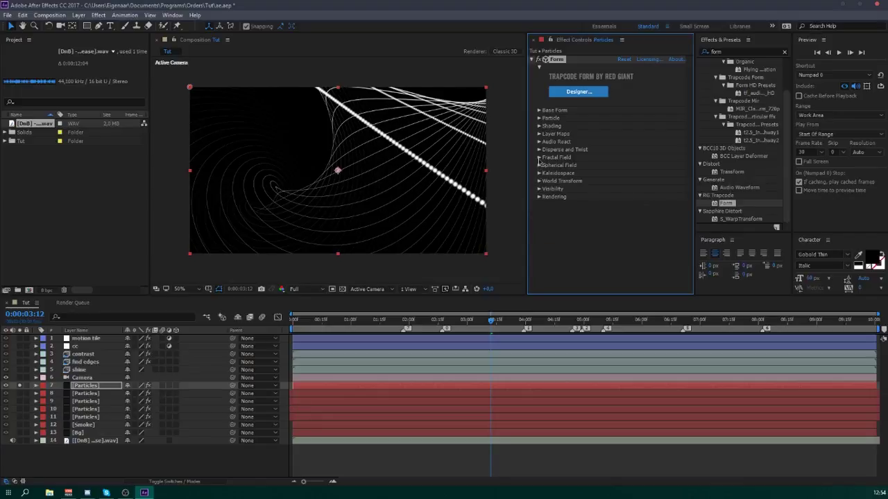
- Set the Form's fractal field to Affect Size 1 and Affect Opacity 12
left_click(539, 158)
scroll(597, 154, "down", 2)
left_click(621, 100)
type("1")
left_click(620, 109)
type("12")
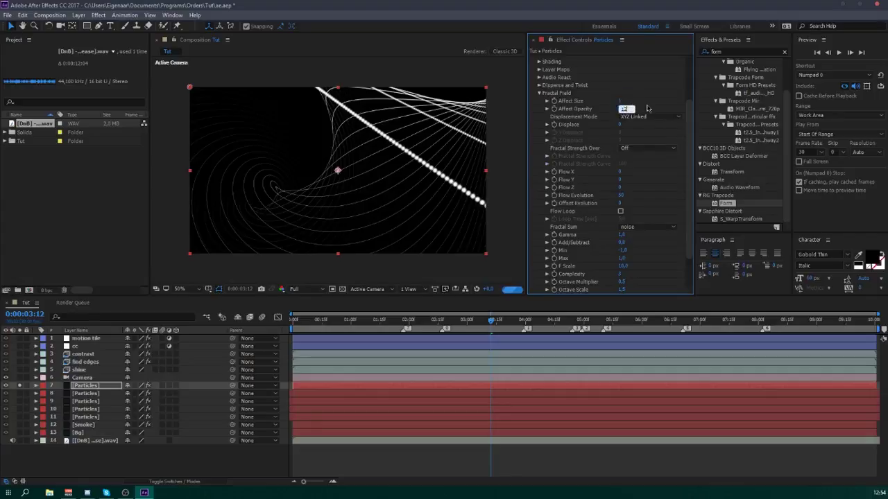
- Set the fractal field's Displace to 35 and Flow X to 60
key("Tab")
type("3")
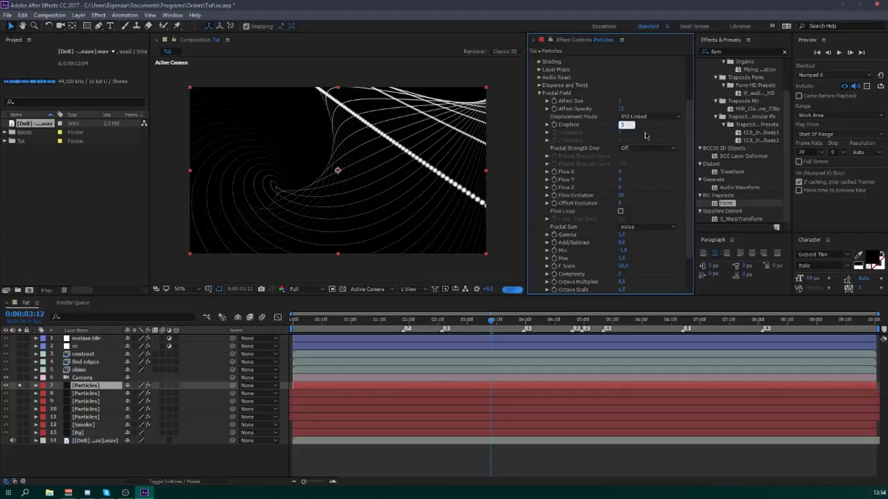
type("5")
key("Return")
left_click(626, 125)
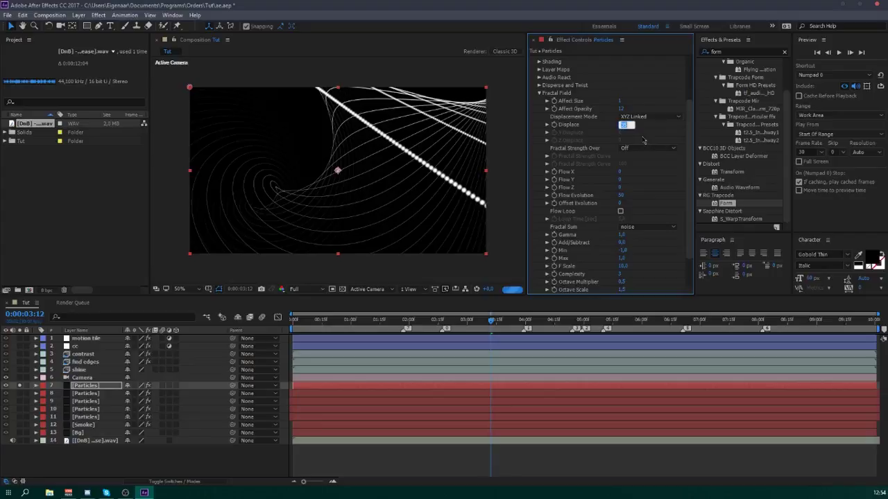
key("Tab")
key("Tab")
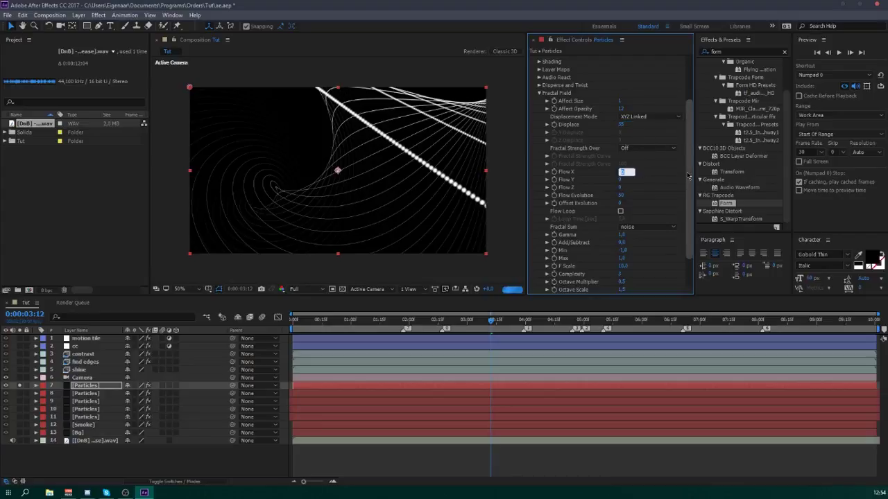
type("60")
key("Return")
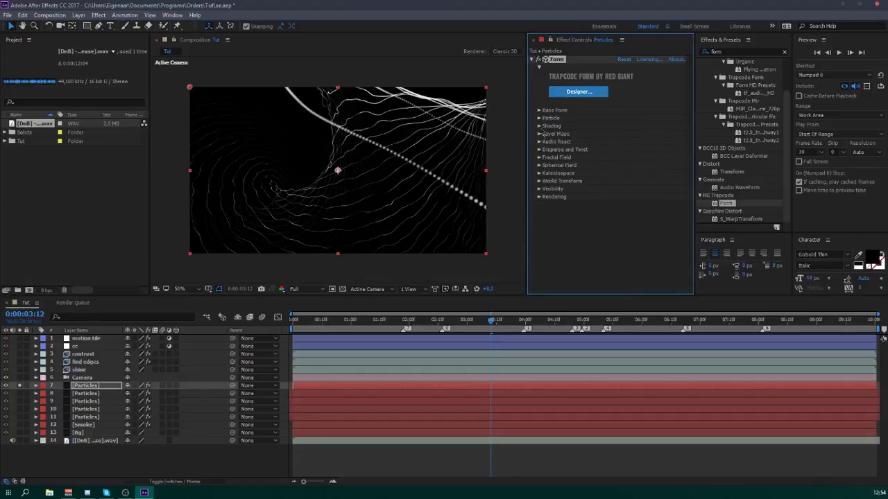
- Change the Form's particle color to light blue, 7CA4FF
left_click(539, 119)
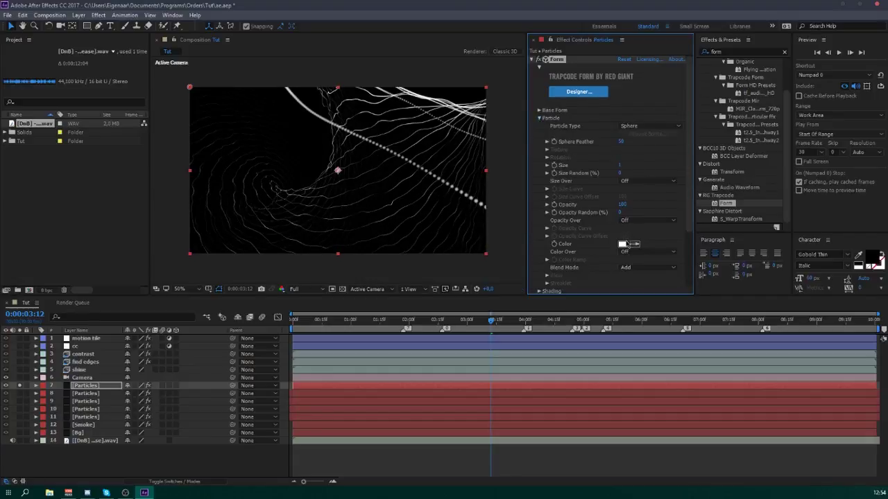
left_click(628, 244)
left_click(544, 273)
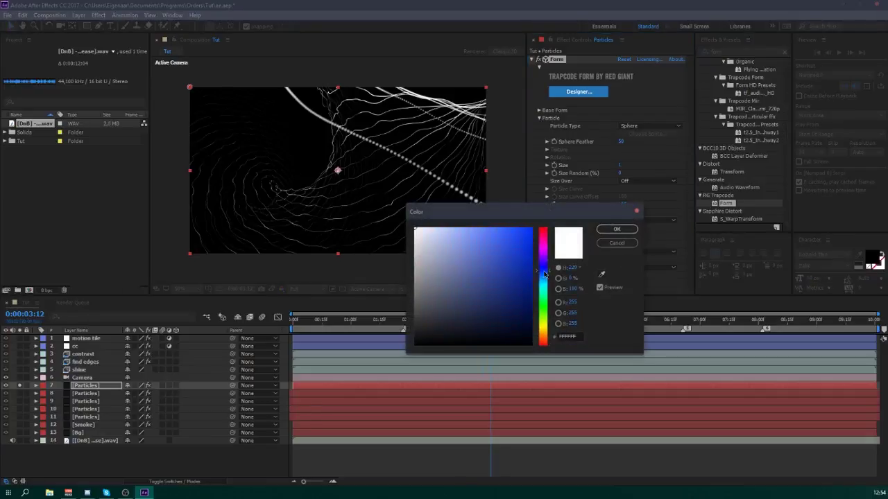
left_click_drag(482, 238, 474, 223)
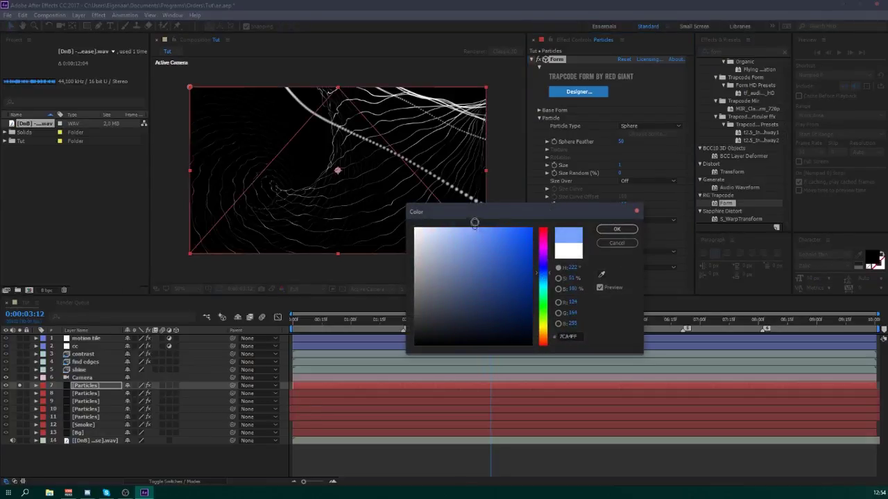
left_click(617, 228)
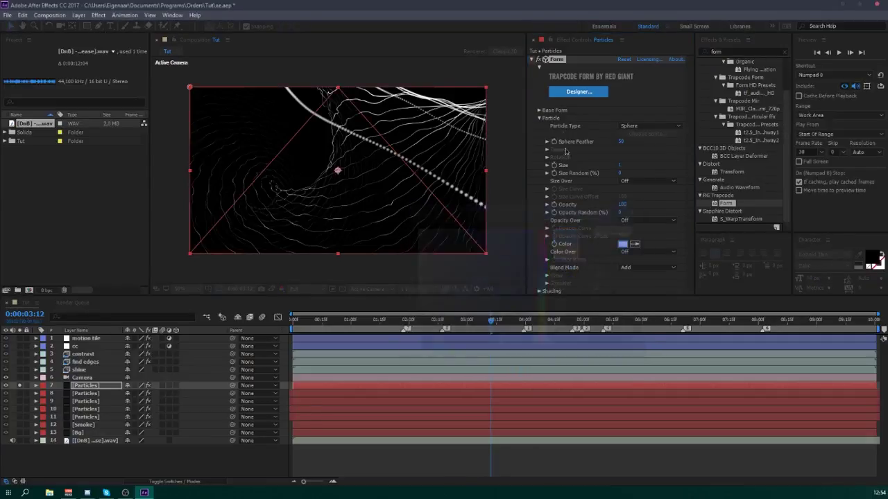
- Set the Form particles' Size Random to 40% and Opacity Random to 25%
left_click(621, 173)
type("40")
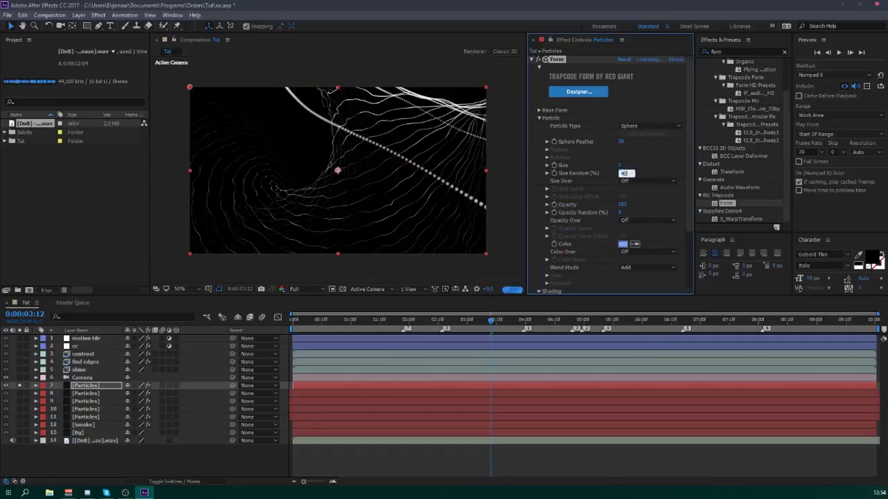
key("Tab")
key("Tab")
type("25")
key("Return")
left_click(540, 117)
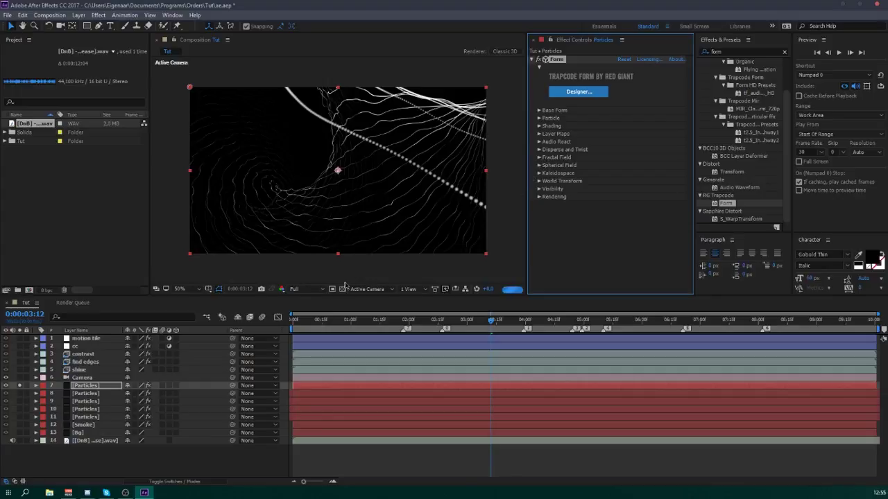
- Lower the composition preview resolution to Third
left_click(296, 288)
left_click(324, 334)
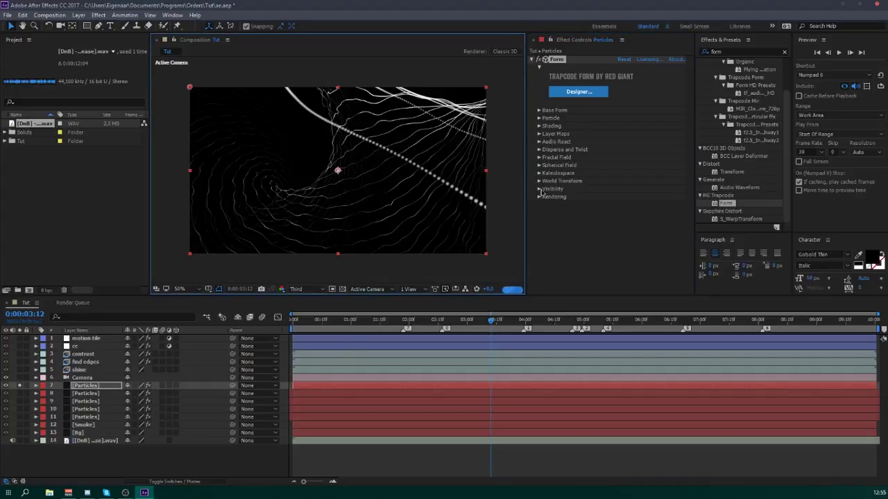
- Try rotating the Form's base to X 45°, Y 22° and Z 90°
left_click(539, 114)
left_click(539, 111)
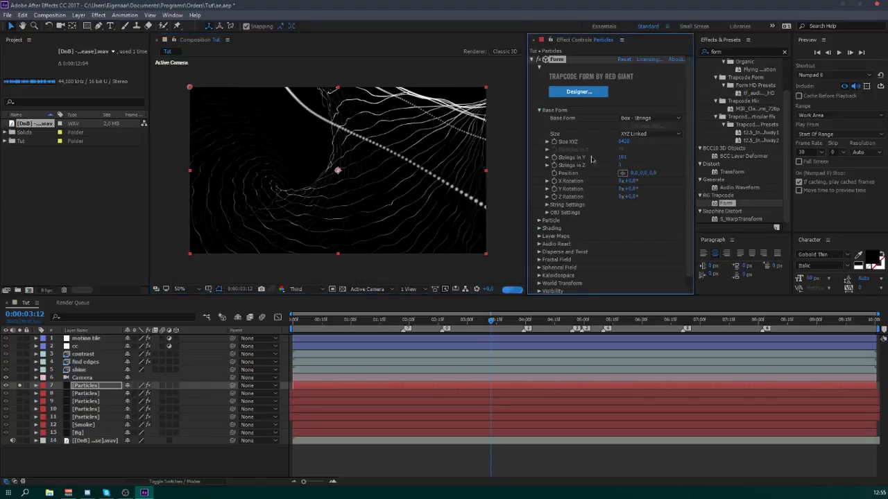
left_click(628, 181)
type("45")
key("Tab")
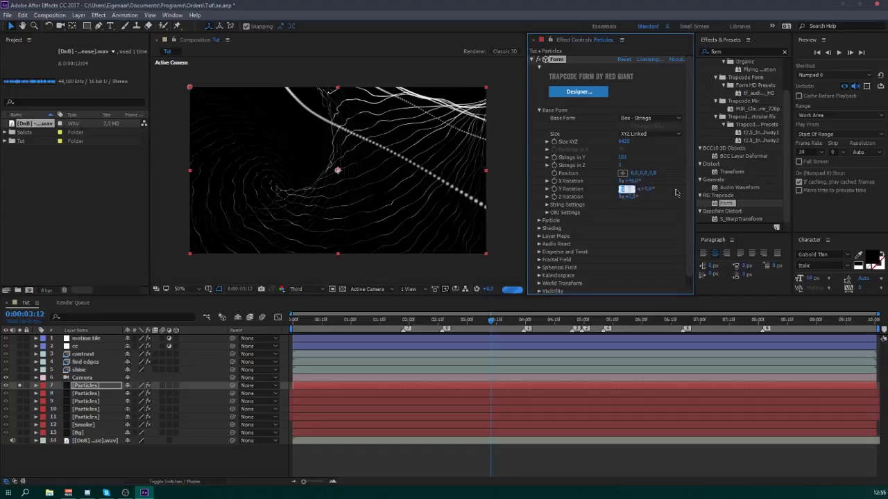
type("22")
key("Tab")
type("9")
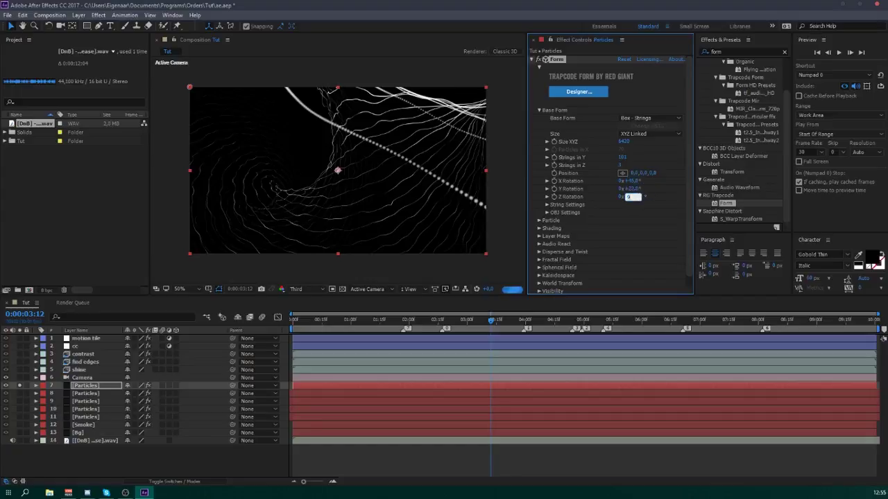
type("0")
key("Return")
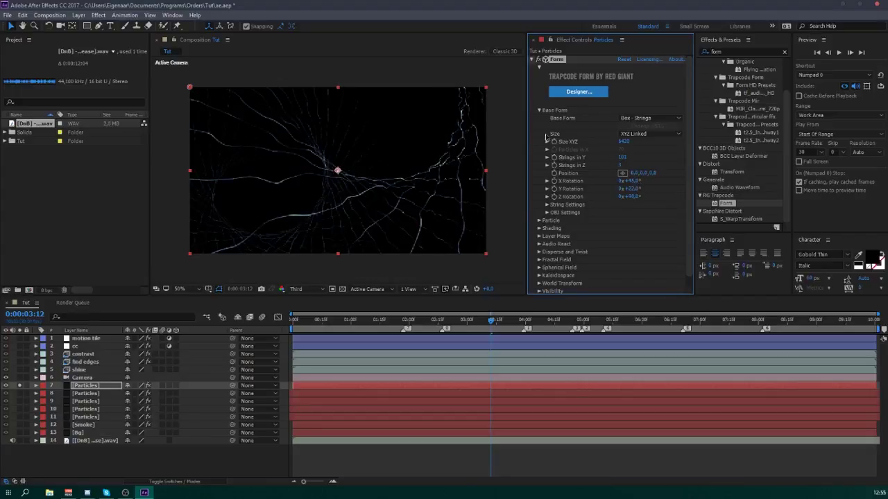
- Set the Form's Strings in Z to 2 and Strings in Y to 75
left_click(621, 165)
type("2")
left_click(645, 167)
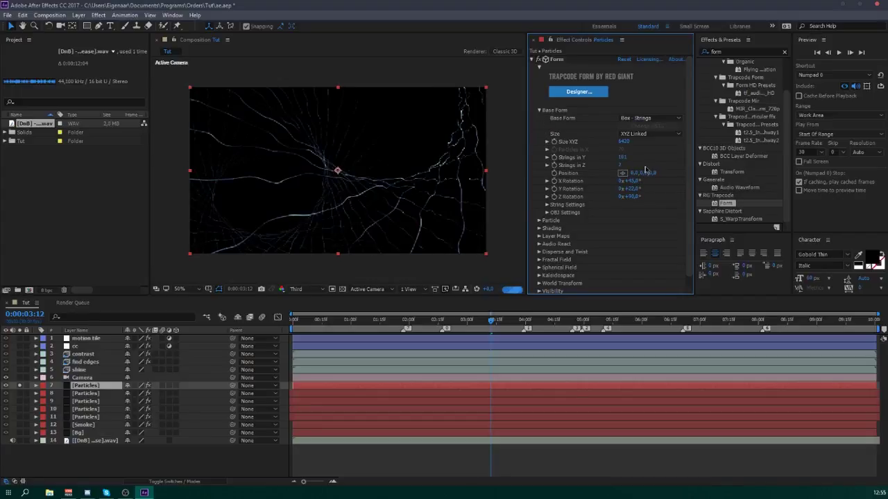
left_click(622, 157)
type("75")
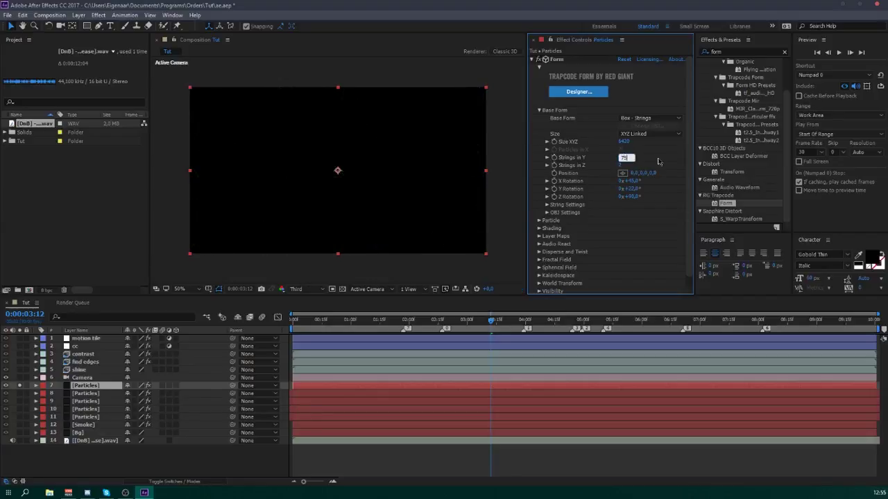
key("Return")
- Rotate the Form's base to X 60°, Y 45° and Z 300°
left_click(630, 181)
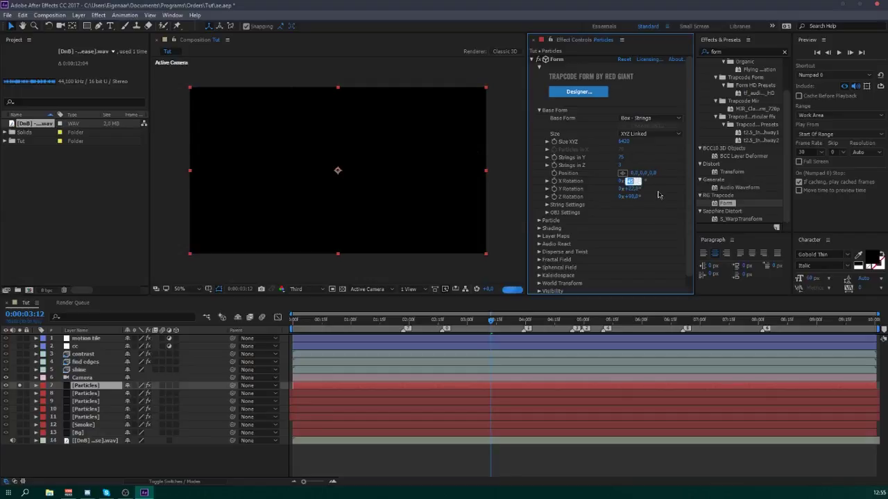
type("60")
key("Tab")
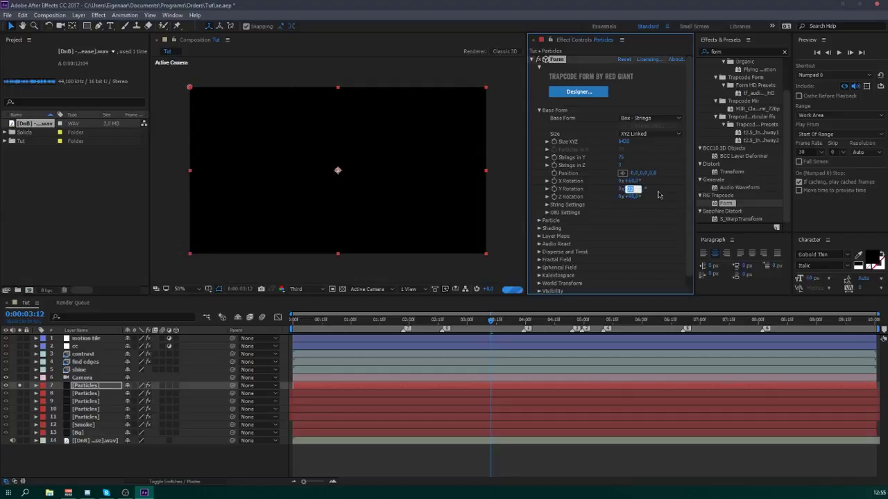
type("45")
key("Tab")
type("300")
key("Return")
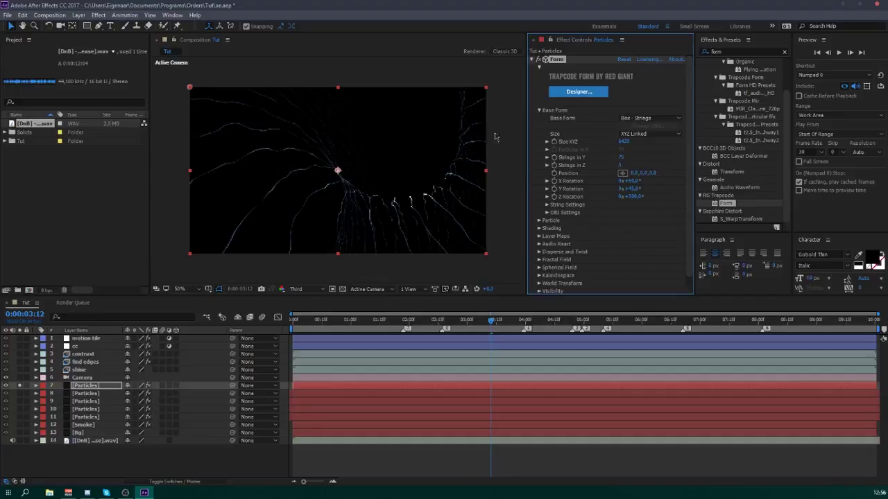
- Restore the composition preview to Full resolution and turn off solo on the Form string layer
left_click(531, 59)
left_click(548, 284)
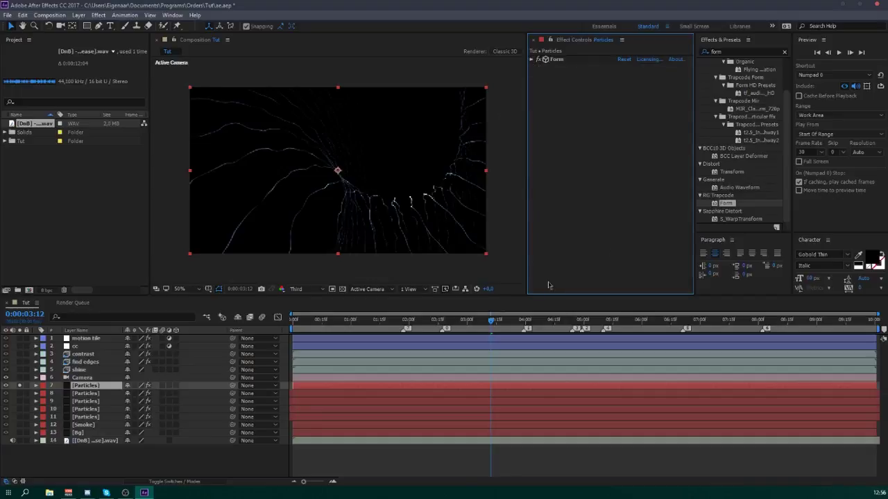
left_click(294, 289)
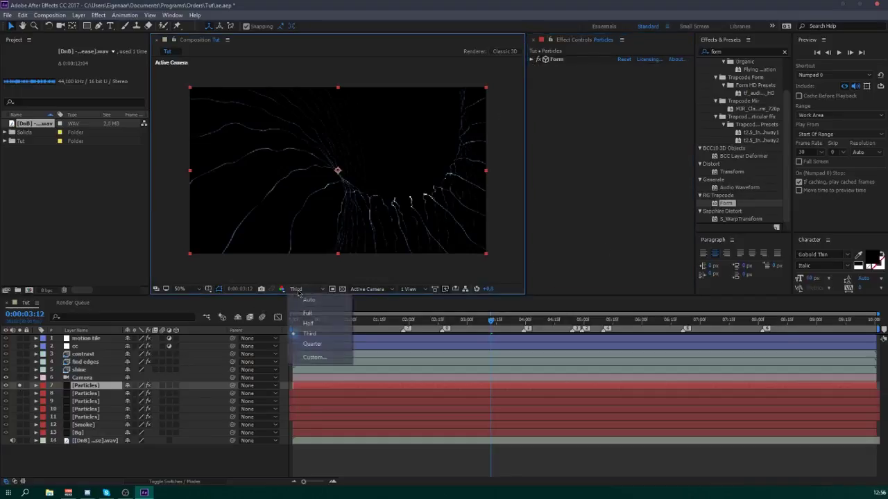
left_click(305, 305)
left_click(21, 386)
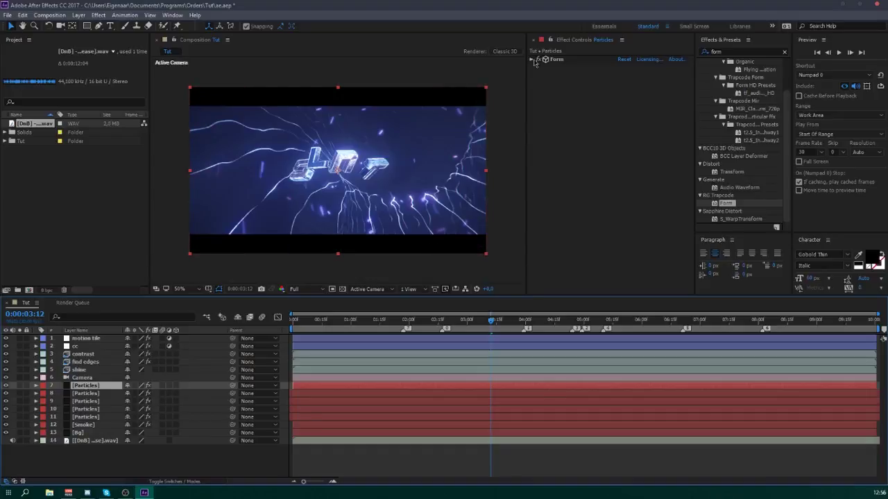
- Reduce the opacity of the Form string layer to 50%
left_click(531, 60)
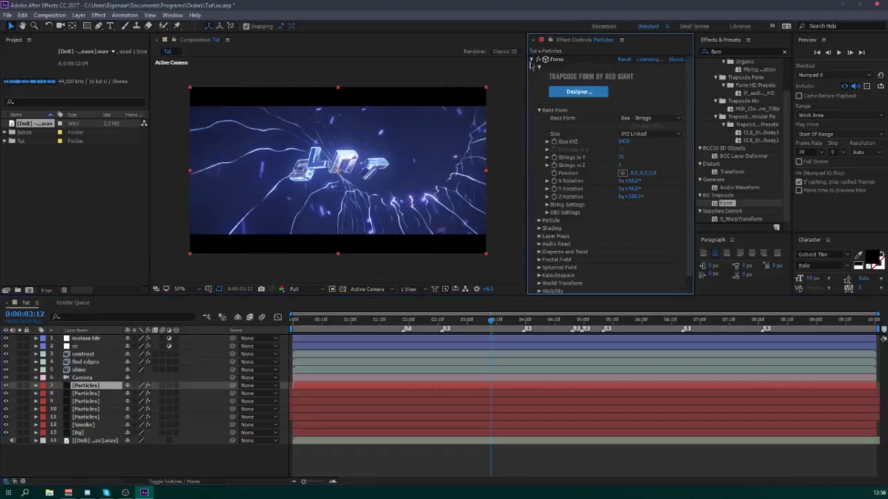
left_click(539, 111)
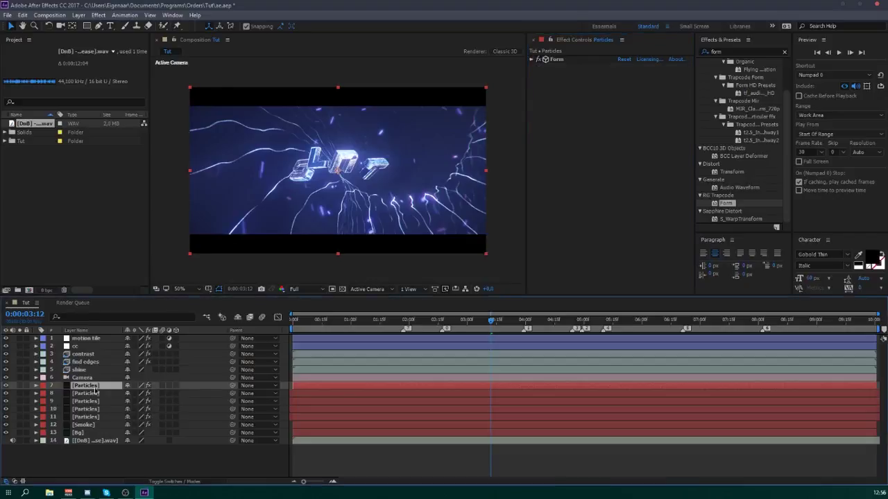
key("t")
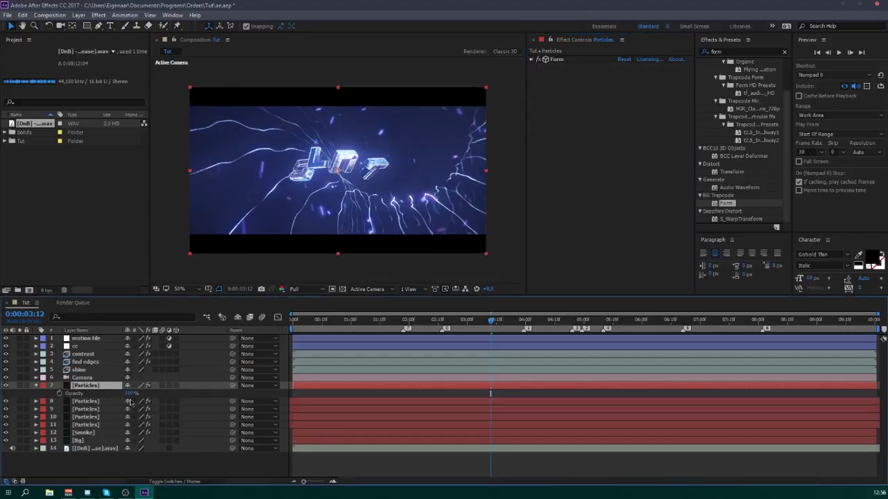
left_click(130, 394)
type("0")
key("Return")
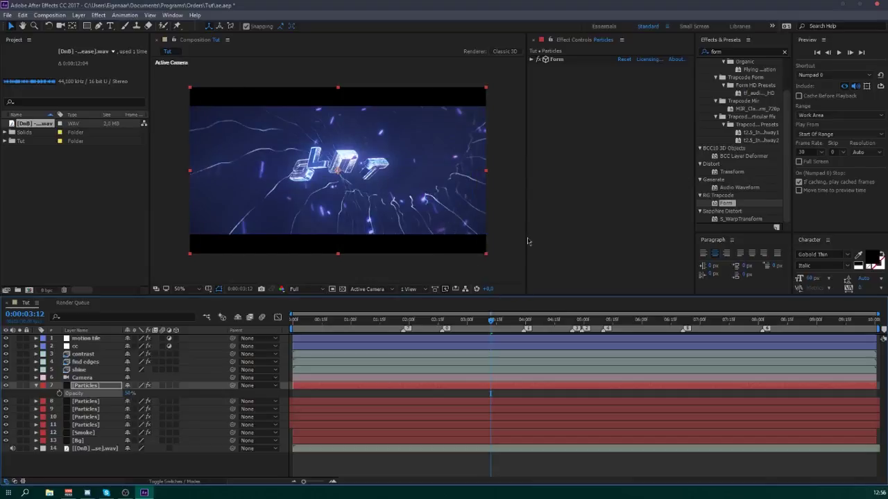
- Find the Sapphire S_Glow effect and apply it to the Form string layer
left_click(606, 133)
left_click(733, 54)
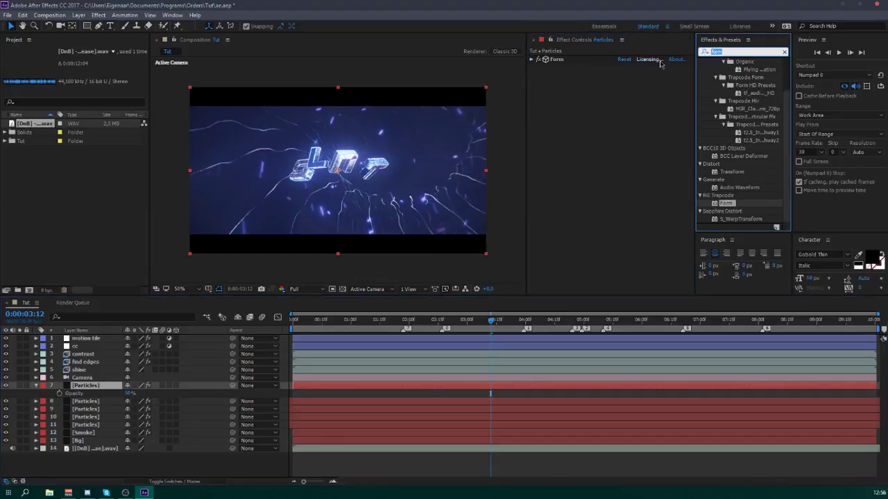
type("glow")
scroll(740, 187, "down", 3)
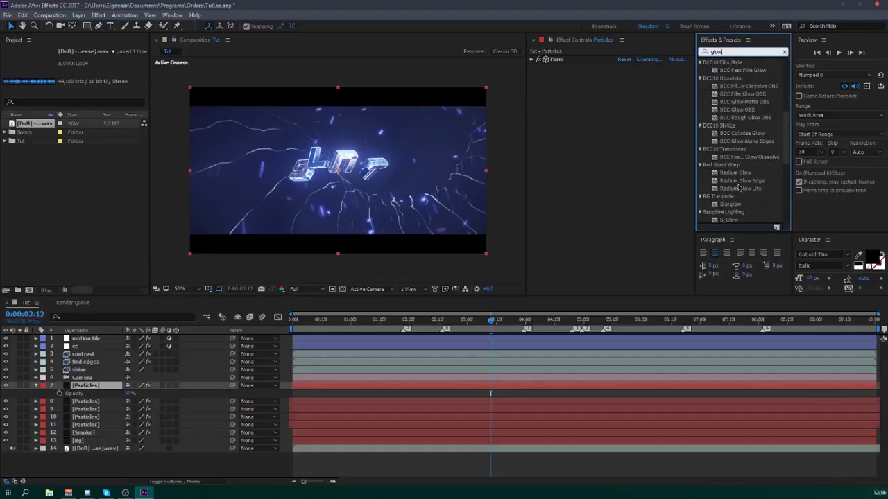
double_click(729, 219)
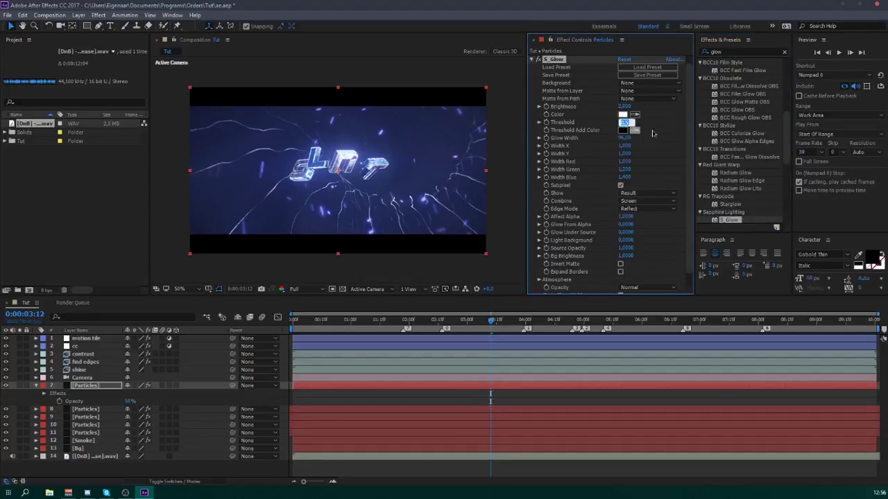
- Set the S_Glow Threshold to 0 and its Glow Width to 45
type("0")
key("Return")
left_click(626, 138)
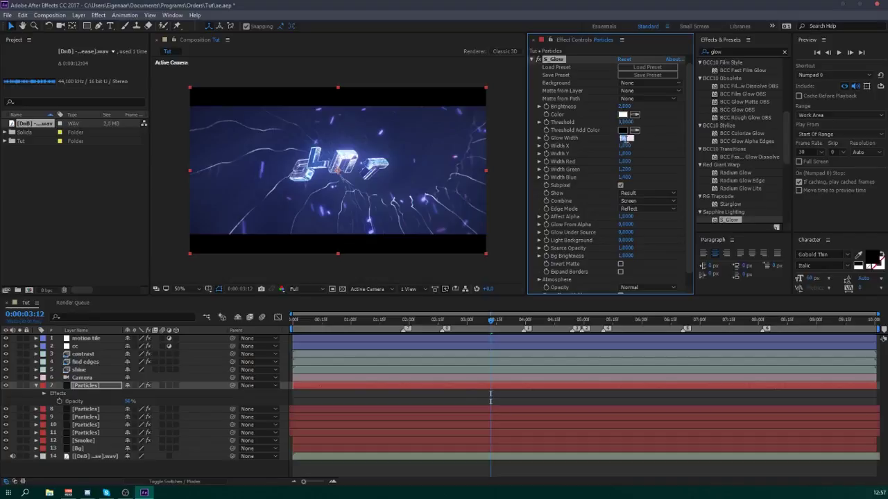
type("25")
key("Return")
- Change the S_Glow color to red
left_click(623, 114)
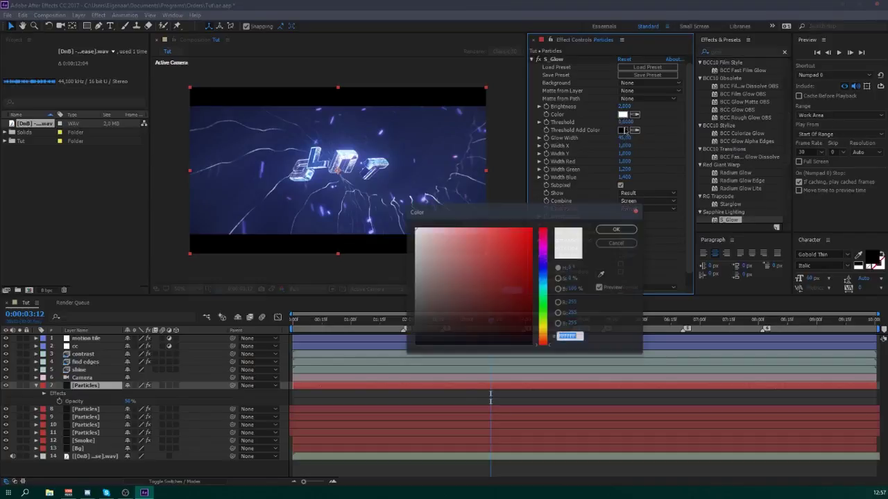
left_click(510, 243)
left_click(615, 229)
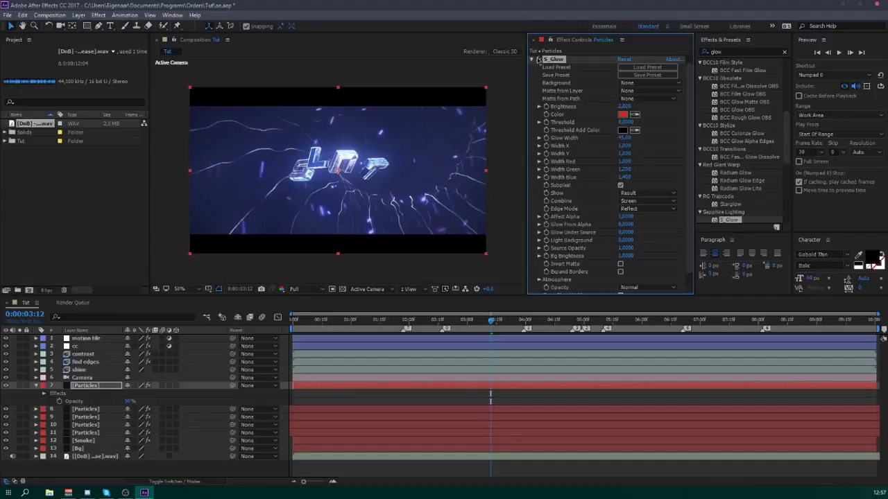
- Set S_Glow's Glow From Alpha to 0.1 and save the project
left_click(626, 224)
type(",1")
key("Return")
left_click(532, 59)
left_click(588, 225)
key("ctrl+s")
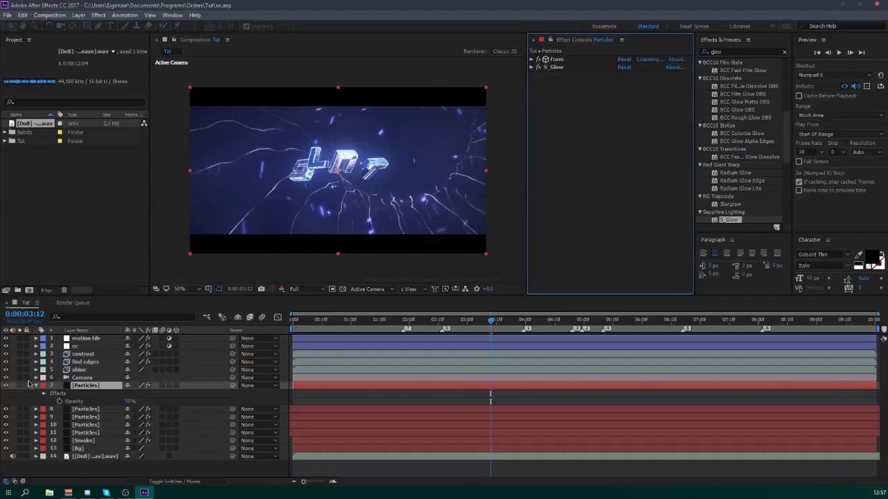
- Turn on Depth of Field in the Camera layer's camera options
left_click(36, 385)
left_click(36, 377)
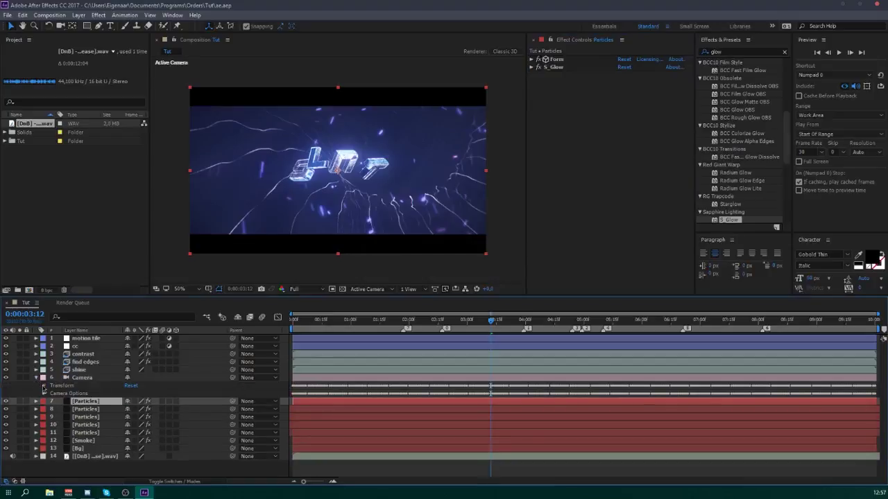
left_click(43, 385)
left_click(43, 386)
left_click(44, 393)
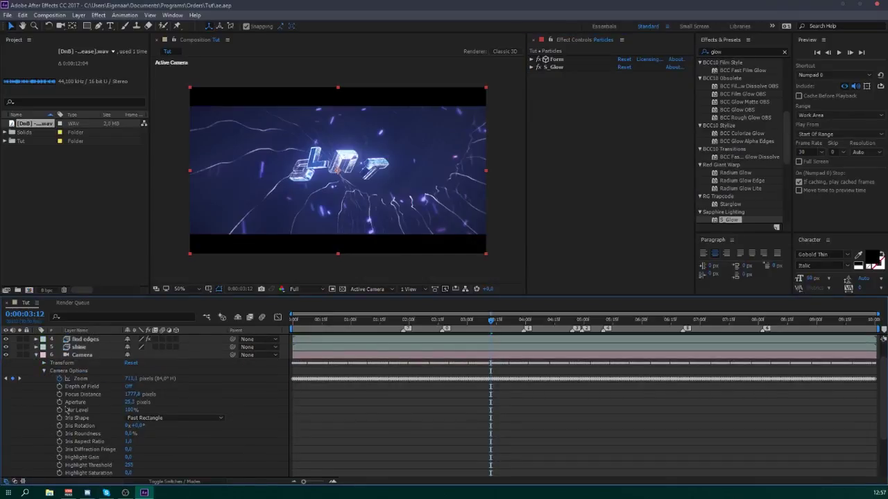
left_click(128, 386)
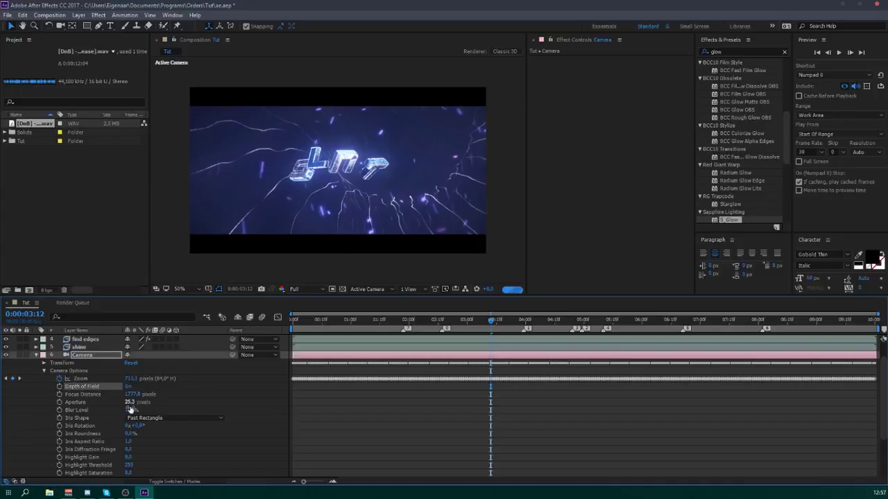
- Set the camera's Focus Distance to 200 pixels and adjust its Aperture for stronger depth blur
left_click(129, 403)
type("200")
left_click(137, 394)
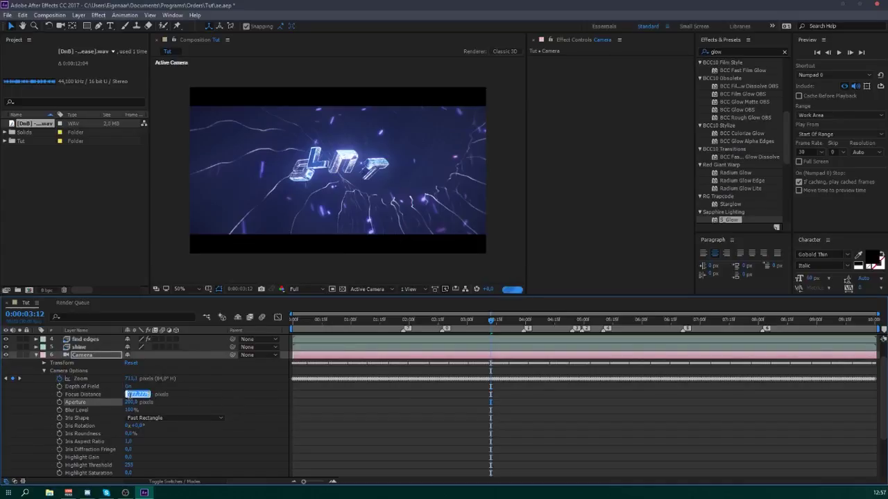
type("200")
key("Tab")
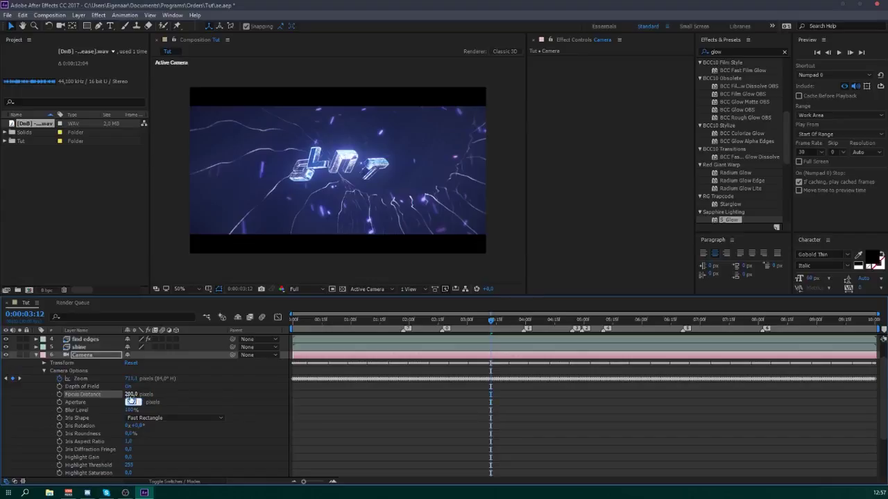
type("20")
key("Return")
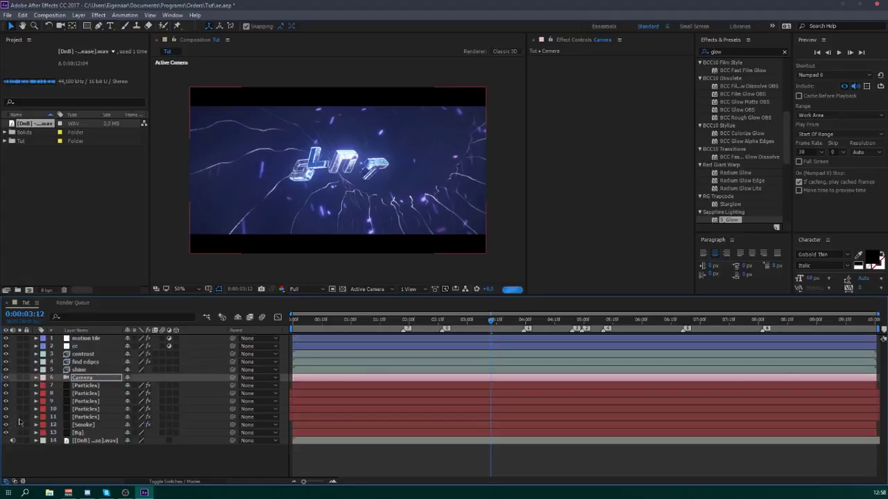
- Solo the five Particles layers together with the Camera and Bg layers
left_click_drag(20, 416, 19, 388)
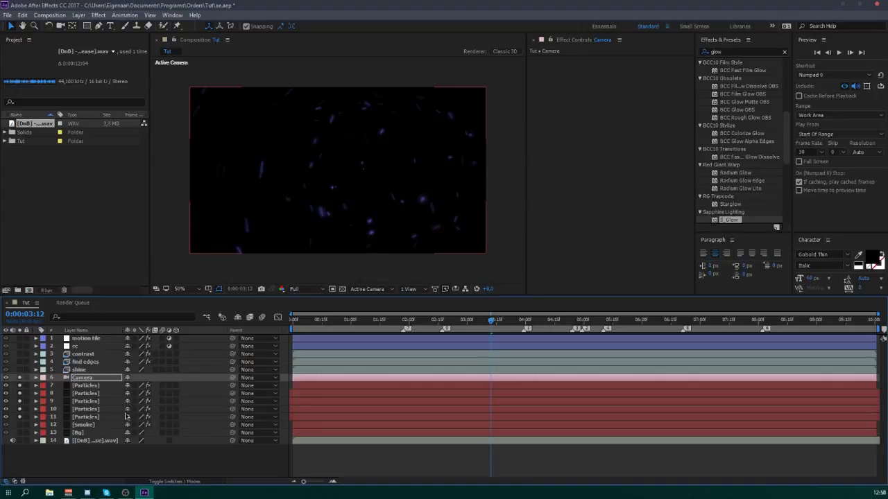
left_click(108, 466)
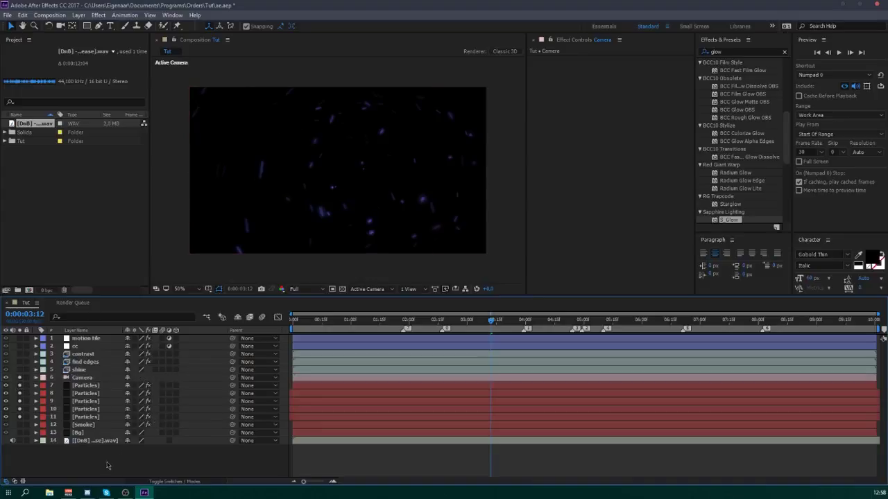
left_click(41, 378)
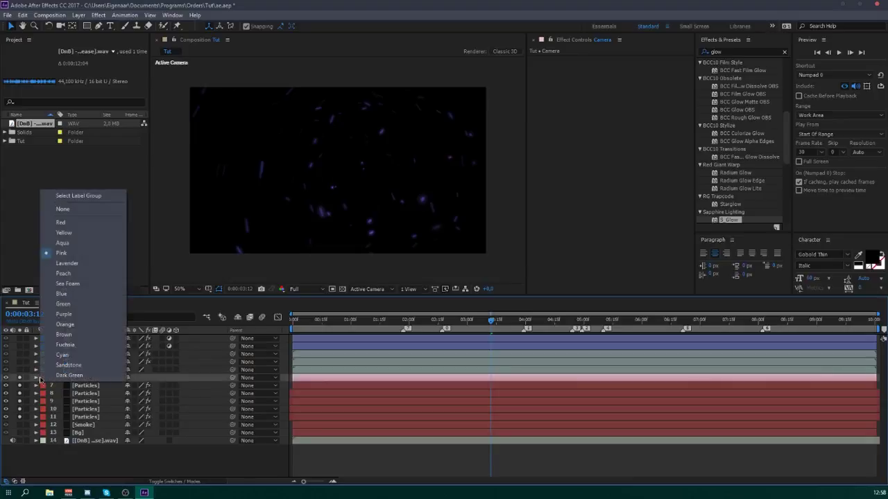
left_click(20, 433)
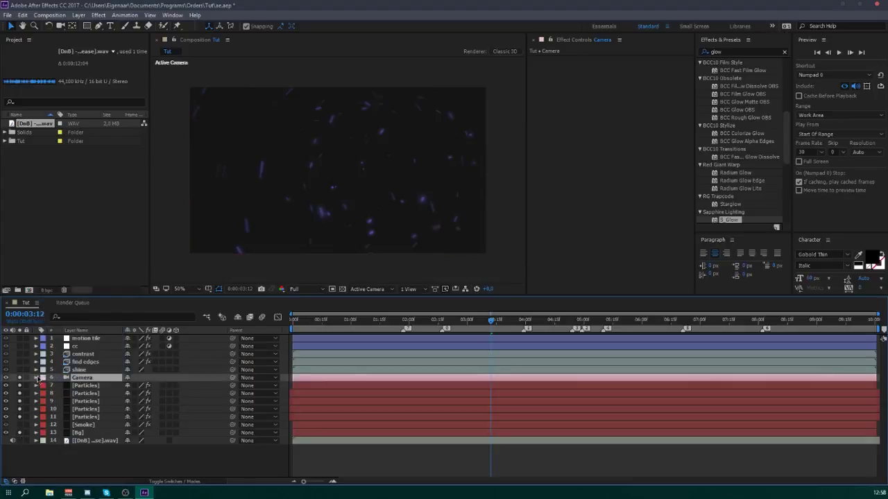
- Raise the camera's Aperture to 800 pixels
left_click(37, 377)
left_click(133, 402)
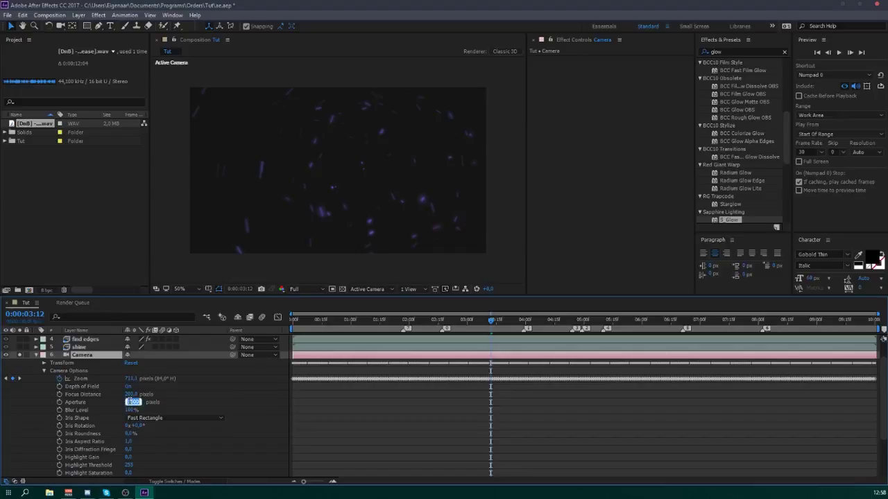
key("Return")
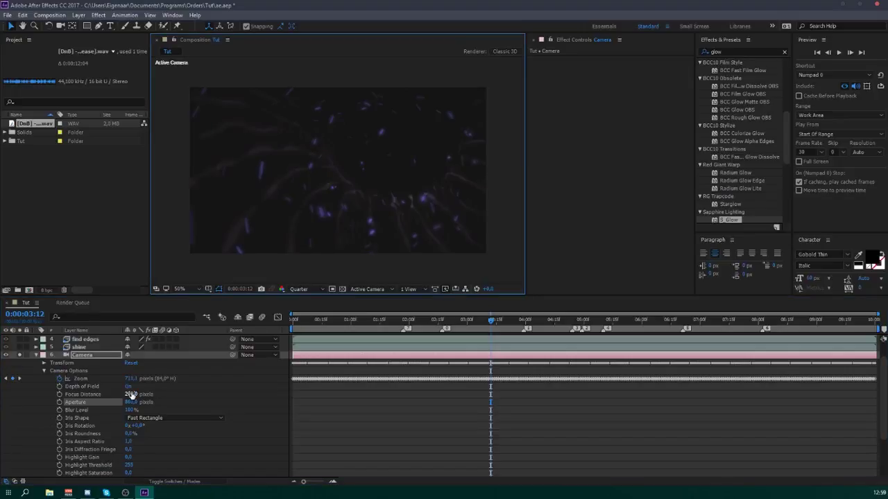
- Adjust the camera's Focus Distance to about 622 pixels and its Aperture to about 712 pixels
left_click(132, 404)
left_click_drag(132, 404, 167, 407)
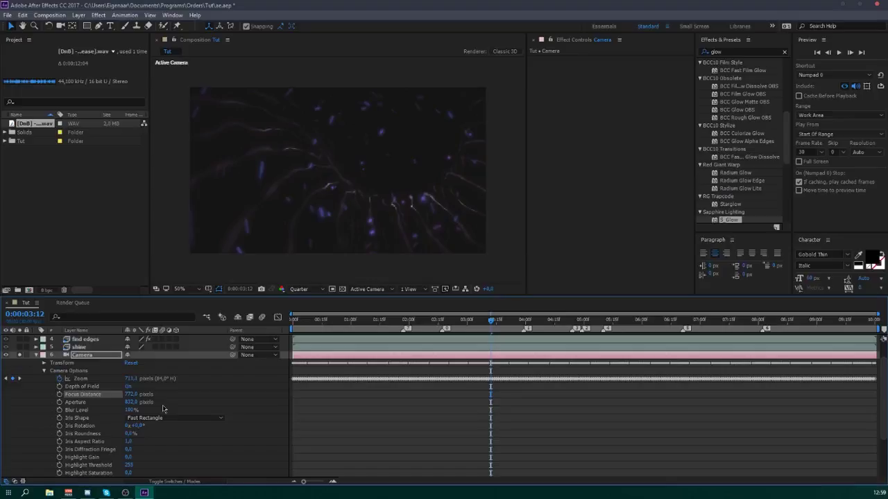
mouse_move(130, 394)
left_mouse_down()
mouse_move(146, 402)
mouse_move(114, 404)
mouse_move(147, 393)
left_mouse_up()
left_click(186, 408)
mouse_move(200, 398)
left_mouse_down()
mouse_move(111, 399)
mouse_move(187, 405)
left_mouse_up()
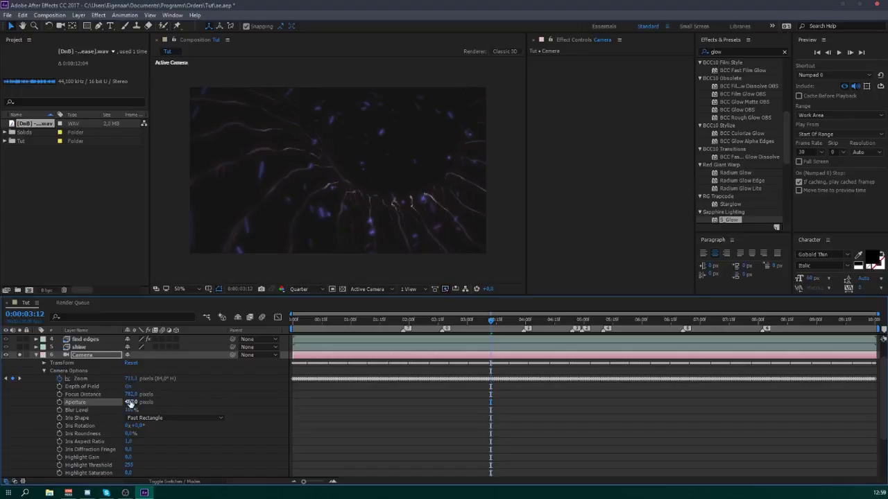
mouse_move(130, 404)
left_mouse_down()
mouse_move(141, 406)
mouse_move(120, 394)
left_mouse_up()
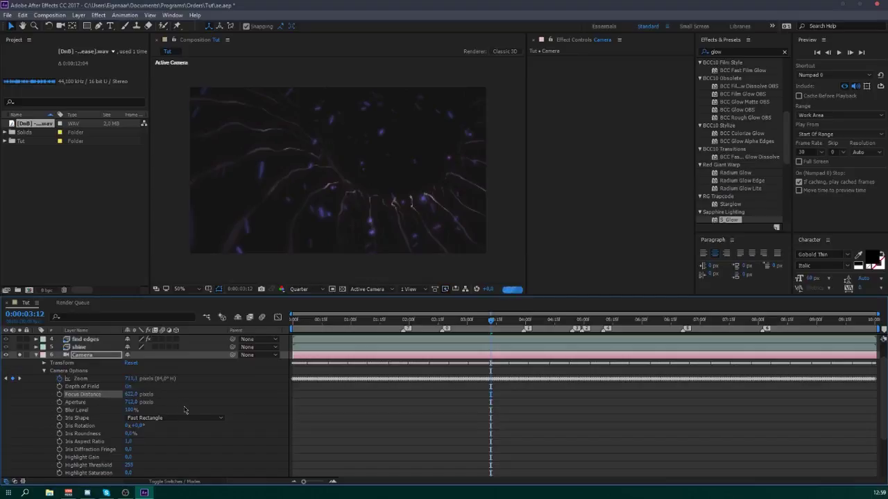
- Collapse the Camera layer, bring all layers back out of solo and set the preview resolution to Full
left_click(44, 370)
left_click(37, 378)
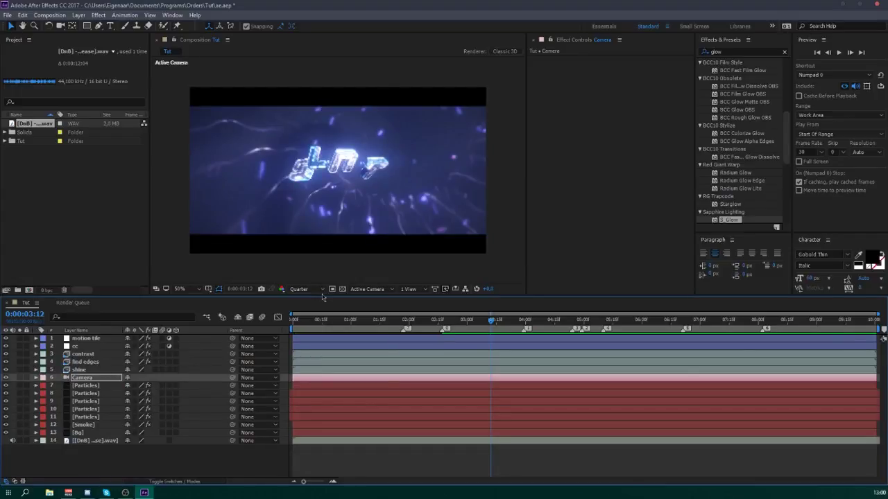
left_click(308, 288)
left_click(316, 315)
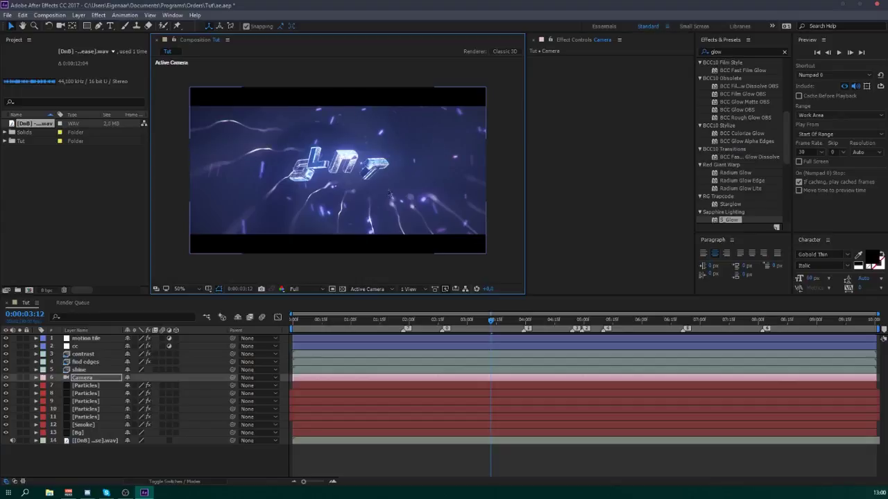
- Set the Smoke layer's Form particle opacity to 1 and its colour to the muted blue 8FB3CA
left_click(95, 425)
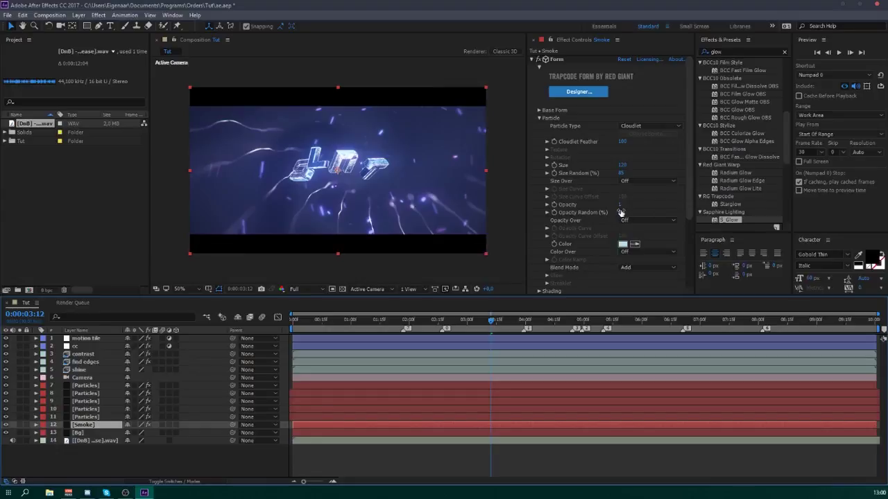
left_click(622, 206)
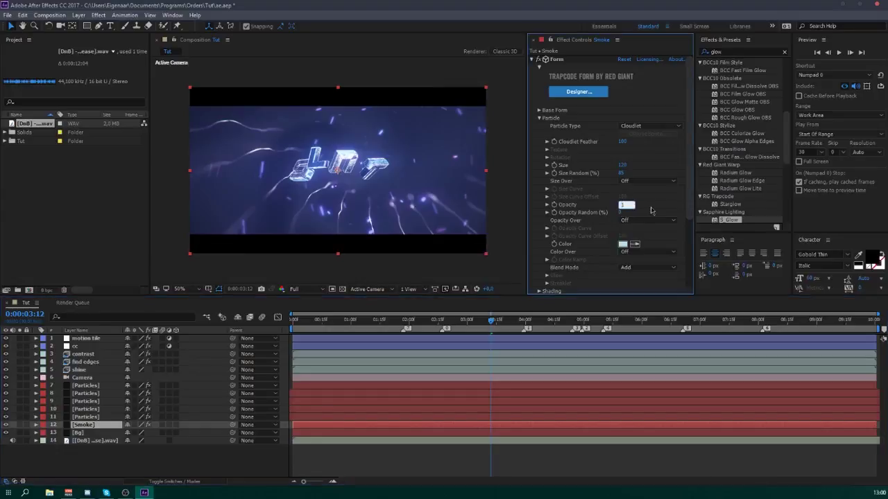
type("1")
key("Return")
left_click(622, 244)
left_click(438, 247)
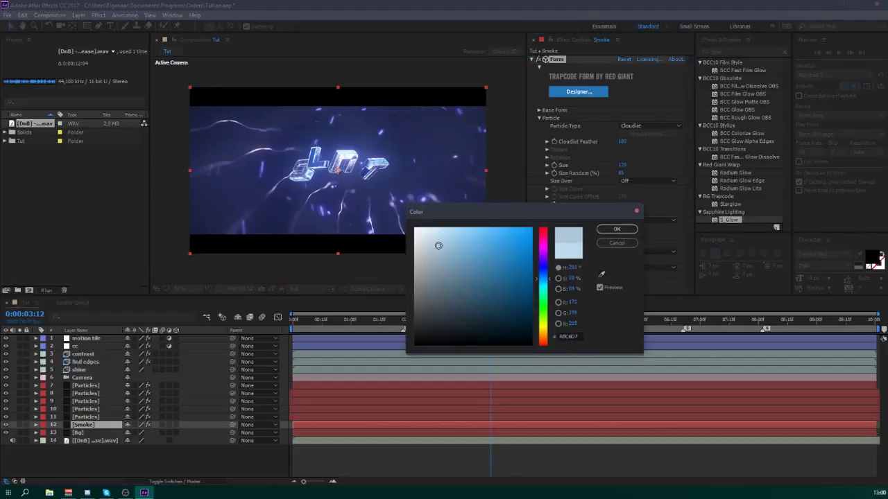
left_click(448, 251)
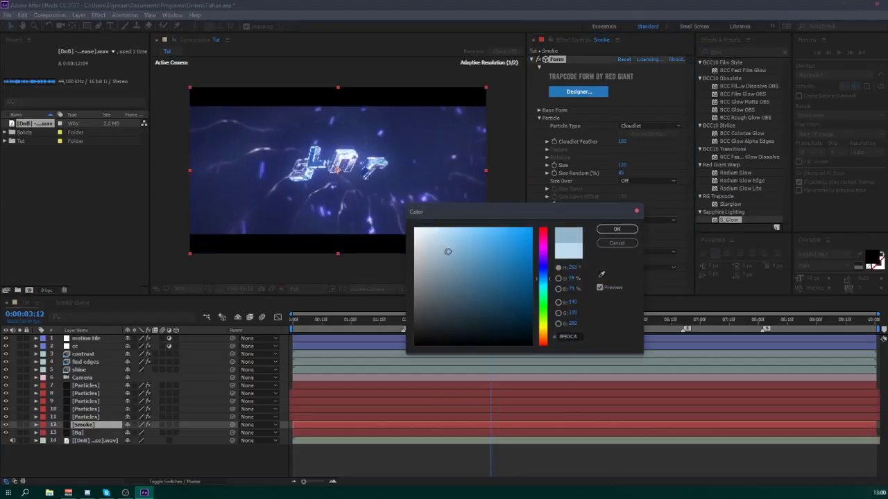
left_click(615, 229)
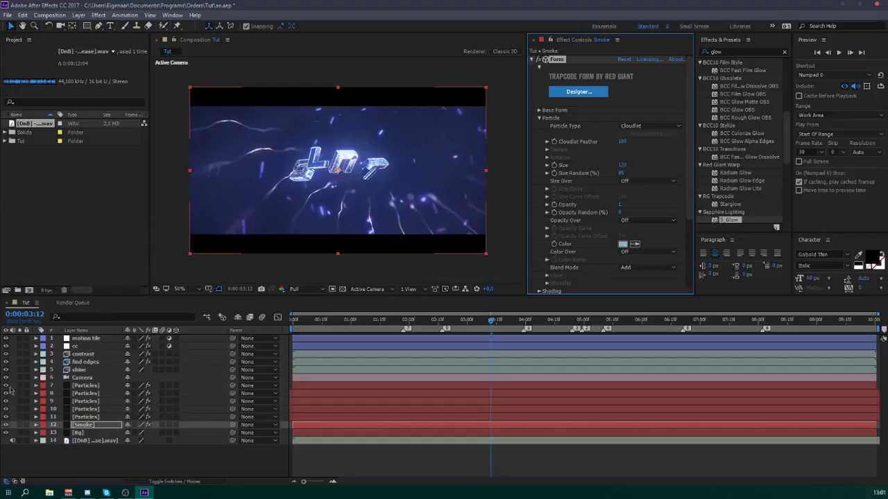
- Hide the five Particles layers, the Smoke layer and the cc layer, and set the preview resolution to Quarter
left_click_drag(7, 386, 7, 425)
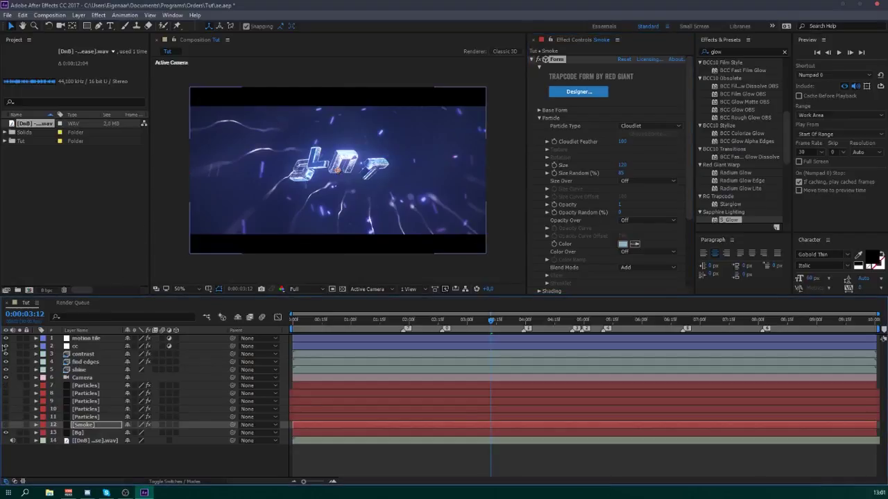
left_click(297, 288)
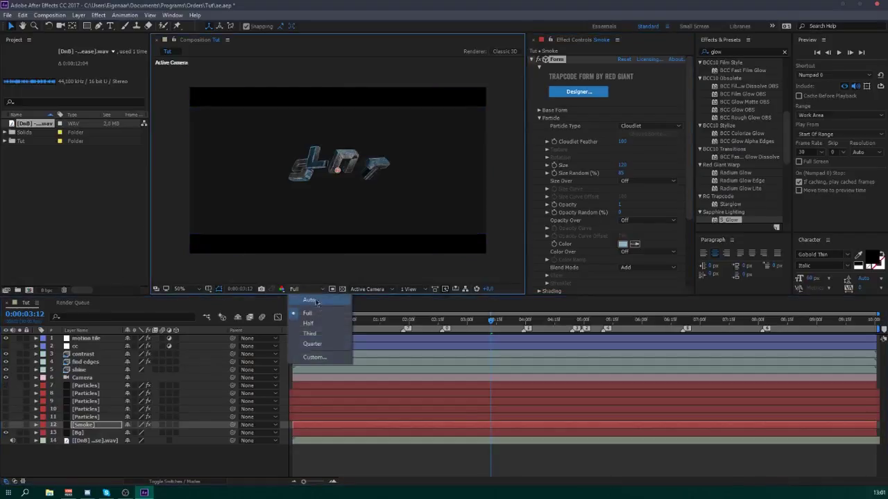
left_click(309, 344)
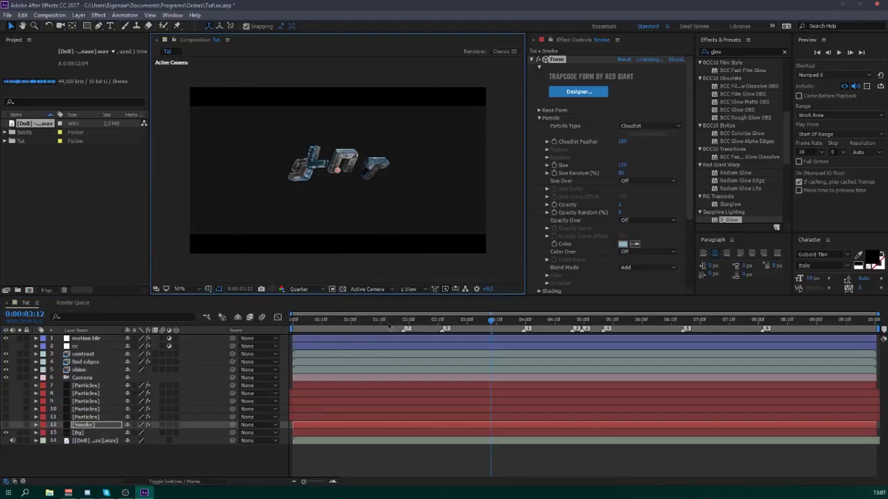
- Preview the intro with only the rendered text layers and background visible
key("space")
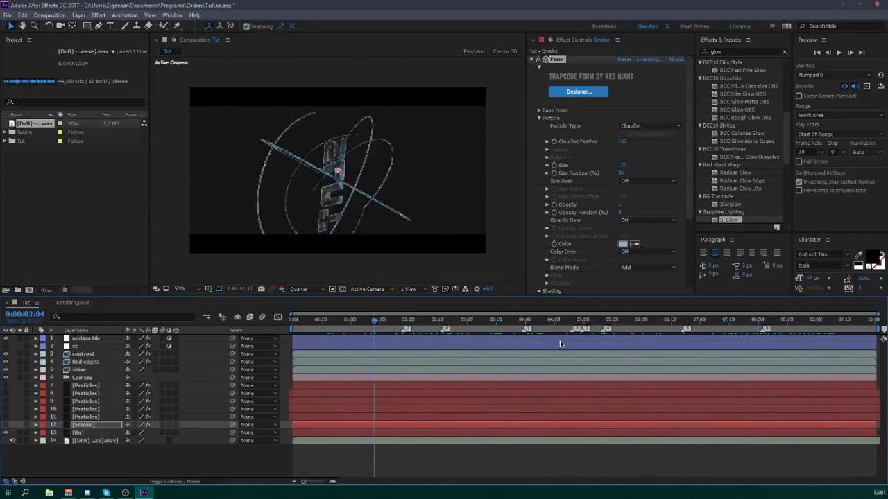
key("space")
left_click(467, 320)
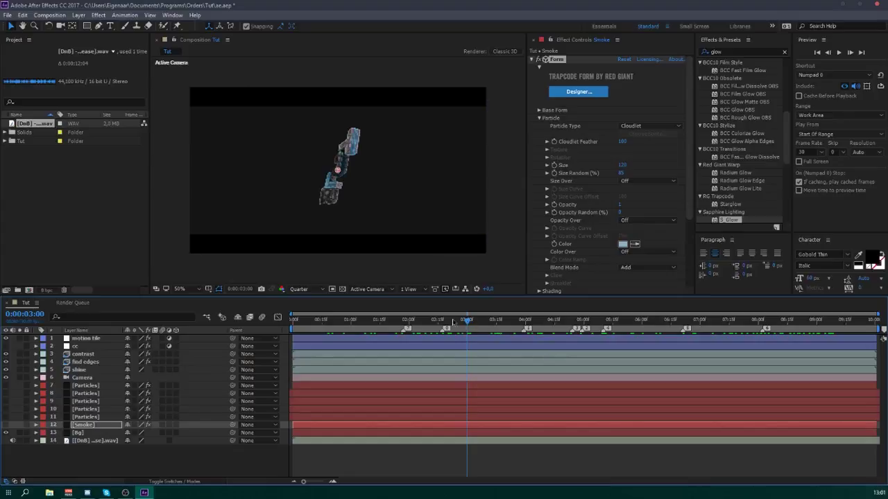
- Add a black 1280 x 720 solid named Fade above the motion tile layer
left_click_drag(405, 320, 242, 318)
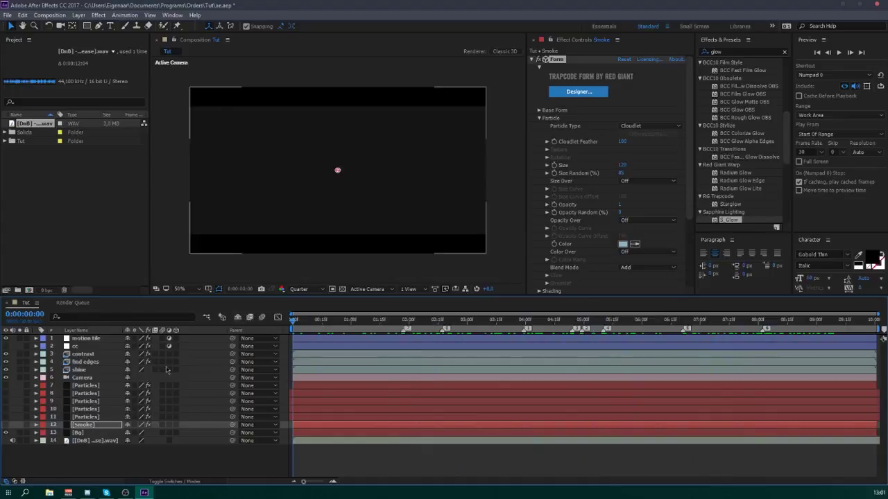
left_click(80, 339)
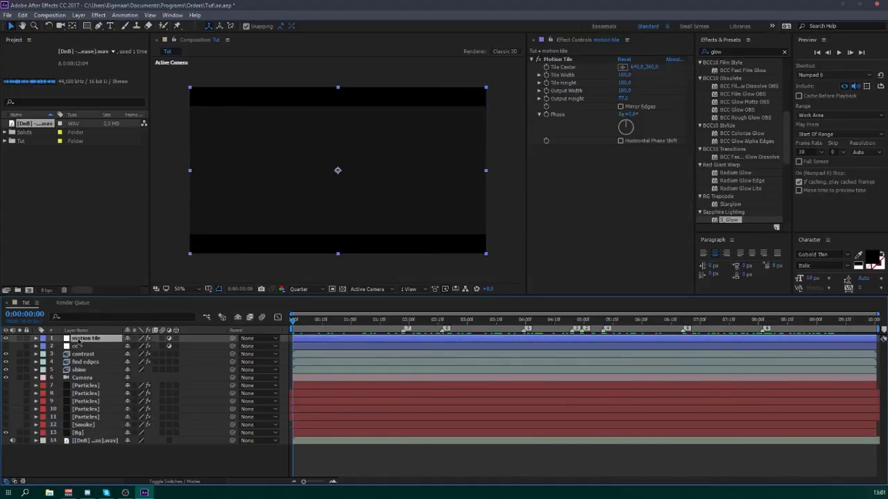
key("ctrl+y")
type("F")
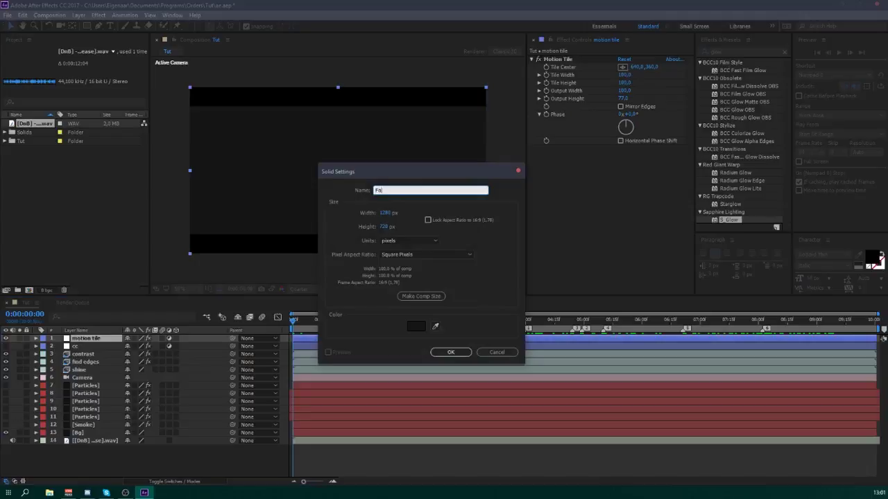
type("ade")
left_click(416, 326)
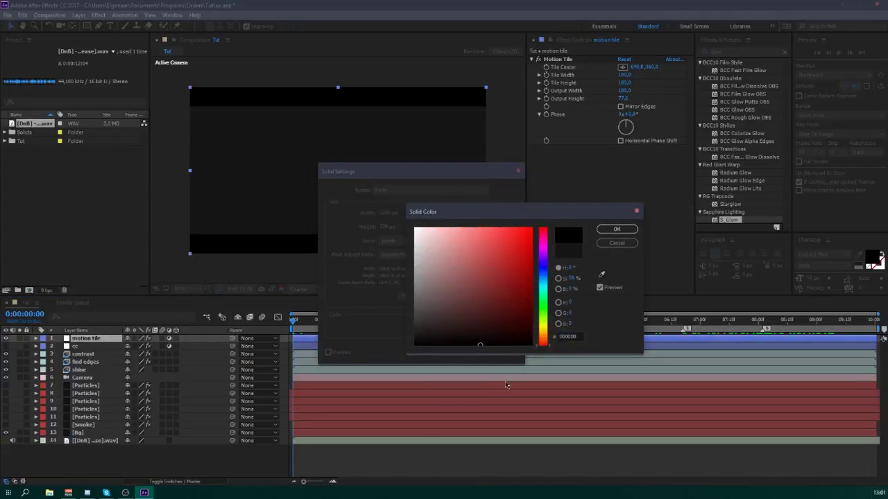
left_click(621, 230)
left_click(450, 352)
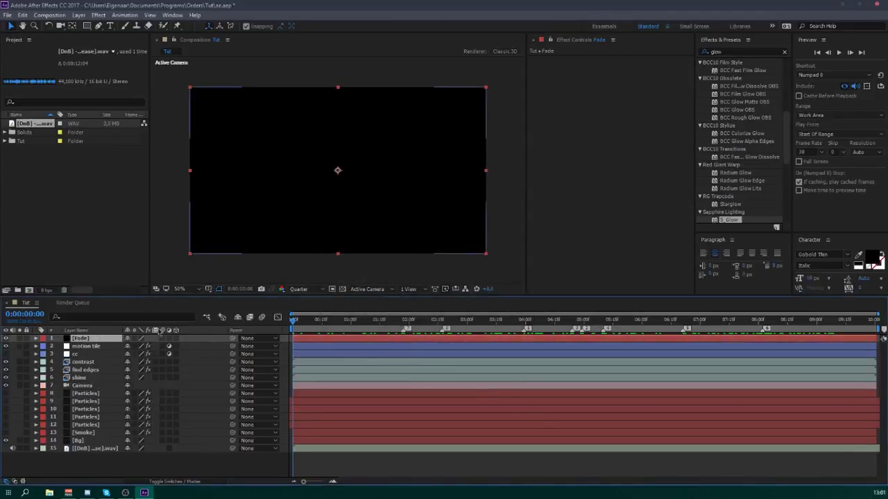
- Keyframe the Fade layer's Opacity from 100% at the first frame to 0% at 0:00:01:13
key("t")
mouse_move(373, 326)
left_mouse_down()
mouse_move(393, 326)
mouse_move(375, 326)
left_mouse_up()
left_click_drag(128, 347, 36, 363)
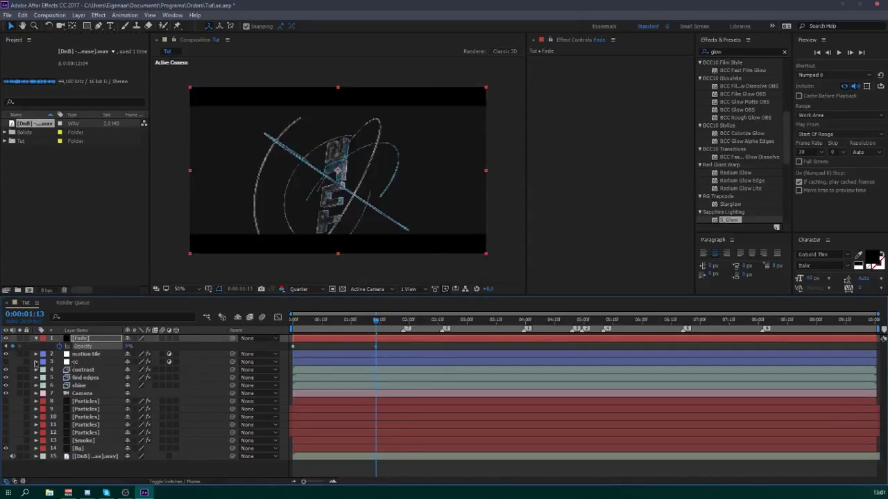
- Keyframe the Fade layer's Opacity from 0% at about 0:00:09:09 to 100% at 0:00:10:00
left_click_drag(809, 323, 834, 322)
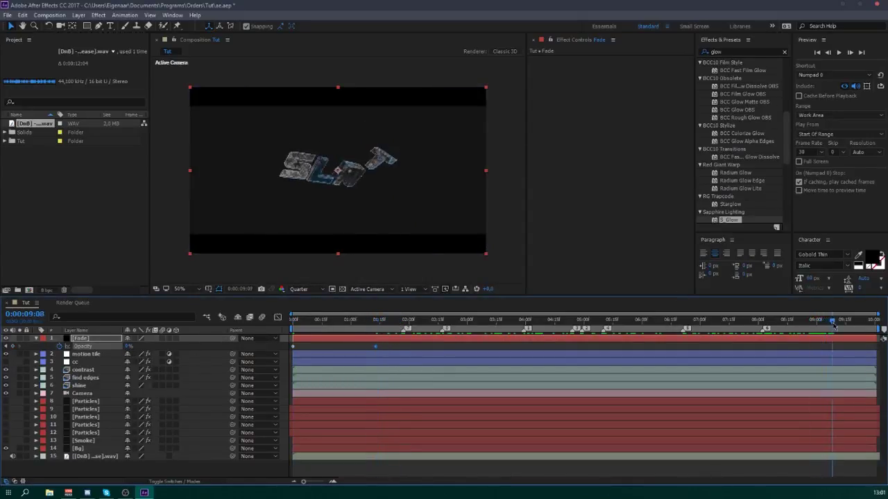
key("End")
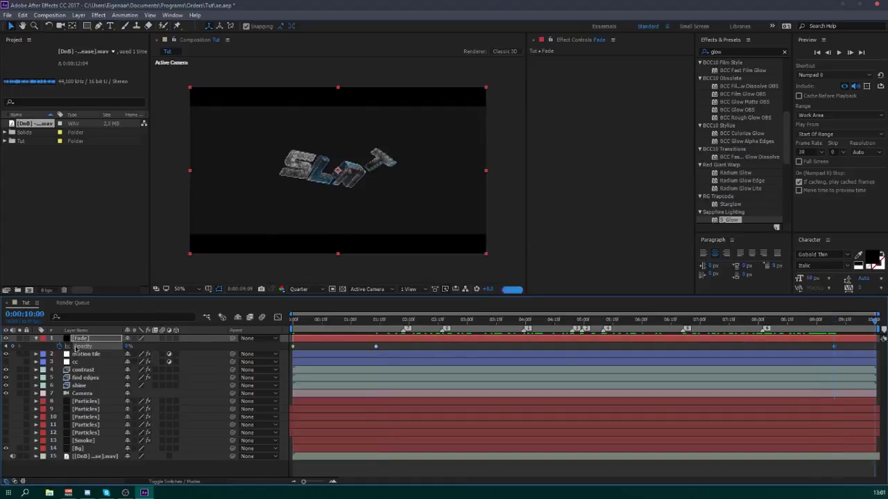
left_click_drag(127, 347, 201, 347)
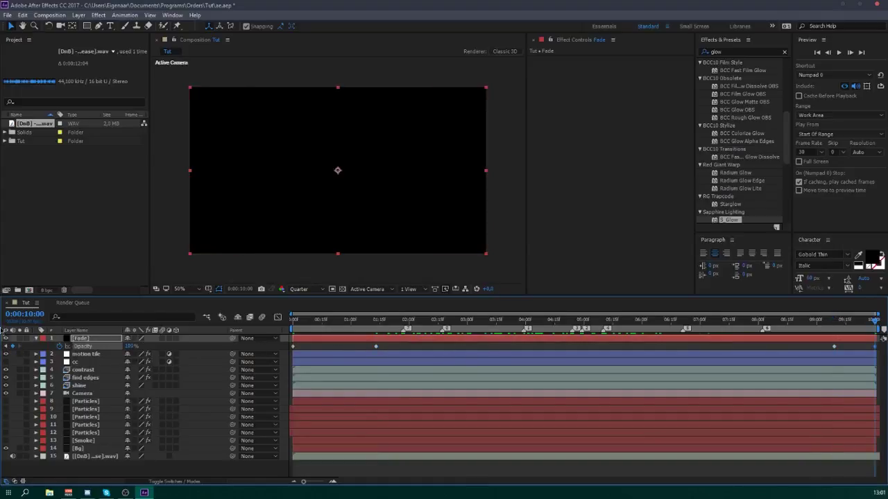
- Collapse and duplicate the Fade layer, and preview the opening fade-in
left_click(36, 337)
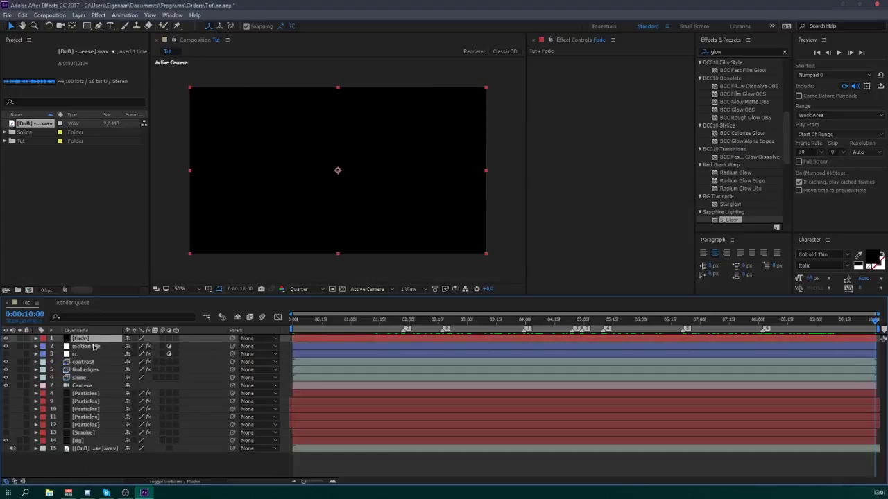
key("ctrl+d")
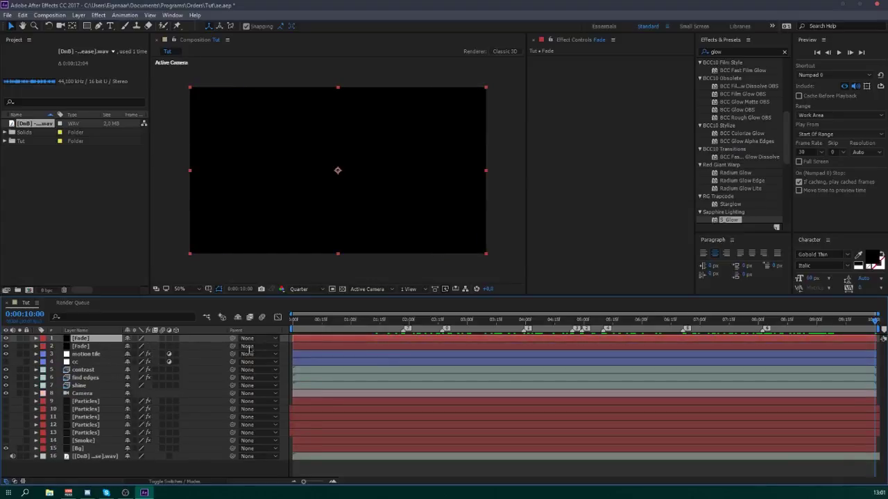
left_click(301, 321)
left_click_drag(306, 326, 330, 328)
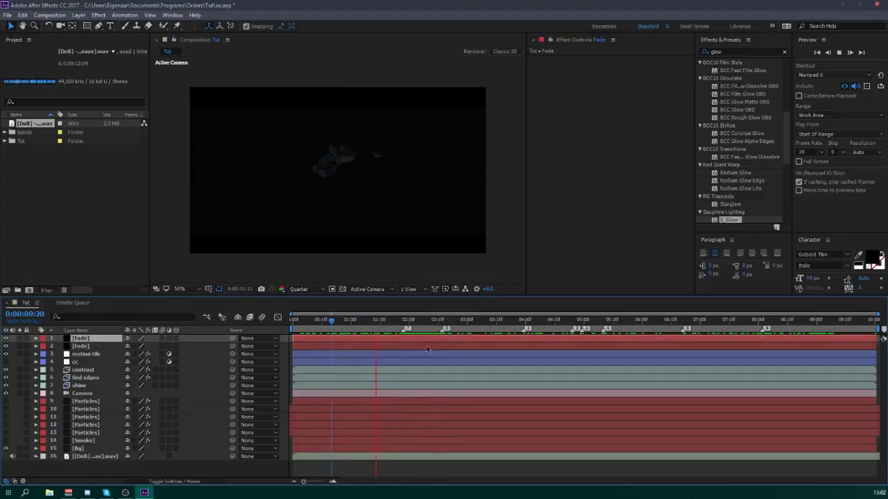
- Add an adjustment layer named edgedetect above the contrast layer and trim its start to 0:00:01:27
left_click_drag(393, 322, 404, 347)
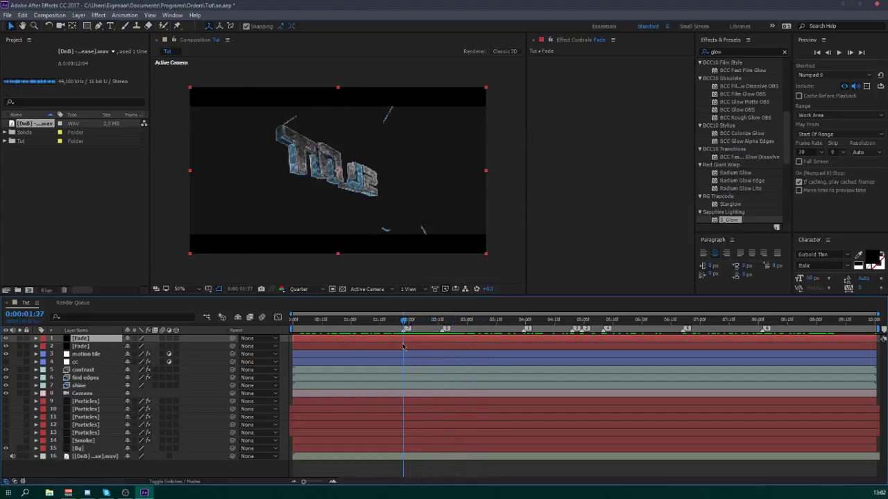
left_click(82, 370)
key("ctrl+alt+y")
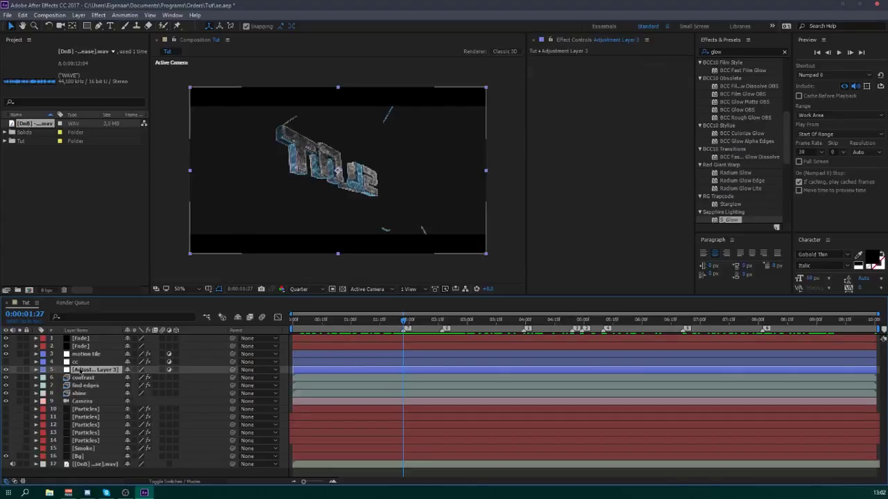
key("alt+bracketleft")
key("Return")
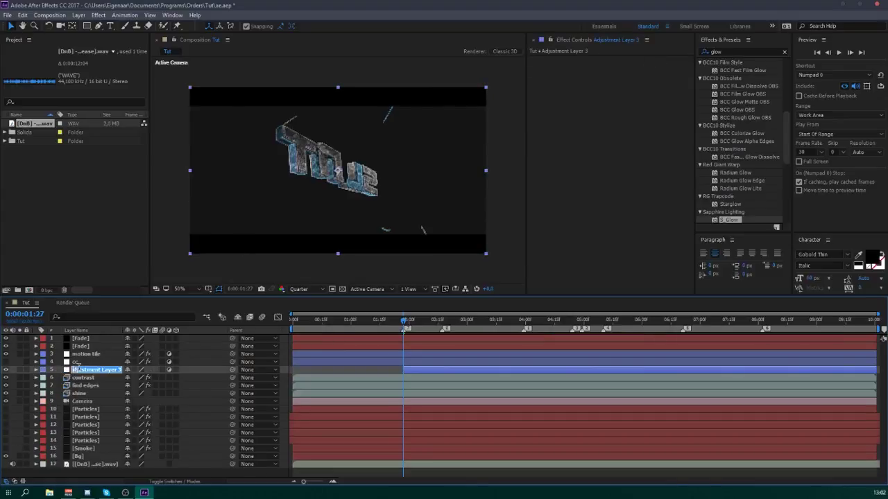
type("c")
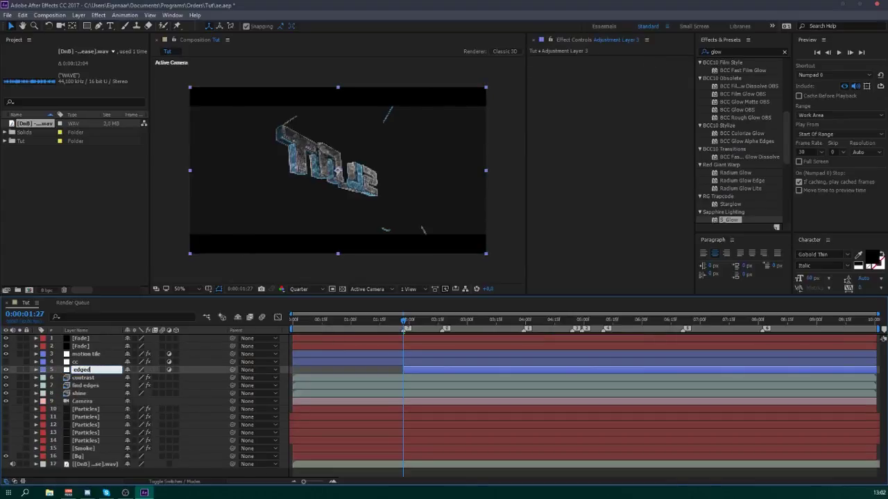
type("dgedetect")
key("Return")
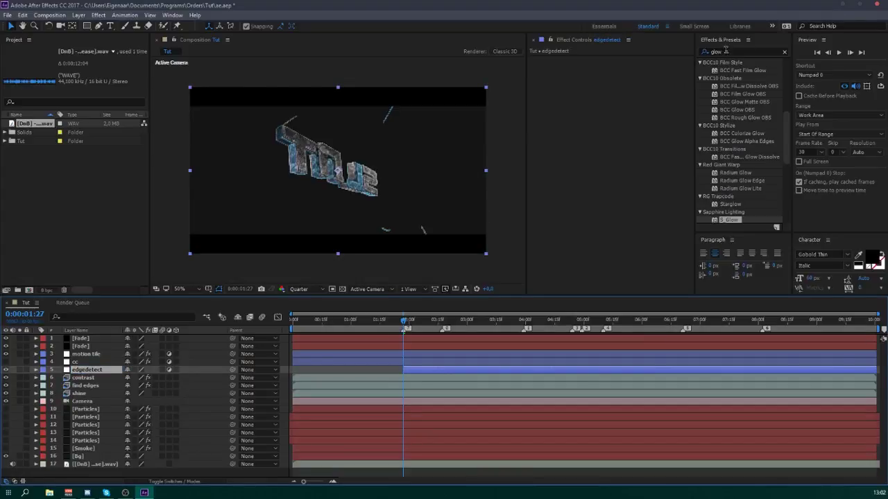
- Apply S_EdgeDetect to the edgedetect layer with Edge Smooth set to 2
left_click(725, 51)
type("edgede")
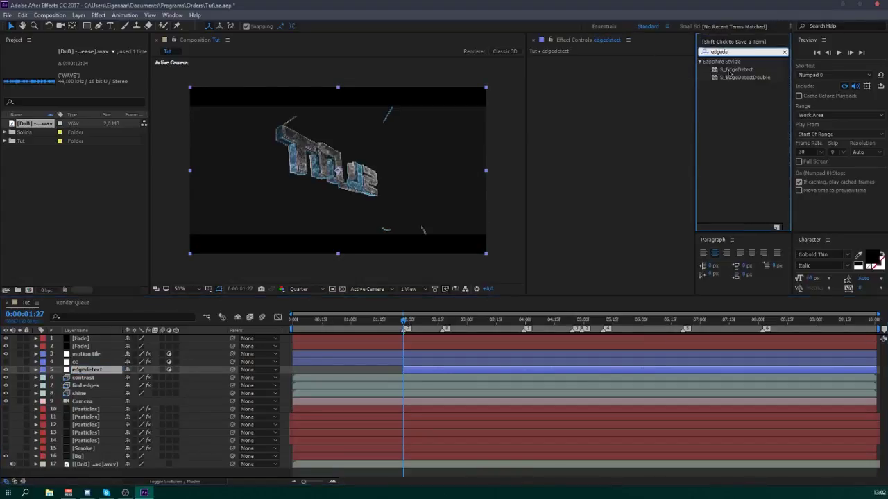
double_click(728, 70)
left_click(624, 91)
type("2")
left_click(653, 114)
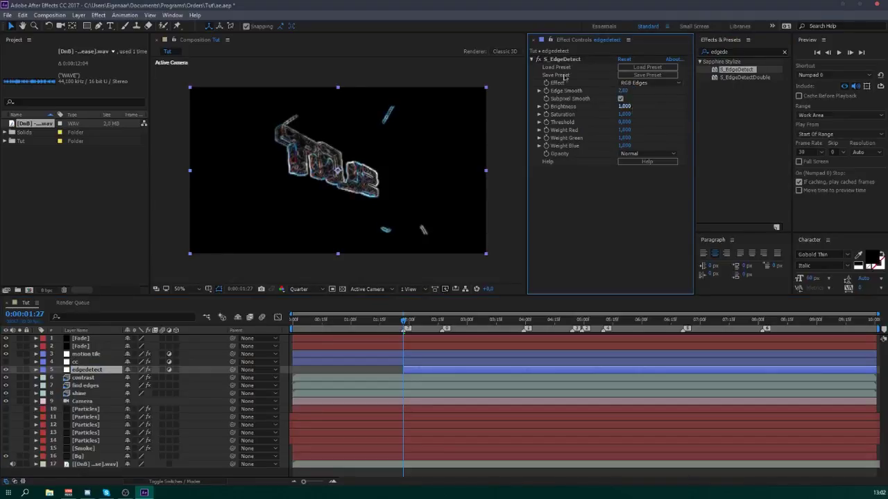
left_click(532, 61)
- Apply 4-Color Gradient to the edgedetect layer and set Color 3 to a bright blue of about RGB 0, 126, 255
left_click(736, 52)
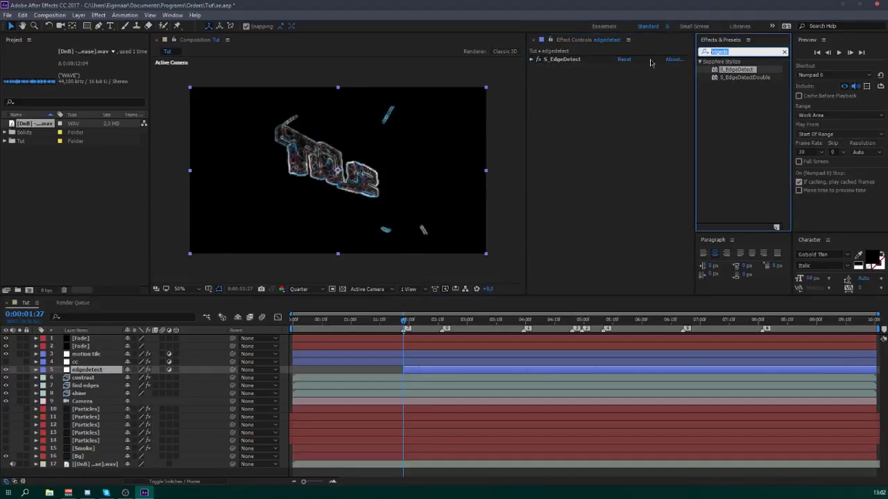
type("4-")
left_click_drag(739, 72, 607, 94)
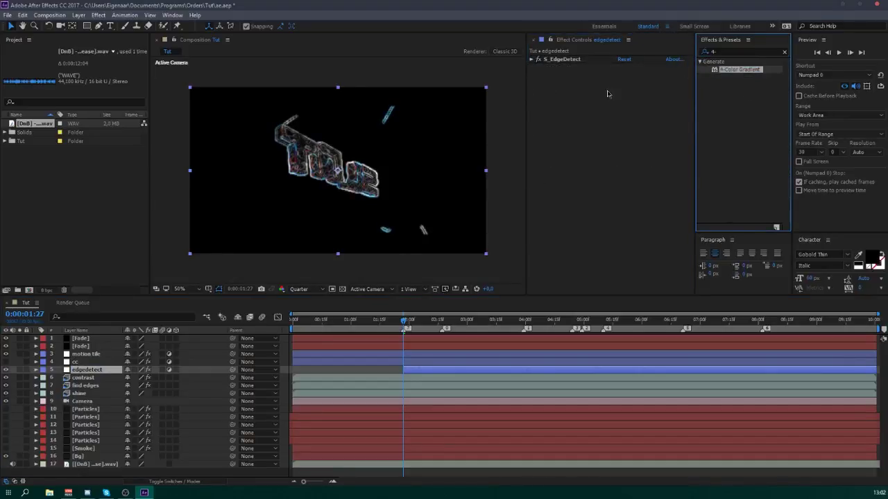
double_click(733, 70)
left_click(622, 122)
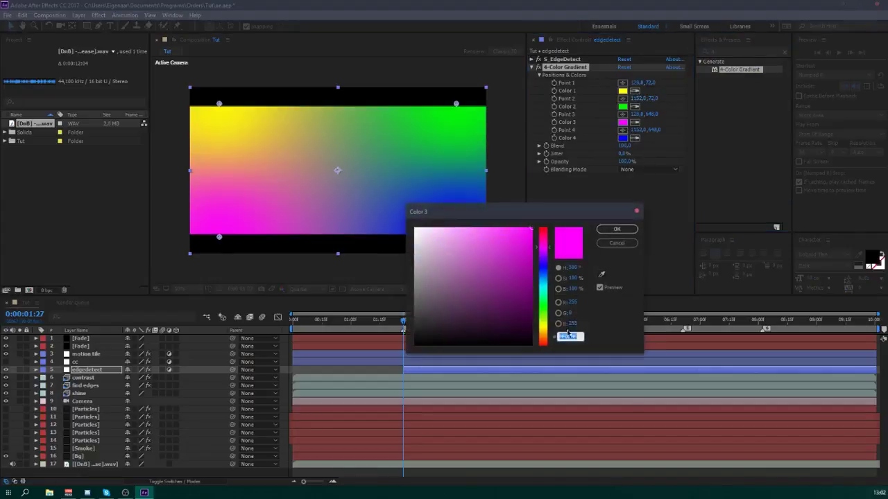
left_click_drag(552, 267, 547, 280)
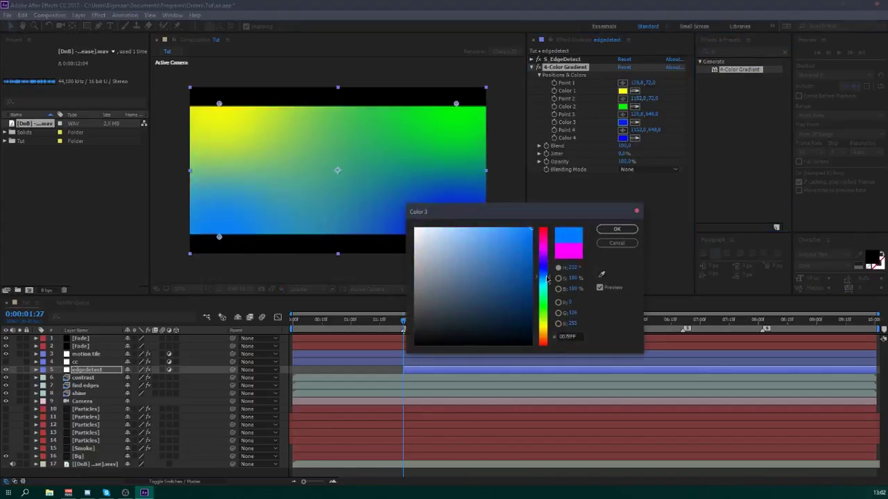
left_click(617, 229)
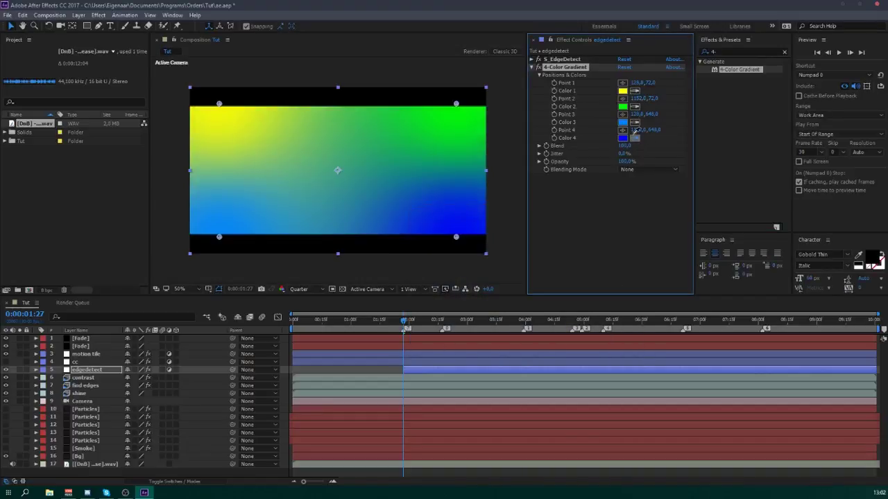
- Sample the gradient's blue Color 3 into Colors 4, 2 and 1 so all four colours match
left_click(635, 137)
left_click(622, 122)
left_click(635, 106)
left_click(634, 94)
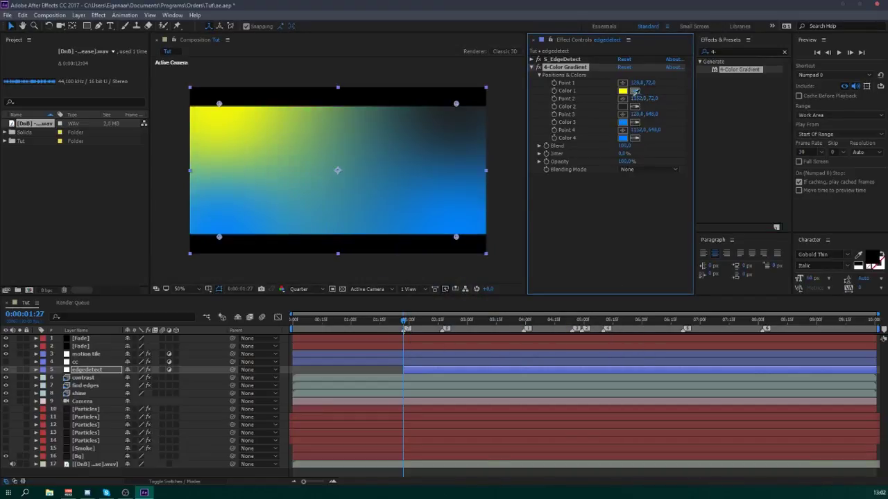
left_click(623, 122)
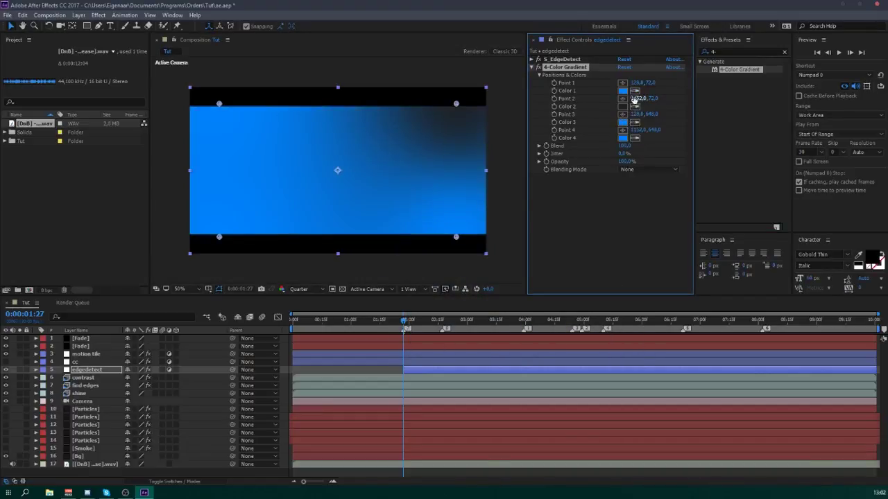
- Set the 4-Color Gradient's Blending Mode to Hue and collapse the effect
left_click(649, 169)
left_click(645, 339)
left_click(570, 242)
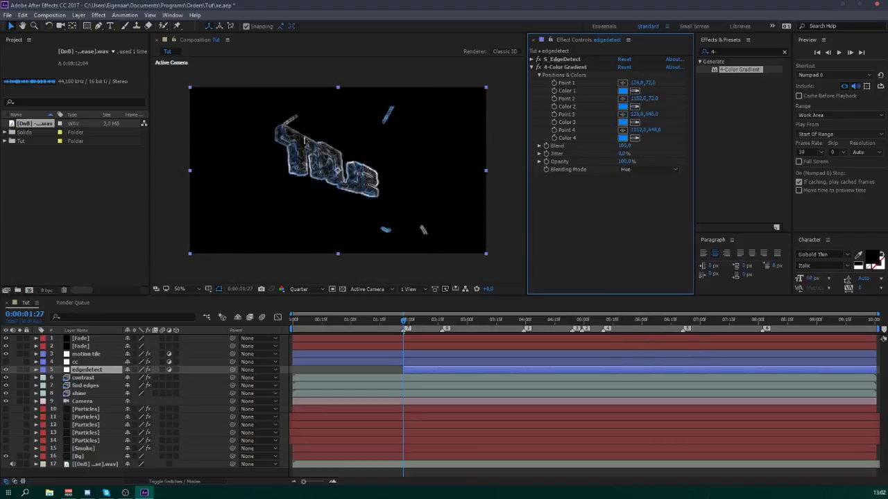
left_click(531, 67)
- Apply S_WipeCircle to edgedetect with Background set to the edgedetect layer and Transition Dir set to Wipe On from Bg
left_click(739, 52)
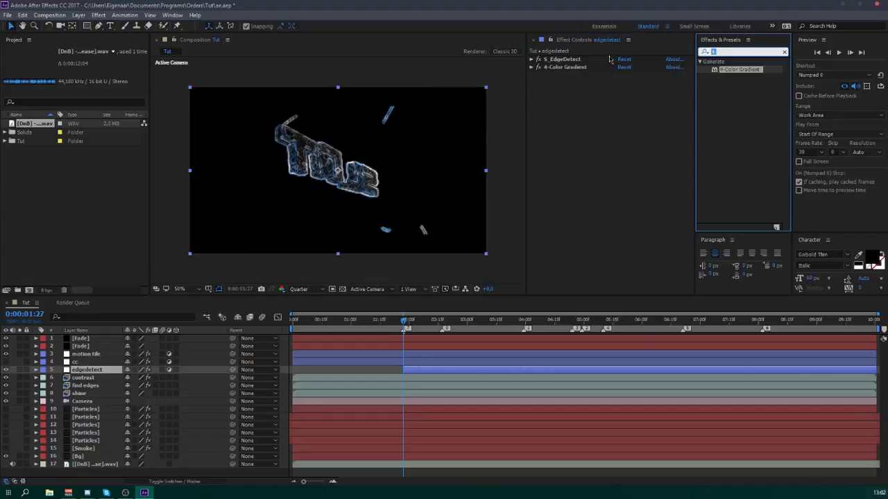
type("wipec")
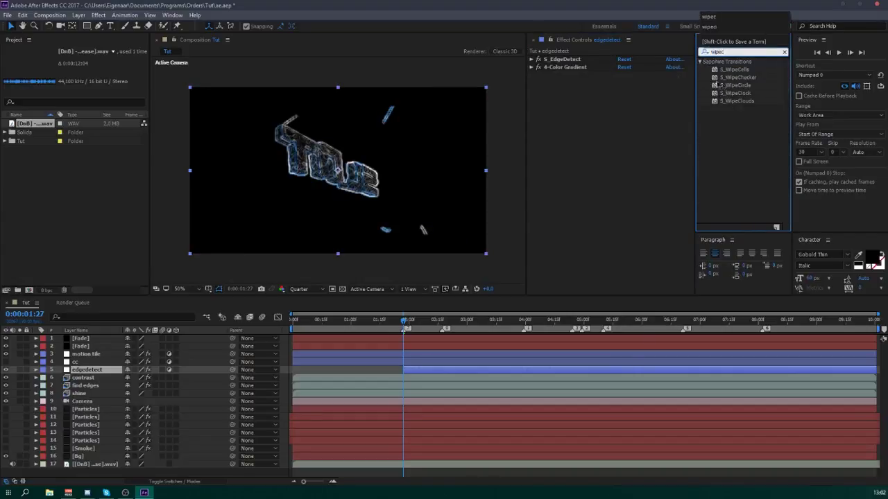
left_click_drag(716, 85, 649, 100)
left_click(648, 99)
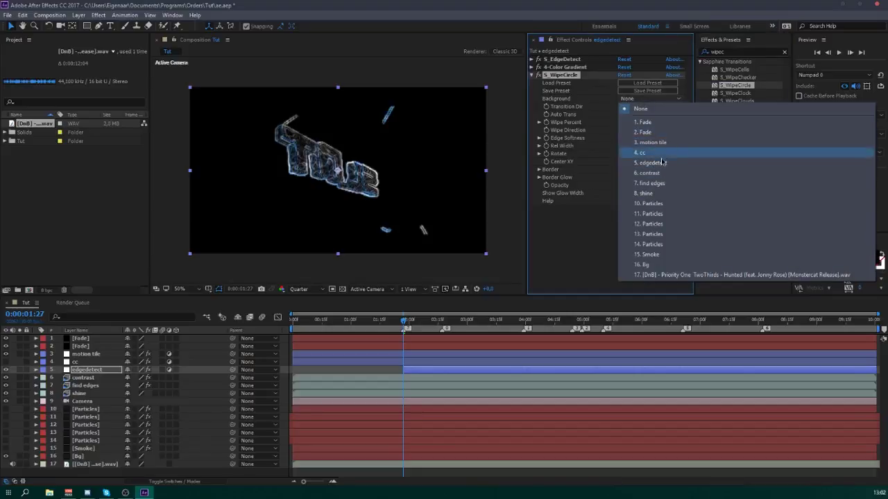
left_click(650, 163)
left_click(645, 106)
left_click(642, 122)
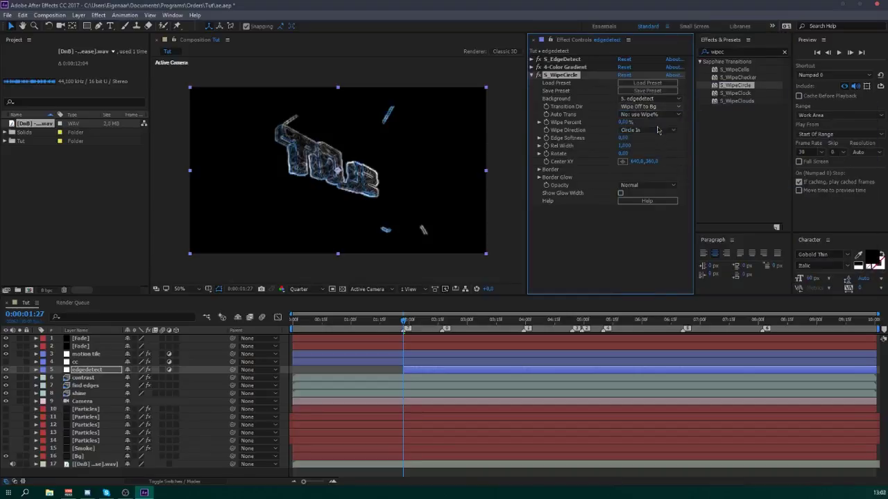
- Set S_WipeCircle's Wipe Direction to Circle Out, Wipe Percent to 32% and Edge Softness to 30
left_click(631, 131)
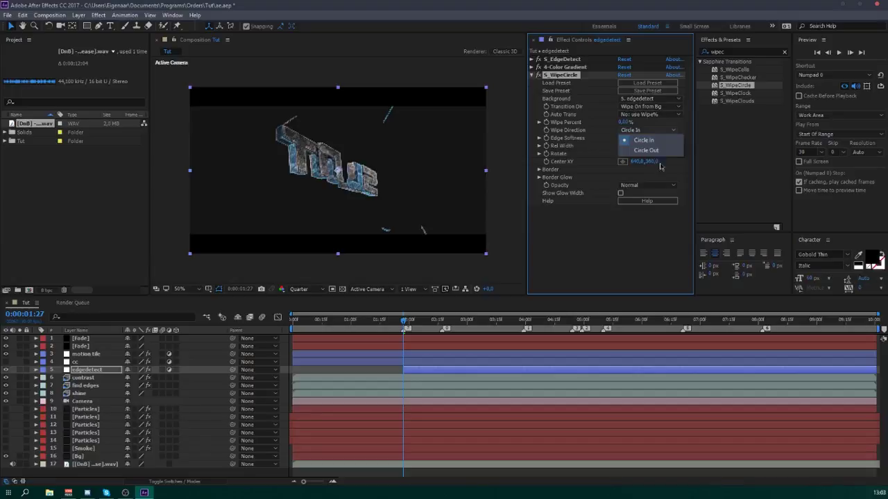
left_click(634, 149)
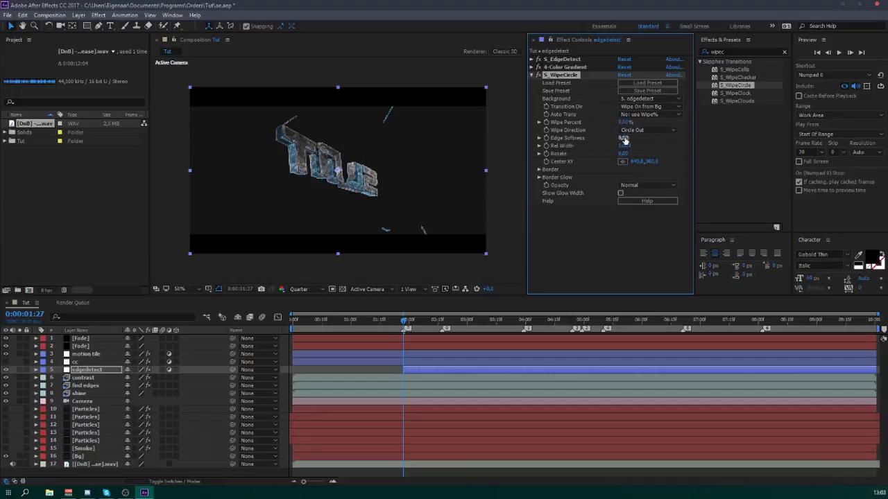
left_click(650, 150)
left_click_drag(625, 122, 638, 122)
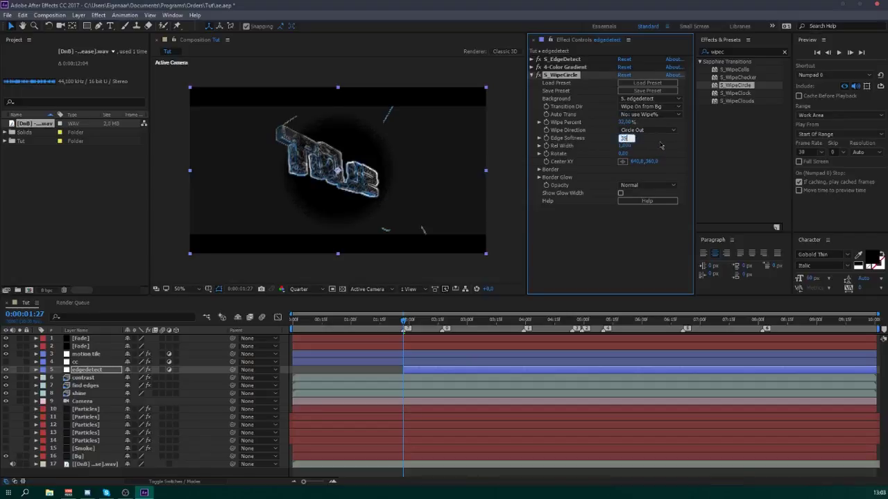
key("Return")
- Show the cc layer at Full preview resolution and lower S_WipeCircle's Edge Softness to 14
left_click(6, 362)
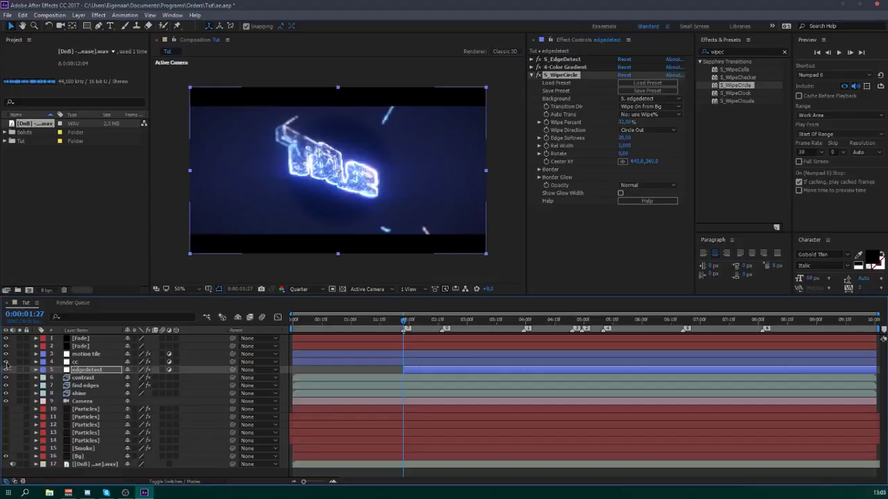
left_click(7, 361)
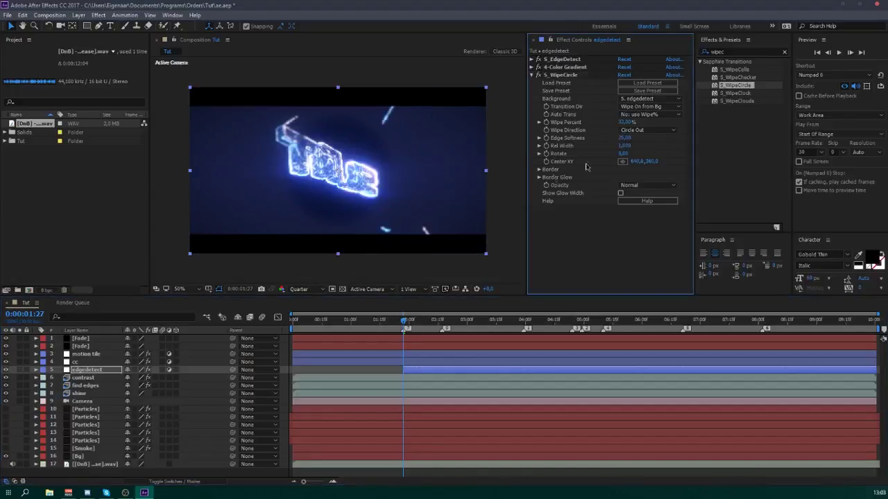
left_click(299, 289)
left_click(311, 313)
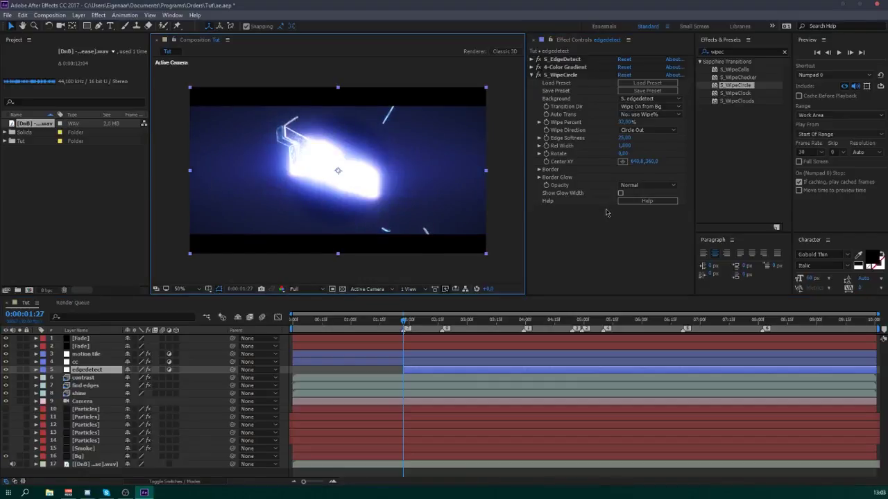
left_click_drag(626, 141, 631, 144)
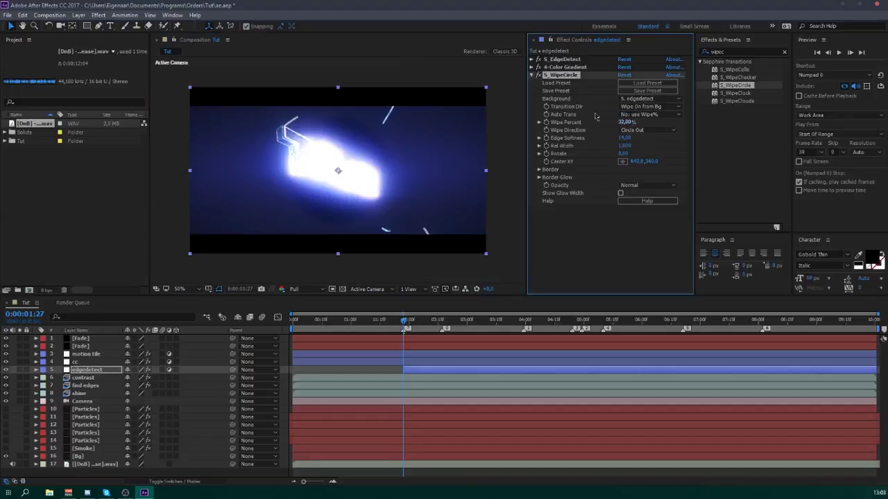
- Set S_EdgeDetect's Brightness to 0.5 and collapse the effect
left_click(532, 60)
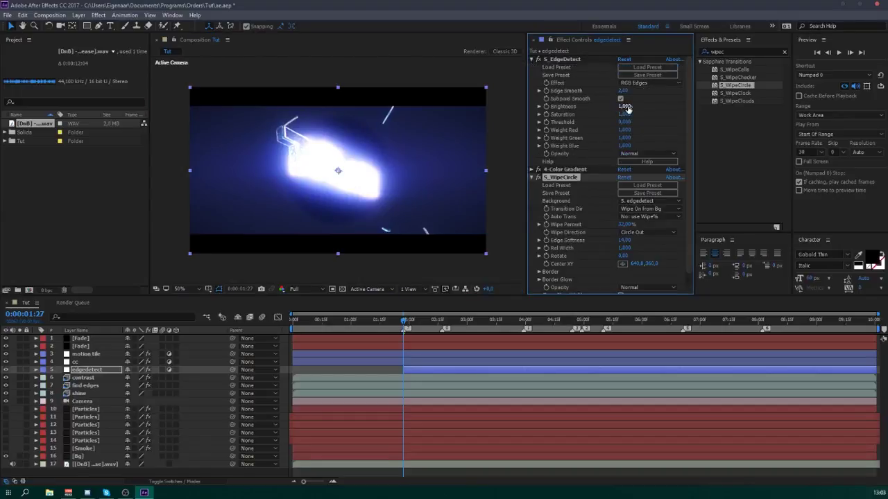
key("Return")
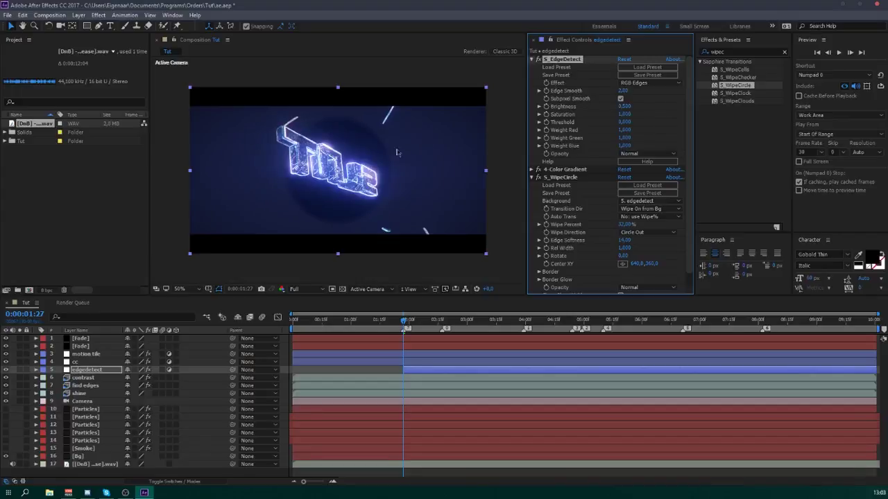
left_click(532, 60)
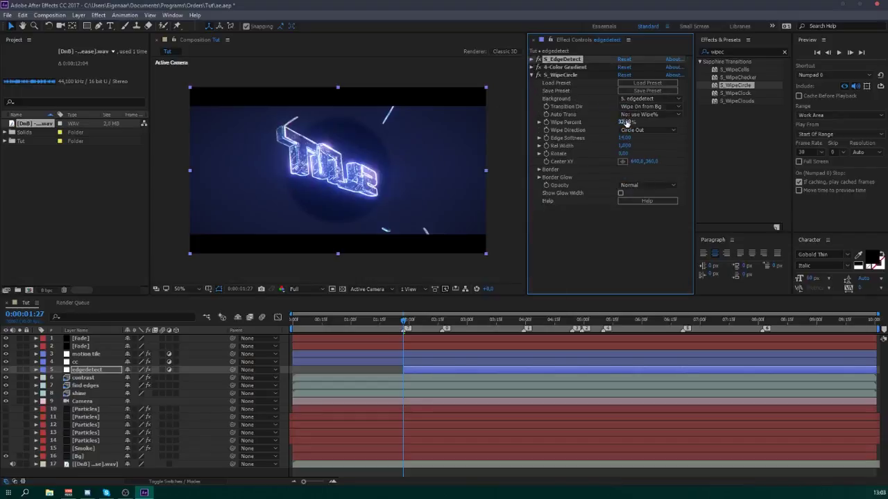
- Return the preview to Quarter resolution and keyframe Wipe Percent from 0% at 0:00:01:27 to 100% at 0:00:02:10
left_click(294, 289)
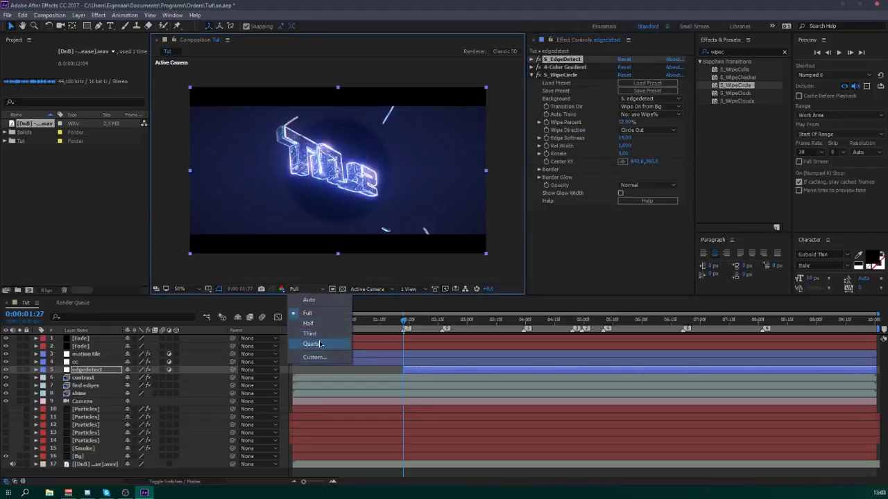
left_click(305, 345)
left_click_drag(626, 124, 607, 124)
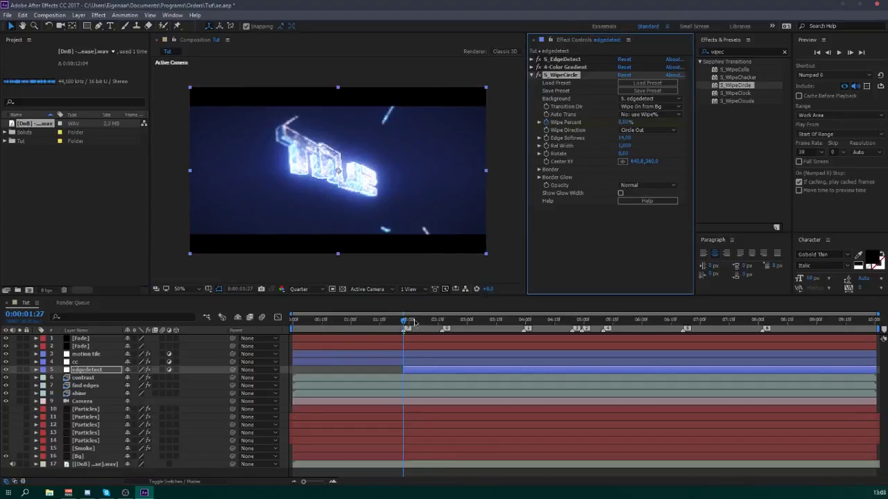
left_click_drag(414, 321, 428, 321)
left_click_drag(627, 122, 714, 122)
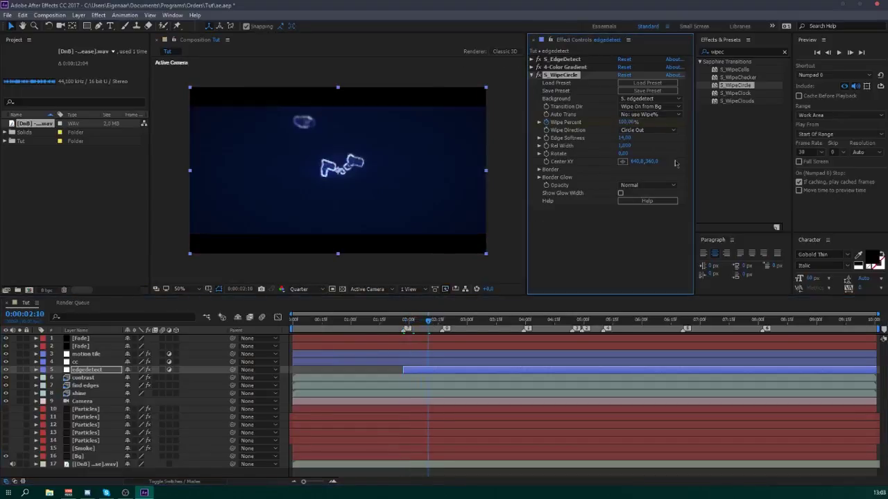
- Split the edgedetect layer at 0:00:02:17, delete the part after it, and preview the composition
left_click(443, 321)
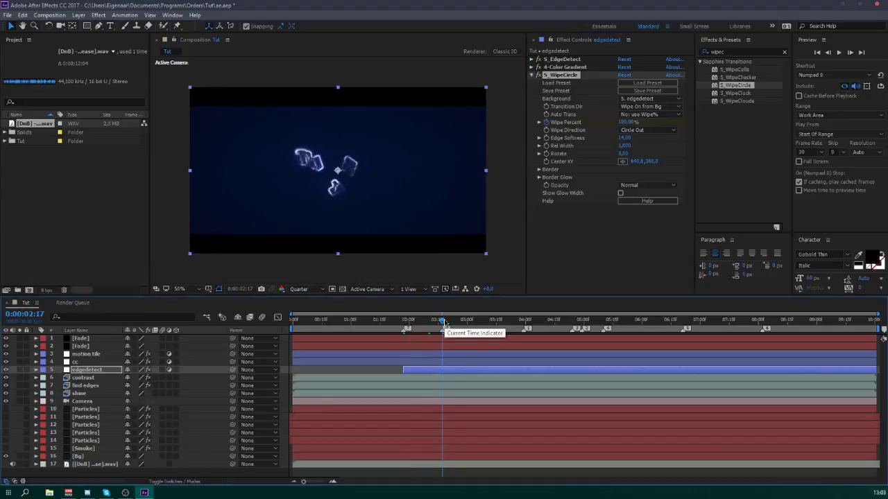
key("ctrl+shift+d")
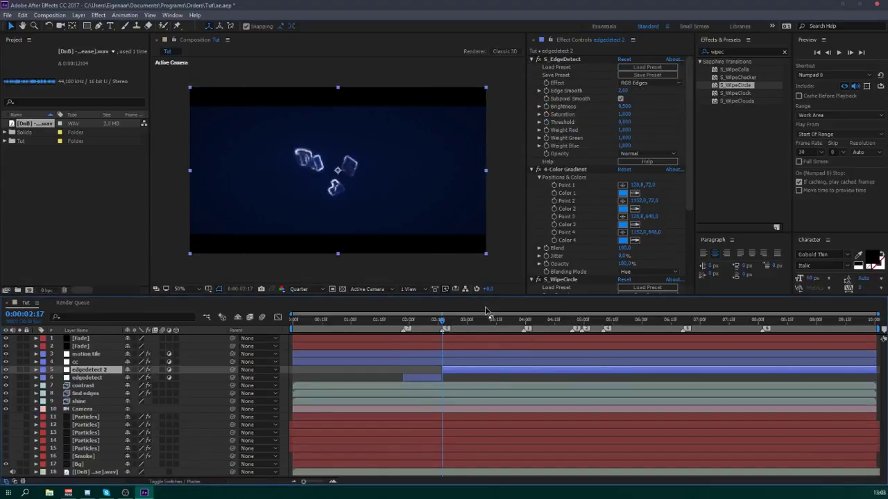
key("Delete")
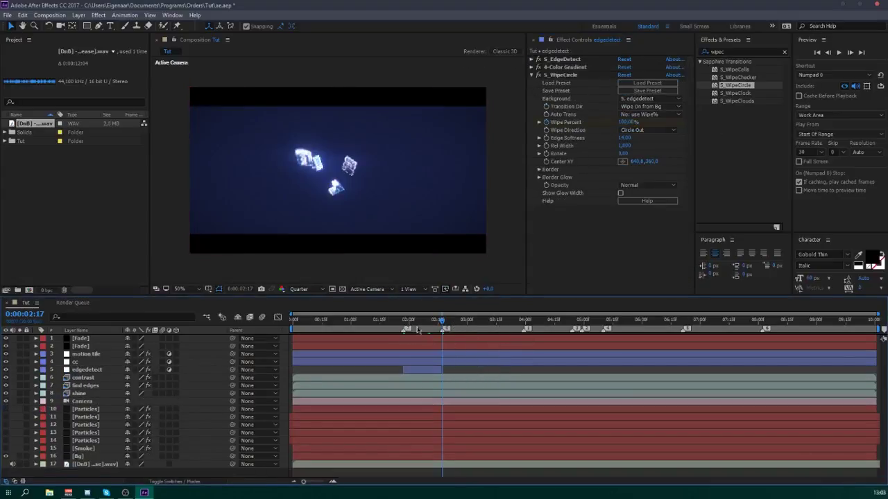
key("space")
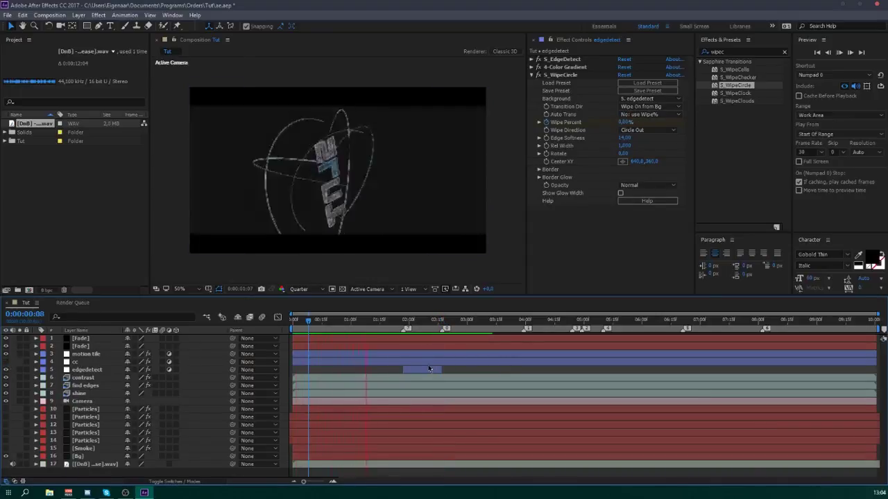
key("space")
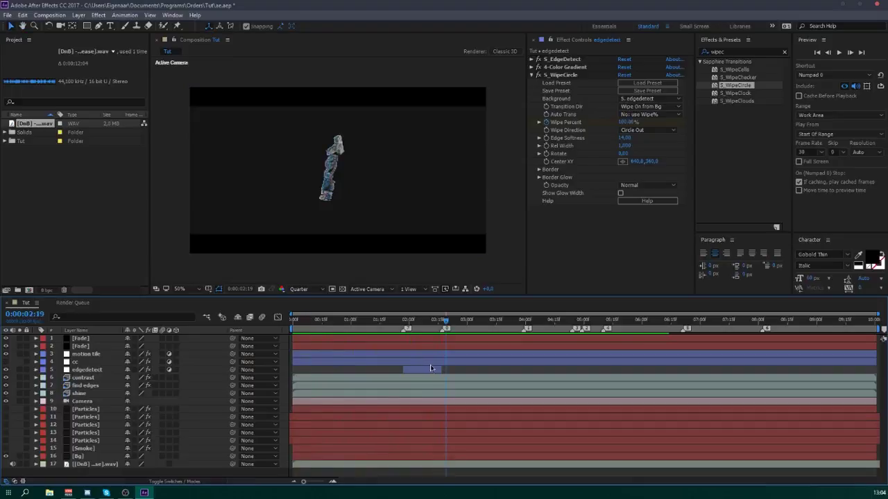
- Reveal edgedetect's keyframes and apply Easy Ease to both Wipe Percent keyframes
left_click(429, 370)
key("u")
left_click_drag(385, 382, 452, 391)
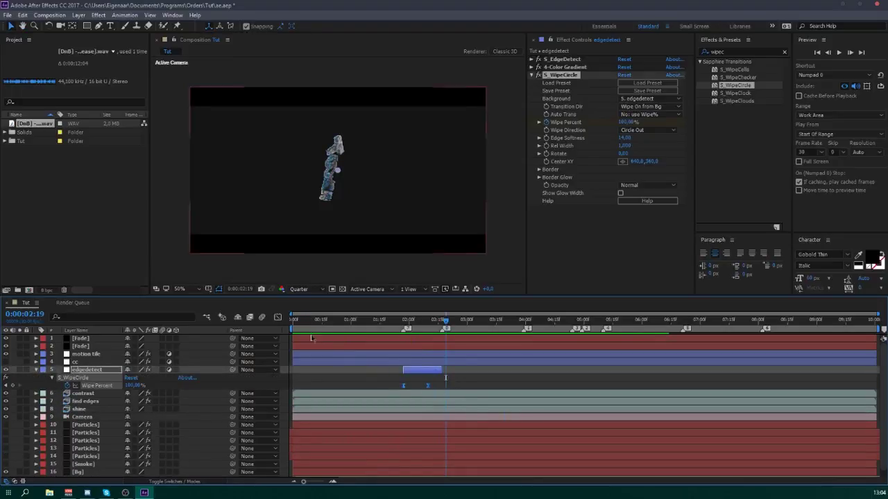
- Reshape the Wipe Percent speed graph so the speed peaks close to the second keyframe, and preview the wipe
left_click(278, 317)
right_click(383, 371)
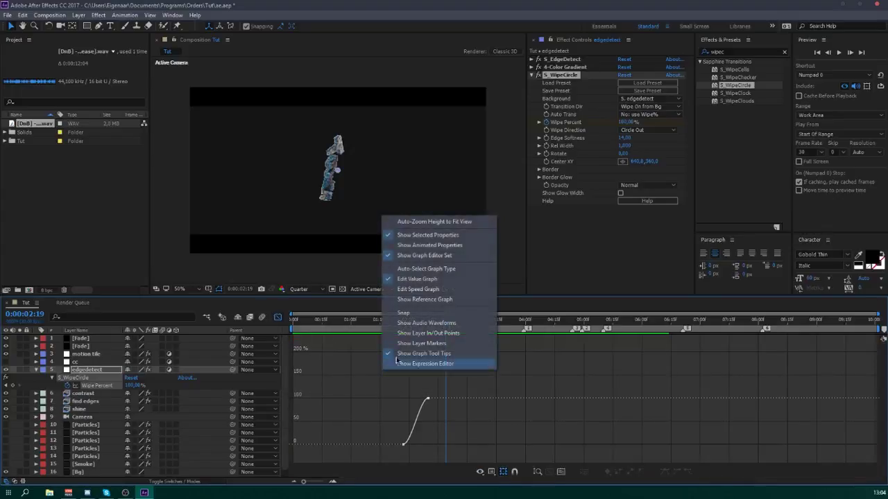
left_click(427, 289)
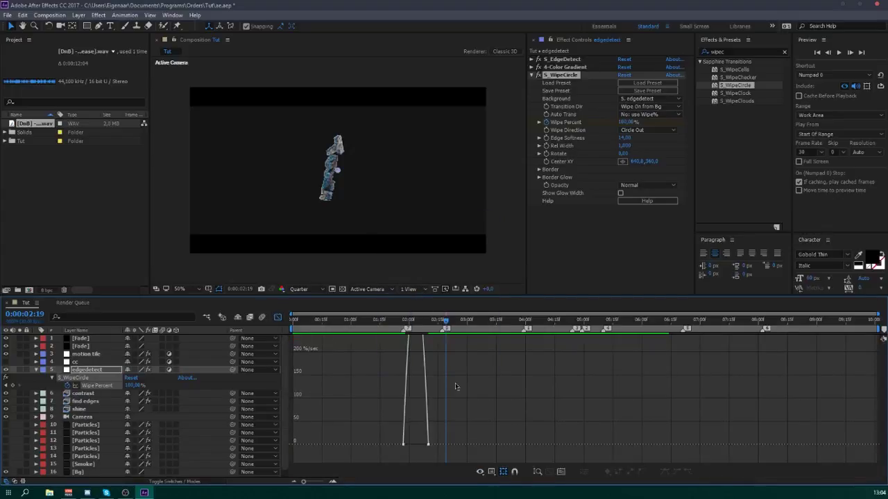
left_click(404, 443)
left_click_drag(404, 444, 422, 447)
right_click(366, 389)
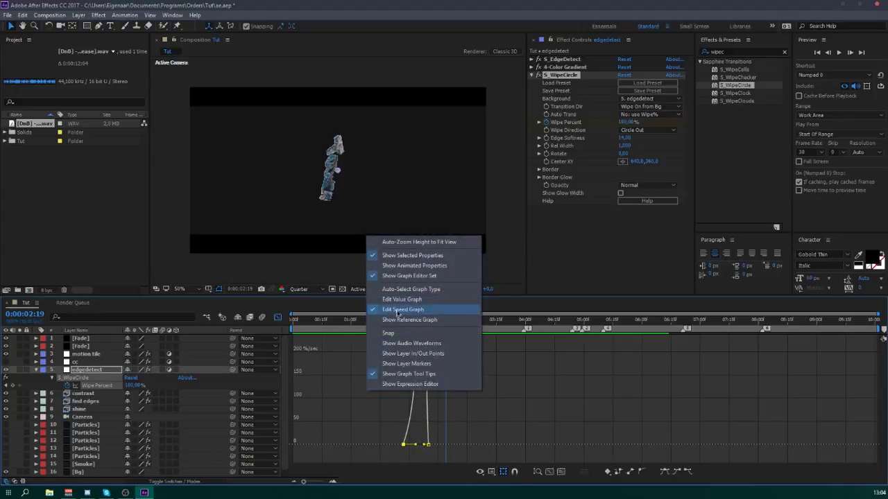
left_click(277, 318)
left_click_drag(445, 321, 428, 336)
key("space")
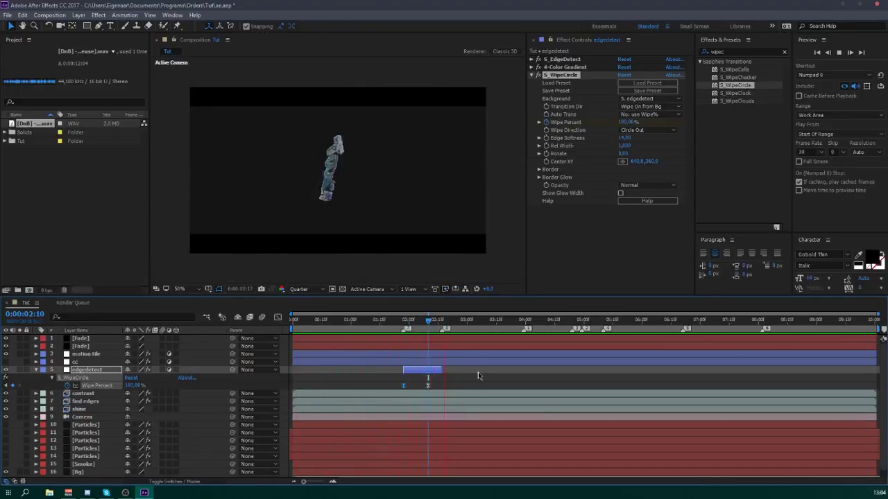
- Move both Wipe Percent keyframes on edgedetect a few frames later and preview the wipe timing
key("space")
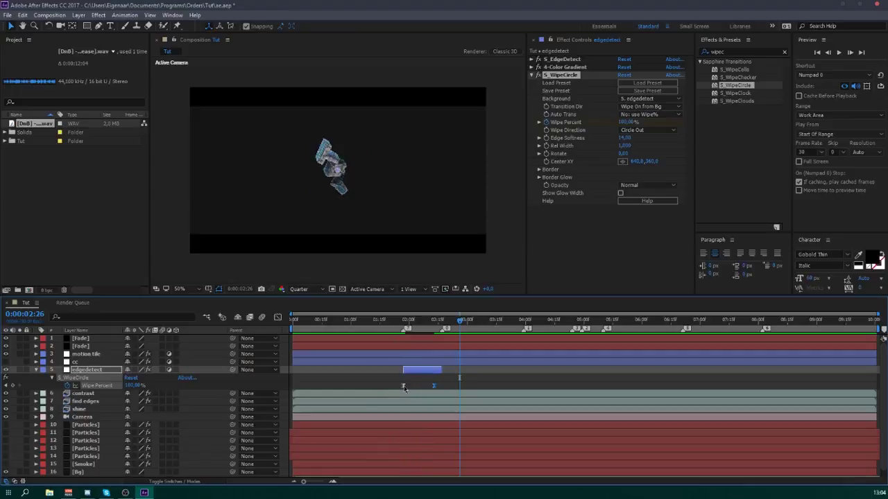
key("space")
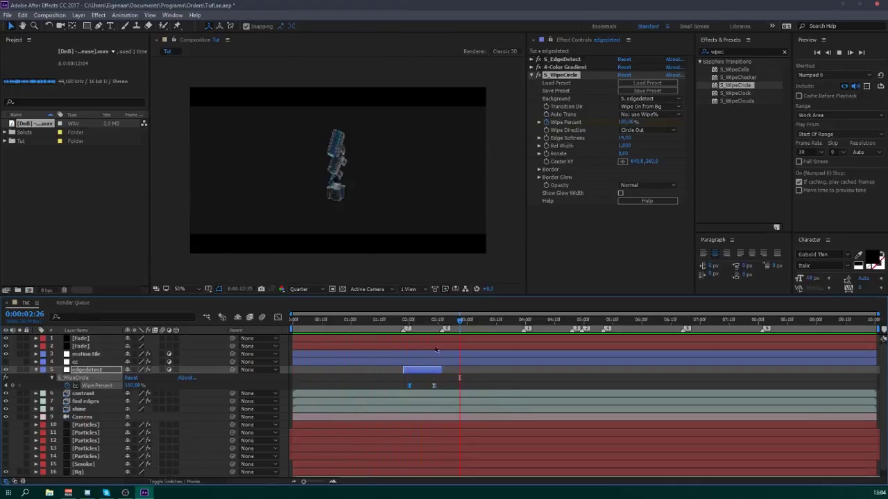
key("space")
- Reshape the Wipe Percent speed graph so the speed peaks midway between the two keyframes, and return to 0:00:01:27
left_click(278, 317)
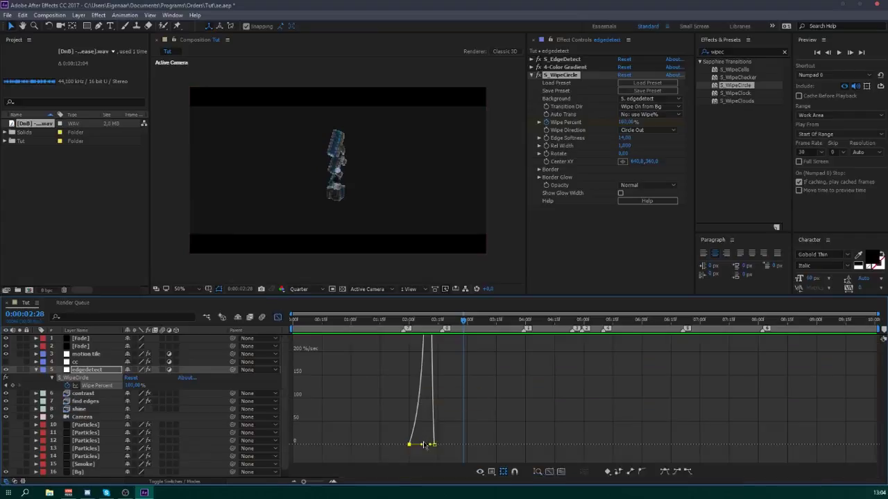
left_click_drag(422, 444, 412, 446)
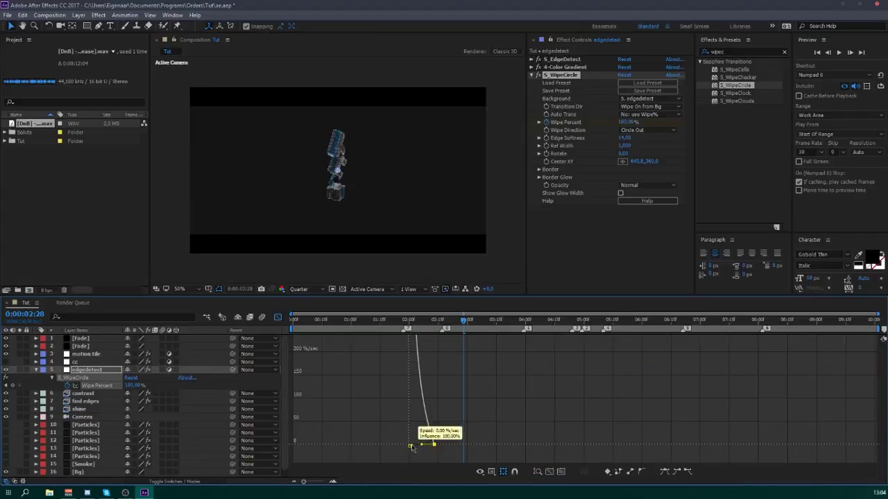
left_click_drag(392, 320, 416, 338)
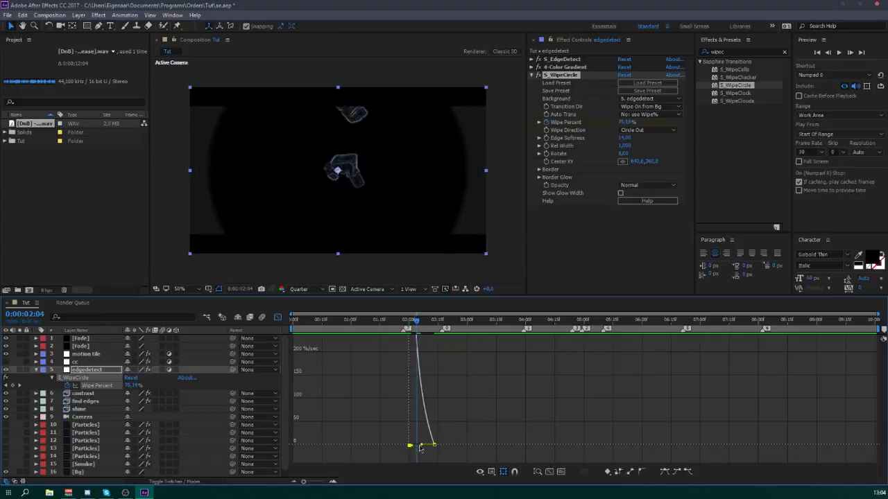
left_click_drag(412, 445, 427, 447)
left_click(404, 324)
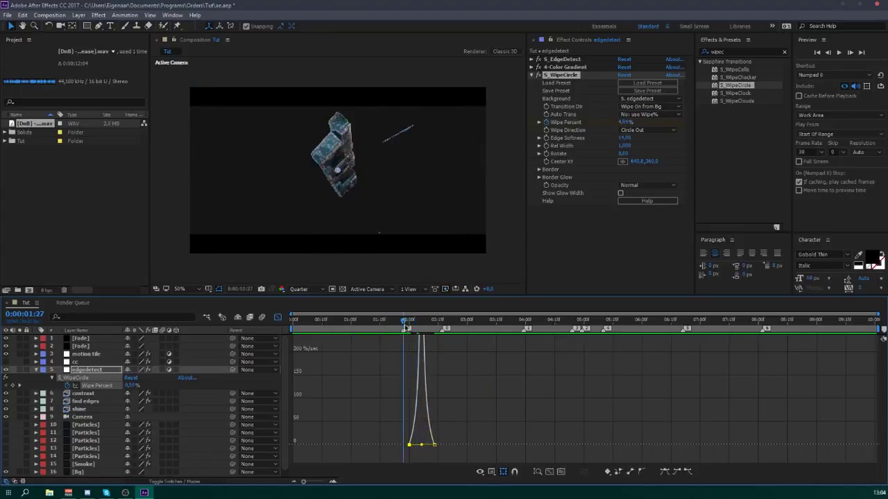
- Preview the edgedetect layer's circle wipe from about 0:00:01:16
left_click_drag(406, 326, 384, 348)
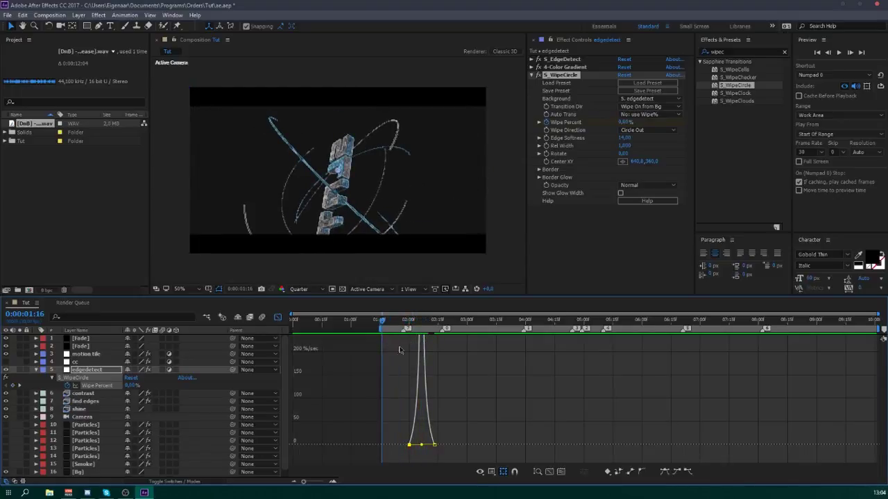
key("space")
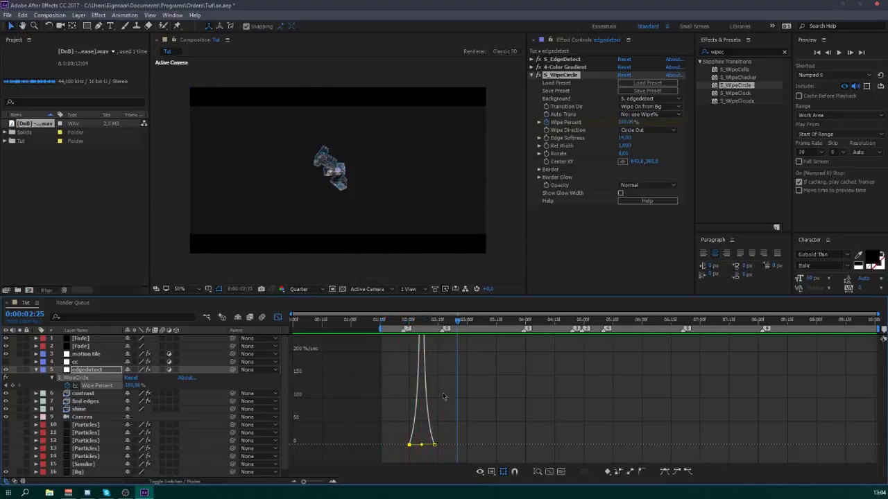
key("space")
- Edit Wipe Percent in the value graph, adjusting both keyframe handles into a gentle S-curve between 0 and 100%
right_click(383, 385)
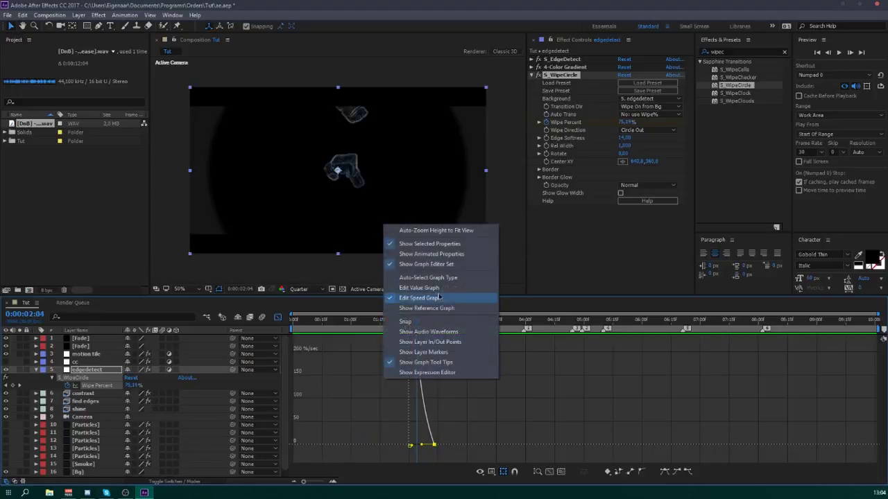
left_click(445, 288)
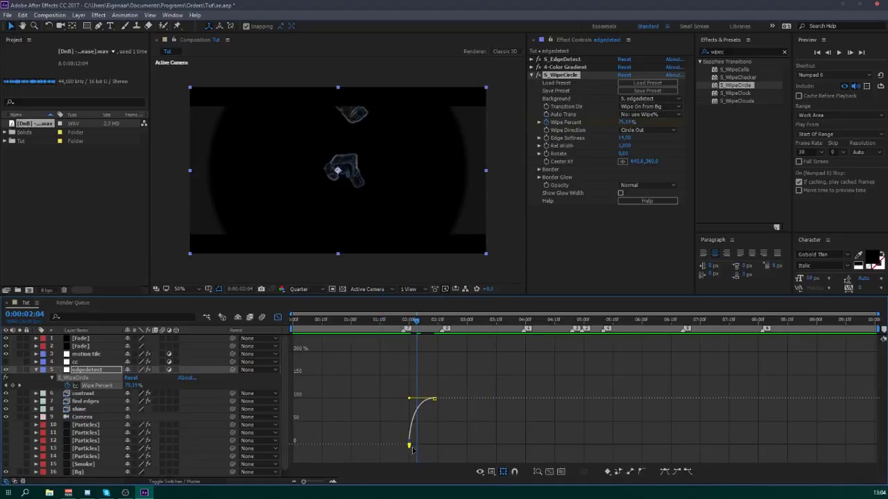
left_click_drag(412, 448, 437, 449)
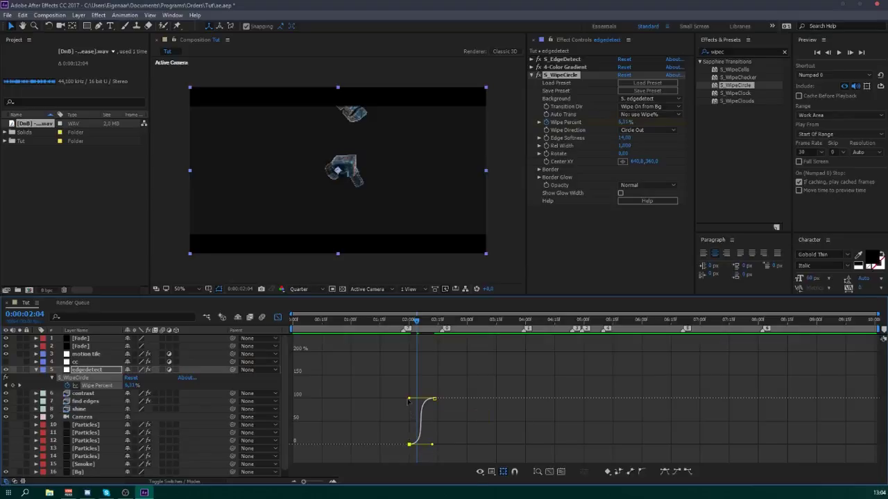
left_click_drag(409, 398, 419, 404)
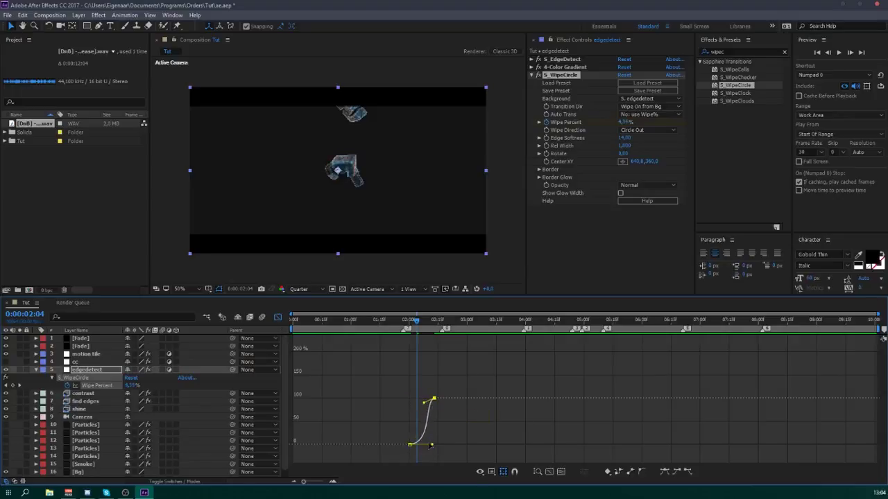
left_click_drag(431, 444, 424, 440)
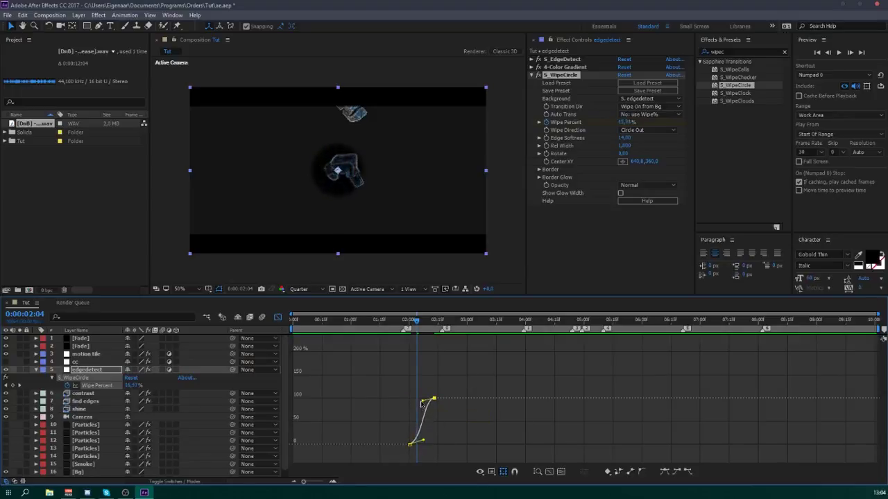
left_click_drag(421, 402, 421, 400)
left_click(455, 441)
- Preview the adjusted wipe, leave the Graph Editor and save the project with the edgedetect layer collapsed
key("space")
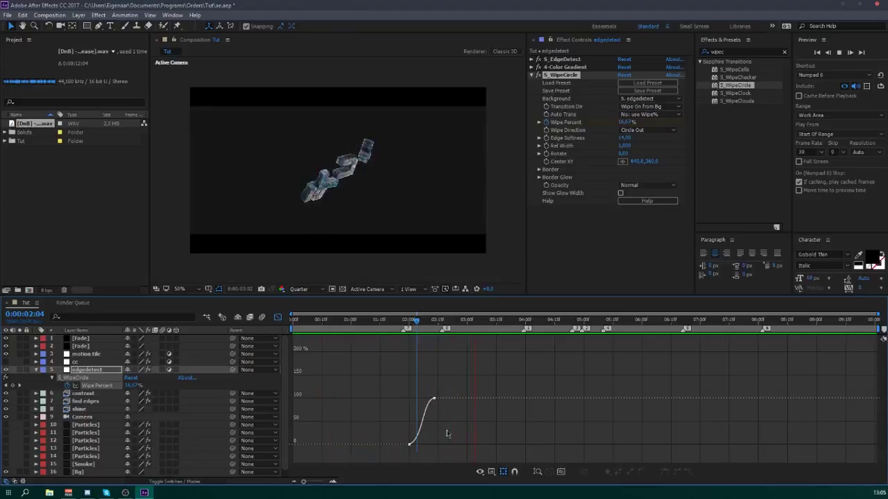
key("space")
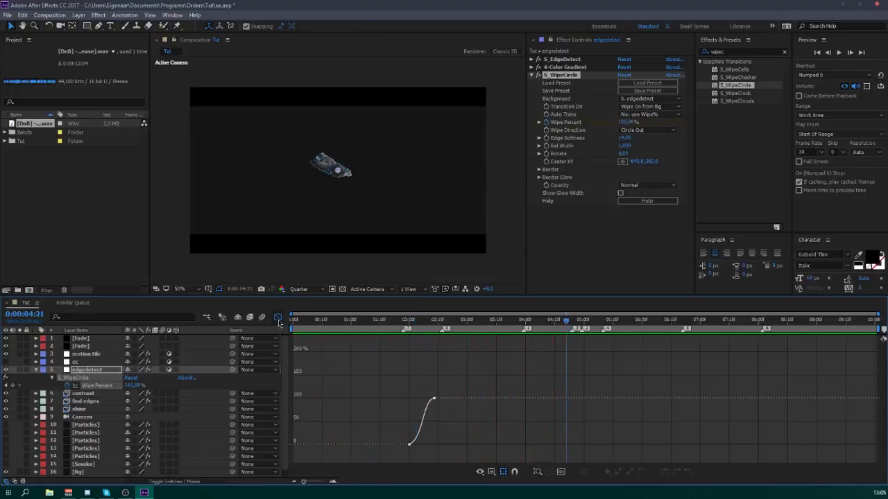
left_click(278, 319)
key("space")
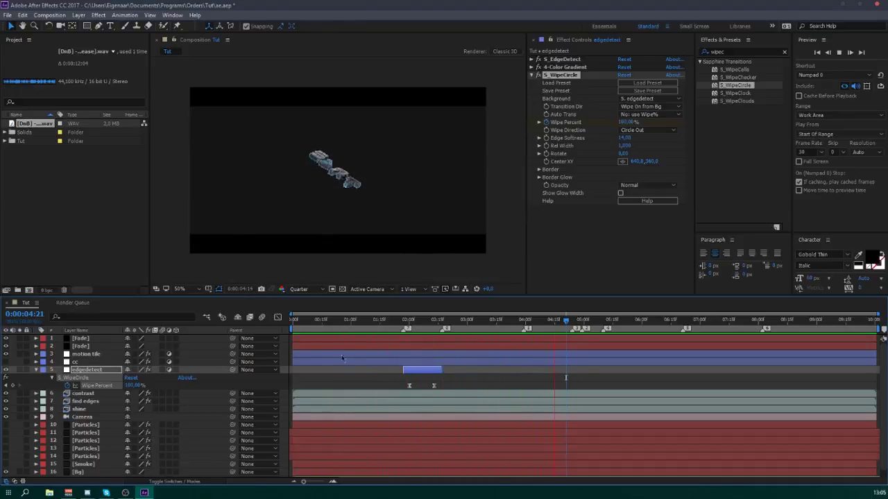
key("ctrl+s")
left_click(36, 370)
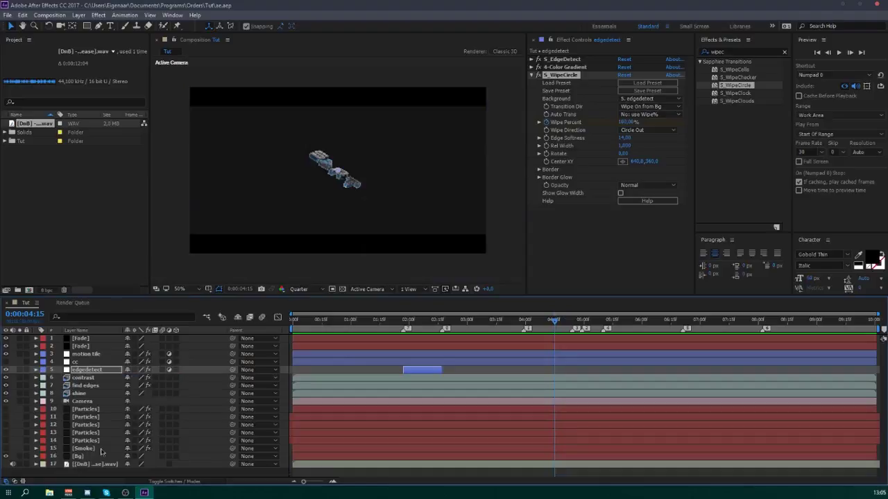
- Fade in the audio layer by keyframing Audio Levels at -45 dB at 0:00:00:00 and 0 dB at 0:00:01:17
left_click(90, 464)
key("l")
left_click(293, 322)
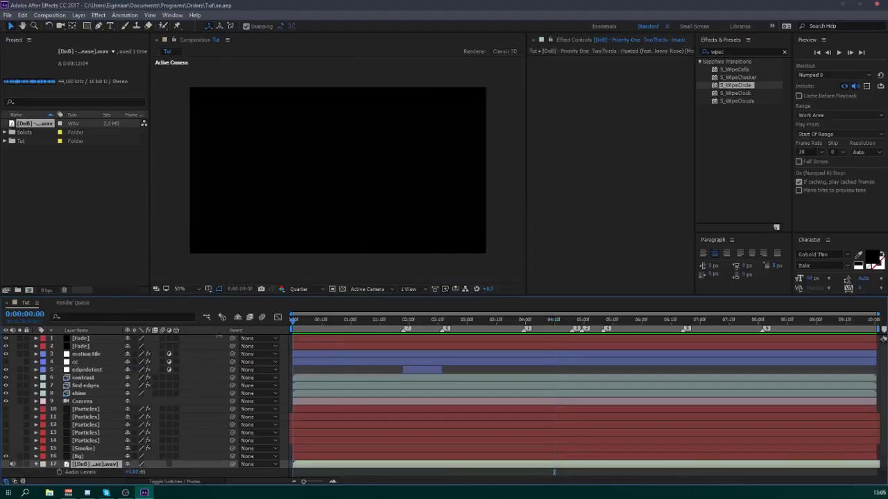
scroll(67, 458, "down", 1)
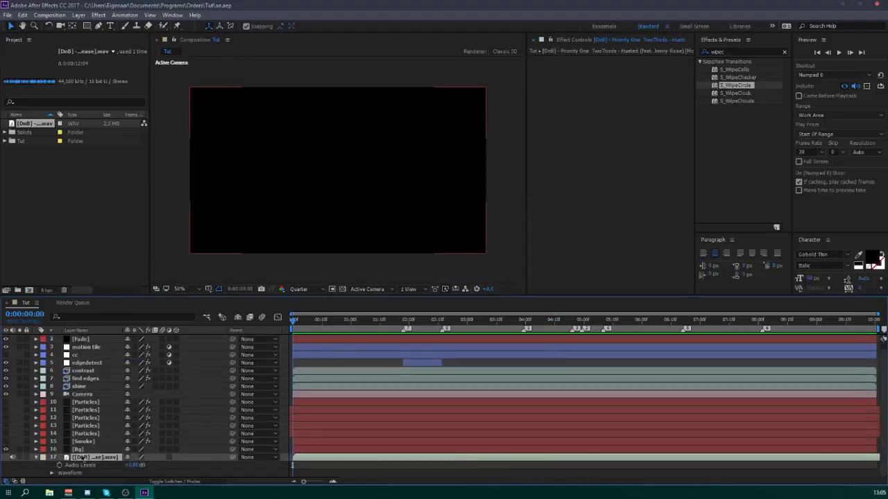
left_click(131, 464)
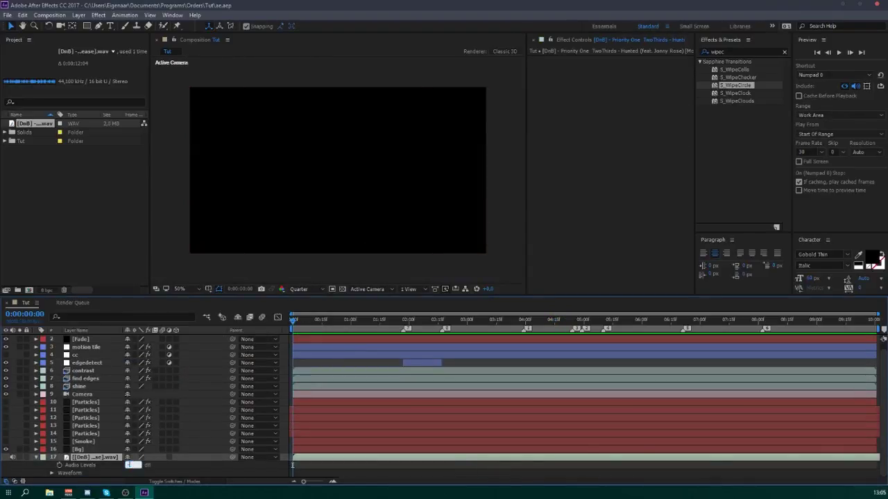
left_click_drag(132, 464, 54, 464)
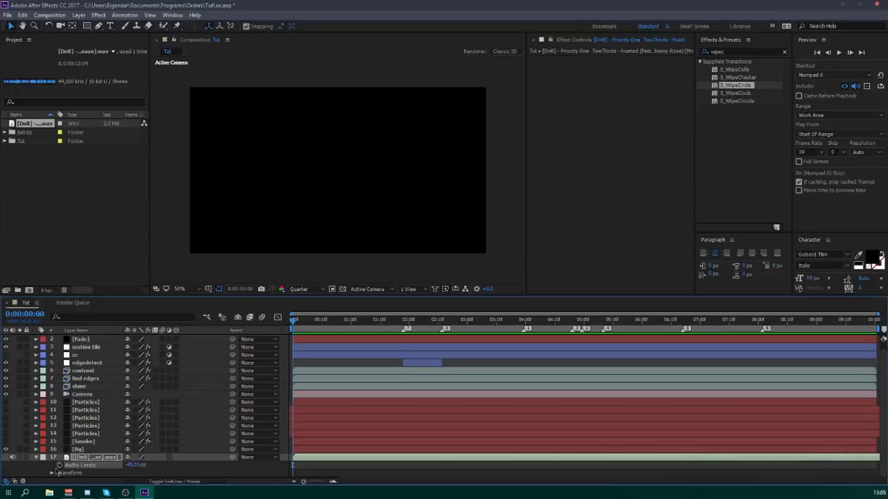
left_click(383, 320)
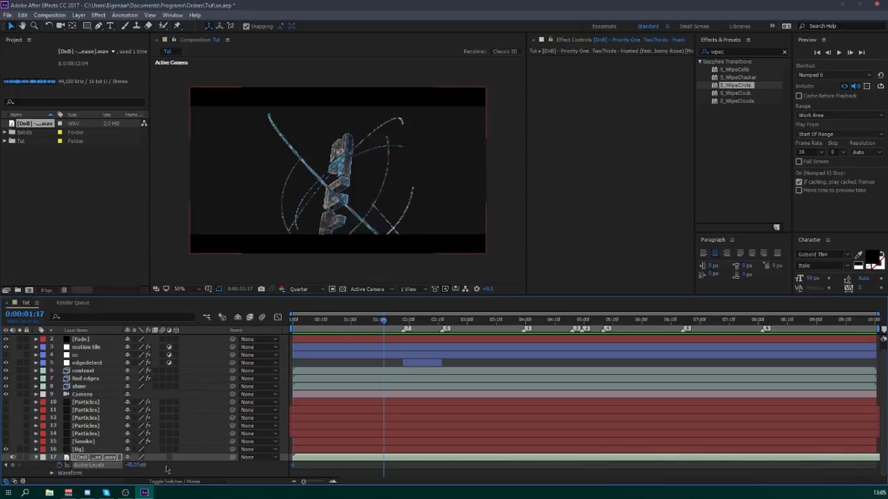
type("0")
left_click(208, 463)
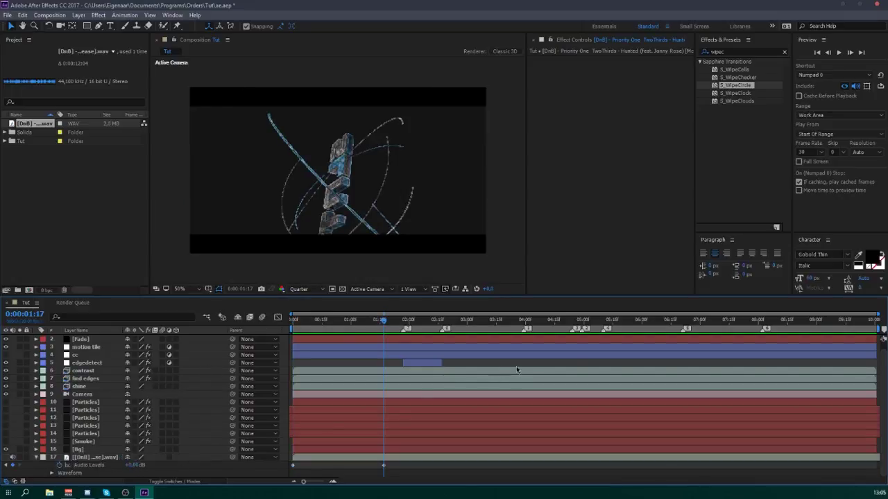
- Fade out the audio with a 0 dB keyframe at 0:00:09:05 and a copy of the first -45 dB keyframe at 0:00:10:00
left_click(826, 321)
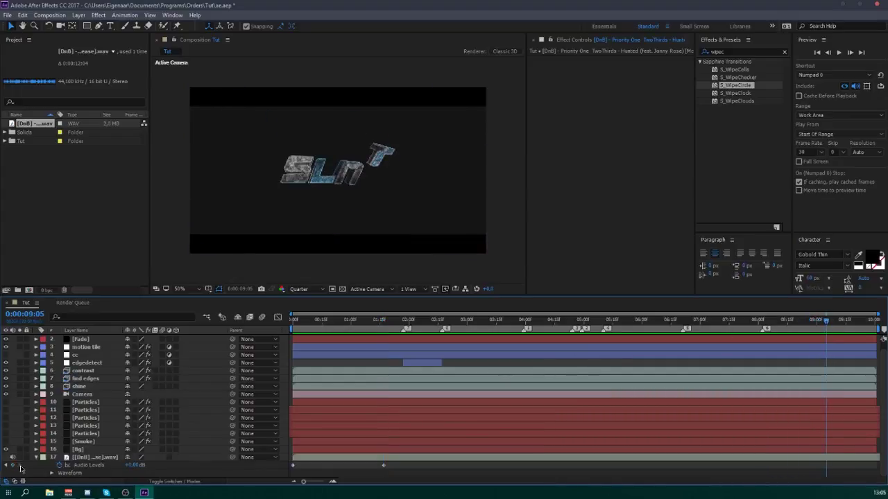
left_click(15, 465)
key("End")
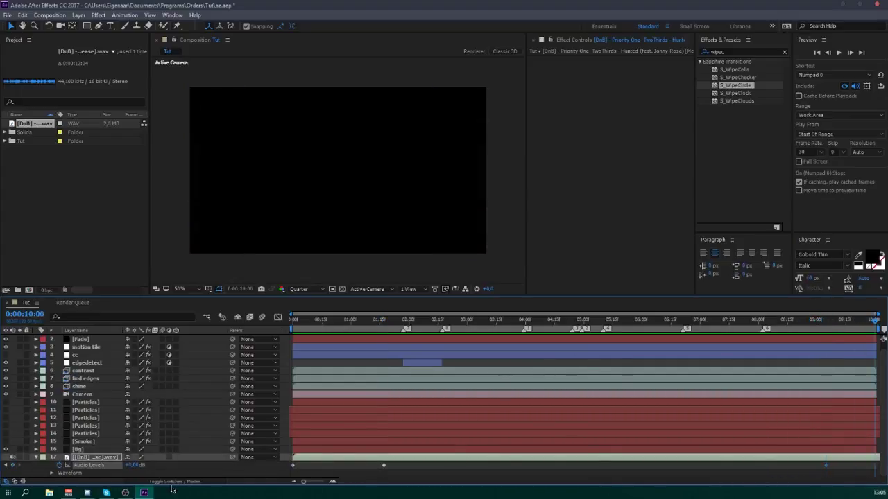
left_click(289, 470)
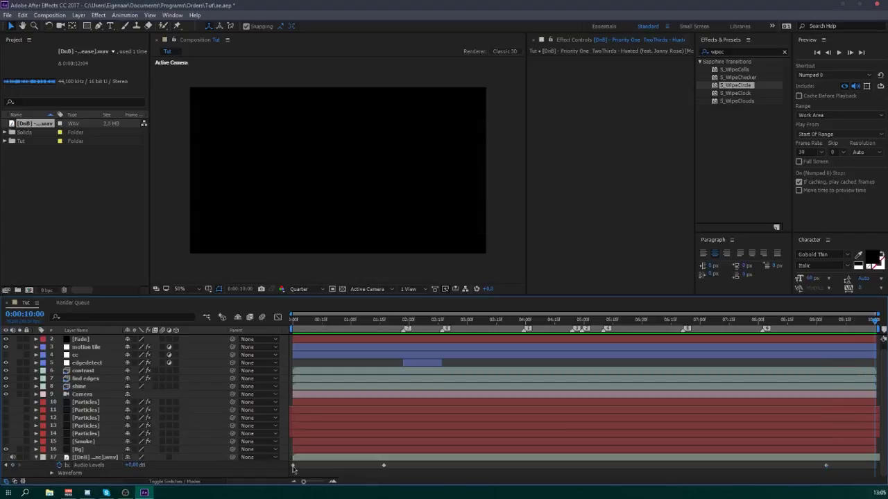
left_click(293, 465)
key("ctrl+c")
key("ctrl+v")
left_click(409, 470)
- Apply the Bass & Treble audio effect to the audio layer
right_click(92, 458)
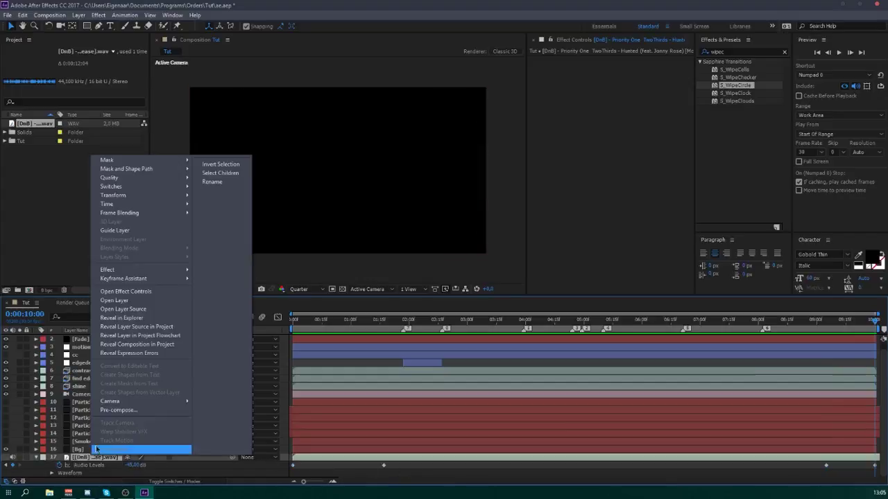
mouse_move(171, 271)
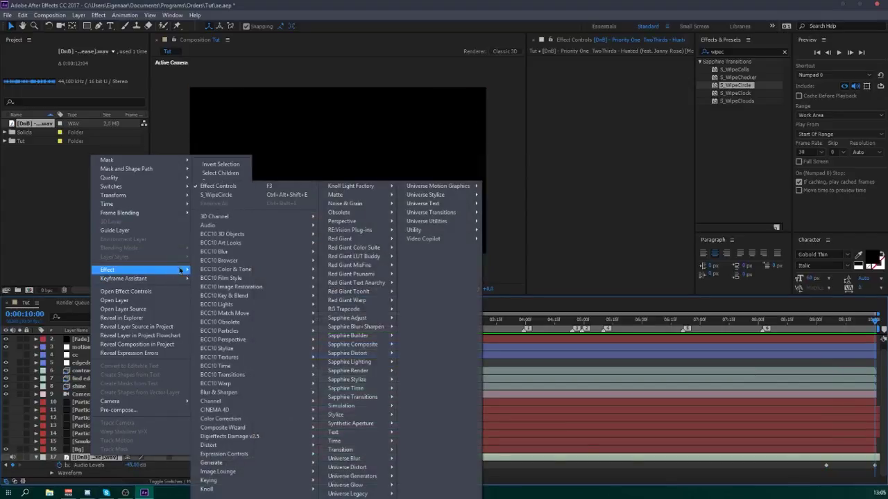
mouse_move(292, 226)
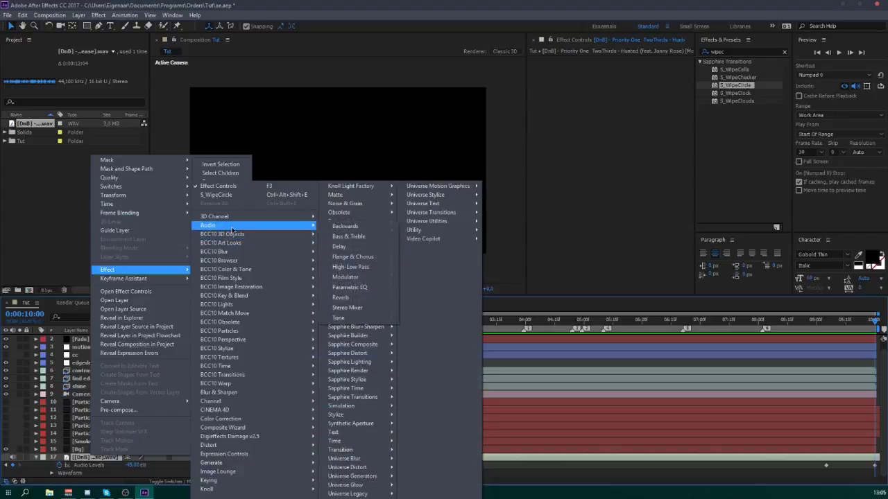
left_click(351, 236)
- Keyframe Treble from 0 at 0:00:00:00 to -100 at 0:00:01:09 and show the audio layer's keyframes
left_click_drag(315, 328, 293, 326)
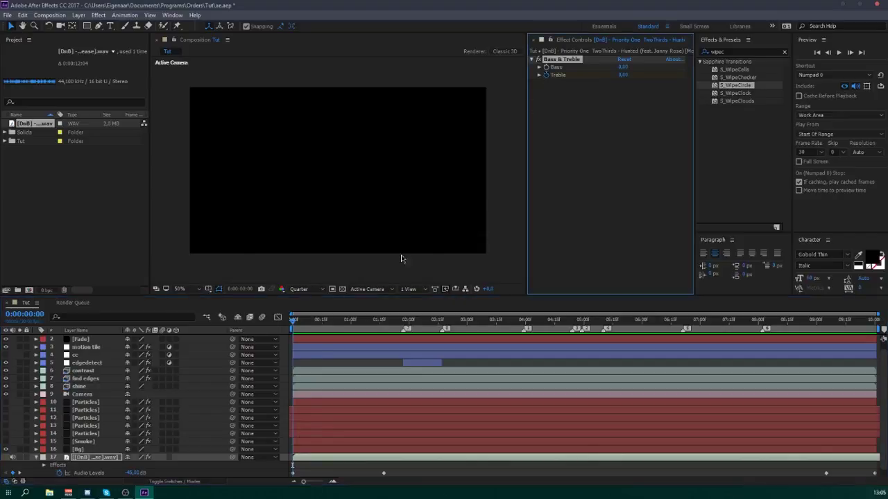
left_click(368, 322)
left_click_drag(622, 75, 423, 132)
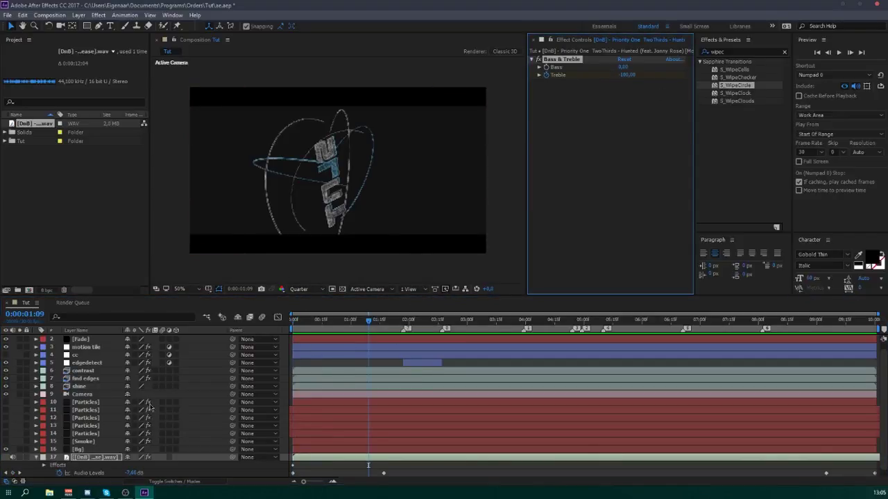
key("u")
scroll(143, 433, "down", 1)
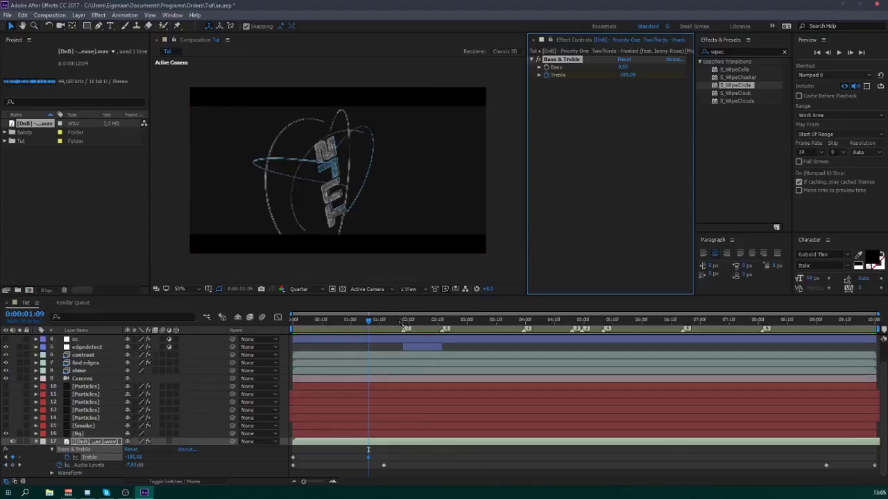
- Hold Treble at -100 with a keyframe at 0:00:01:21 and set it to 0 at 0:00:02:00
key("space")
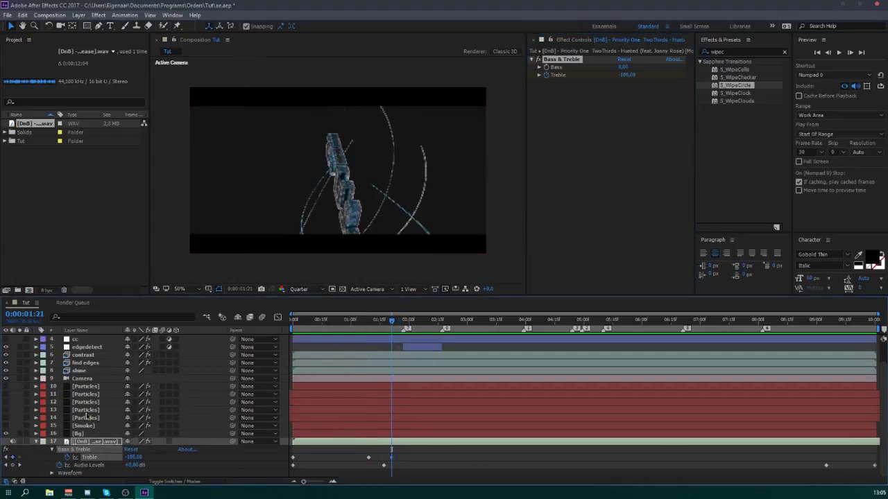
key("space")
left_click(134, 457)
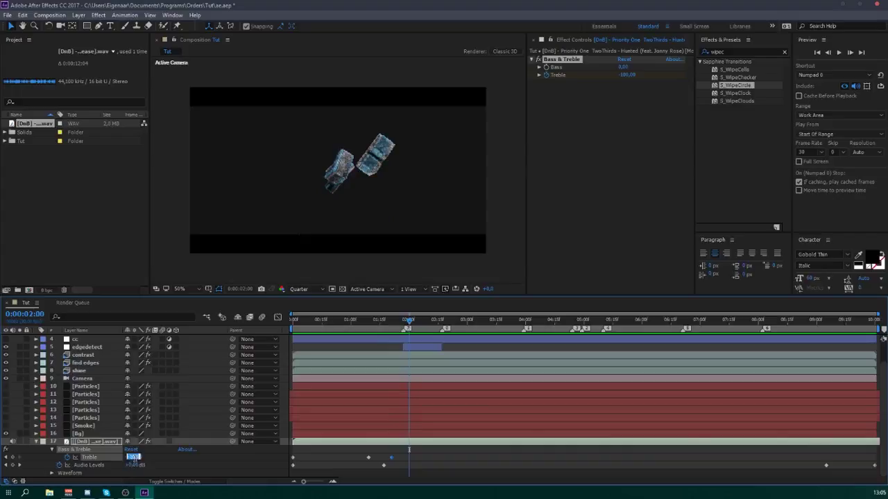
type("0")
key("Return")
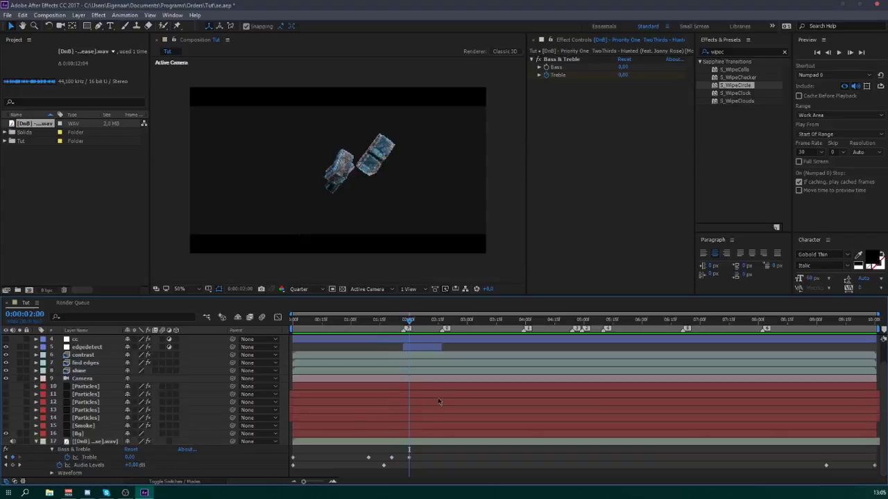
- Keyframe Treble at 0 at 0:00:09:05 and lower it to -100 at 0:00:09:20
left_click(827, 323)
left_click(88, 457)
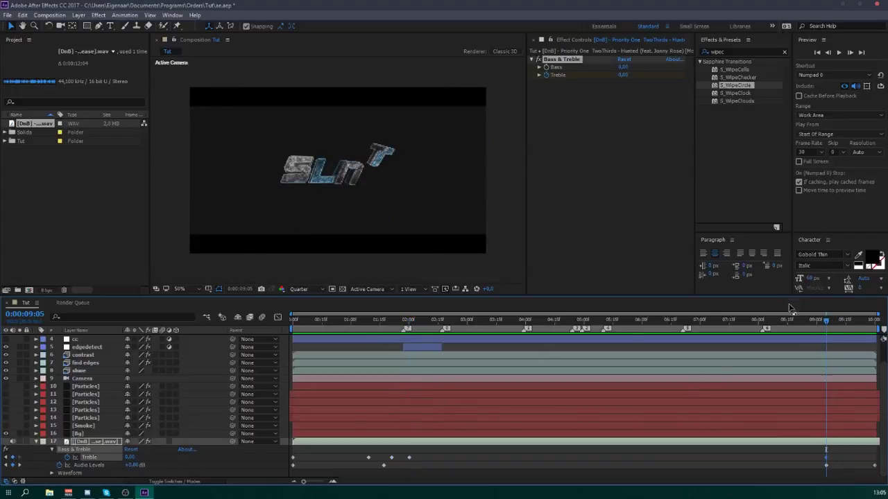
left_click_drag(851, 323, 855, 323)
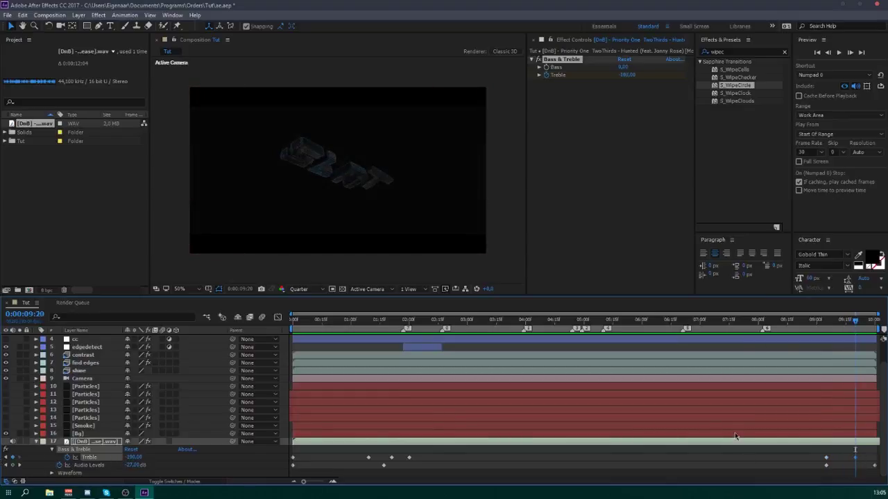
- Preview the composition with the animated audio and collapse the audio layer's properties
key("KP_0")
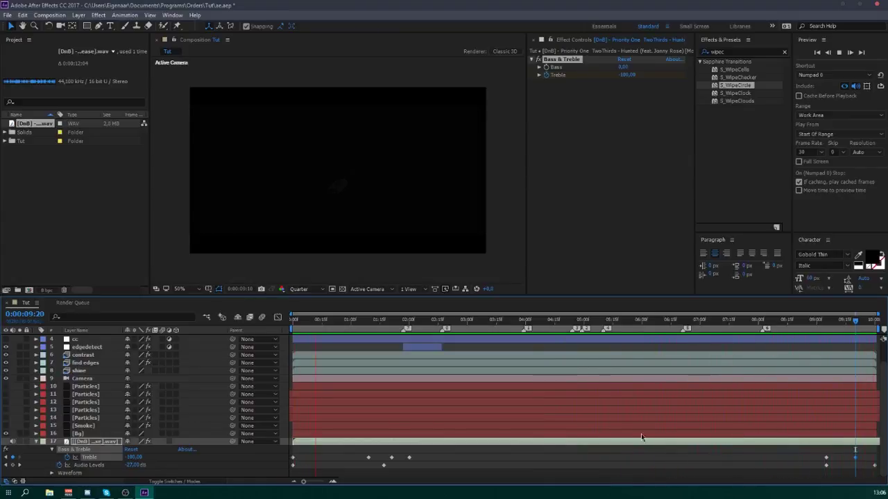
key("space")
left_click(36, 442)
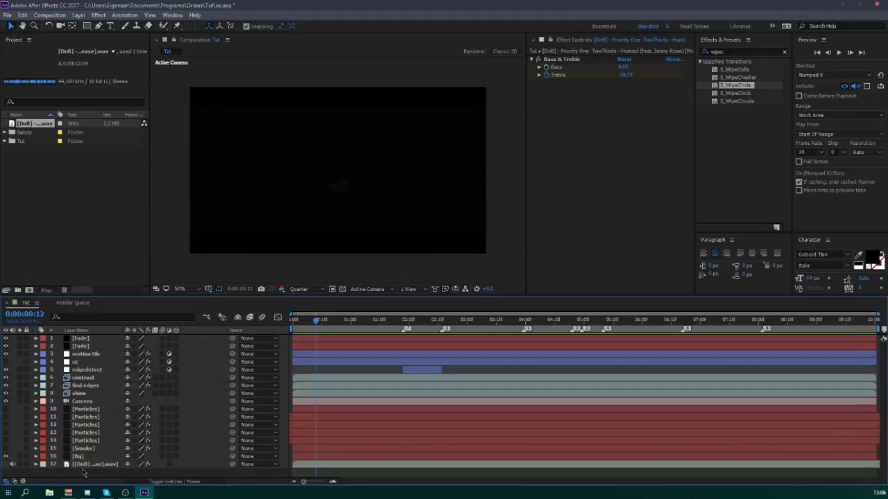
- Create an adjustment layer directly above the contrast layer and name it "bg shake"
left_click(89, 394)
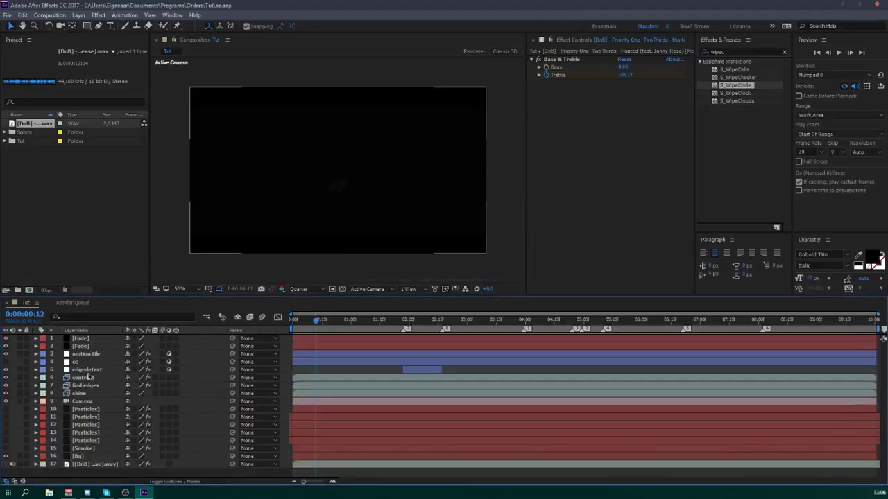
left_click(85, 378)
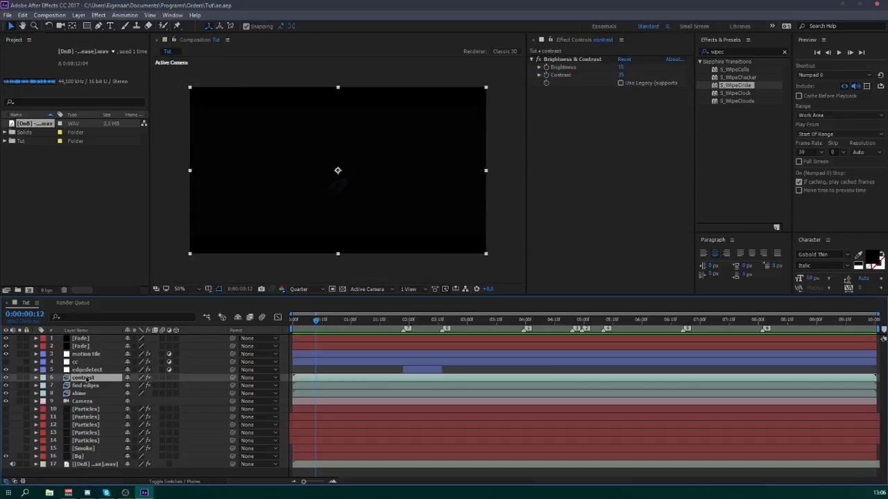
key("ctrl+alt+y")
type("ke")
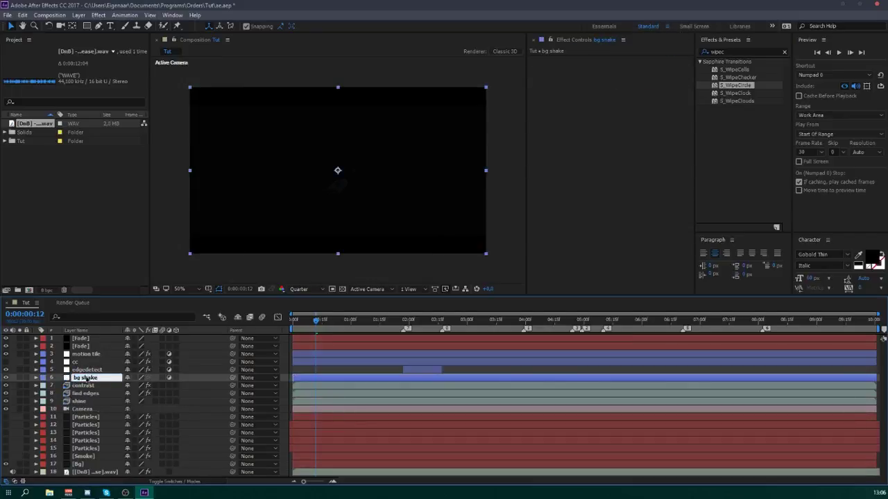
key("Return")
- Apply S_Shake to the bg shake layer and add Motion Tile above it in the effect order
left_click(740, 51)
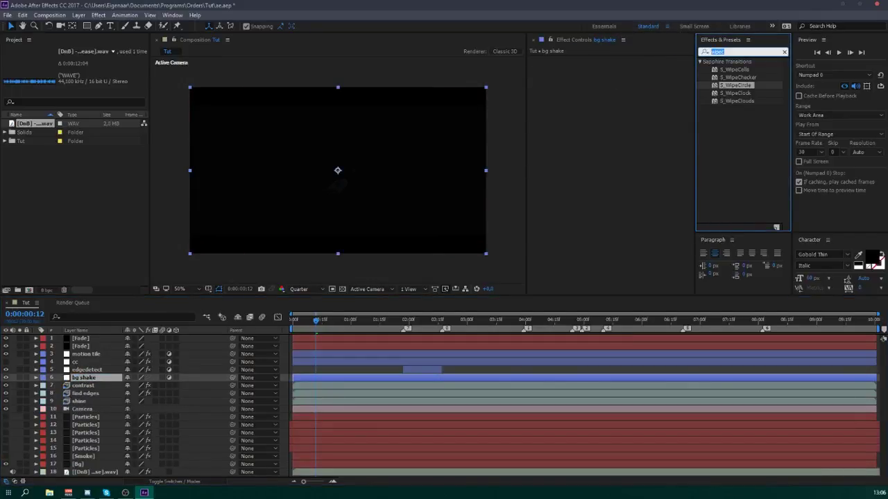
type("back")
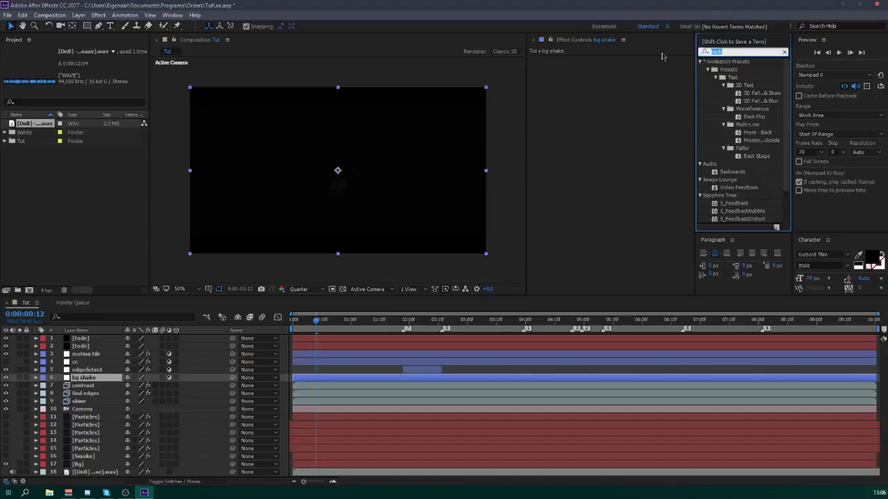
type("shake")
left_click_drag(730, 116, 600, 111)
left_click(730, 52)
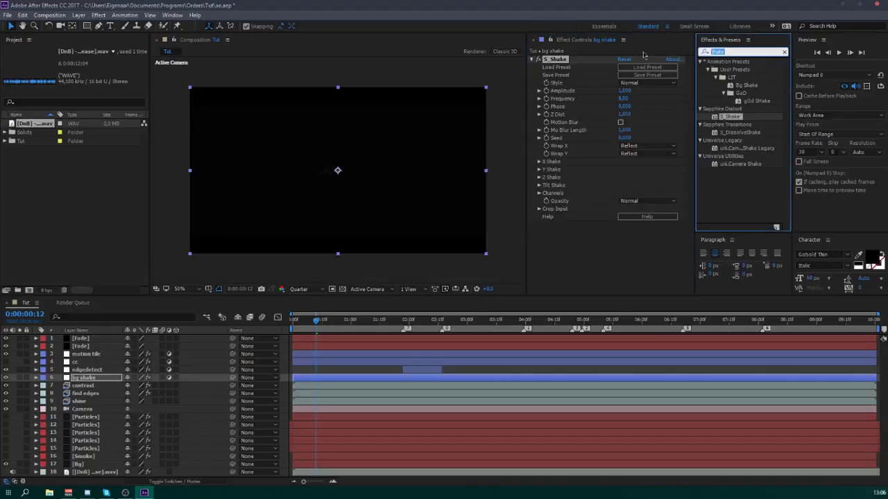
type("motion ti")
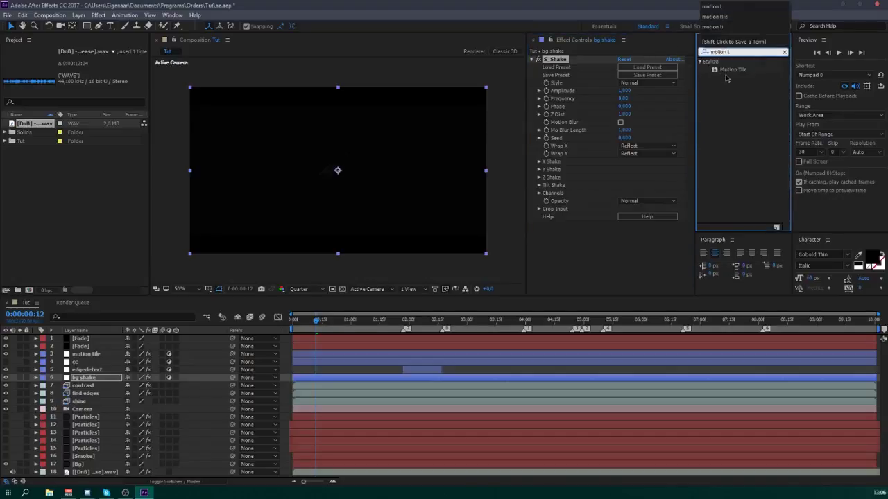
left_click_drag(731, 71, 589, 64)
- Set Motion Tile's Output Width and Output Height to 333, enable Mirror Edges, and collapse the effect
left_click(624, 90)
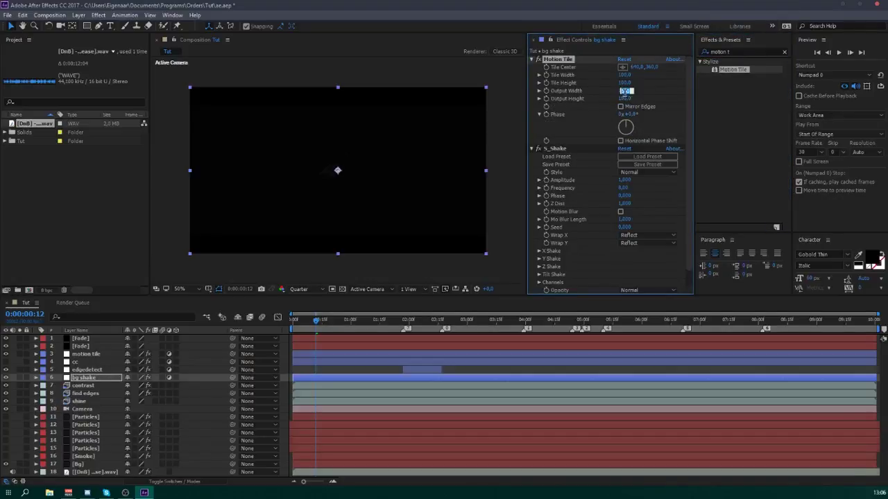
type("333")
key("Tab")
type("333")
key("Return")
left_click(655, 105)
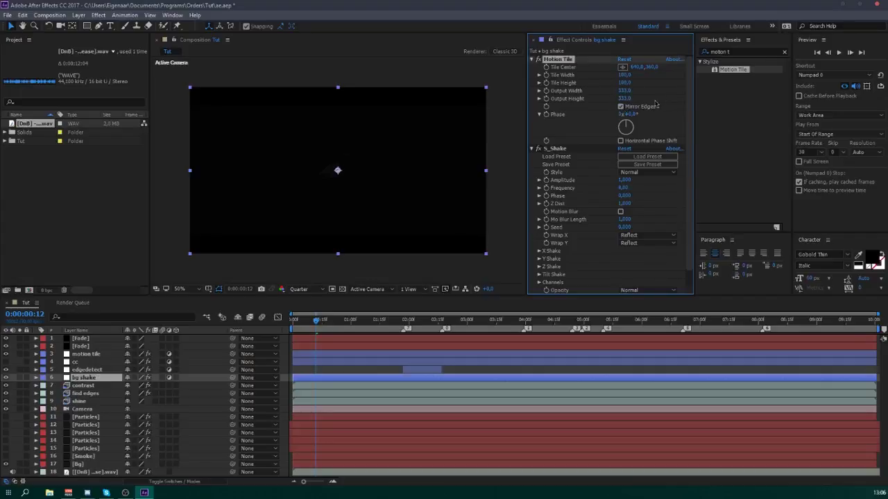
left_click(545, 61)
left_click(531, 60)
- Set S_Shake's Frequency to 1 and Mo Blur Length to 0,5, leaving Motion Blur off
left_click(620, 130)
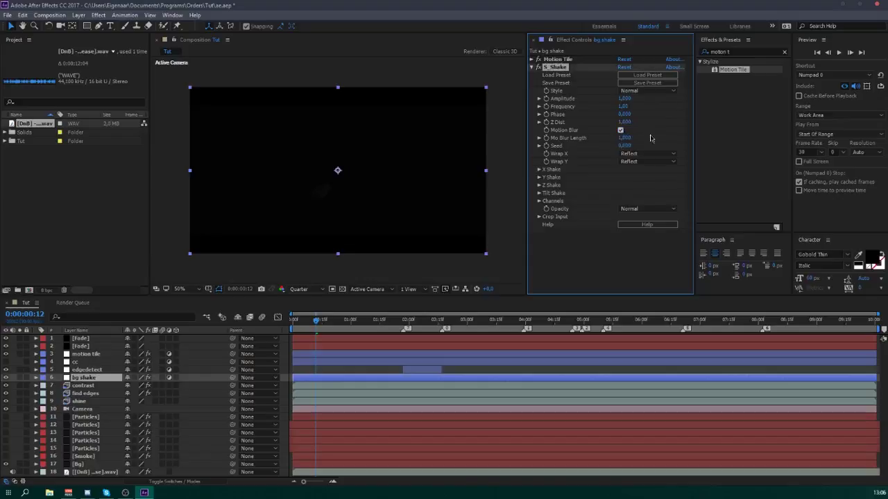
left_click(620, 129)
left_click(626, 122)
left_click(654, 130)
left_click(626, 138)
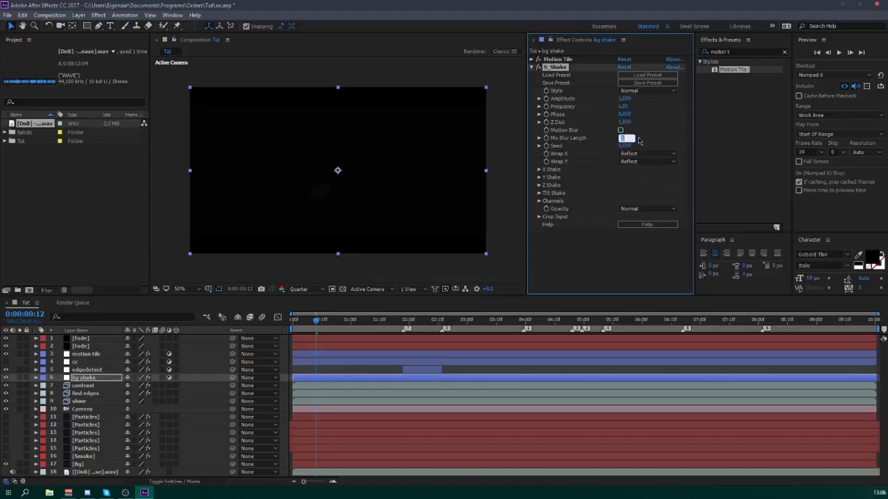
type(",5")
key("Return")
- Set S_Shake's X Rand Amp to 45 and collapse the X Shake settings
left_click(539, 169)
left_click(625, 178)
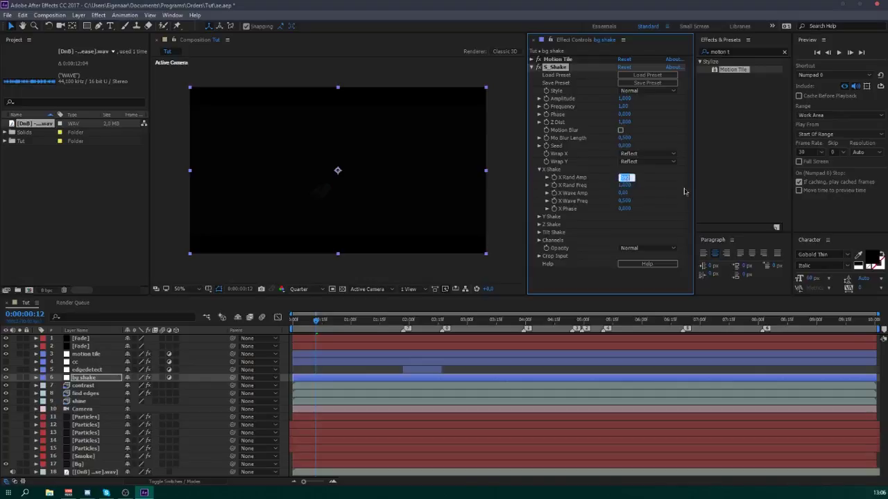
type("45")
key("Return")
left_click(539, 169)
- Set S_Shake's Y Rand Amp to 35 and collapse the Y Shake settings
left_click(539, 176)
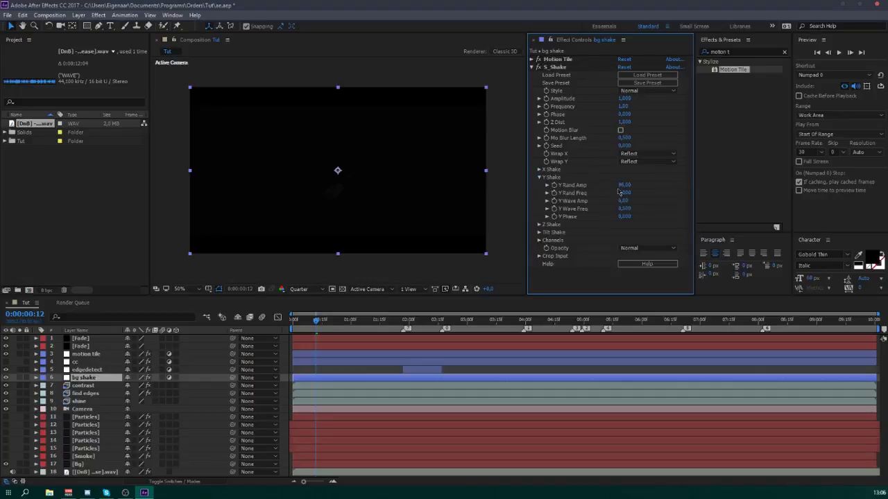
left_click(625, 185)
type("35")
key("Return")
left_click(539, 177)
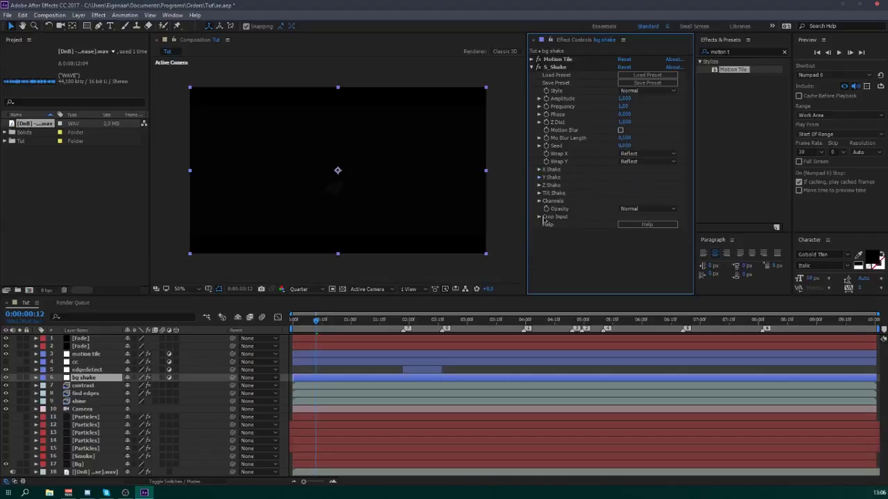
- Preview the composition with the background shake and examine the opening section before the first marker
key("space")
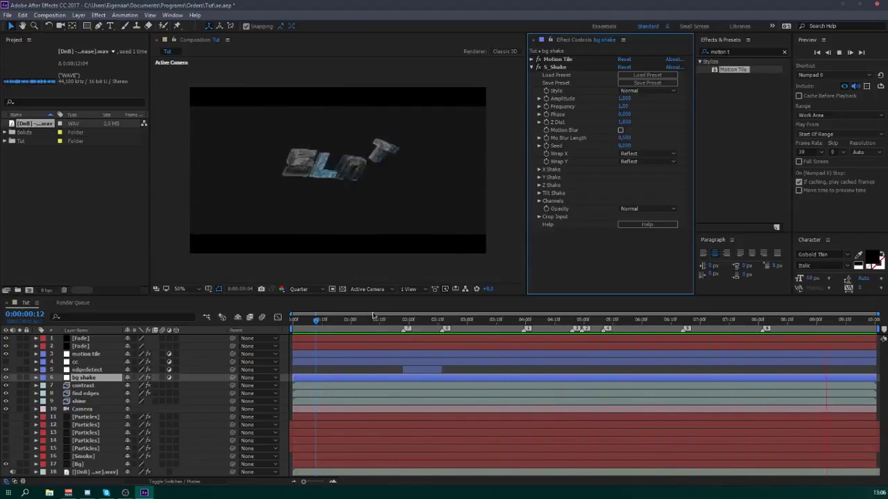
key("space")
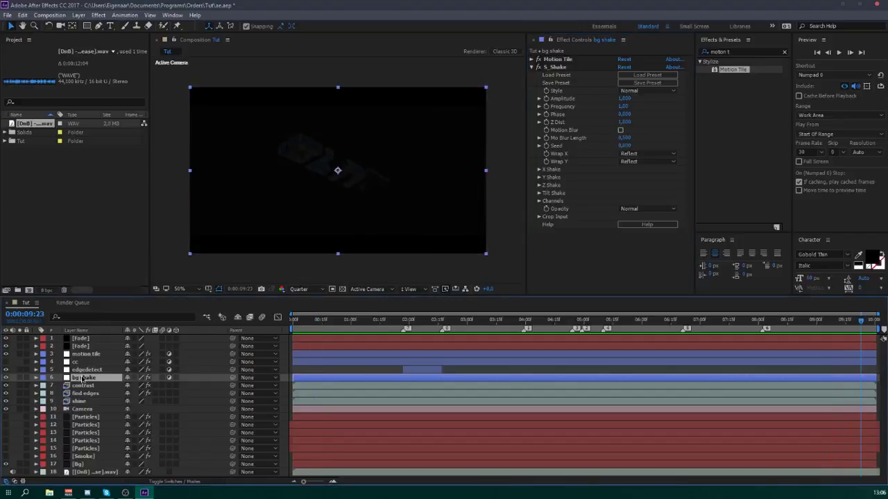
left_click_drag(380, 321, 378, 353)
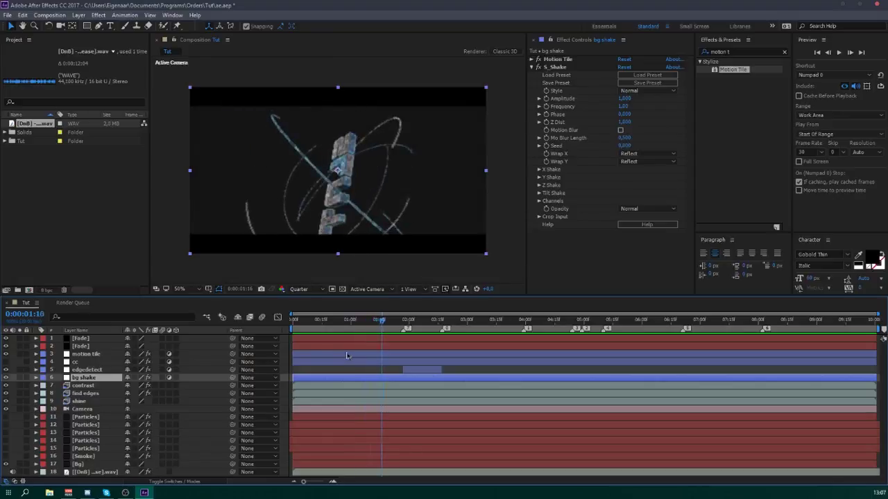
key("space")
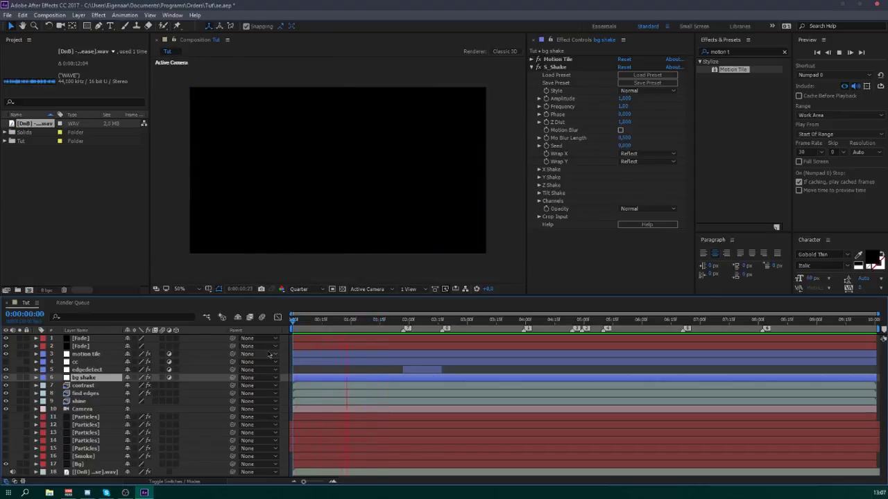
key("space")
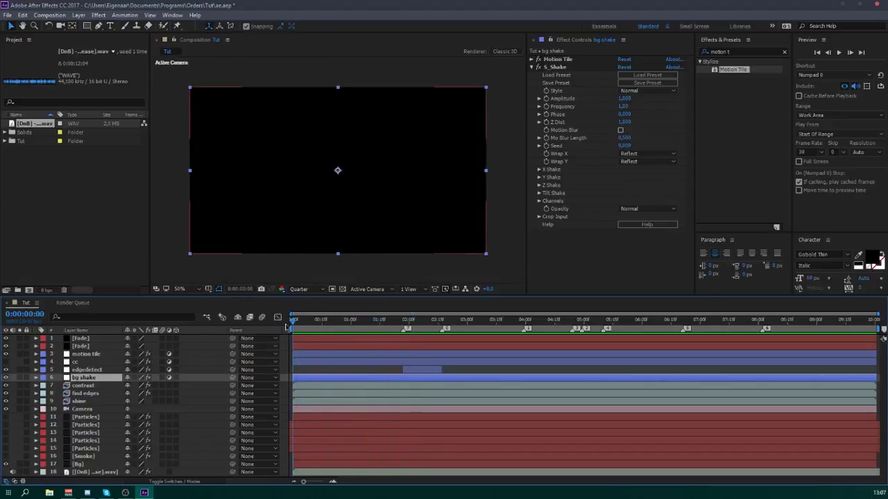
key("space")
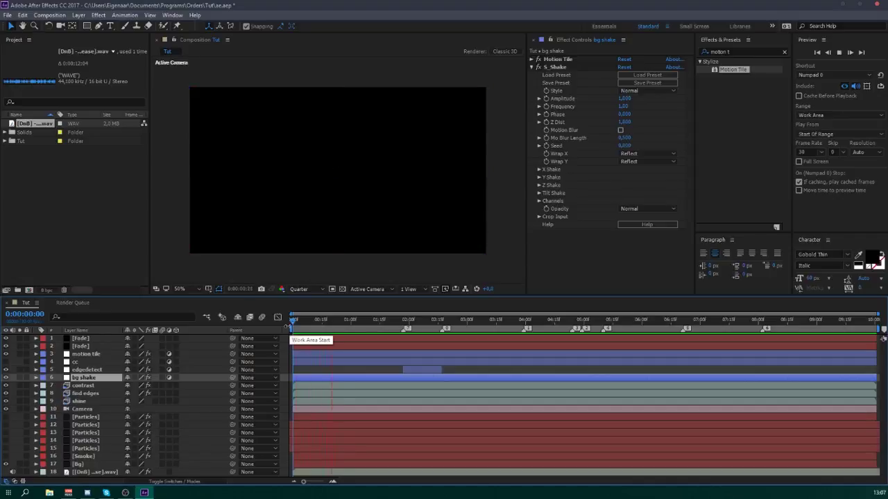
left_click(401, 316)
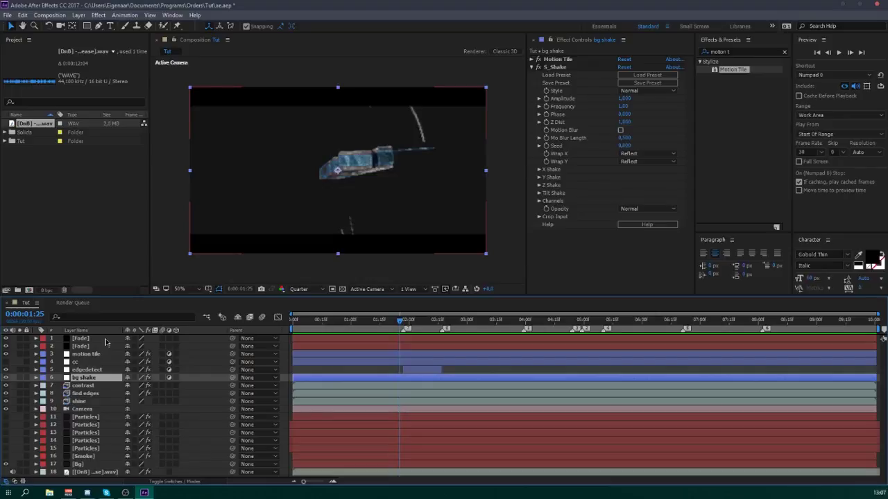
key("Home")
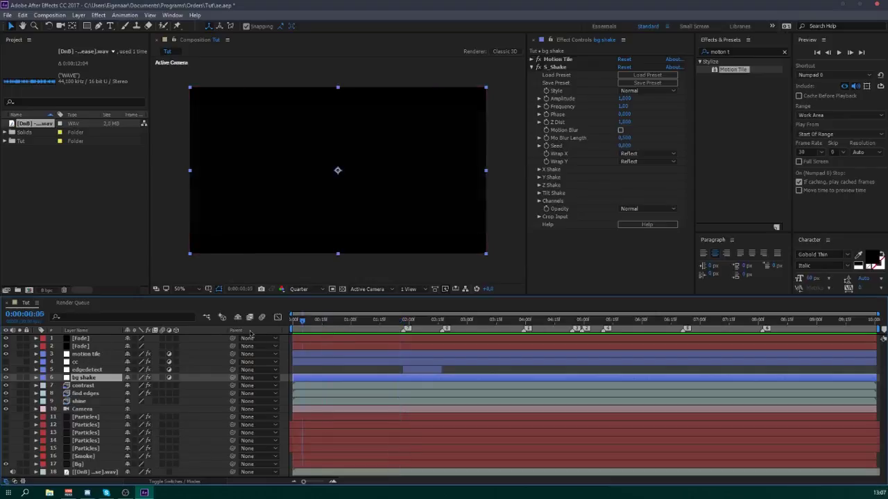
- Create a comp-sized black solid named "Flicker" above the Fade layers
left_click(80, 339)
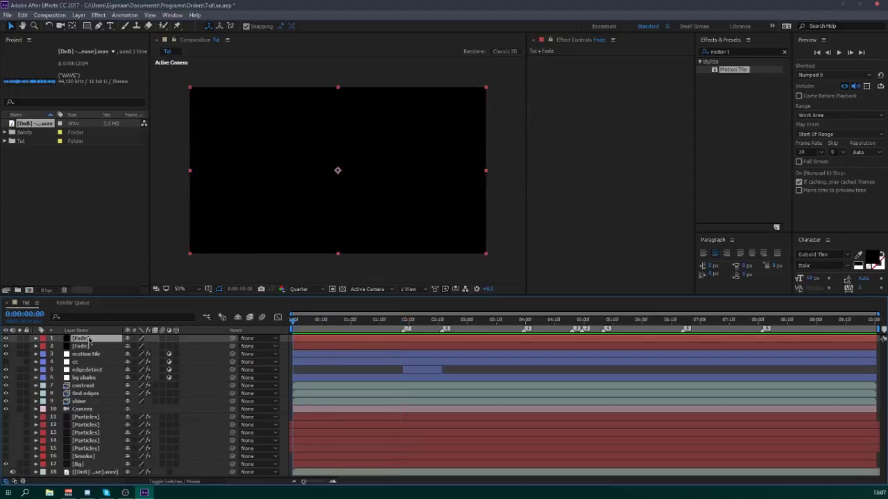
key("ctrl+shift+y")
type("F")
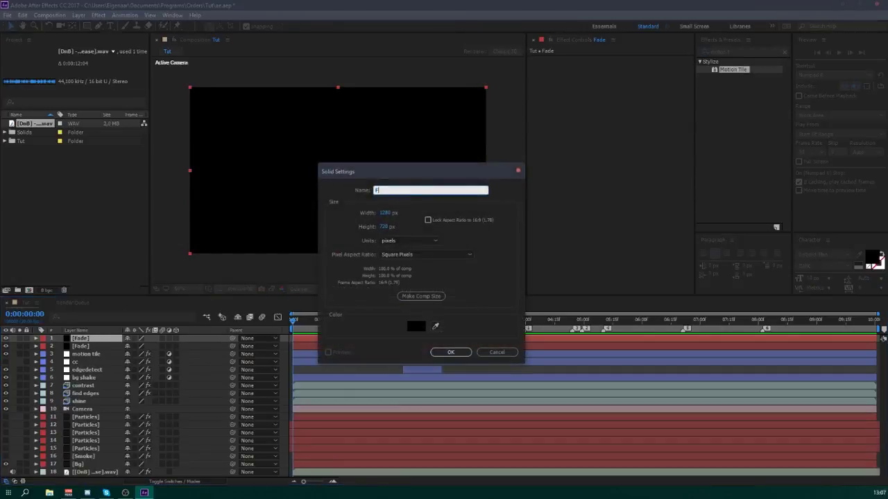
type("licker")
key("Return")
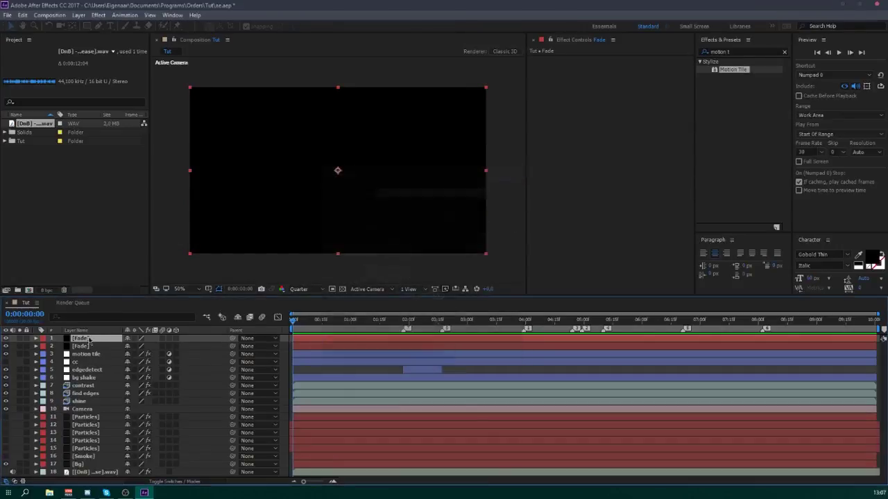
- Keyframe the Flicker layer's Opacity starting with 0% at 0:00:00:04, then alternate between 100% and 0% over the following frames
left_click_drag(294, 323, 302, 332)
key("t")
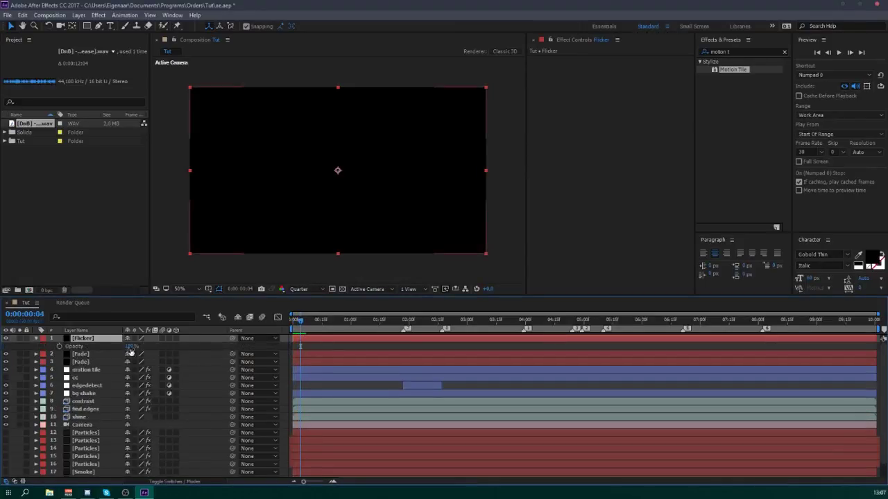
left_click(302, 322)
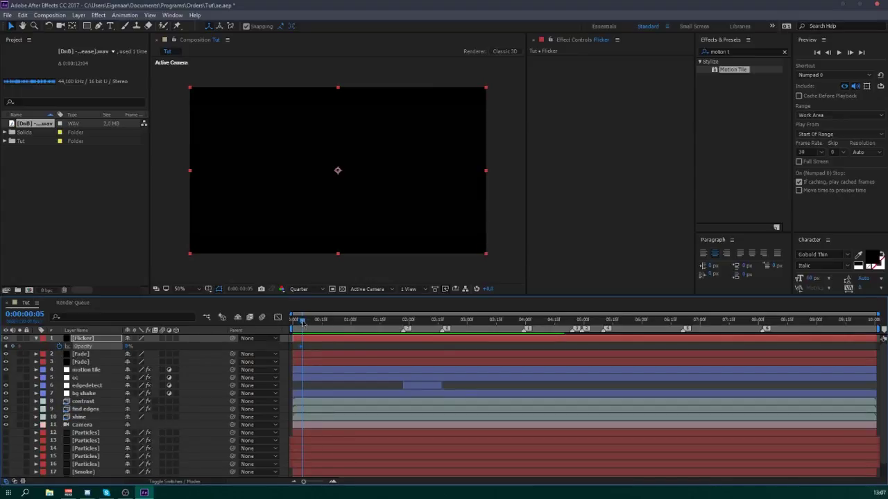
left_click_drag(128, 346, 272, 327)
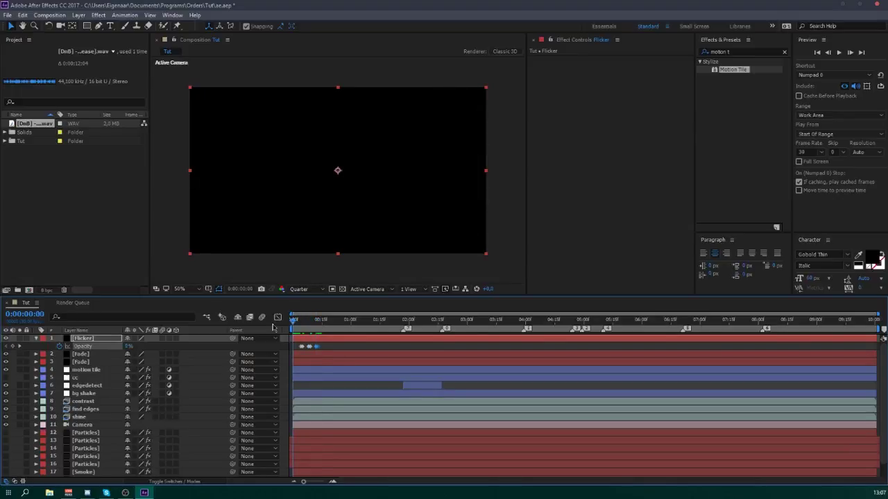
- Repeat the Flicker layer's Opacity keyframes until about 0:00:01:00 and preview the flickering
left_click(309, 347)
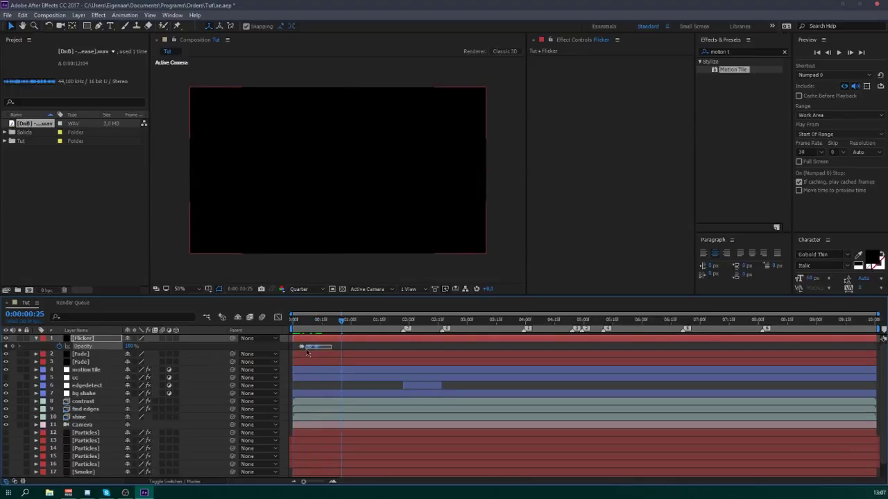
left_click(323, 348)
mouse_move(316, 347)
left_mouse_down()
mouse_move(297, 344)
mouse_move(317, 326)
mouse_move(333, 326)
mouse_move(316, 351)
left_mouse_up()
left_click(321, 351)
left_click(321, 350)
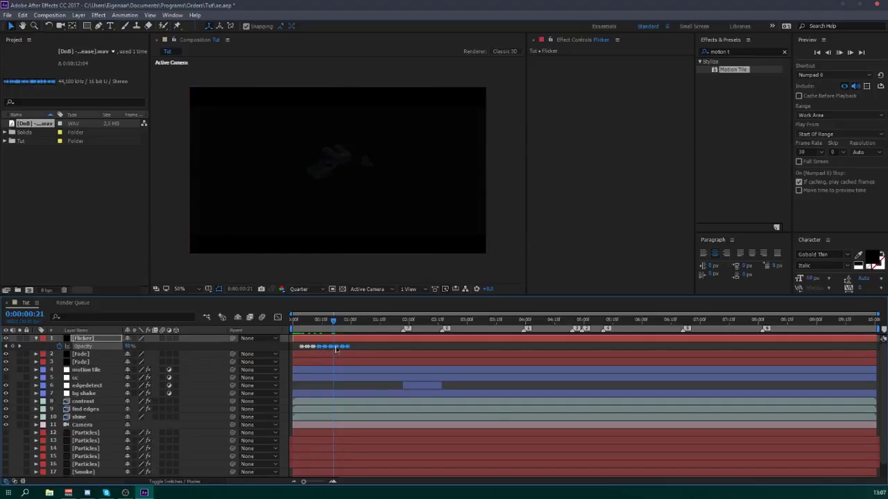
key("space")
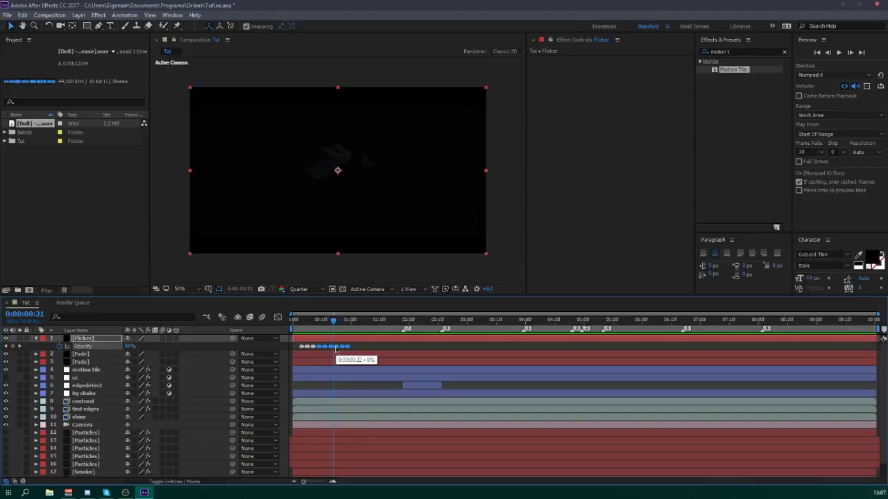
key("space")
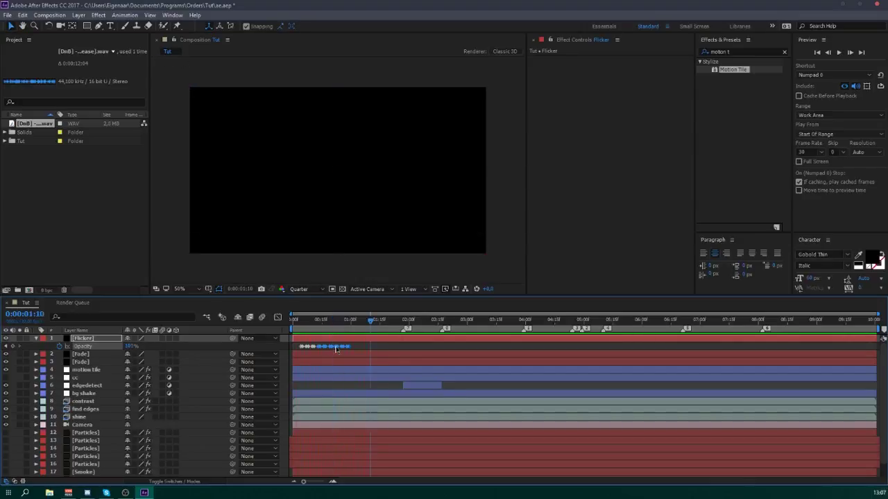
key("space")
- Duplicate all Flicker Opacity keyframes at 0:00:01:10, move the copies directly behind the first set, and preview the result
left_click_drag(300, 350, 300, 349)
key("ctrl+c")
key("ctrl+v")
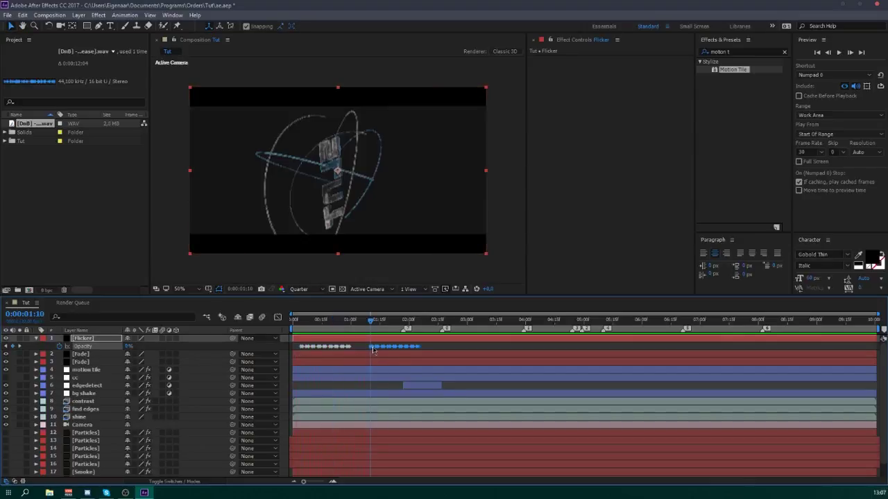
left_click_drag(372, 347, 355, 352)
left_click(418, 352)
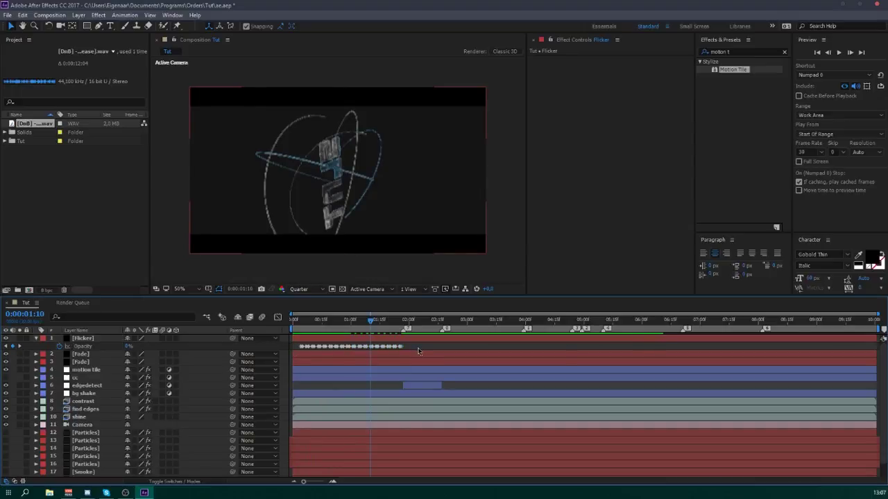
key("space")
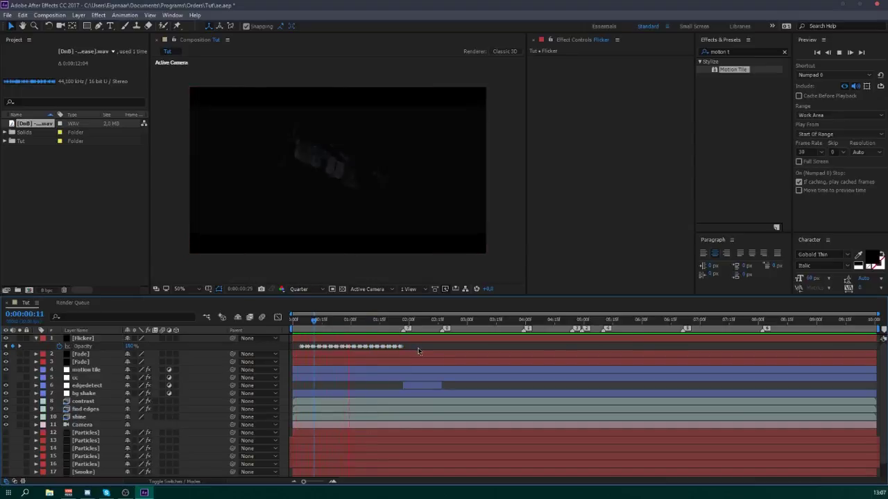
- Keyframe the Flicker layer's Opacity at 0% at 0:00:02:00, then preview the intro and save the project
key("space")
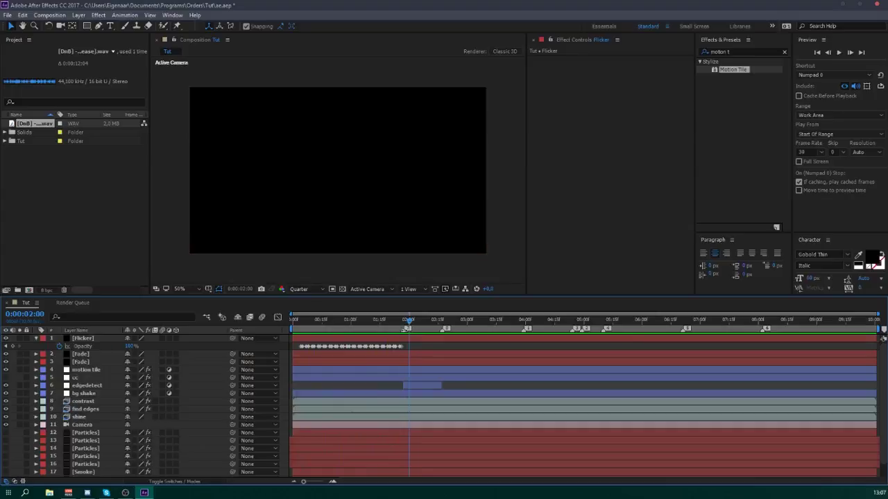
left_click_drag(129, 346, 19, 355)
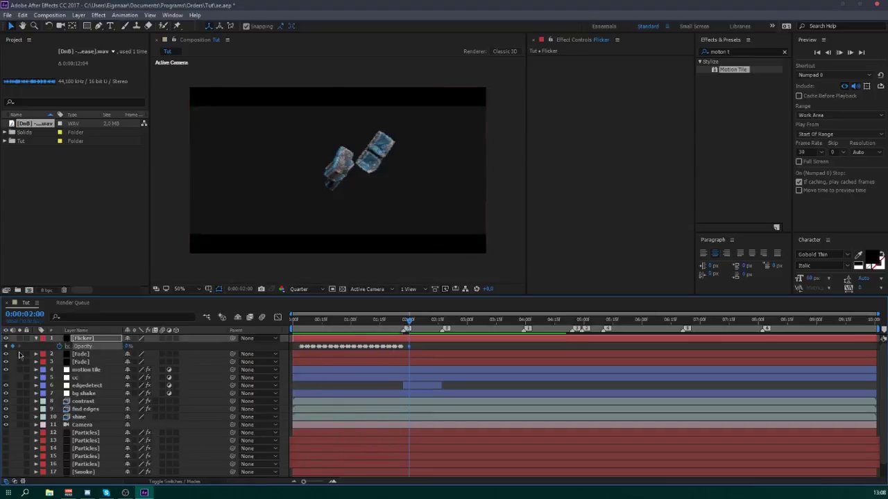
key("KP_0")
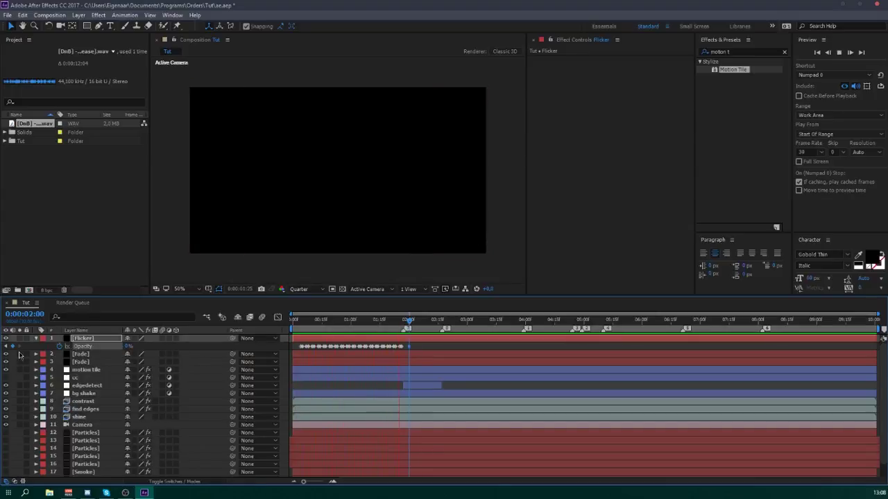
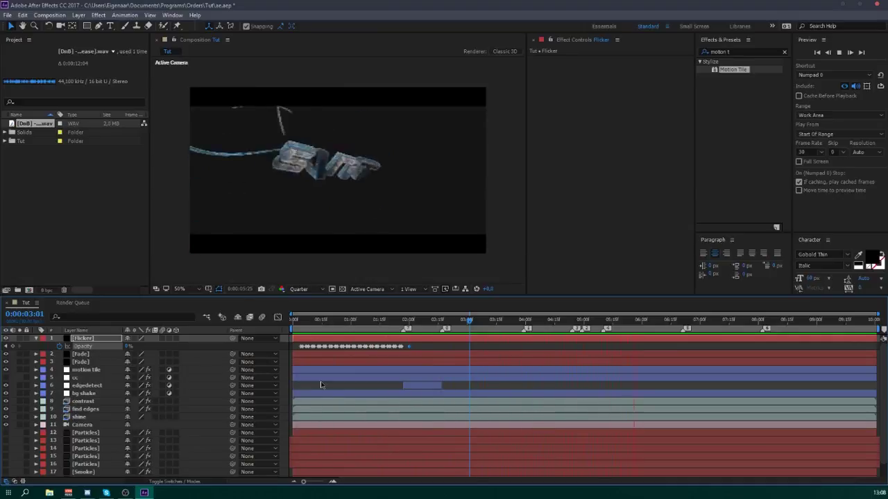
key("space")
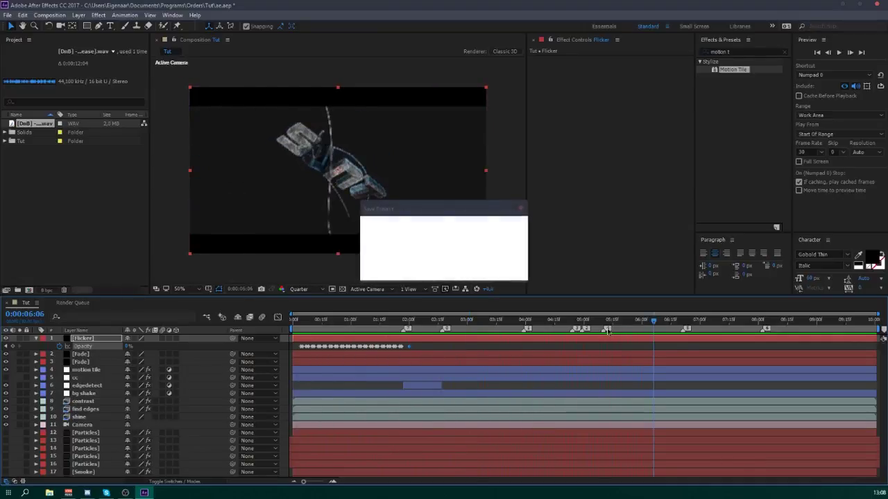
- Start keyframing Output Height on the motion tile layer's Motion Tile effect with a value of 70 at 0:00:02:17
left_click_drag(312, 321, 404, 335)
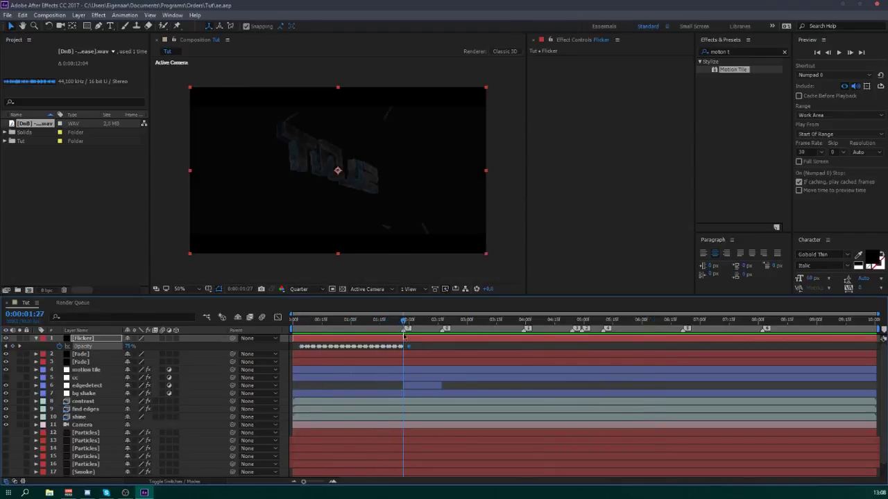
left_click(36, 338)
left_click(87, 362)
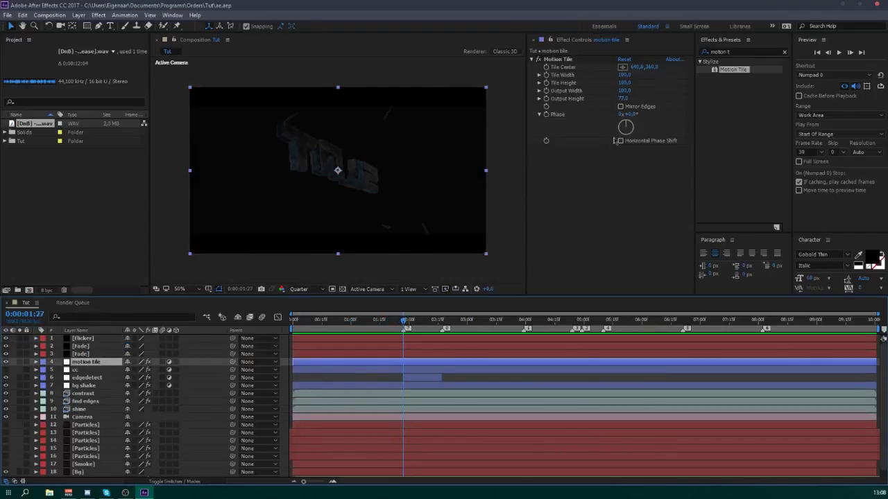
left_click(444, 321)
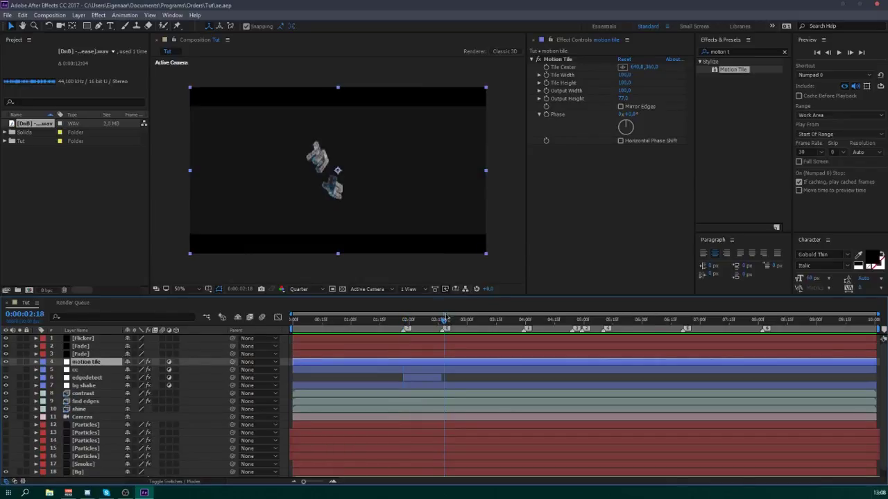
left_click(626, 99)
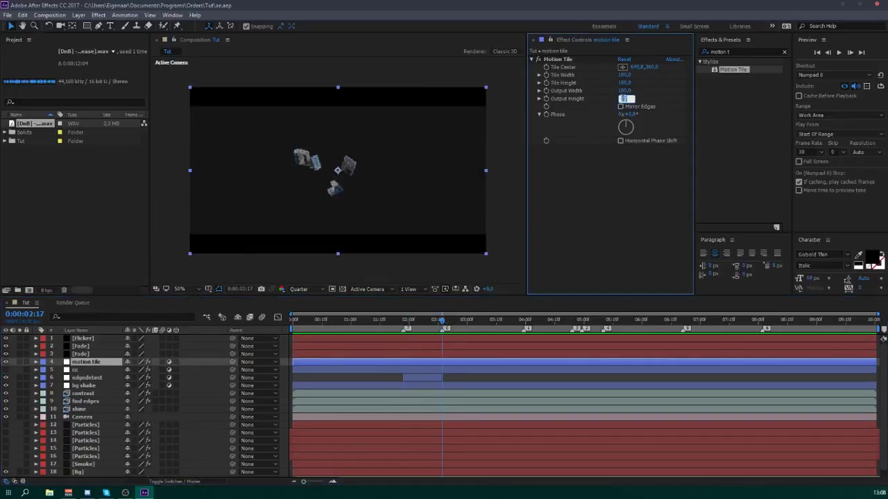
type("70")
key("Return")
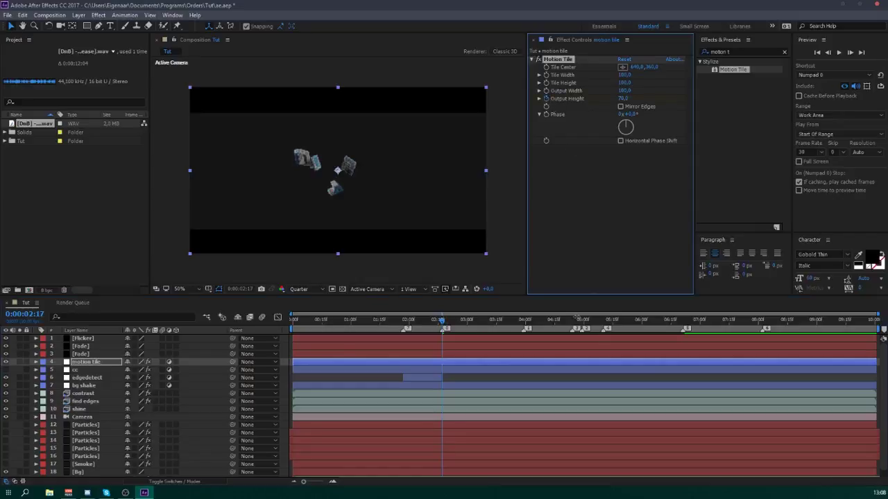
- Reveal the motion tile layer's keyframed properties and add an Output Height keyframe holding 70 at 0:00:04:20
left_click(525, 321)
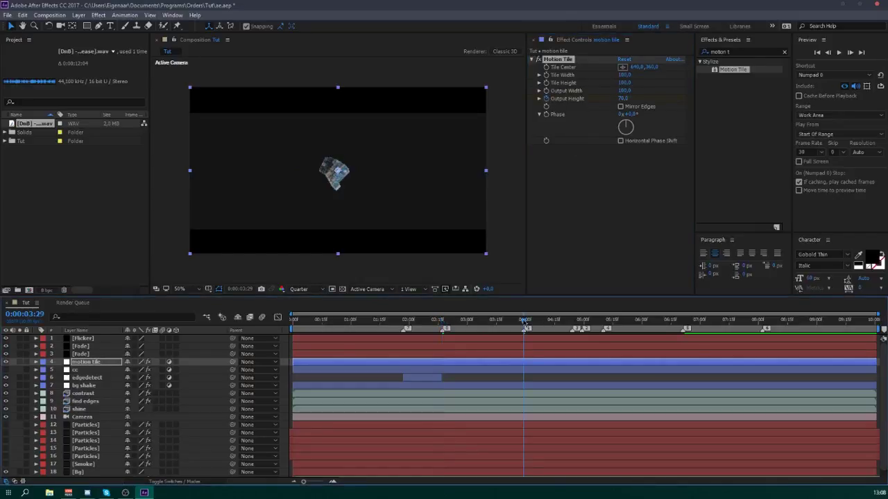
key("Page_Up")
key("Page_Up")
key("Page_Up")
key("Page_Up")
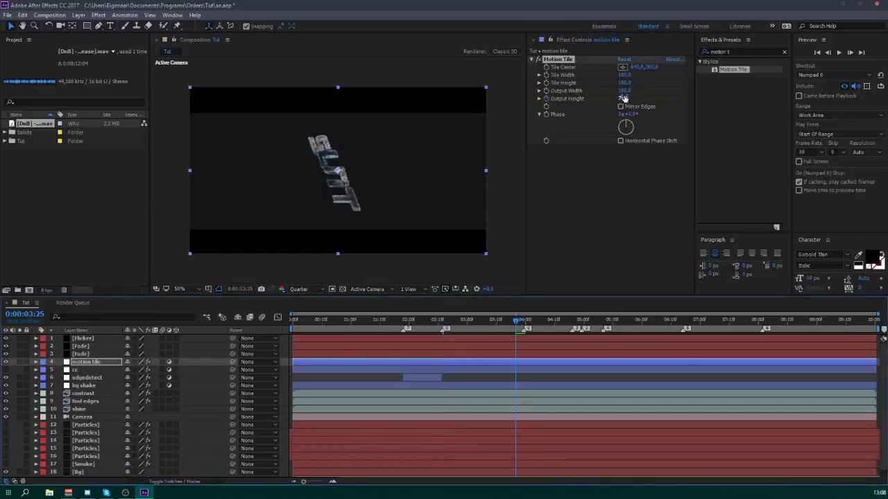
key("u")
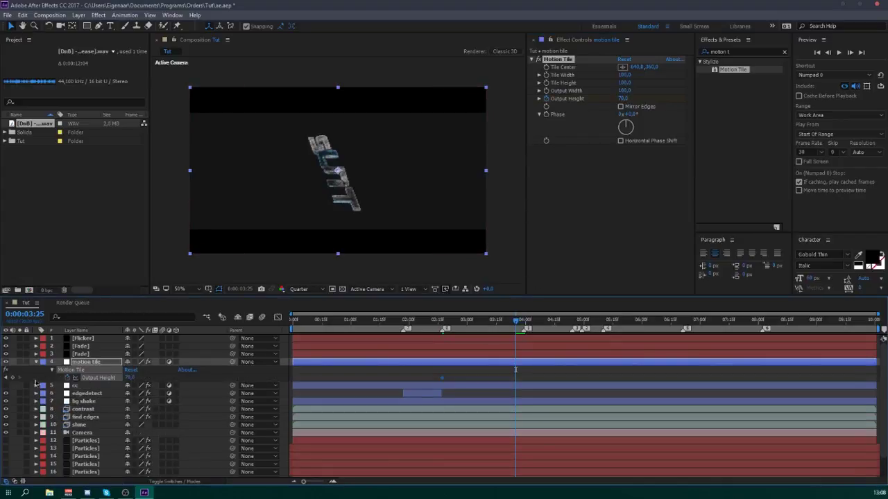
left_click(441, 323)
left_click_drag(527, 328, 565, 340)
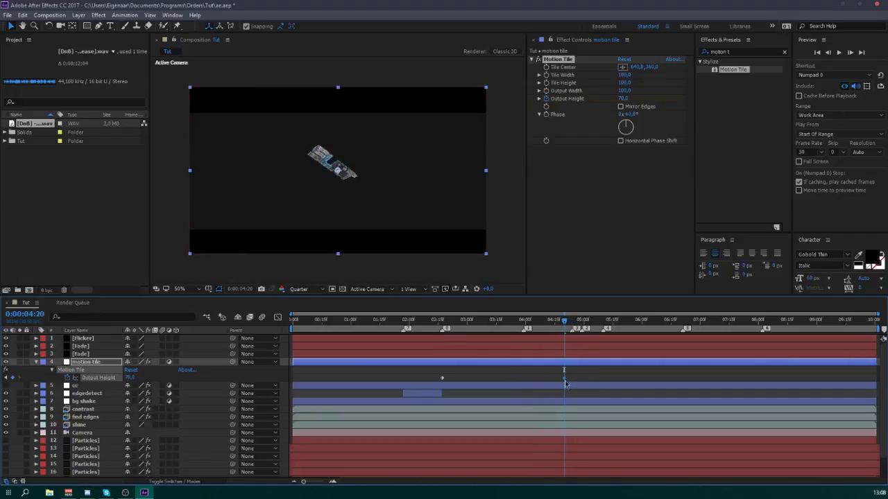
- Set the motion tile layer's Output Height to 60 at 0:00:04:24
left_click_drag(564, 369, 571, 370)
left_click(624, 98)
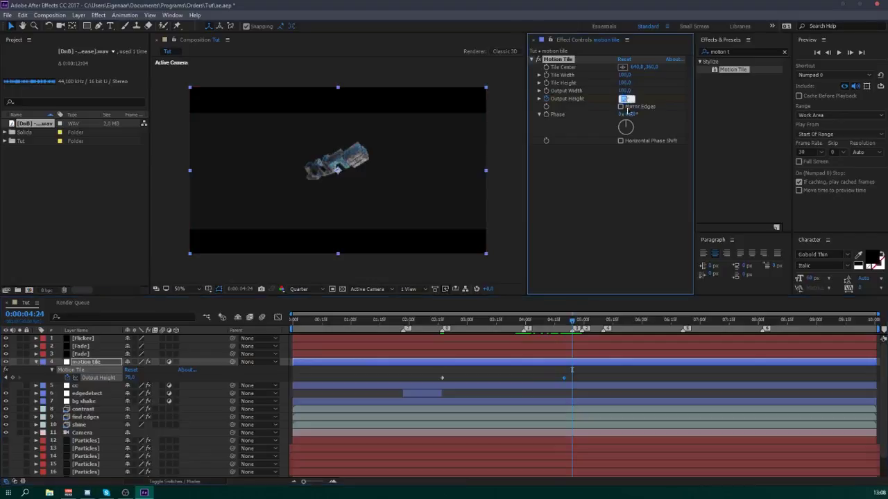
type("60")
left_click(613, 192)
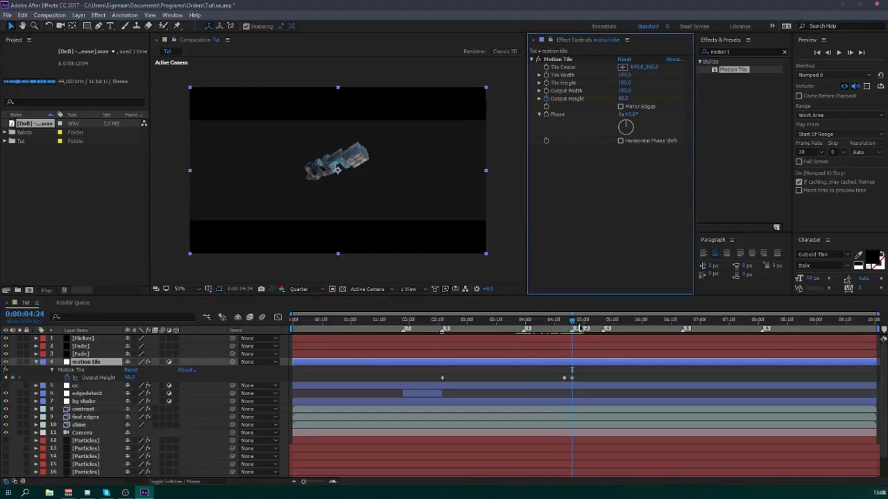
- Add an Output Height keyframe at 0:00:04:27 that holds the value of 60
left_click_drag(573, 322, 582, 321)
key("Page_Up")
key("Page_Up")
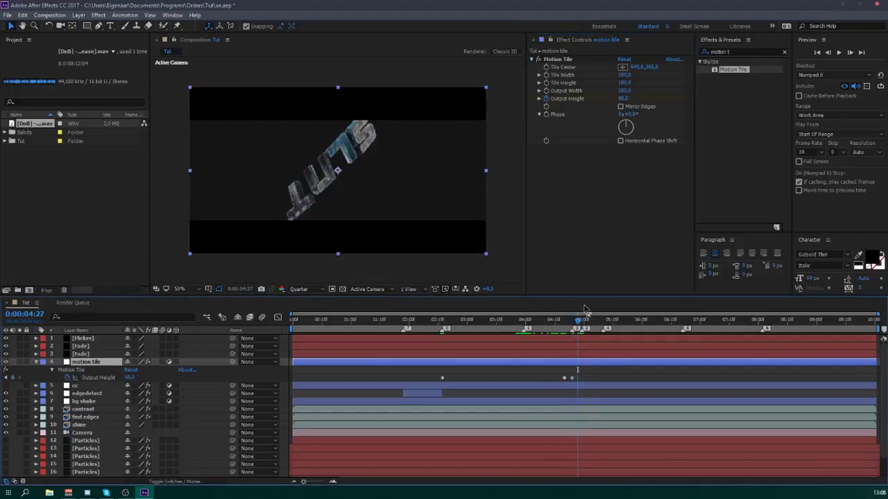
left_click(98, 378)
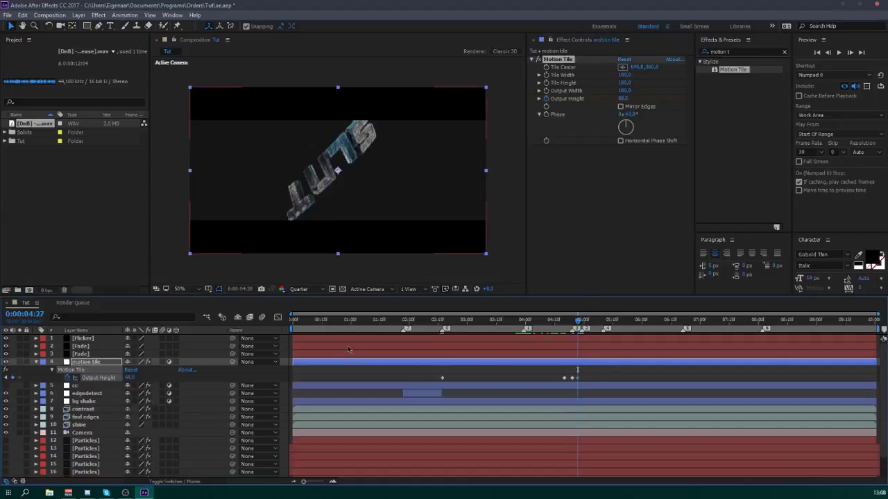
- Set the motion tile layer's Output Height to 45 at 0:00:04:29
key("Page_Down")
key("Page_Down")
key("Page_Down")
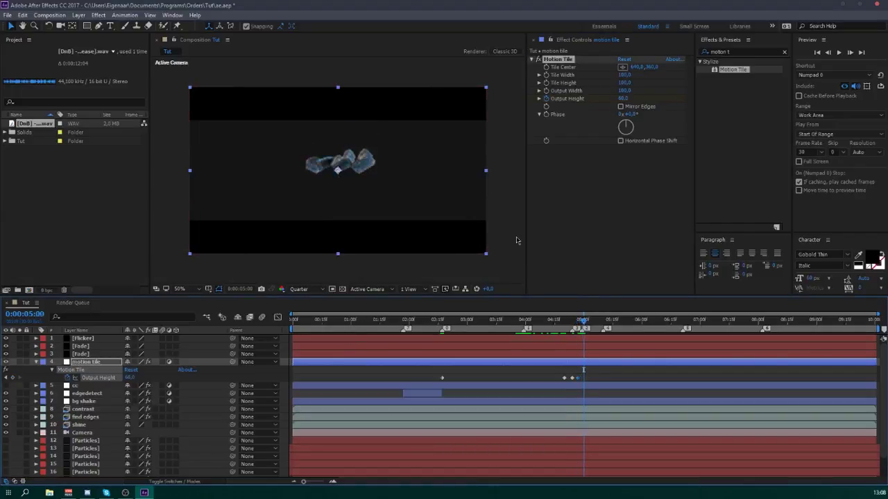
key("Page_Up")
left_click(624, 99)
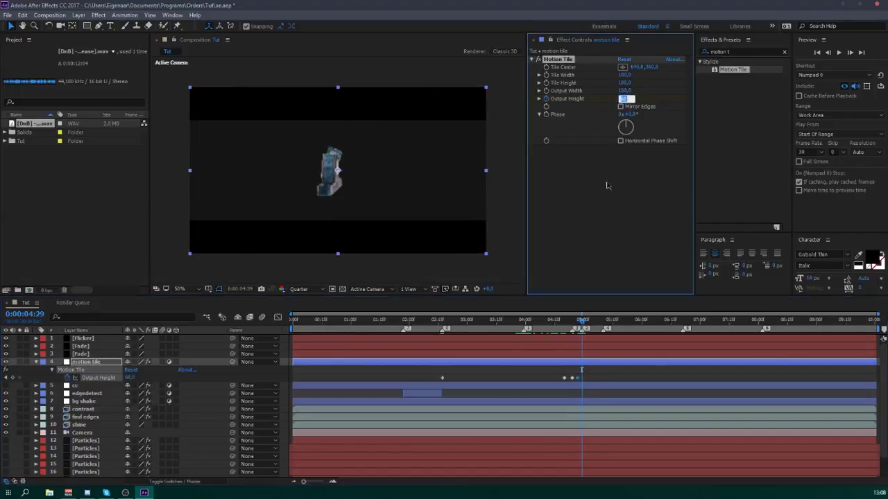
type("45")
key("Return")
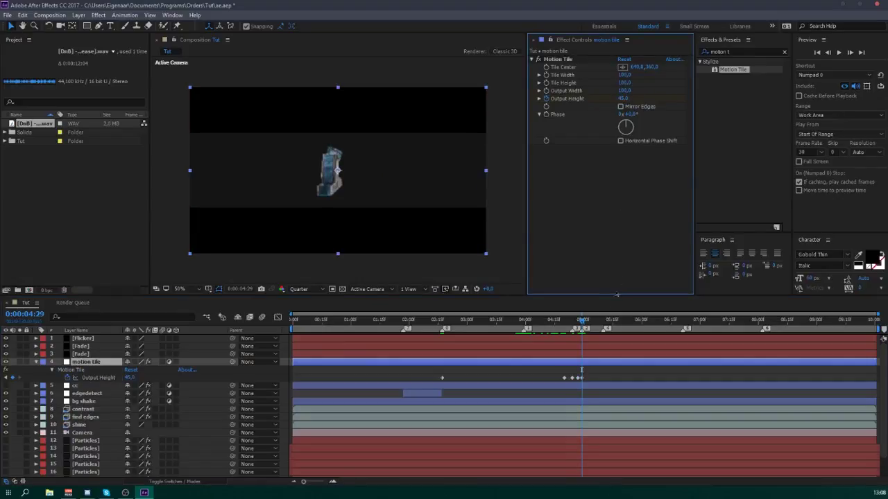
- Hold Output Height at 45 with a keyframe at 0:00:05:06, then set it to 70 at 0:00:05:10
mouse_move(586, 325)
left_mouse_down()
mouse_move(605, 324)
mouse_move(595, 326)
left_mouse_up()
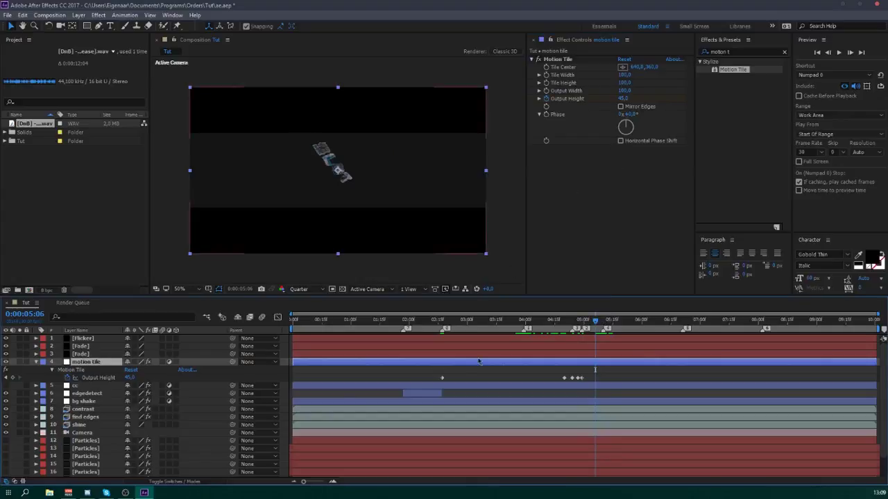
left_click(13, 379)
left_click(605, 325)
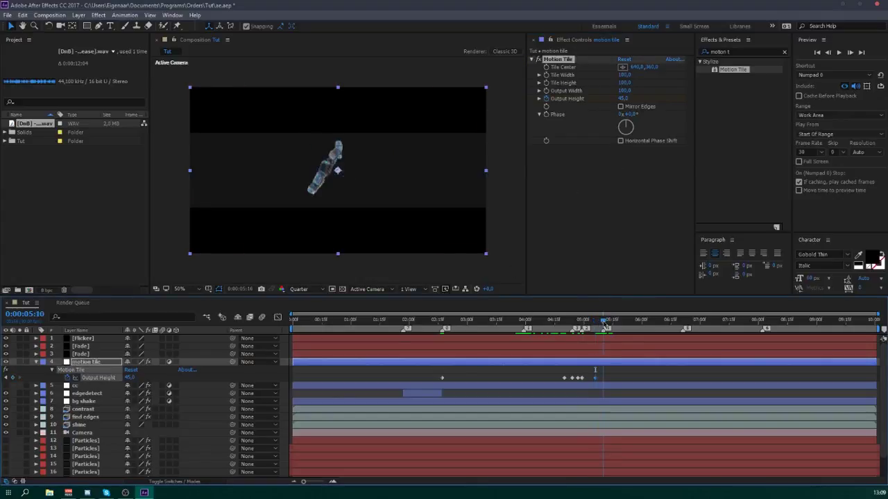
left_click(624, 99)
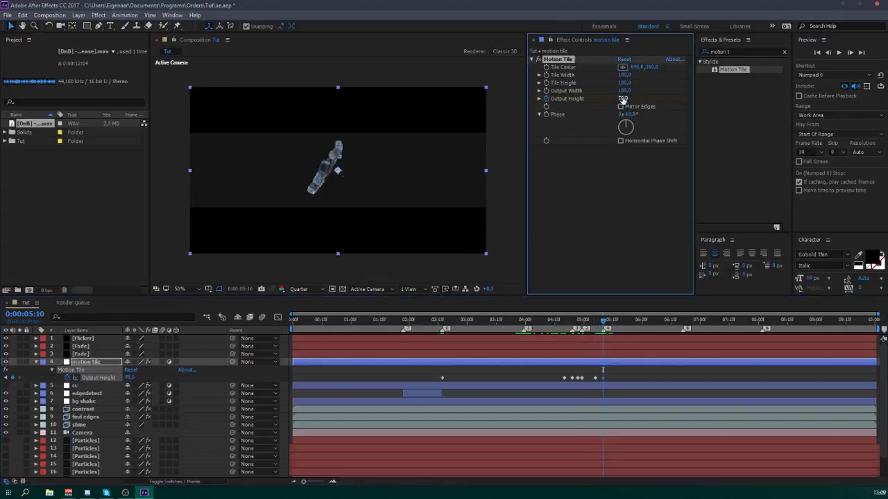
key("Return")
- Hold Output Height at 70 with a keyframe at 0:00:06:17, then set it to 65 at 0:00:06:21
left_click_drag(687, 322, 674, 343)
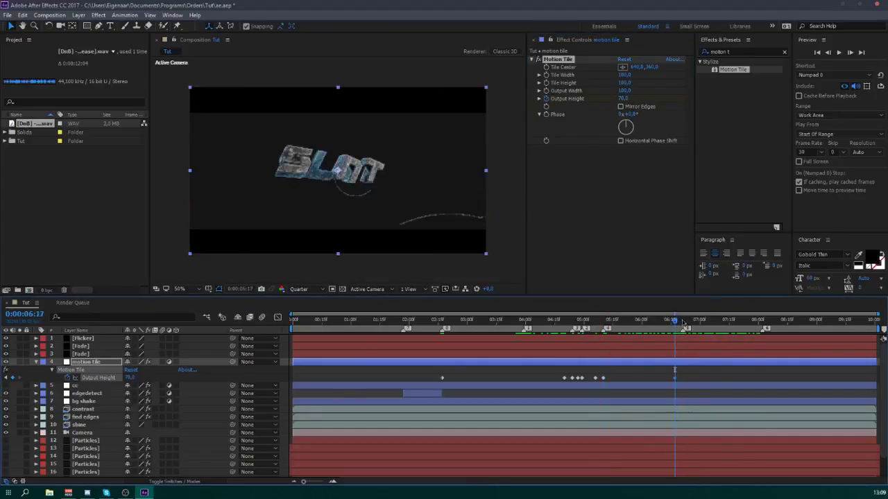
left_click(683, 323)
type("65")
key("Return")
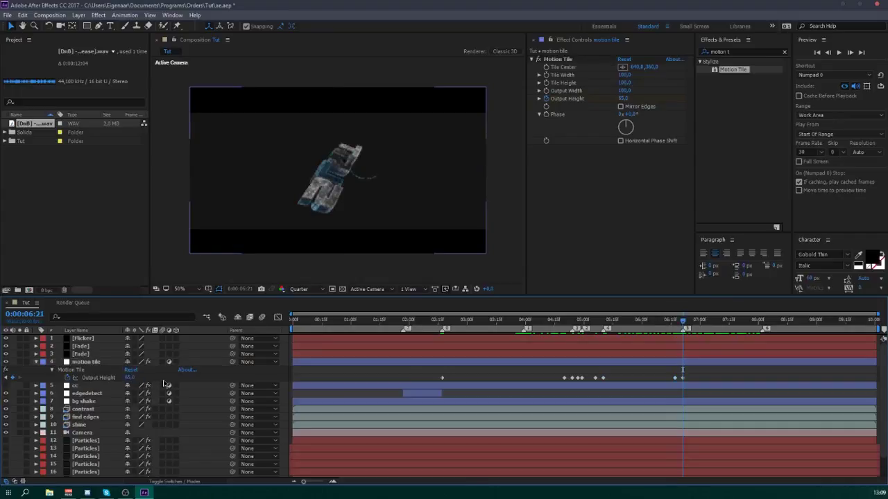
- Hold Output Height at 65 with a keyframe at 0:00:07:29, then set it to 70 at 0:00:08:02
left_click_drag(763, 324, 756, 324)
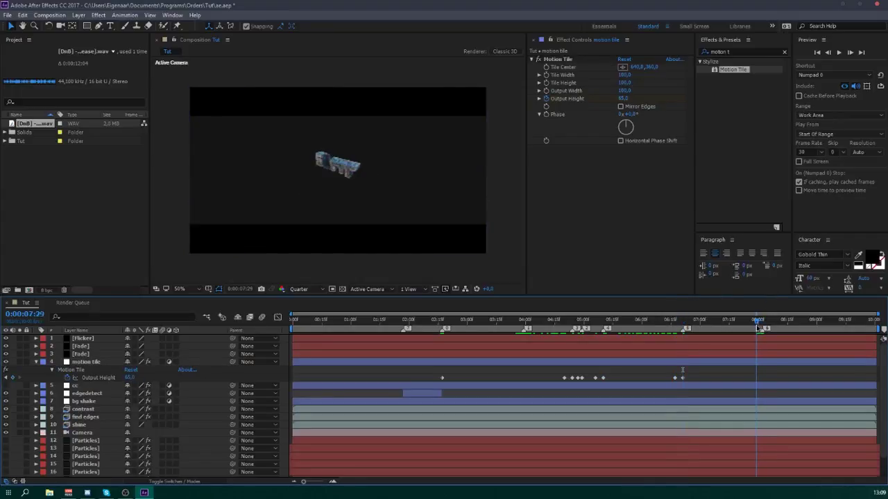
left_click(13, 379)
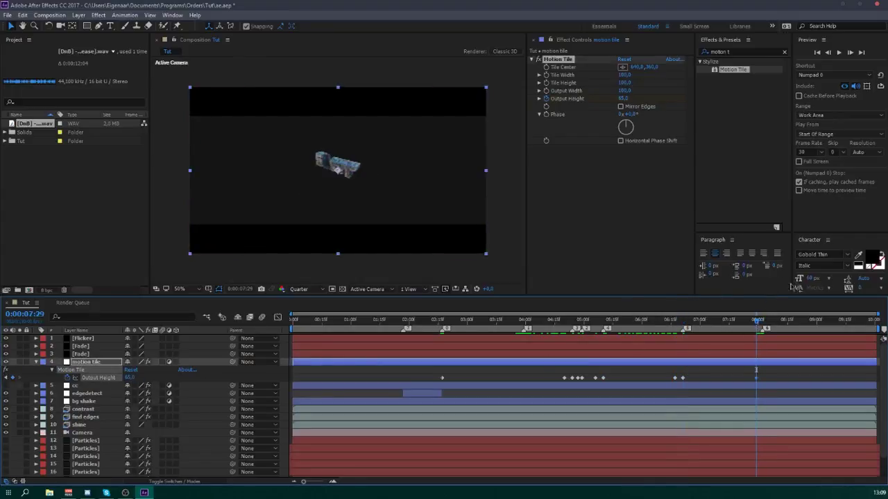
left_click(765, 321)
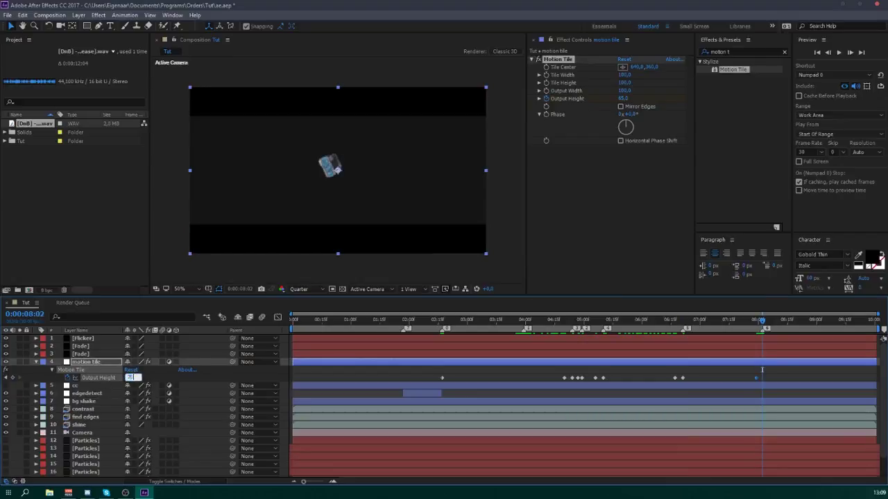
key("Return")
- Set Output Height to 77 at 0:00:10:00 and preview the moving black bars from 0:00:02:17
key("k")
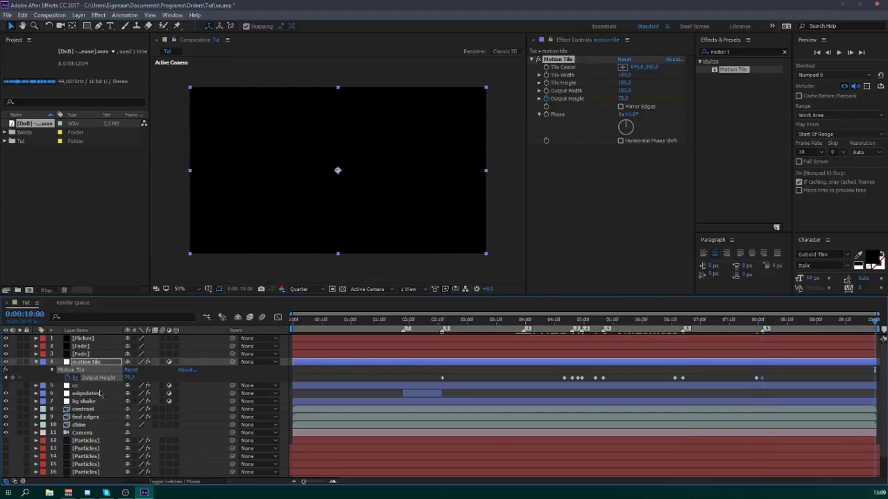
left_click(128, 378)
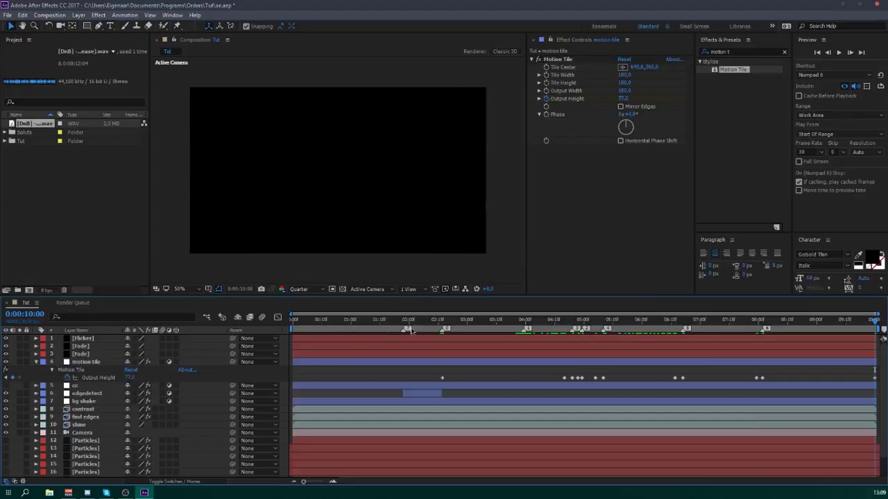
left_click(442, 321)
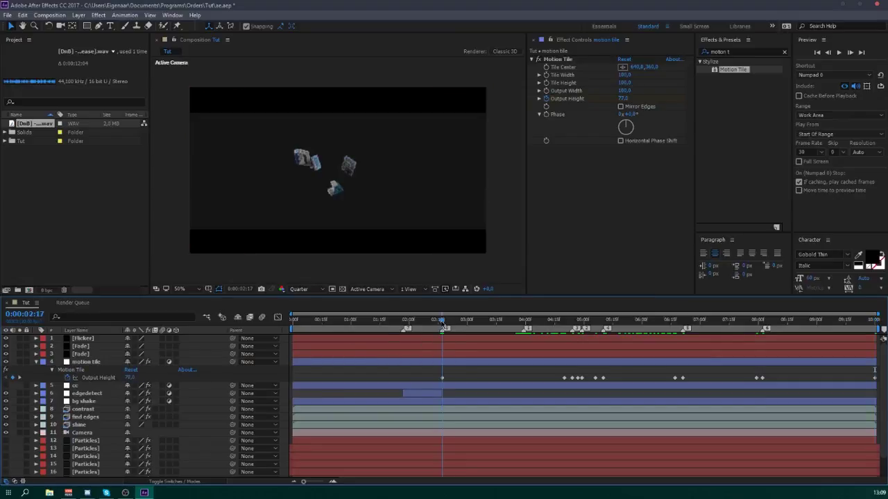
key("space")
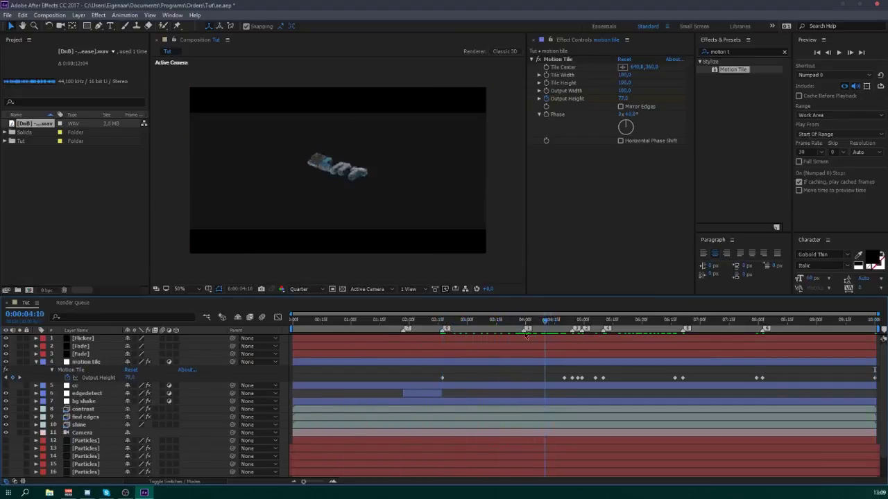
key("space")
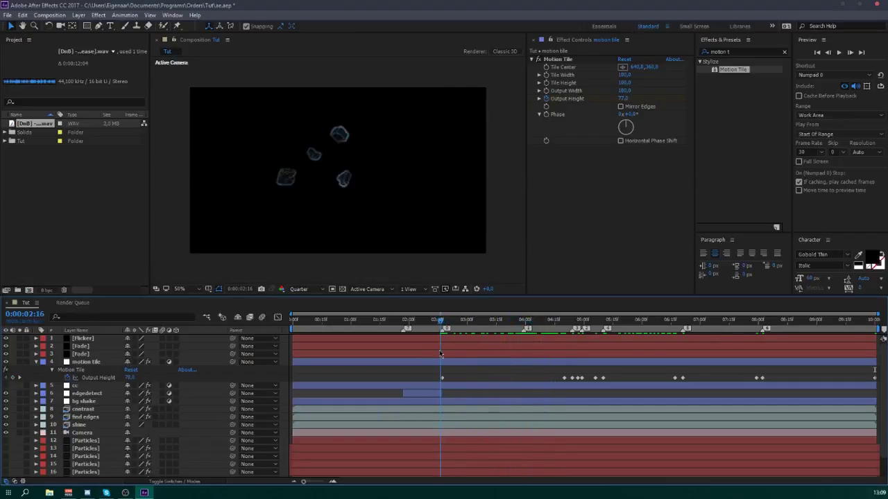
- Set the Motion Tile Output Height to 45 at 0:00:02:13
key("Page_Up")
key("Page_Up")
key("Page_Up")
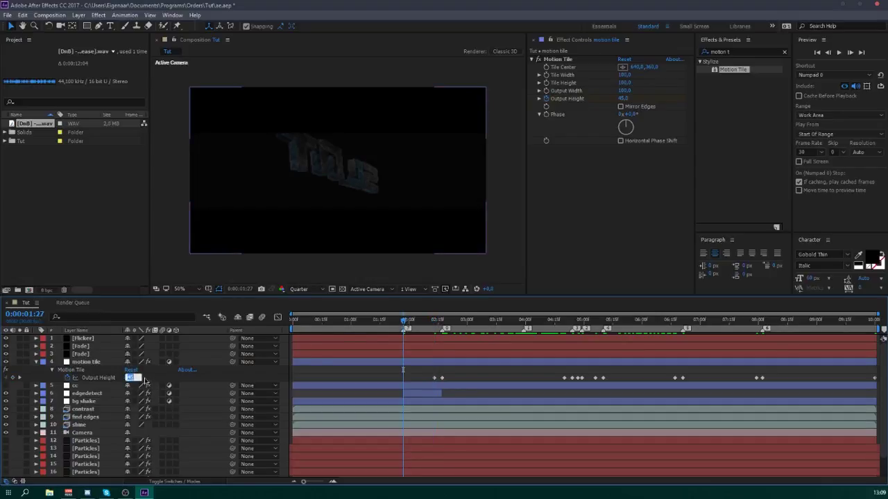
- Set Output Height to 65 at 0:00:01:27 and to 22 at the start of the composition
key("Return")
key("Home")
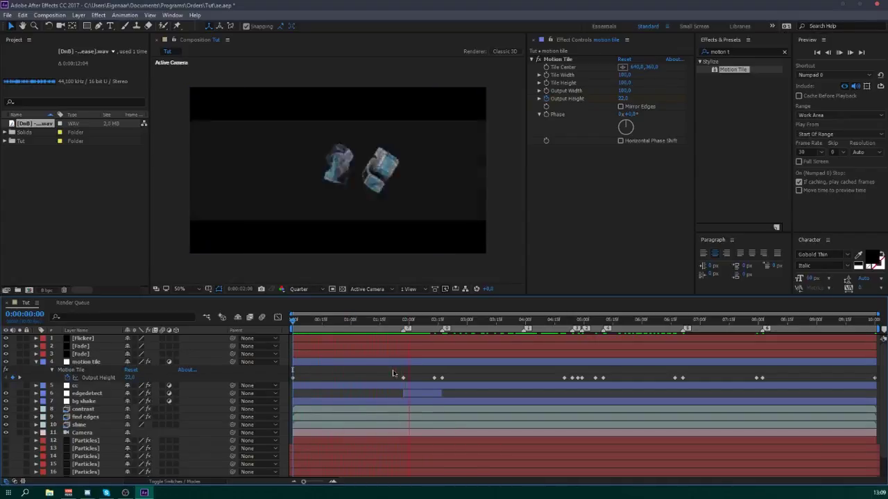
key("space")
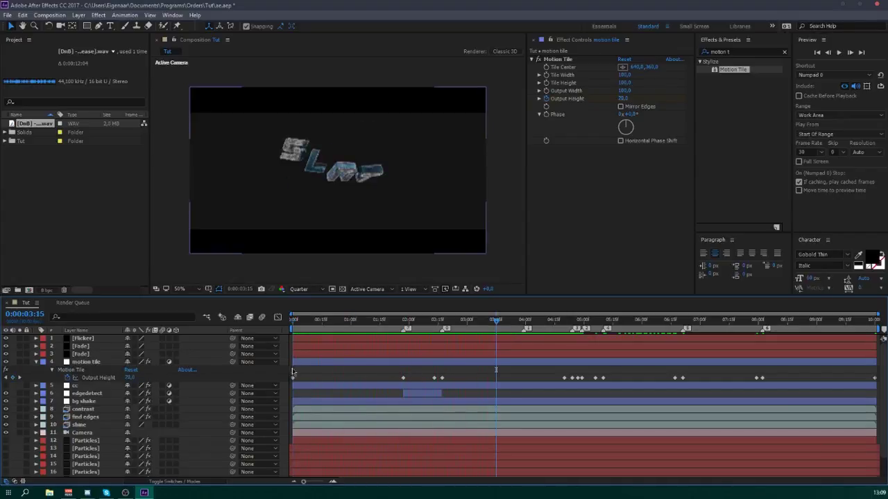
- Apply Easy Ease to all Output Height keyframes and show their curve in the Graph Editor
left_click_drag(292, 368, 878, 383)
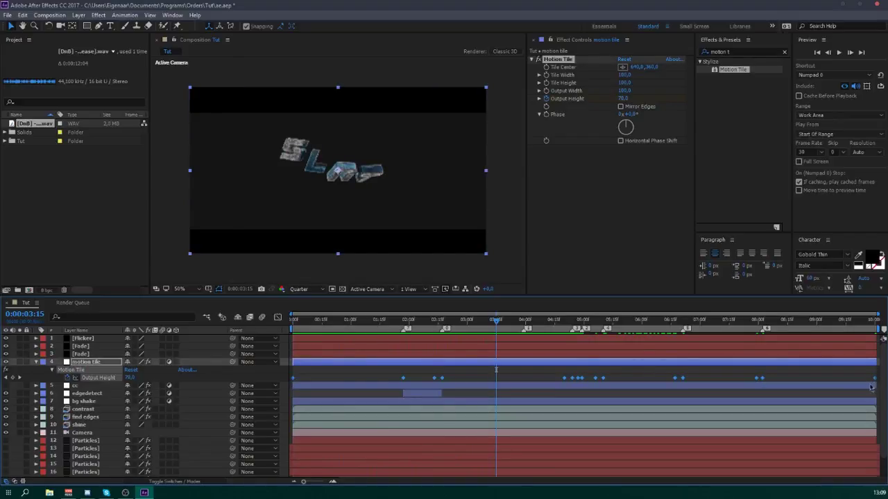
key("F9")
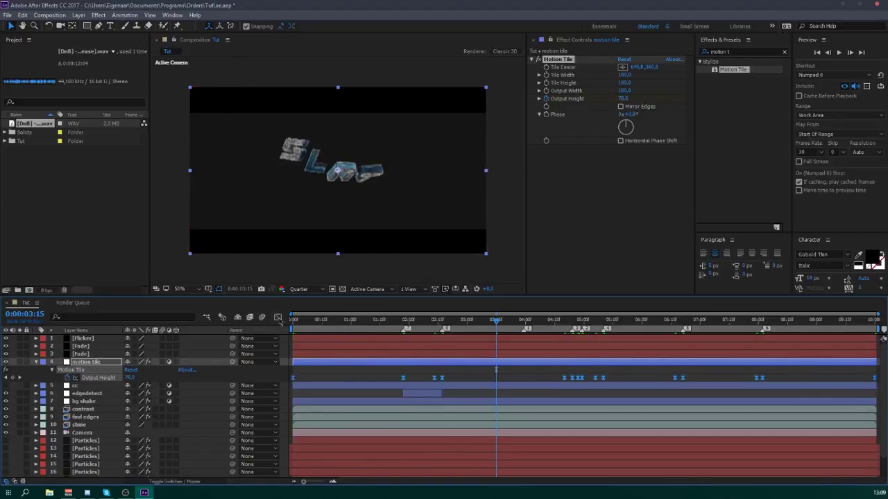
left_click(277, 318)
- Bend the Output Height curve into a dip before 0:00:02:13 and an arch after 0:00:02:17 peaking at about 78
left_click(434, 423)
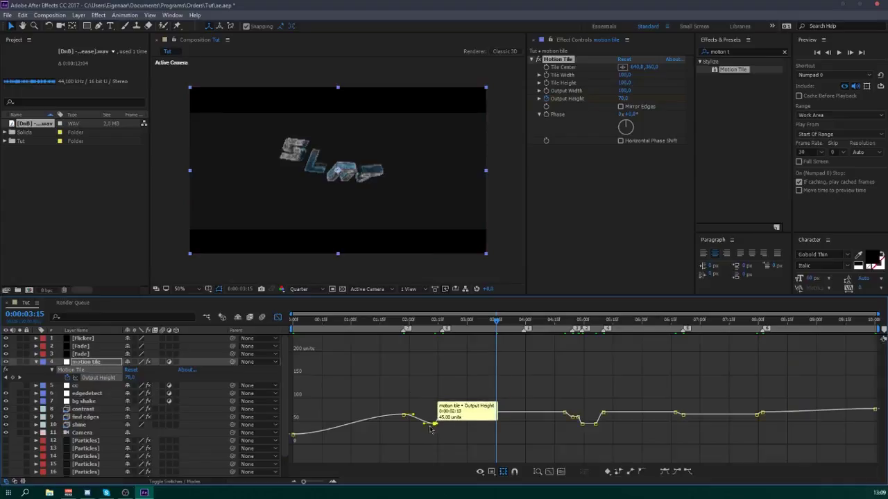
left_click_drag(424, 435, 471, 410)
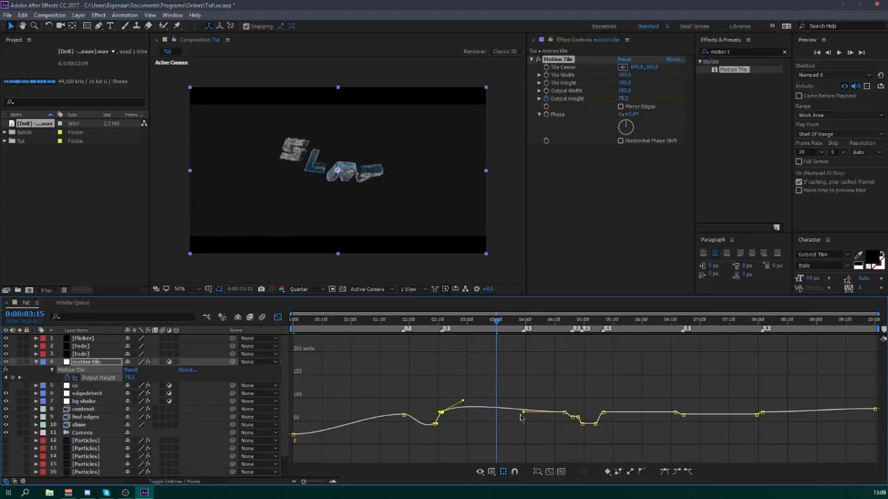
mouse_move(527, 410)
left_mouse_down()
mouse_move(542, 402)
mouse_move(536, 407)
left_mouse_up()
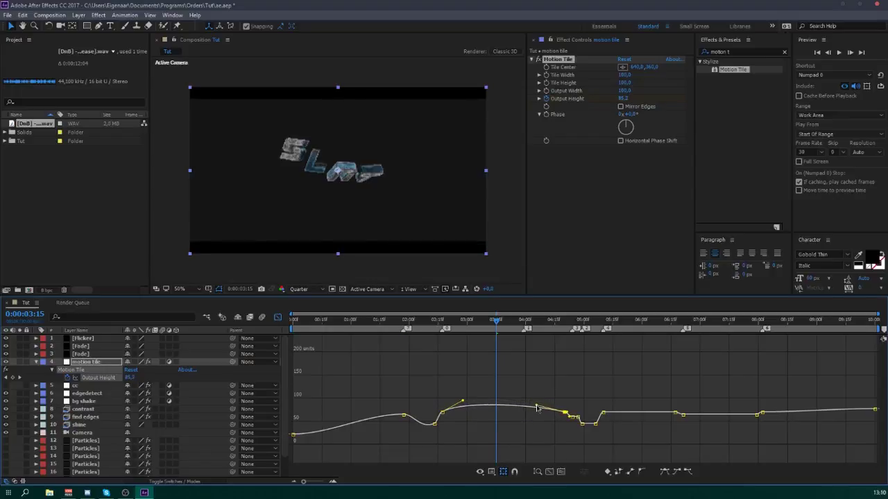
left_click_drag(463, 403, 458, 403)
scroll(481, 416, "up", 4)
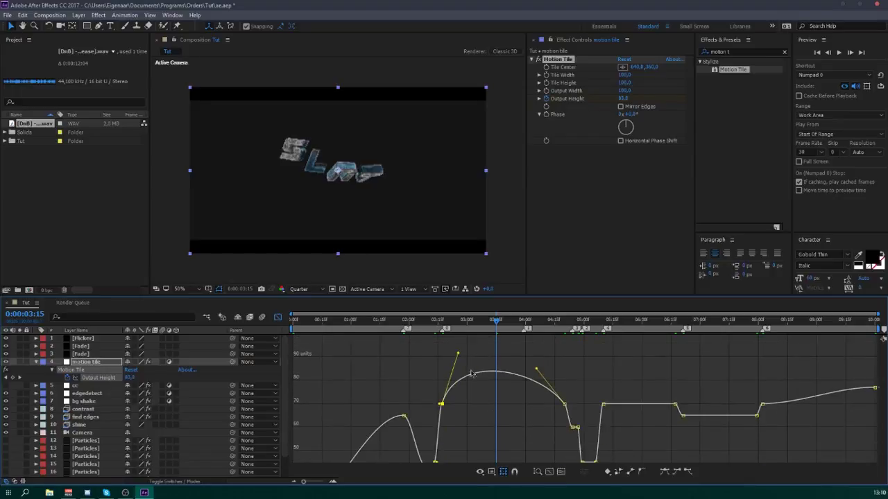
left_click_drag(458, 355, 461, 367)
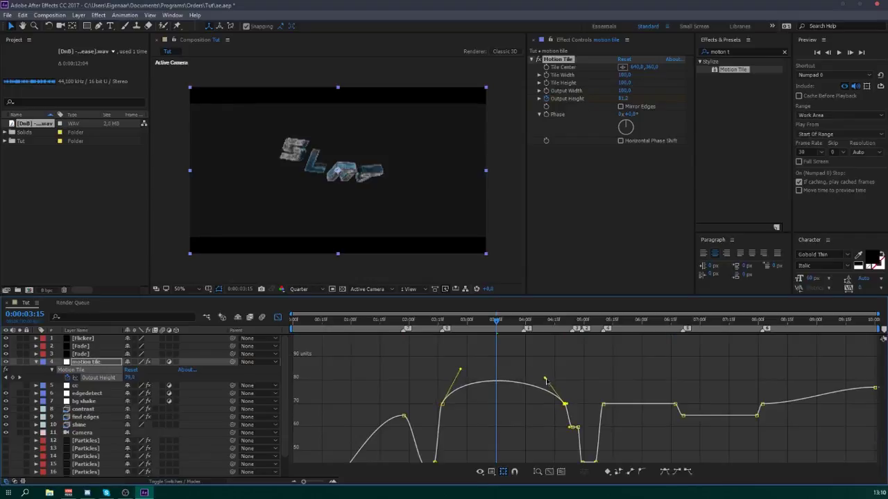
left_click_drag(465, 374, 457, 379)
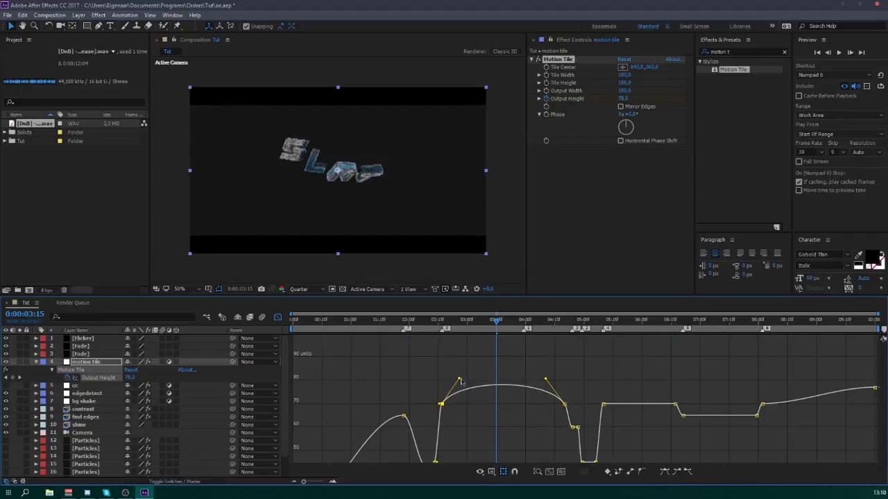
scroll(596, 382, "down", 1)
left_click(647, 436)
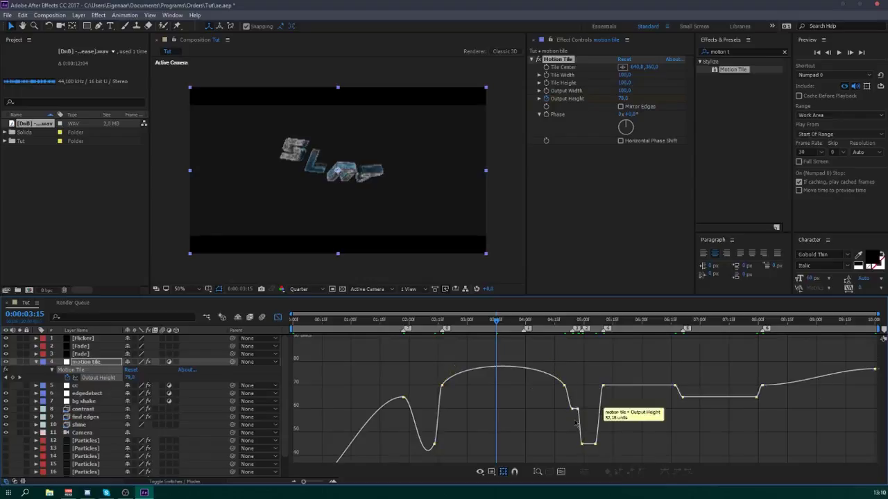
- Turn the flat section at 60 just before 0:00:04:29 into a slope from about 62 down to about 58
left_click_drag(310, 485, 318, 486)
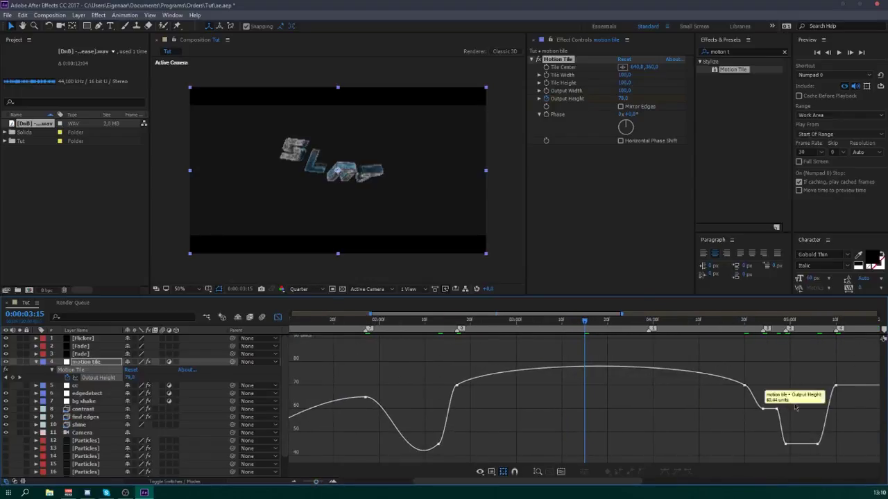
left_click(762, 409)
mouse_move(762, 408)
left_mouse_down()
mouse_move(777, 412)
mouse_move(760, 399)
left_mouse_up()
left_click(780, 415)
left_click(762, 404)
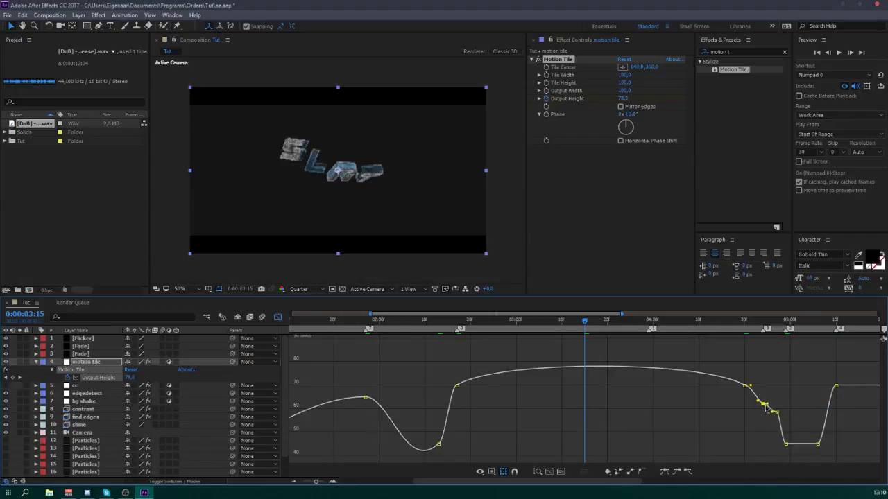
left_click(775, 412)
- Round the flat section at 45 between 0:00:04:29 and 0:00:05:06 into a smooth dip
left_click(788, 448)
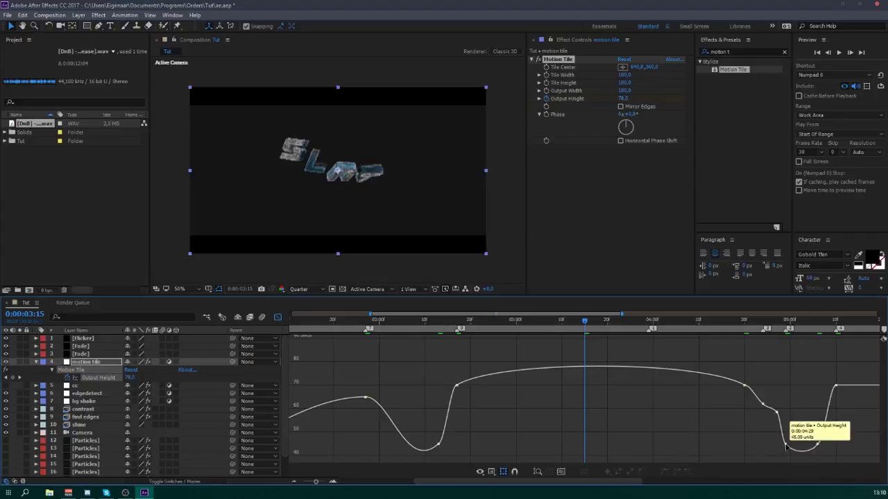
left_click(785, 445)
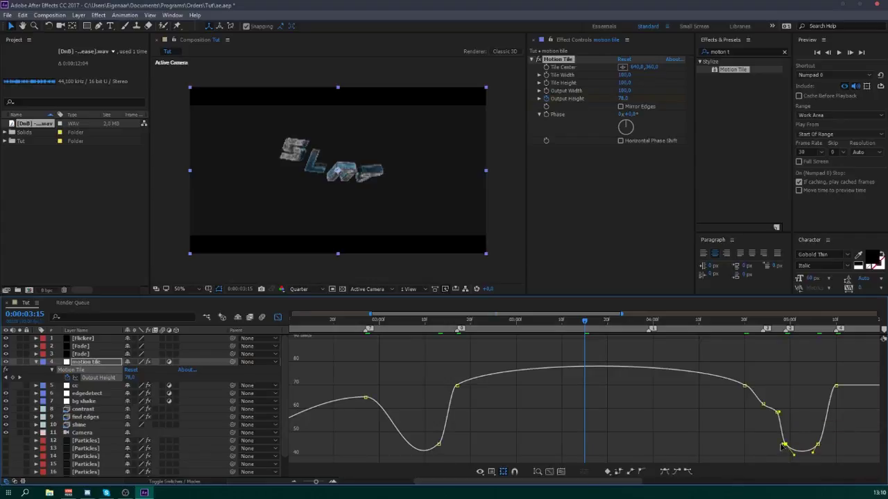
left_click(819, 444)
left_click(824, 444)
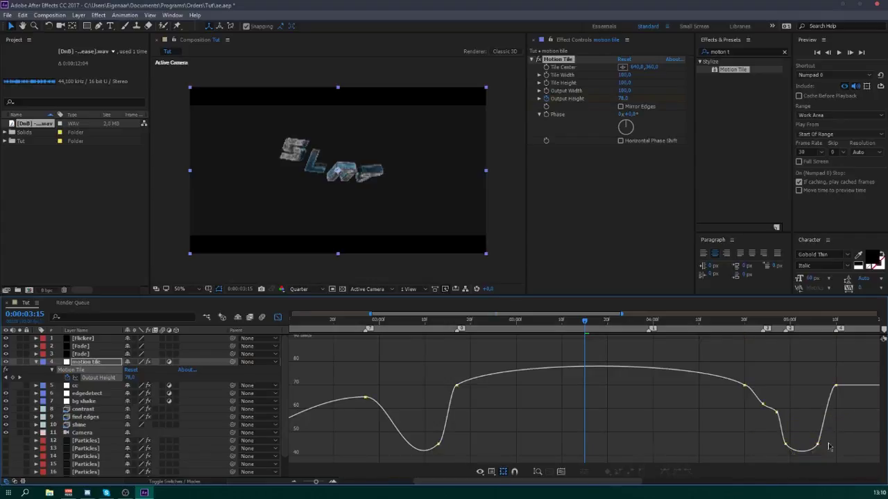
- Bend the flat section between 0:00:05:10 and 0:00:06:17 into an arch peaking at about 75
left_click_drag(486, 485, 590, 482)
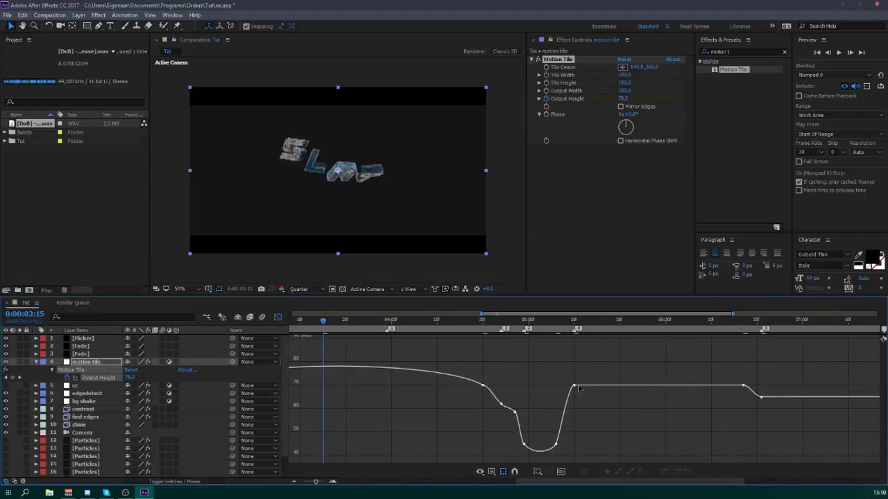
left_click(574, 386)
left_click_drag(631, 385, 620, 365)
left_click_drag(686, 386, 704, 373)
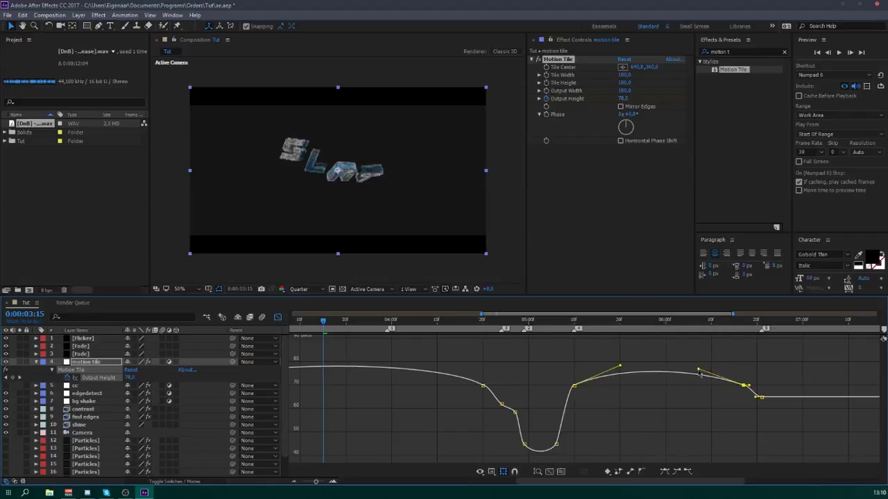
left_click_drag(624, 320, 747, 336)
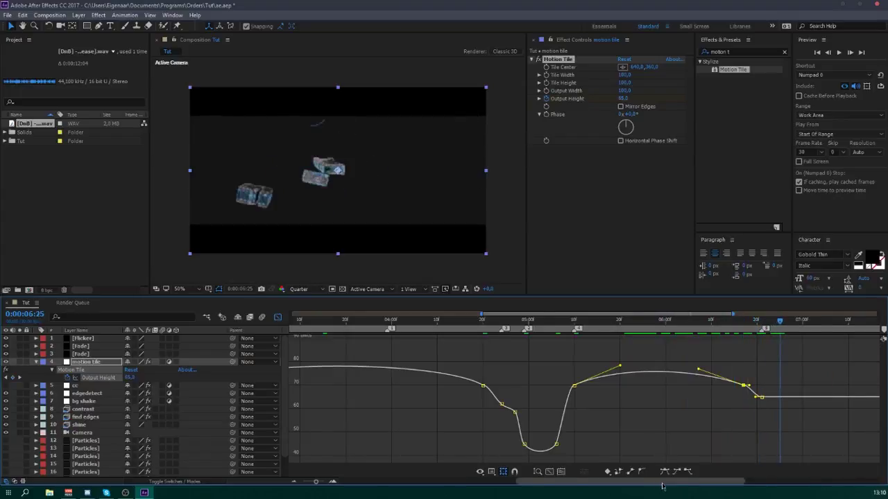
- Bend the flat section between 0:00:06:21 and 0:00:07:29 into a shallow dip down to about 60
left_click_drag(658, 481, 757, 477)
left_click(540, 398)
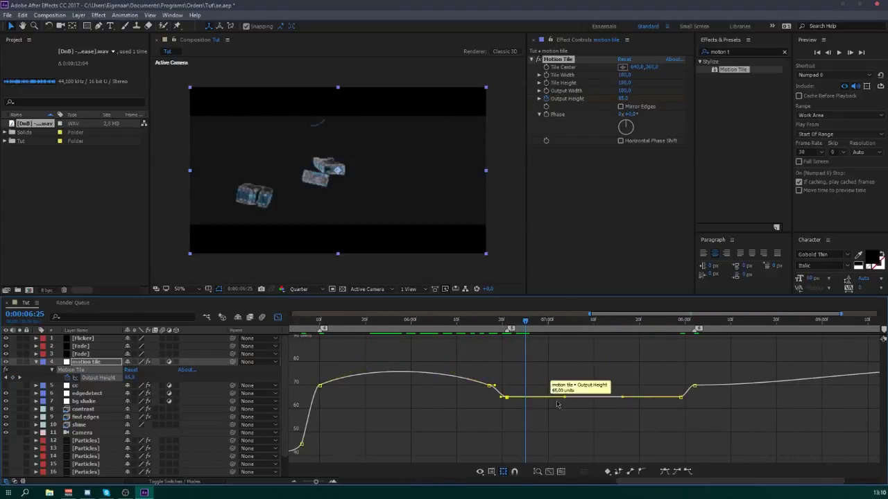
left_click_drag(563, 397, 561, 414)
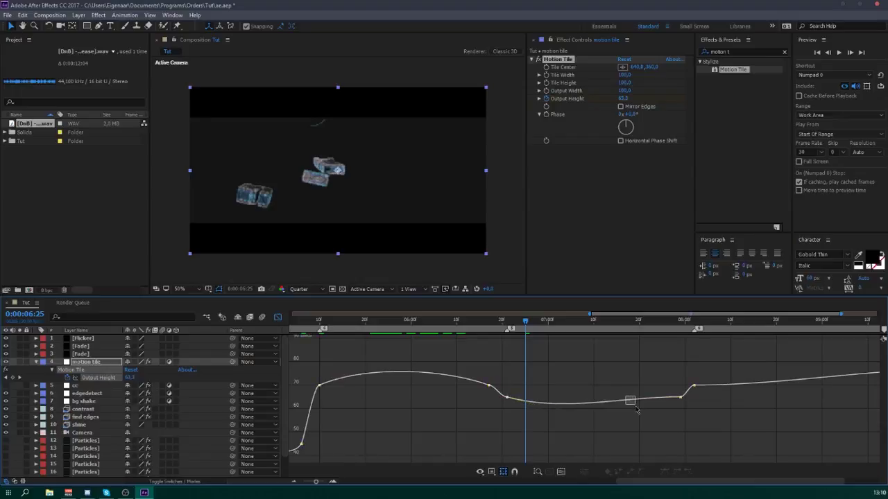
left_click(631, 398)
left_click_drag(623, 399, 635, 410)
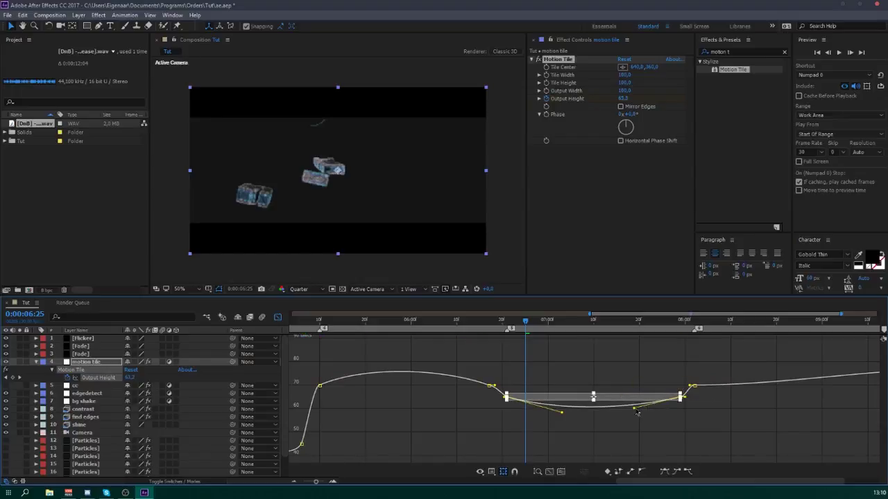
left_click(671, 425)
- Raise the outgoing ease of the 0:00:08:02 keyframe so the curve climbs quickly and levels off towards the end
key("space")
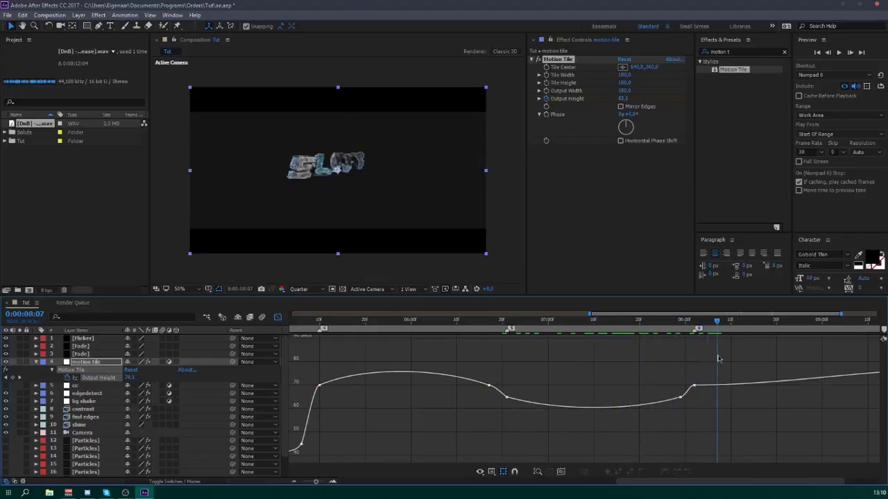
mouse_move(695, 386)
left_mouse_down()
mouse_move(780, 389)
mouse_move(702, 373)
left_mouse_up()
left_click(656, 423)
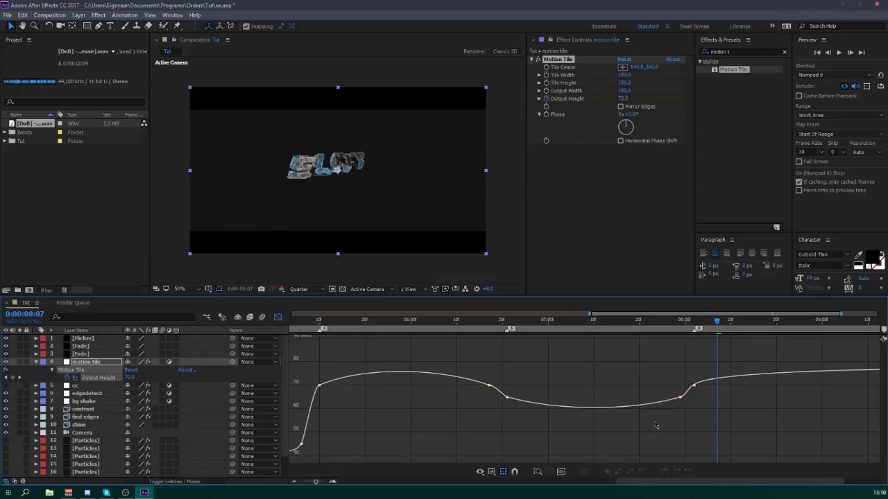
- Raise the incoming ease of the 0:00:01:27 keyframe so the opening curve peaks slightly before it
left_click_drag(316, 480, 290, 485)
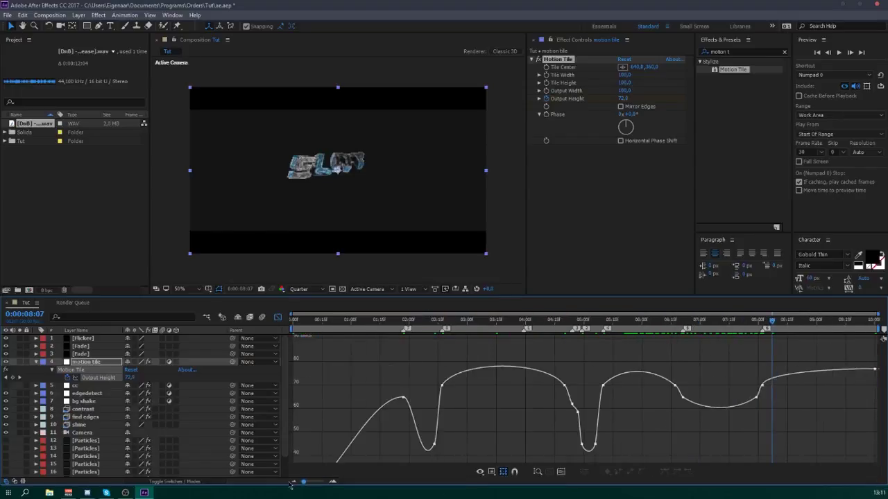
key("space")
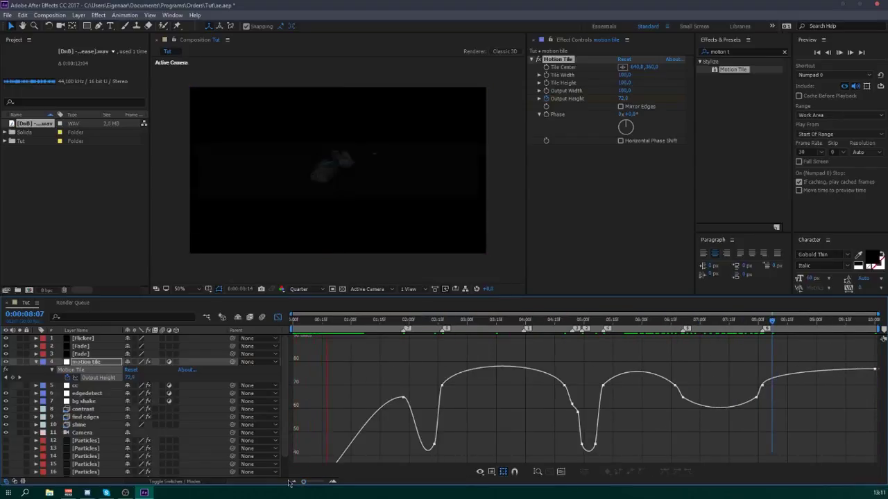
key("space")
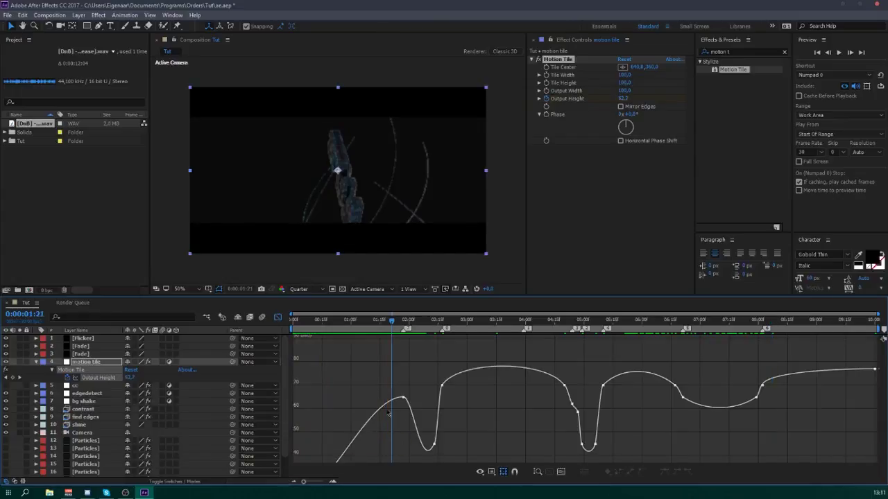
left_click(403, 399)
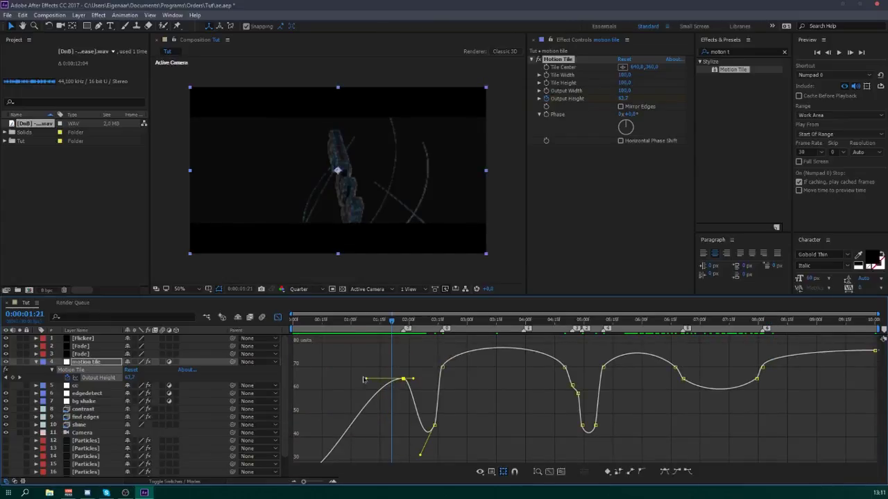
left_click_drag(366, 375, 373, 358)
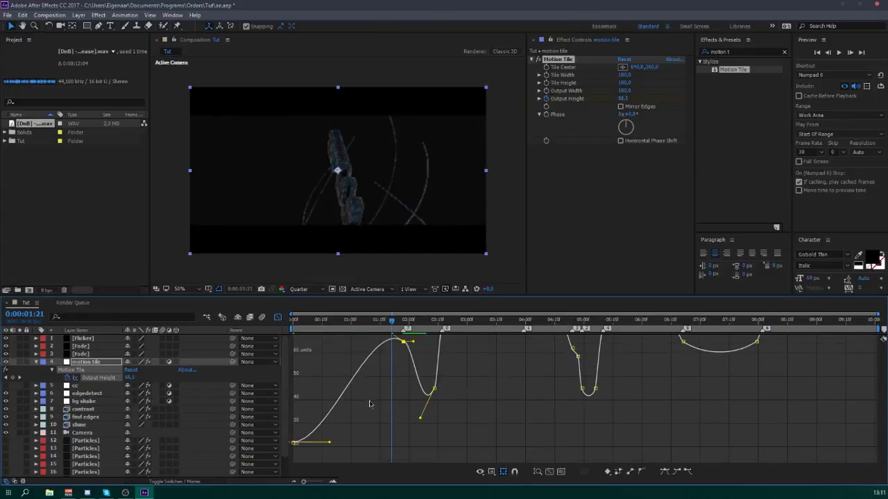
left_click(420, 452)
- Preview the whole intro and scrub through it to check the eased bar movement against the music
key("space")
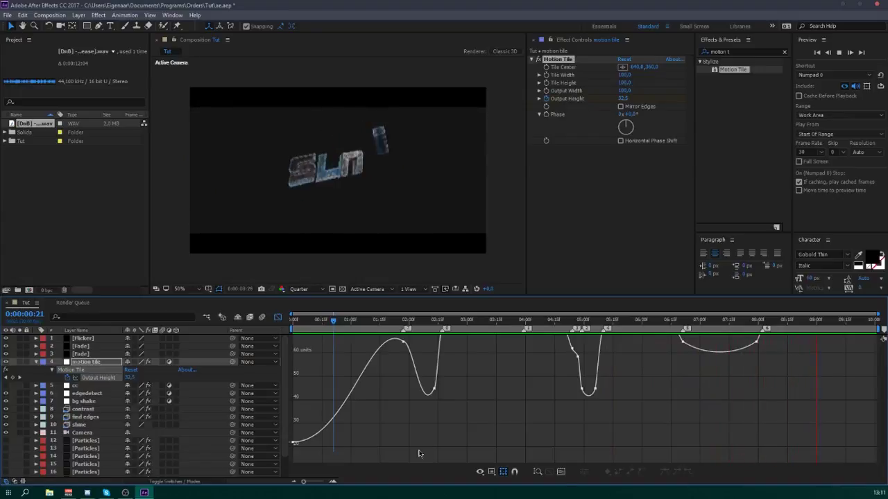
key("space")
left_click_drag(678, 372, 801, 392)
left_click_drag(579, 355, 685, 354)
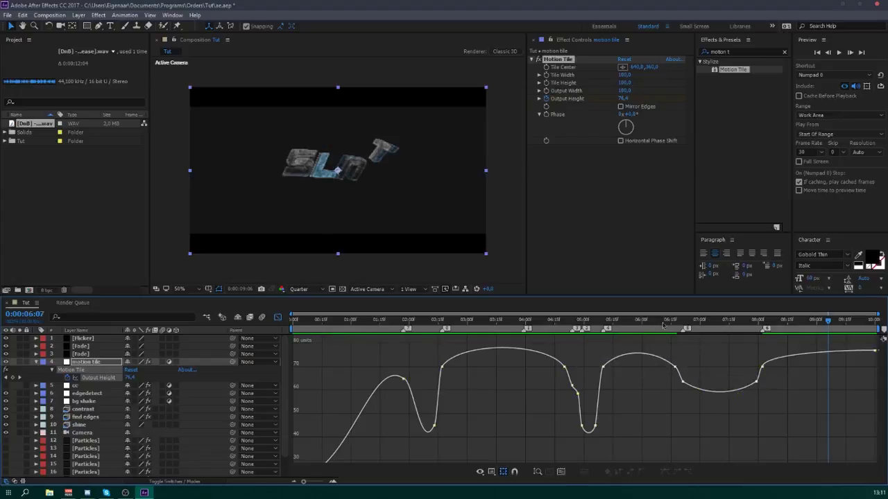
left_click_drag(663, 325, 496, 347)
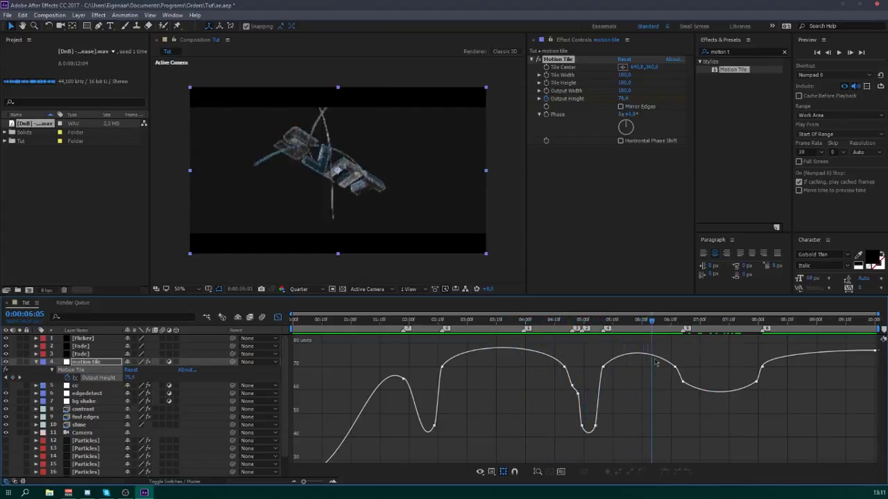
key("space")
- Save the project, collapse the motion tile layer and return the timeline to layer bar view
key("ctrl+s")
left_click(37, 362)
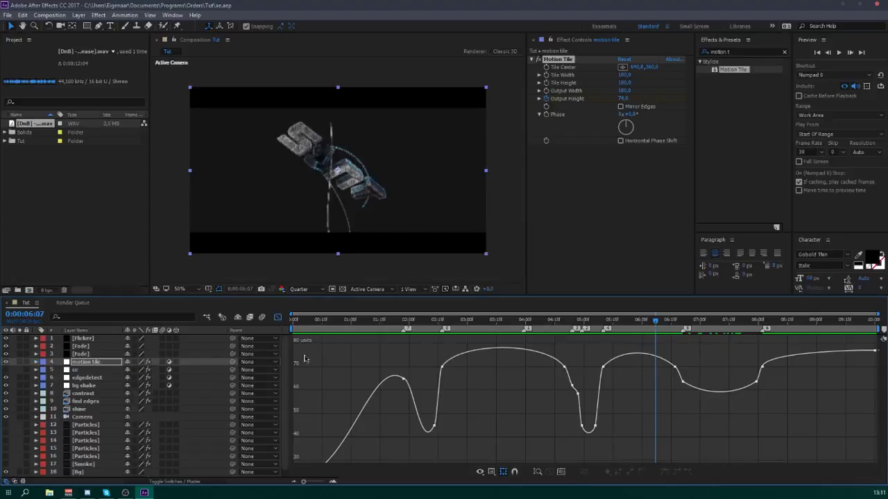
left_click(277, 318)
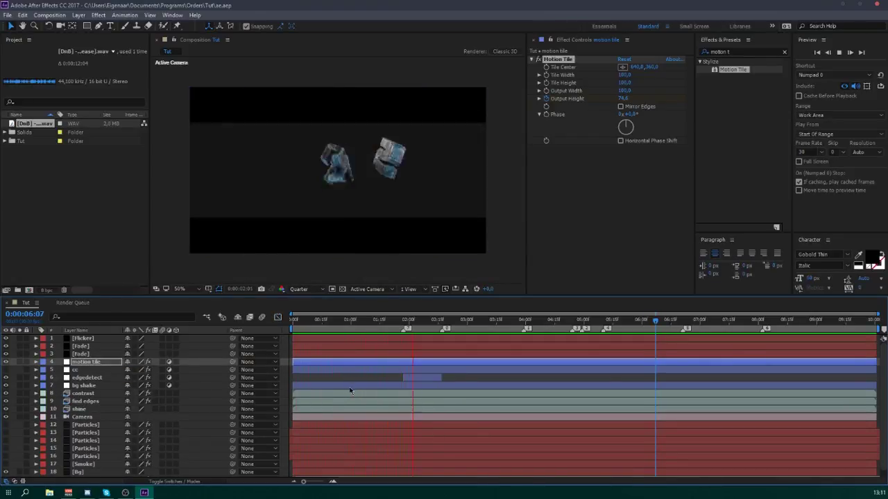
- Add an adjustment layer named clr above edgedetect and trim its start to 0:00:02:17
left_click_drag(418, 321, 444, 346)
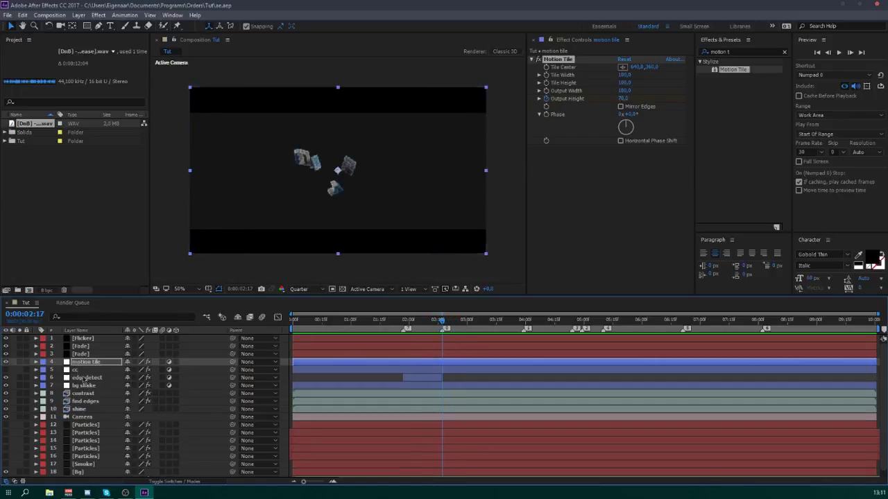
left_click(83, 370)
left_click(88, 377)
key("ctrl+v")
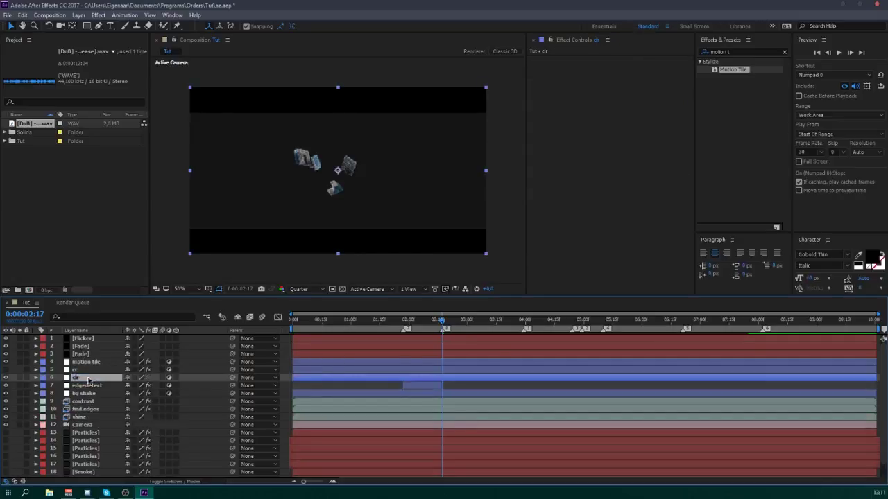
key("alt+bracketleft")
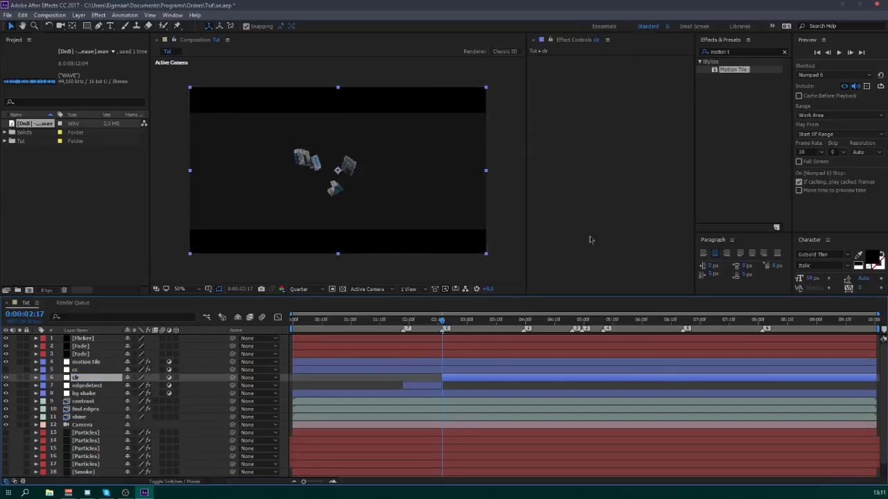
- Apply Color Balance (HLS) to the clr layer and set a starting Hue keyframe at 0:00:02:17
left_click(736, 51)
type("co")
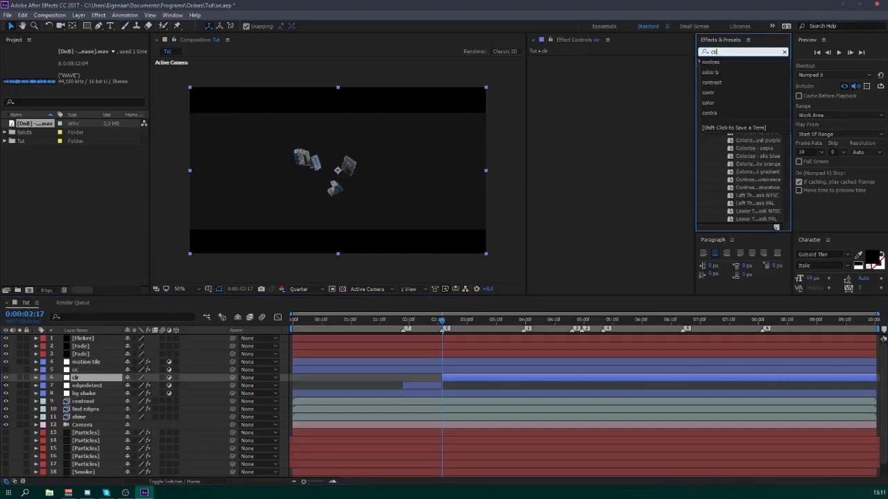
type("lor b")
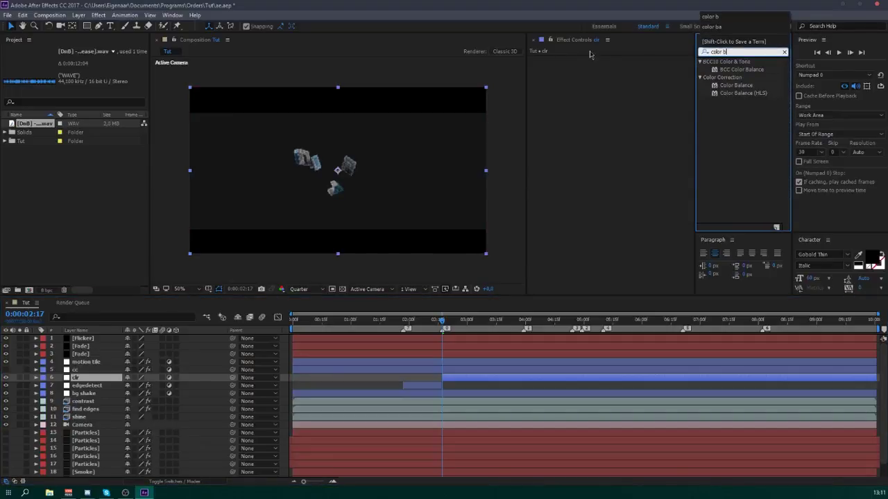
left_click_drag(738, 93, 565, 86)
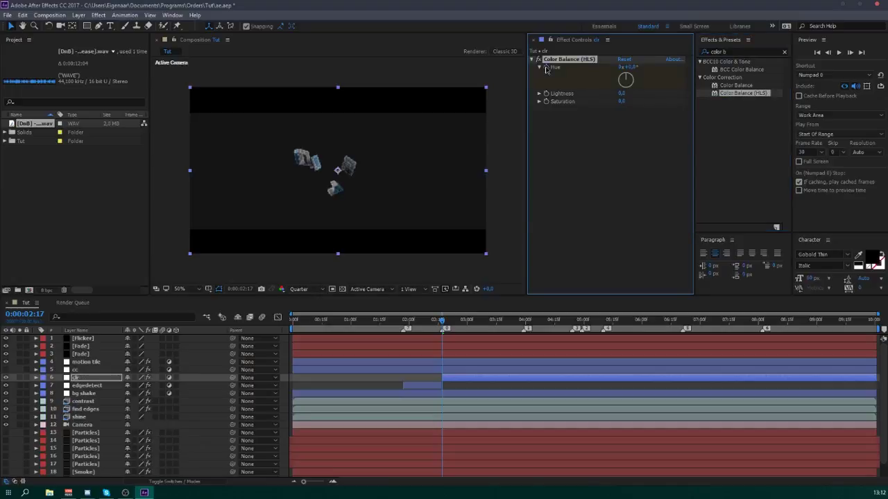
- Keyframe the Hue at one full revolution at 0:00:03:06, end the clr layer there and preview the colour cycle
left_click(466, 331)
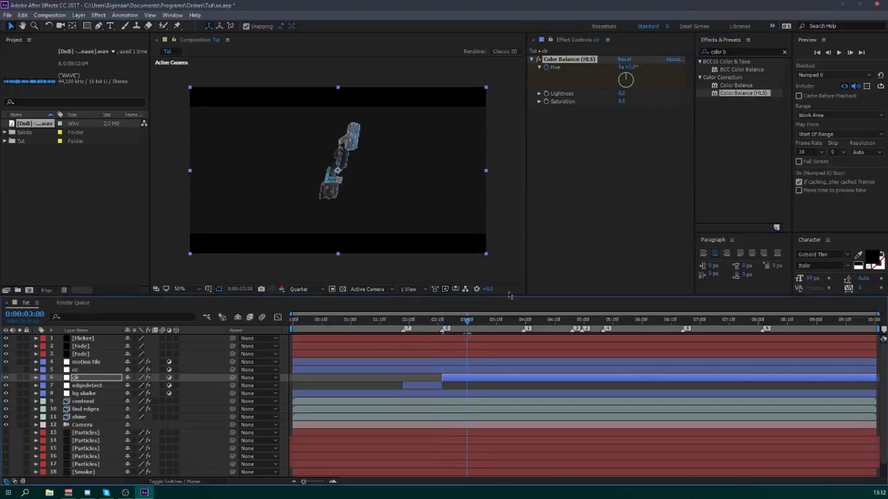
left_click_drag(471, 324, 478, 324)
left_click(620, 68)
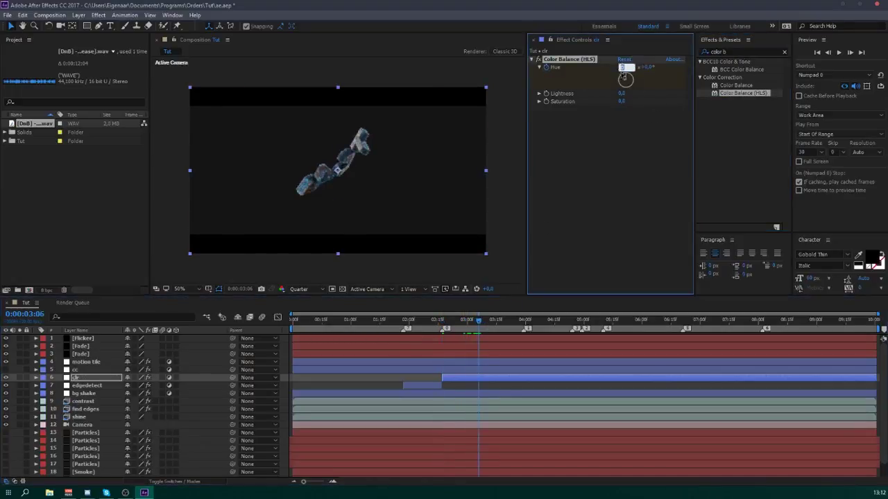
type("1")
left_click(562, 285)
key("alt+bracketright")
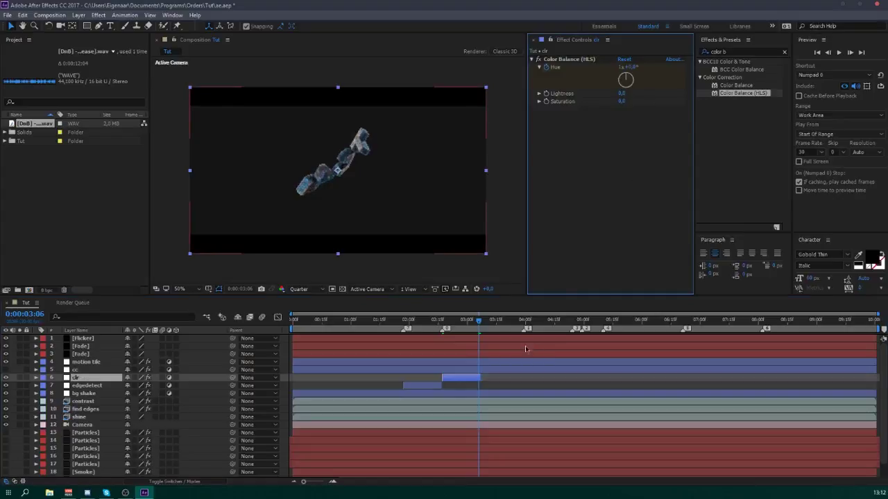
left_click(423, 327)
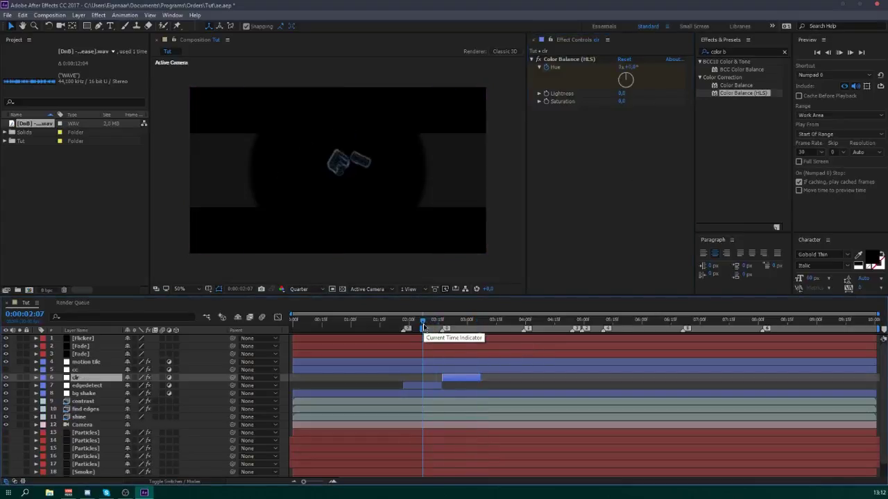
key("space")
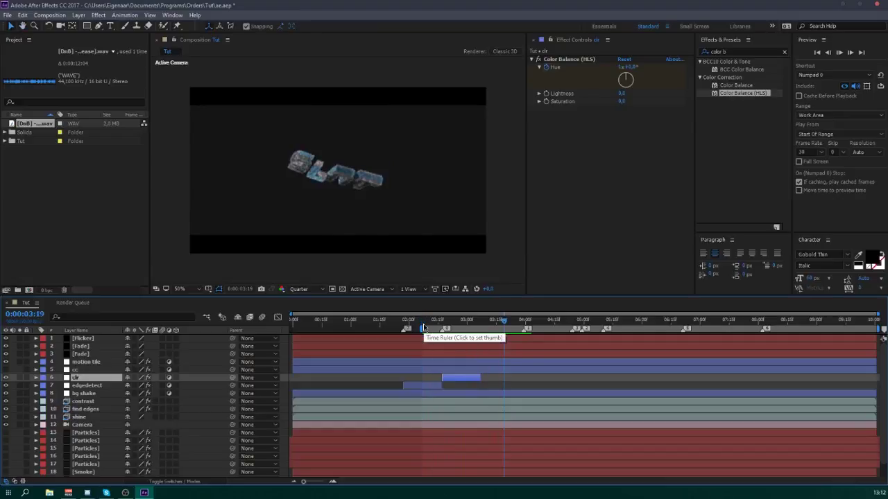
left_click(465, 321)
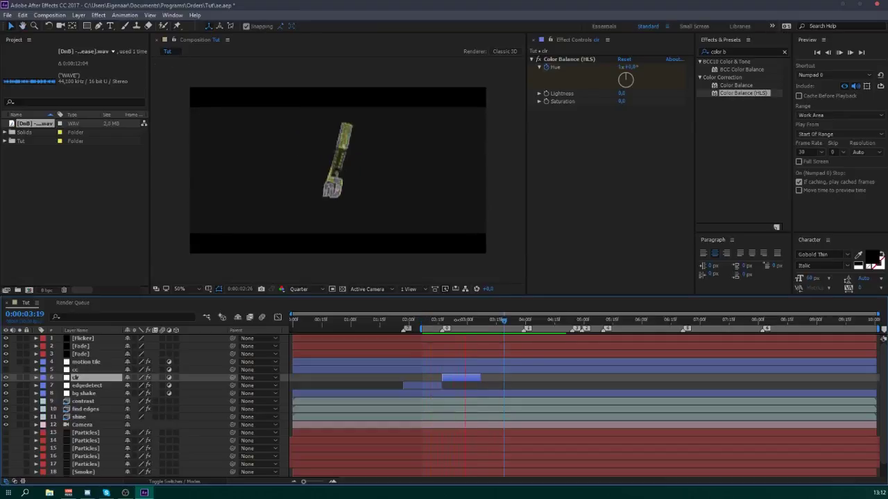
- Try a longer hue cycle with the cc layer shown, moving the end keyframe and clr layer end to about 0:00:03:15 and back
left_click(6, 370)
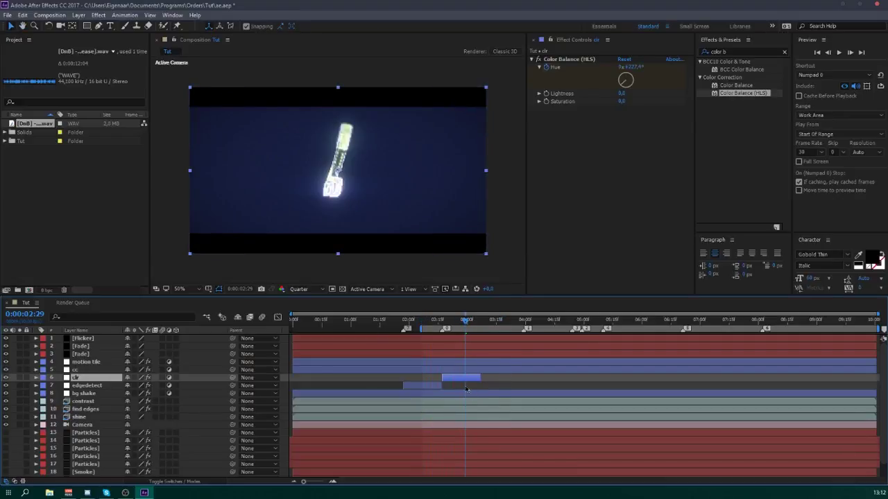
key("u")
left_click_drag(478, 395, 504, 396)
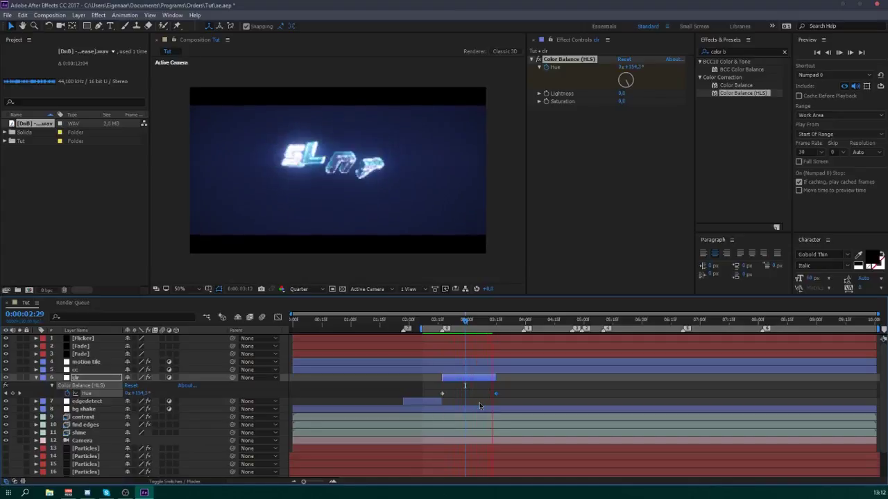
key("space")
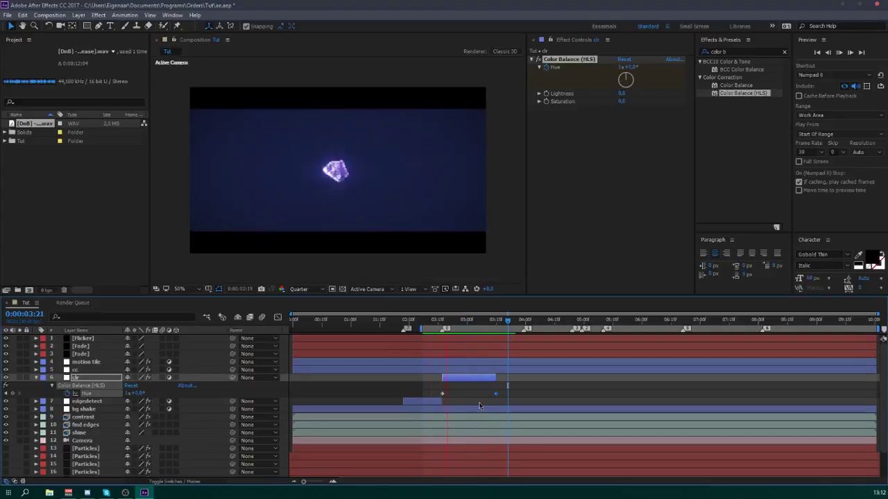
left_click_drag(502, 395, 476, 379)
- Save the project, hide the cc layer again and play back the hue cycle with the clr layer collapsed
key("ctrl+s")
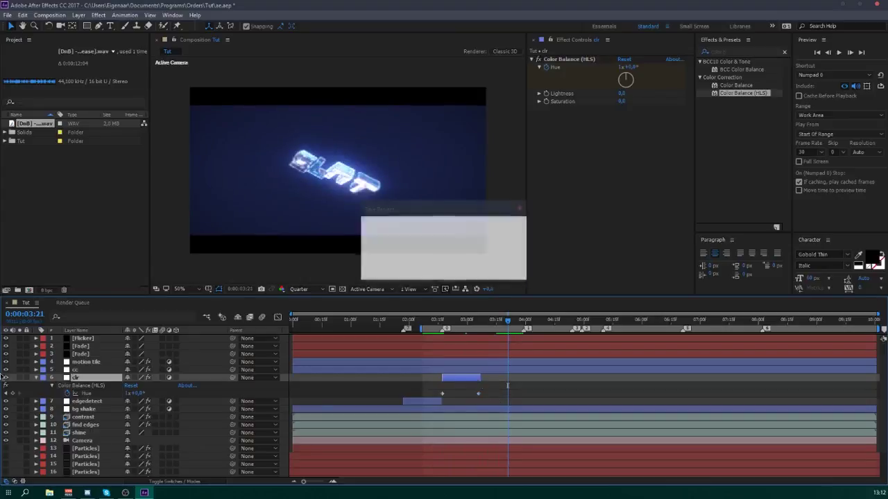
key("u")
key("space")
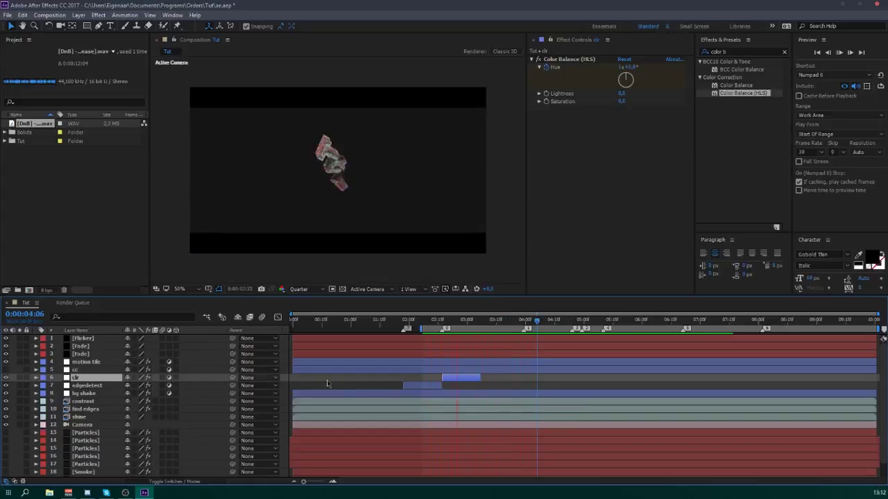
left_click_drag(461, 322, 494, 325)
key("ctrl+s")
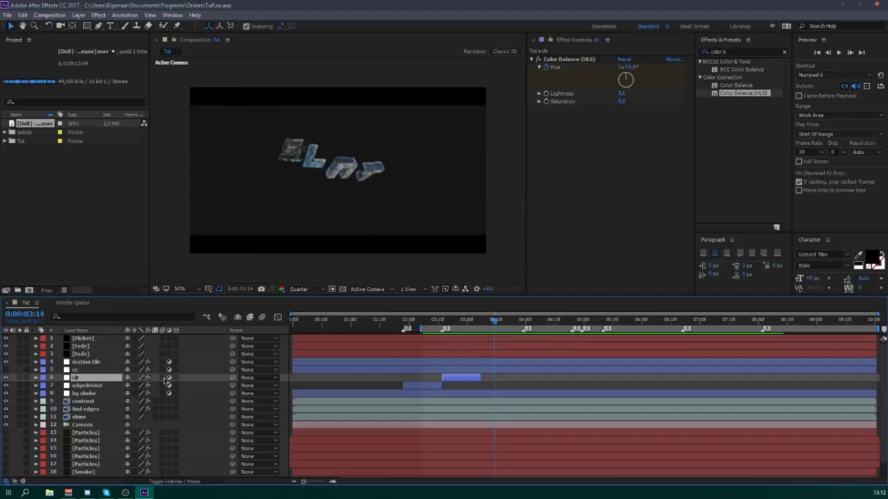
- Add an adjustment layer named beat 1 above bg shake, with a marker at 0:00:03:14 and its start trimmed to 0:00:03:04
left_click(87, 385)
left_click(83, 393)
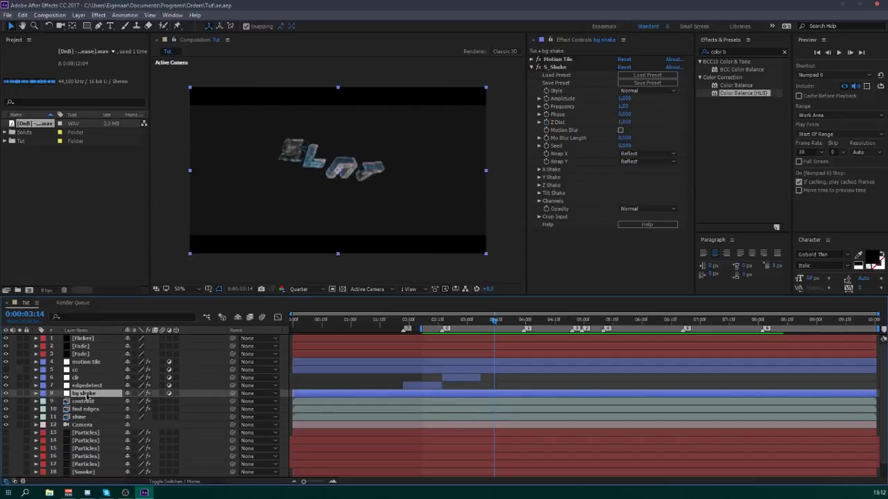
key("ctrl+alt+y")
key("Return")
type("transform")
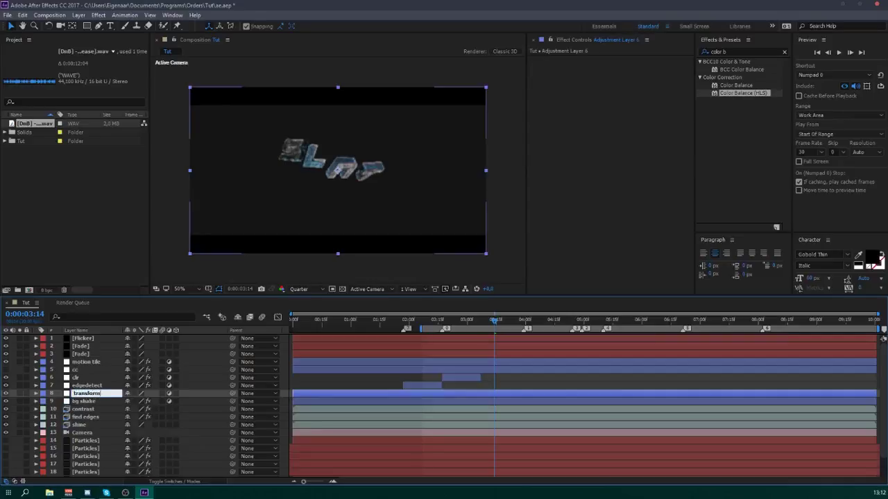
key("Return")
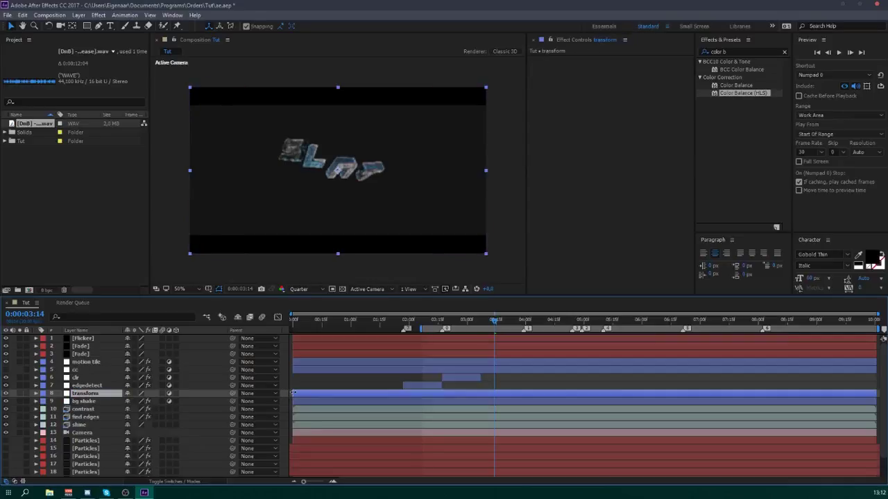
key("Return")
type("beat")
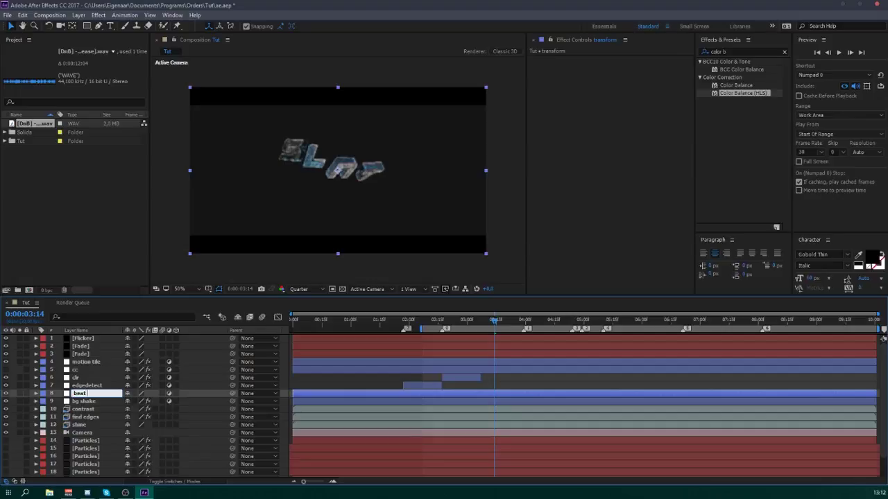
type(" 1")
key("Return")
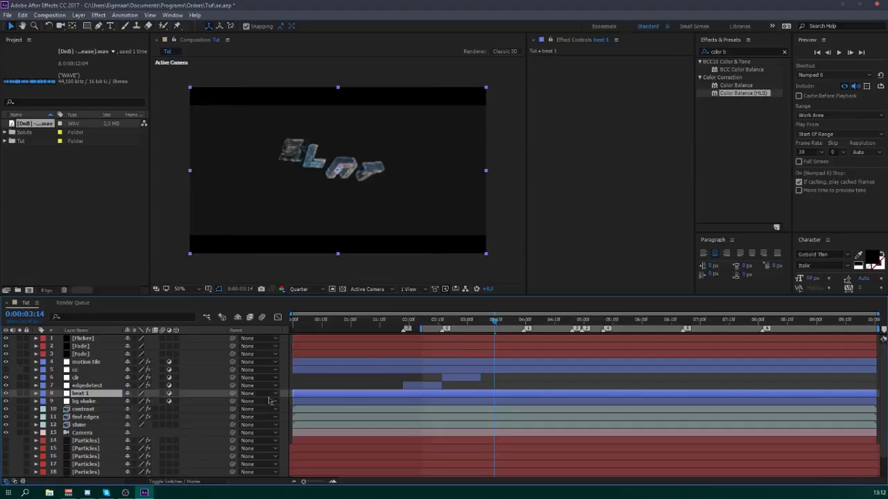
left_click_drag(295, 393, 476, 401)
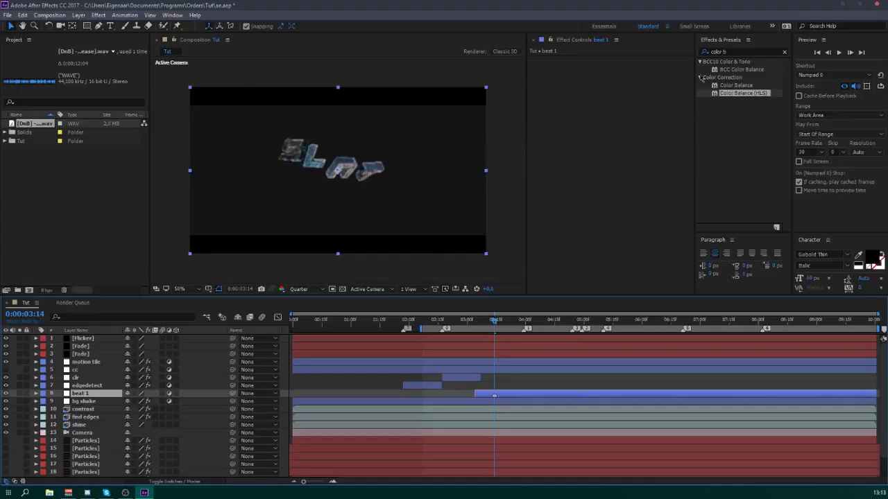
- Find the Transform effect and apply it to the beat 1 layer
left_click(735, 52)
type("tran")
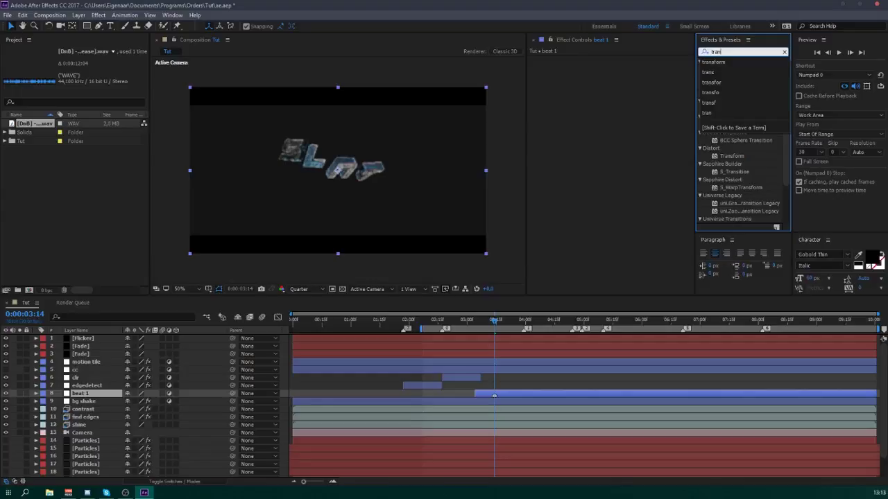
left_click(714, 62)
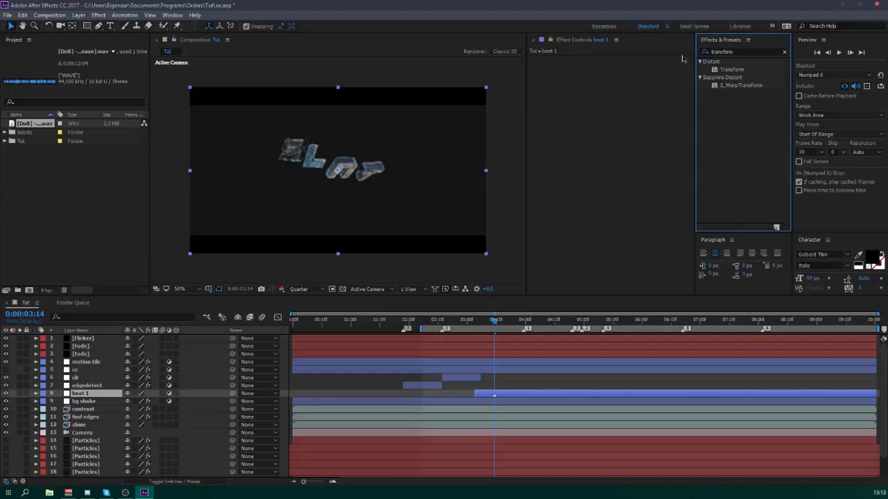
double_click(734, 70)
- Add Motion Tile above Transform on beat 1, with Output Width and Output Height 333 and Mirror Edges enabled
left_click(741, 53)
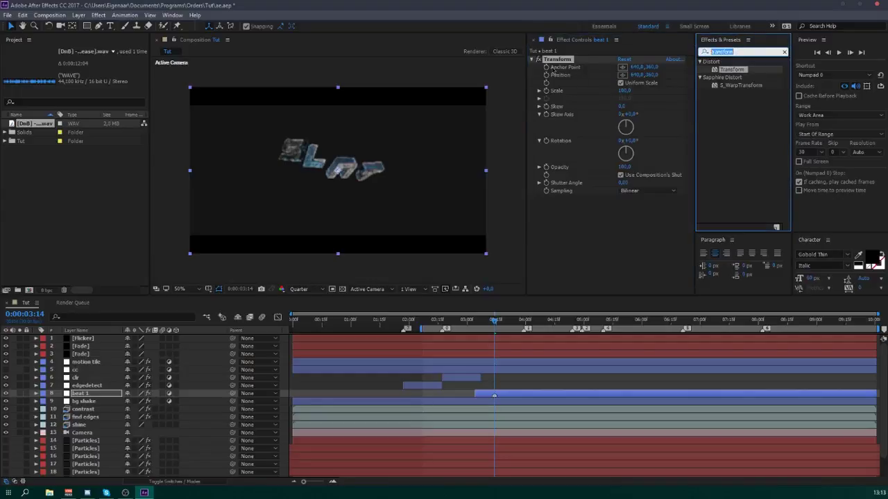
type("motion t")
left_click_drag(725, 70, 588, 67)
left_click(632, 92)
type("333")
key("Tab")
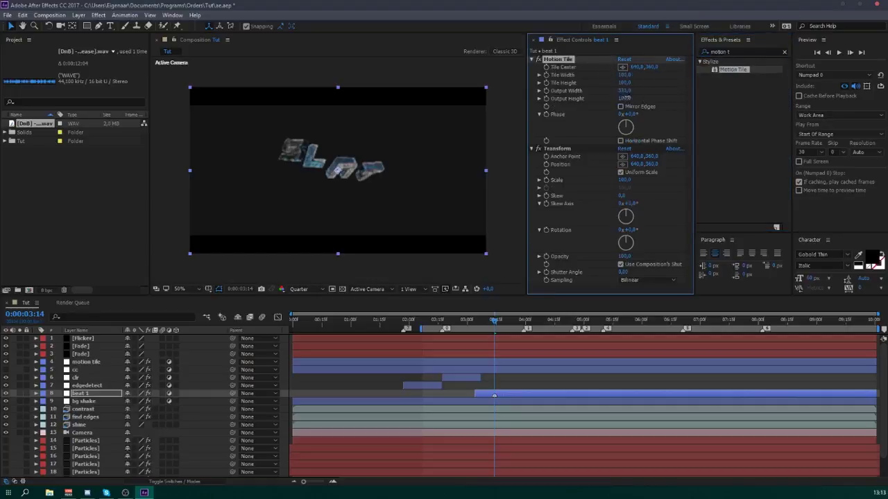
type("333")
left_click(620, 107)
left_click(538, 59)
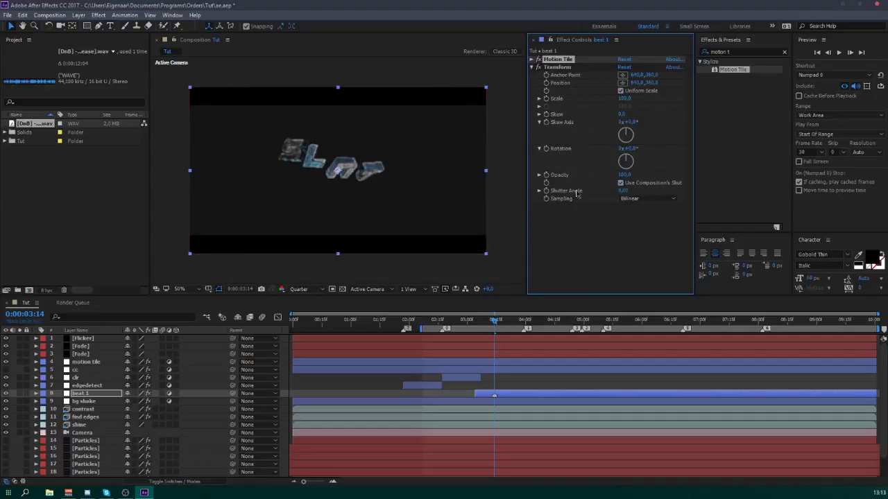
- Keyframe the Transform Scale of beat 1 at 100 on 0:00:03:14, 65 on 0:00:03:13 and 100 on 0:00:03:04
key("Page_Up")
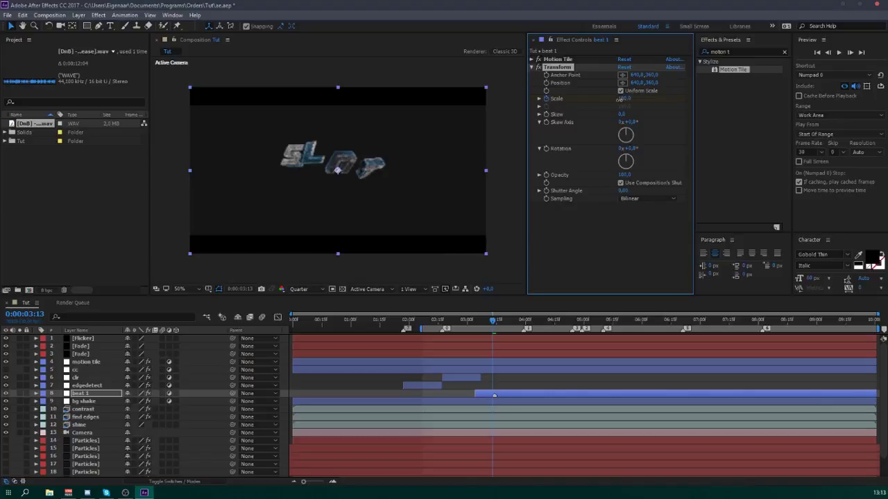
left_click_drag(619, 99, 615, 109)
left_click(475, 321)
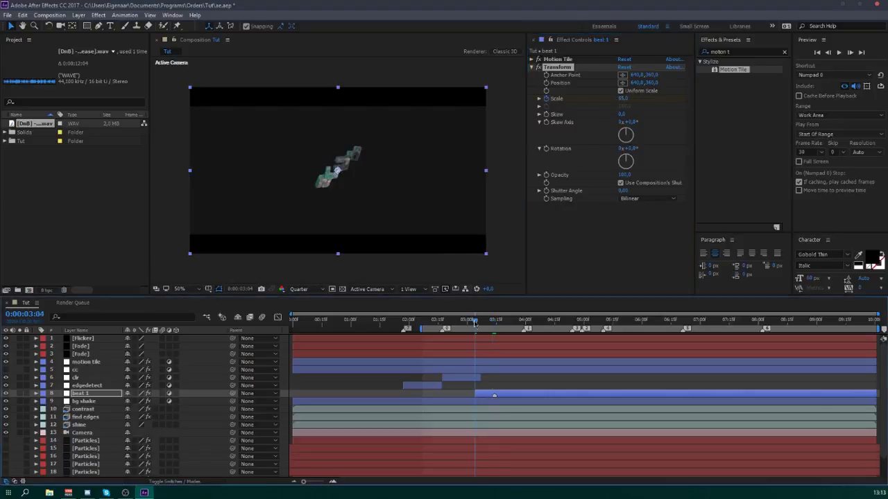
left_click(624, 99)
type("100")
key("Return")
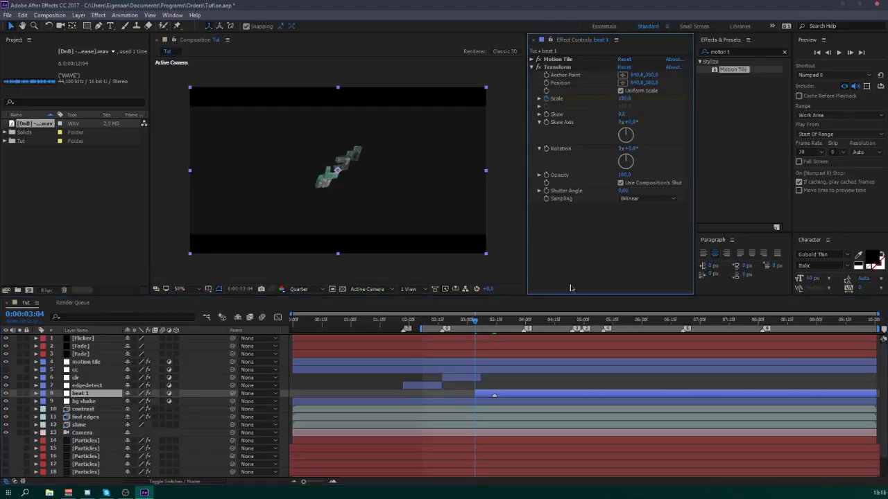
- Reveal the Scale keyframes of beat 1, apply Easy Ease to them and scrub through the zoom
key("u")
left_click(493, 409)
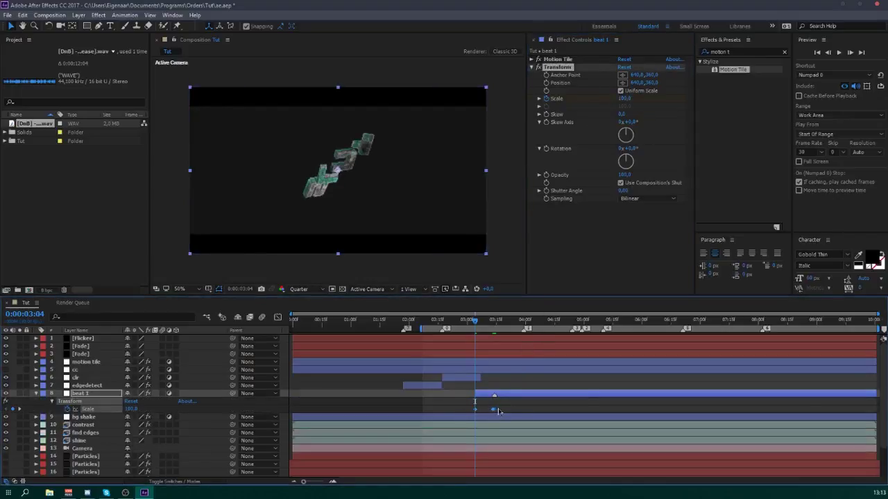
left_click(491, 402)
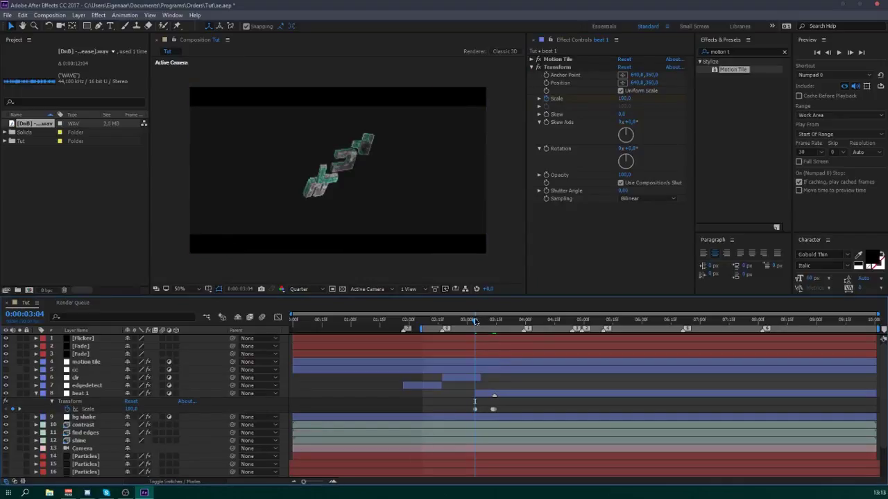
mouse_move(476, 321)
left_mouse_down()
mouse_move(495, 323)
mouse_move(484, 323)
left_mouse_up()
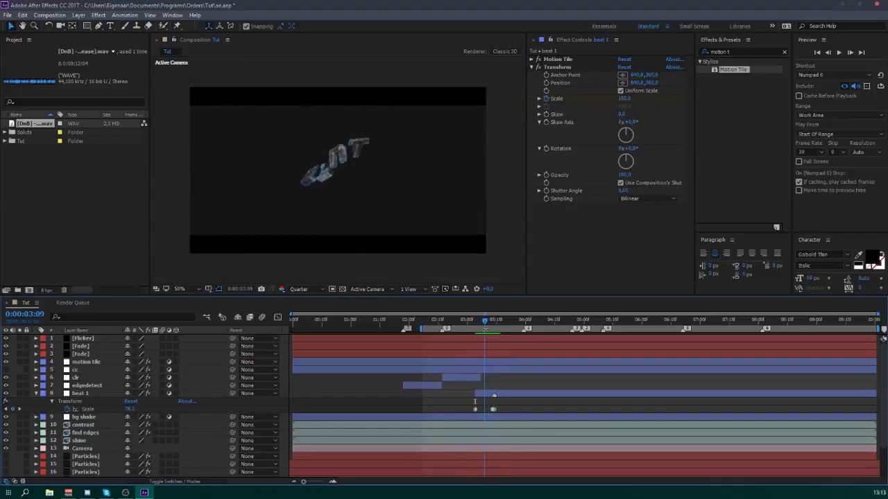
- Apply Optics Compensation to beat 1 below Transform, with Reverse Lens Distortion and Optimal Pixels enabled
left_click(733, 53)
type("optic")
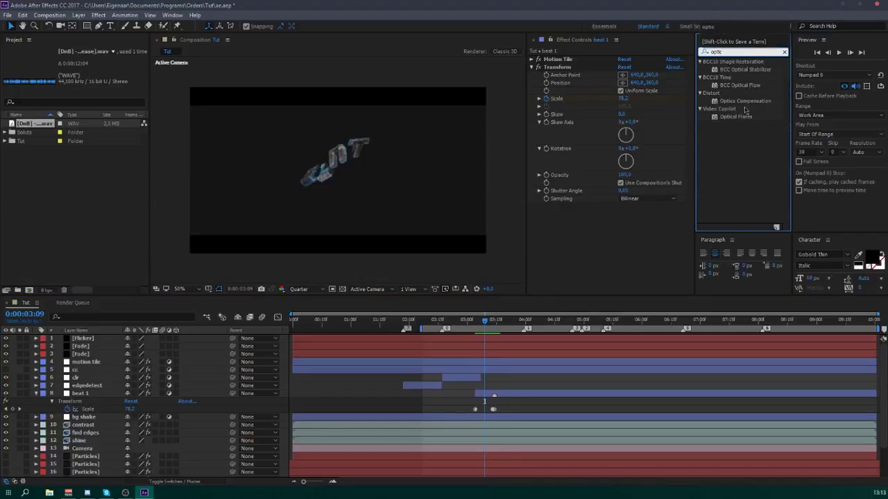
left_click_drag(744, 102, 619, 226)
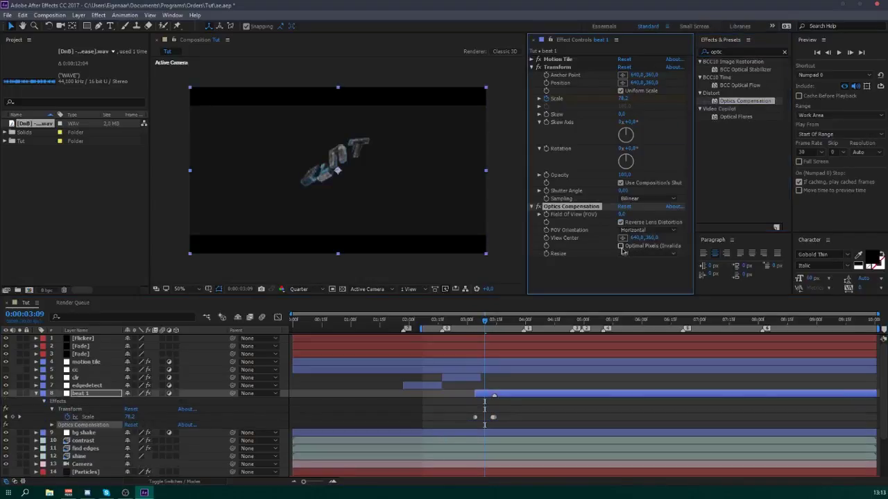
left_click(620, 246)
- Keyframe the Optics Compensation Field Of View at 0 on 0:00:03:04, about 100 on 0:00:03:13 and 0 on 0:00:03:14
left_click(476, 323)
left_click(547, 218)
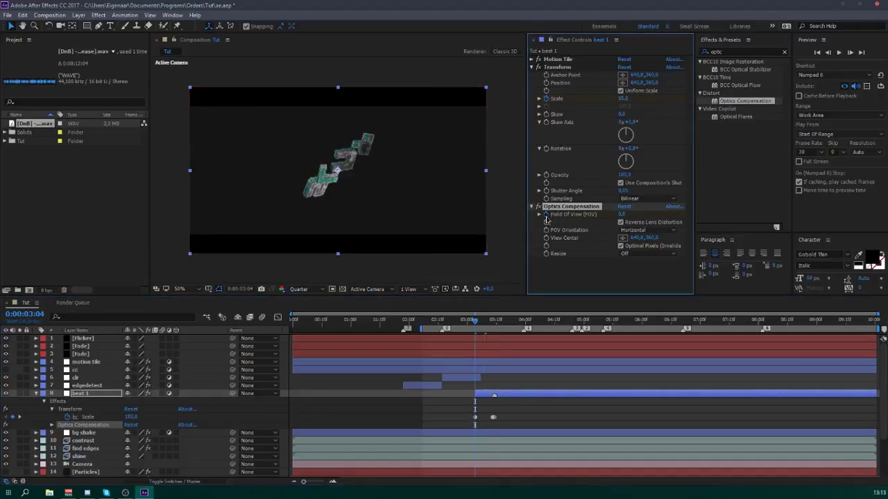
key("k")
left_click_drag(787, 208, 887, 215)
key("Page_Down")
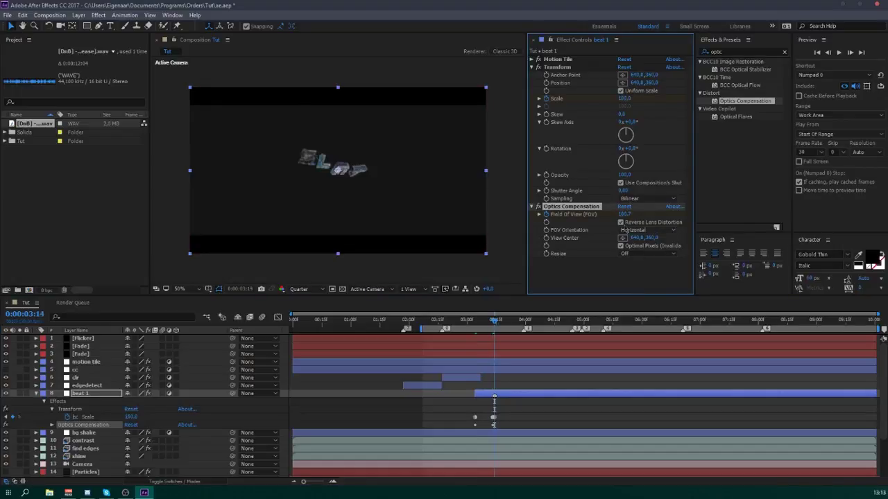
left_click(626, 215)
type("0")
key("Return")
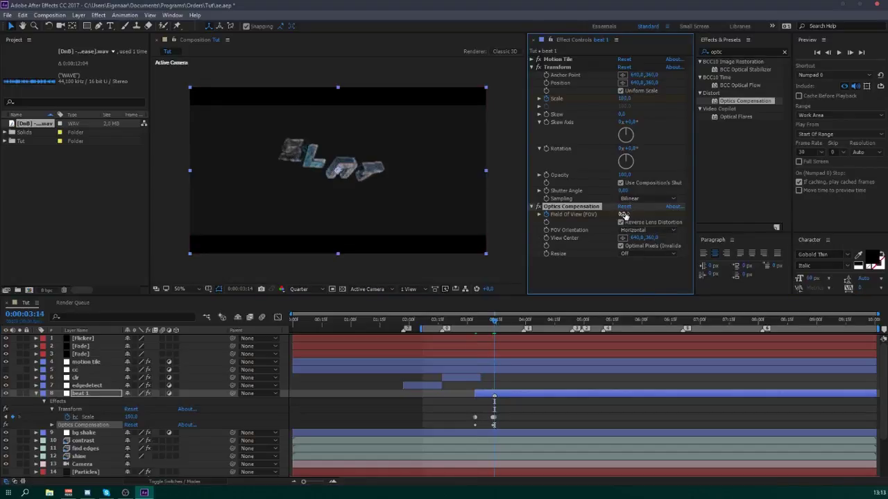
- Start the work area at 0:00:02:23 and play back the beat 1 zoom with its lens distortion
left_click_drag(470, 321, 454, 321)
key("b")
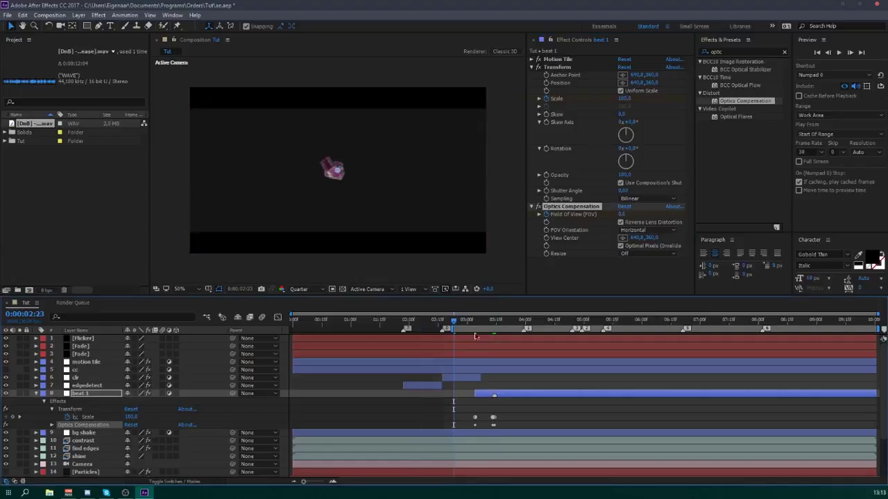
key("space")
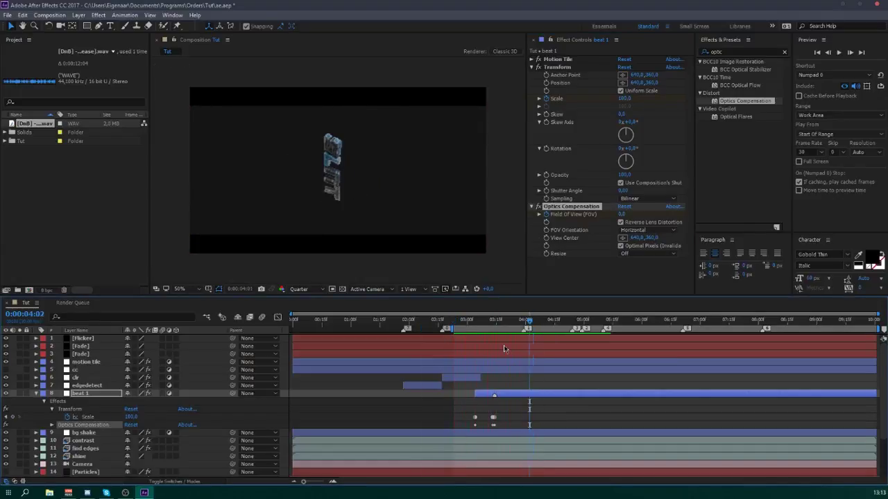
key("space")
- Add an adjustment layer above beat 1, name it beat 1 twitch and trim its start to 0:00:03:13
left_click_drag(483, 321, 496, 329)
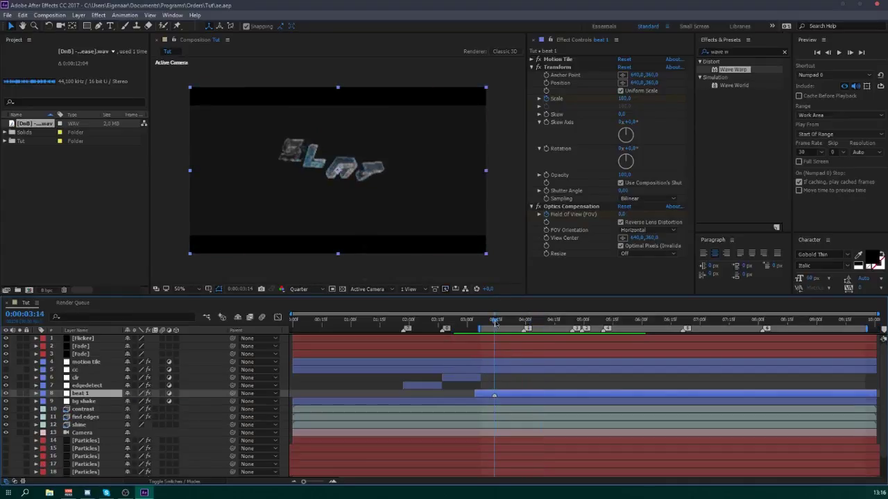
left_click_drag(497, 324, 494, 325)
key("ctrl+alt+y")
key("Return")
type("switch")
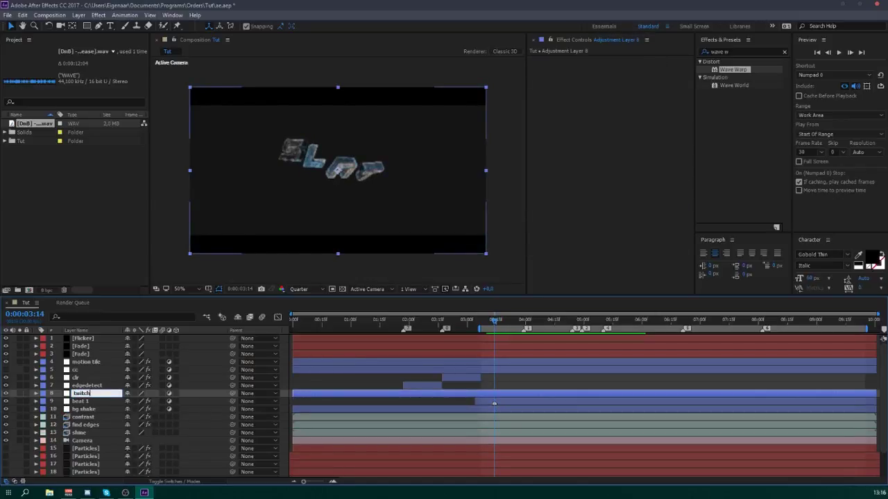
type("beat 1 twitch")
key("Return")
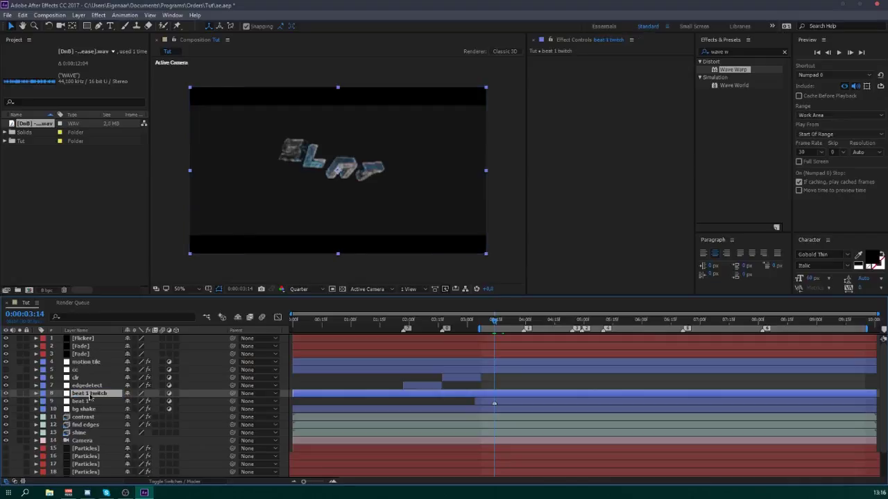
key("Page_Up")
key("alt+bracketleft")
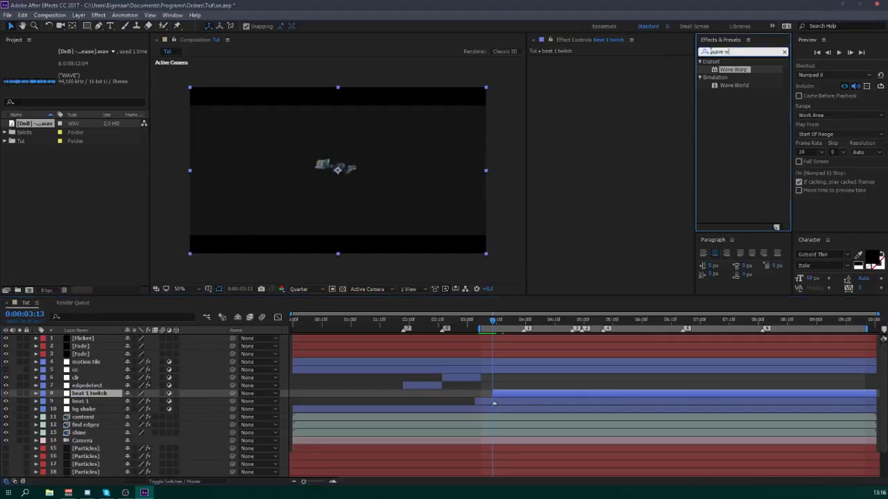
- Apply Motion Tile to beat 1 twitch with Output Width and Output Height 333 and Mirror Edges enabled
left_click(740, 52)
type("motion t")
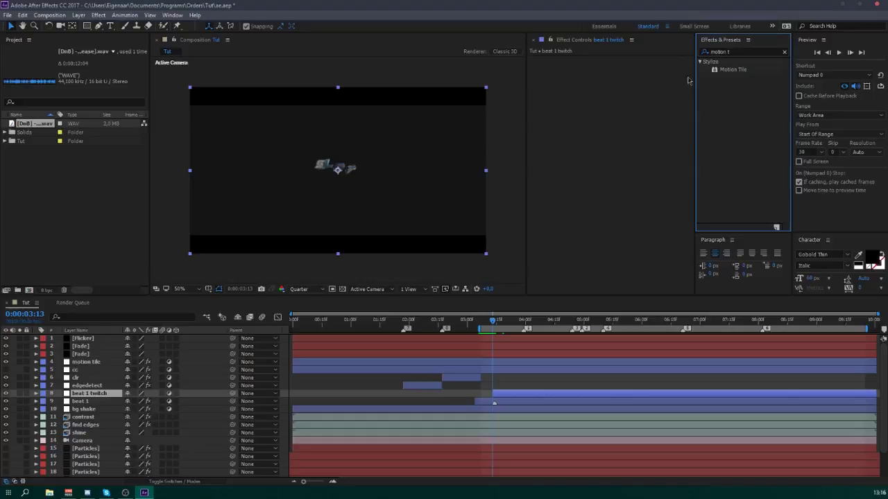
left_click_drag(733, 69, 629, 83)
left_click(625, 91)
type("333")
left_click(626, 98)
type("333")
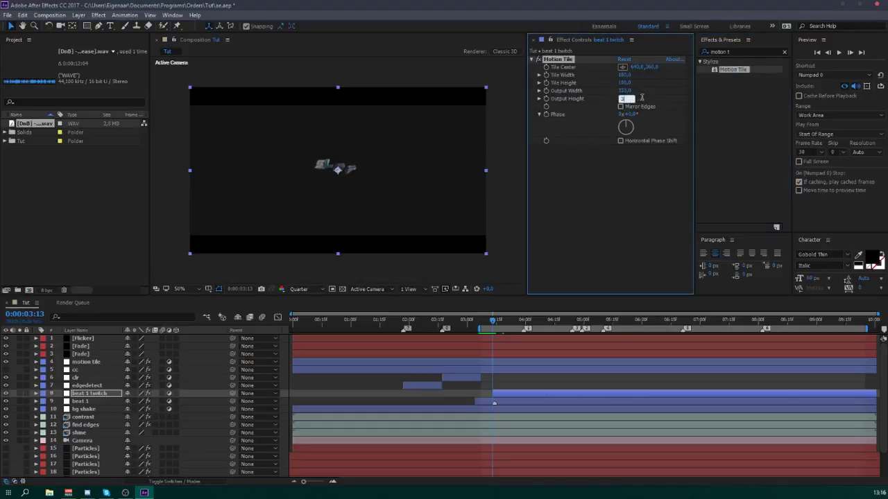
left_click(621, 106)
left_click(532, 59)
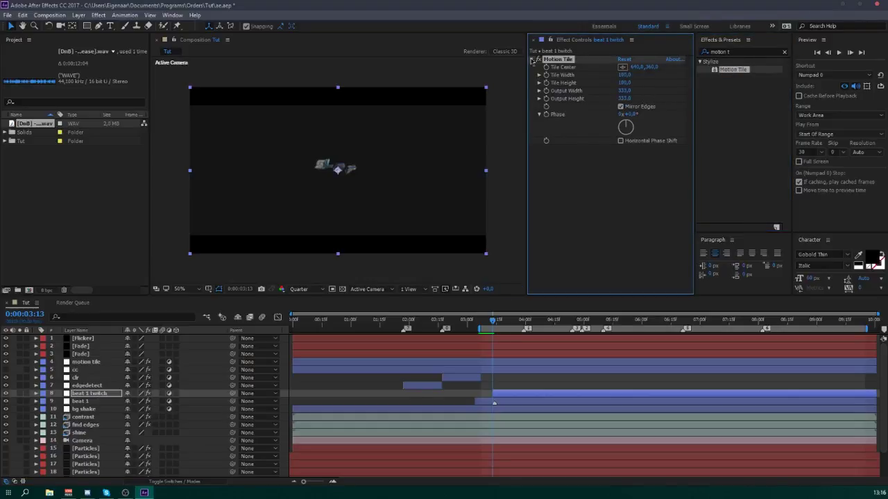
- Find the Video Copilot Twitch effect and apply it to beat 1 twitch below Motion Tile
left_click(736, 52)
type("twitch")
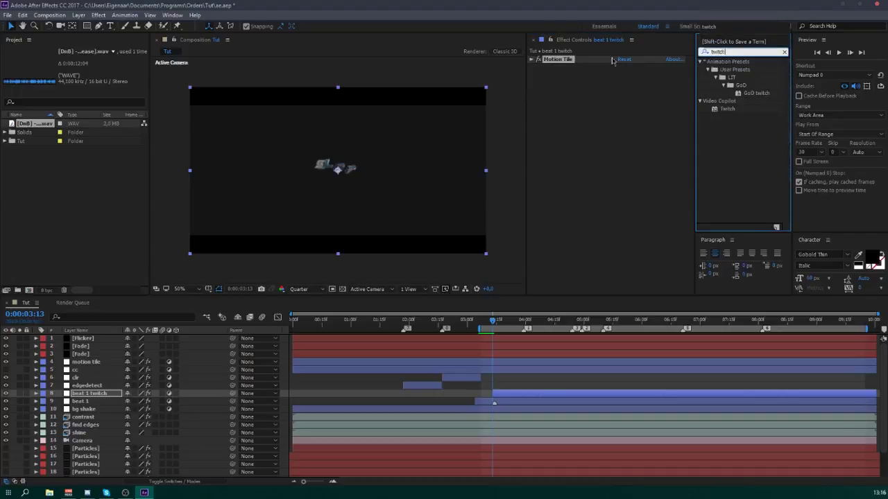
left_click_drag(718, 109, 633, 115)
left_click(783, 52)
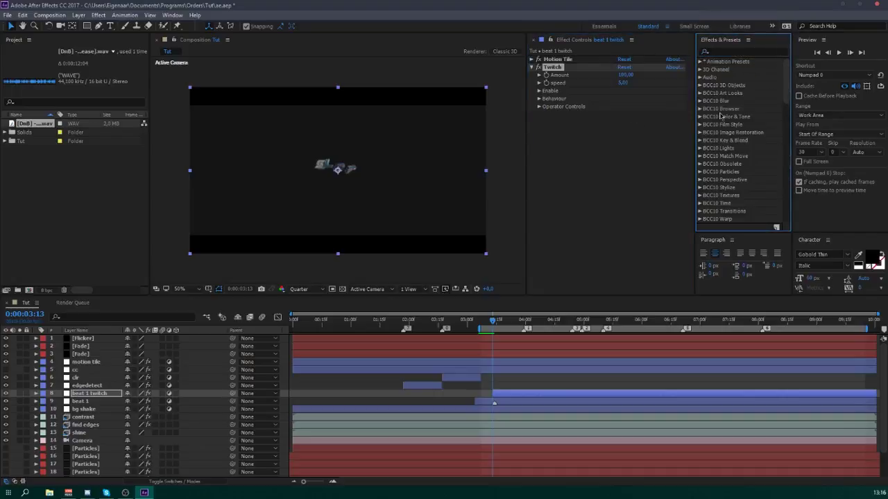
left_click(611, 120)
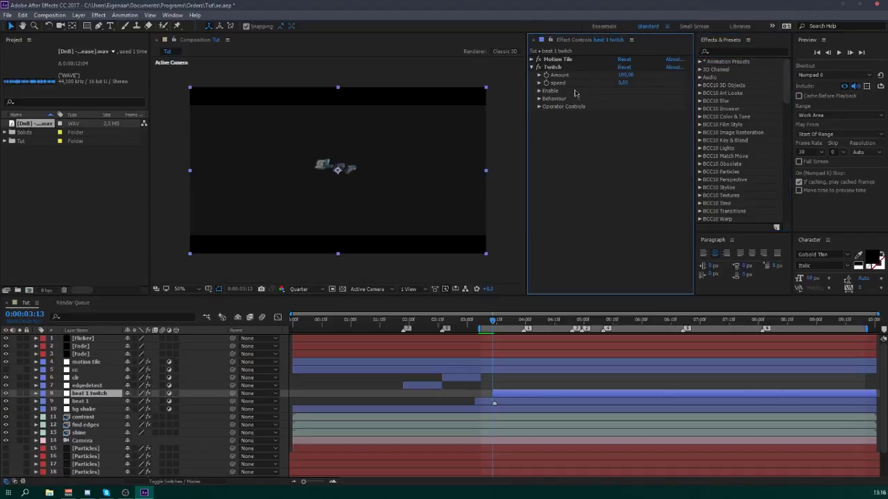
- Keyframe the Twitch Amount at 0 on 0:00:03:13 and set its speed to 55
left_click(624, 75)
type("0")
key("Return")
left_click(624, 83)
key("Return")
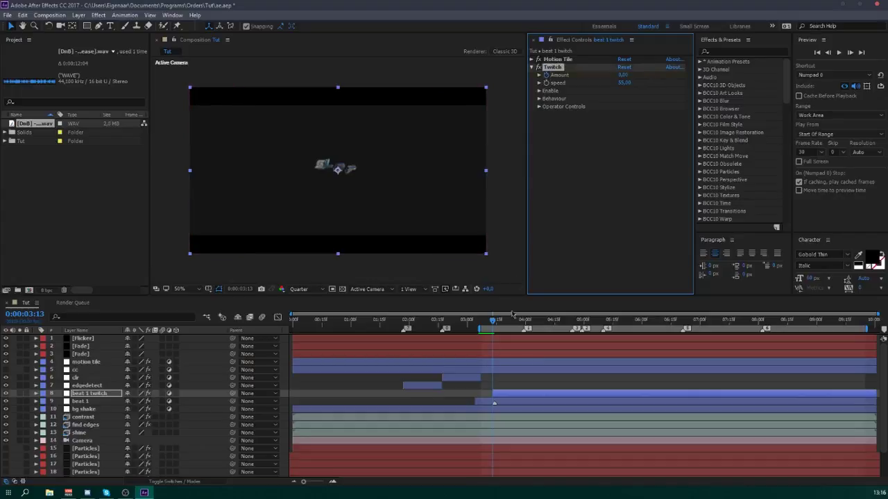
- Advance to 0:00:03:14 and enable the Light and Slide operators of the Twitch effect
key("Page_Down")
left_click(539, 91)
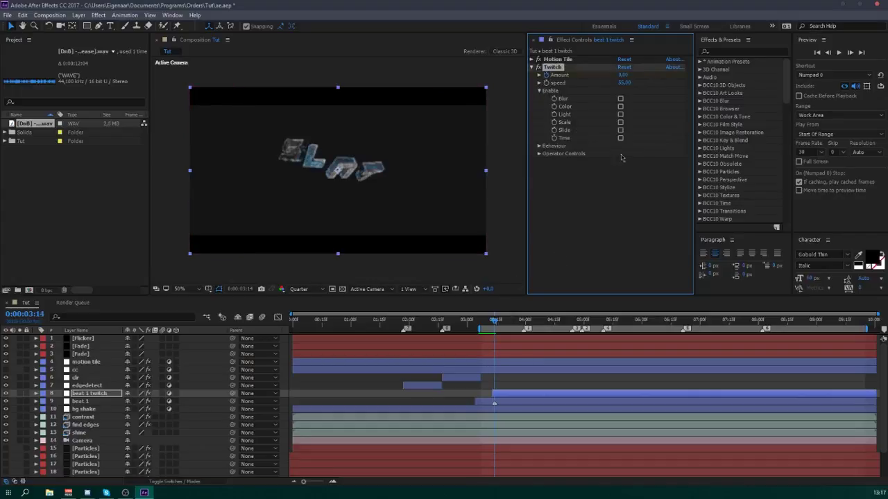
left_click(620, 114)
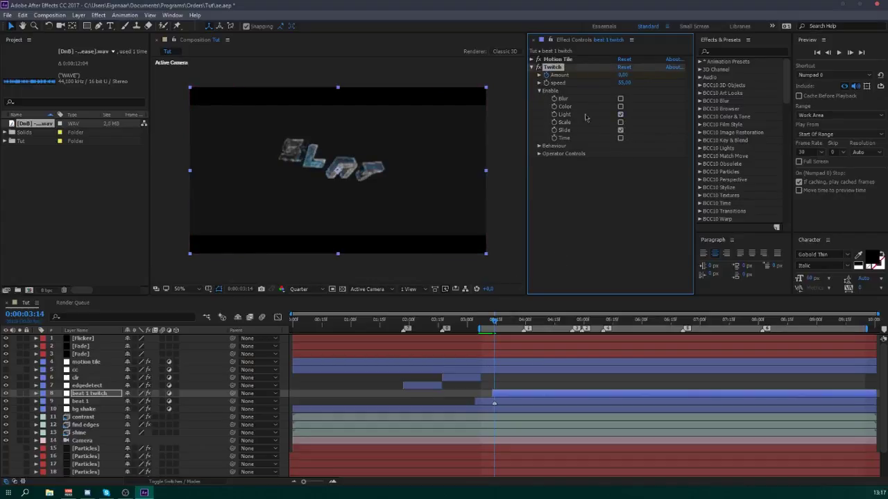
left_click(539, 91)
- Set Slide RGB Split to 35 in the Twitch operator controls
left_click(543, 124)
left_click(538, 107)
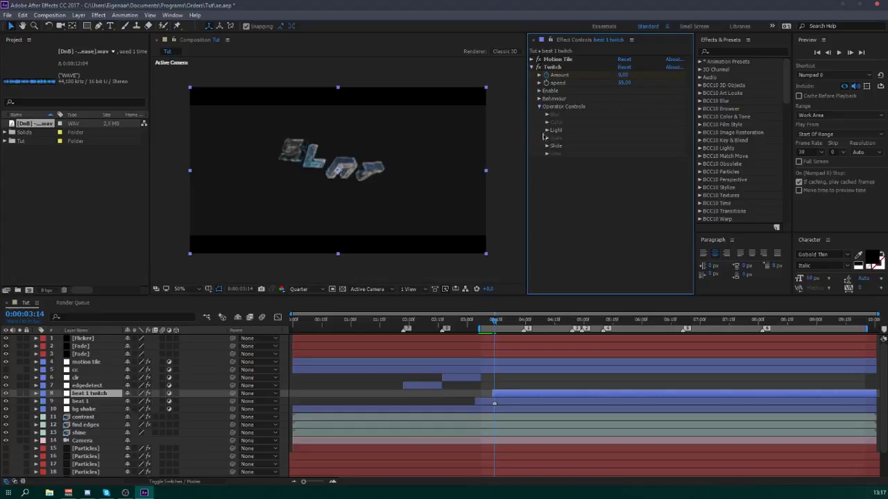
left_click(547, 147)
left_click(624, 193)
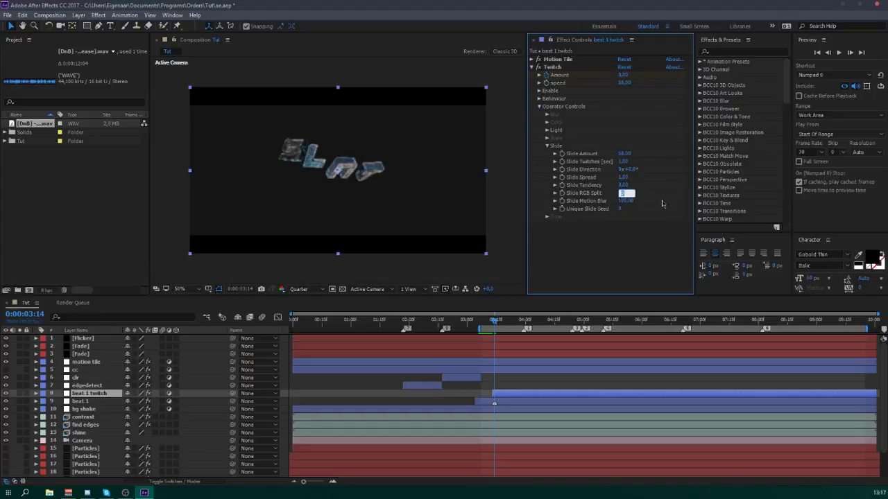
type("35")
key("Return")
left_click(546, 147)
left_click(539, 107)
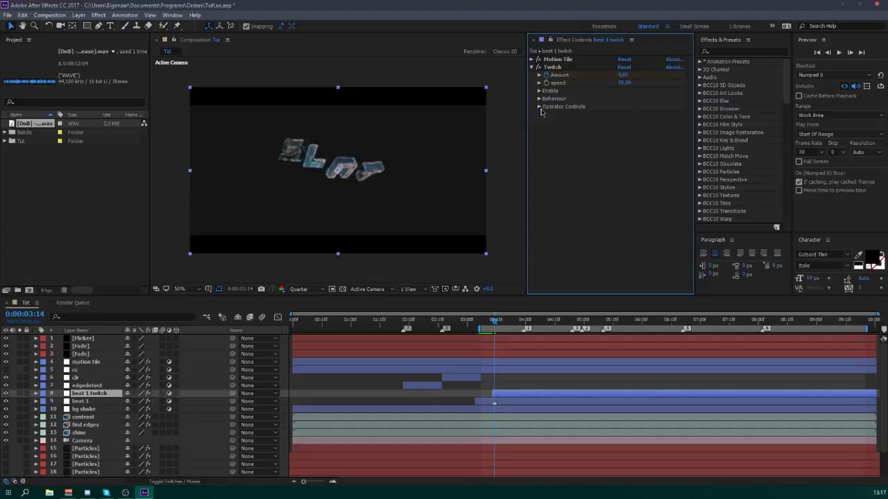
- Keyframe the Twitch Amount at 30 on 0:00:03:14 and 0 on 0:00:03:19
left_click_drag(624, 74, 645, 79)
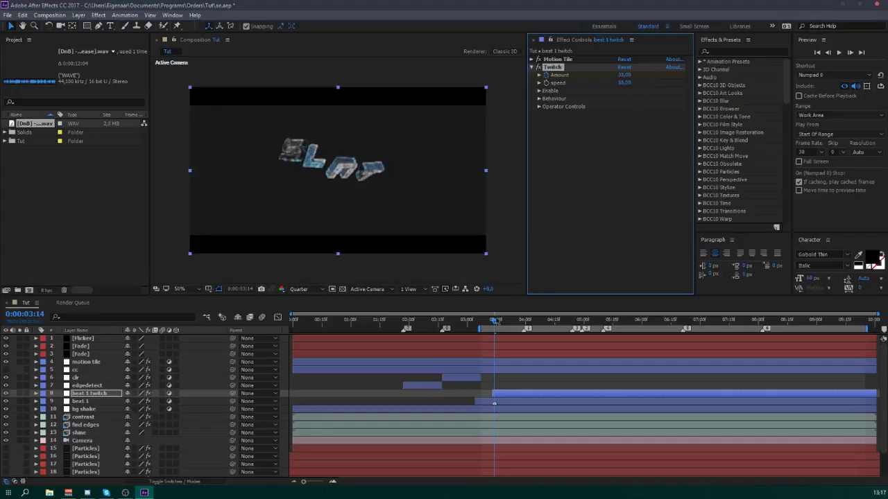
left_click_drag(493, 321, 504, 321)
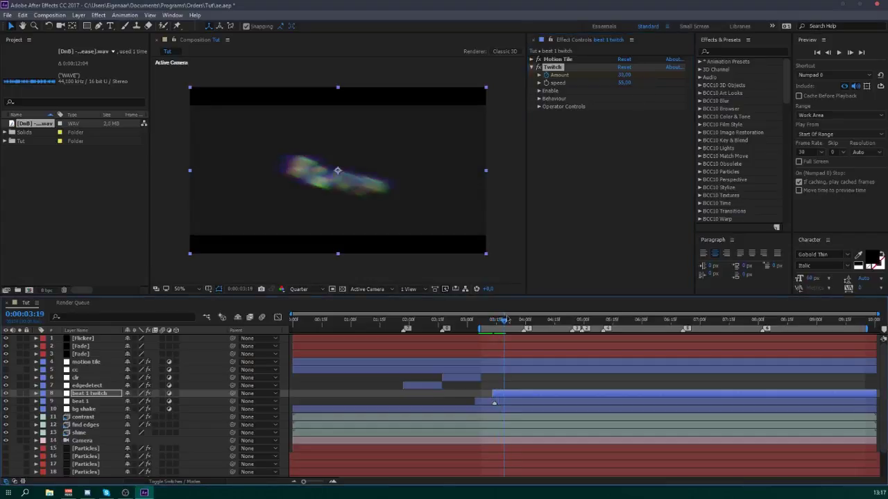
left_click(625, 74)
type("0")
left_click(626, 192)
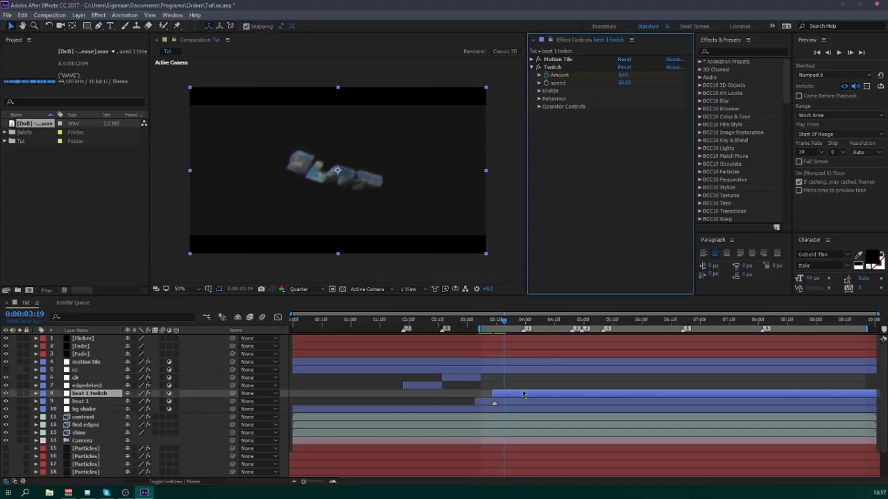
- Reveal the Twitch Amount keyframes of beat 1 twitch, apply Easy Ease to them and play back the twitch
left_click(524, 394)
key("u")
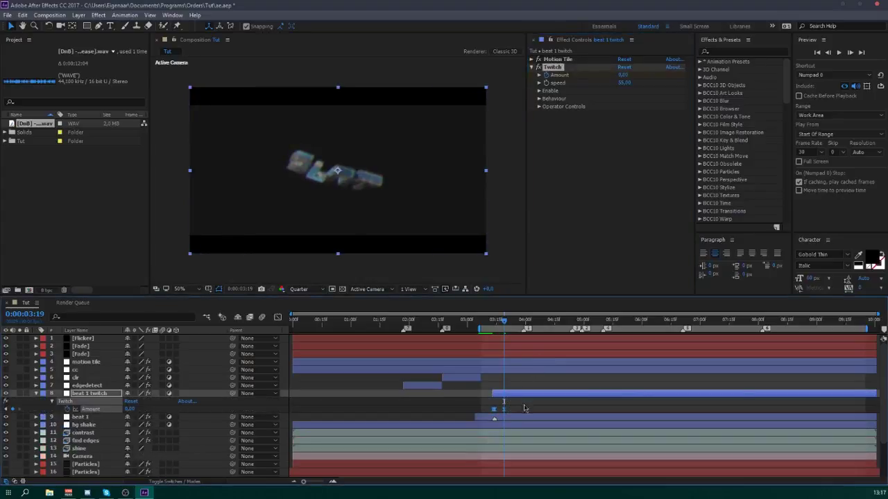
key("space")
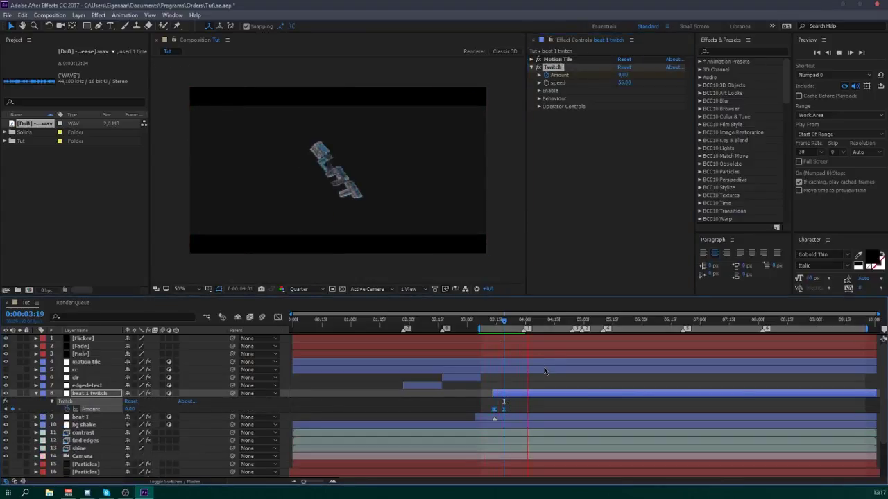
- Duplicate the find edges layer above contrast, remove its Find Edges effect and trim its start to 0:00:03:14
left_click(497, 321)
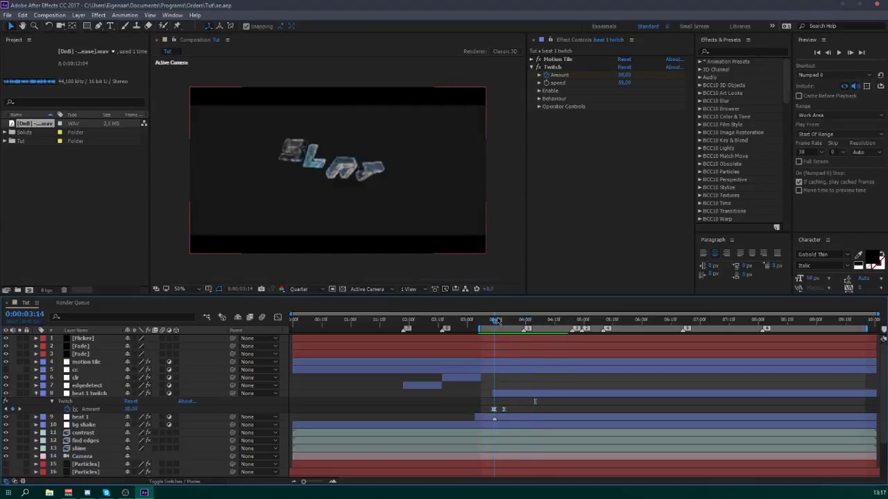
left_click(93, 440)
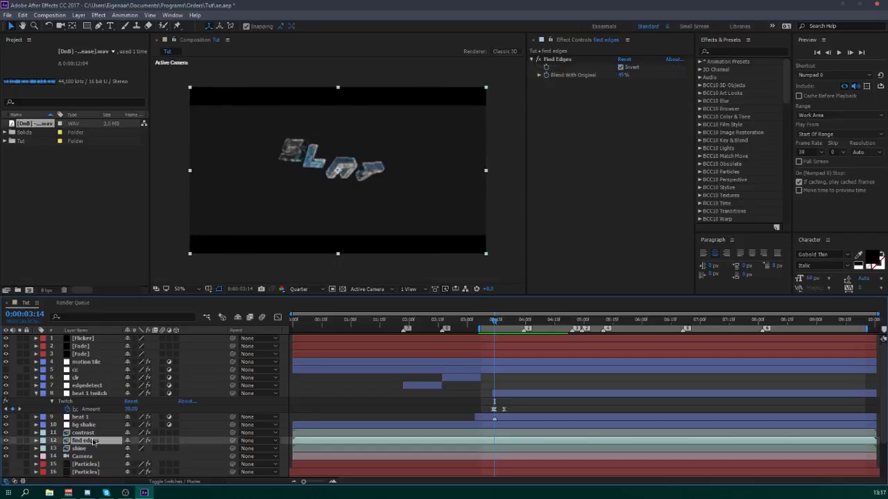
key("ctrl+d")
left_click_drag(93, 441, 98, 429)
left_click(555, 59)
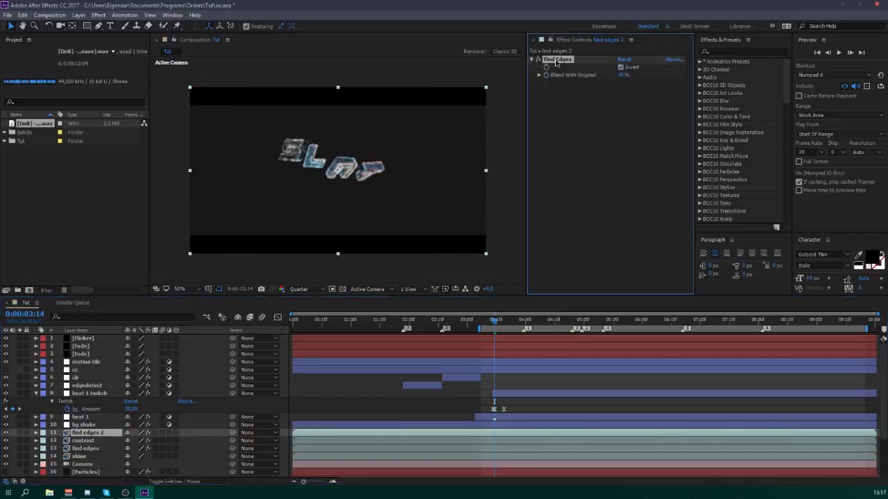
key("Delete")
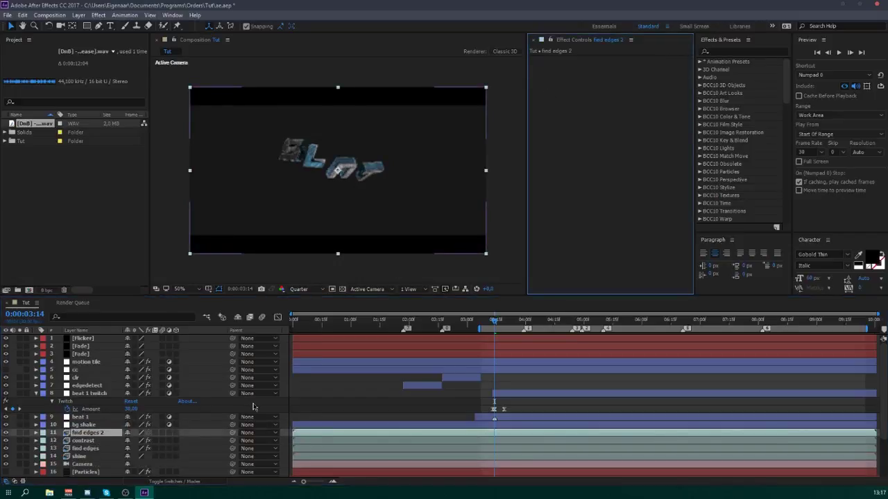
key("alt+bracketleft")
- Keyframe the Opacity of find edges 2 at 100% on 0:00:03:14 and 0% on 0:00:03:29
key("s")
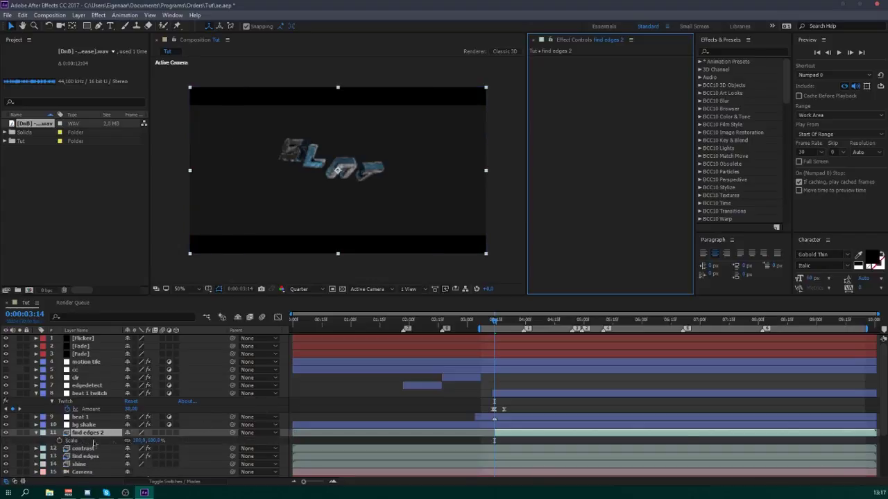
key("t")
left_click(60, 441)
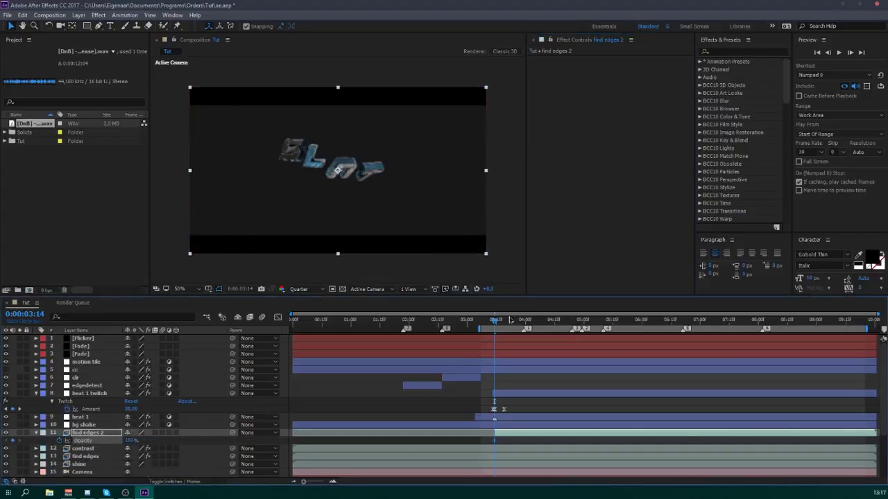
left_click_drag(496, 320, 524, 321)
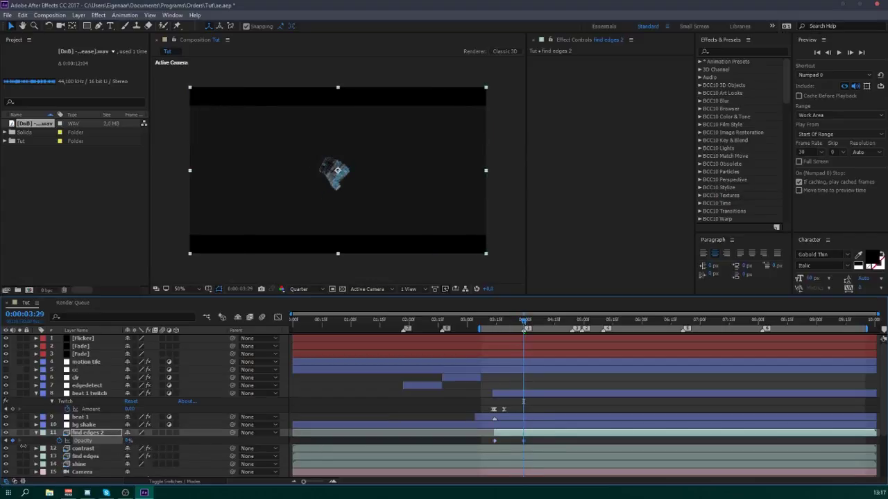
- Keyframe the Scale of find edges 2 at 184% on 0:00:03:29 and trim the layer's end to that time
key("s")
left_click_drag(138, 441, 178, 441)
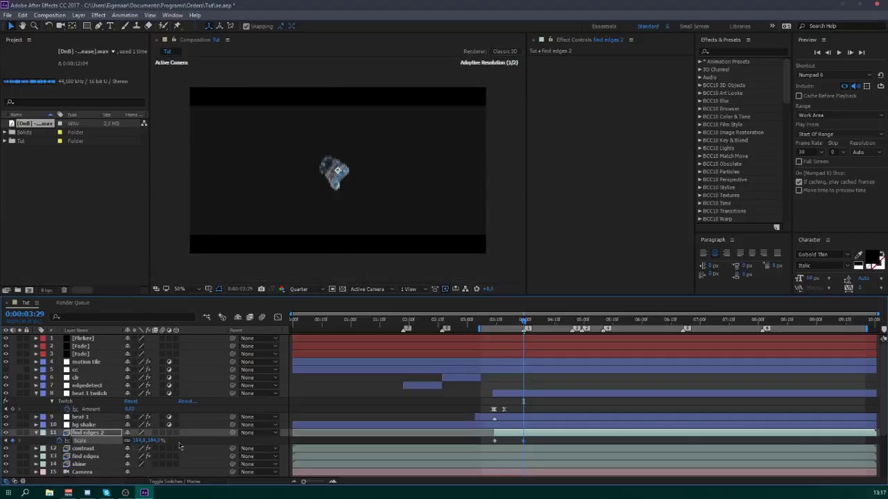
key("alt+]")
key("KP_0")
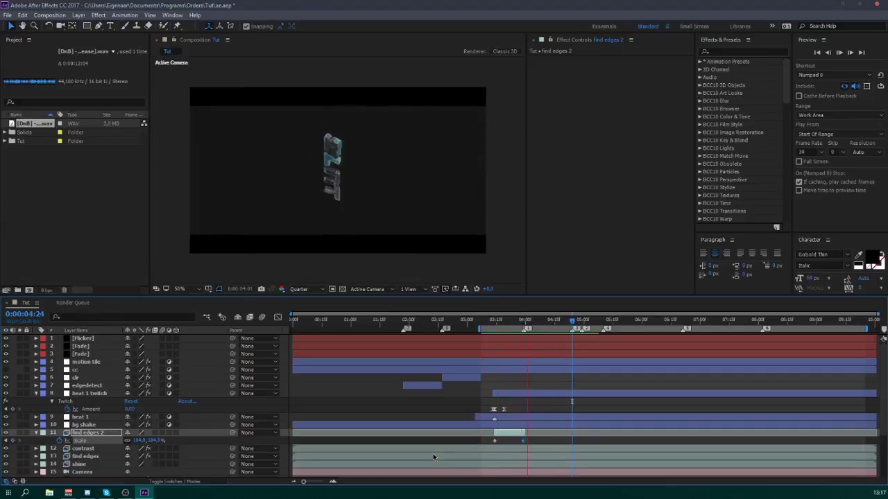
key("space")
key("ctrl+s")
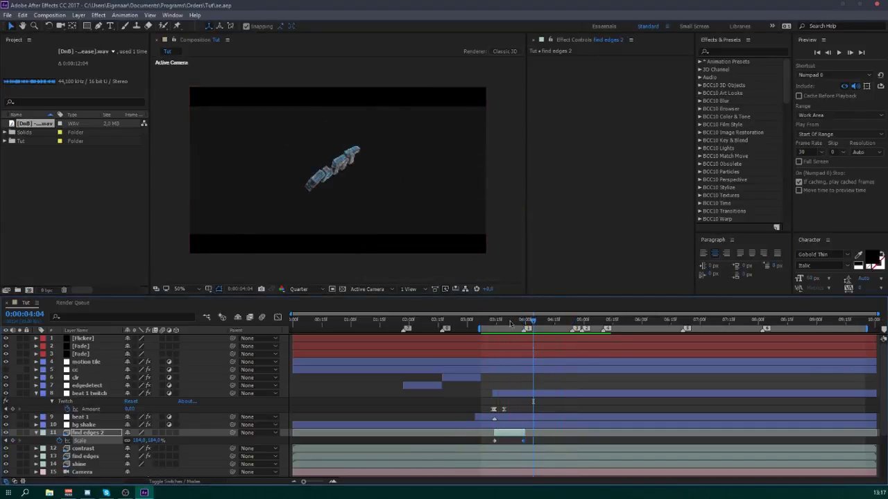
- Trim the end of beat 1 twitch to 0:00:03:19, collapse the open layer properties and save the project
left_click(506, 321)
left_click(547, 396)
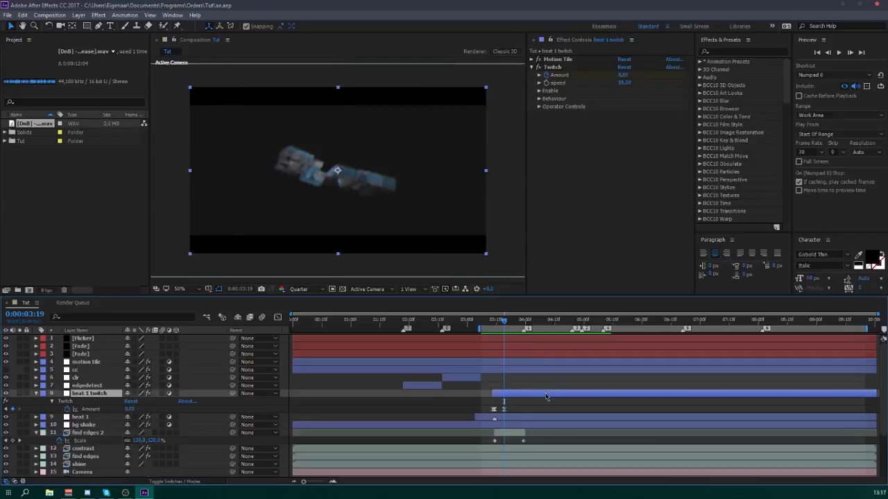
key("alt+bracketright")
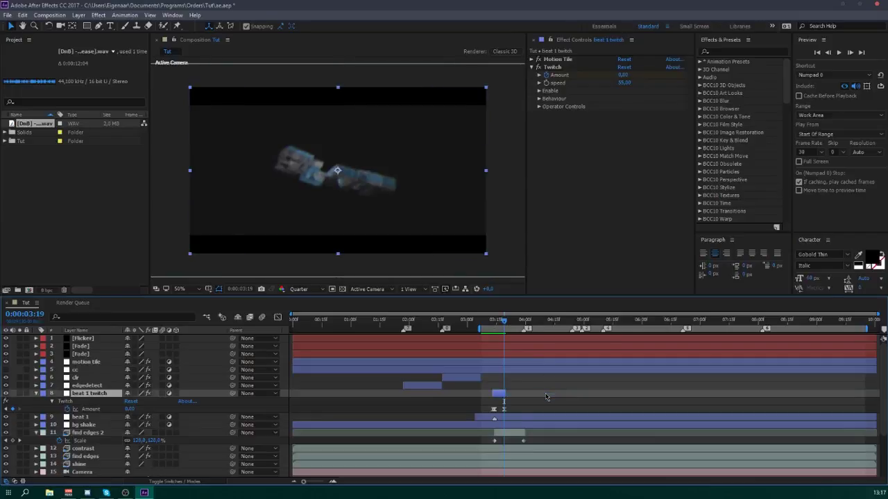
left_click(40, 393)
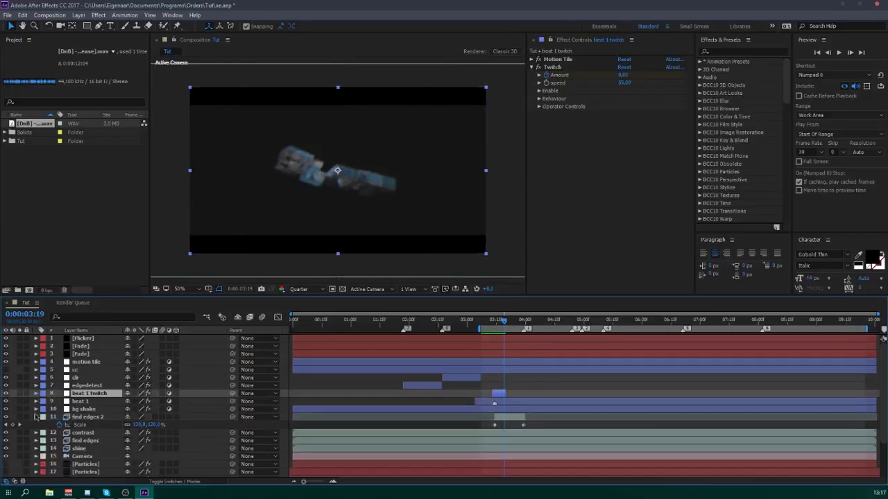
left_click(36, 418)
left_click(575, 387)
key("ctrl+s")
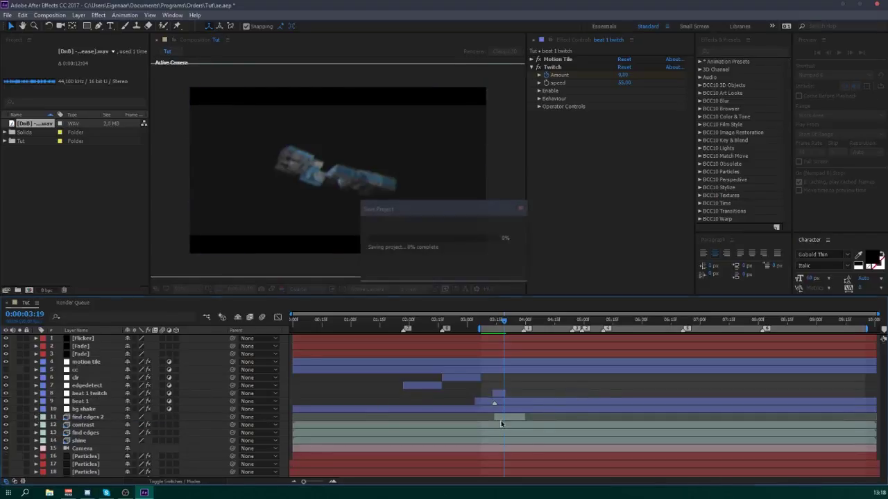
- Apply Wave Warp to find edges 2 with Wave Height 35, a larger Wave Width and Direction 45°, and preview the warp
left_click(503, 418)
type("wave w")
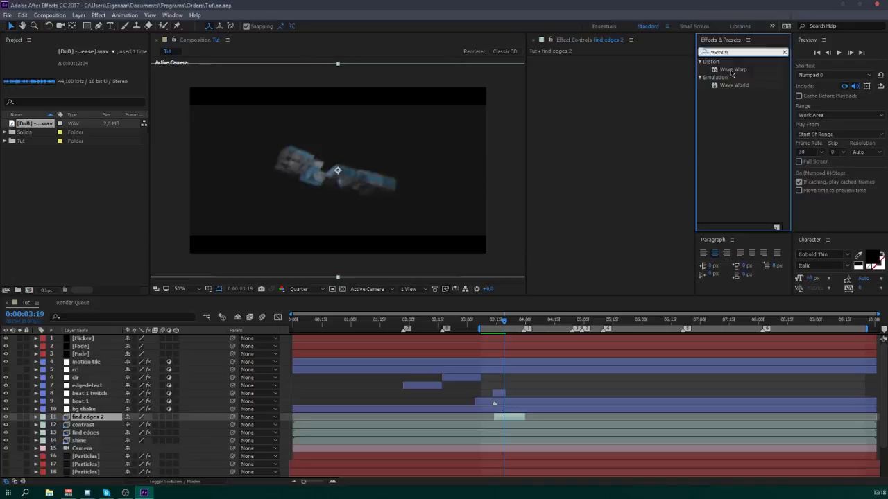
double_click(731, 70)
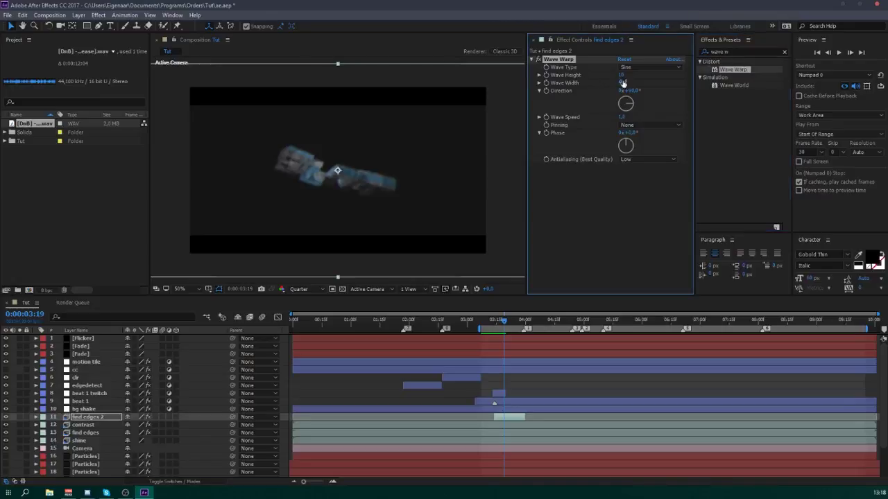
mouse_move(632, 82)
left_mouse_down()
mouse_move(669, 81)
mouse_move(628, 82)
mouse_move(631, 97)
left_mouse_up()
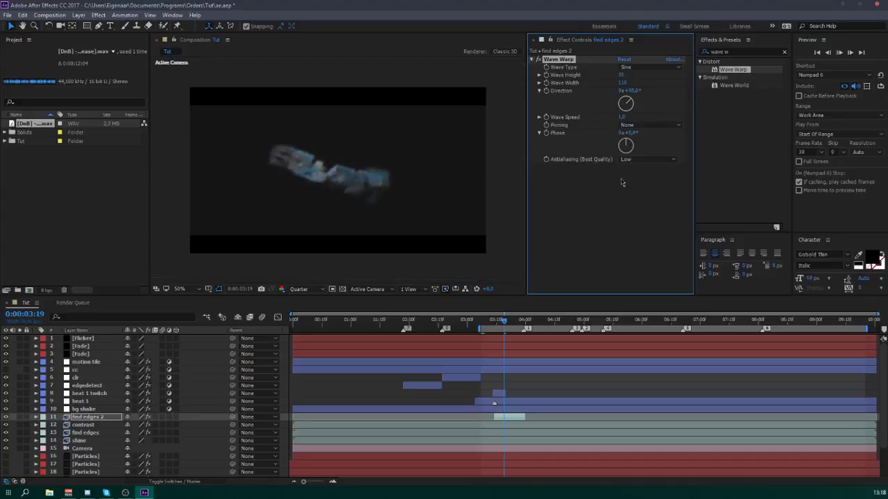
key("space")
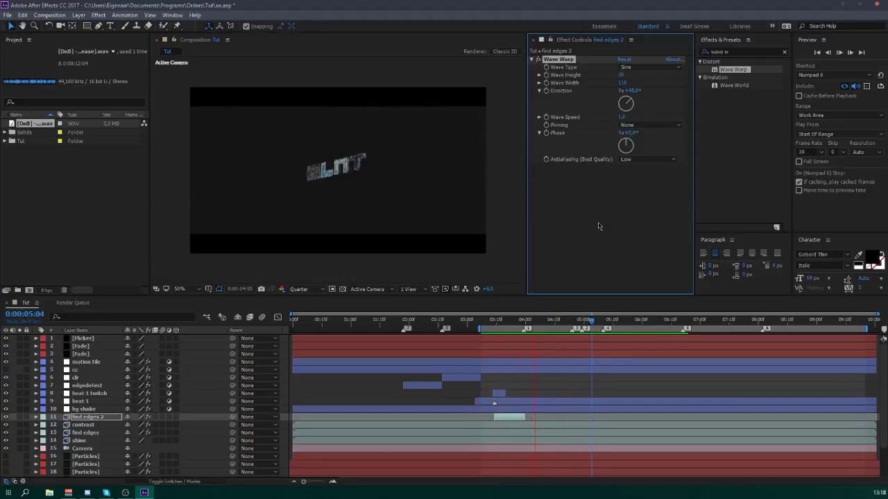
- Add an adjustment layer named mirror above beat 1 twitch and trim its start to 0:00:04:24
left_click_drag(556, 324, 576, 329)
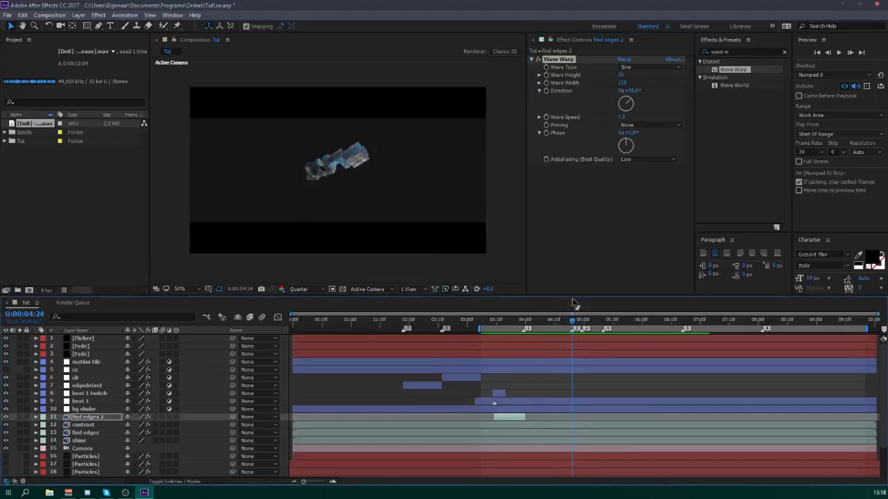
left_click(97, 393)
key("ctrl+alt+y")
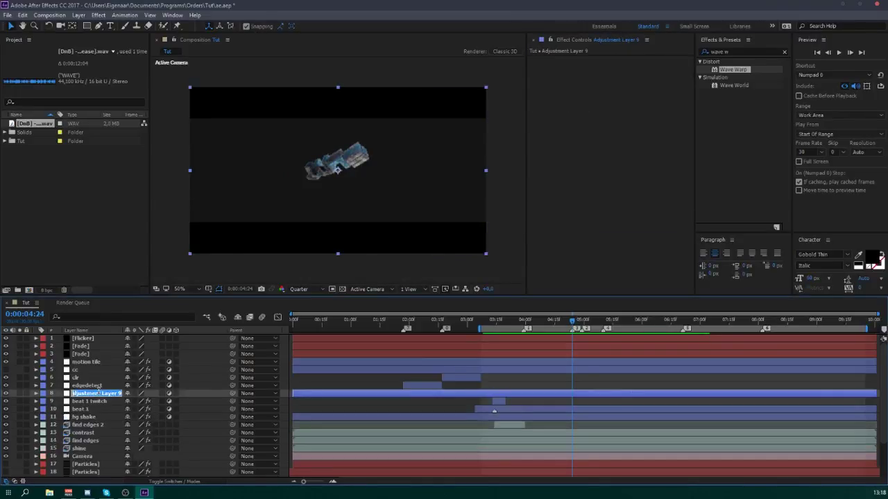
type("mur")
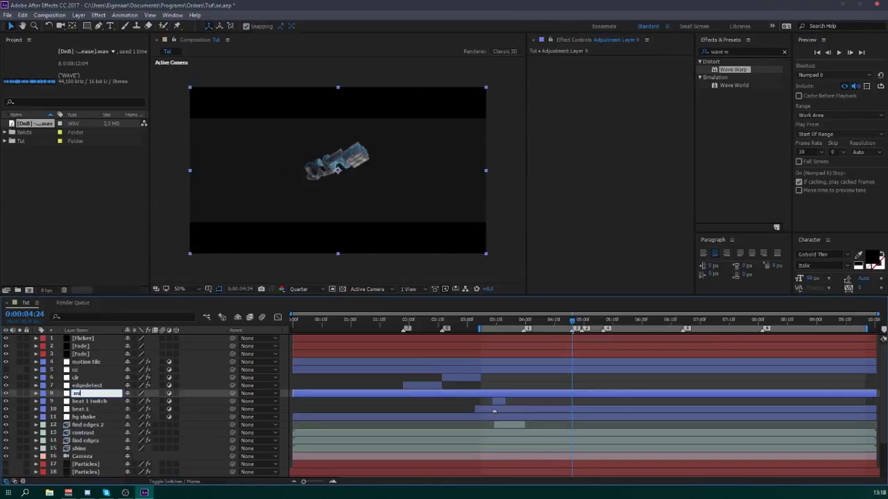
type("ror")
key("Return")
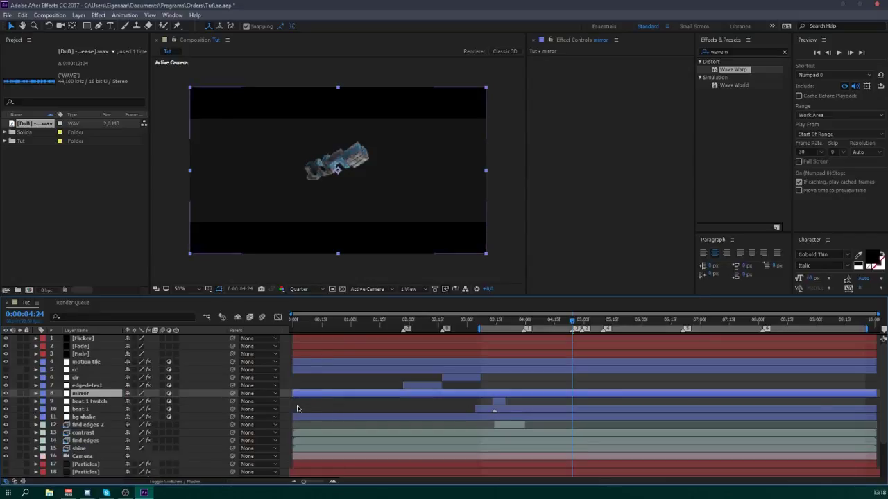
left_click_drag(292, 393, 559, 393)
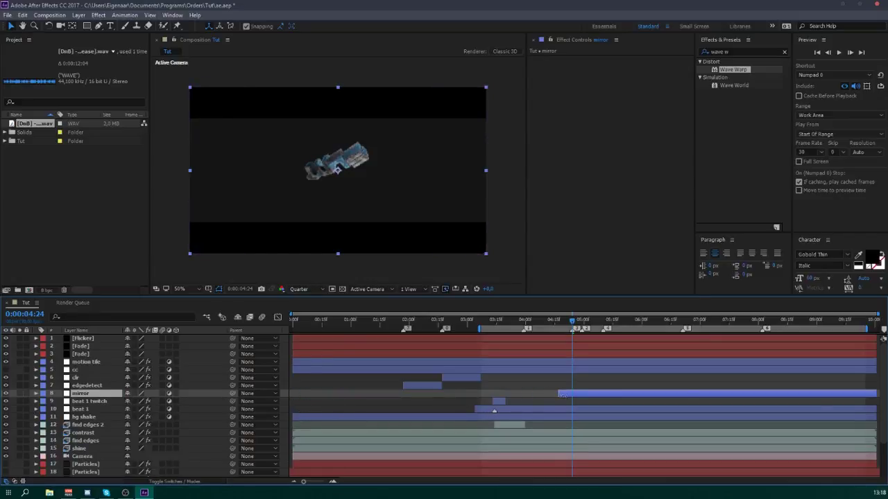
- Apply the Mirror effect to the mirror layer and set its Reflection Angle to 90°
left_click(723, 50)
type("mirror")
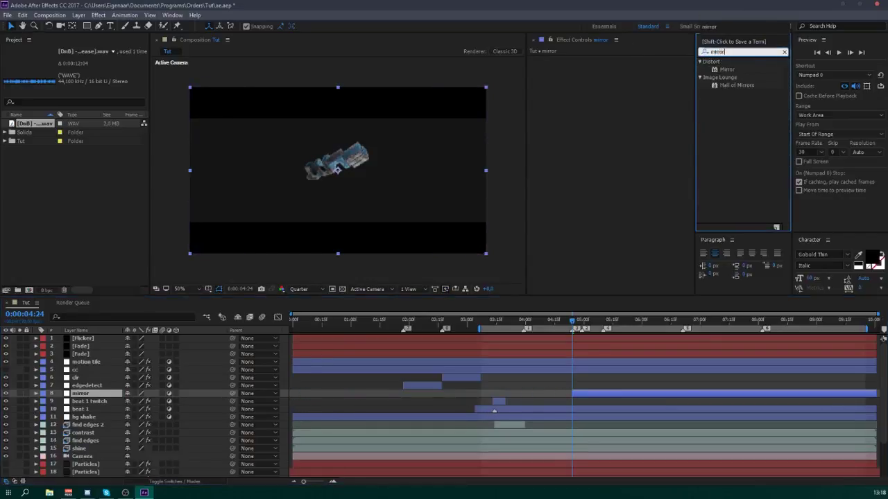
left_click_drag(725, 69, 625, 89)
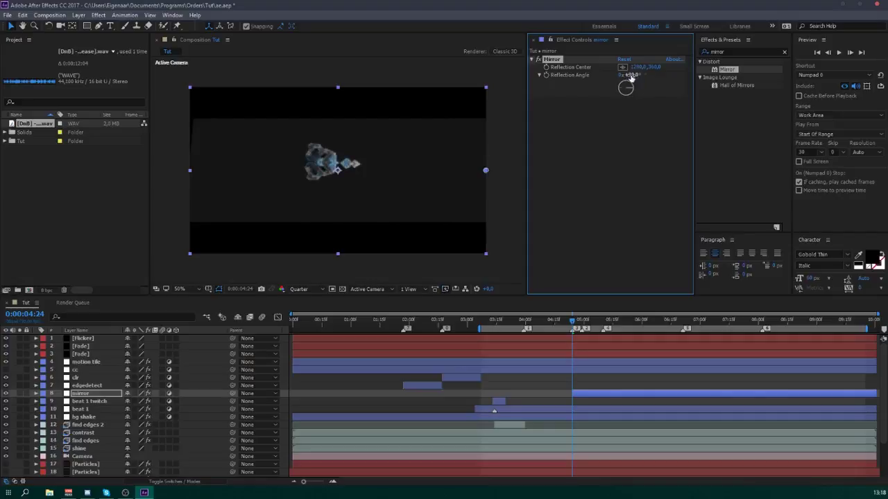
- Add Motion Tile above the Mirror effect with Output Width and Output Height 333 and Mirror Edges enabled
key("ctrl+5")
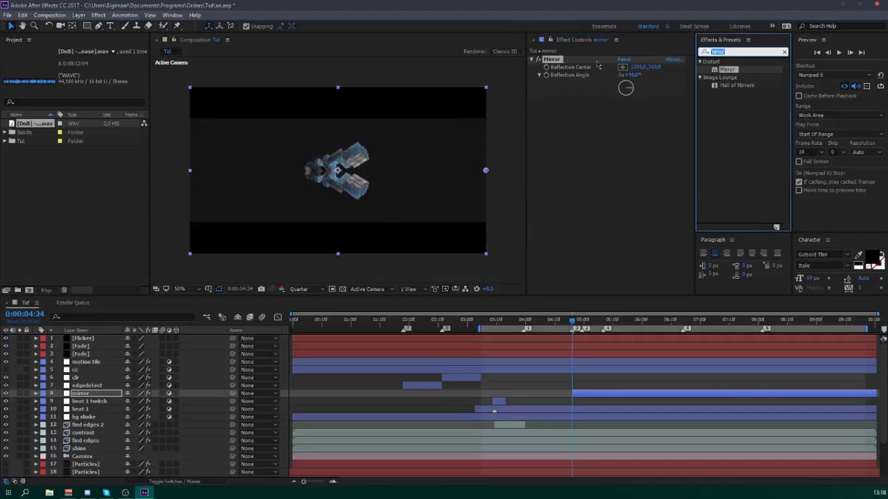
type("motion t")
left_click_drag(728, 77, 618, 64)
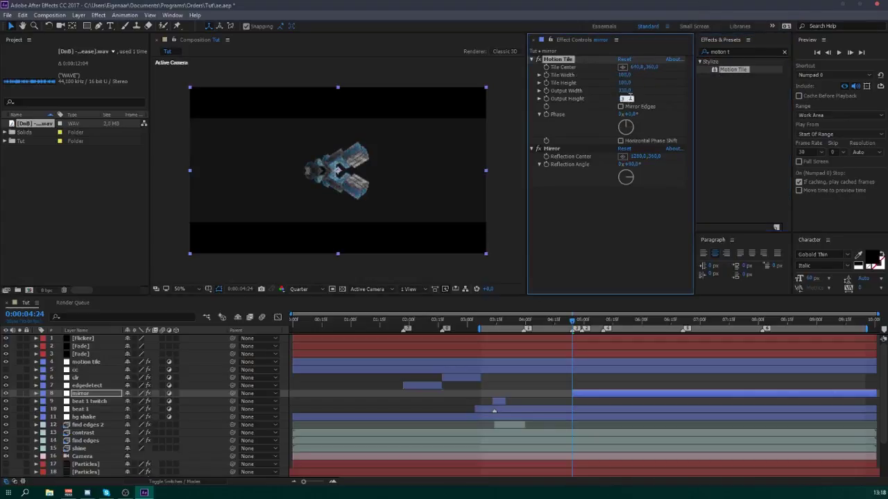
type("333")
left_click(624, 107)
left_click(533, 60)
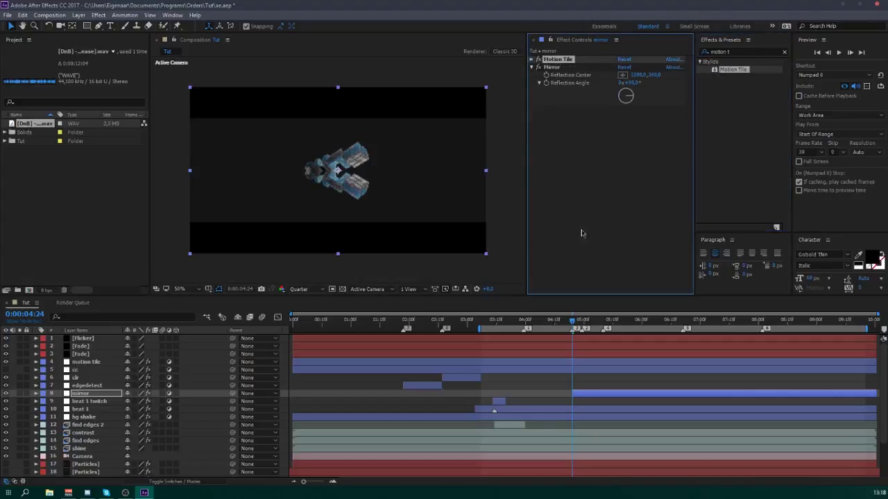
- Trim the end of the mirror layer to 0:00:04:29 and play back the mirror hit
left_click_drag(575, 323, 585, 326)
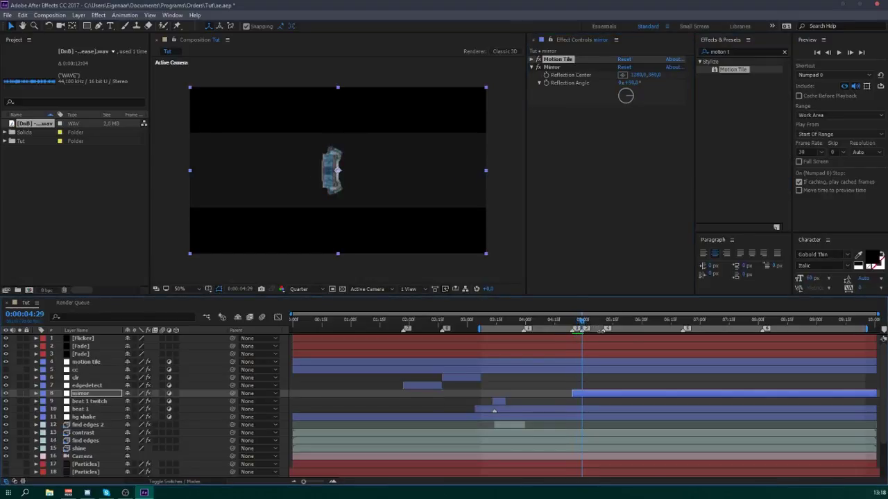
key("alt+]")
left_click_drag(584, 392, 583, 397)
key("space")
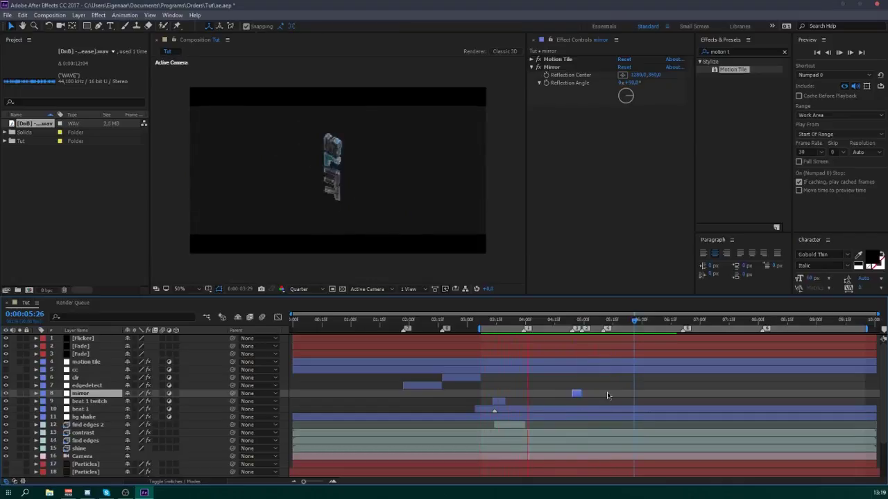
key("space")
- Duplicate the clr layer, fit the copy between 0:00:04:24 and 0:00:04:29 with its full Hue turn, and preview it
left_click_drag(578, 325, 573, 324)
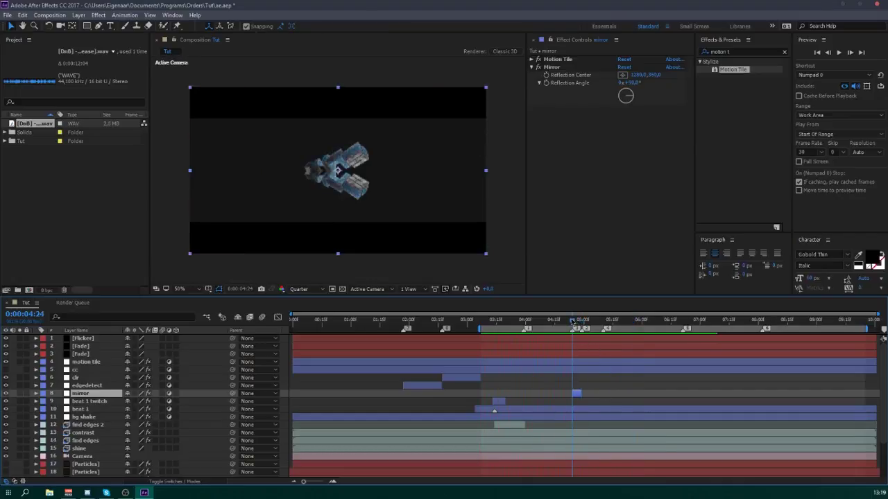
left_click(76, 378)
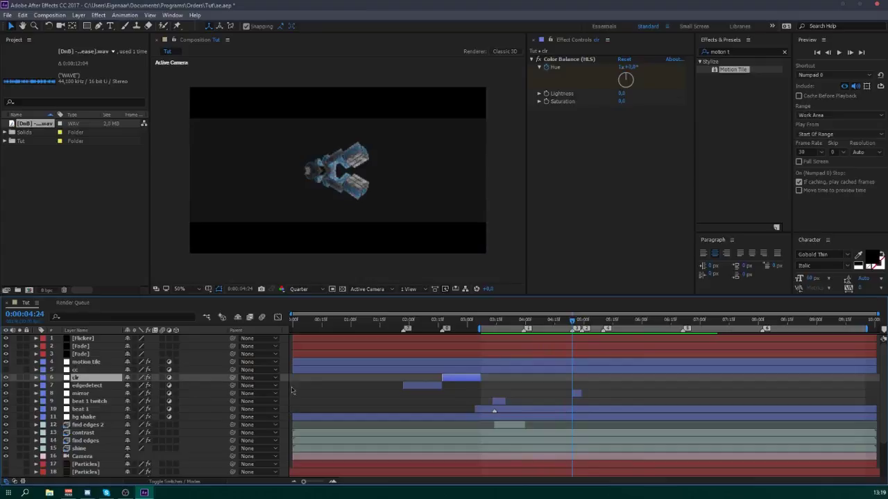
key("ctrl+d")
left_click_drag(449, 381, 586, 386)
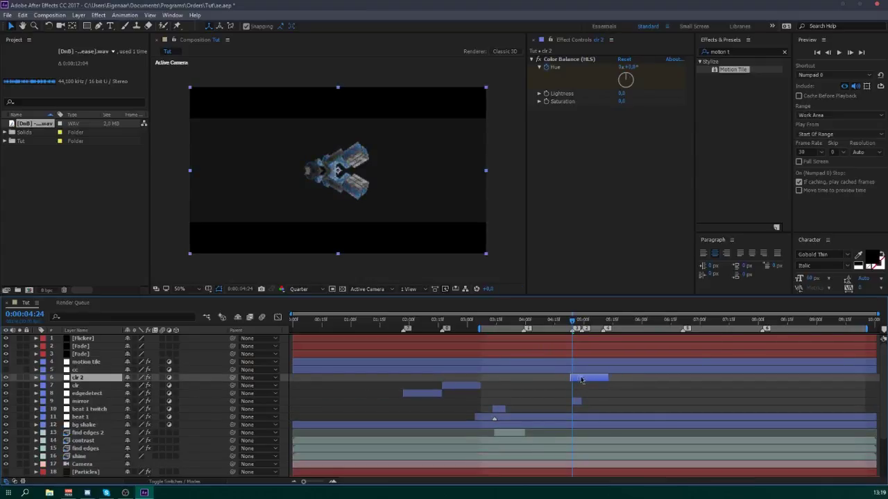
left_click(583, 325)
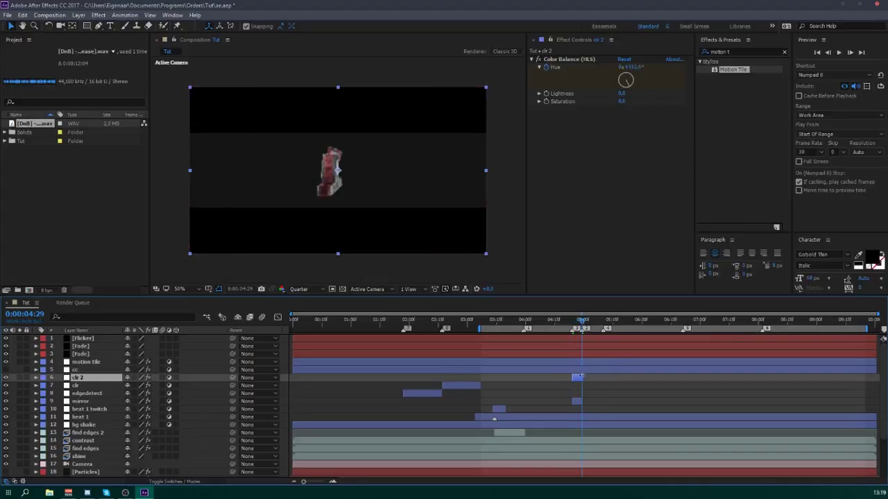
left_click_drag(565, 324, 588, 340)
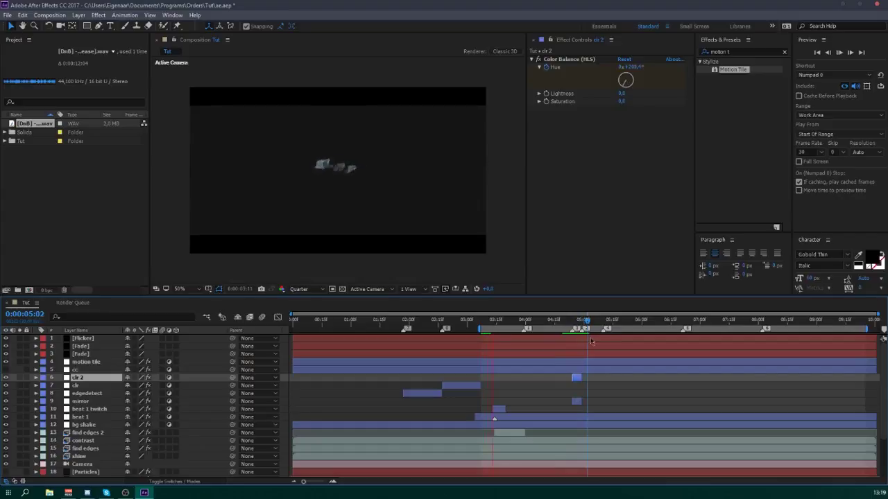
key("KP_0")
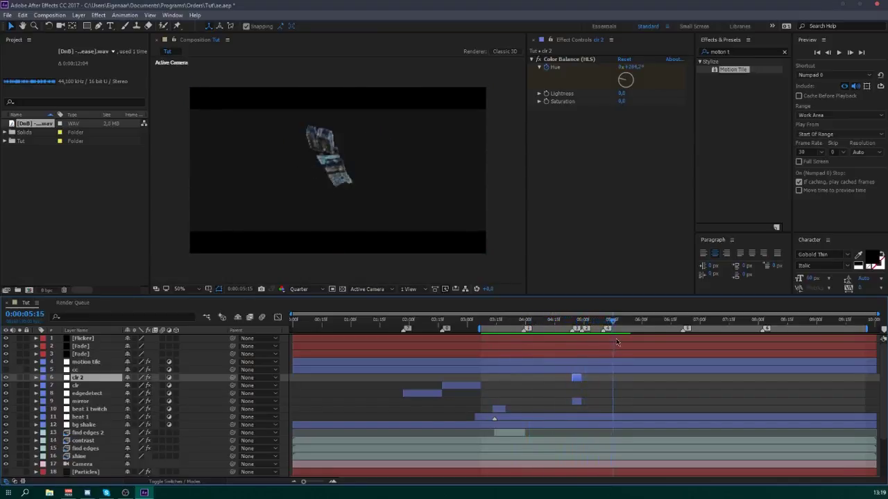
- Keyframe the Scale of the contrast, find edges and shine layers at 100% on 0:00:04:29
left_click(582, 324)
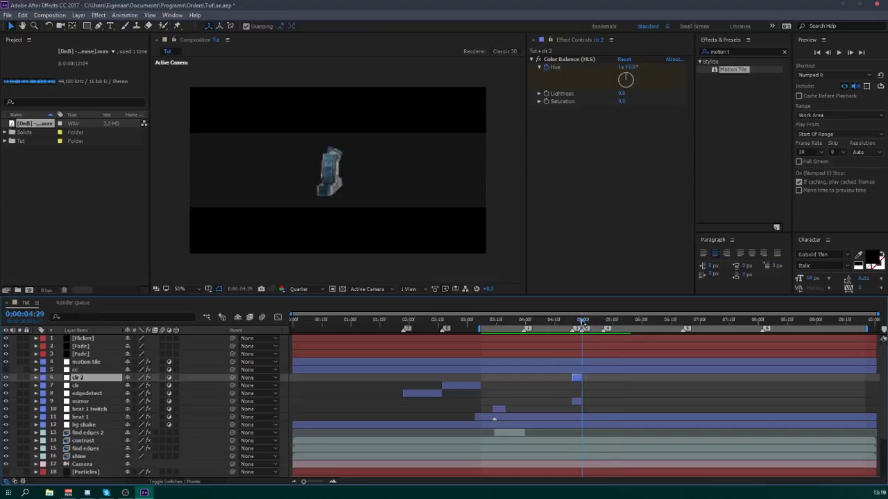
left_click(79, 457)
left_click(85, 442, "shift")
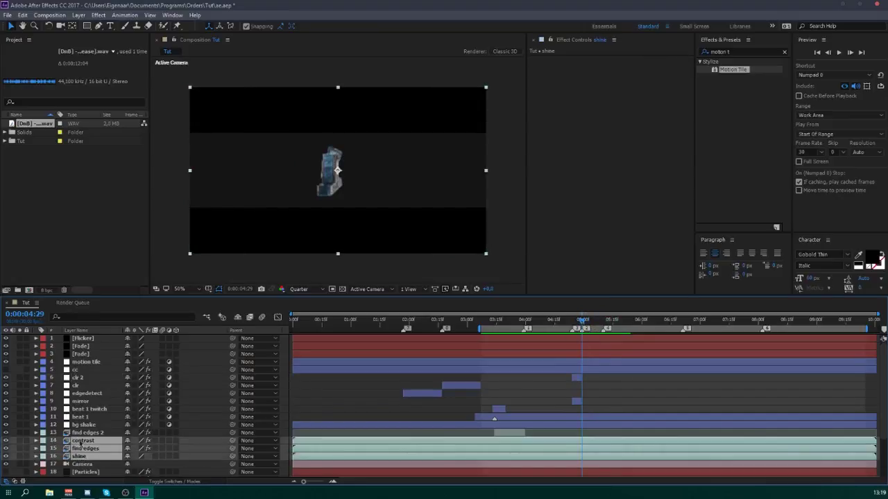
key("s")
key("alt+shift+s")
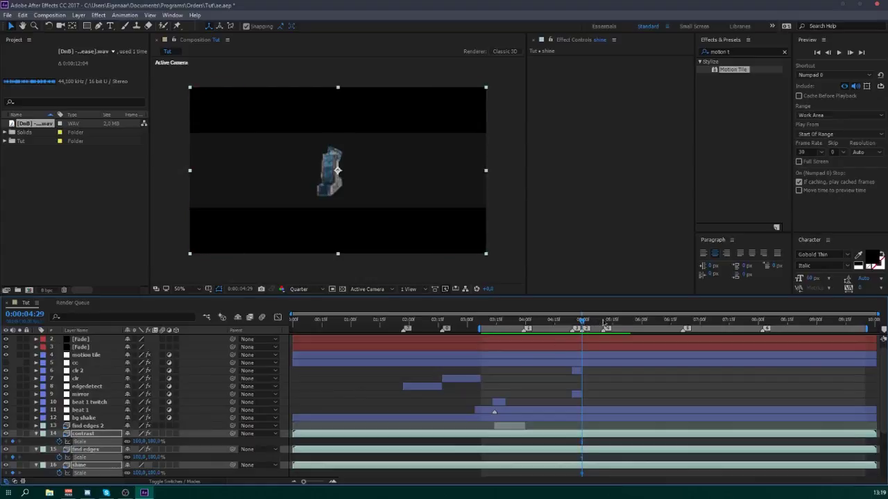
- Keyframe the Scale of contrast, find edges and shine at 100% on 0:00:05:10 and 0% on 0:00:05:09
left_click(604, 324)
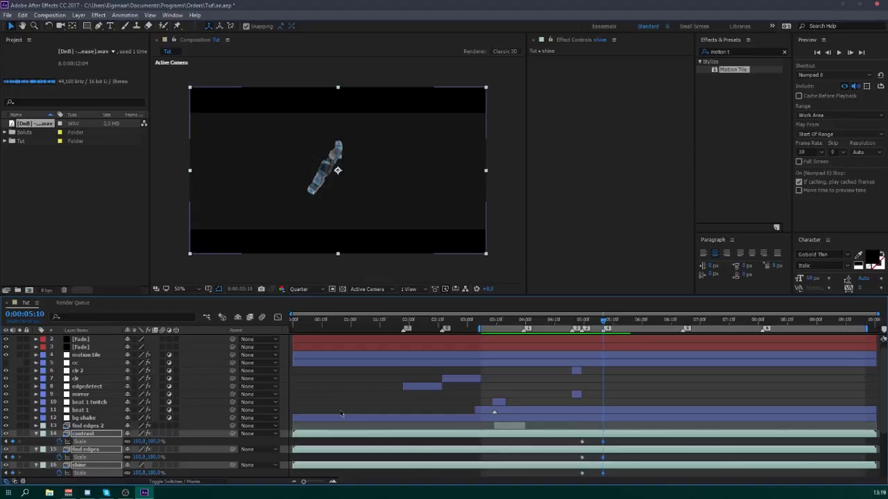
key("Page_Up")
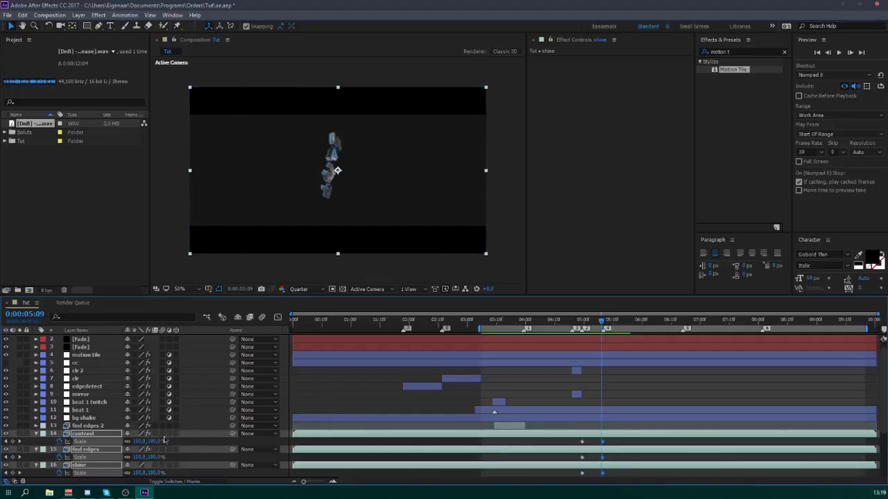
key("Return")
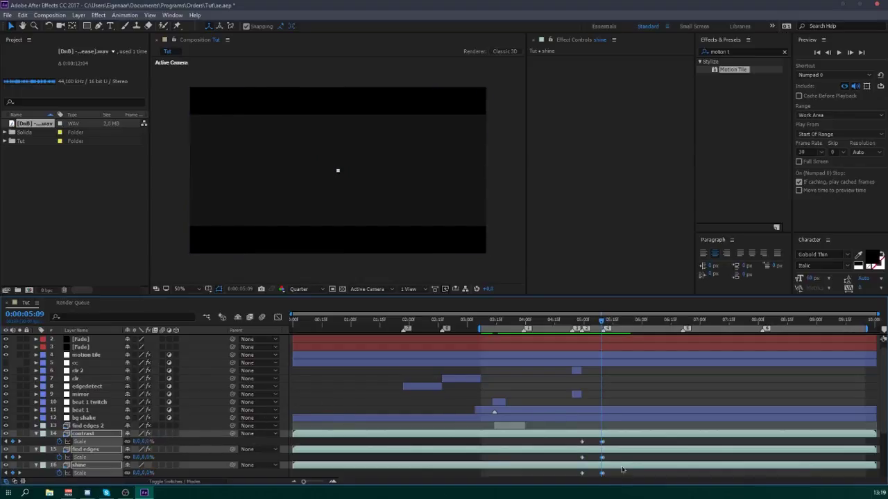
- Ease the Scale keyframes of the contrast, find edges and shine layers and play back the scale-out
left_click_drag(576, 444, 614, 479)
key("shift+F3")
left_click_drag(563, 349, 592, 366)
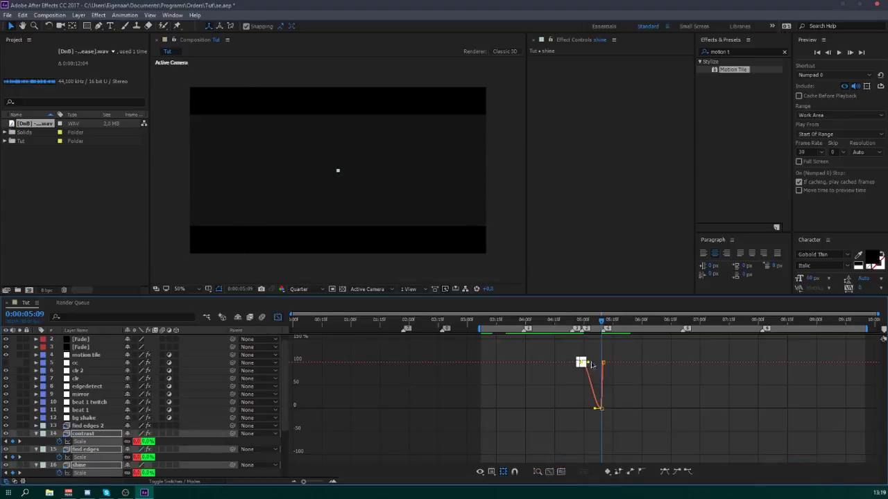
key("shift+F3")
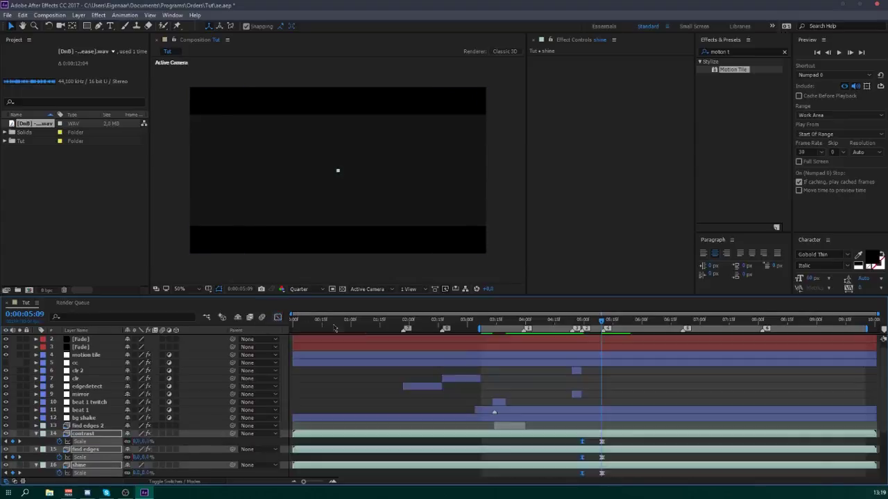
key("ctrl+s")
key("space")
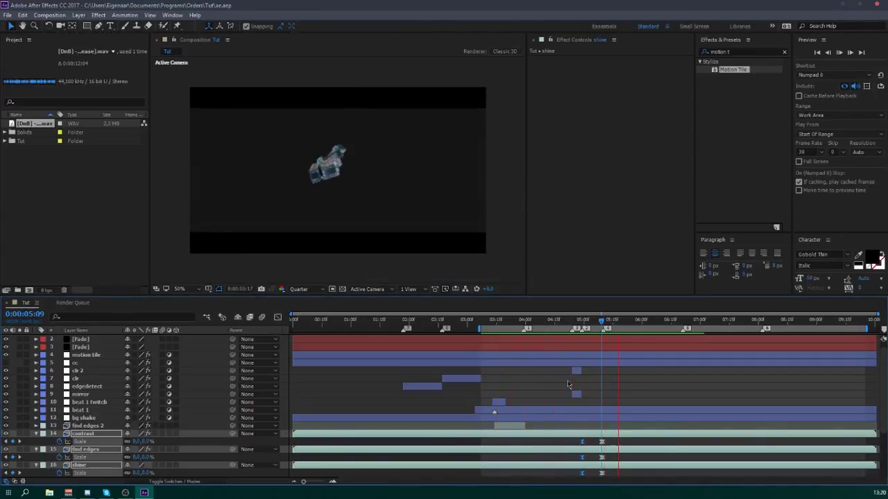
key("space")
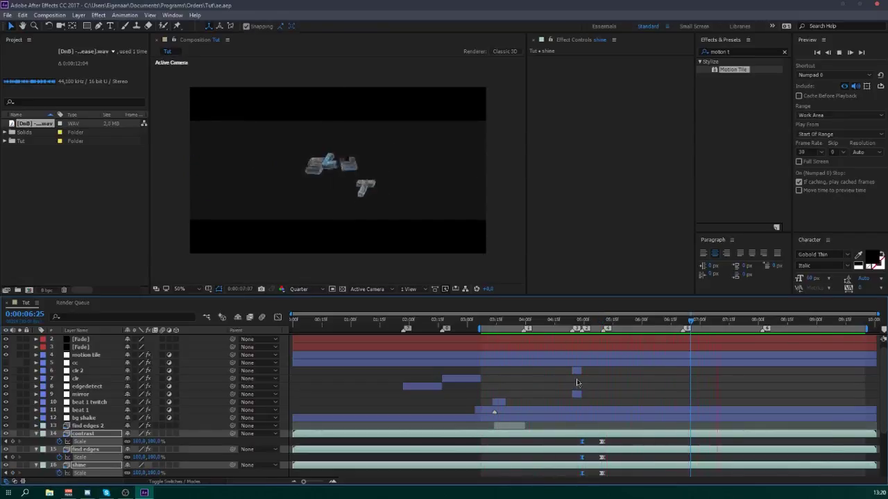
key("space")
left_click_drag(678, 322, 724, 341)
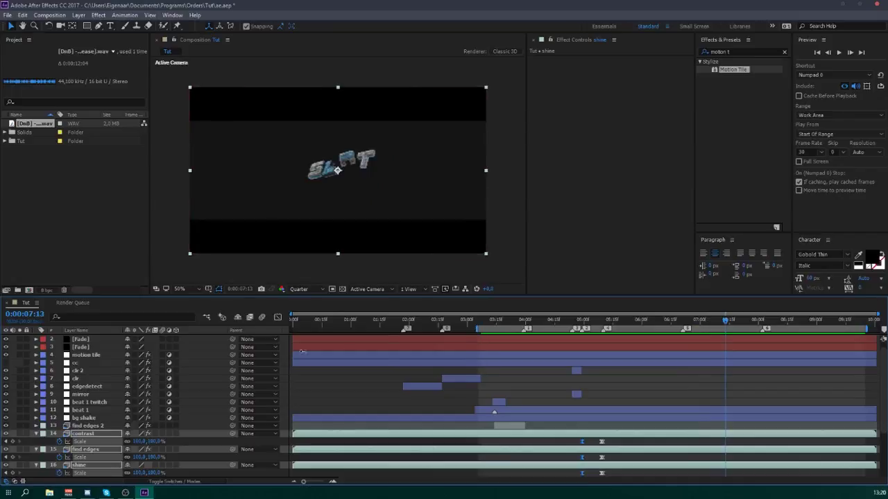
- Collapse the Scale properties of the three text layers, save the project and play back the intro
left_click(36, 435)
left_click(370, 404)
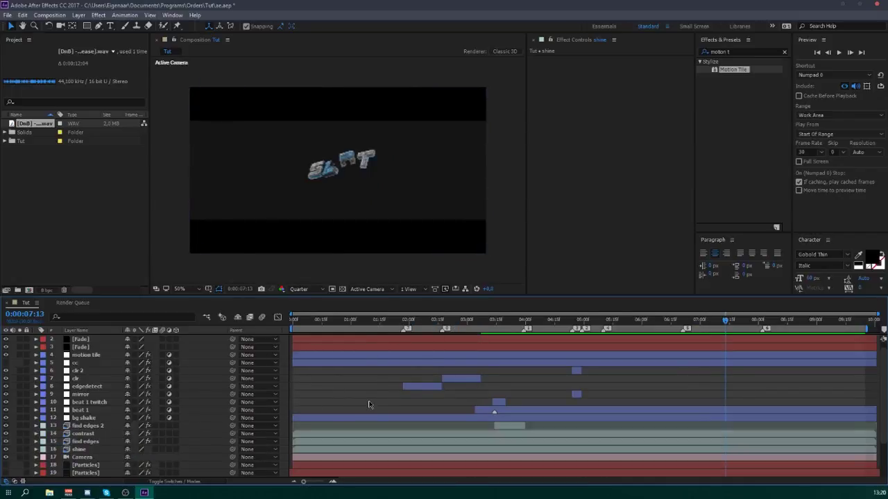
key("ctrl+s")
left_click_drag(441, 325, 418, 331)
key("space")
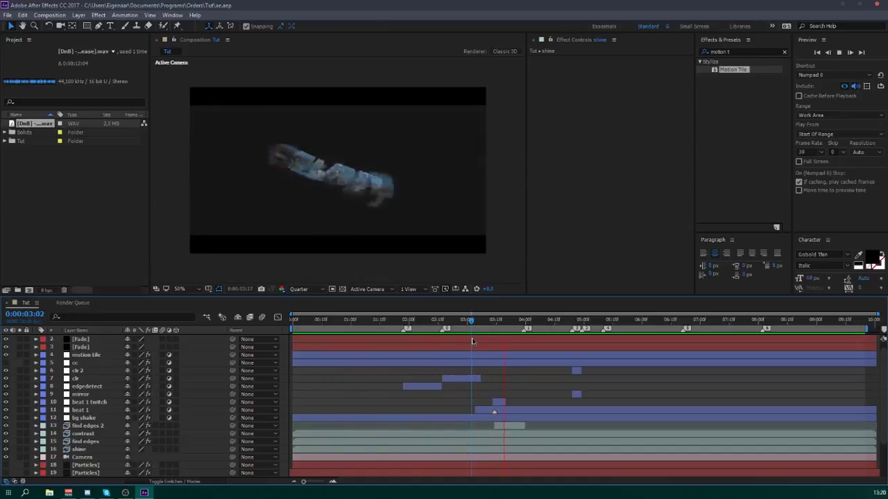
key("space")
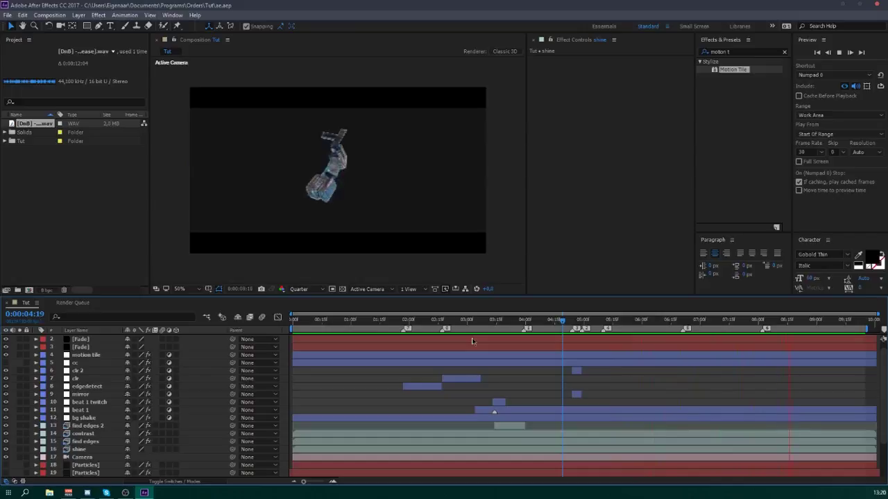
key("space")
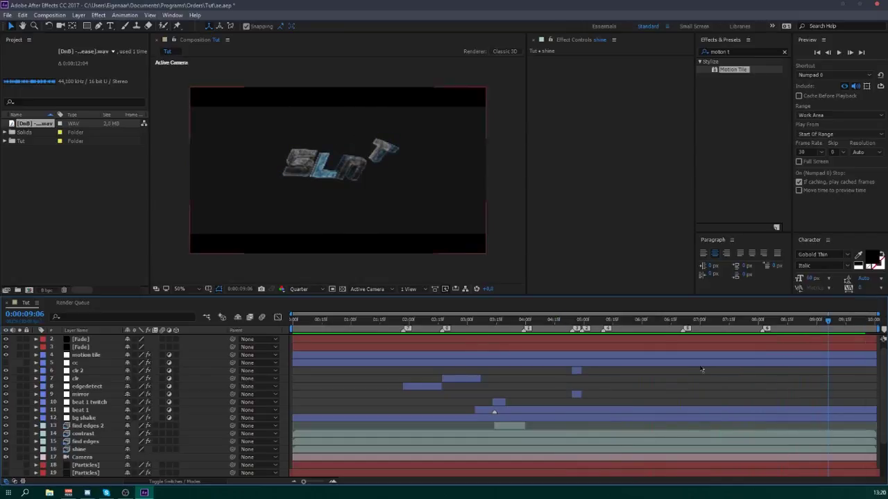
- Duplicate the beat 1 twitch layer twice, placing the copies on the beat markers at 0:00:02:17 and 0:00:03:29
left_click_drag(406, 324, 444, 347)
left_click(500, 404)
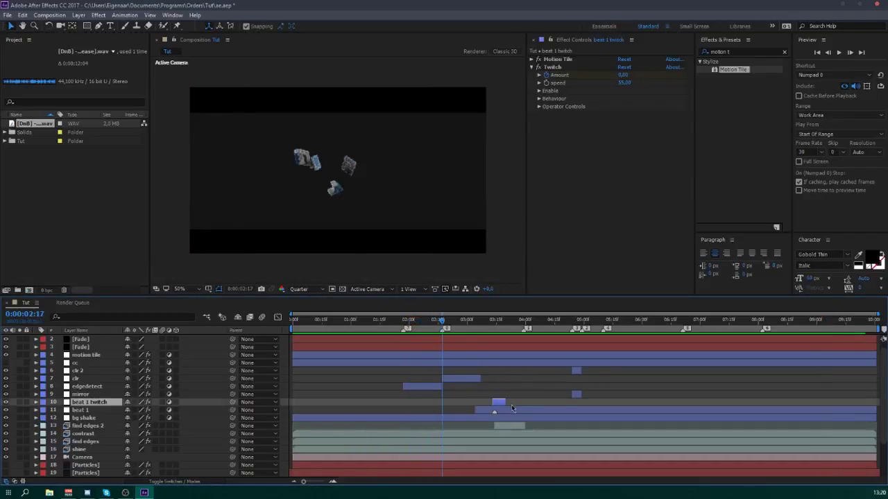
key("ctrl+d")
left_click_drag(496, 405, 466, 405)
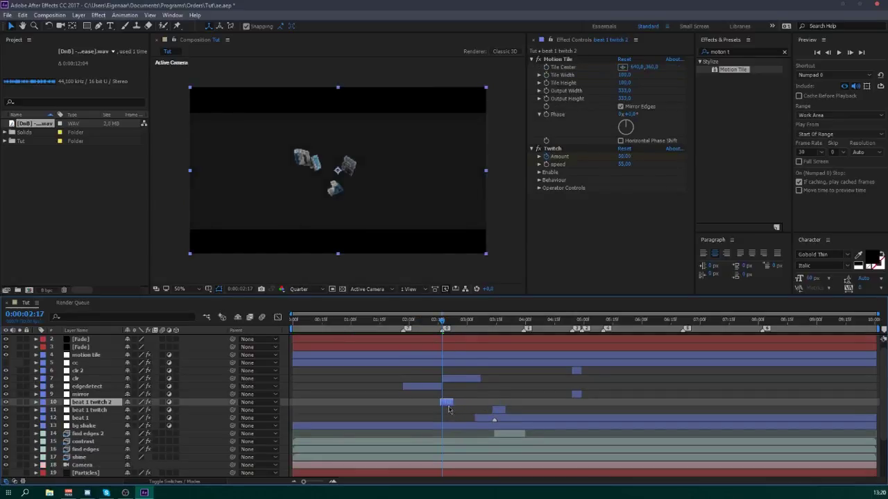
left_click(525, 324)
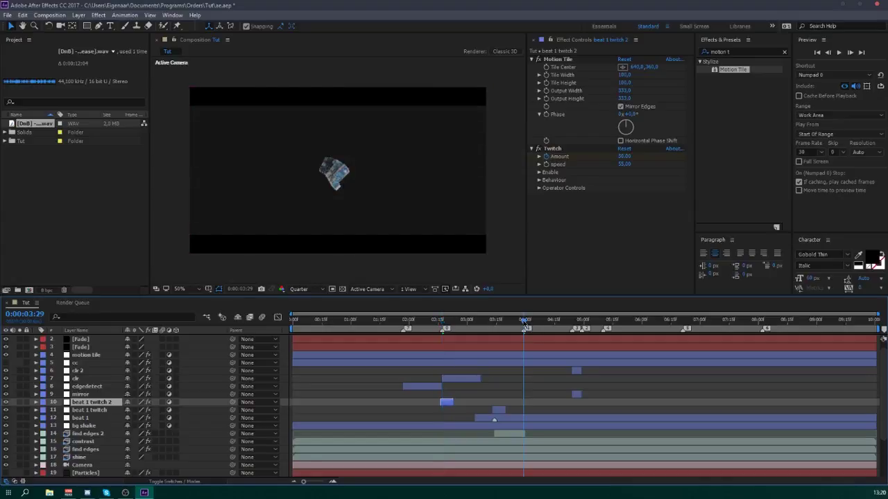
left_click(498, 410)
key("ctrl+d")
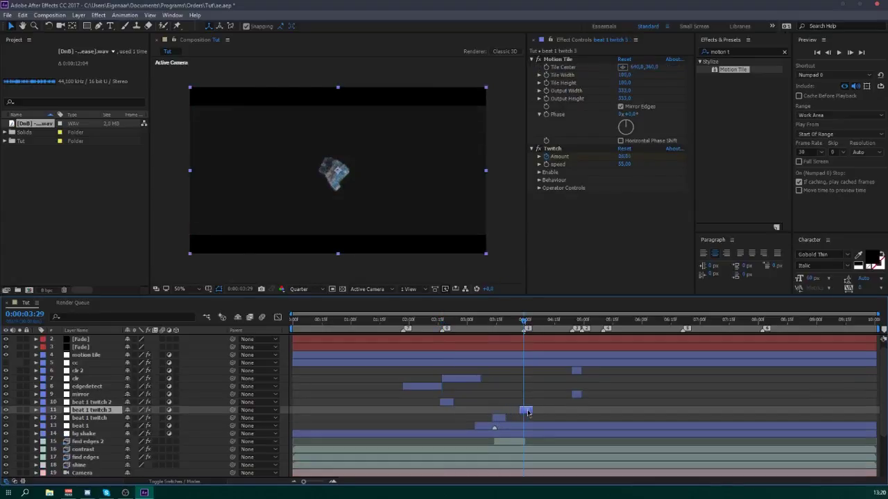
- Duplicate the twitch layer two more times and place the copies on the beats at 0:00:04:24 and 0:00:04:29
key("k")
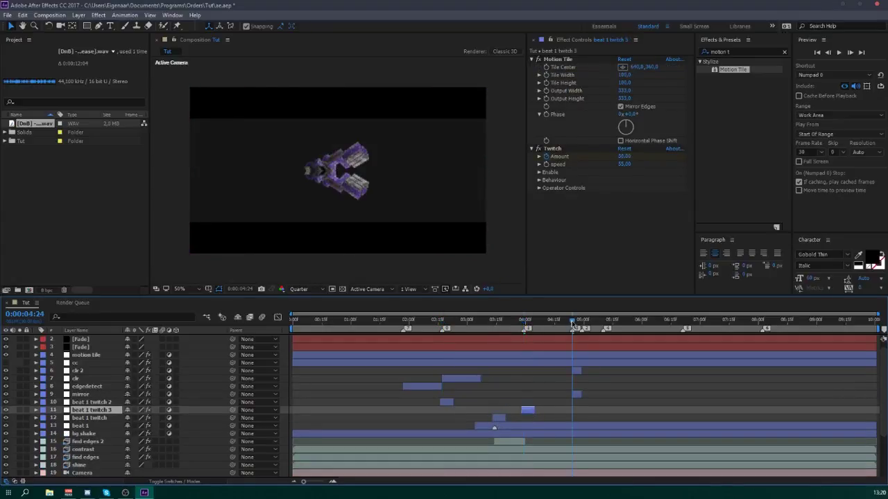
key("ctrl+d")
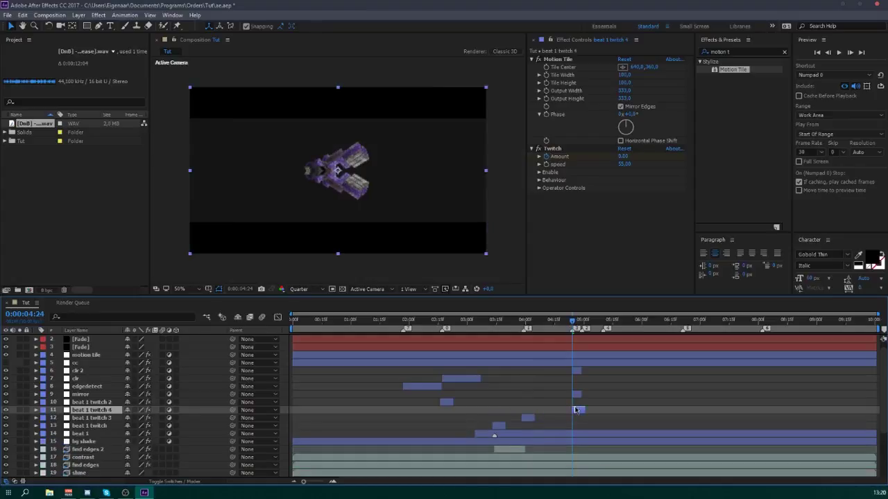
left_click_drag(575, 410, 586, 412)
left_click(582, 323)
key("ctrl+d")
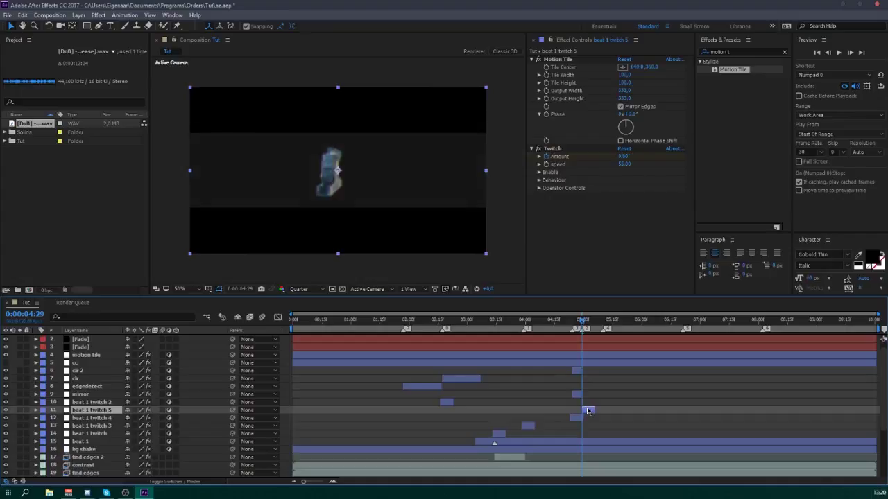
- Make further twitch layer copies and place one of them on the beat at 0:00:05:10
left_click_drag(608, 321, 603, 321)
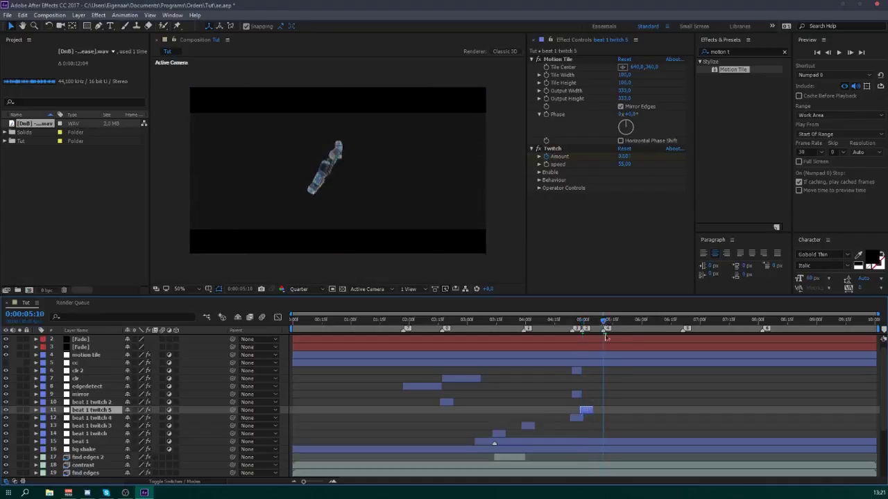
key("ctrl+d")
mouse_move(589, 414)
left_mouse_down()
mouse_move(579, 416)
mouse_move(609, 412)
left_mouse_up()
key("ctrl+d")
key("ctrl+b")
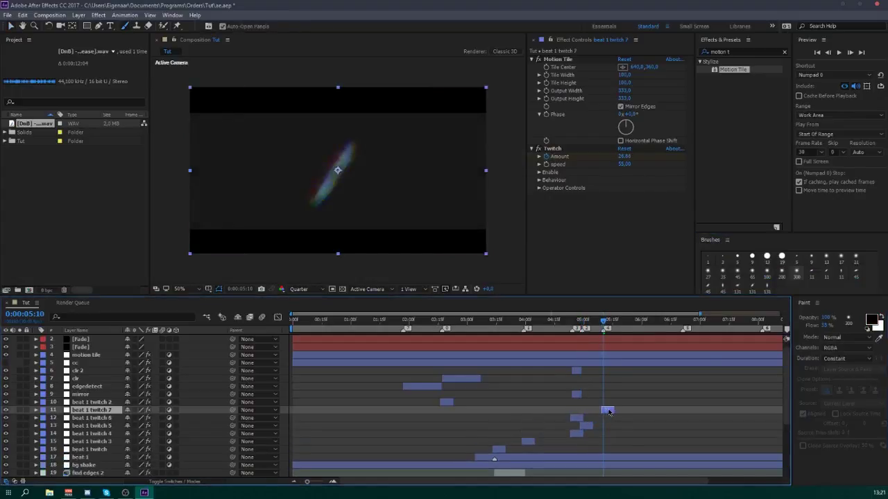
- Close the Paint and Brushes panels
right_click(805, 304)
left_click(810, 310)
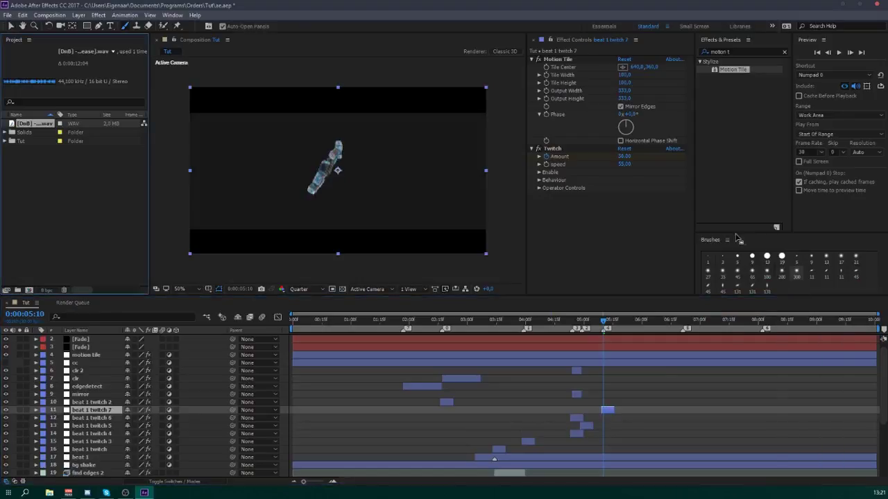
right_click(713, 240)
left_click(723, 246)
- Move the spare beat 1 twitch 6 layer to 0:00:06:21, place a duplicate at 0:00:08:02 and preview the hits
left_click_drag(577, 419, 687, 417)
left_click(683, 320)
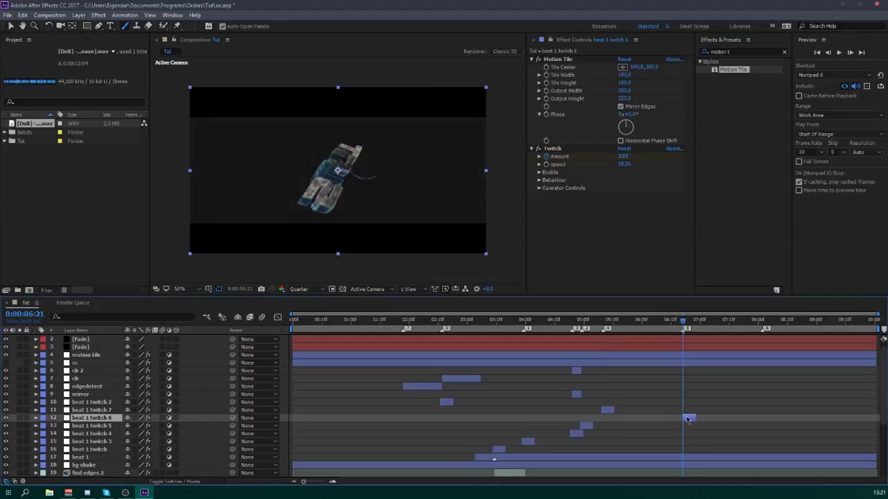
key("ctrl+d")
left_click(763, 322)
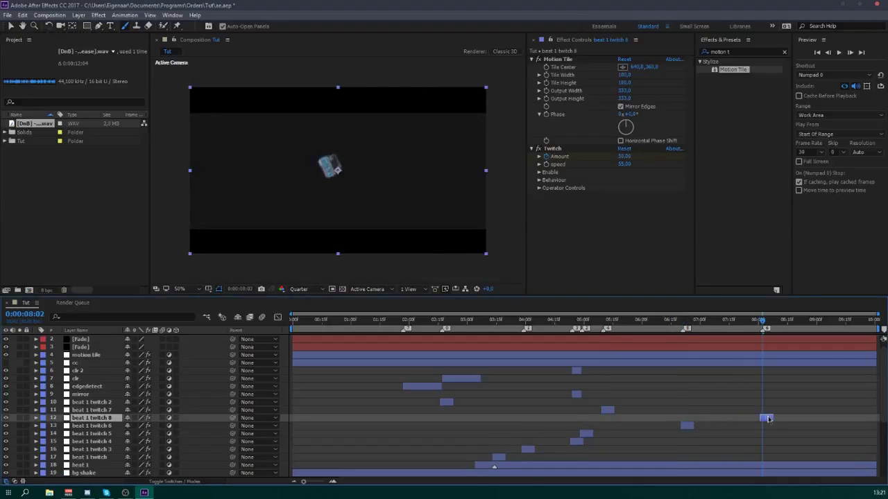
key("space")
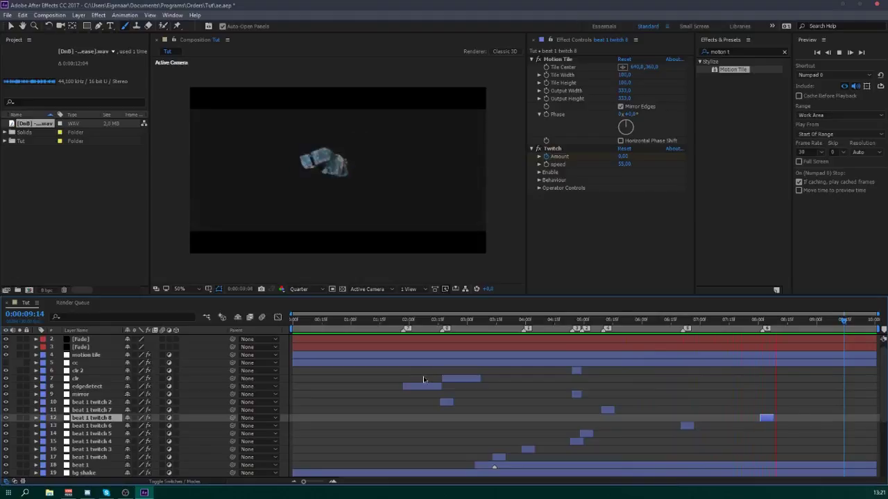
key("space")
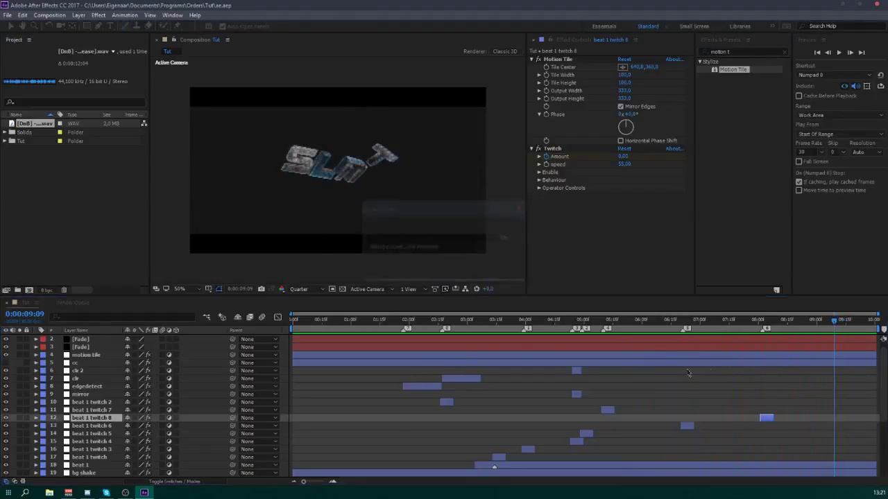
- Create an adjustment layer above the beat 1 twitch layers and name it shake
left_click_drag(760, 321, 771, 333)
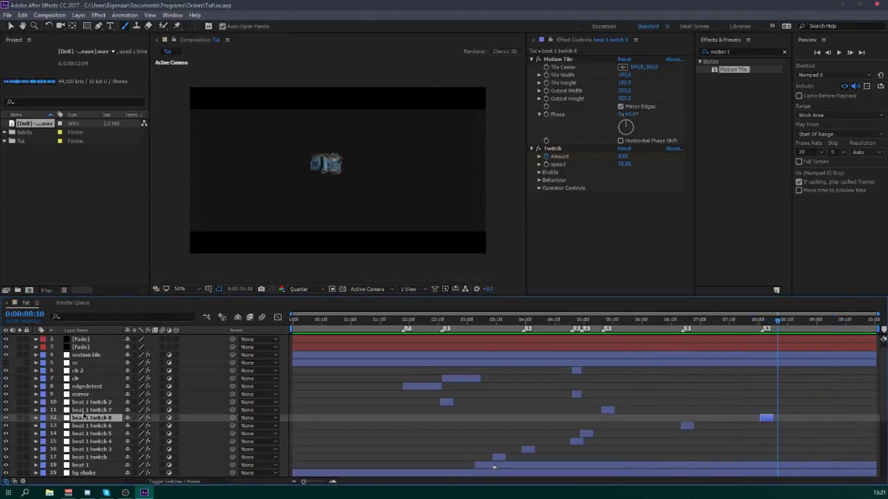
left_click(92, 402)
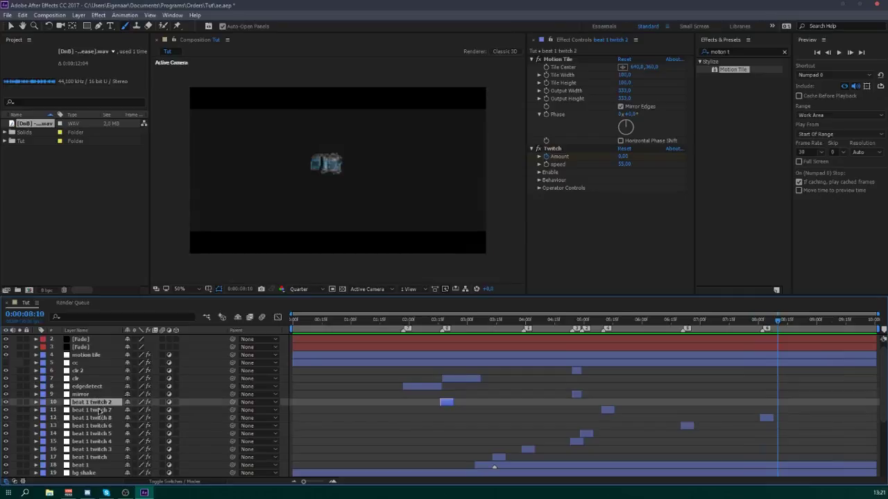
key("ctrl+alt+y")
key("Return")
type("shake")
key("Return")
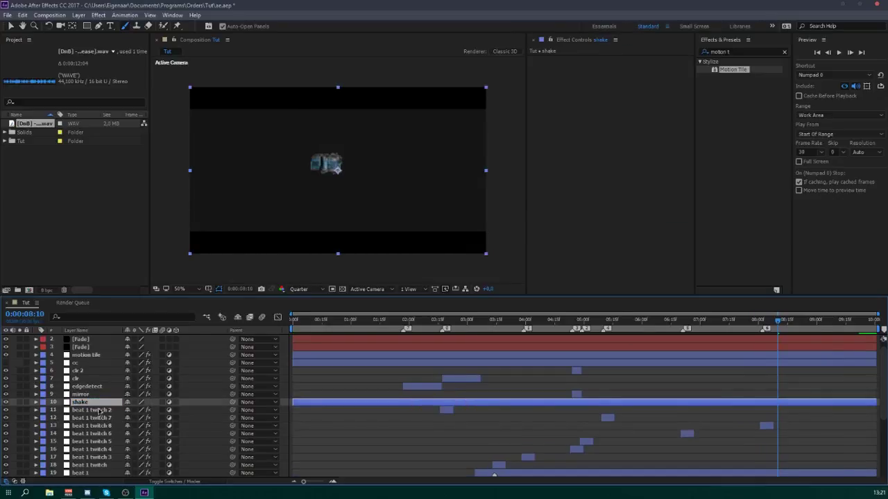
- Apply Motion Tile to the shake layer with Output Width and Output Height 333 and Mirror Edges on, and save
left_click_drag(733, 70, 635, 91)
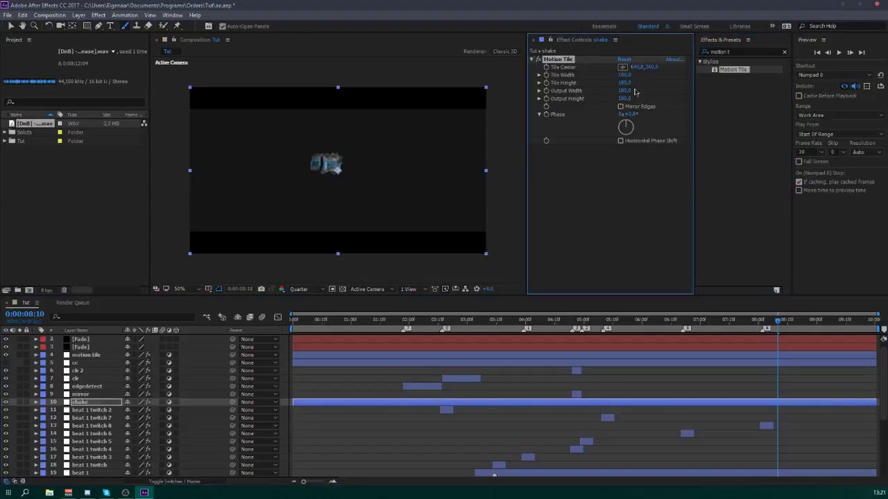
type("v3333")
left_click(628, 98)
type("333")
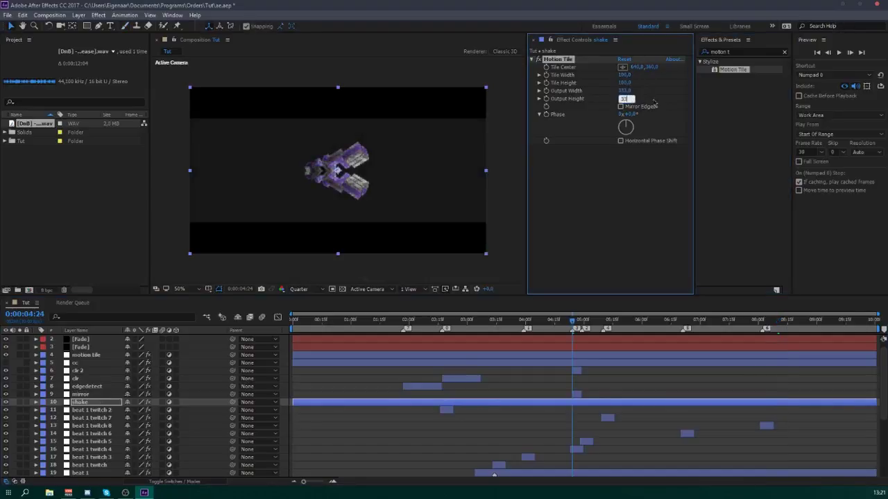
left_click(620, 106)
left_click(531, 59)
key("ctrl+s")
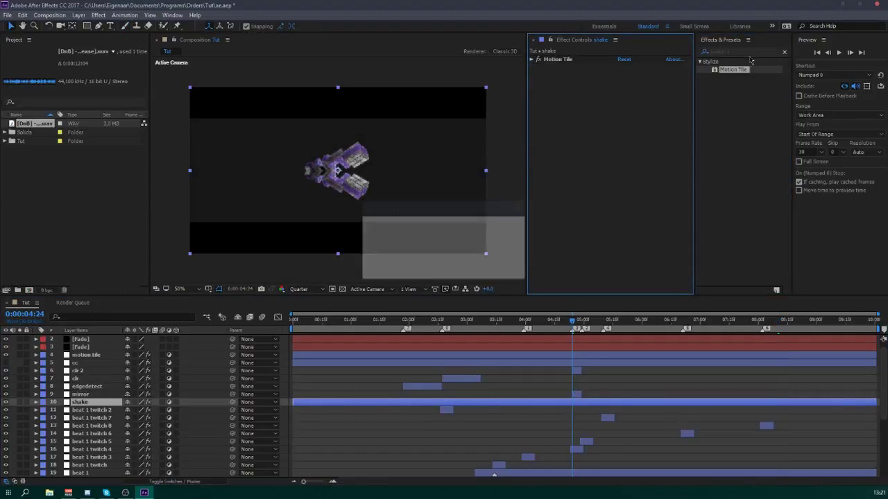
- Apply the S_Shake effect to the shake layer and set its Frequency to 12
left_click(722, 51)
type("shake")
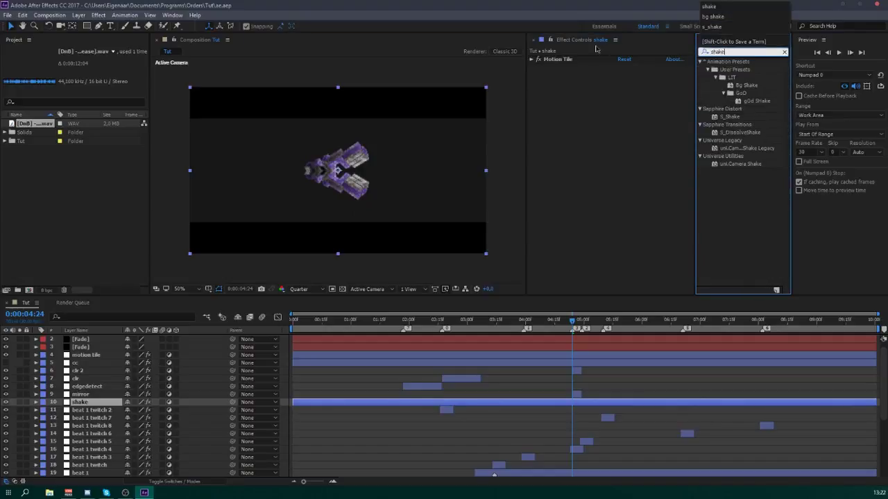
double_click(714, 118)
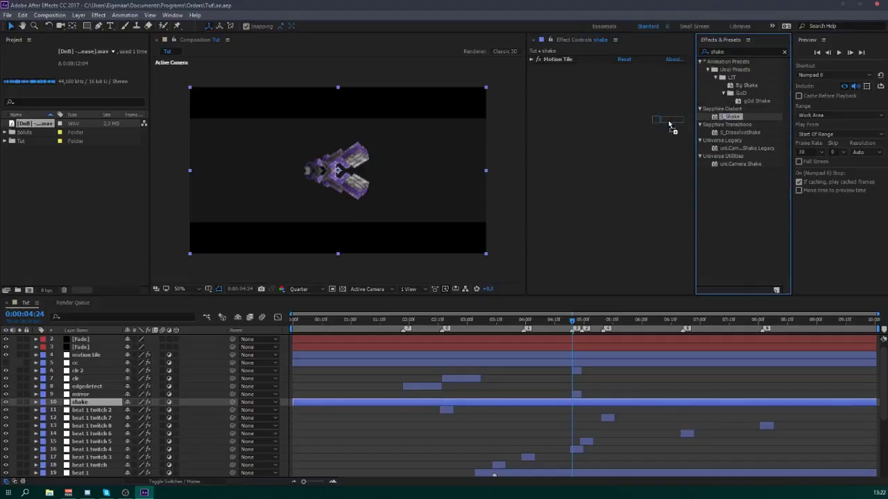
left_click(784, 52)
left_click(602, 264)
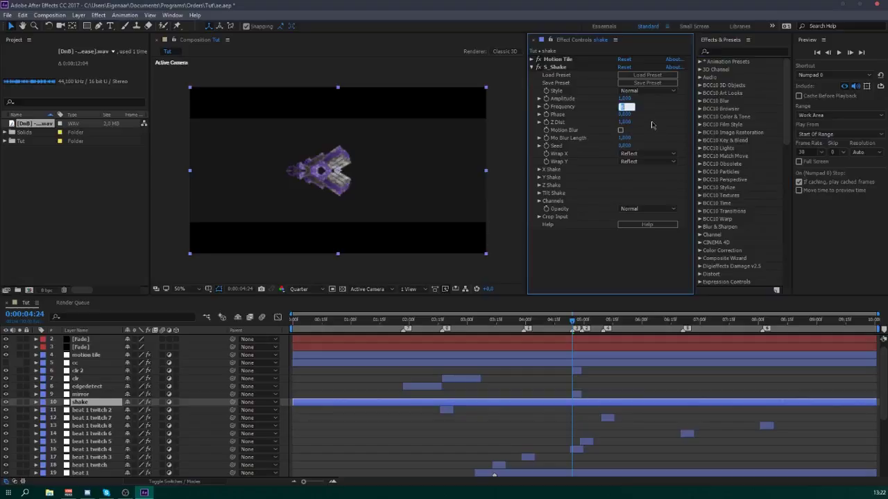
key("Return")
- At 0:00:02:17, set the S_Shake Amplitude to 3 and enable its Motion Blur
left_click(442, 323)
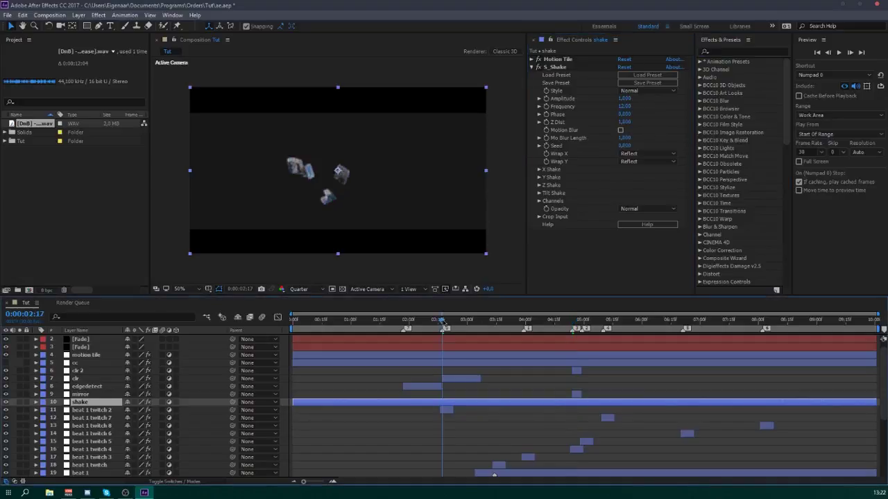
left_click(632, 99)
type("3")
key("Return")
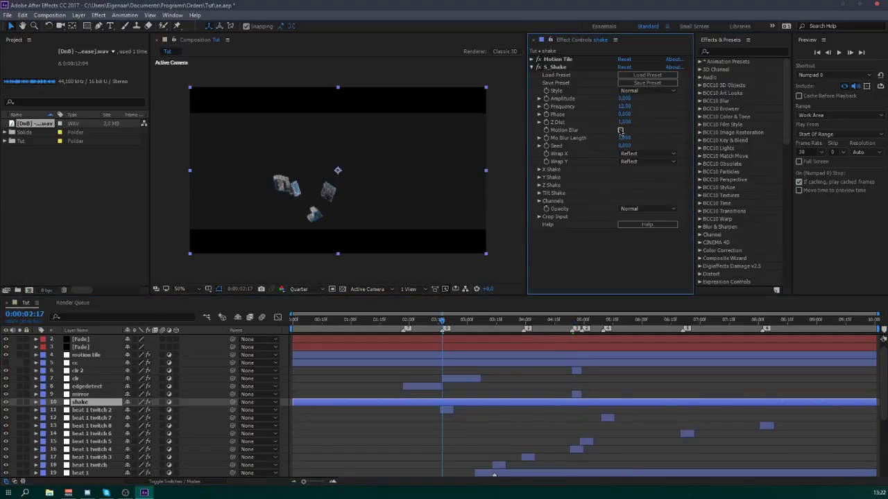
left_click(620, 130)
- Set the X Shake values to Rand Amp 80, Rand Freq 1.2, Wave Amp 12 and Wave Freq 0.6
left_click(539, 169)
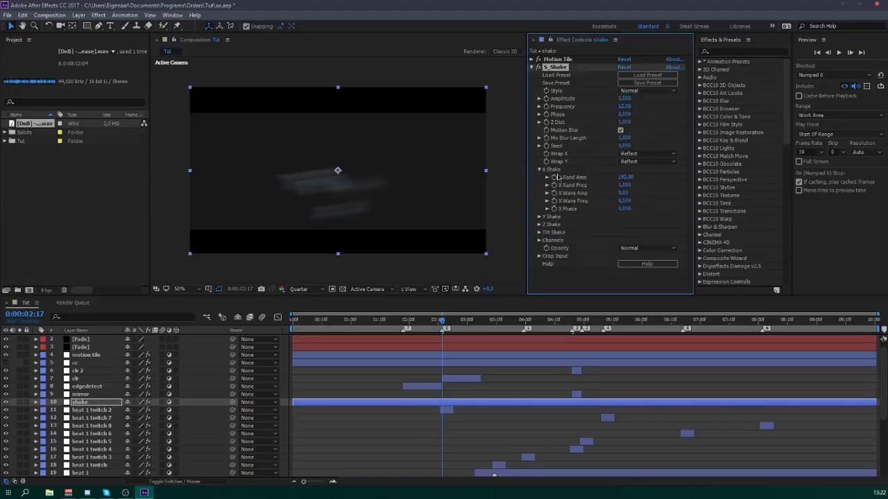
type("80")
key("Return")
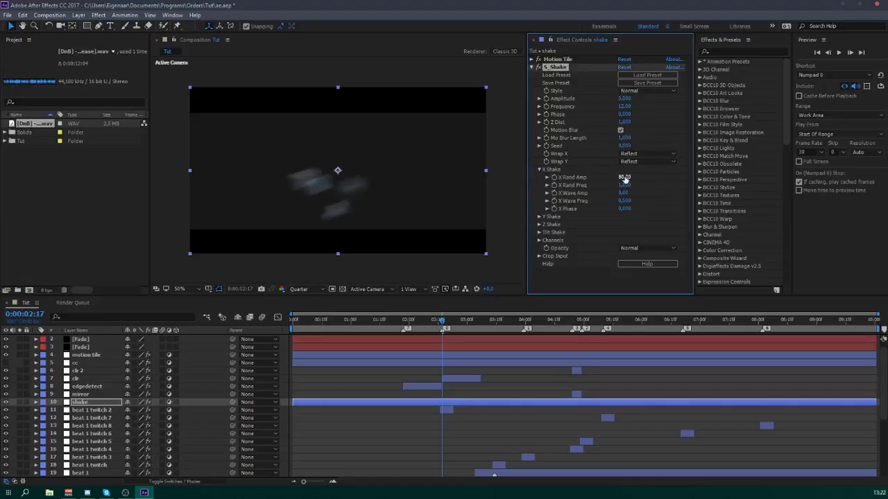
left_click(625, 185)
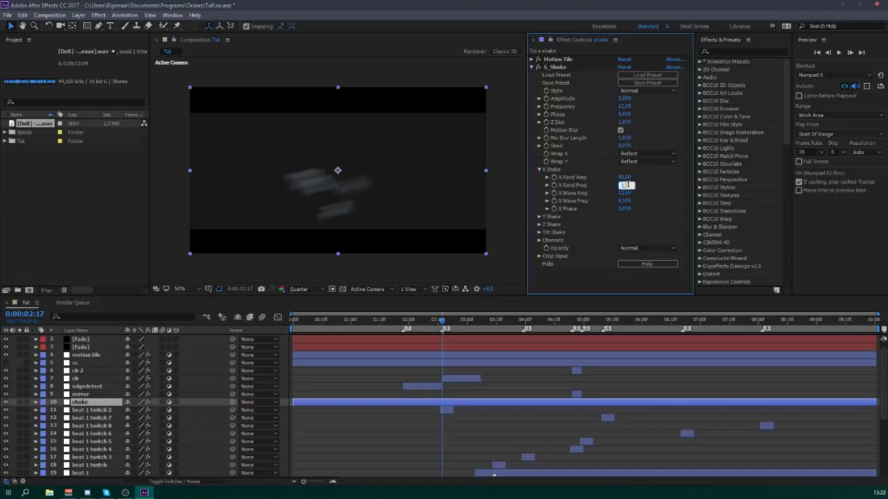
type("1,25")
key("Return")
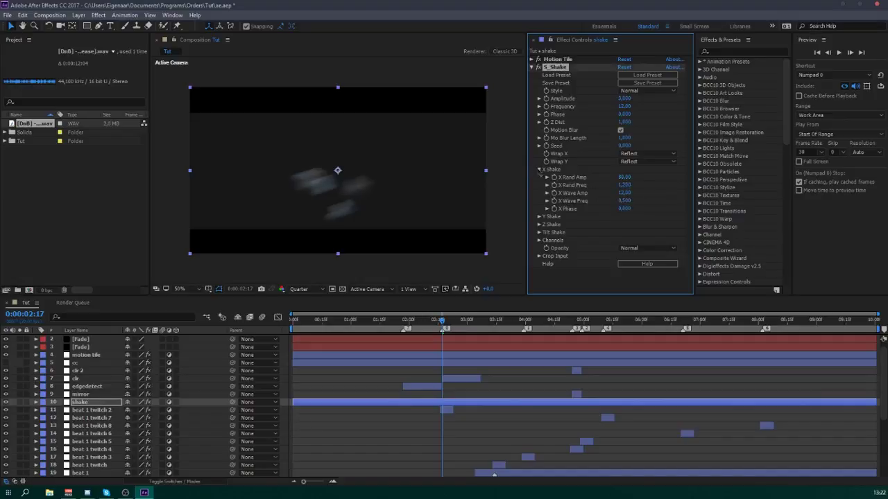
key("Return")
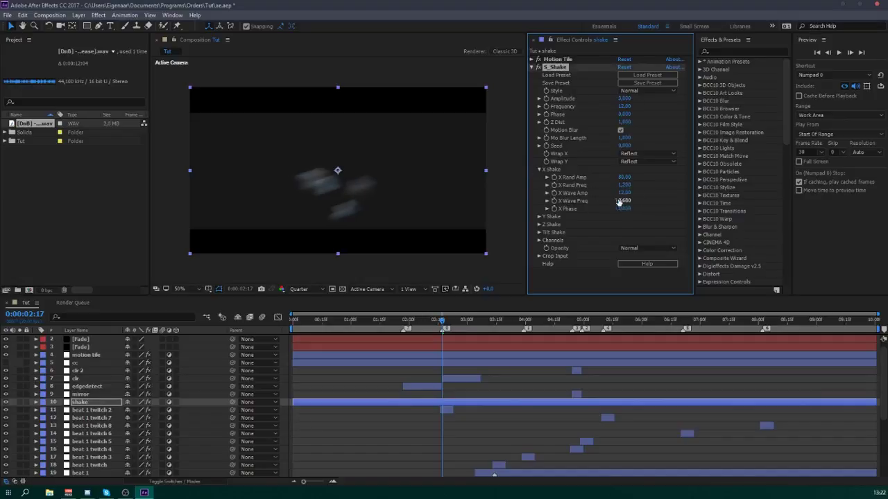
left_click(539, 170)
- Set the Y Shake values to Rand Amp 55, Rand Freq 0.7, Wave Amp 5 and Wave Freq 0.2
left_click(539, 177)
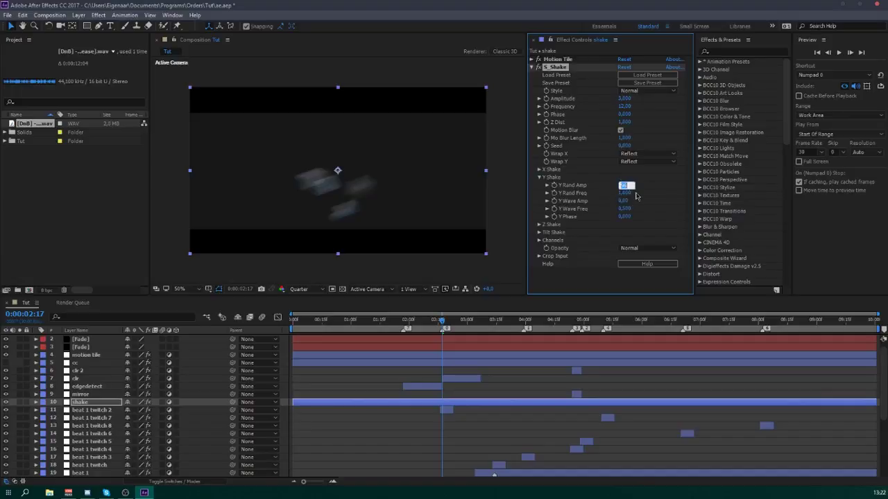
key("Return")
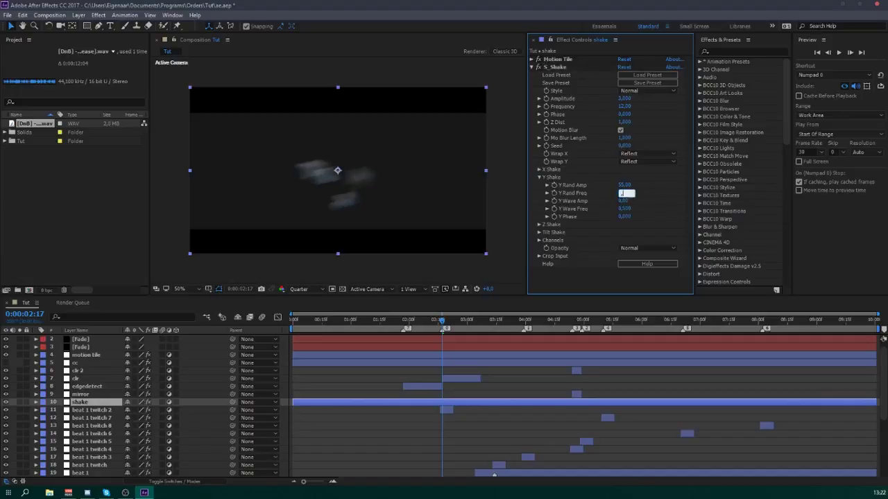
key("Return")
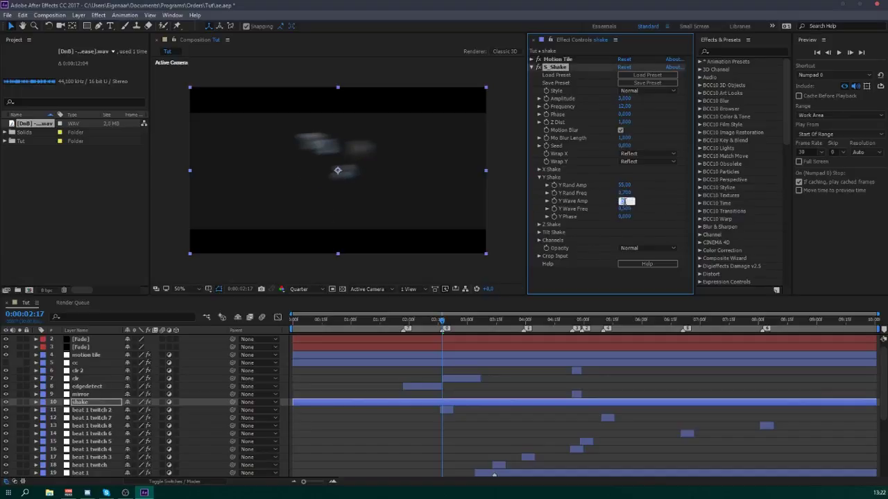
type("5")
key("Tab")
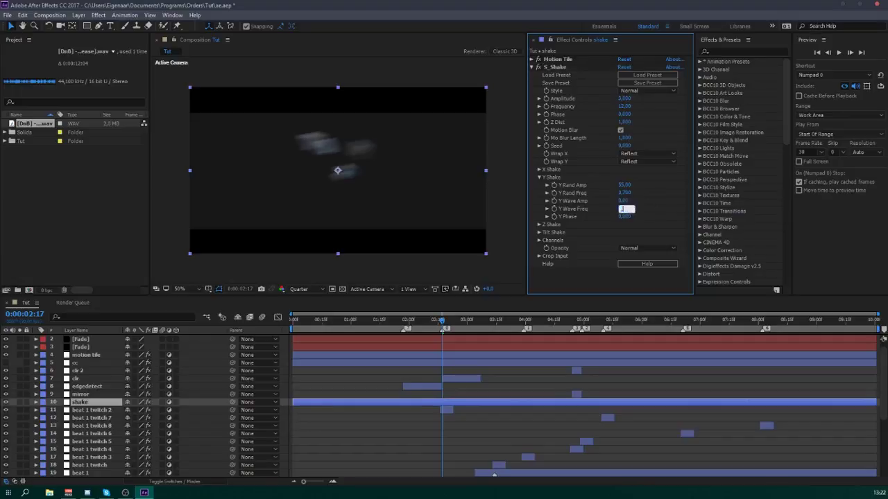
type("0,2")
key("Return")
left_click(539, 178)
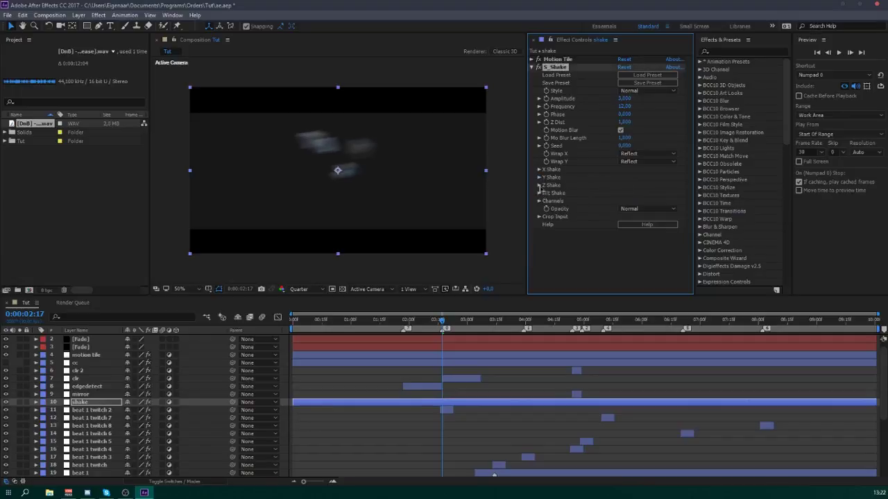
- Set the Z Shake values to Rand Amp 33, Rand Freq 1.3, Wave Amp 13 and Wave Freq 1
left_click(538, 185)
type("33")
key("Return")
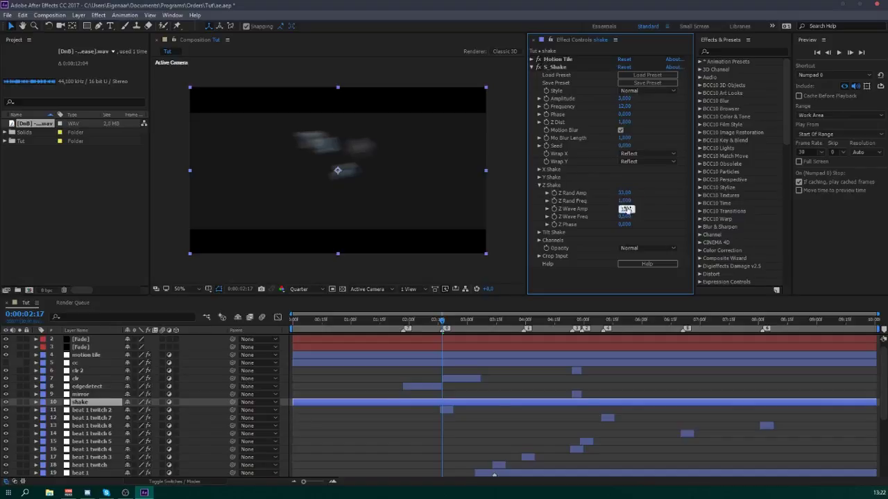
key("Return")
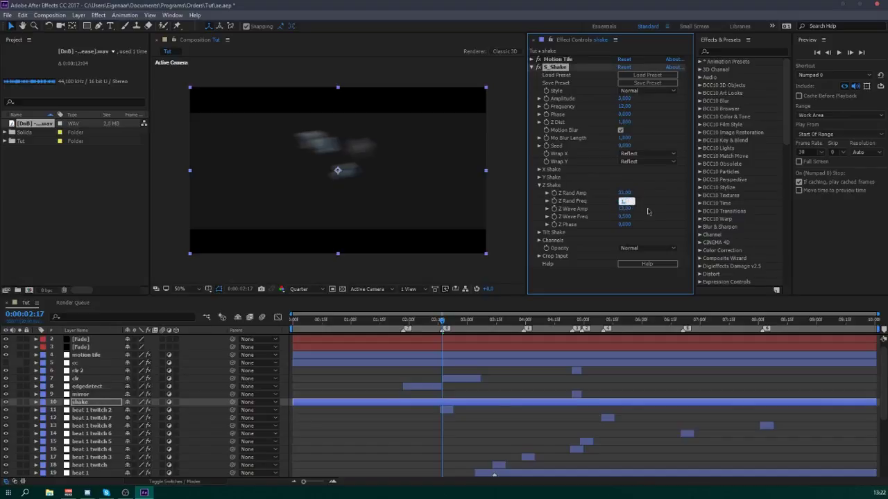
key("Return")
key("3")
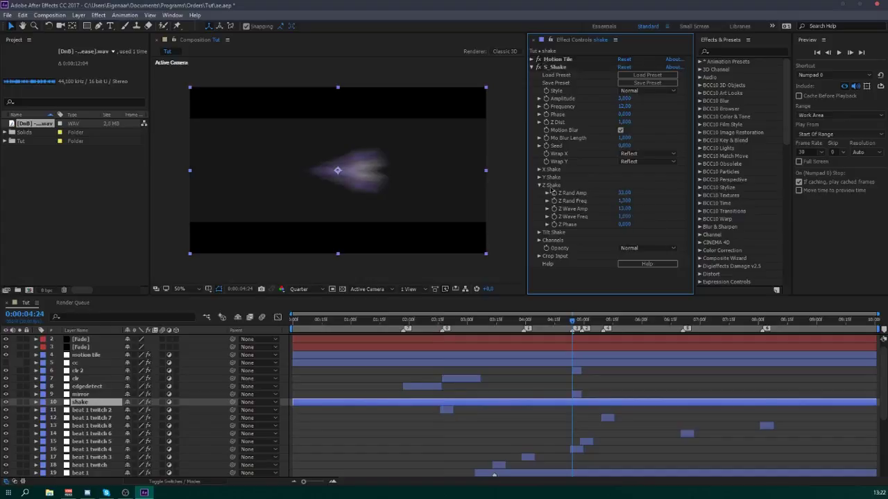
left_click(539, 185)
- Set the Tilt Shake's Tilt Rand Amp to 6
left_click(626, 201)
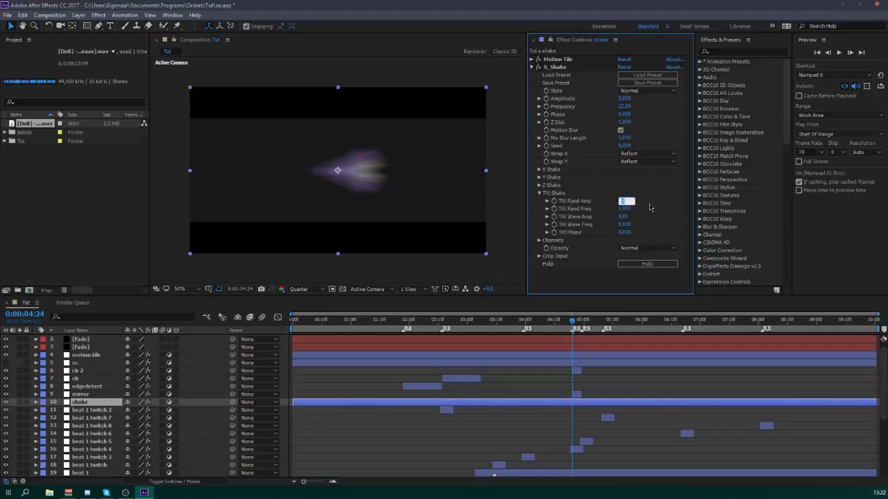
type("6")
key("Return")
left_click(539, 194)
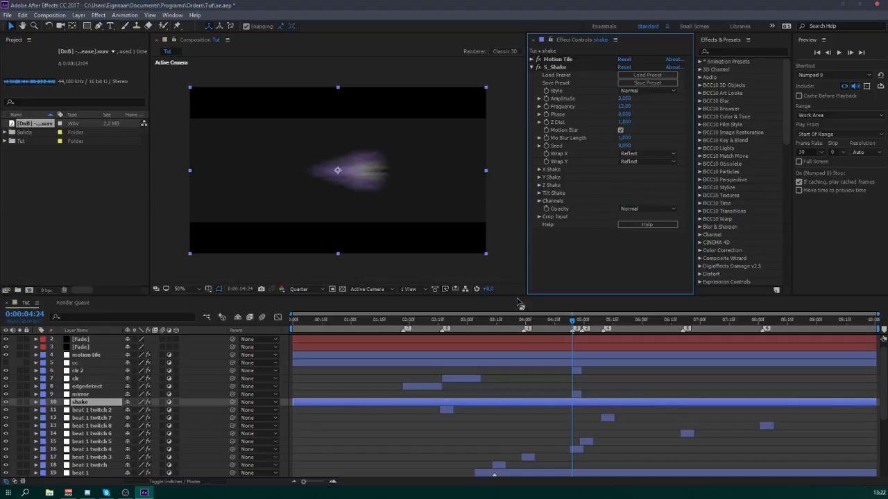
- Add an S_Shake Amplitude keyframe at 0:00:02:17 and set the Frequency to 9
left_click(442, 323)
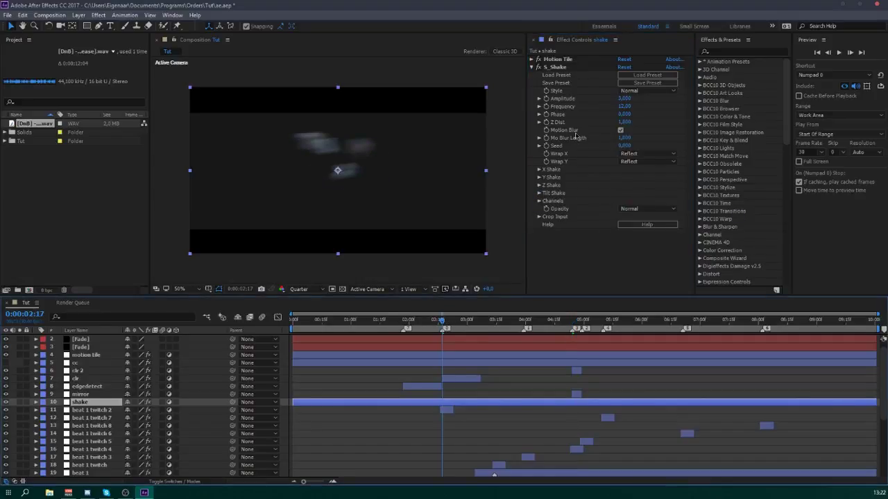
left_click(553, 102)
left_click(625, 107)
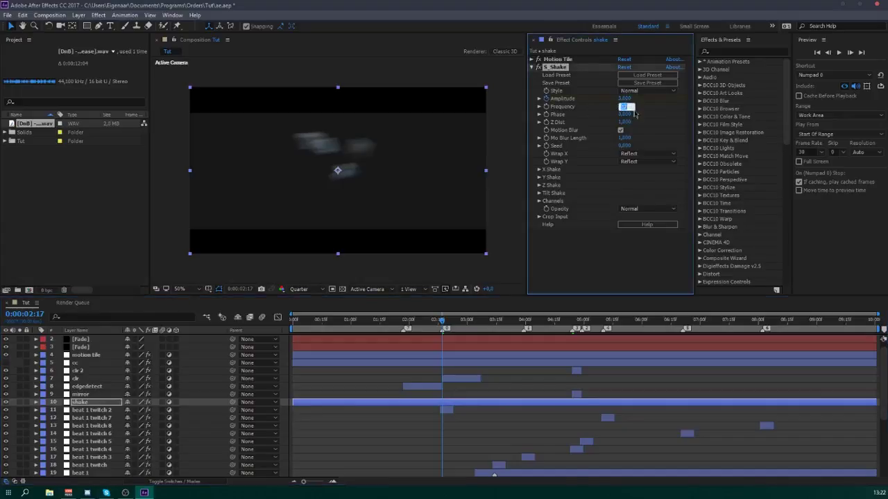
type("9")
left_click(644, 117)
- Keyframe the S_Shake Amplitude at 0 on both 0:00:02:16 and 0:00:03:06
left_click(441, 322)
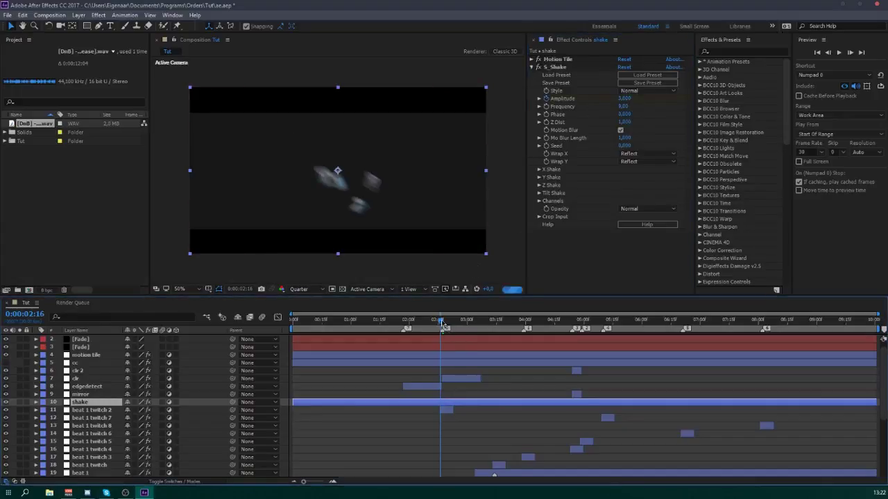
left_click(624, 99)
type("0")
left_click(649, 125)
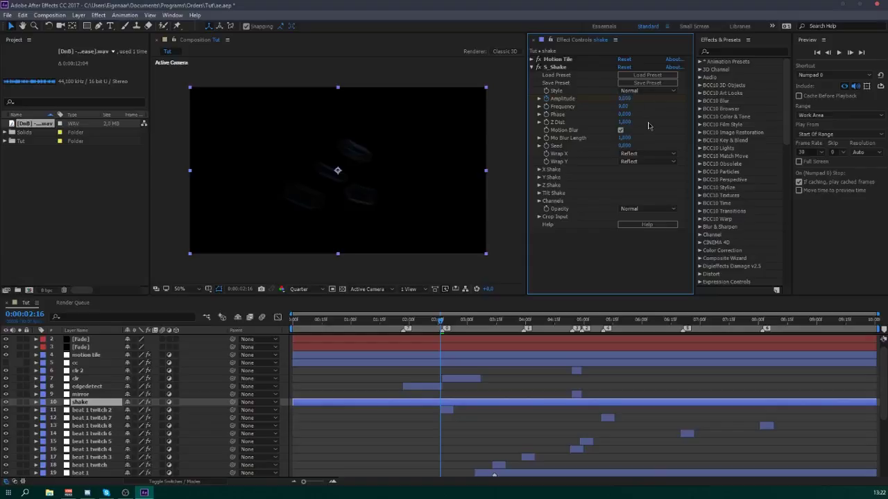
left_click_drag(441, 321, 477, 324)
left_click_drag(624, 99, 478, 114)
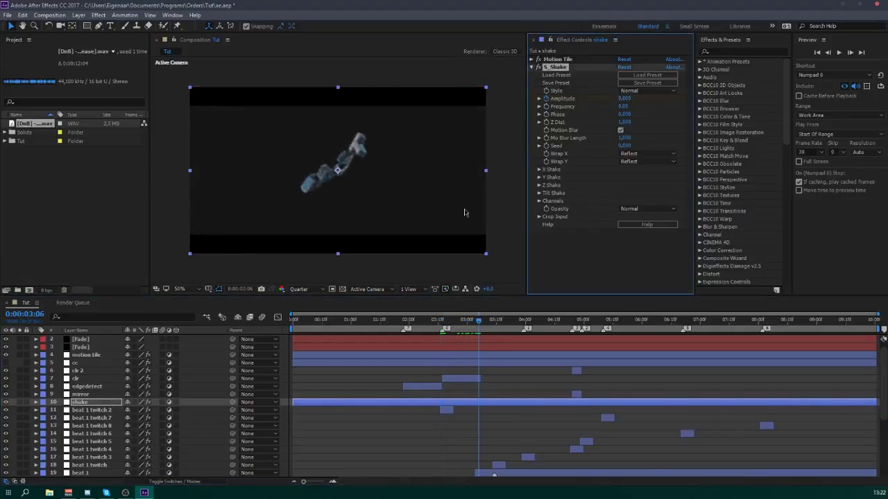
- Reshape the shake layer's Amplitude curve so it drops quickly after the peak and eases out at 0:00:03:06
key("u")
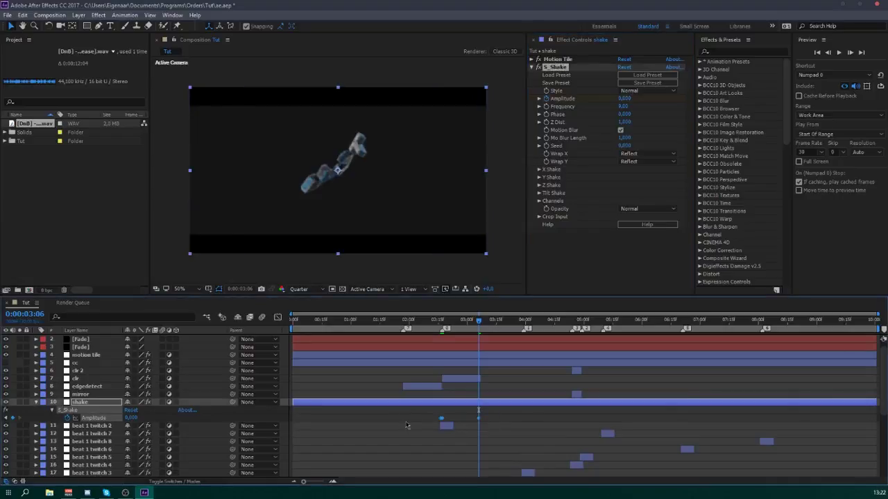
left_click(277, 318)
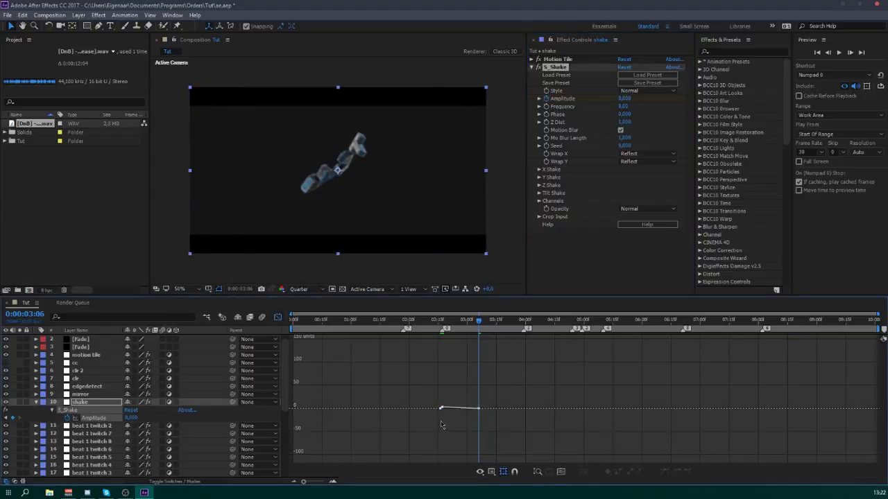
scroll(444, 416, "down", 3)
scroll(444, 418, "up", 4)
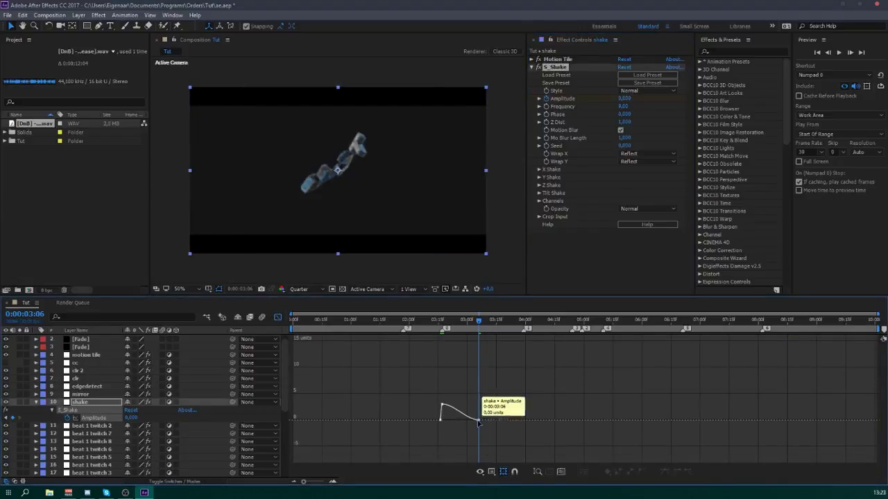
left_click(467, 421)
left_click_drag(453, 423, 445, 424)
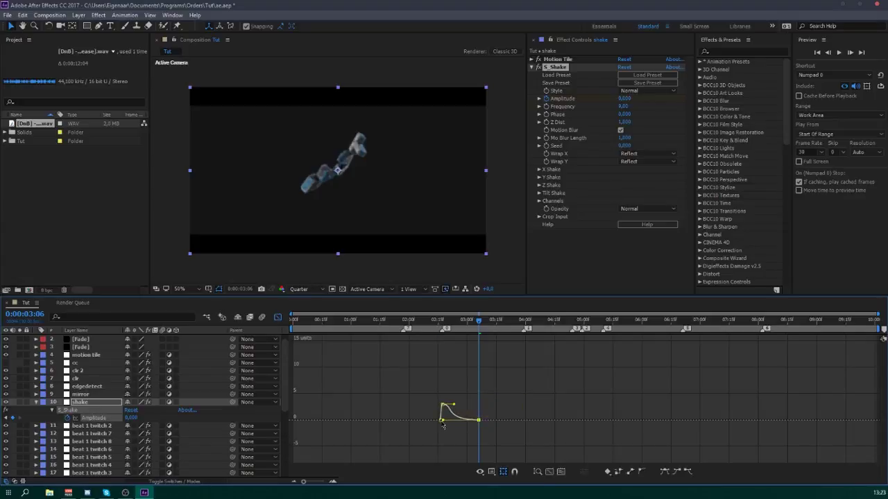
left_click_drag(430, 320, 479, 343)
left_click(457, 370)
- Start the work area at 0:00:02:04 and preview the shake on the beat
left_click_drag(426, 321, 416, 321)
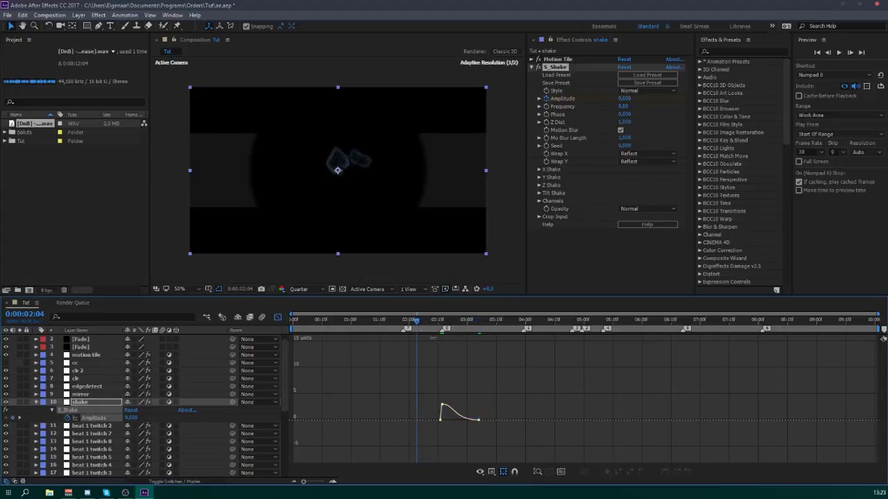
key("b")
key("KP_0")
key("space")
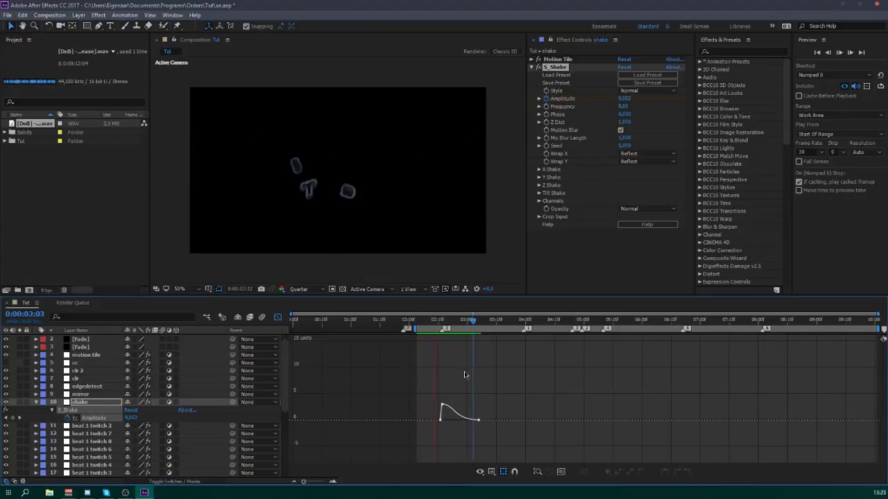
key("space")
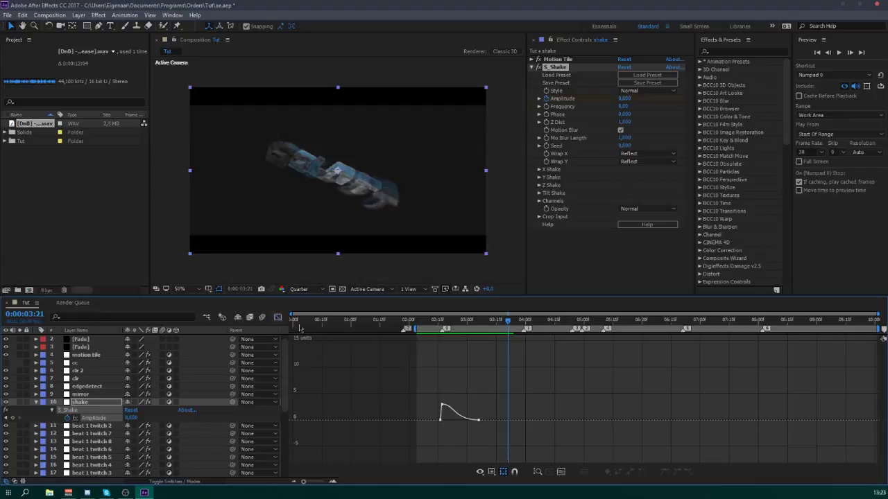
- Trim the shake layer to run from 0:00:02:16 to 0:00:03:06 and collapse its properties
key("shift+F3")
left_click(479, 321)
key("alt+bracketright")
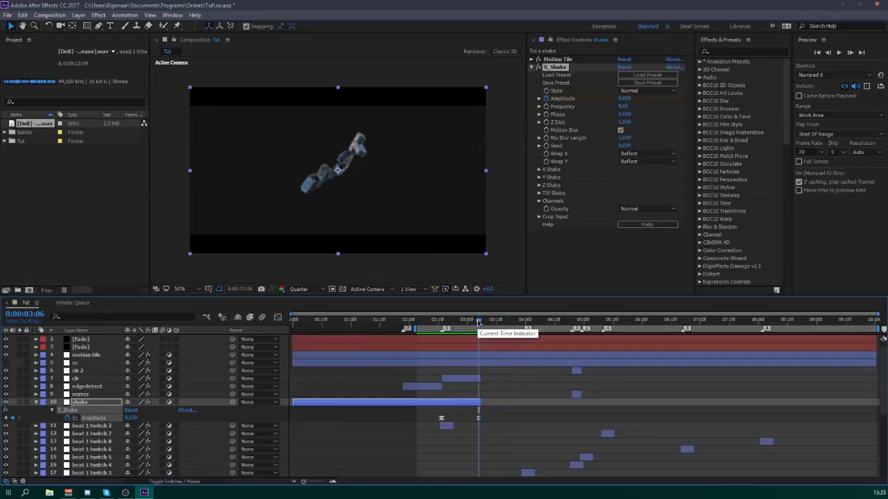
left_click(441, 322)
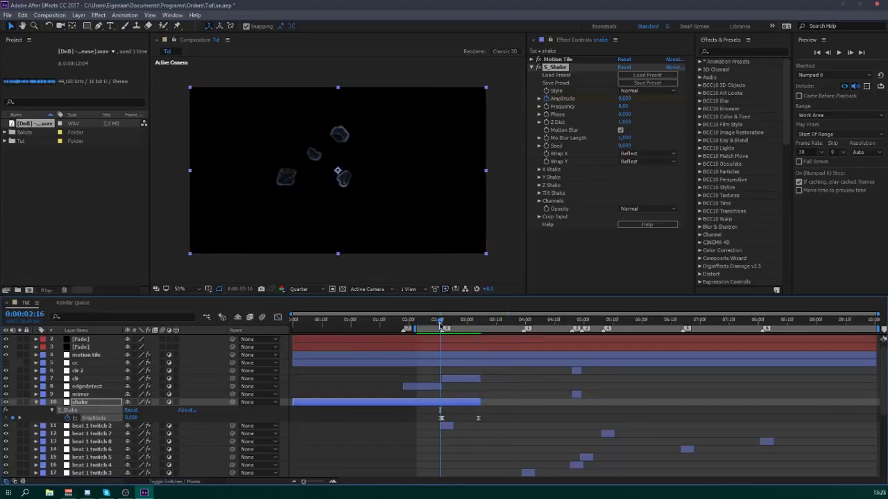
key("alt+bracketleft")
left_click(36, 402)
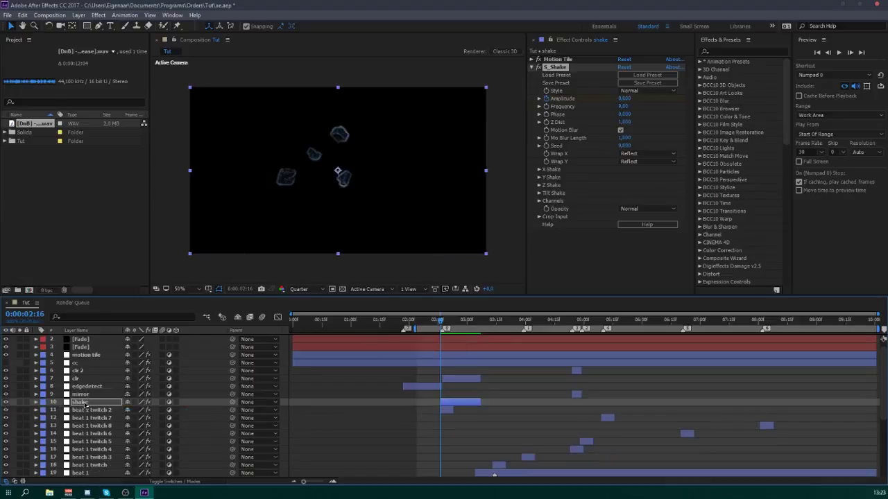
- Duplicate the shake layer and move the copy to start at about 0:00:03:13, in line with the beat 1 twitch layer
key("ctrl+d")
left_click_drag(457, 403, 582, 410)
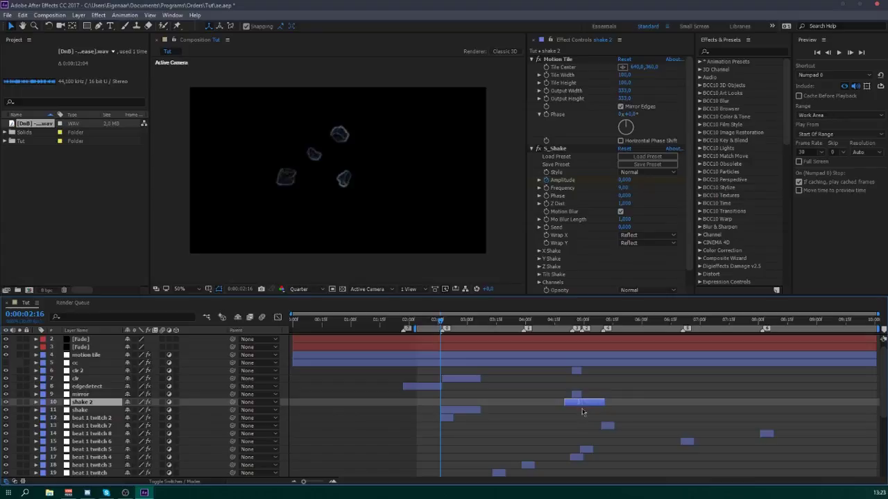
scroll(555, 402, "down", 3)
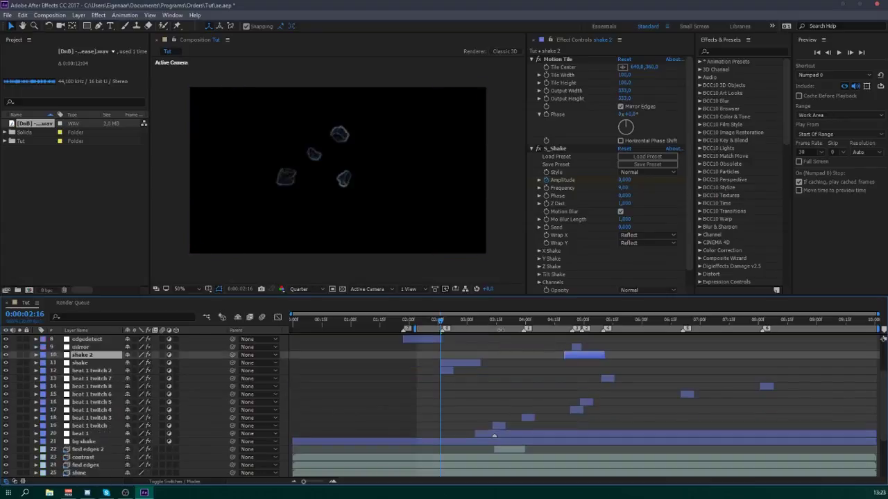
left_click(492, 322)
left_click_drag(574, 358, 507, 360)
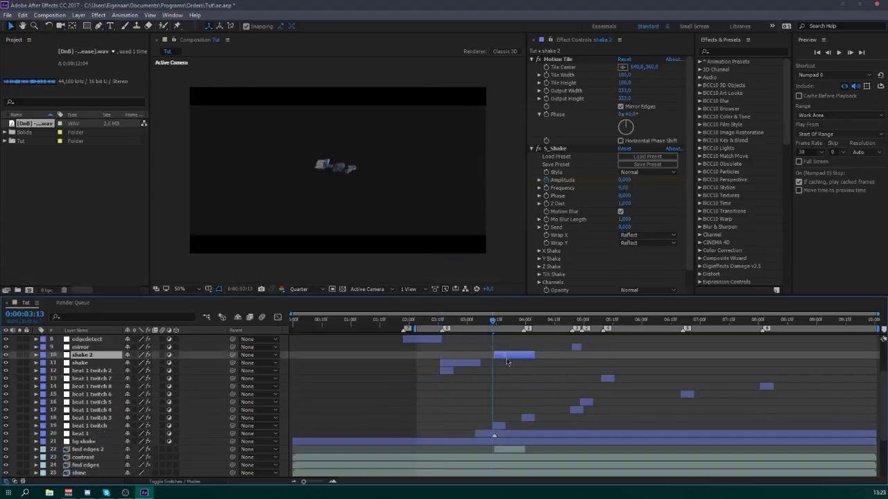
- Duplicate the shake layer twice more, starting one copy at 0:00:03:29 and the next at 0:00:04:24
key("ctrl+d")
left_click(523, 322)
left_click_drag(498, 354, 525, 356)
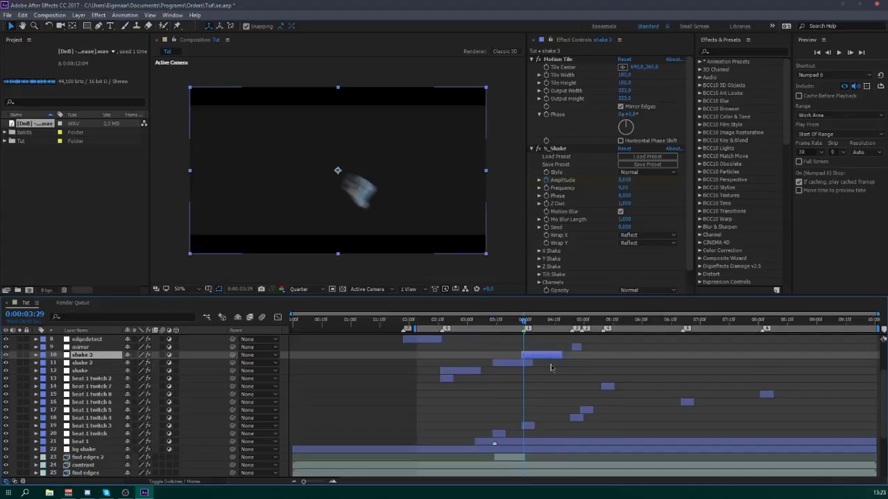
key("ctrl+d")
left_click(573, 322)
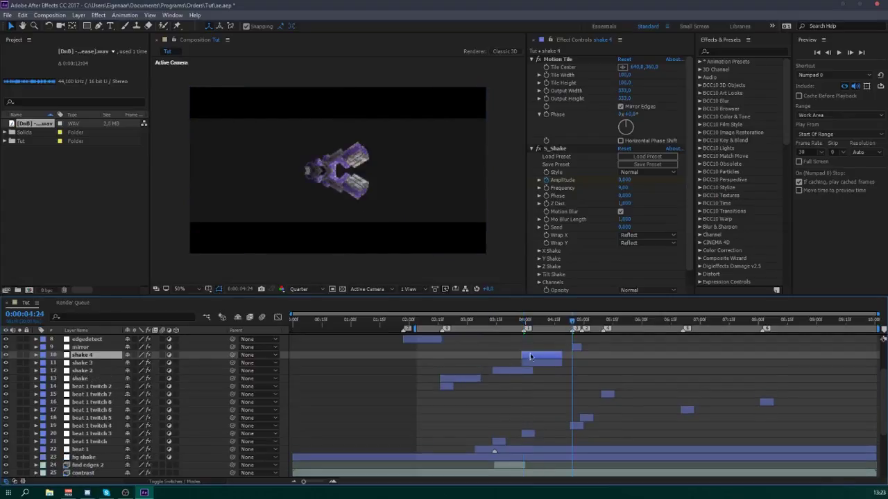
left_click_drag(531, 356, 579, 358)
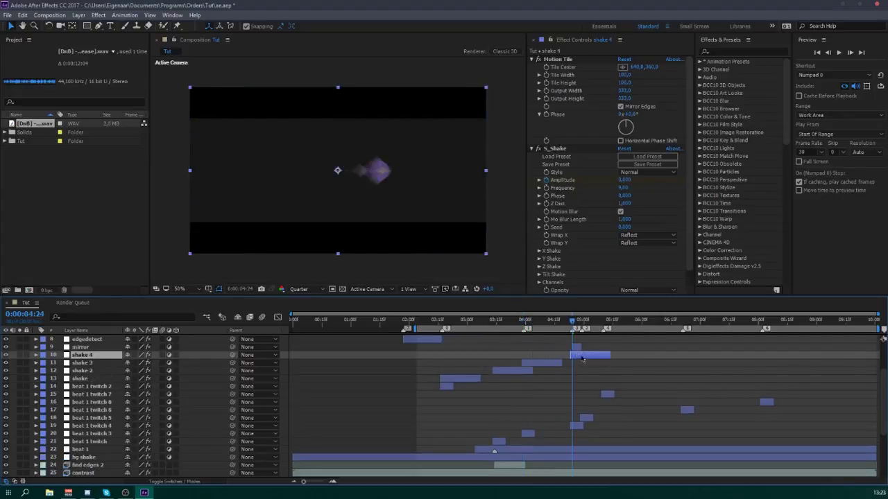
- Extend shake 4 and its last Amplitude keyframe to about 0:00:06:03, and copy its peak keyframes to 0:00:04:29 and the following beat
left_click(581, 323)
key("u")
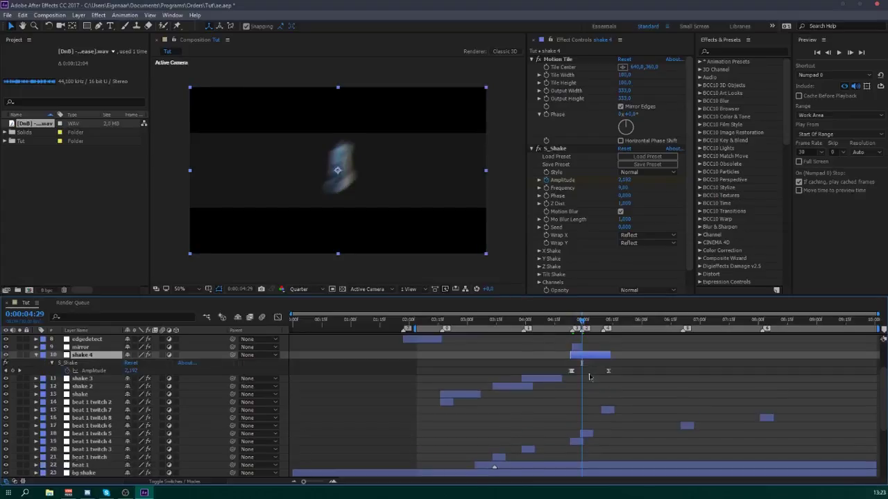
left_click_drag(585, 366, 648, 373)
key("ctrl+c")
key("ctrl+v")
left_click(602, 383)
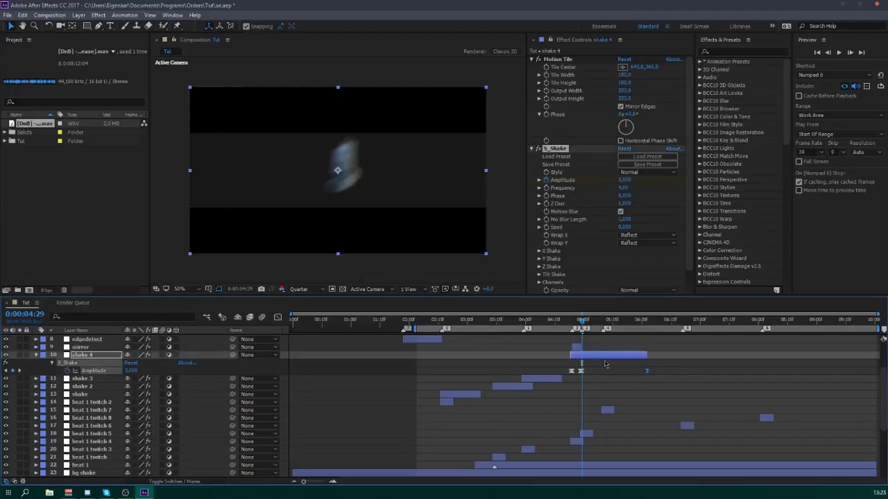
left_click_drag(590, 366, 579, 375)
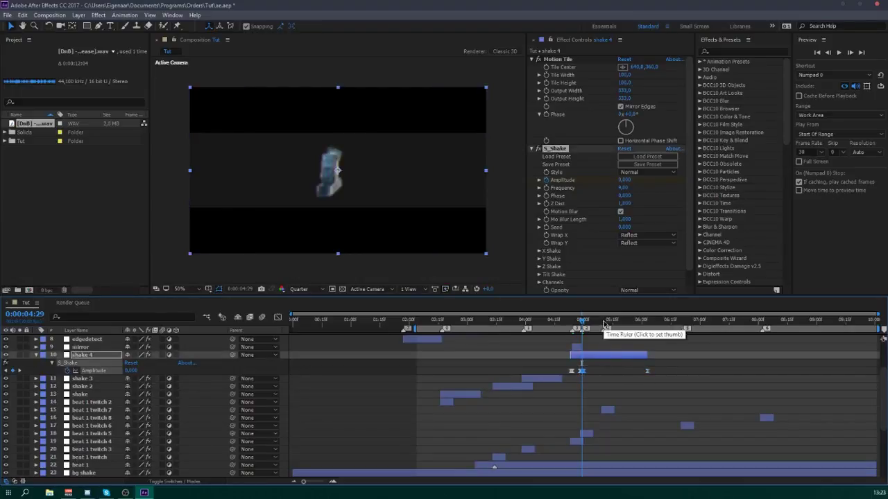
left_click_drag(603, 323, 636, 345)
key("ctrl+v")
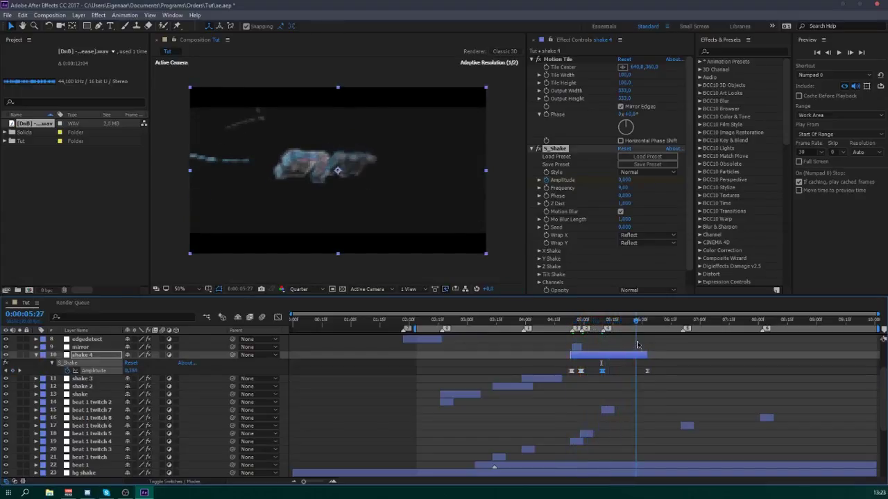
- Duplicate shake 3 twice and move the copies in line with the beat 1 twitch 6 and beat 1 twitch 8 layers
left_click(541, 382)
key("ctrl+d")
left_click_drag(540, 380, 690, 366)
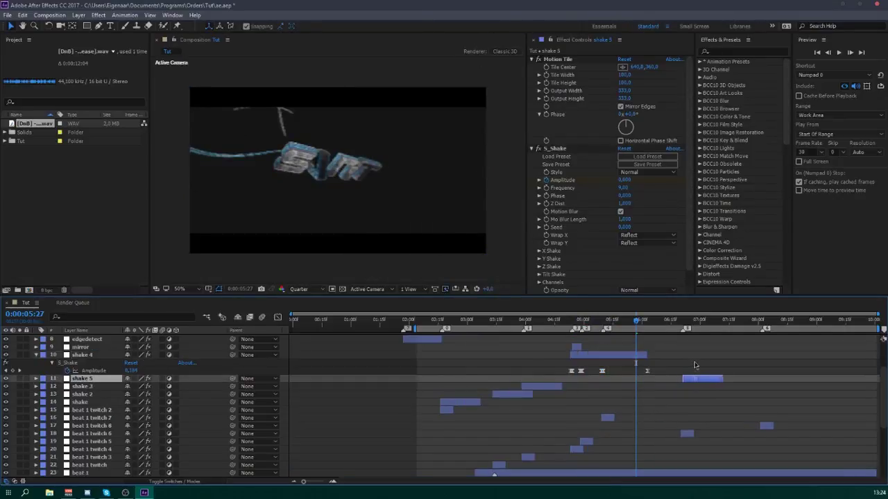
key("ctrl+d")
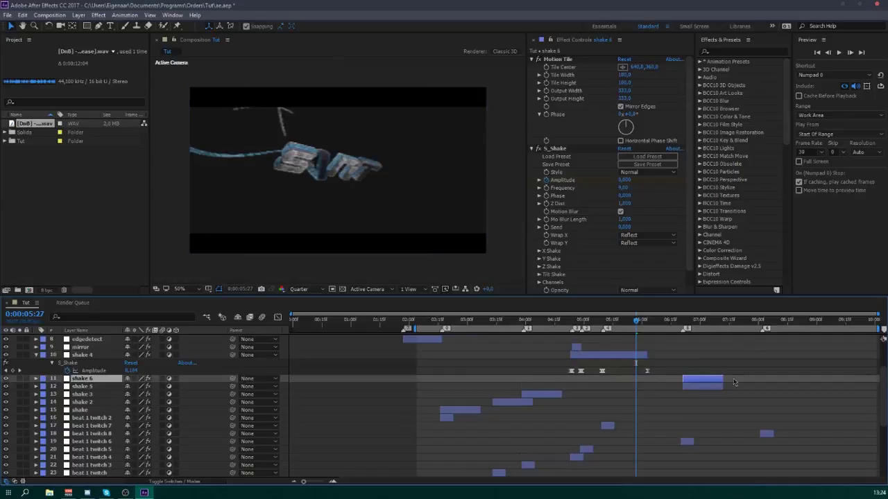
left_click_drag(707, 380, 786, 380)
left_click(760, 322)
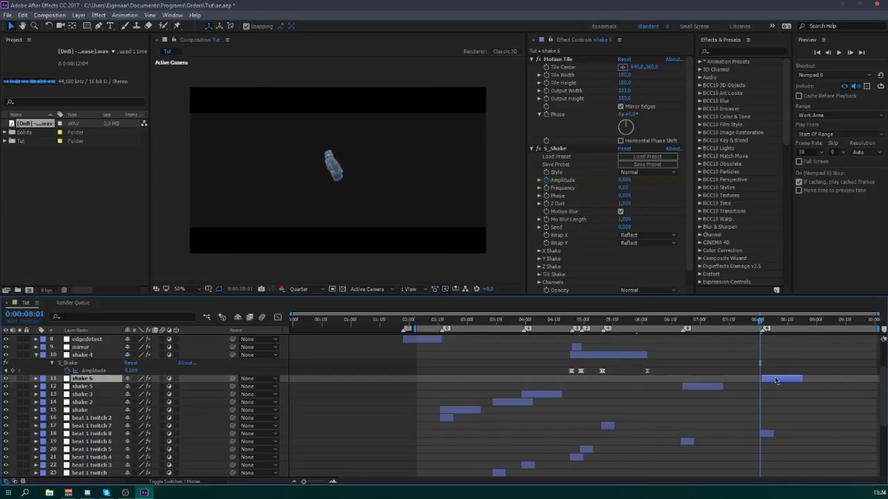
- Align the start of shake 5 to 0:00:06:20 and shake 6 to 0:00:08:01, and save the project
left_click(682, 323)
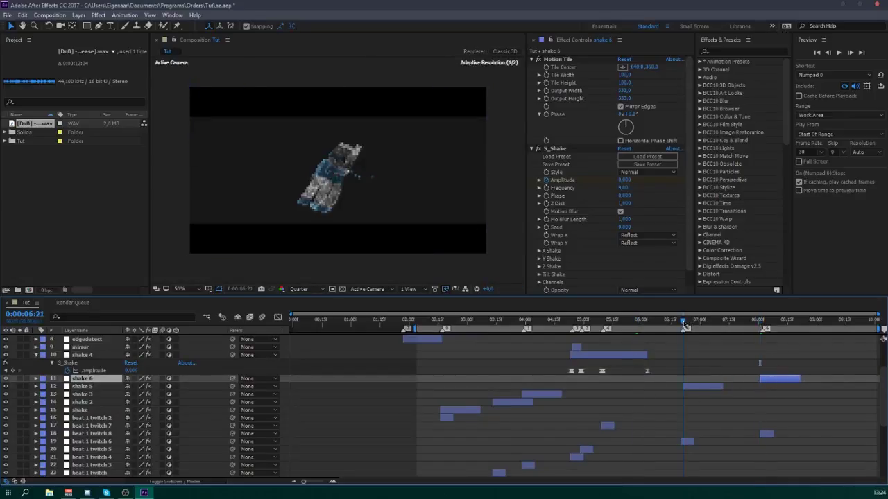
left_click(689, 387, "shift")
left_click_drag(688, 388, 685, 388)
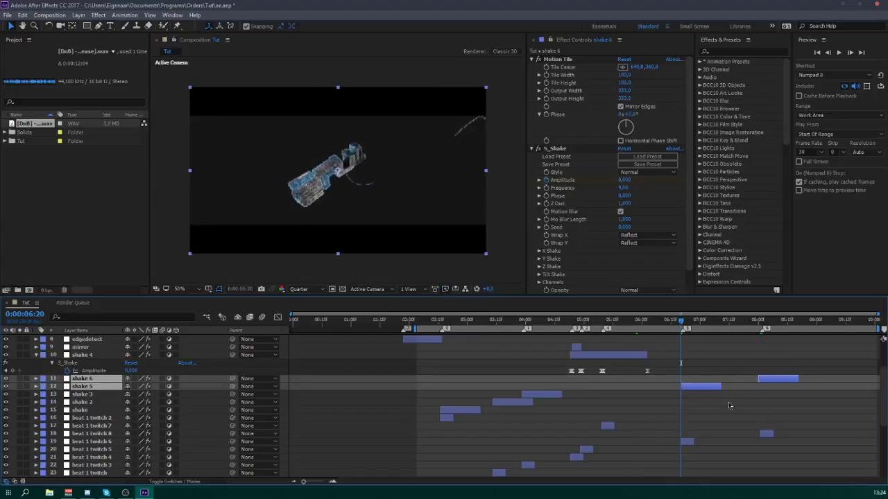
left_click(780, 404)
left_click(773, 379)
key("ctrl+s")
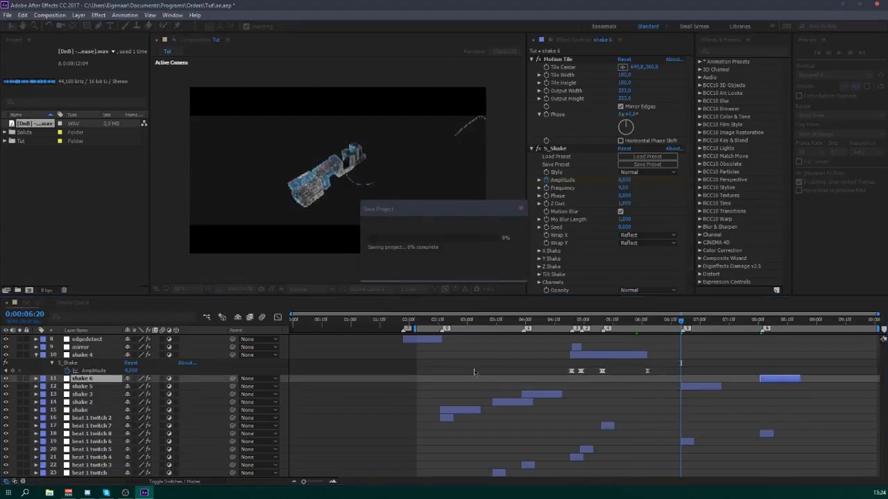
- Extend the work area back to the composition start, preview the whole intro, and collapse shake 4's properties
left_click_drag(414, 328, 294, 352)
key("KP_0")
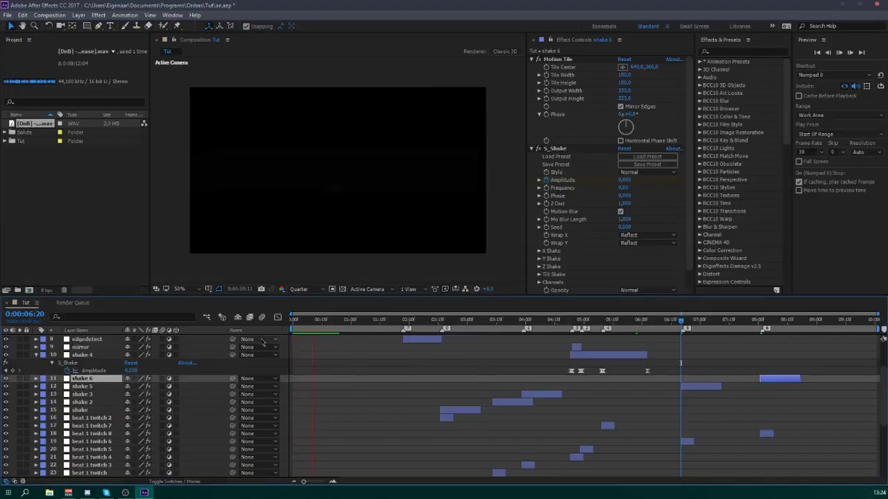
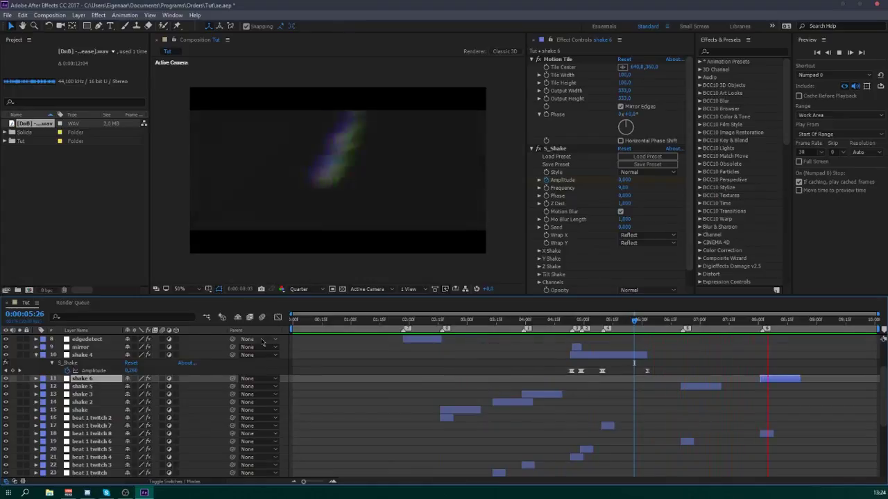
key("space")
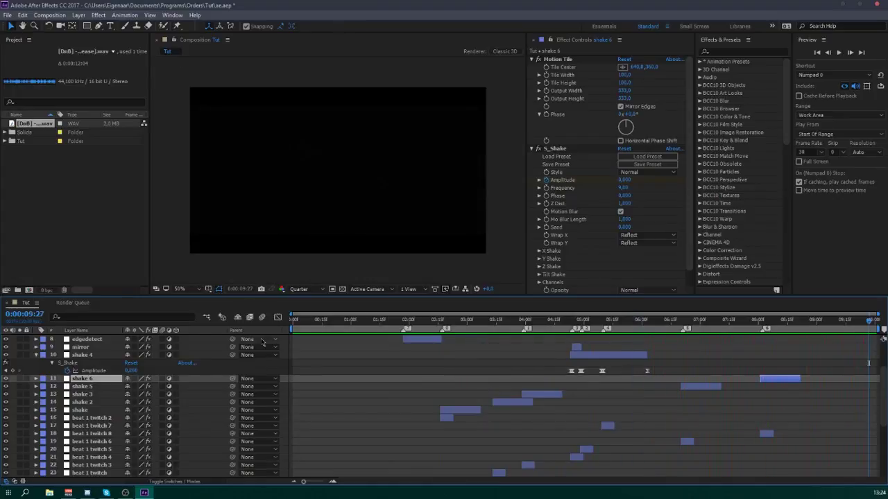
left_click(36, 355)
left_click(323, 370)
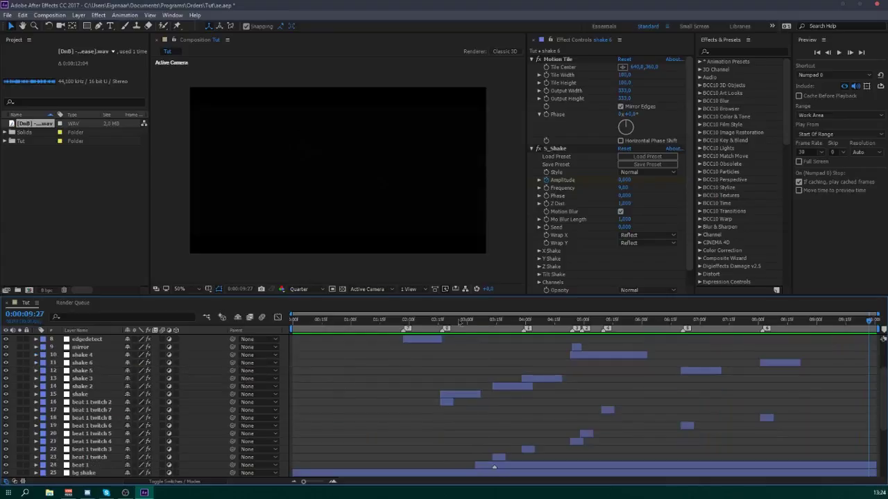
- Lengthen shake 6 and its last Amplitude keyframe to about 0:00:09:00 and preview the result from about 0:00:07:20
left_click(475, 320)
left_click(784, 363)
key("u")
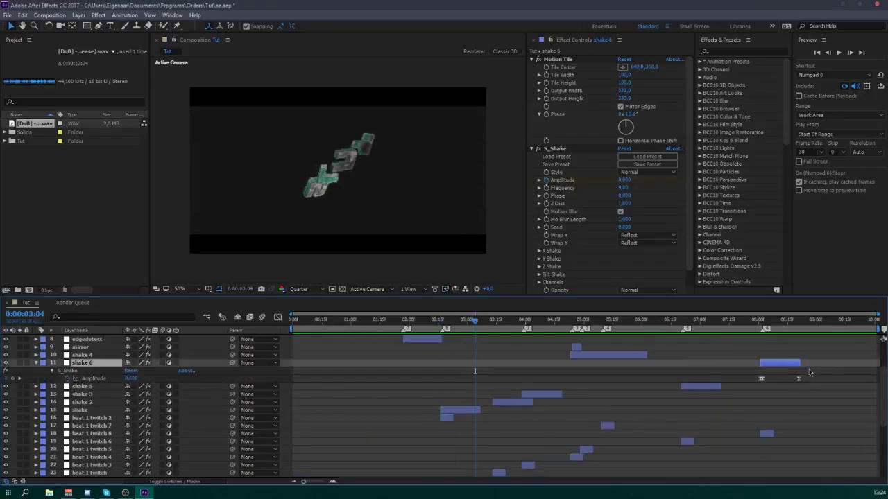
left_click_drag(799, 379, 818, 379)
left_click_drag(748, 322, 740, 322)
key("b")
key("space")
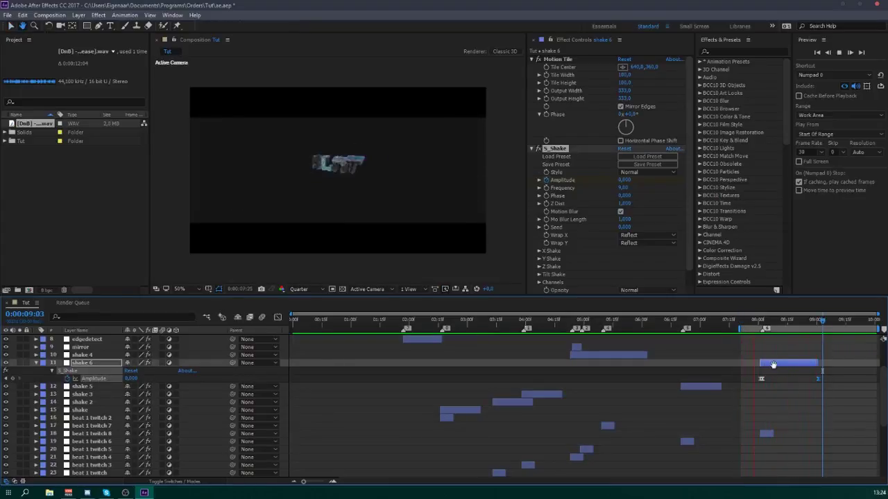
key("space")
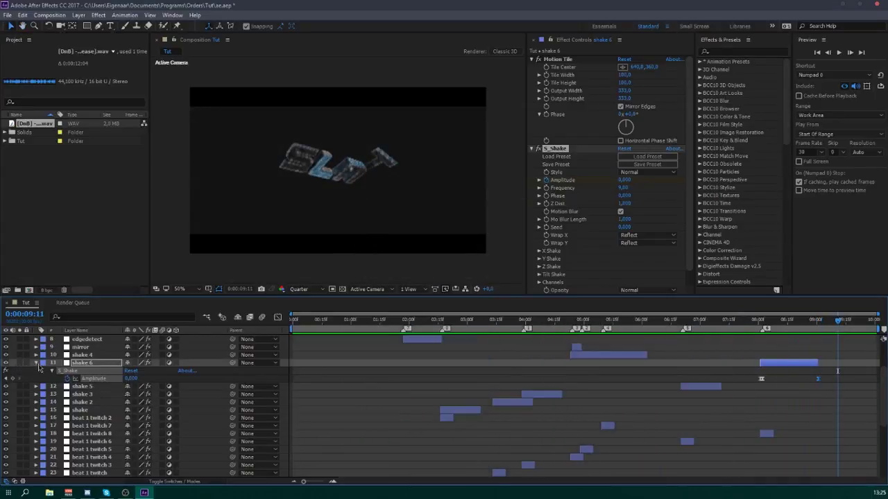
left_click(36, 363)
- Add a new adjustment layer above shake 4 and name it optic
scroll(70, 389, "up", 3)
left_click(83, 409)
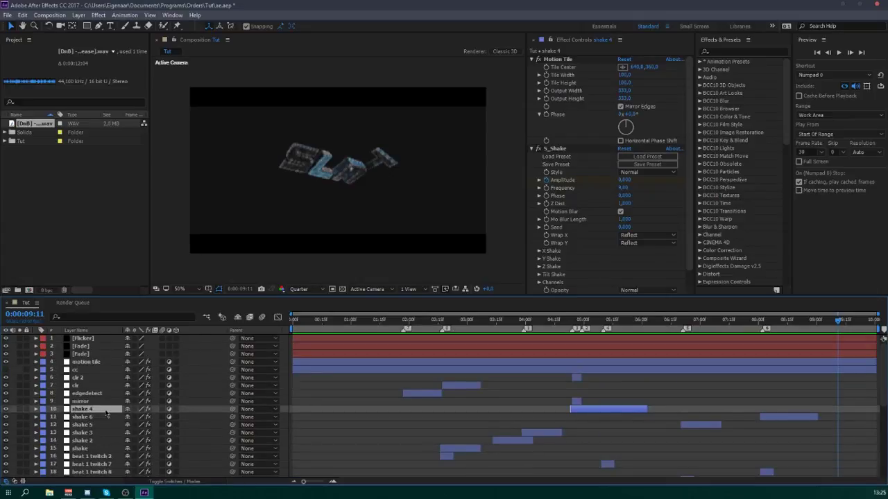
key("ctrl+alt+y")
key("Return")
type("c")
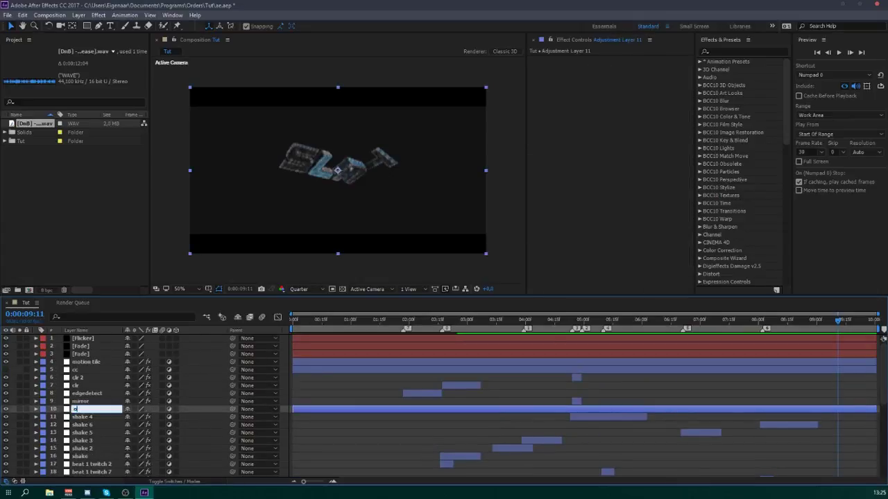
type("opti")
key("Return")
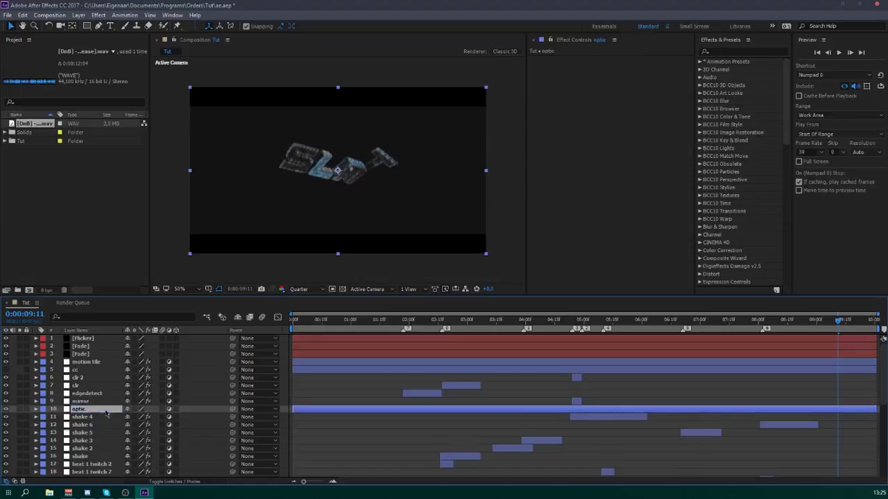
- Apply Optics Compensation to the optic layer and enable Reverse Lens Distortion
left_click(730, 51)
type("otpic")
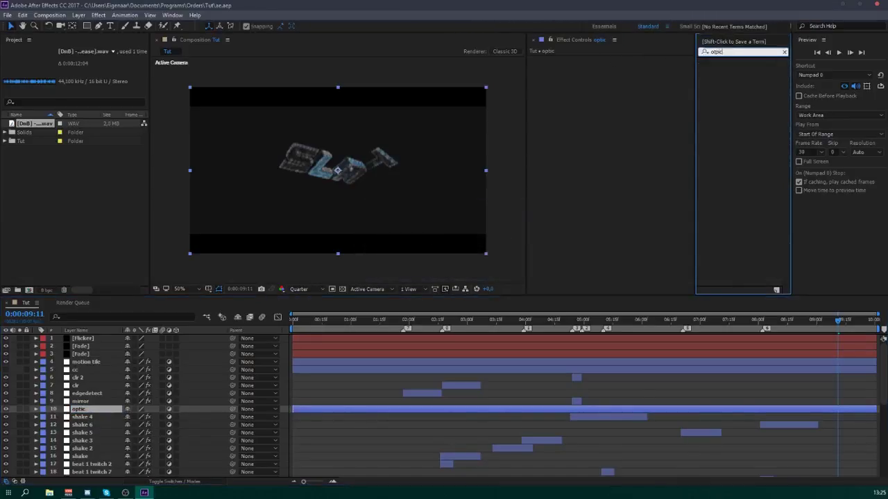
type("c")
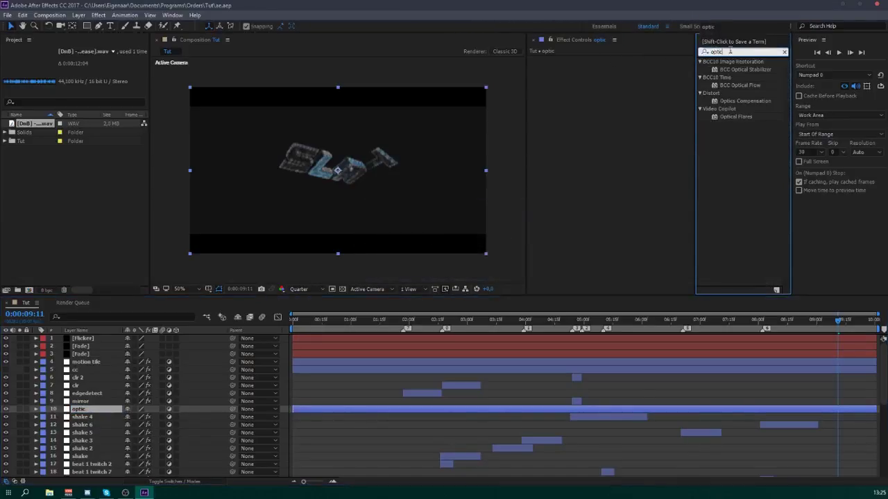
left_click_drag(747, 104, 572, 233)
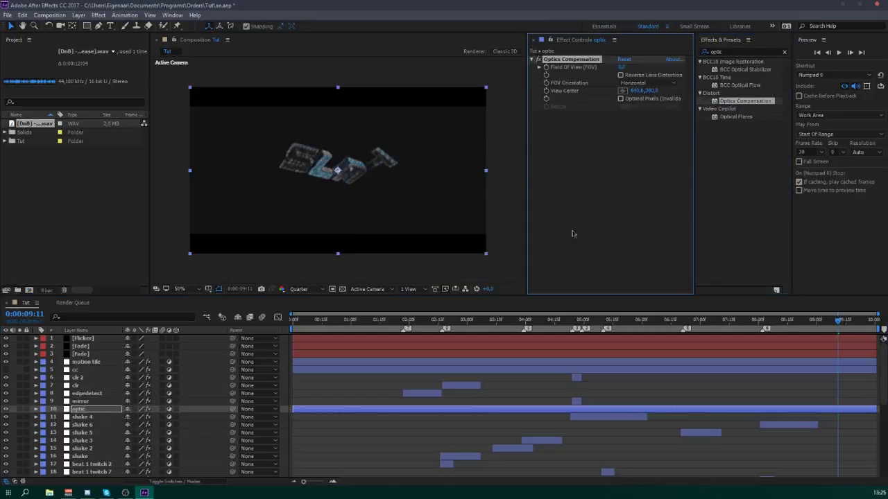
left_click(442, 321)
left_click(621, 75)
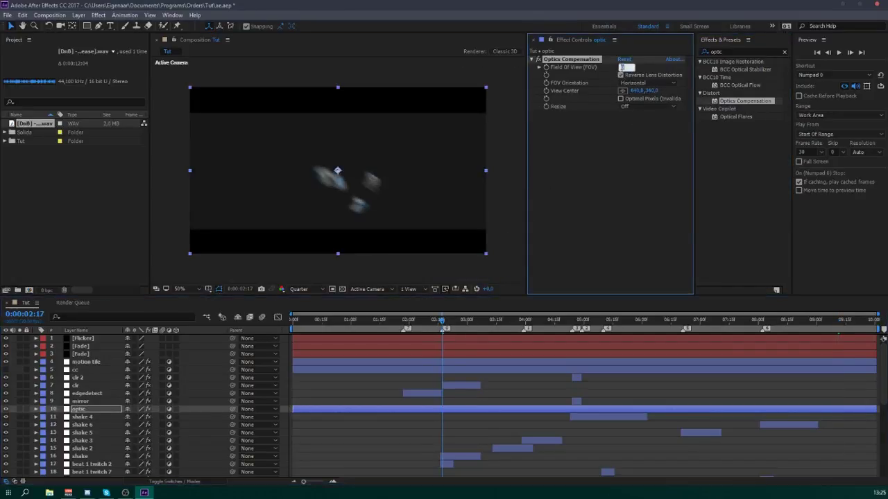
- Keyframe the optic layer's Field Of View at 0 on 0:00:02:16 and 90 on 0:00:02:17
left_click(828, 53)
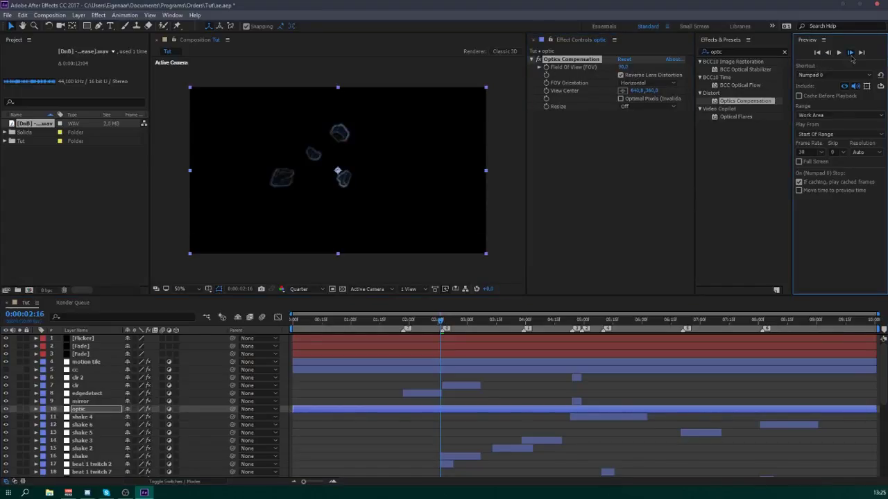
left_click(851, 54)
left_click(547, 70)
key("Page_Up")
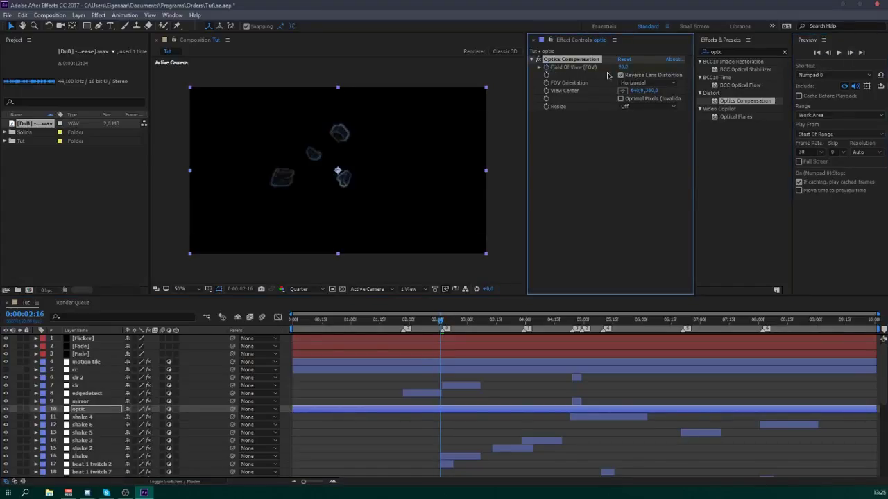
type("0")
left_click(609, 167)
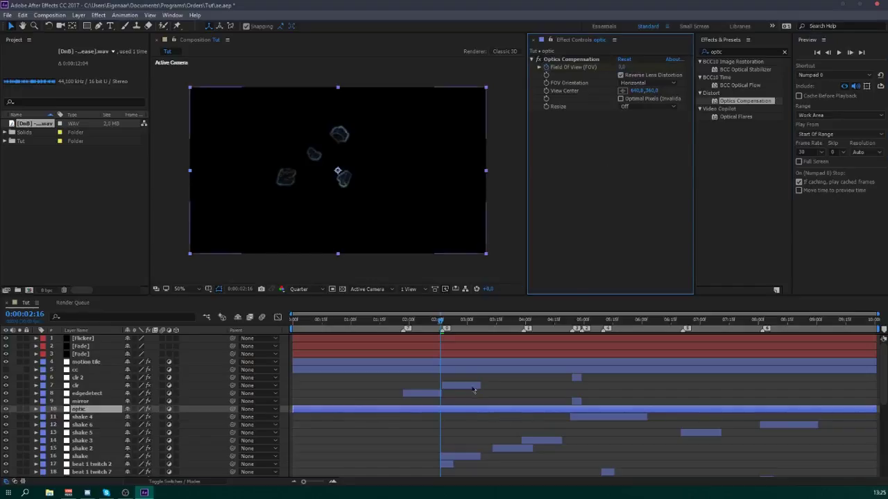
- Copy the Field Of View keyframe pair and paste it on each of the seven remaining beats, from about 0:00:03:13 to 0:00:08:01
key("u")
left_click_drag(451, 420, 438, 425)
left_click(438, 424)
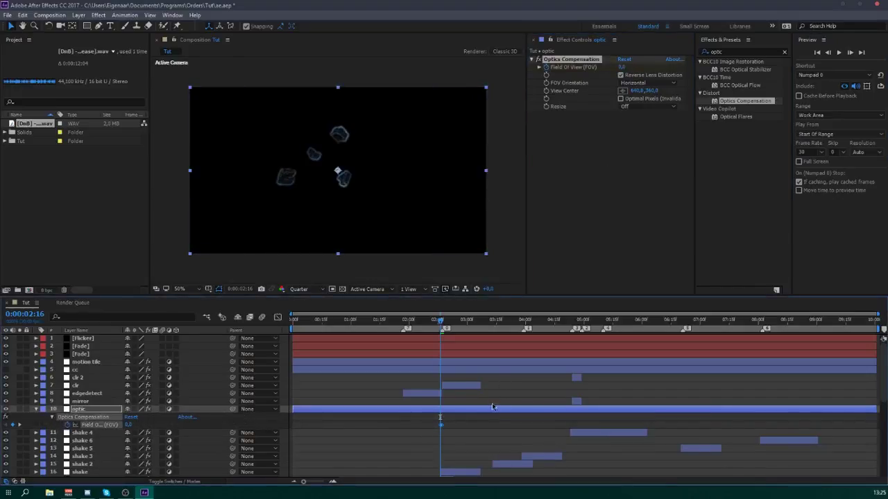
scroll(496, 375, "down", 3)
left_click(495, 328)
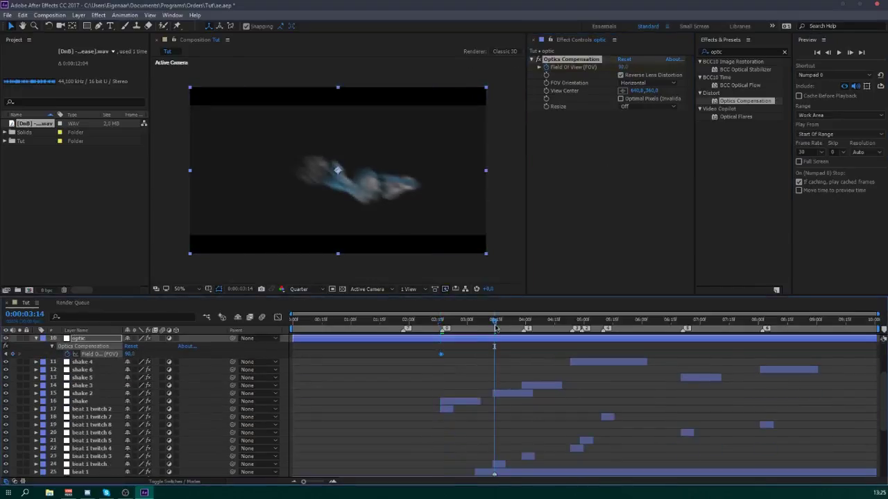
left_click(524, 323)
key("ctrl+v")
left_click(571, 323)
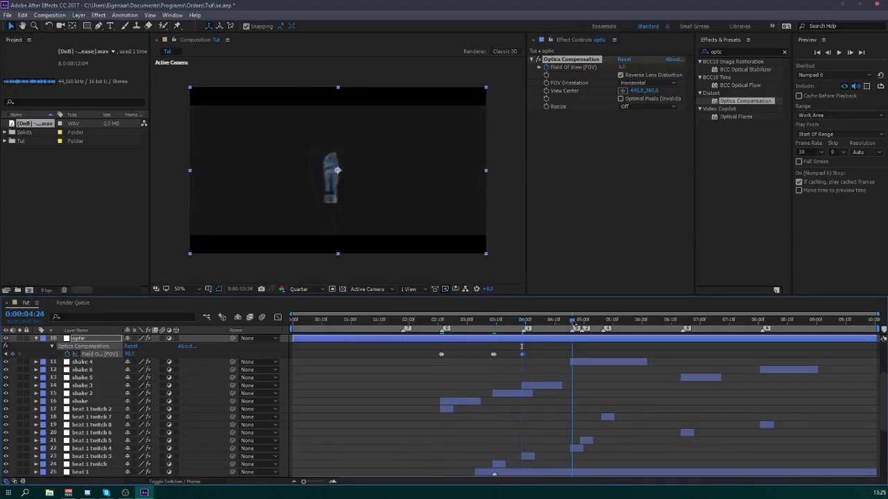
key("ctrl+v")
left_click(581, 323)
key("ctrl+v")
left_click(602, 324)
key("ctrl+v")
left_click(681, 324)
key("ctrl+v")
left_click(760, 325)
key("ctrl+v")
- Set the optic layer's Field Of View to 0 at 0:00:09:06
left_click(828, 323)
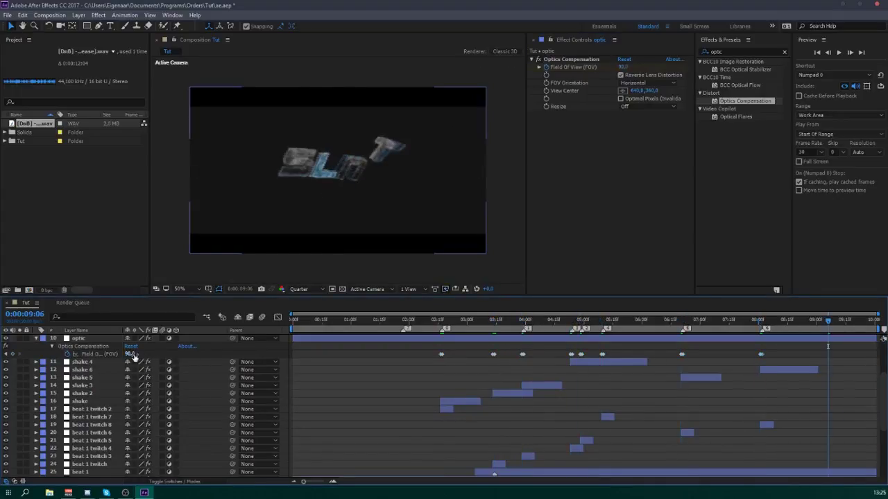
type("0")
key("Return")
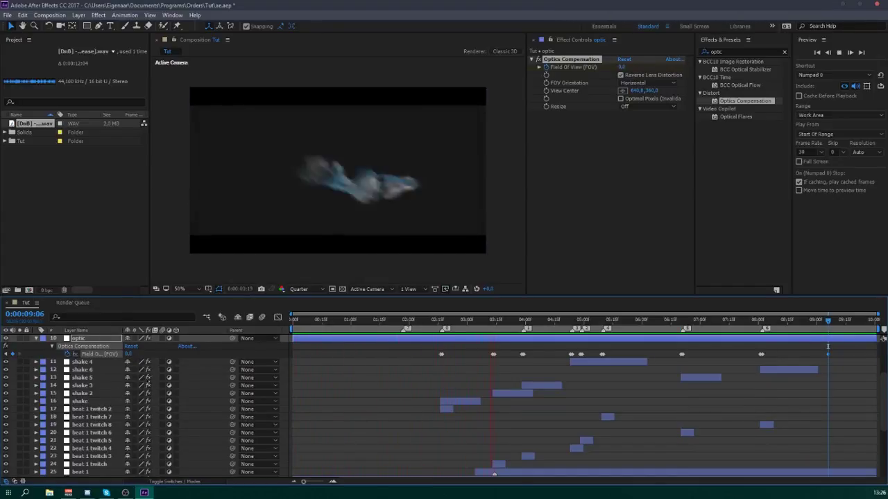
- Preview the intro with the Optics Compensation pulses against the music
key("space")
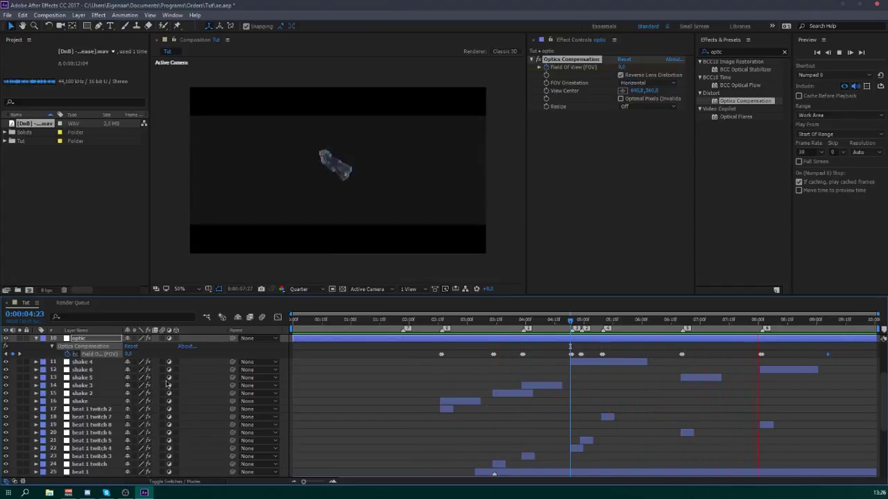
key("space")
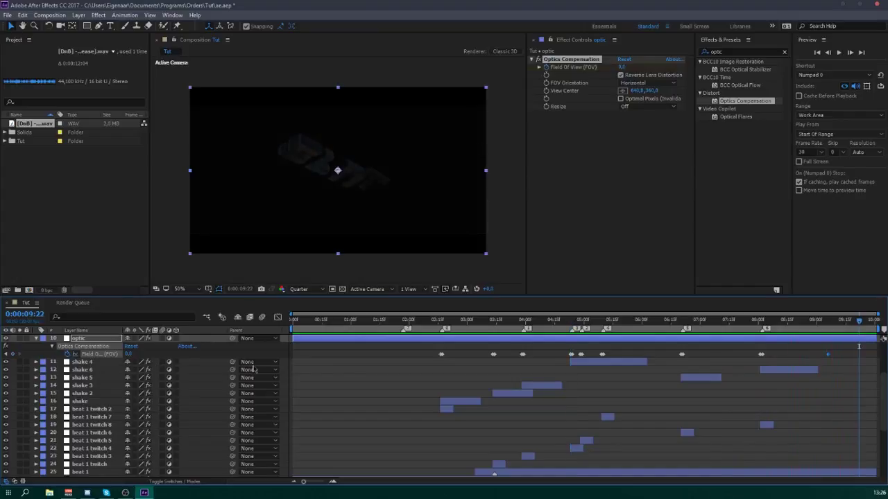
- Keyframe the music layer's Audio Levels at 0 dB on 0:00:02:14, +11 dB on 0:00:02:17 and 0 dB on 0:00:02:24
left_click(443, 321)
scroll(216, 417, "down", 4)
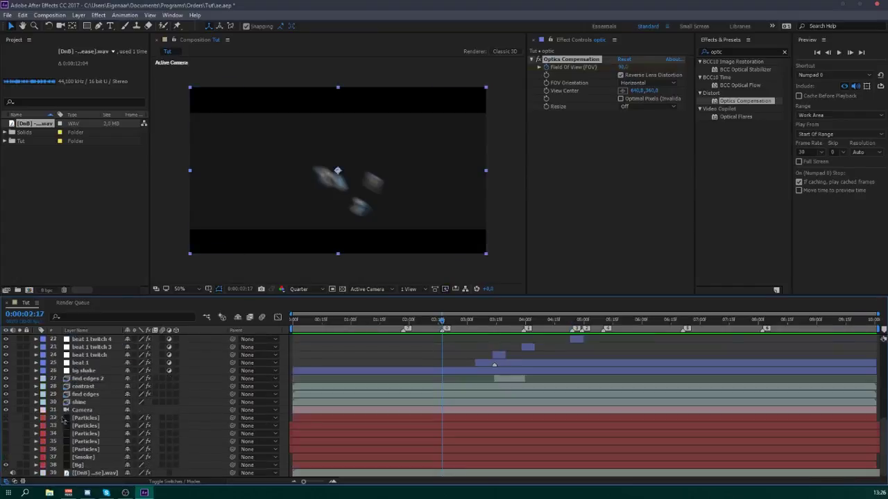
left_click(95, 473)
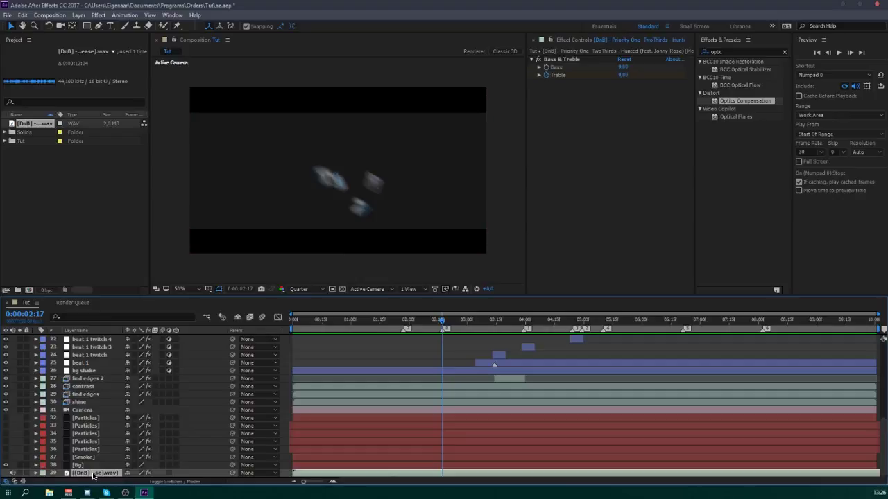
key("l")
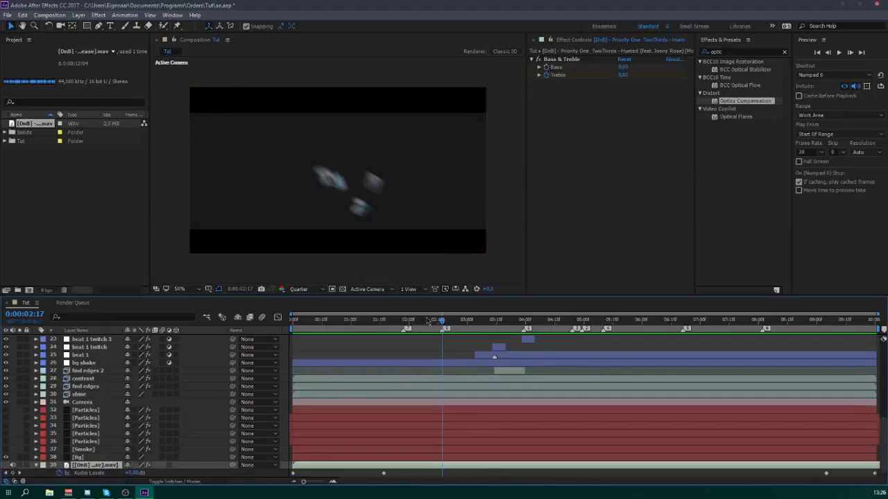
left_click_drag(441, 323, 436, 322)
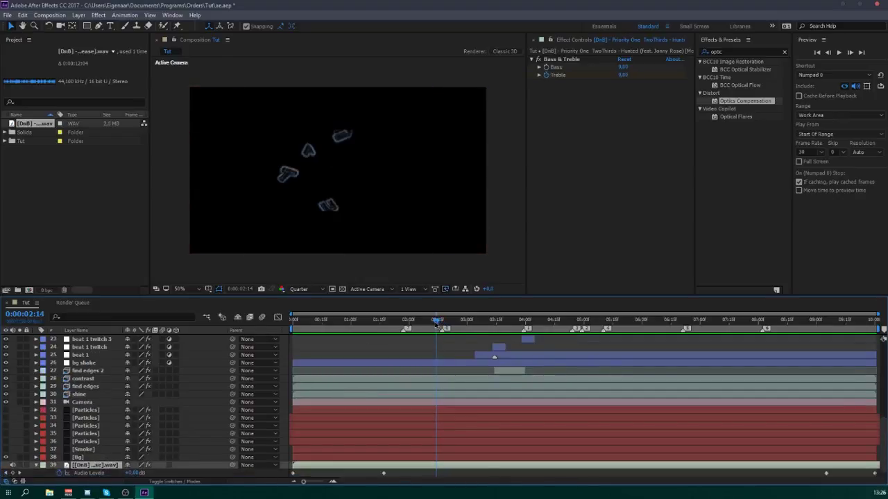
left_click(12, 473)
left_click(444, 323)
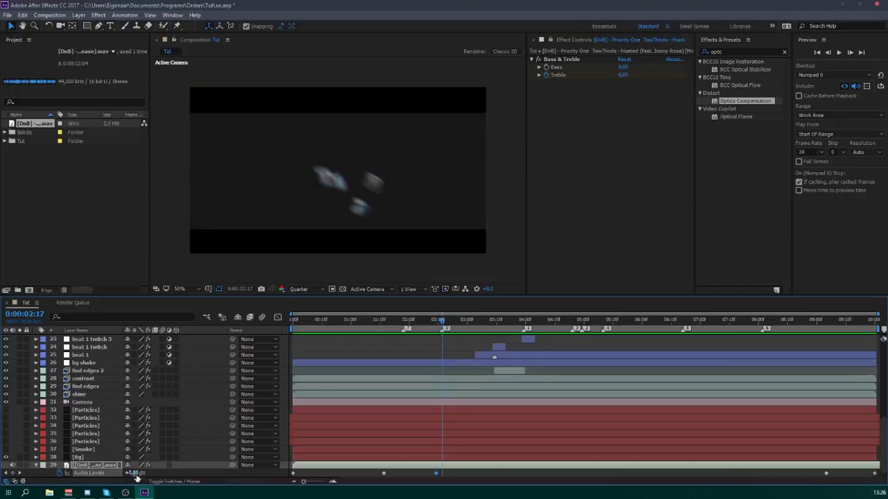
left_click_drag(135, 474, 138, 472)
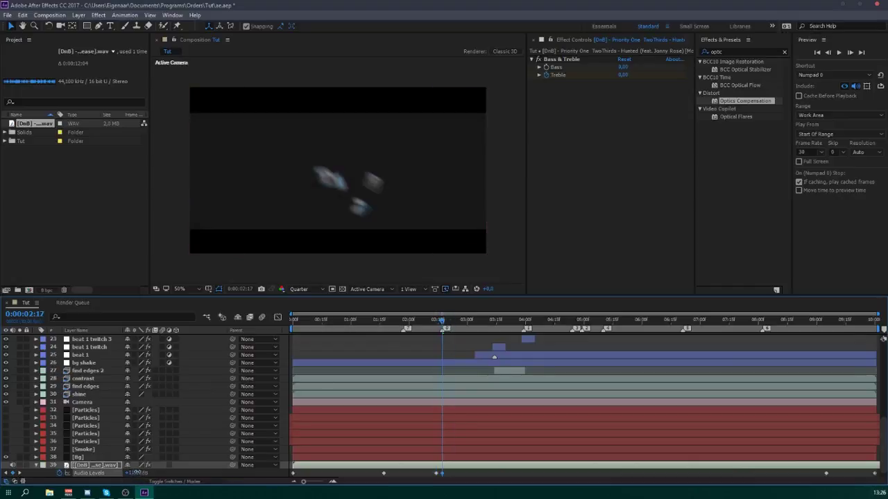
left_click(455, 321)
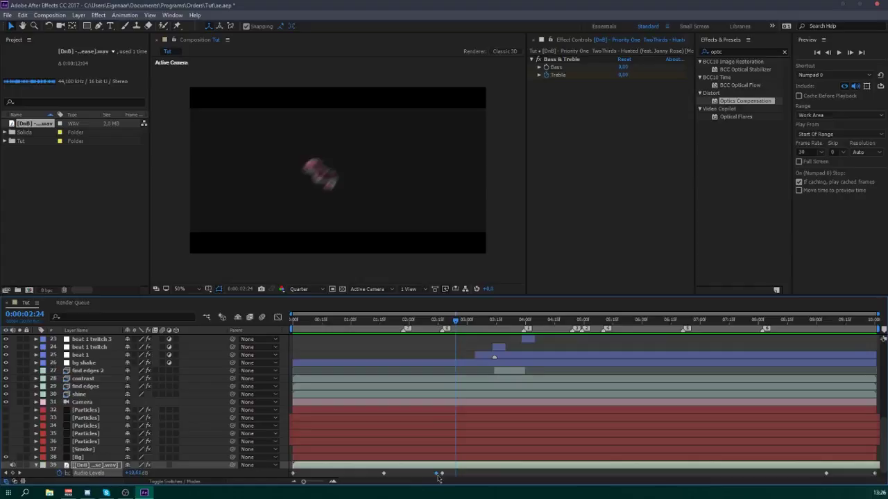
- Ease the three new Audio Levels keyframes in the Graph Editor, with a quick rise and a curved falloff after the peak
left_click_drag(462, 471, 428, 476)
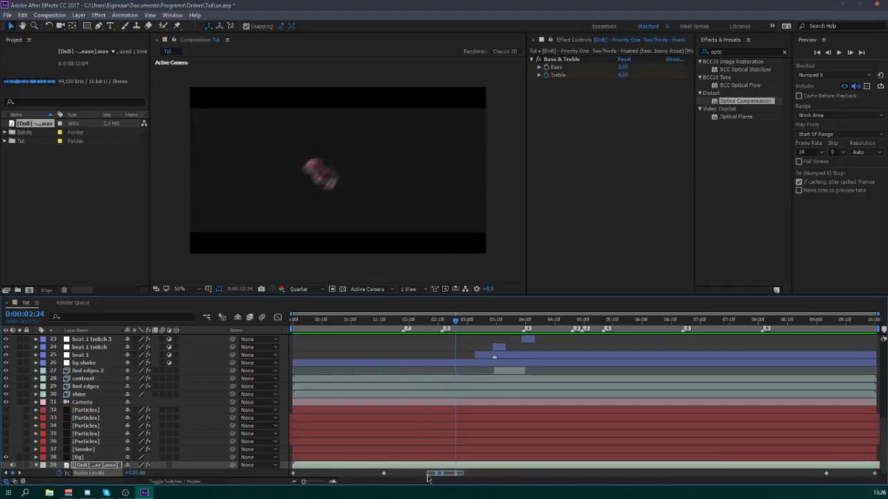
left_click(277, 317)
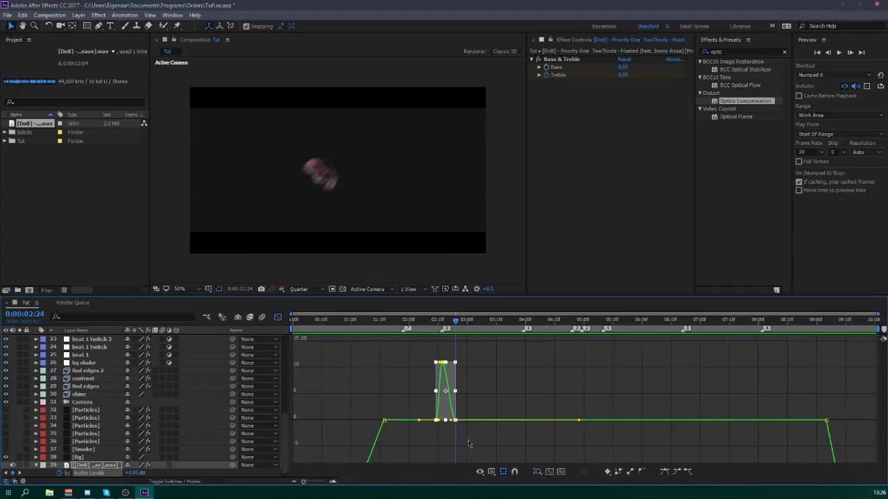
left_click(437, 420)
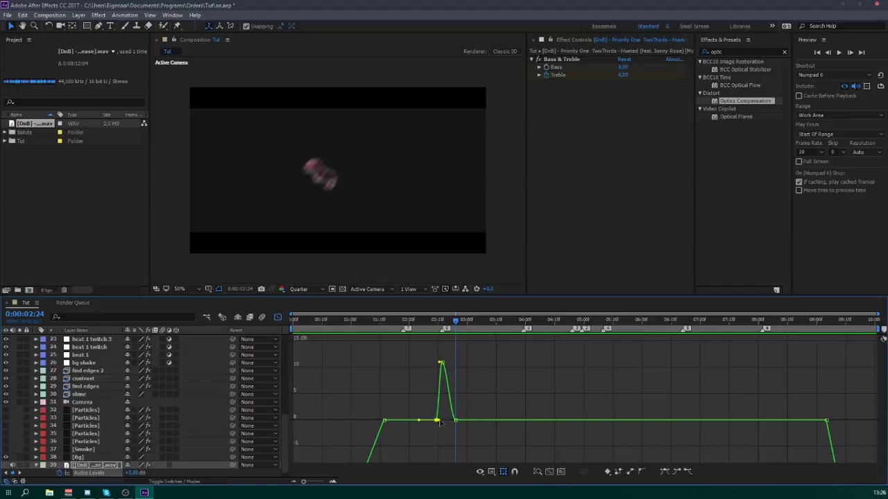
left_click_drag(439, 422, 444, 425)
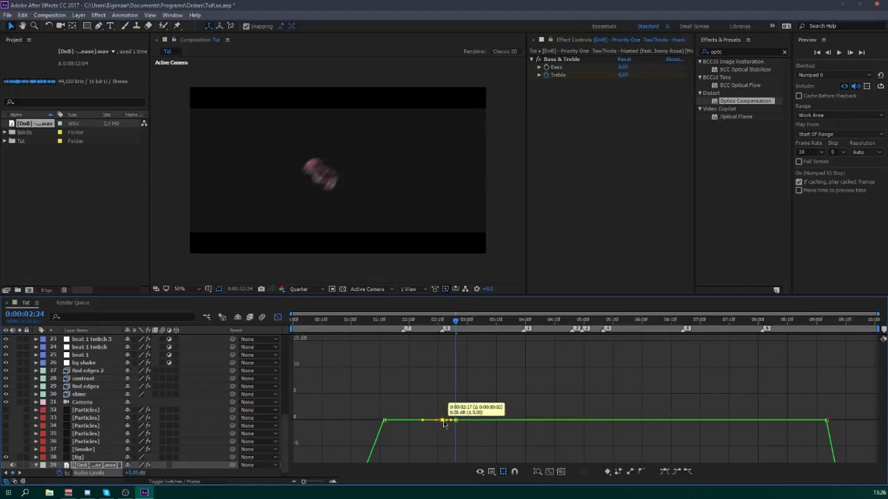
left_click_drag(303, 482, 310, 482)
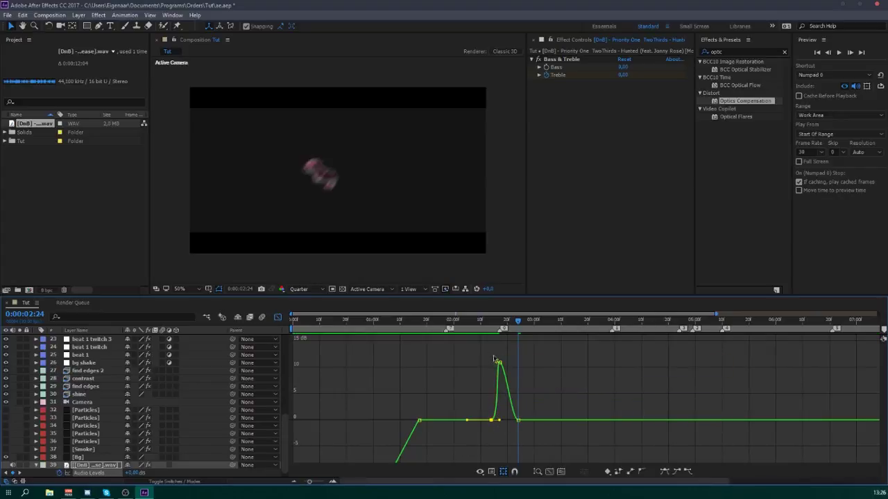
left_click_drag(489, 352, 512, 368)
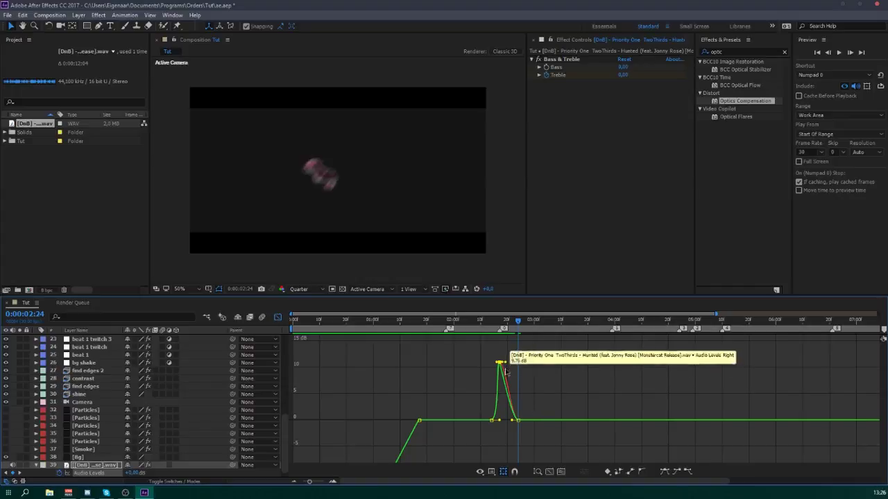
left_click(517, 420)
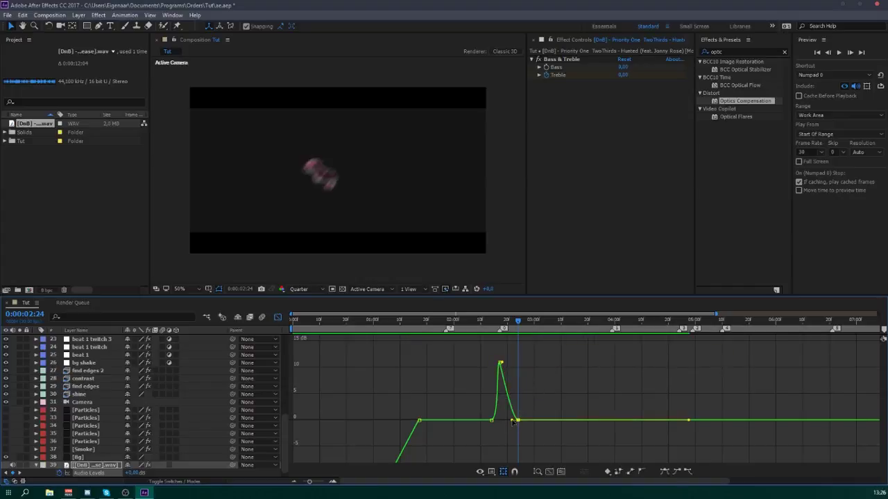
left_click_drag(513, 421, 505, 420)
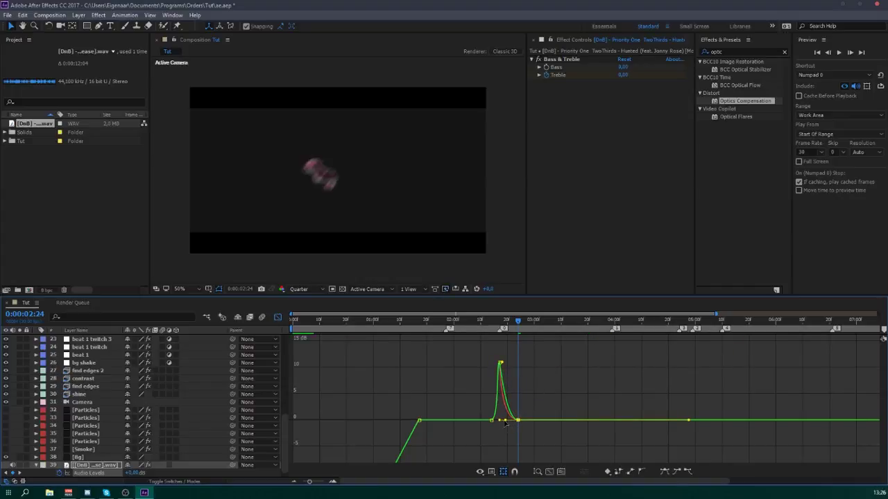
left_click(530, 402)
- Preview the audio spike and lengthen the peak keyframe's outgoing handle so the boost holds longer before falling
left_click(473, 320)
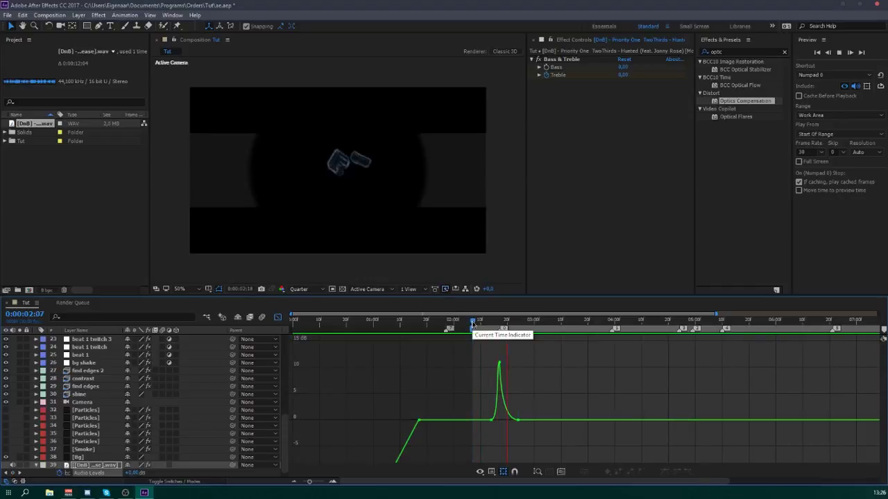
key("space")
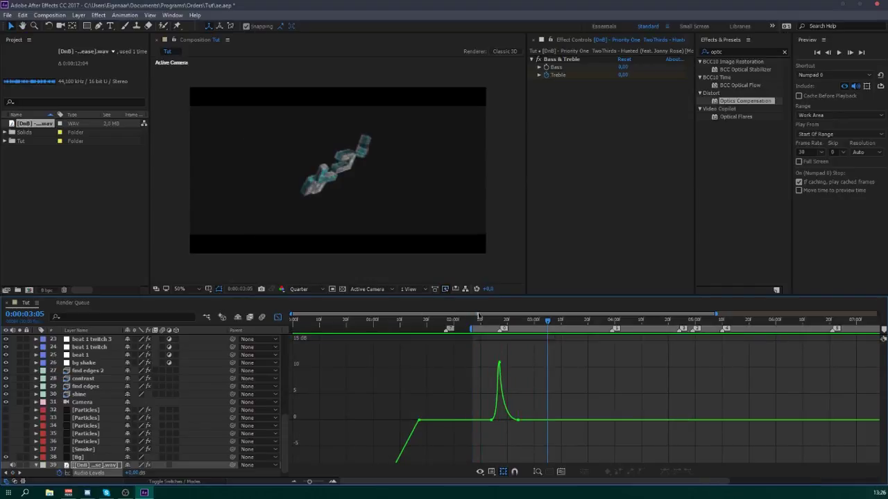
left_click(499, 363)
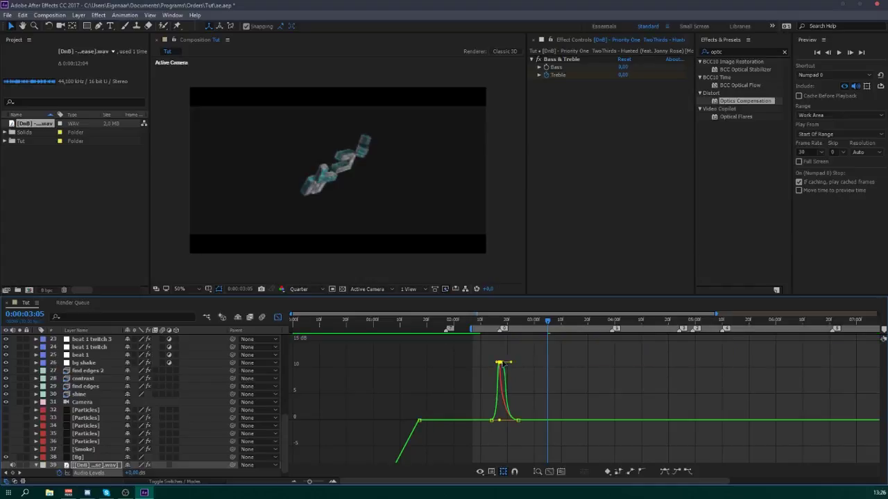
left_click_drag(503, 363, 511, 363)
key("KP_0")
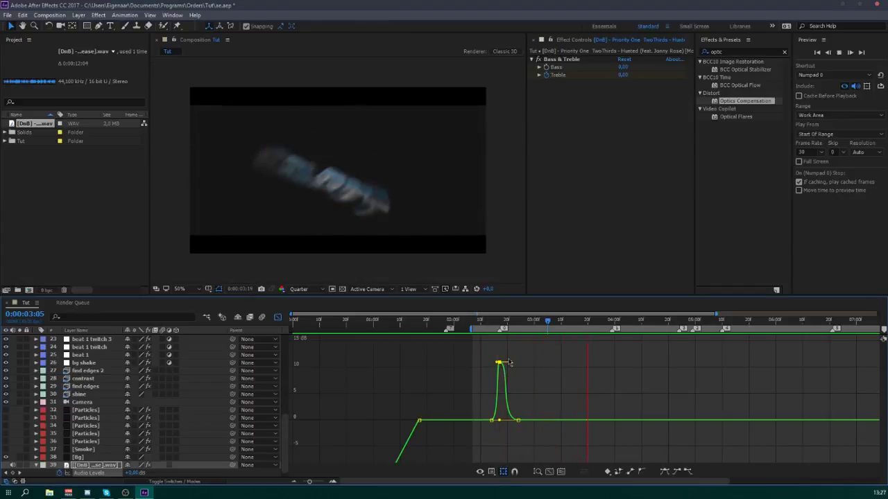
- Import Bass woosh.wav from the MY SFXXXX BOI folder inside the SFX pack in Downloads
key("ctrl+i")
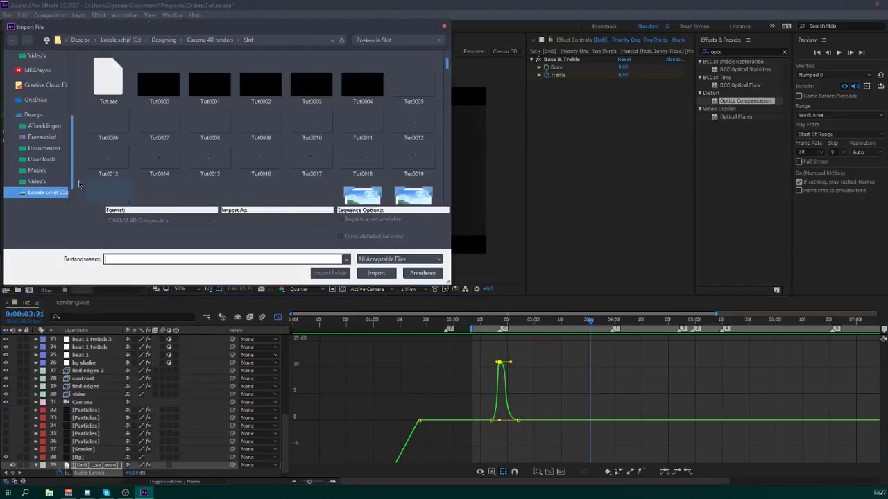
left_click(59, 172)
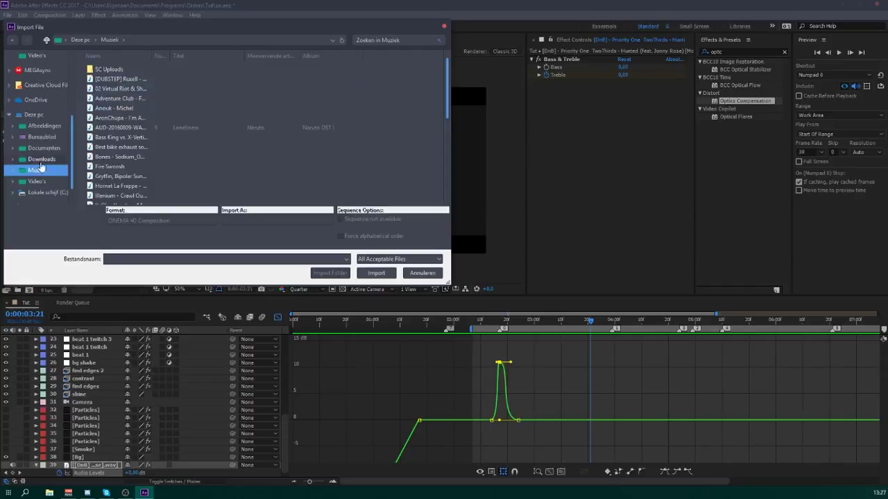
left_click(42, 160)
double_click(114, 158)
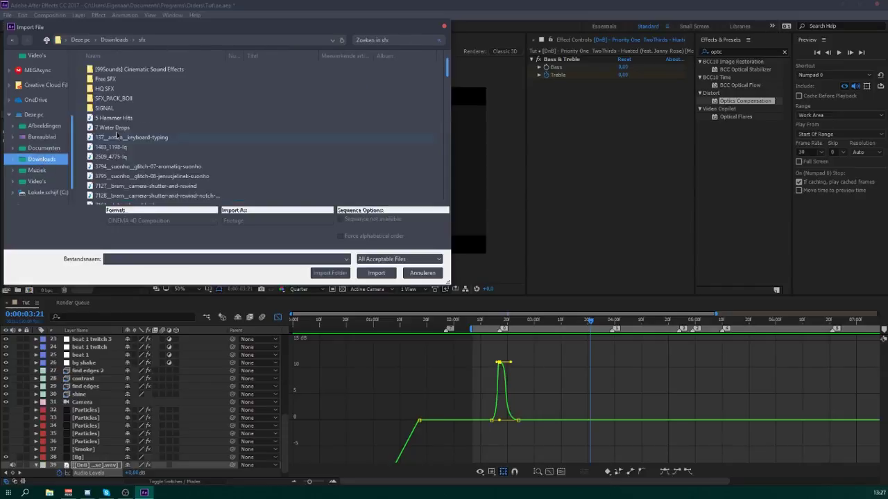
double_click(119, 98)
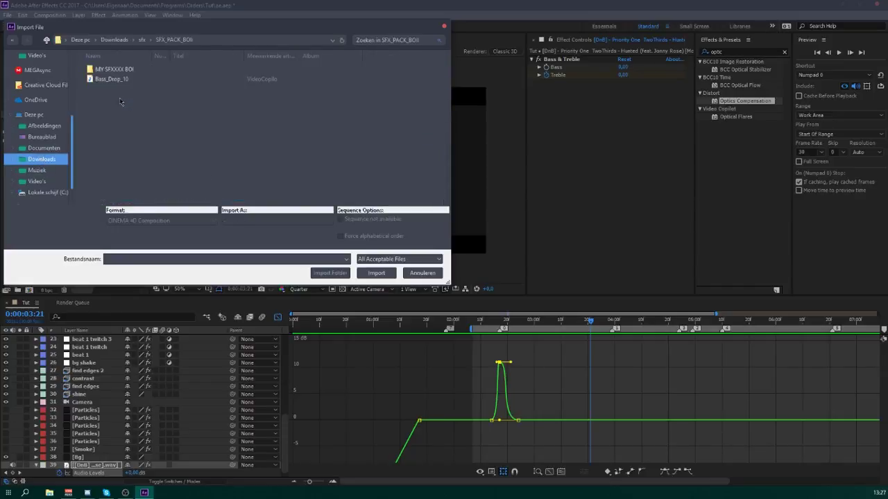
double_click(115, 72)
double_click(116, 110)
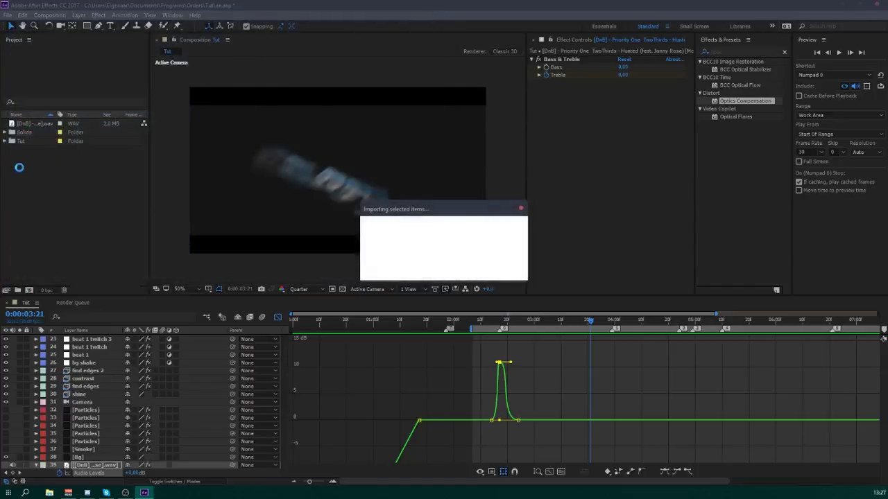
- Place Bass woosh.wav above the music layer, start it at about 0:00:02:15 and preview the sound
left_click_drag(28, 132, 91, 463)
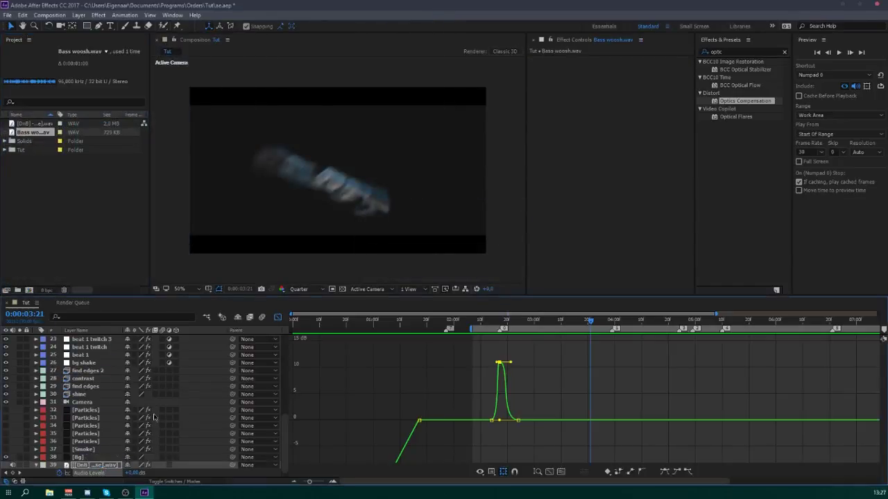
left_click(277, 318)
left_click(500, 320)
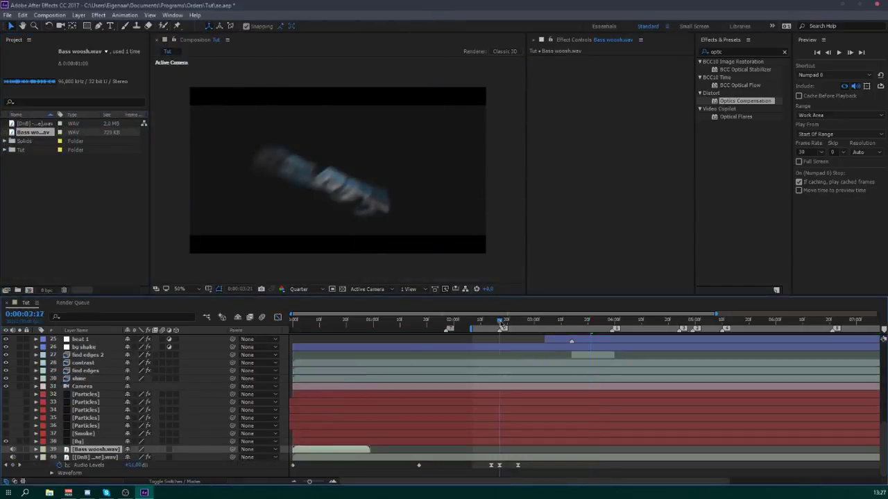
left_click_drag(295, 449, 516, 449)
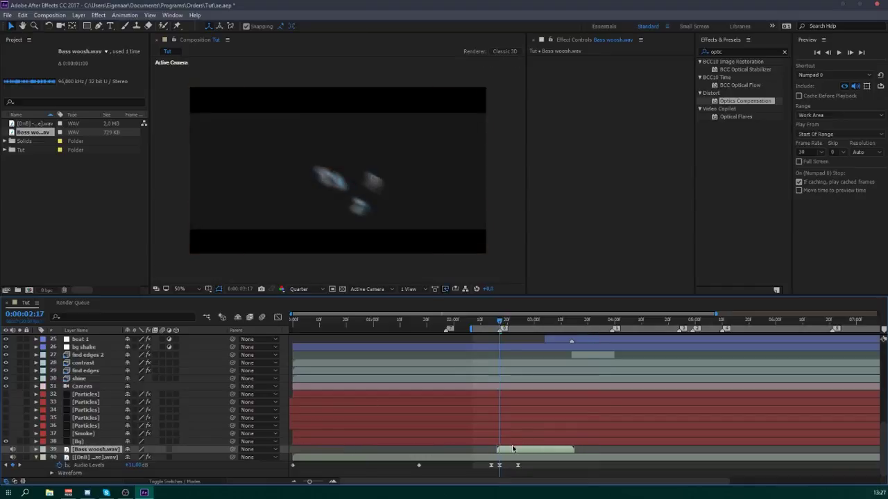
key("KP_0")
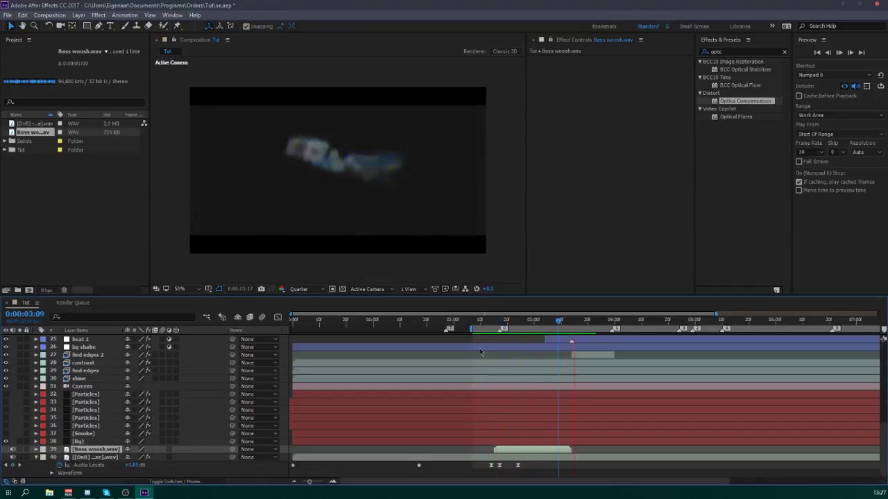
- Start another footage import and browse to the inner Shockwaves folder in Design Files > After Effects
double_click(59, 204)
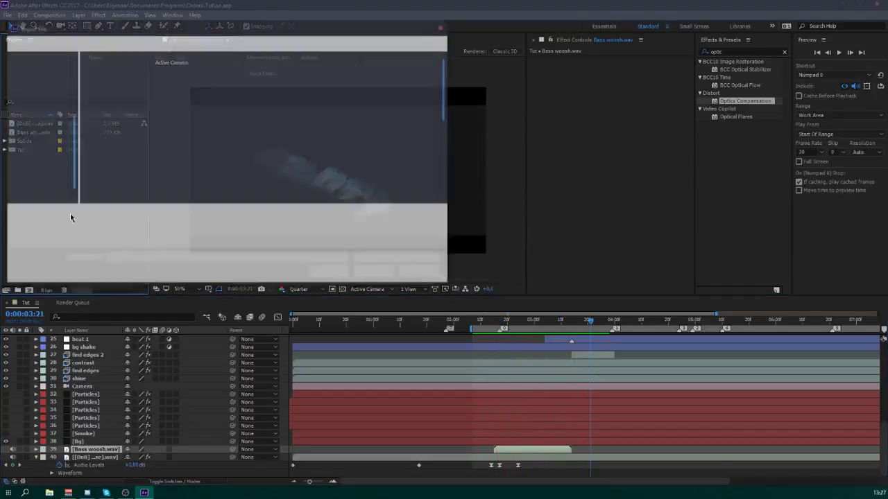
left_click(60, 194)
double_click(127, 82)
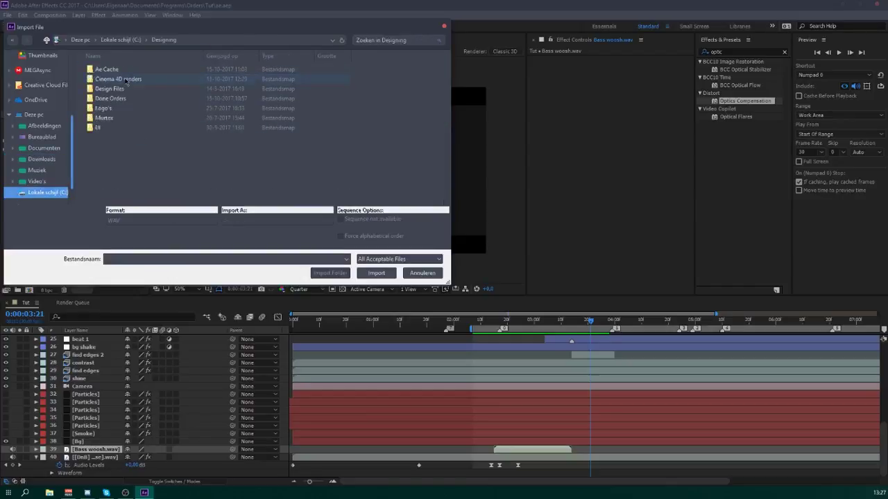
double_click(122, 90)
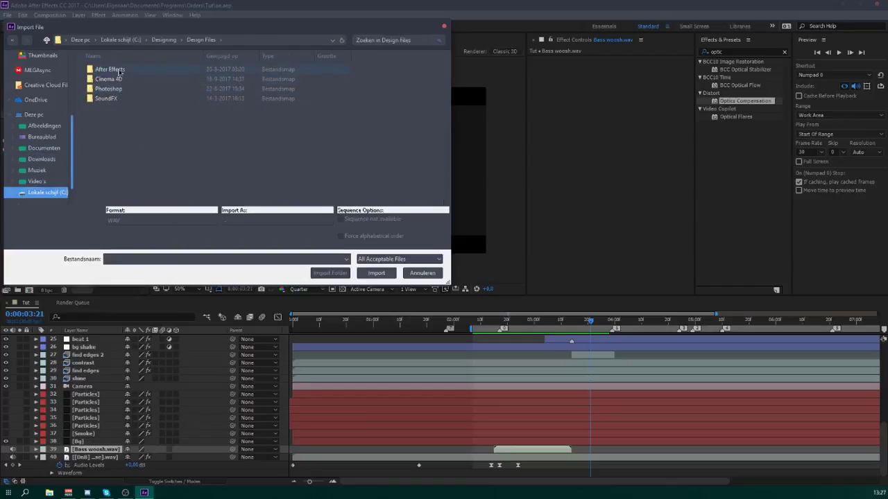
double_click(120, 70)
double_click(115, 110)
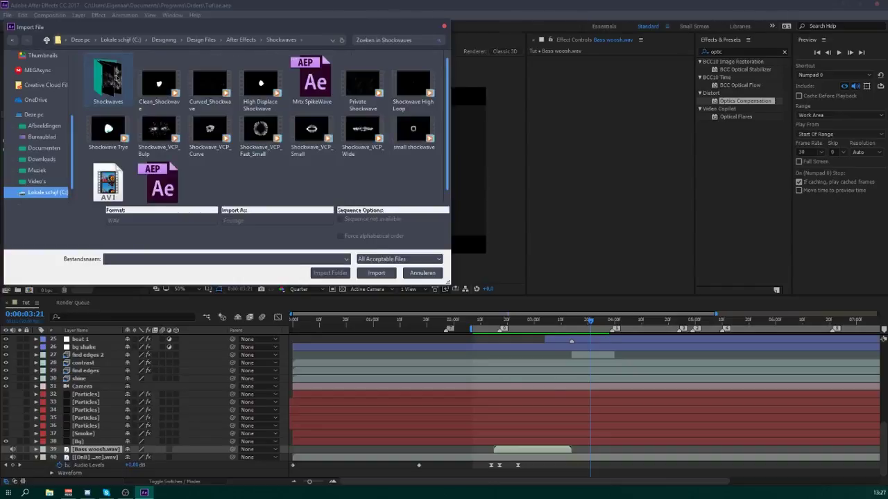
double_click(97, 80)
scroll(236, 142, "down", 5)
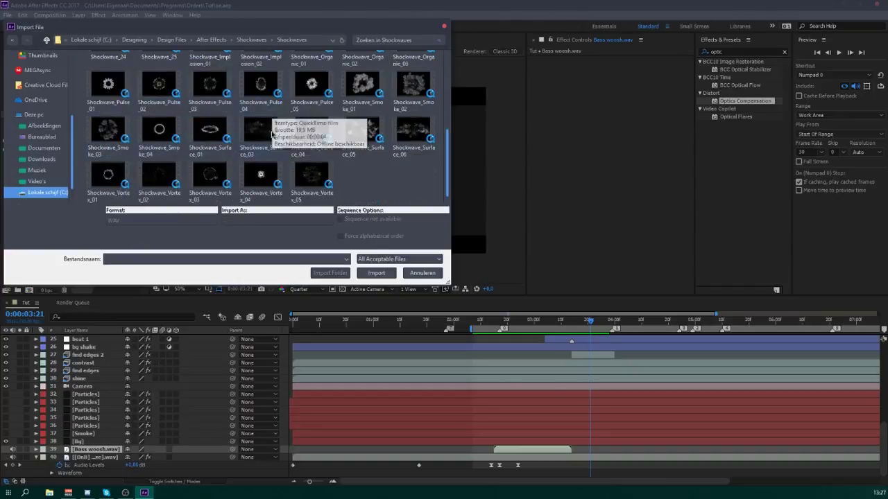
- Play the Shockwave_Pulse_04 clip in the video player to check how it looks
left_click(263, 93)
double_click(262, 93)
left_click(447, 469)
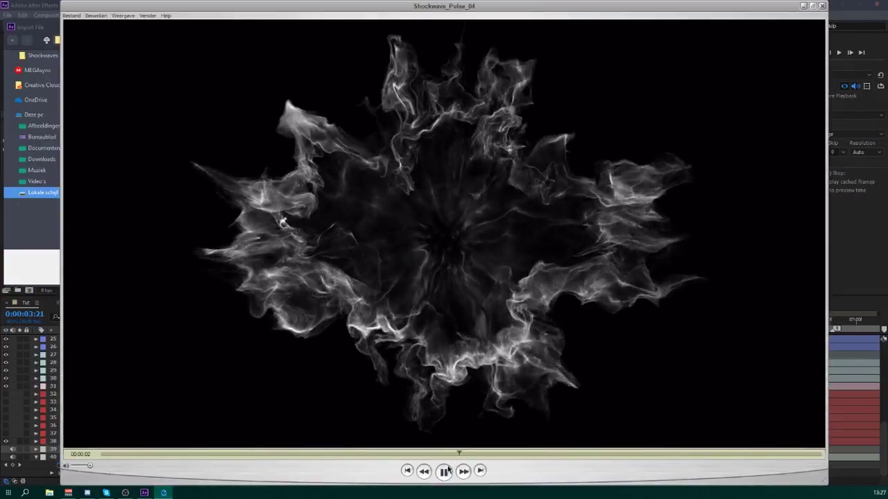
- Import the Shockwave_Pulse_04 footage and add it to the Tut composition above the Bass woosh.wav layer
left_click(821, 7)
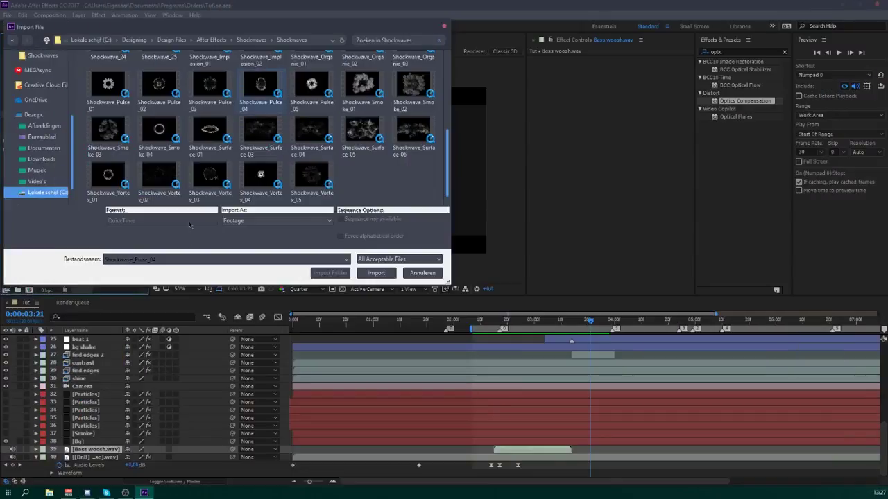
double_click(270, 91)
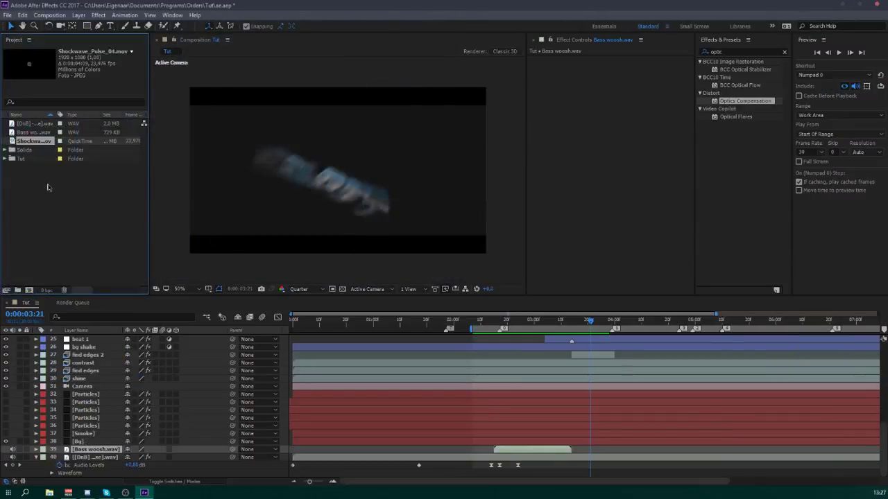
left_click_drag(91, 410, 97, 451)
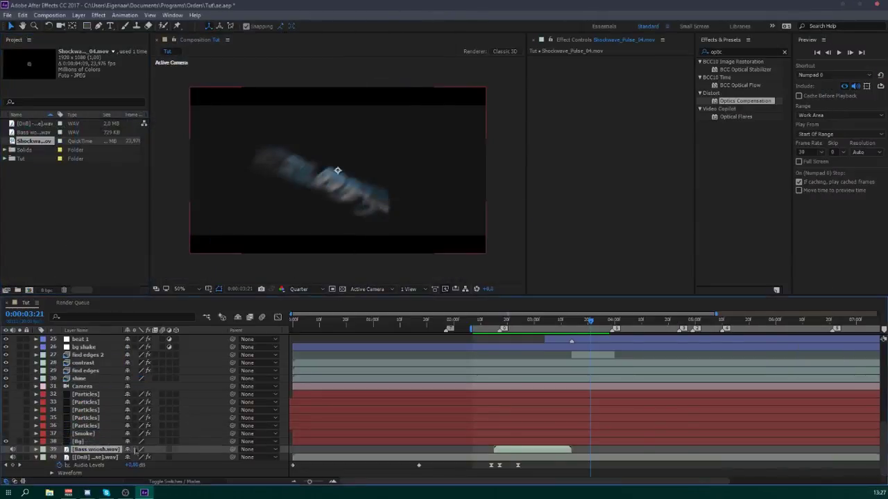
- Place the shockwave layer directly above the Camera layer and shift it to start about one second before 0:00:02:17
left_click(500, 320)
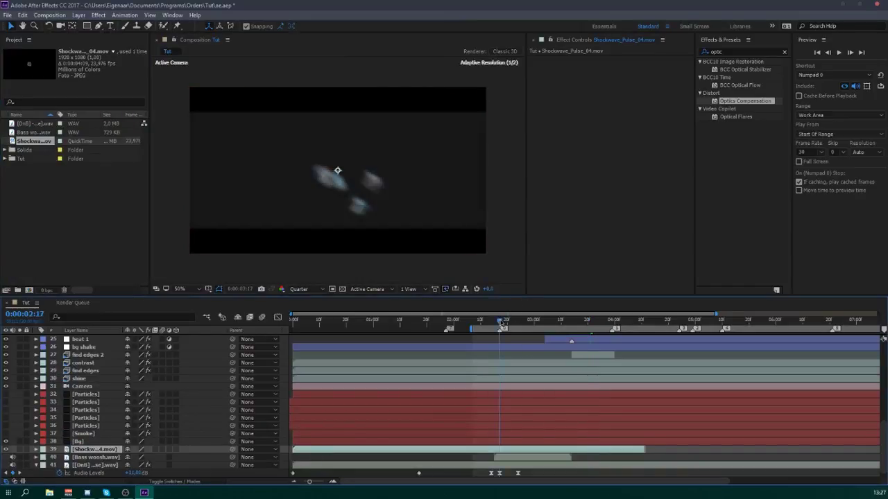
left_click_drag(328, 450, 461, 450)
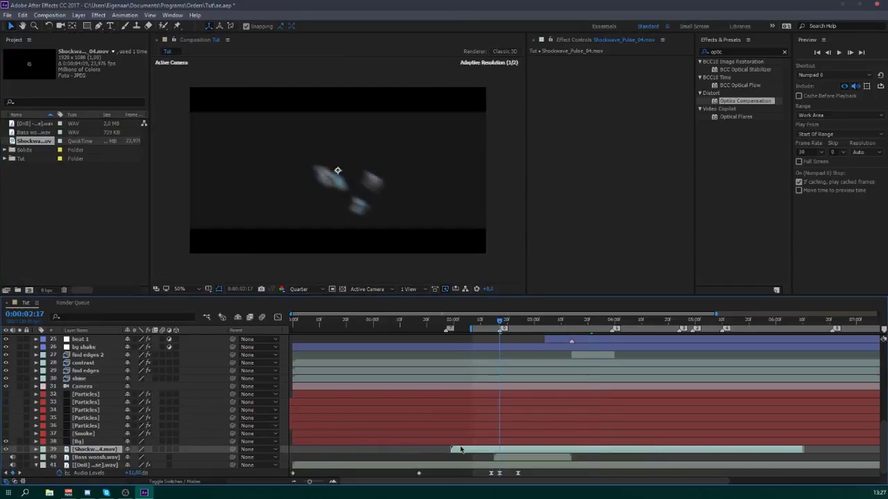
left_click_drag(91, 449, 162, 398)
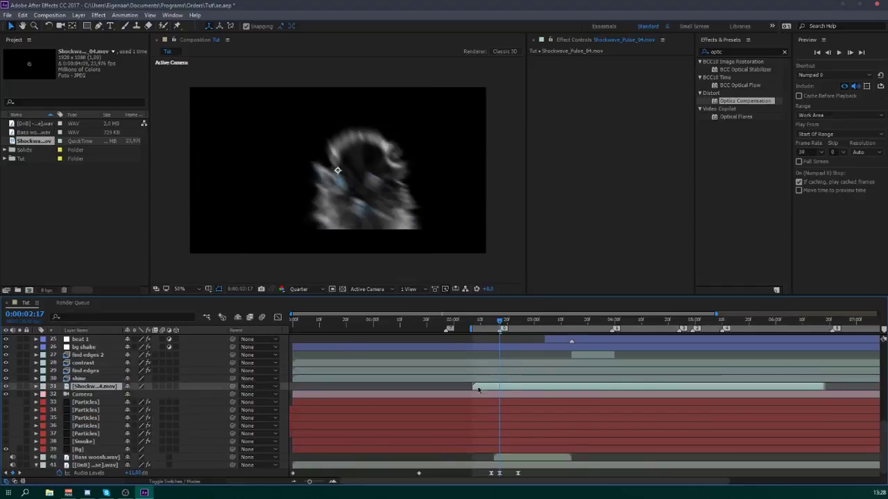
left_click_drag(491, 390, 427, 394)
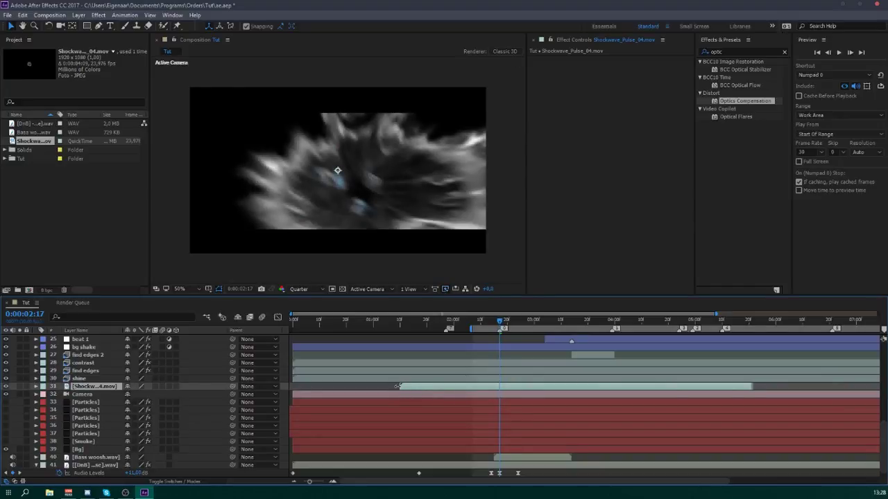
- Enable time remapping on the shockwave layer, move an added middle keyframe earlier, and shorten the end by moving the last keyframe and out point
key("ctrl+alt+t")
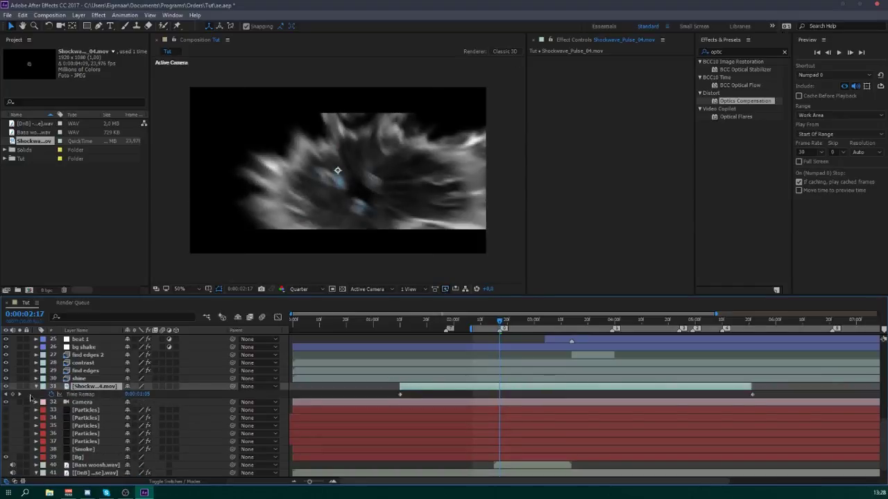
left_click(12, 394)
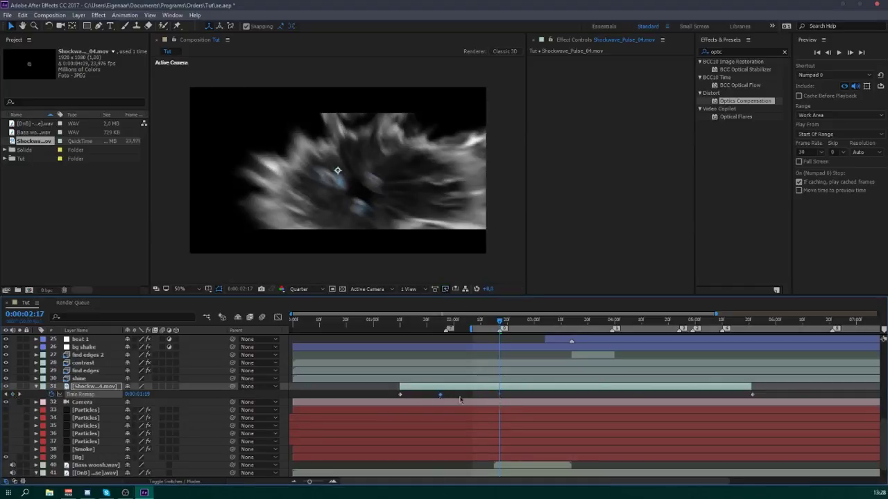
left_click_drag(742, 394, 554, 395)
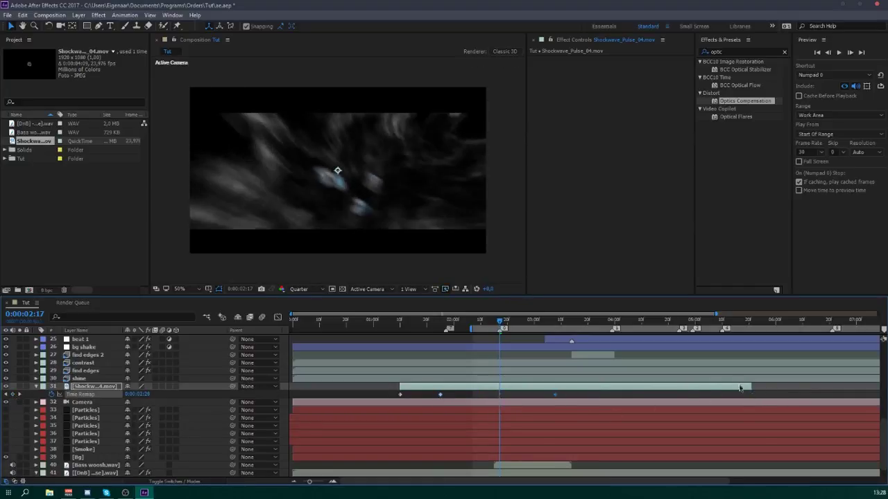
left_click_drag(752, 386, 552, 386)
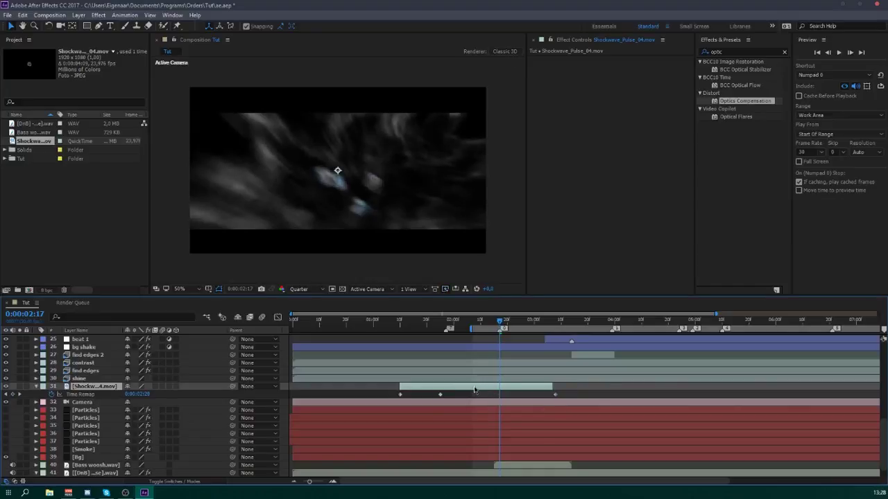
- Move the shockwave layer to start at 0:00:02:17 and pull its end and last Time Remap keyframe back to just past 0:00:04:00
left_click_drag(476, 386, 542, 388)
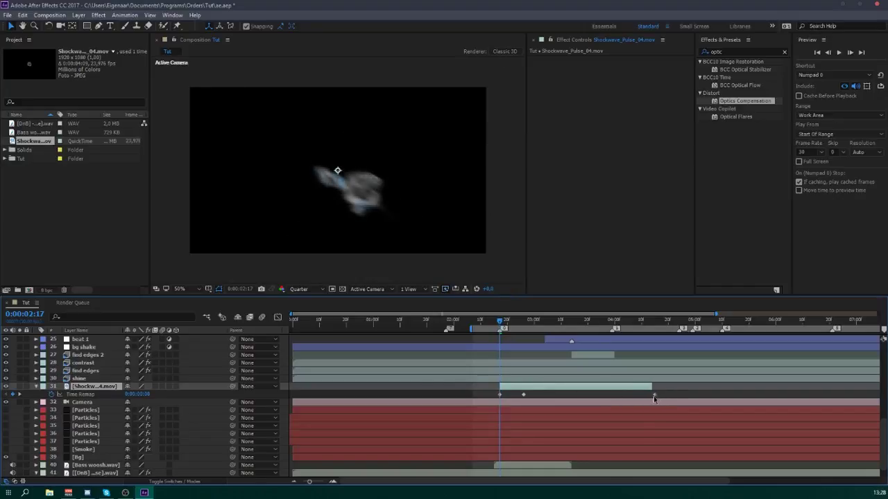
left_click_drag(653, 395, 623, 394)
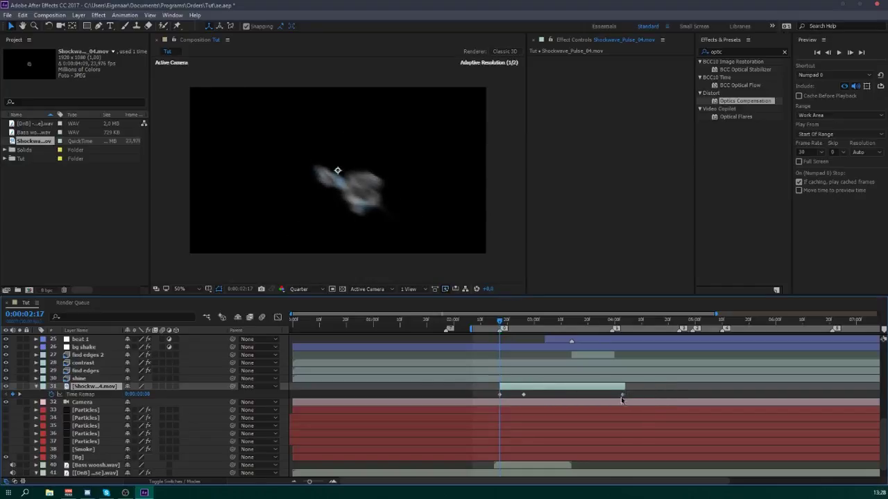
key("u")
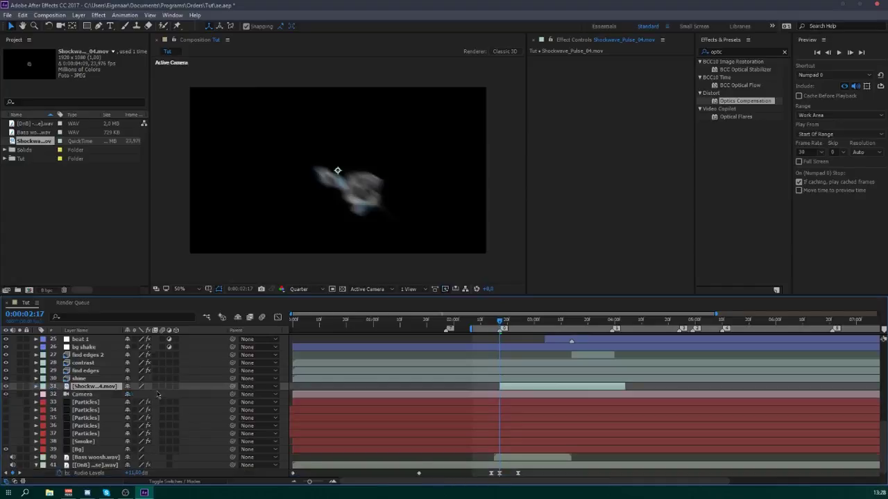
- Make the shockwave a 3D layer and set its position to 0, 0, 0
left_click(176, 387)
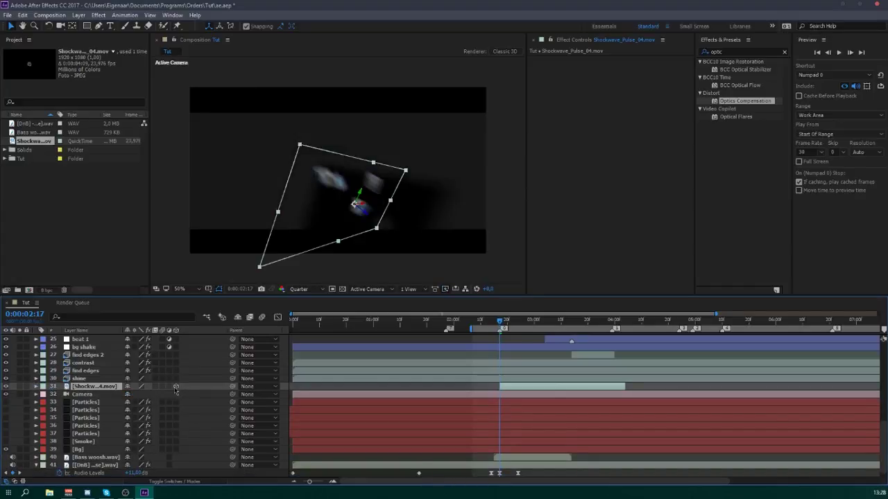
key("p")
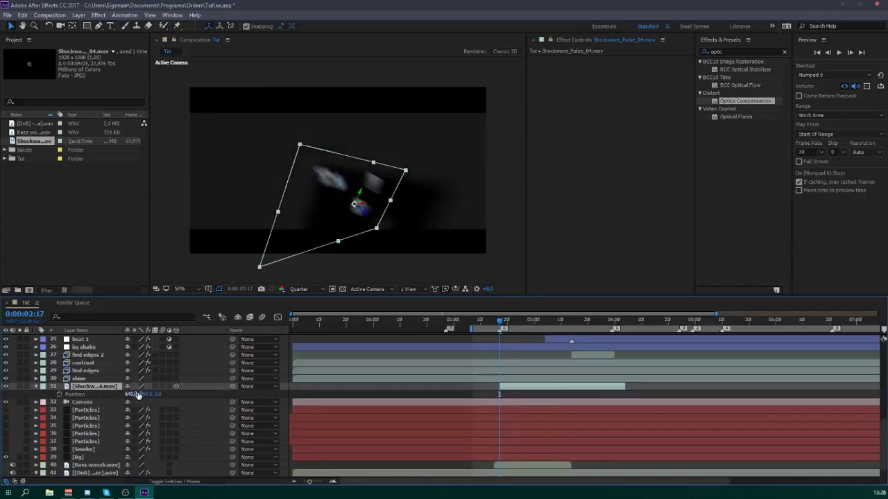
left_click(132, 393)
type("0")
key("Tab")
type("0")
key("Return")
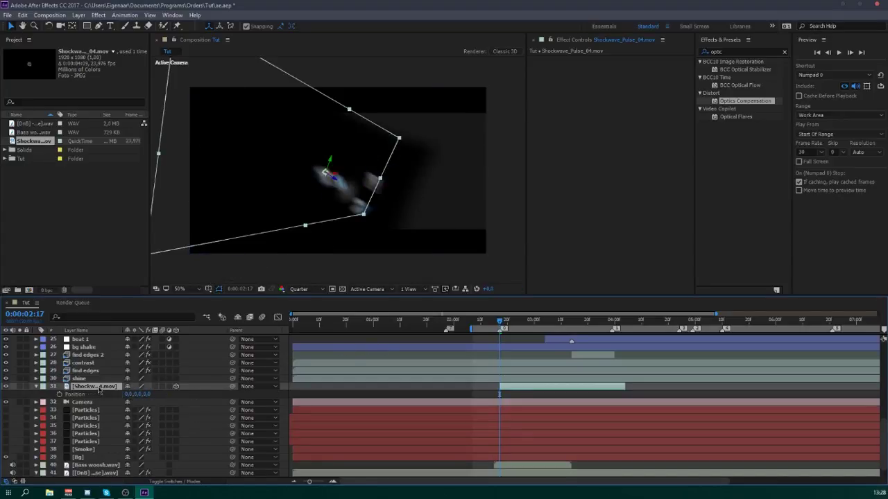
- Set the shockwave layer's blending mode to Add and preview the animation from 0:00:02:13
key("F4")
left_click(144, 386)
left_click(167, 189)
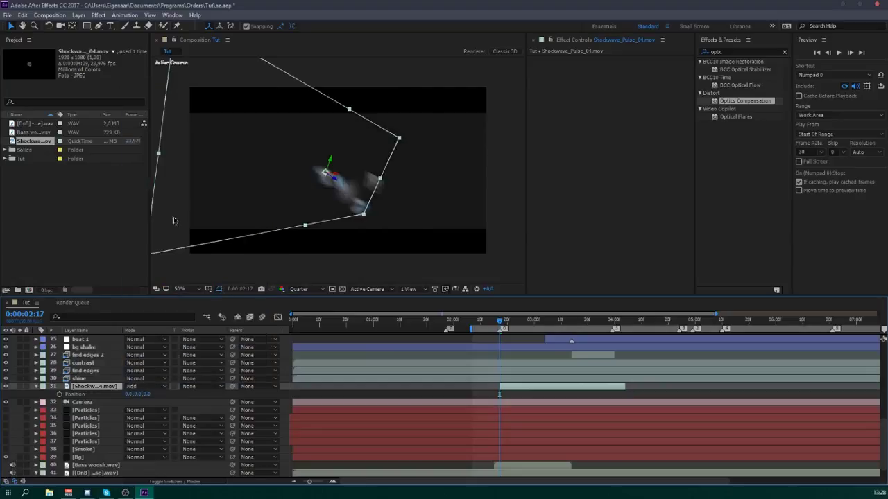
key("F4")
left_click(489, 324)
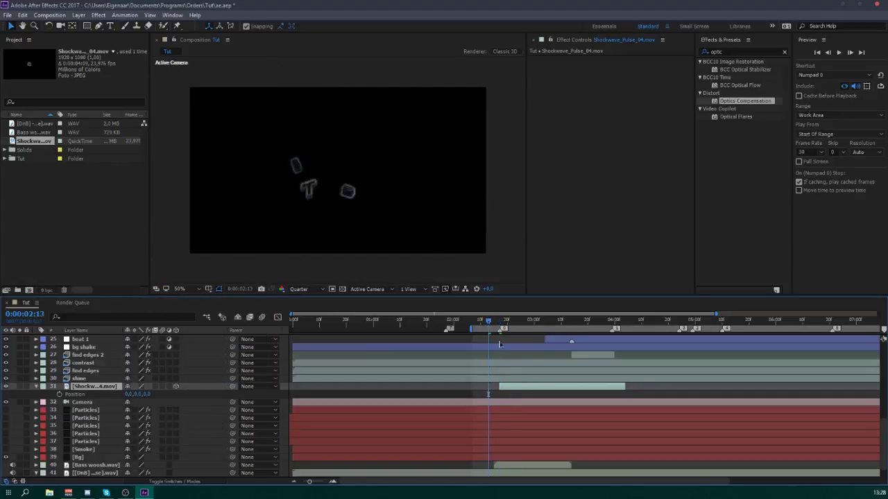
key("space")
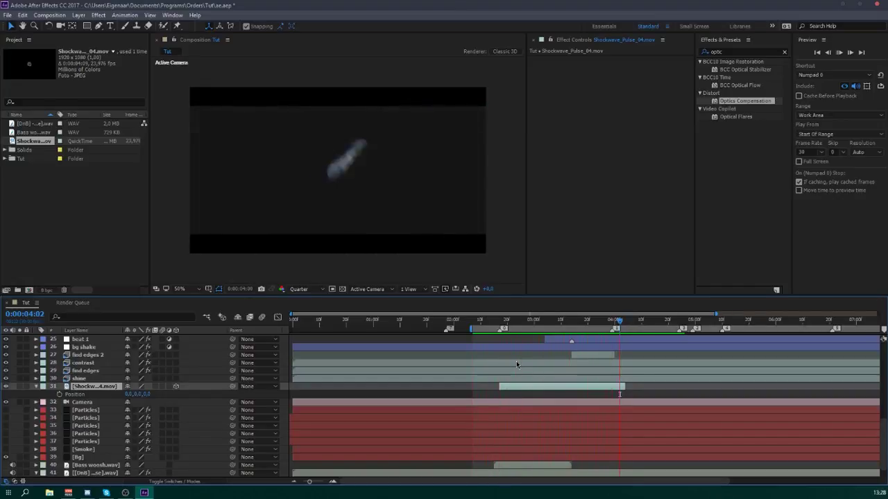
- Set the shockwave layer's Y Rotation to -22° and preview the result
left_click_drag(500, 324, 553, 327)
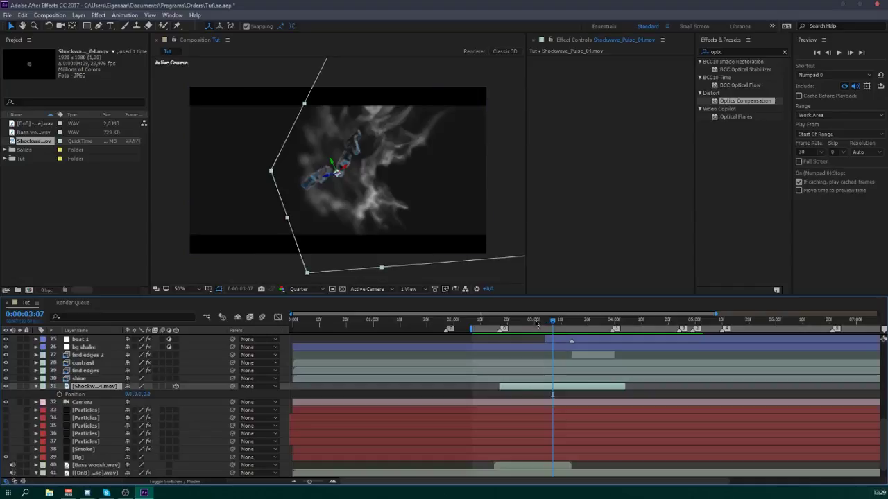
left_click_drag(536, 324, 559, 324)
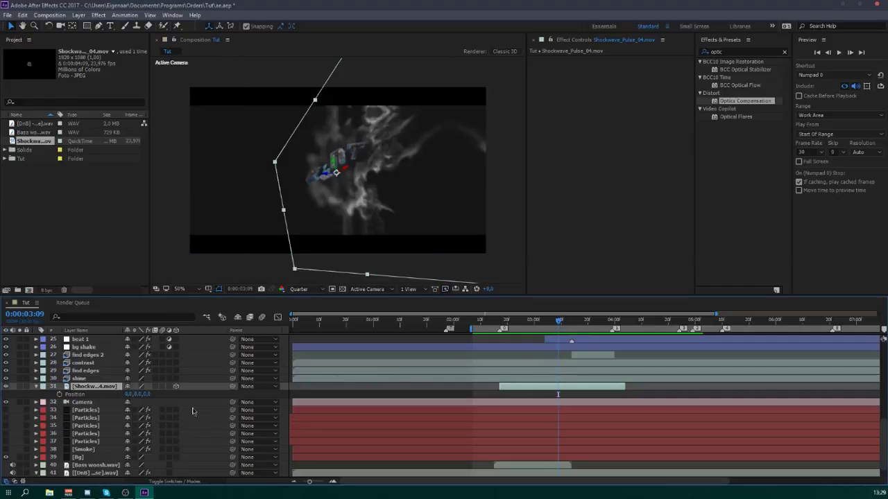
key("r")
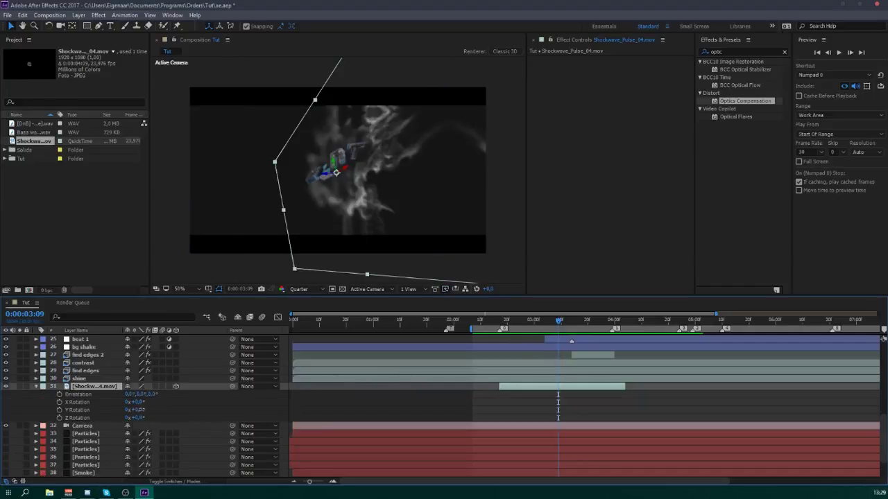
left_click_drag(142, 410, 136, 409)
left_click_drag(132, 410, 128, 409)
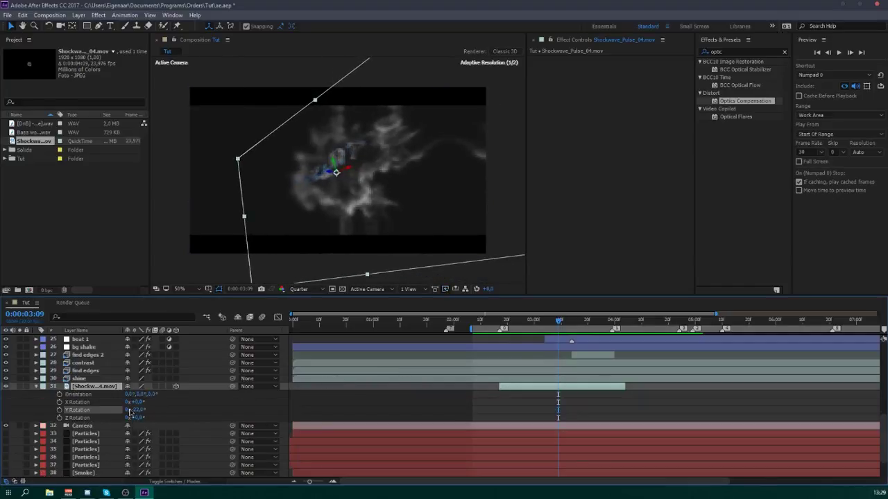
key("KP_0")
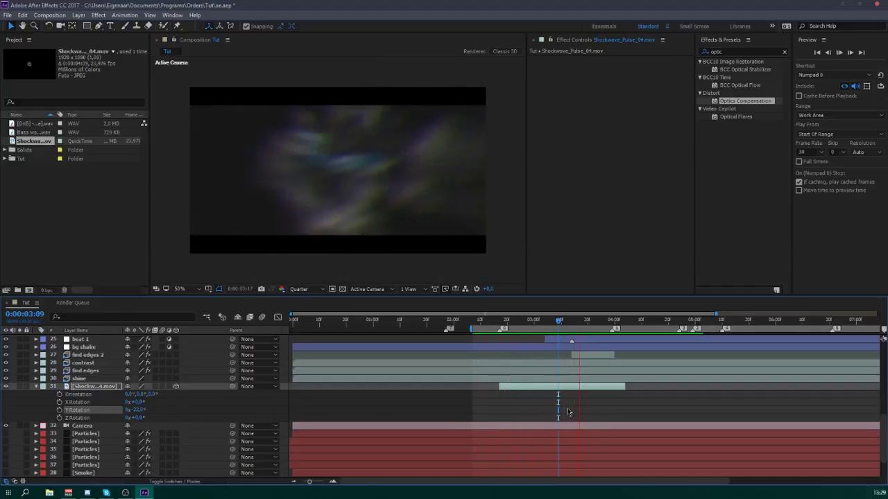
key("space")
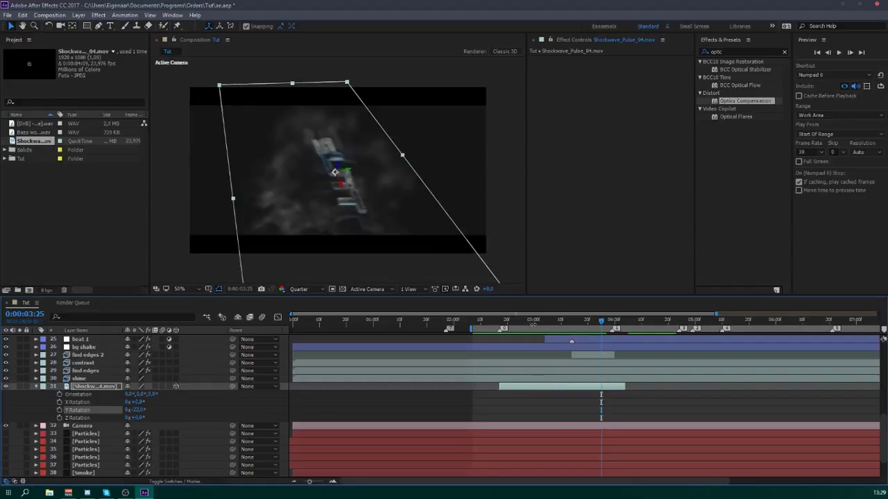
- Keyframe the shockwave's opacity to fade from about 0:00:03:00 to 0% at 0:00:03:20, trim the layer's end there, and preview it
left_click_drag(517, 324, 588, 325)
key("t")
left_click_drag(131, 395, 58, 394)
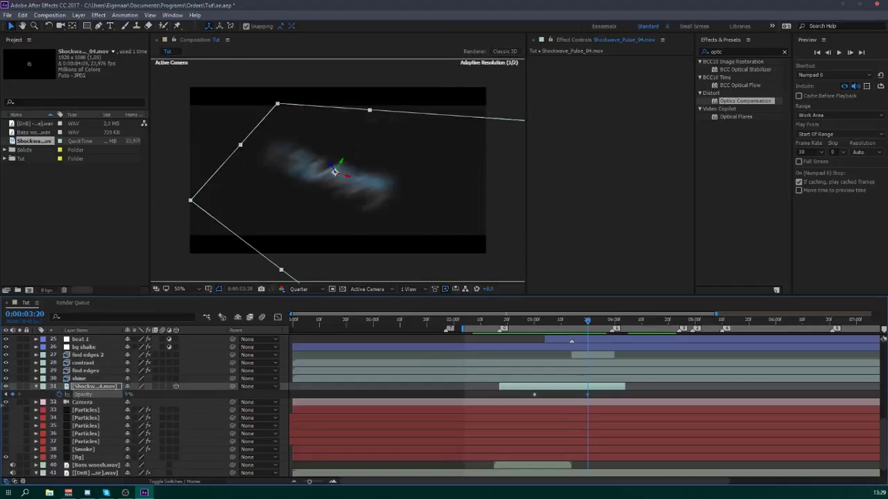
key("KP_0")
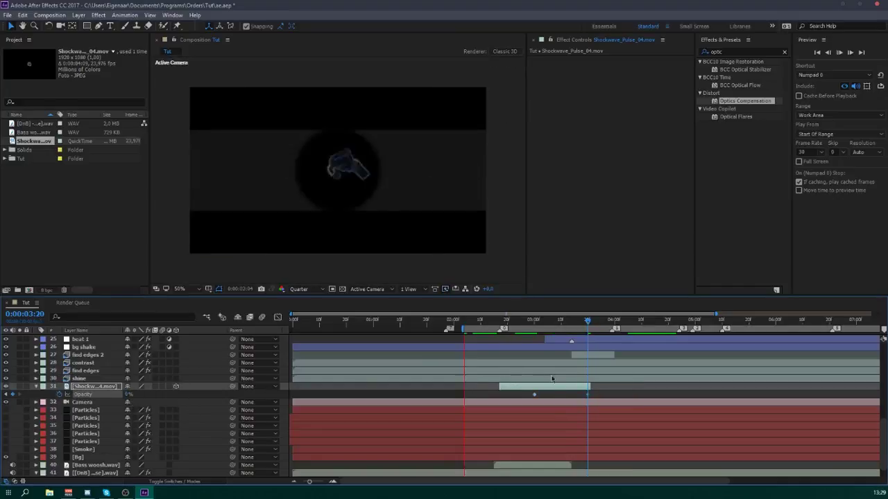
- Apply the CC Toner effect to the shockwave layer and set its Midtones colour to a muted purple
left_click(541, 320)
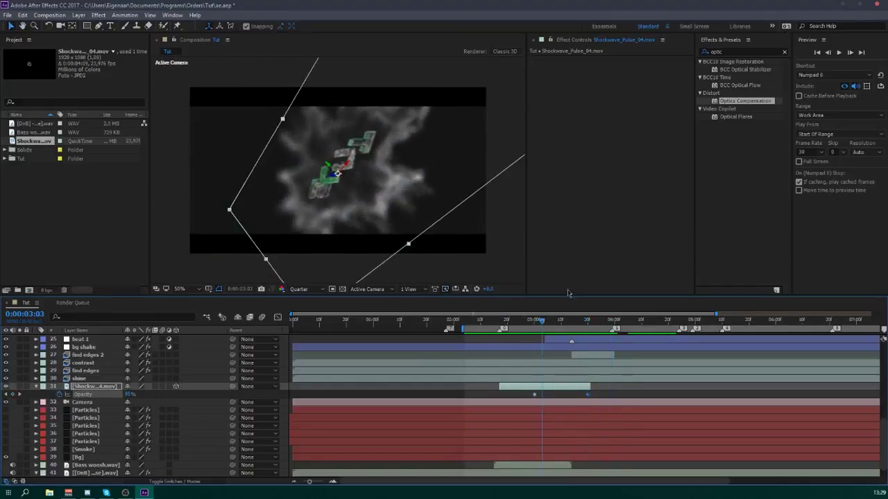
left_click(738, 49)
type("cc ton")
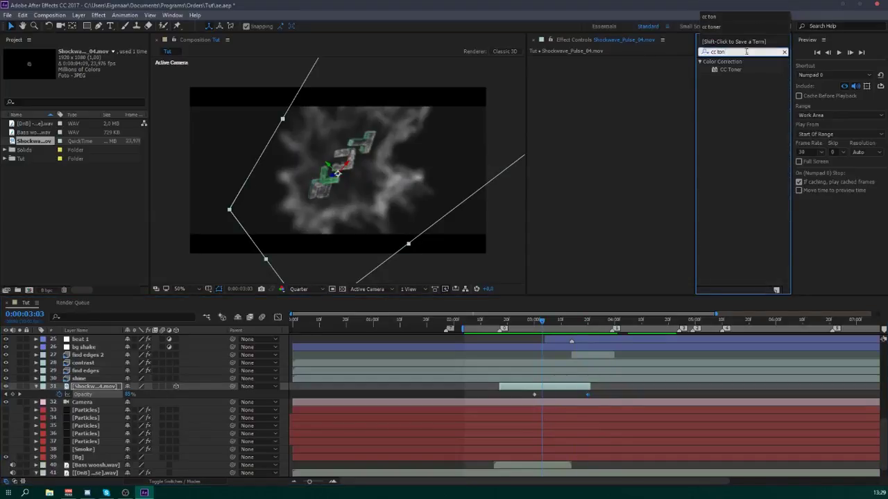
left_click_drag(730, 69, 641, 86)
left_click(622, 90)
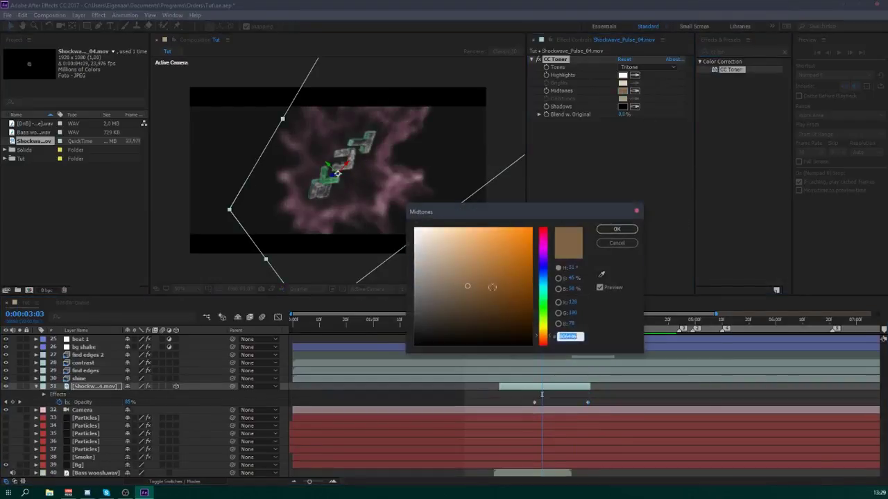
mouse_move(547, 262)
left_mouse_down()
mouse_move(545, 285)
mouse_move(543, 261)
left_mouse_up()
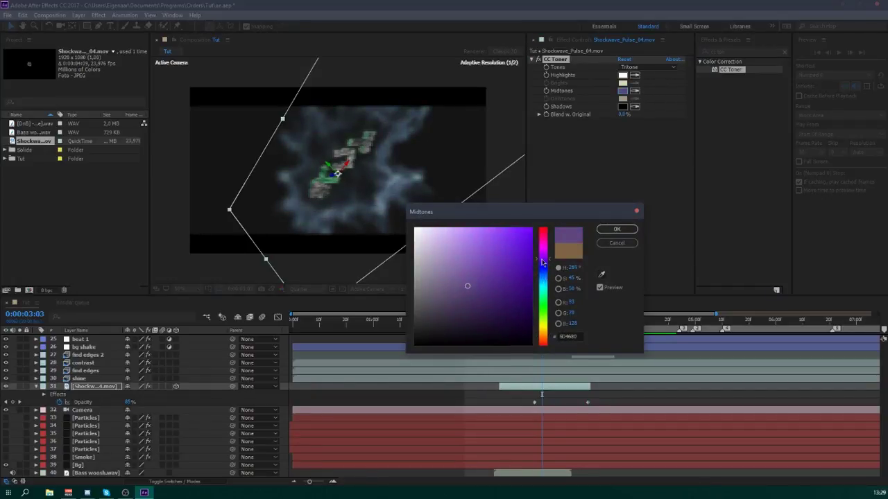
left_click(617, 230)
- Save the project and review the tinted shockwave's fade up to 0:00:03:27
key("space")
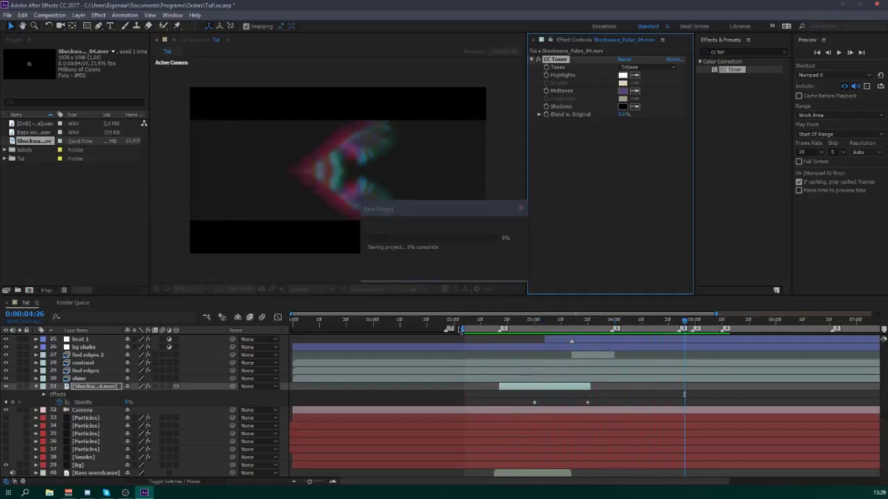
left_click(36, 386)
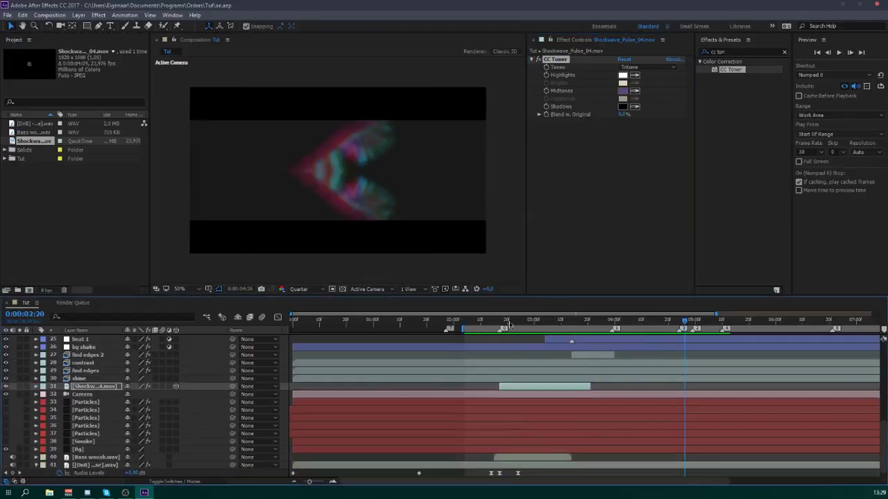
left_click_drag(510, 324, 606, 322)
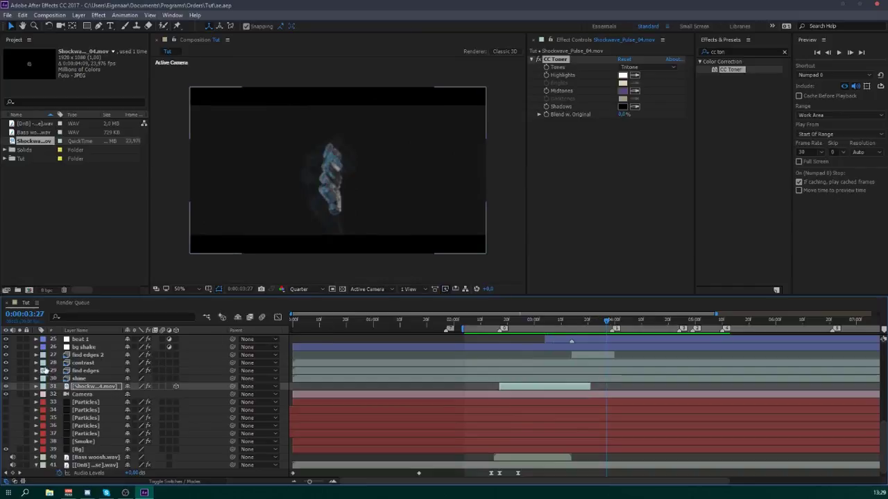
- Apply the Exposure effect to the shockwave layer, set its Exposure to 1.25, and check the result at Full resolution
scroll(74, 392, "up", 2)
scroll(91, 401, "up", 2)
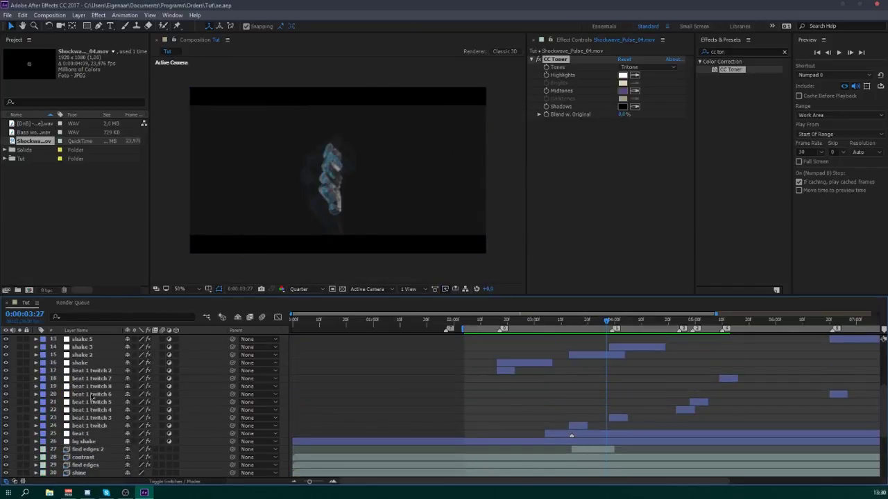
scroll(91, 398, "down", 4)
left_click(672, 121)
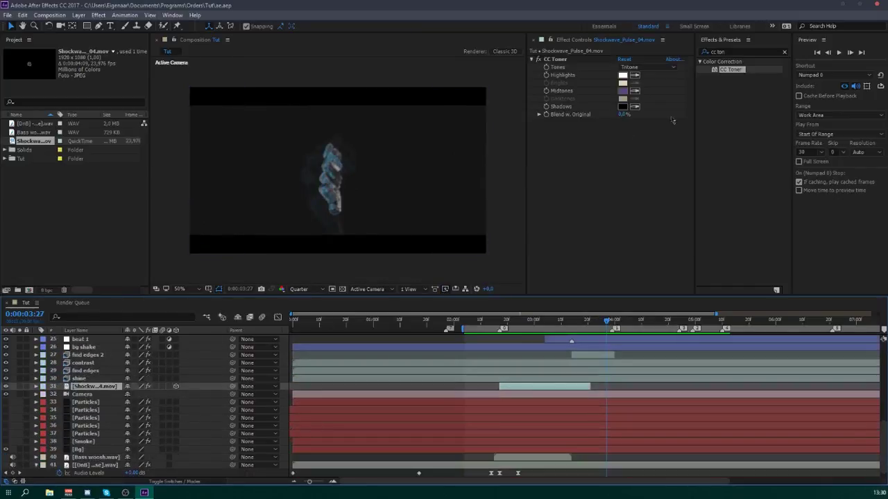
left_click(727, 51)
type("expos")
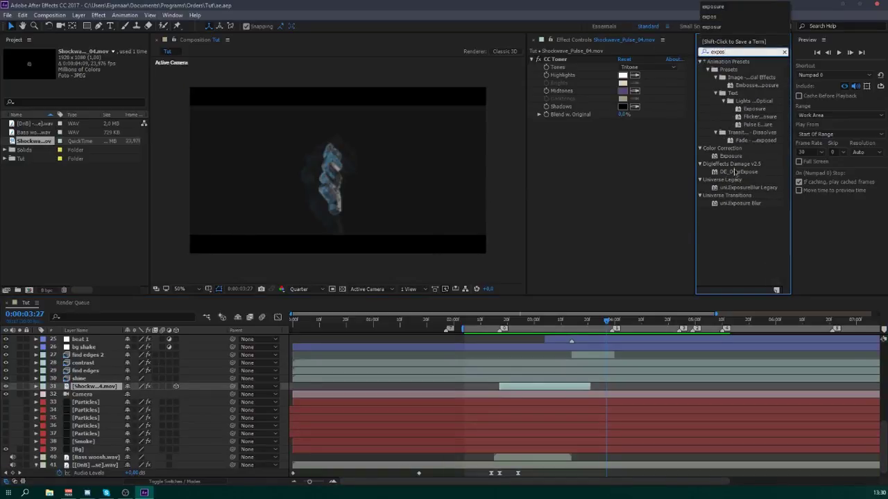
left_click_drag(732, 156, 615, 174)
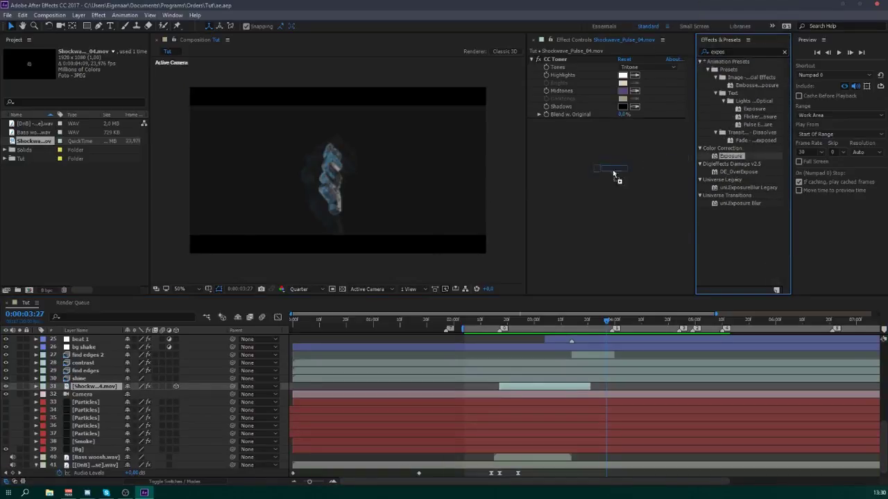
left_click(522, 321)
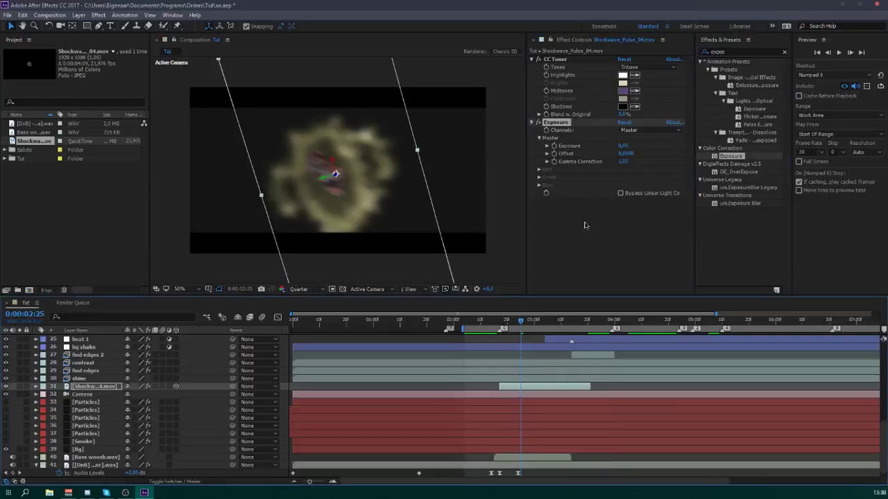
left_click_drag(623, 146, 667, 166)
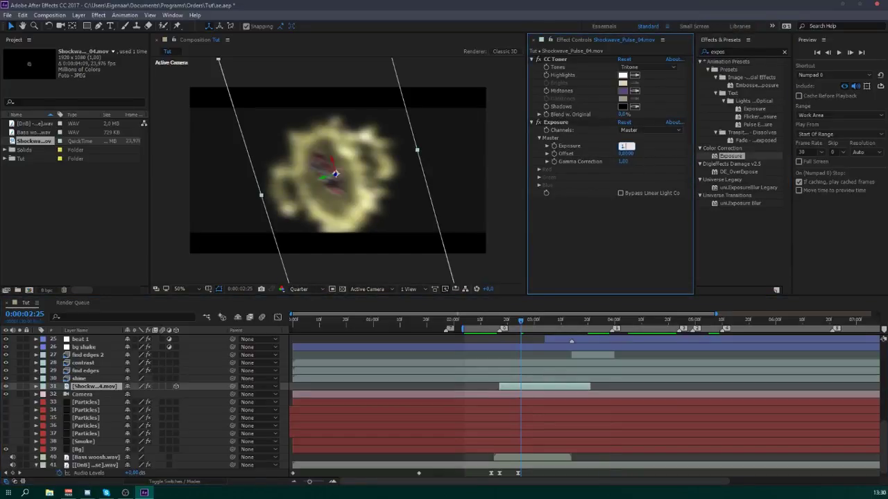
key("Return")
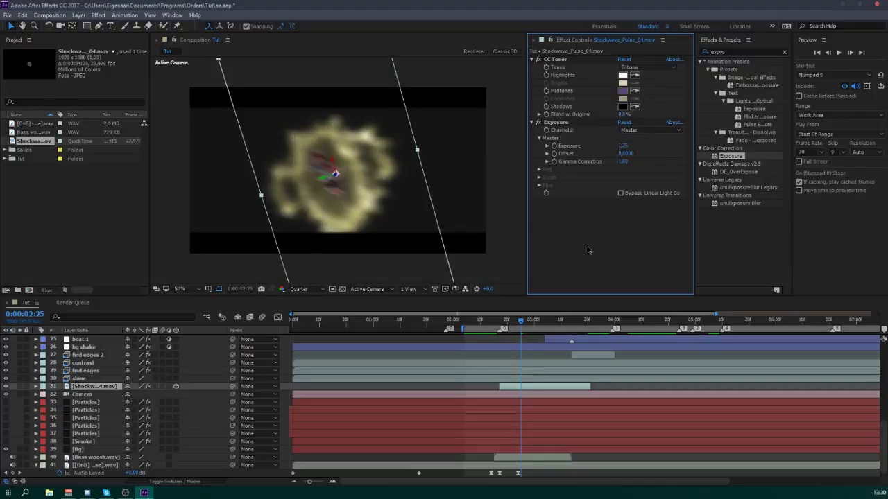
key("space")
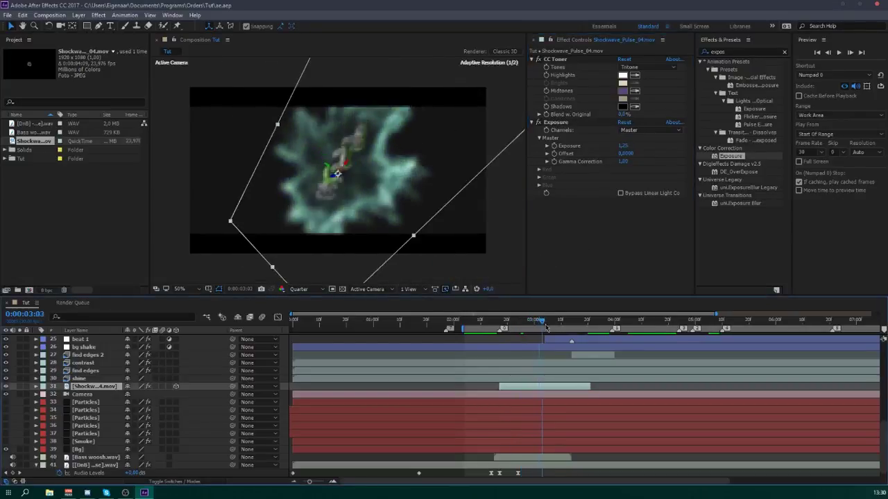
left_click(302, 288)
left_click(318, 318)
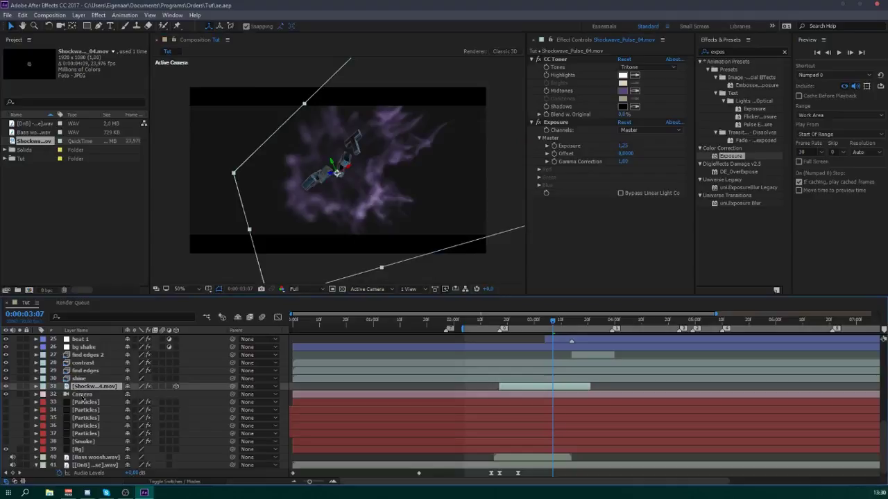
- Scale the Bg layer up beyond the composition frame and save the project
left_click(82, 394)
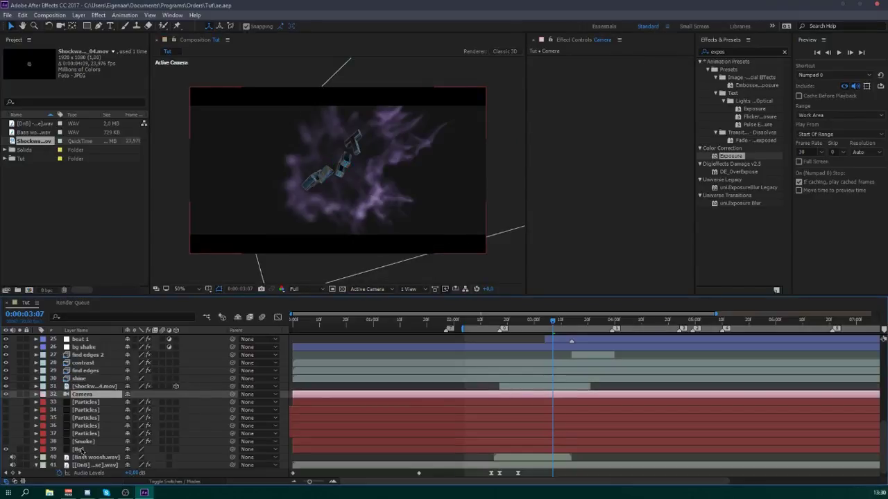
left_click(79, 452, "shift")
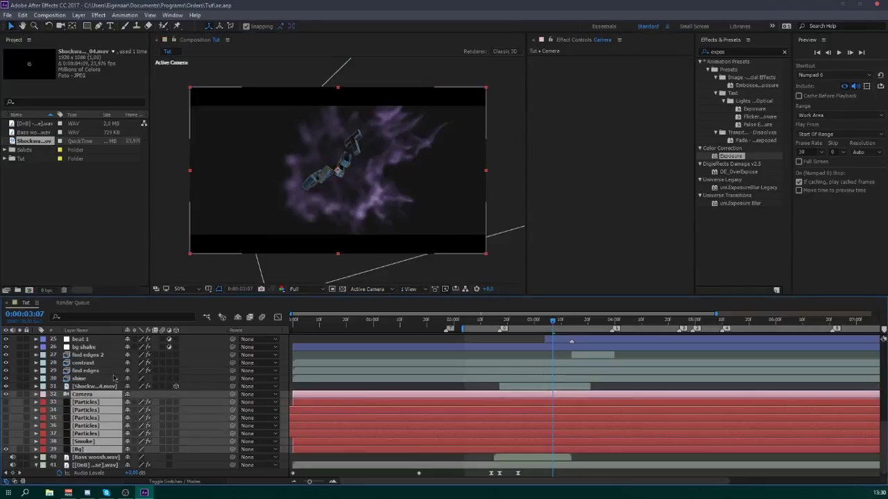
left_click(215, 380)
left_click(86, 450)
key("s")
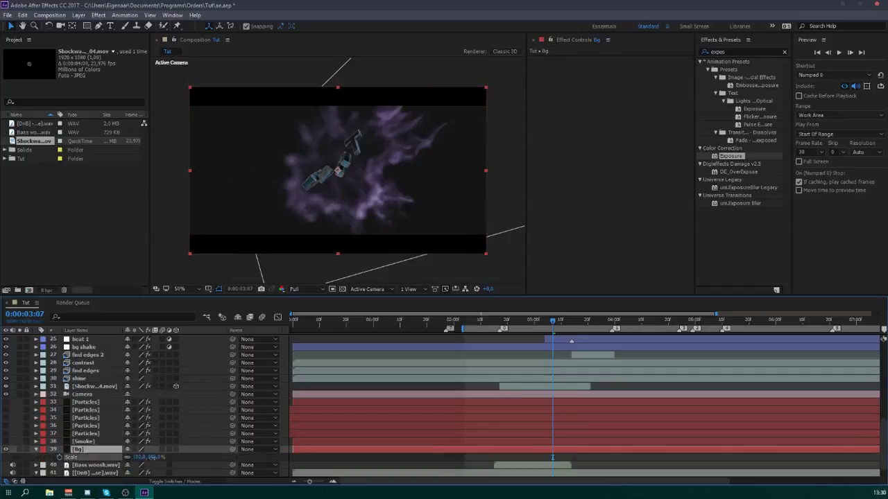
left_click_drag(137, 457, 160, 457)
left_click(37, 450)
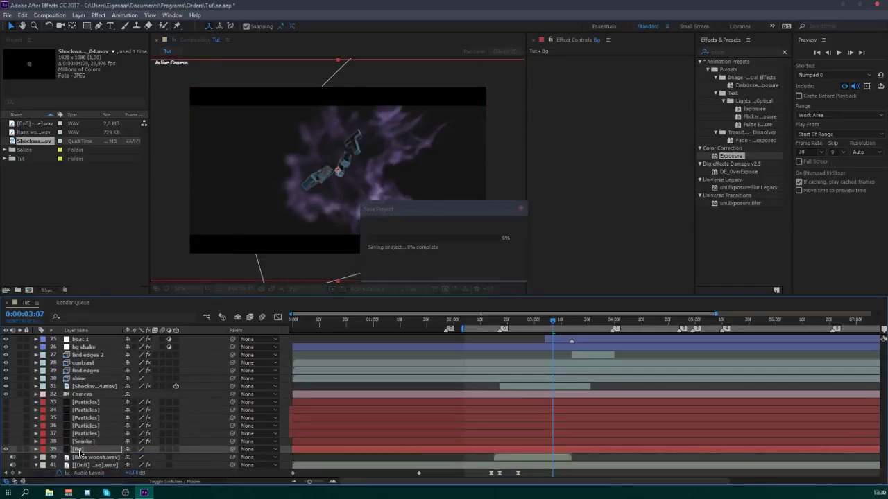
- Pre-compose the layers from Camera through Bg, including the Particles and Smoke layers
left_click(83, 395, "shift")
key("ctrl+shift+c")
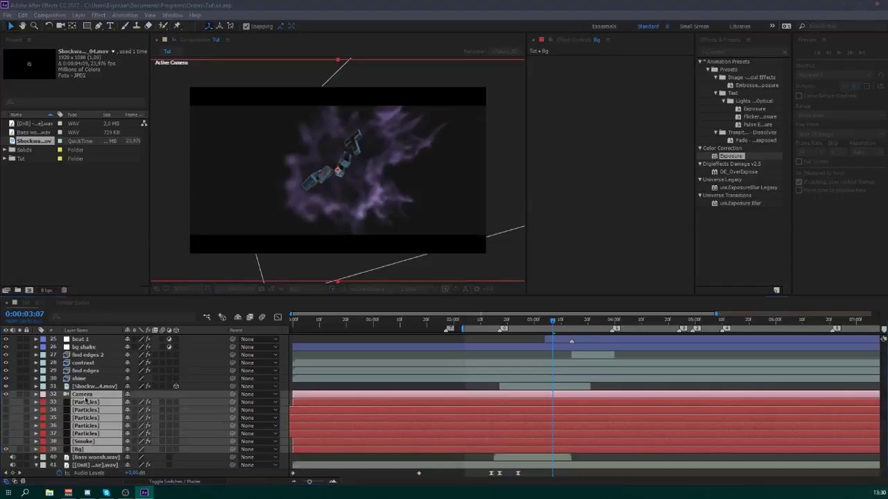
key("Return")
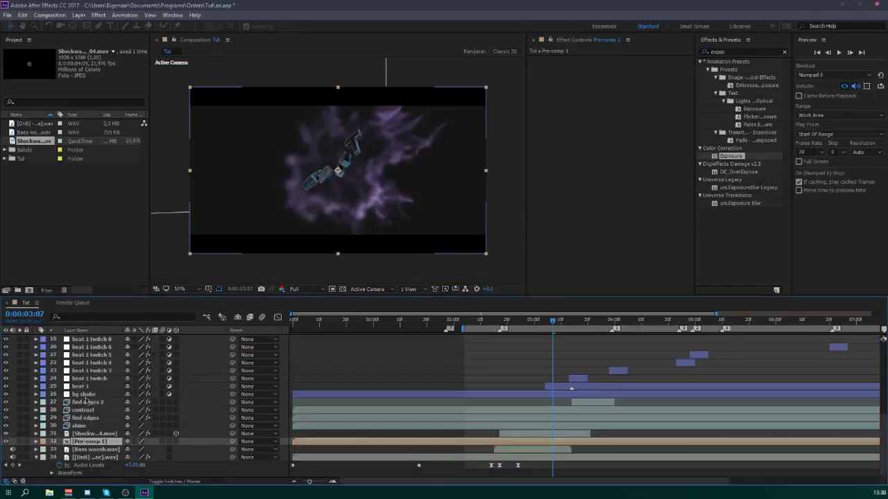
- Add starting keyframes for the shockwave layer's X, Y and Z Rotation at 0:00:02:17
left_click(93, 434)
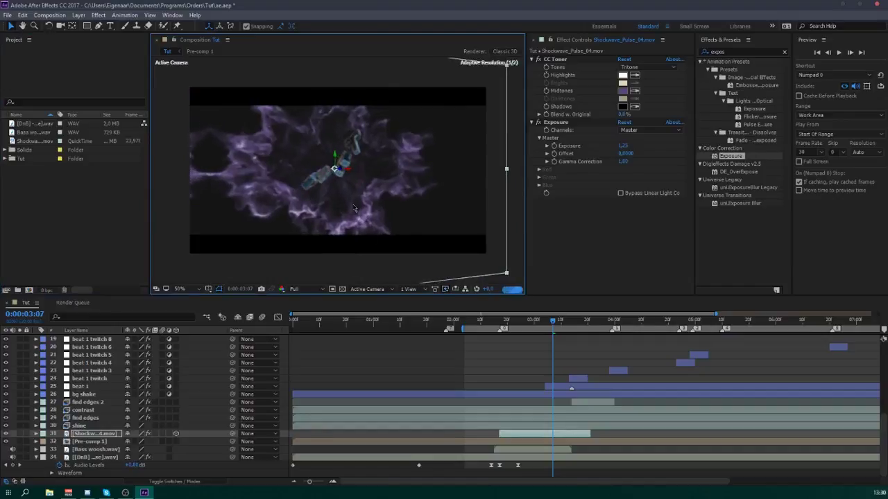
left_click(500, 324)
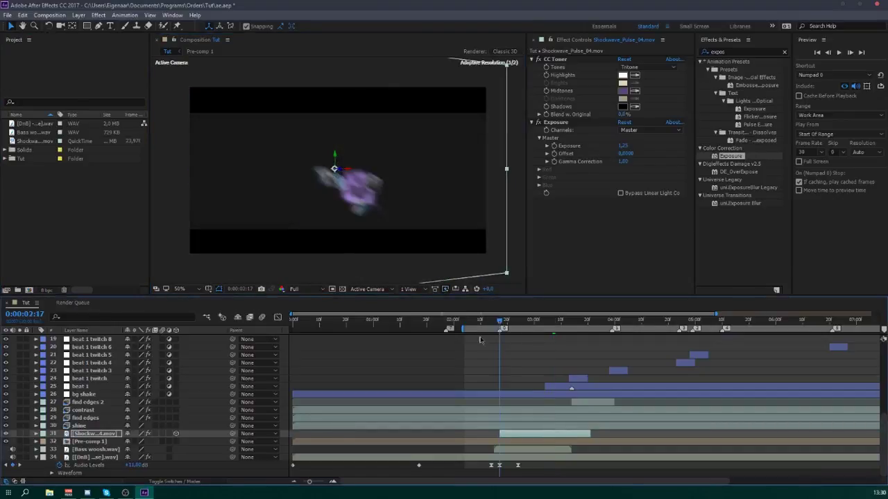
left_click_drag(353, 189, 369, 202)
left_click(108, 434)
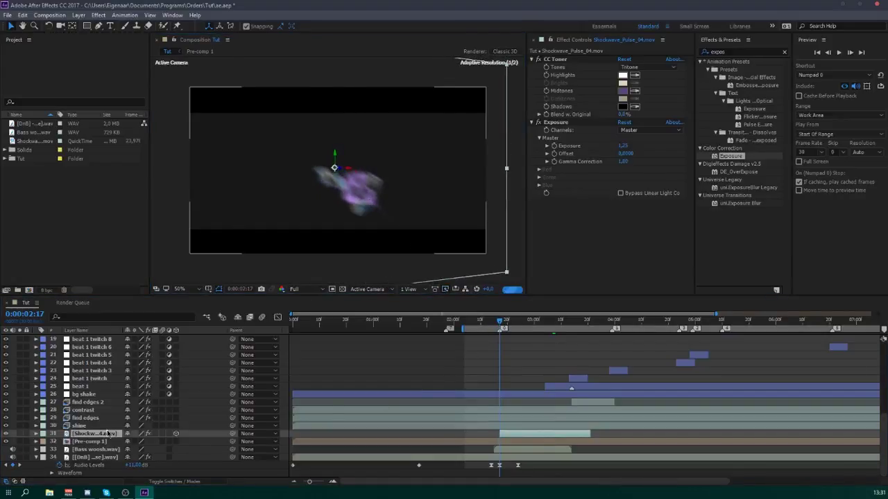
key("r")
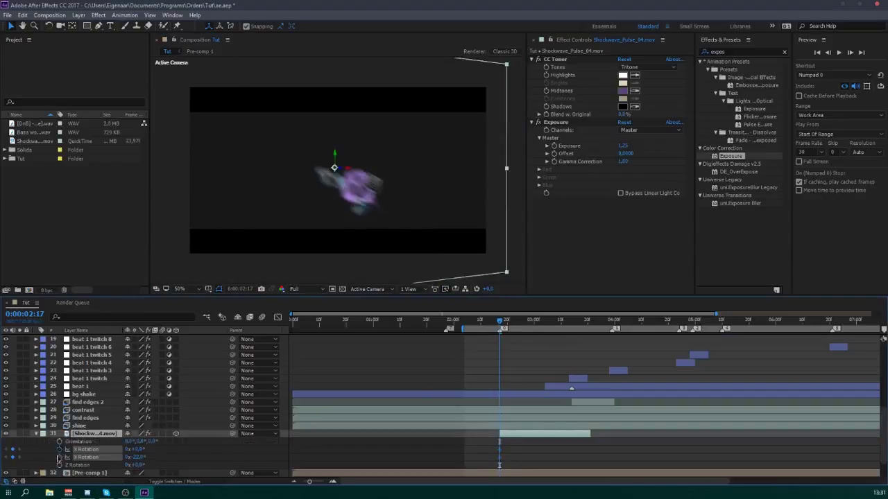
left_click(60, 465)
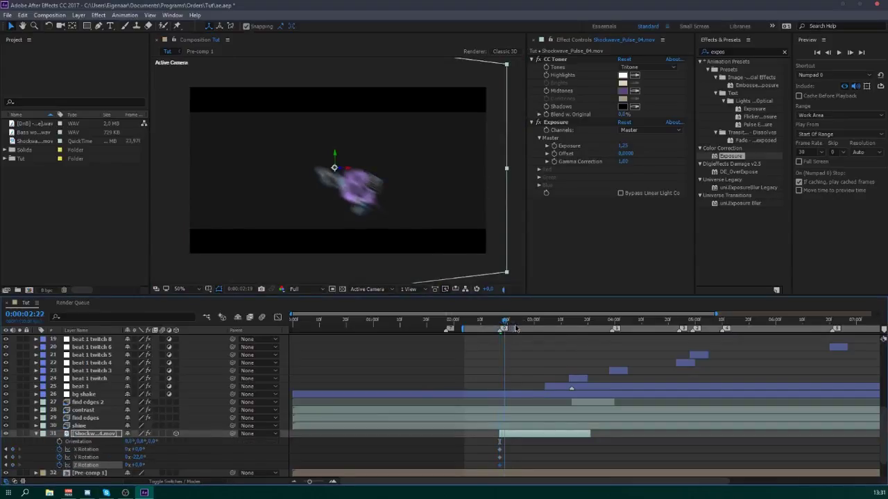
- Keyframe the shockwave's X, Y and Z Rotation to -25°, 5° and 77° at 0:00:03:00, and to -7°, -6° and 101° at 0:00:03:11
left_click_drag(516, 328, 534, 338)
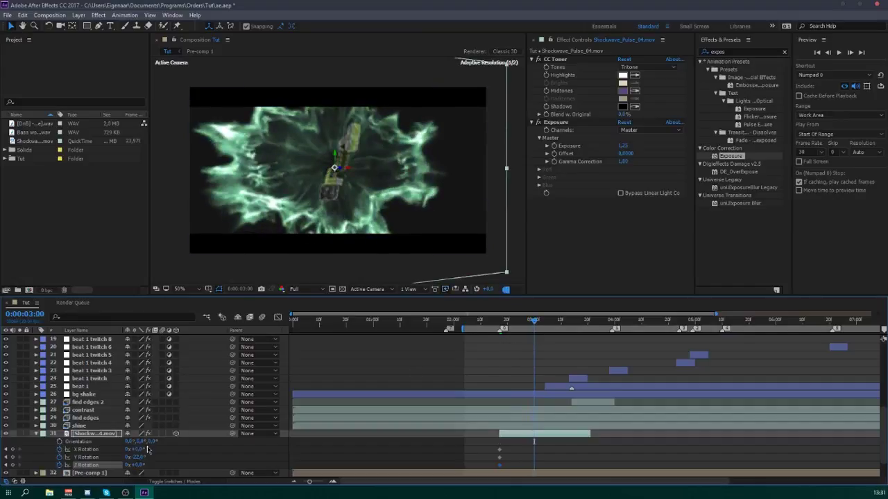
mouse_move(147, 449)
left_mouse_down()
mouse_move(168, 449)
mouse_move(147, 466)
mouse_move(186, 467)
mouse_move(139, 457)
mouse_move(156, 457)
left_mouse_up()
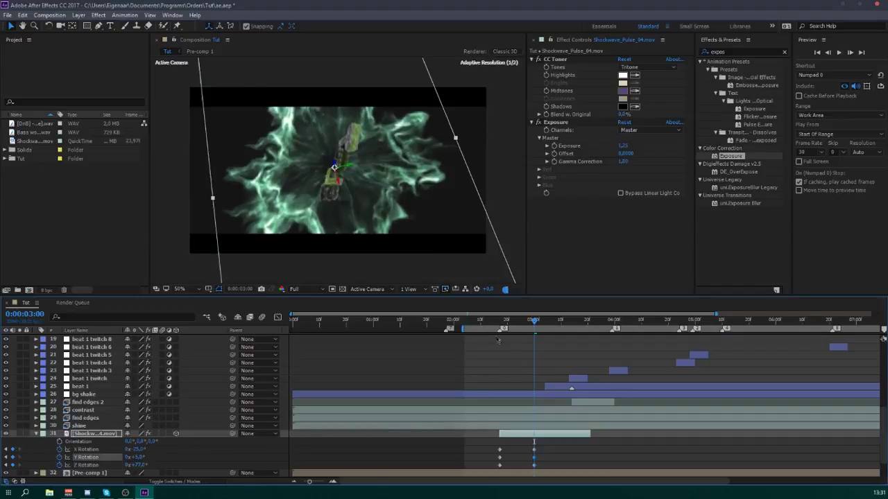
left_click_drag(502, 323, 563, 342)
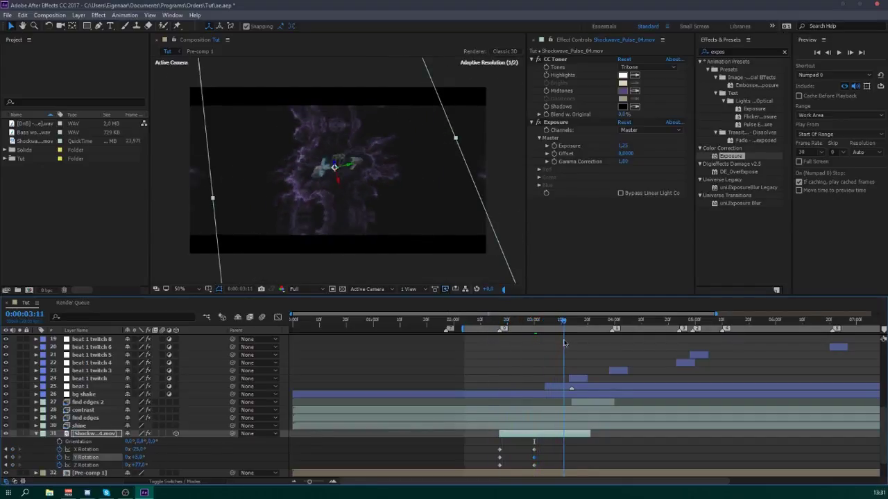
mouse_move(139, 465)
left_mouse_down()
mouse_move(153, 466)
mouse_move(136, 457)
mouse_move(149, 456)
left_mouse_up()
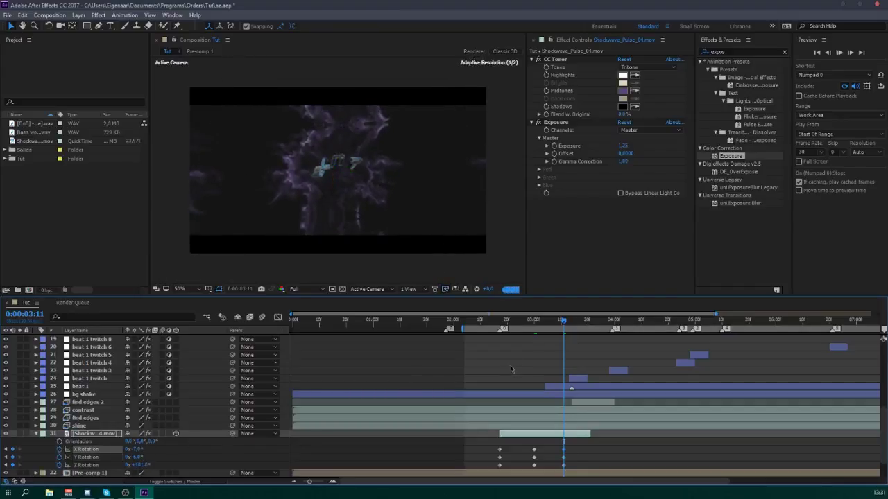
- Lower the preview resolution to Quarter and play back the shockwave's rotation animation
left_click(309, 291)
left_click(317, 341)
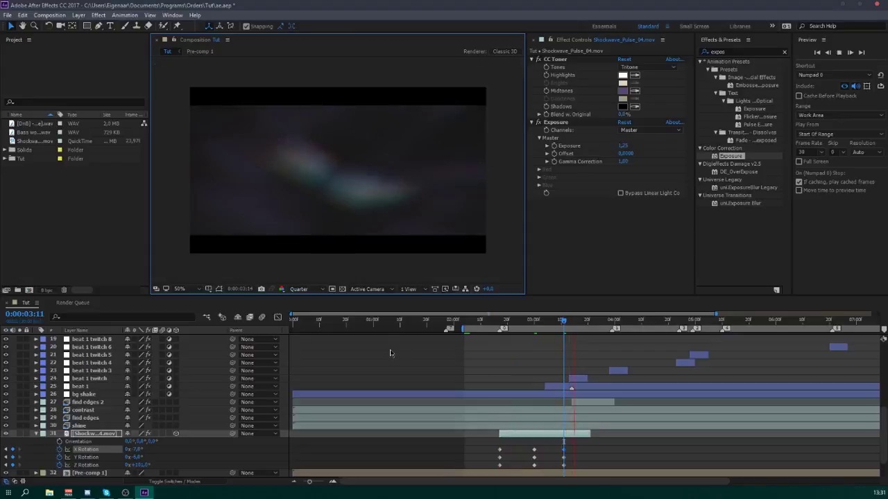
key("space")
key("KP_0")
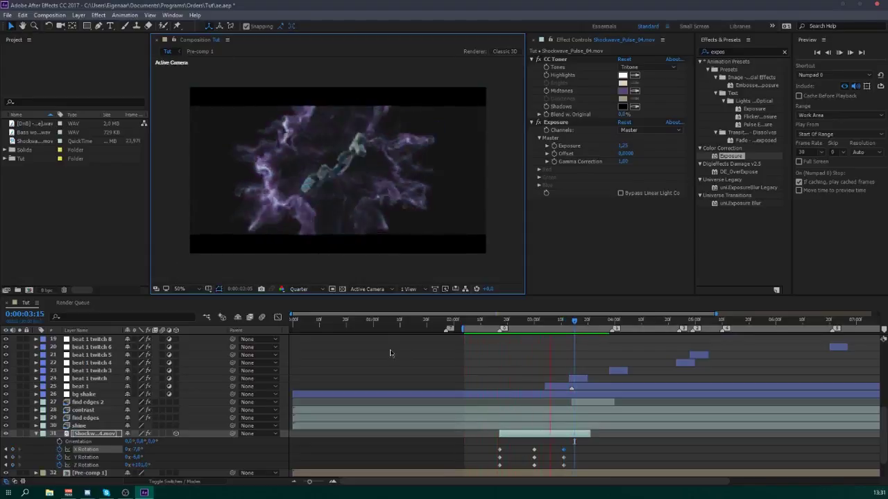
key("space")
- Move the shockwave's middle set of rotation keyframes earlier to about 0:00:02:25
left_click_drag(490, 320, 542, 342)
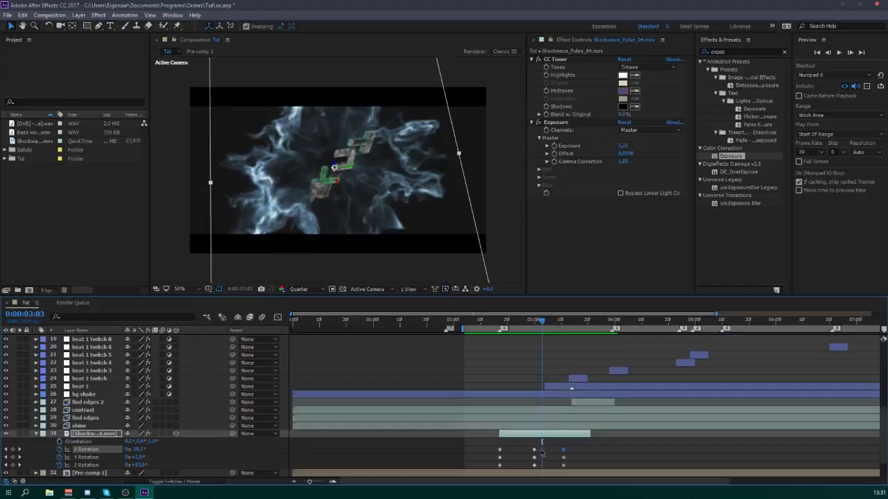
left_click_drag(545, 446, 521, 465)
left_click(586, 459)
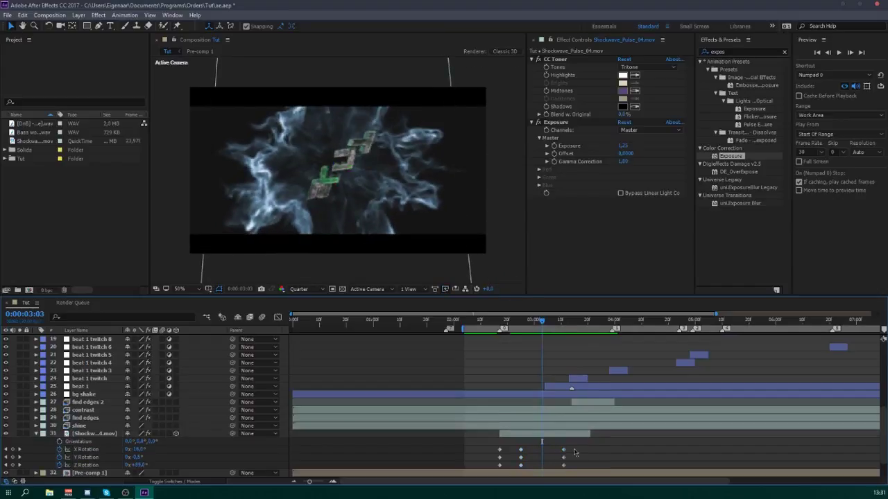
- Set the shockwave's Z Rotation to 149° at 0:00:03:11 and preview the animation
left_click(564, 323)
left_click_drag(145, 465, 177, 465)
key("KP_0")
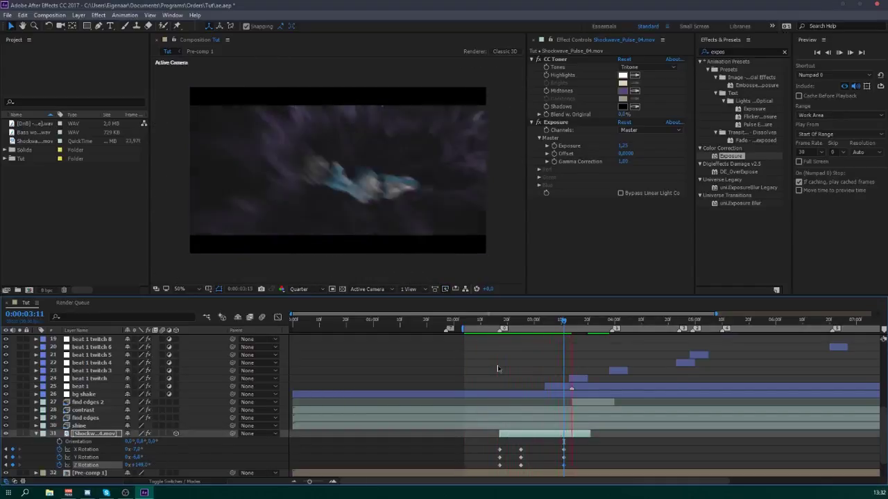
key("space")
- Move the shockwave's last set of rotation keyframes to about 0:00:03:21, near the layer's end, and preview it
left_click(563, 466)
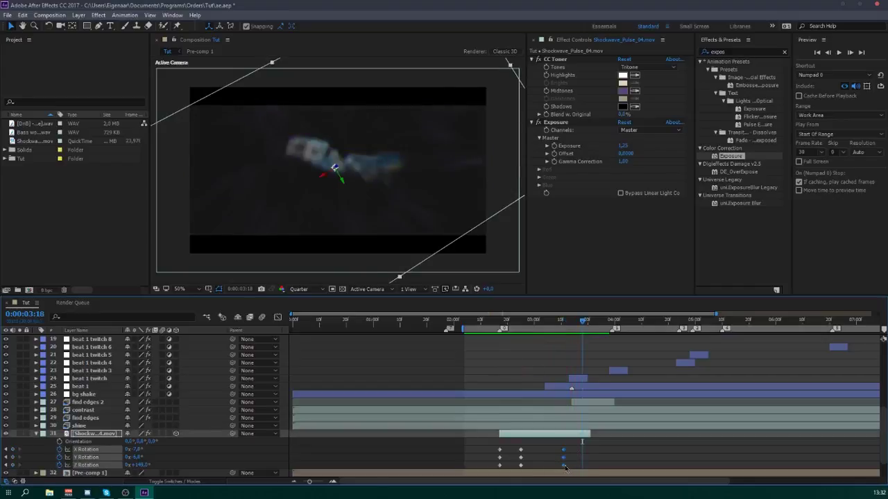
left_click_drag(575, 468, 590, 469)
left_click(619, 463)
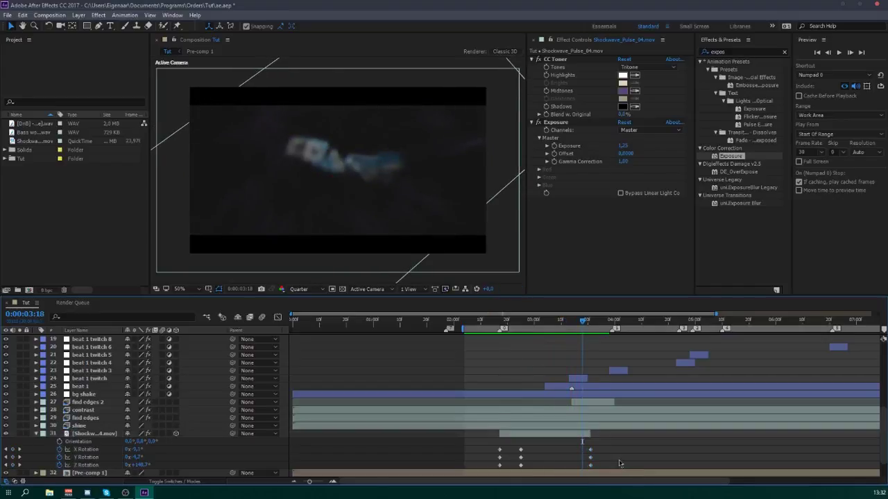
key("space")
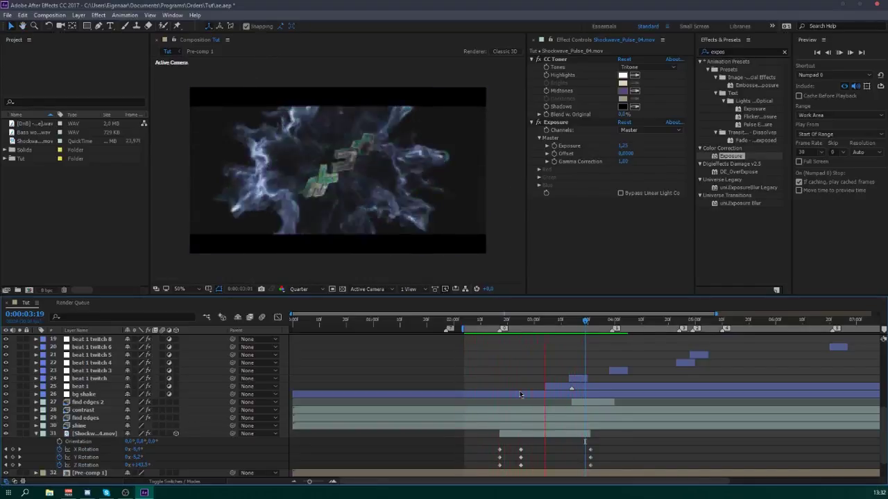
- Apply Easy Ease to all of the shockwave's rotation keyframes, preview the motion, and save the project with the layer's properties collapsed
left_click_drag(490, 446, 589, 466)
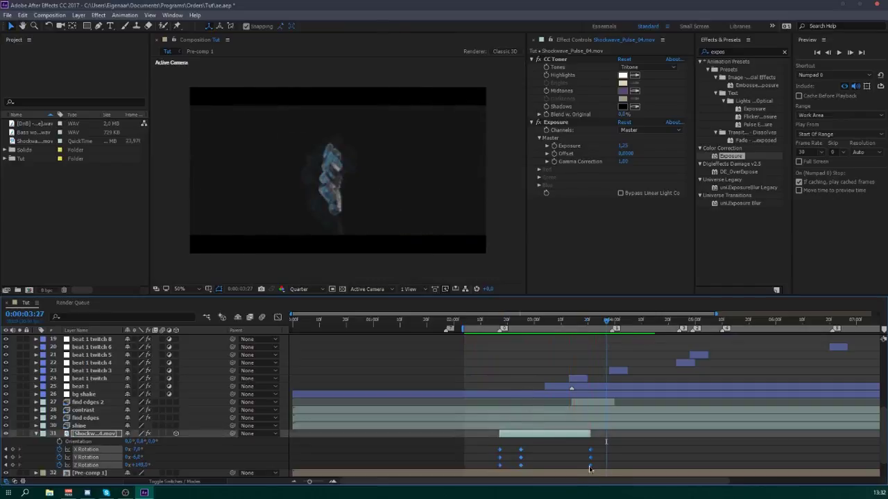
key("space")
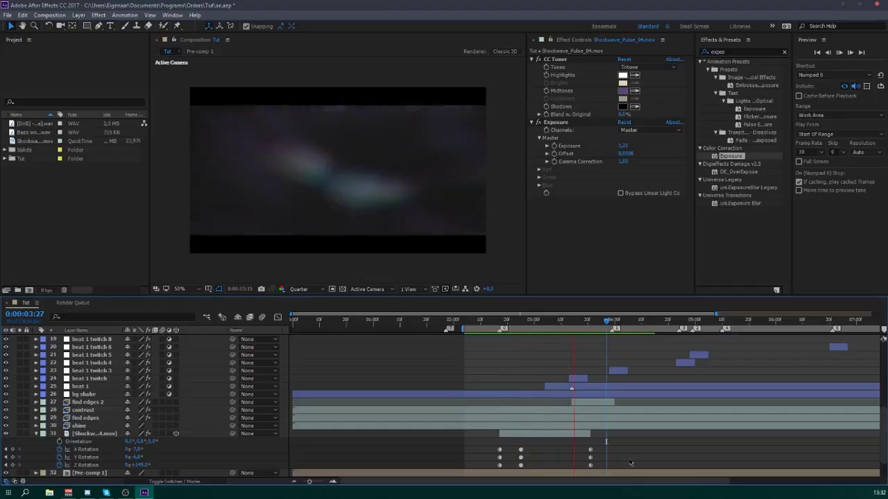
left_click(35, 434)
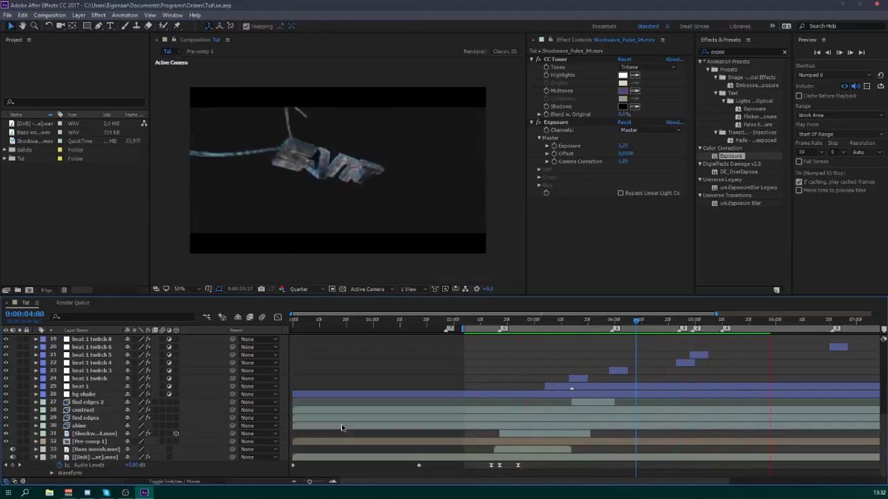
- Collapse the properties of the DnB audio and optic layers and place the playhead on the beat at 0:00:05:10
left_click(38, 458)
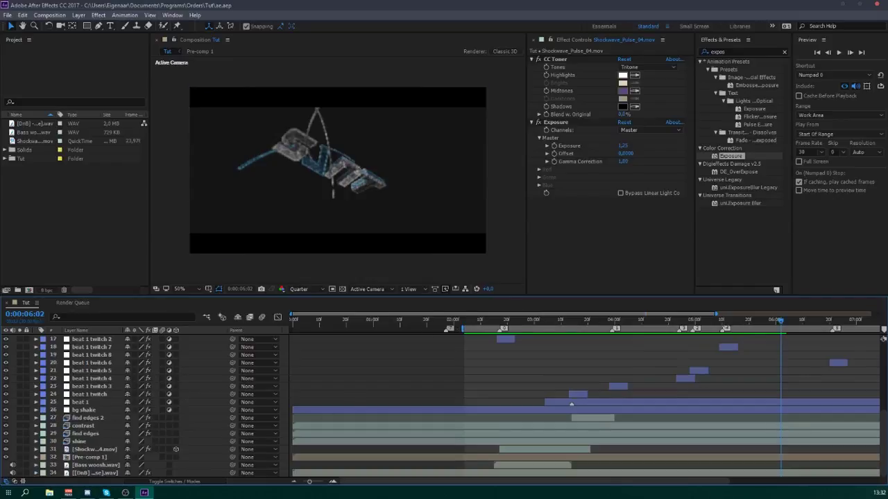
left_click(722, 322)
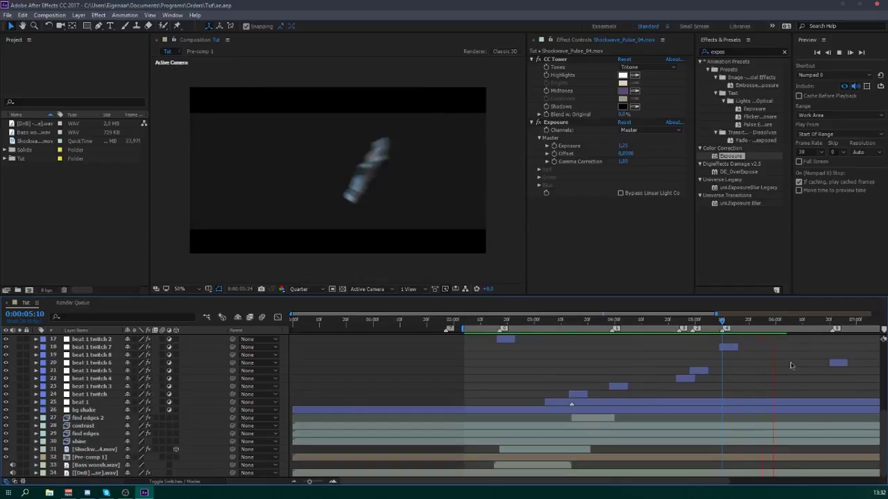
left_click(722, 322)
scroll(78, 402, "up", 3)
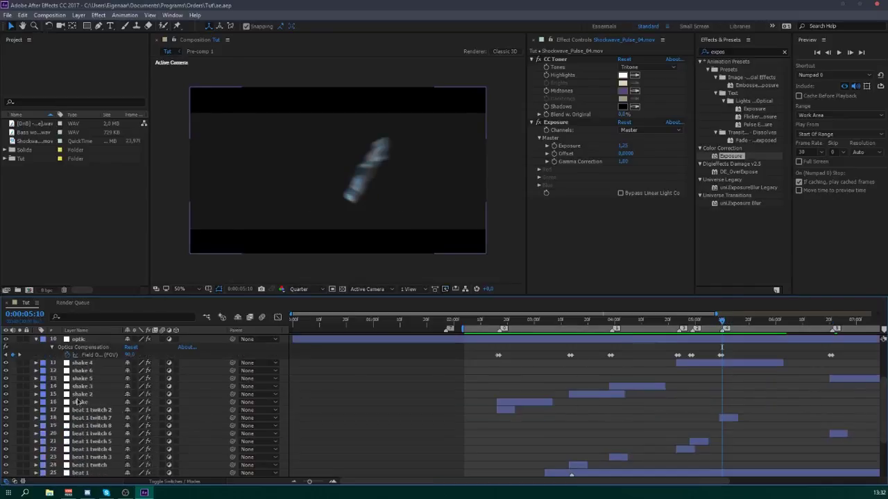
left_click(39, 340)
scroll(89, 410, "up", 3)
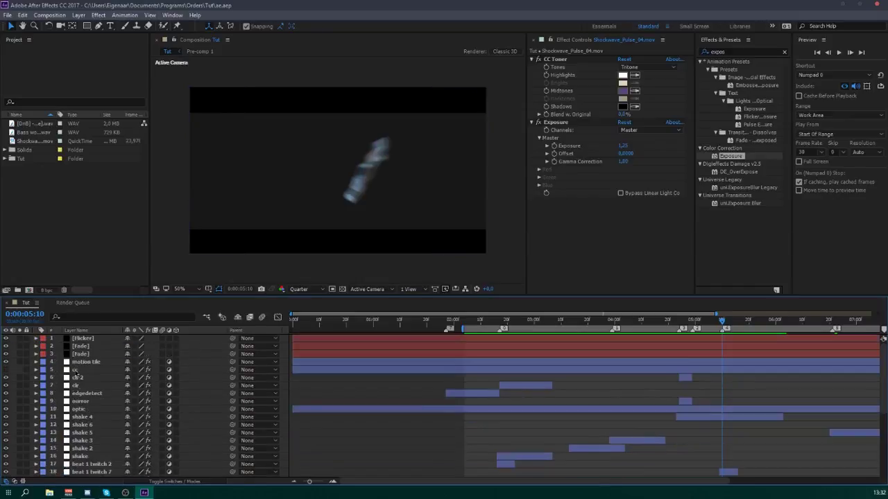
- Create a black solid named Flare directly above the find edges 2 layer
scroll(80, 438, "down", 4)
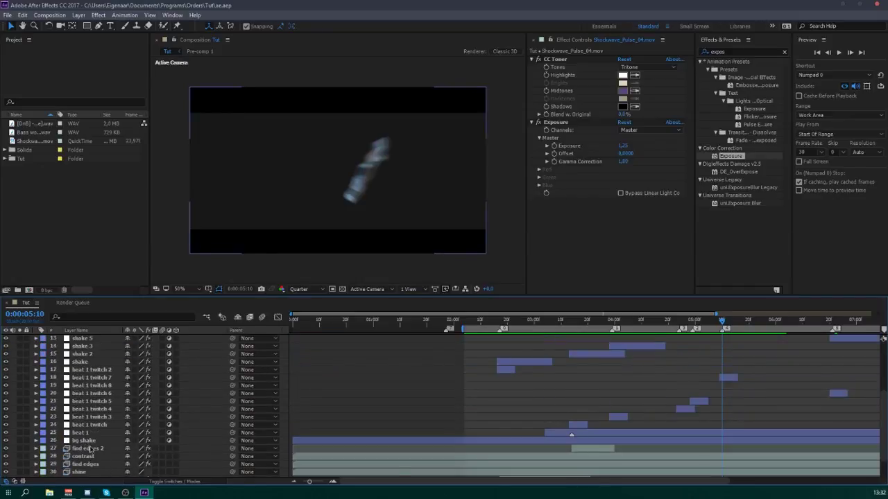
left_click(87, 441)
left_click(88, 450)
key("ctrl+y")
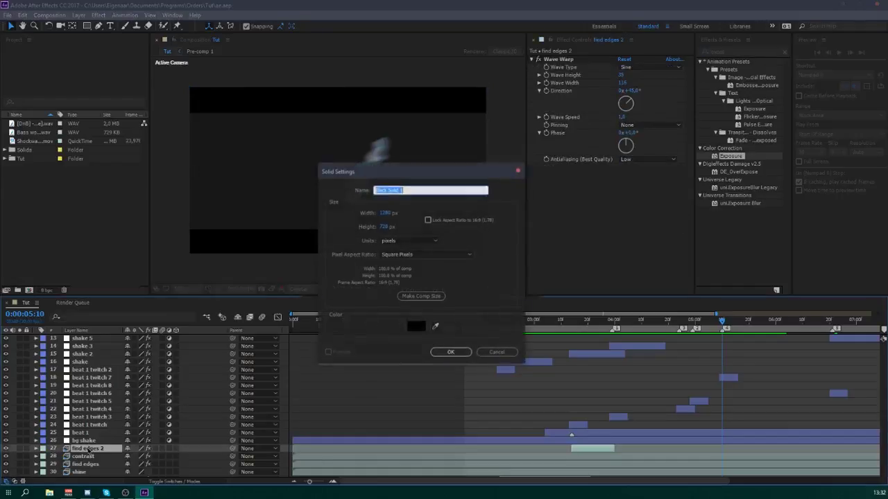
type("Flare")
key("Return")
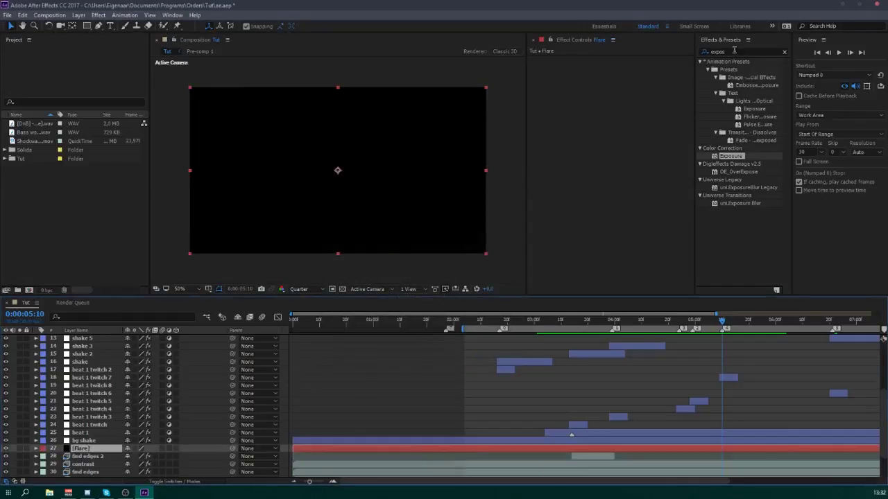
- Find the Optical Flares effect and apply it to the Flare layer
double_click(734, 50)
type("optic")
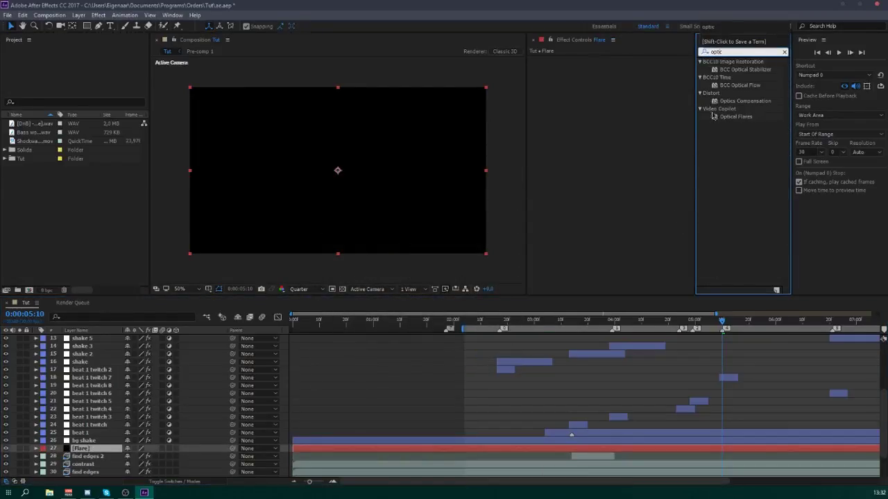
left_click_drag(712, 116, 624, 123)
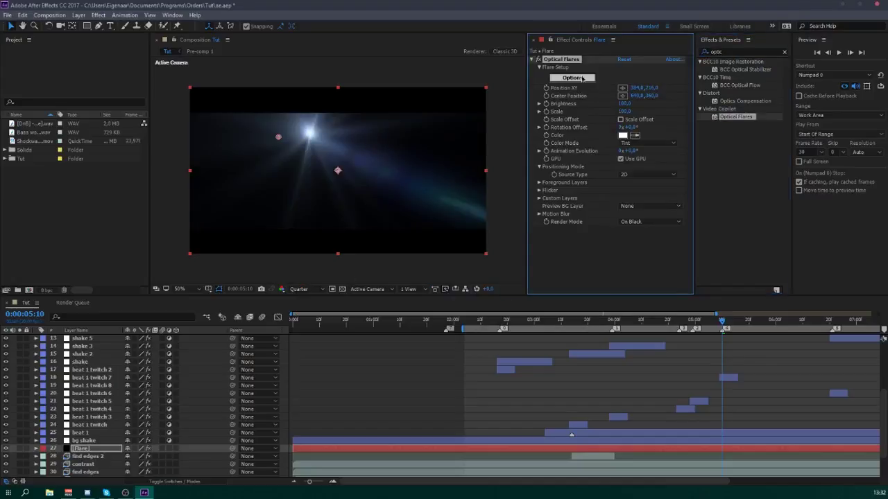
- Clear all default lens objects in the Optical Flares options and build the flare from one Glow and two Streaks
left_click(580, 78)
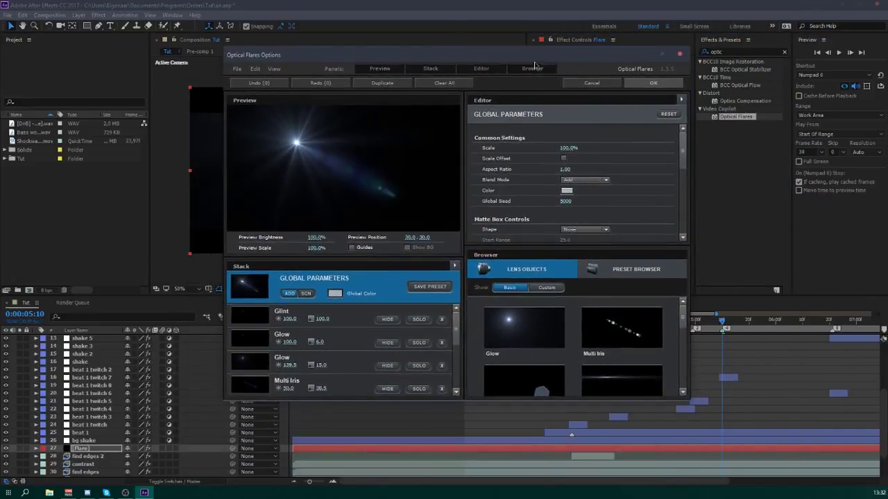
double_click(529, 56)
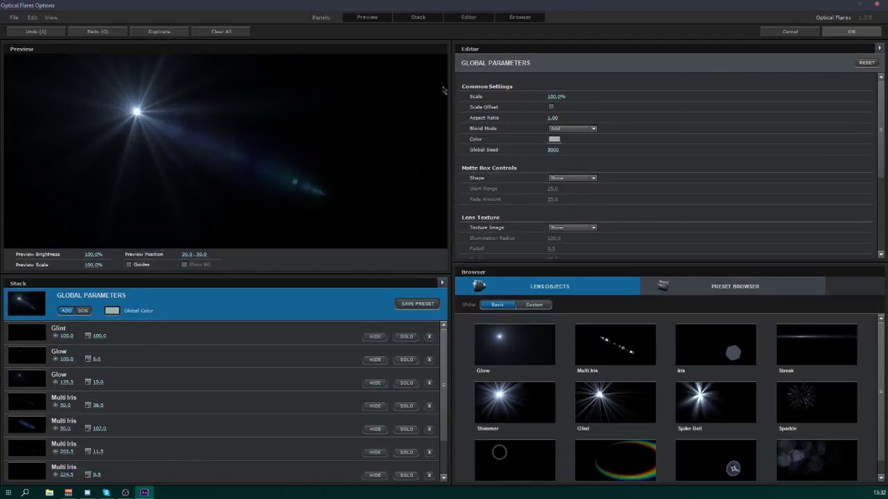
left_click(221, 31)
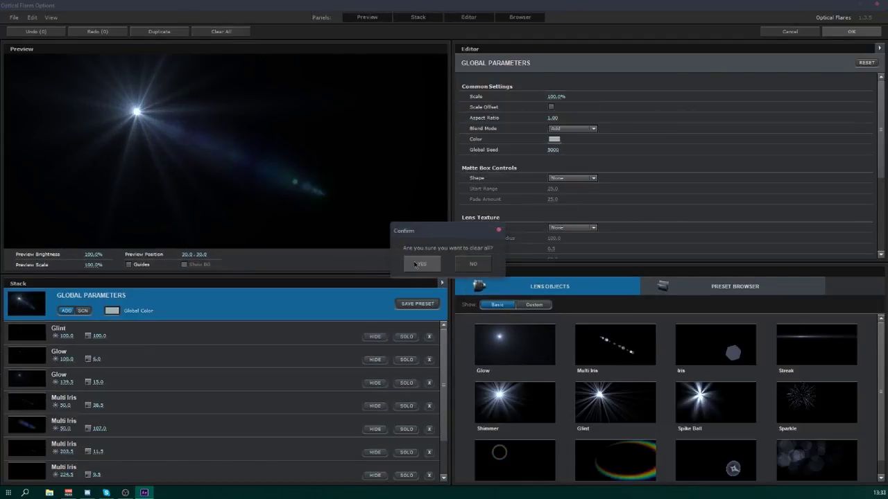
left_click(420, 262)
left_click(510, 355)
left_click(817, 345)
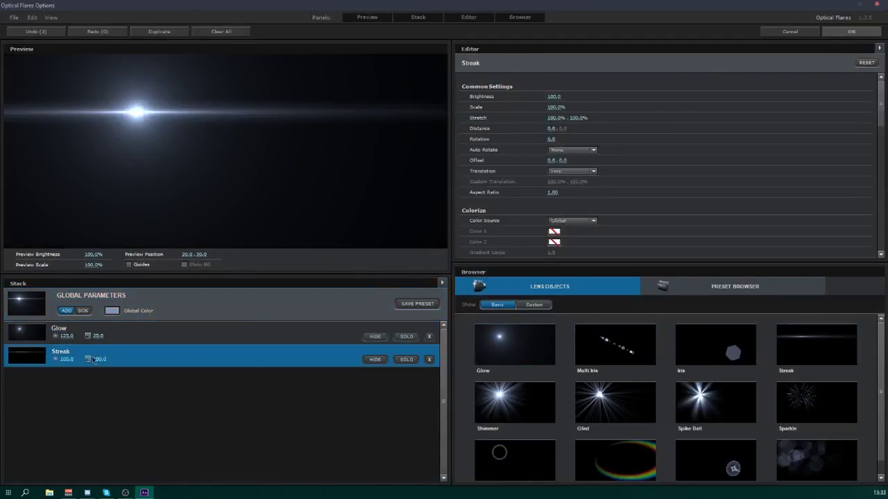
left_click(816, 344)
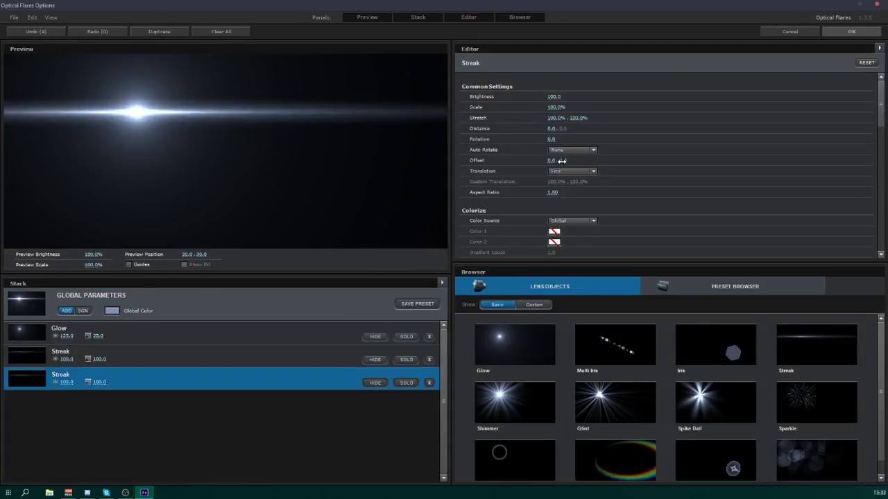
- Separate the two Streaks vertically, setting the upper-listed Streak's Offset to 0.0, -3.0, and accept the flare design
left_click_drag(561, 160, 561, 160)
left_click(222, 366)
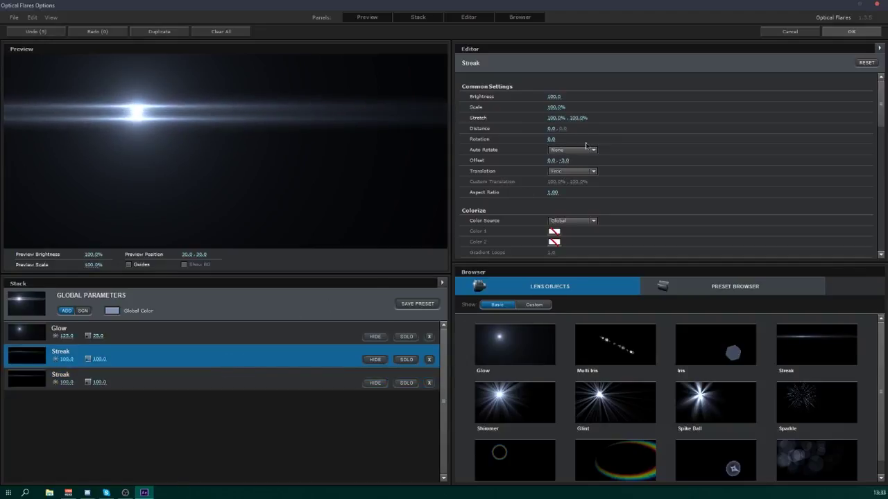
left_click(851, 31)
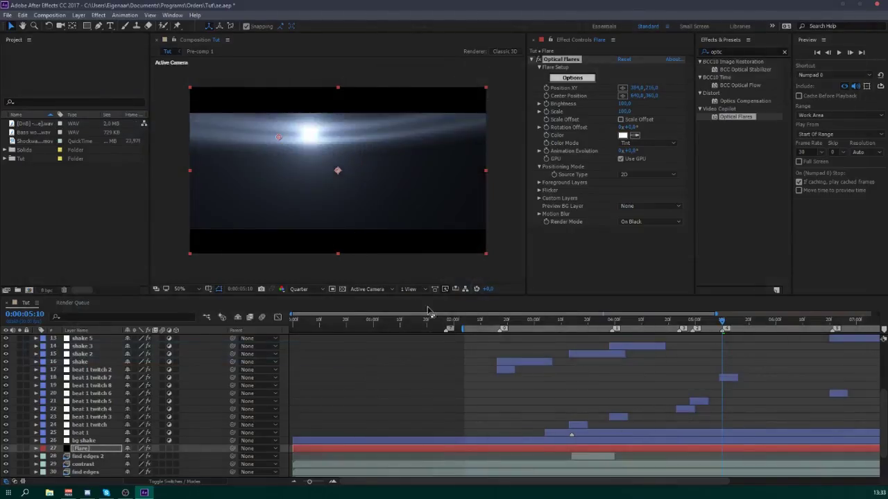
- Set the flare's Render Mode to On Transparent and trim the Flare layer to start at 0:00:05:10
left_click(635, 206)
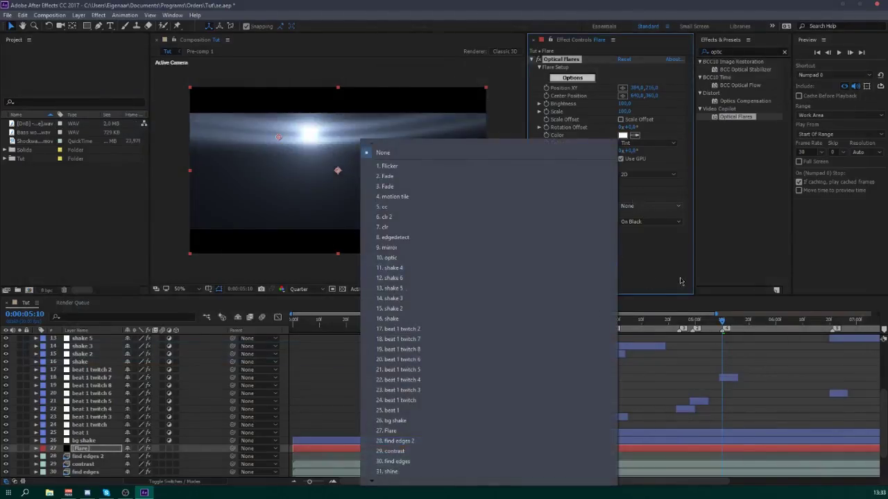
left_click(652, 249)
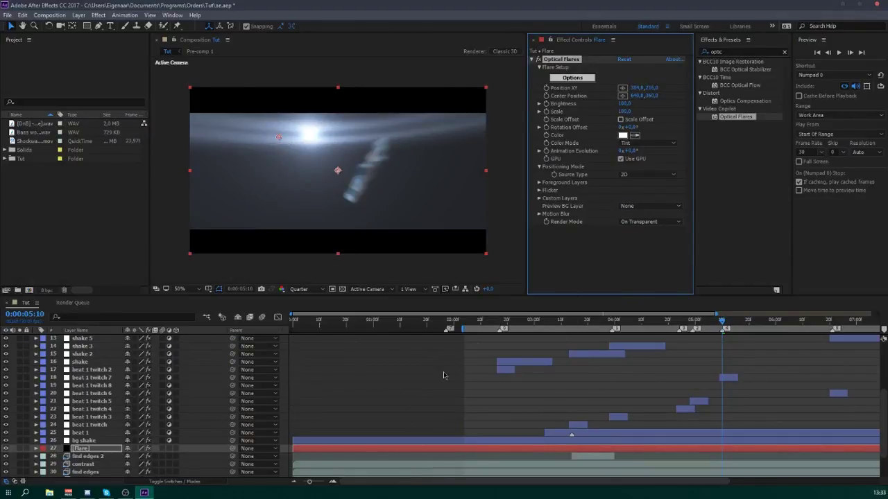
key("alt+bracketleft")
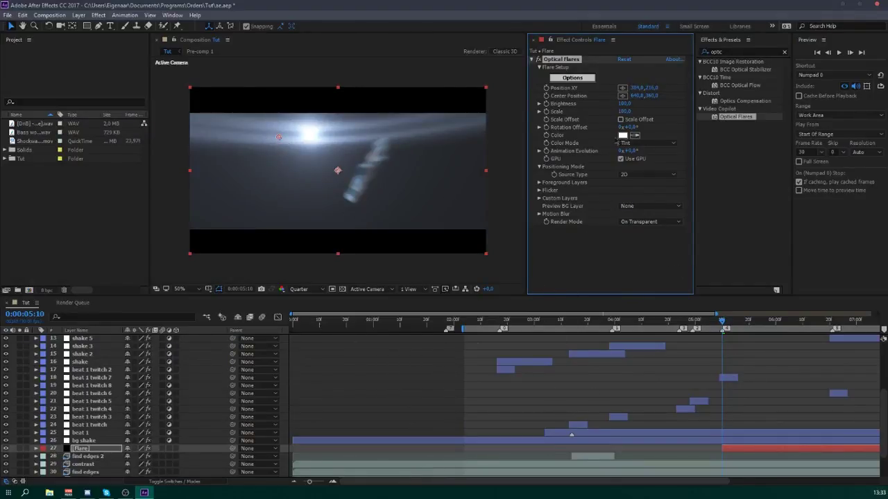
- Tint the optical flare light cyan
left_click(623, 135)
left_click_drag(541, 256, 552, 287)
left_click(451, 227)
left_click(616, 229)
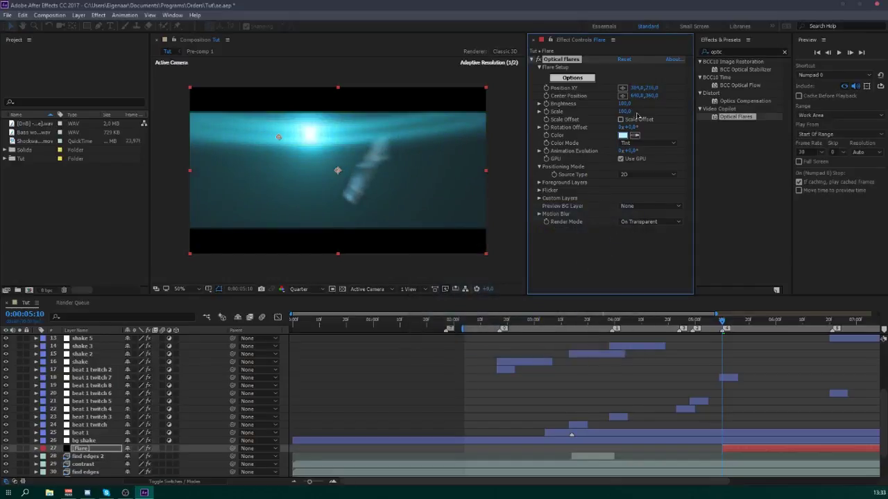
- Set the flare's Brightness to 90 with a starting keyframe at 0:00:05:10
scroll(95, 462, "down", 2)
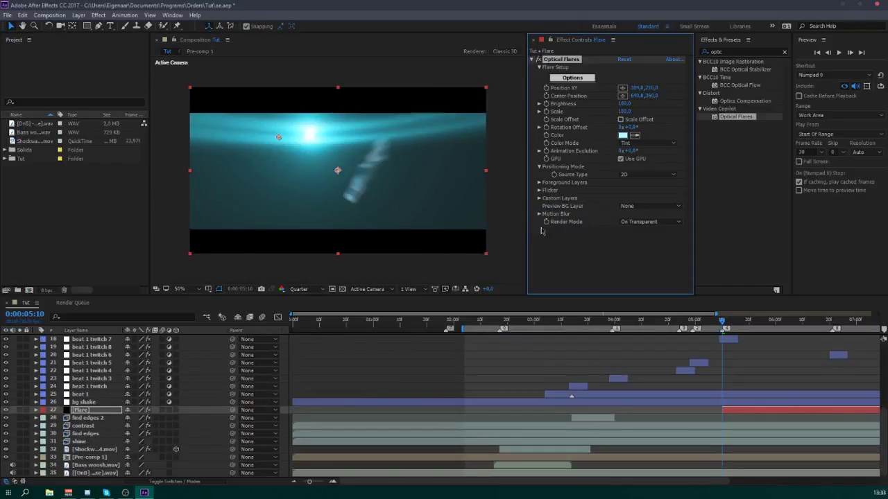
left_click(623, 111)
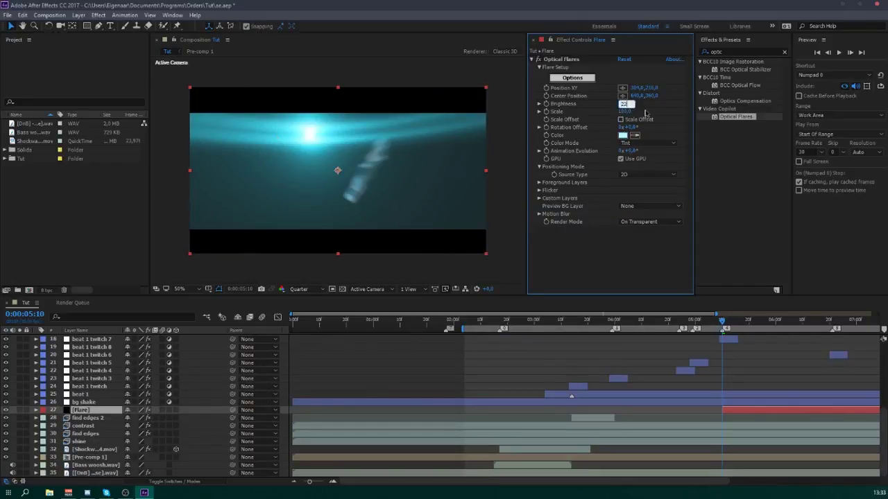
key("Return")
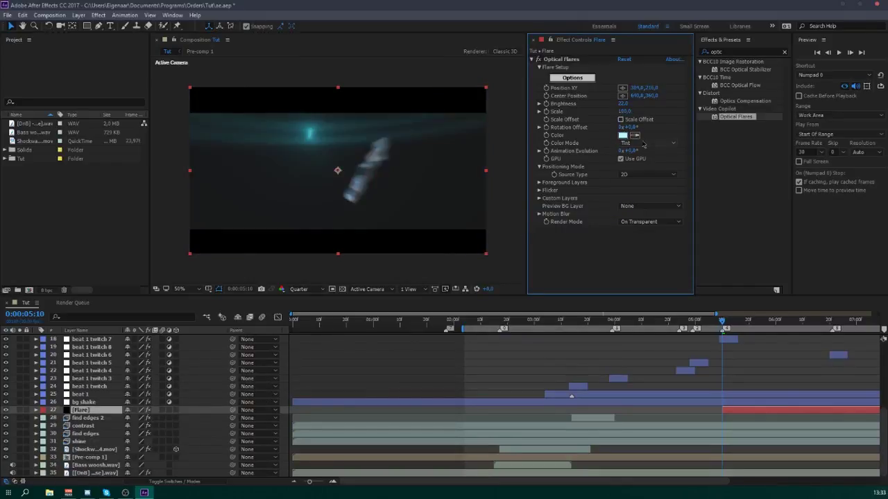
left_click(723, 325)
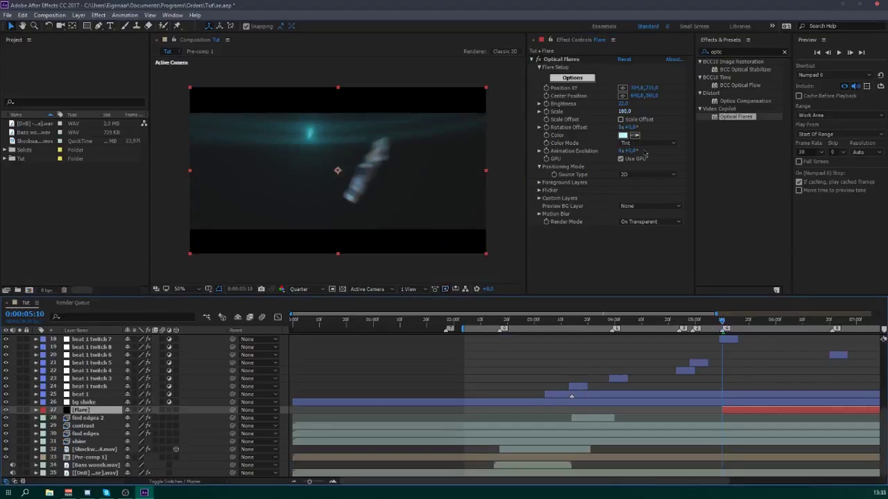
left_click(624, 104)
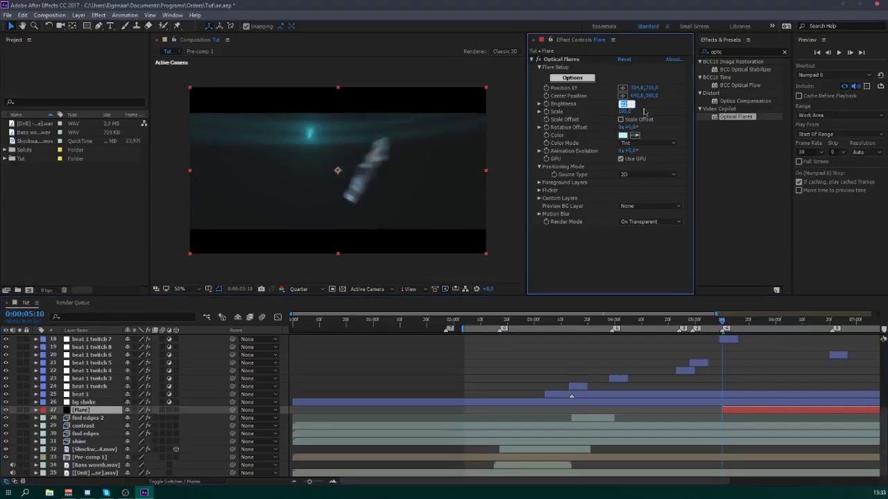
type("90")
key("Return")
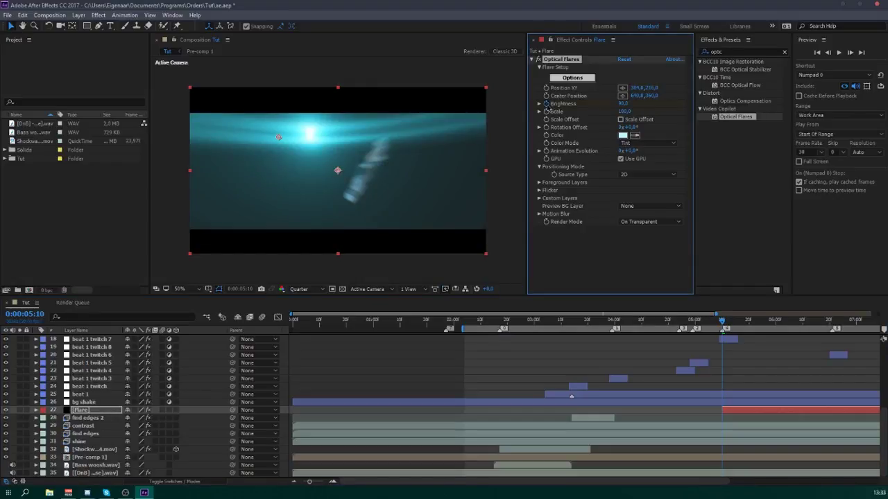
- Keyframe the flare's Brightness to 12 at 0:00:05:19 and reveal the Flare layer's keyframes
left_click_drag(722, 324, 746, 347)
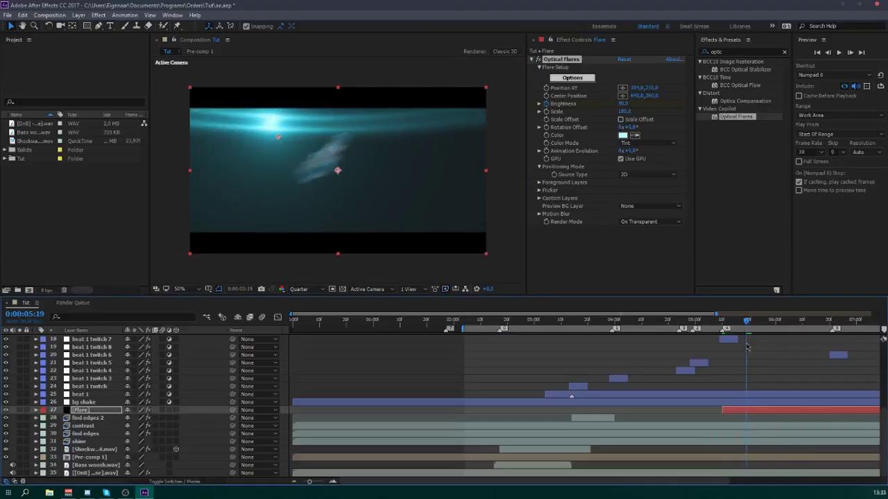
left_click(620, 103)
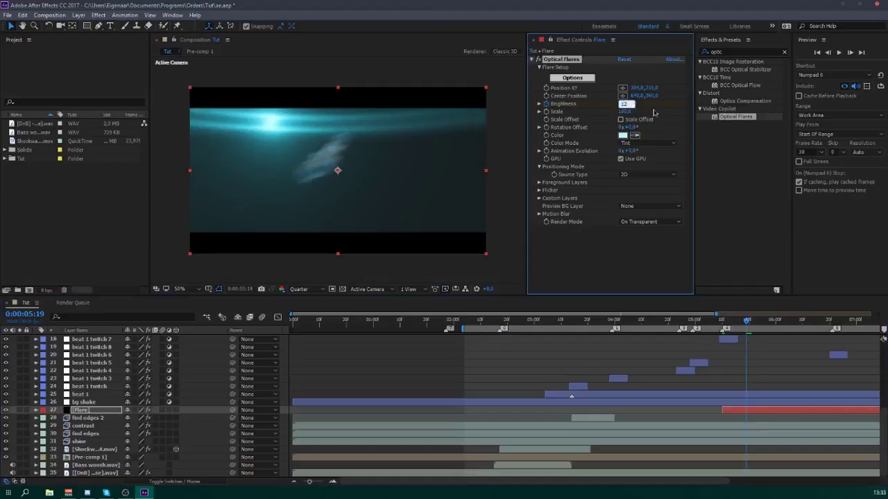
type("12")
key("Return")
key("u")
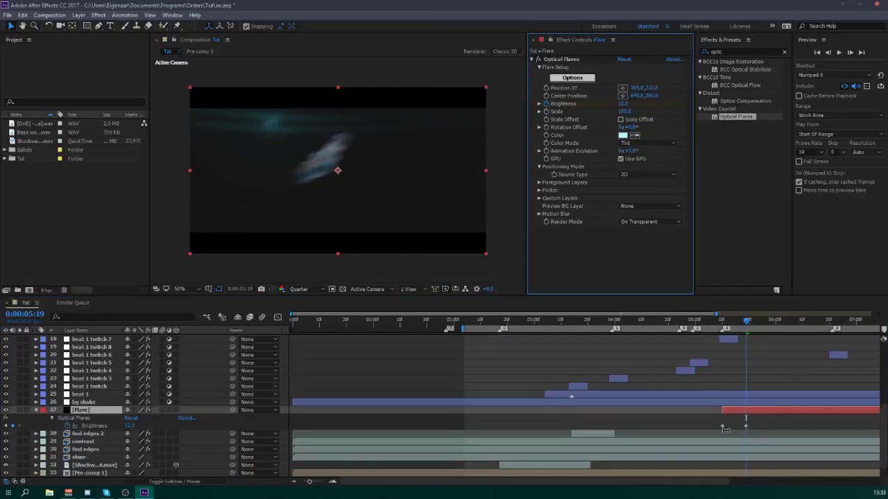
- Copy the 90 Brightness keyframe to 0:00:05:20 and repeat the dim-to-bright keyframe pair on the following beats
key("Page_Down")
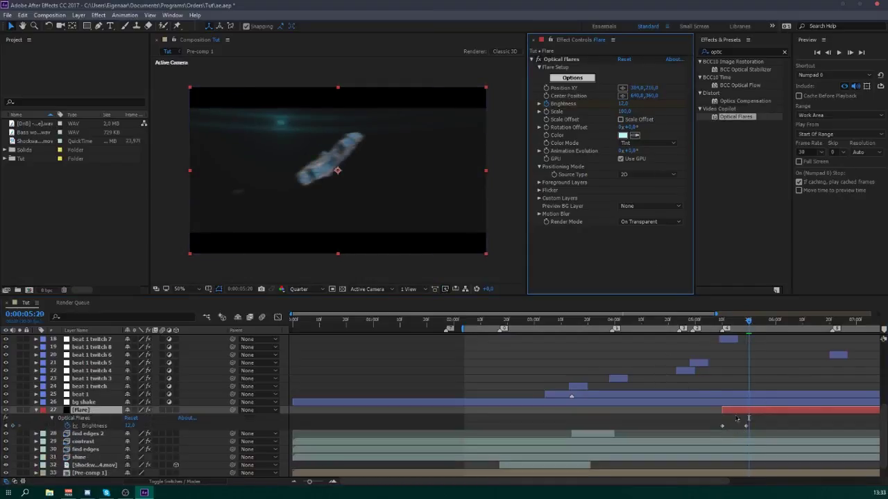
left_click(722, 426)
key("ctrl+c")
key("ctrl+v")
left_click_drag(756, 423, 740, 434)
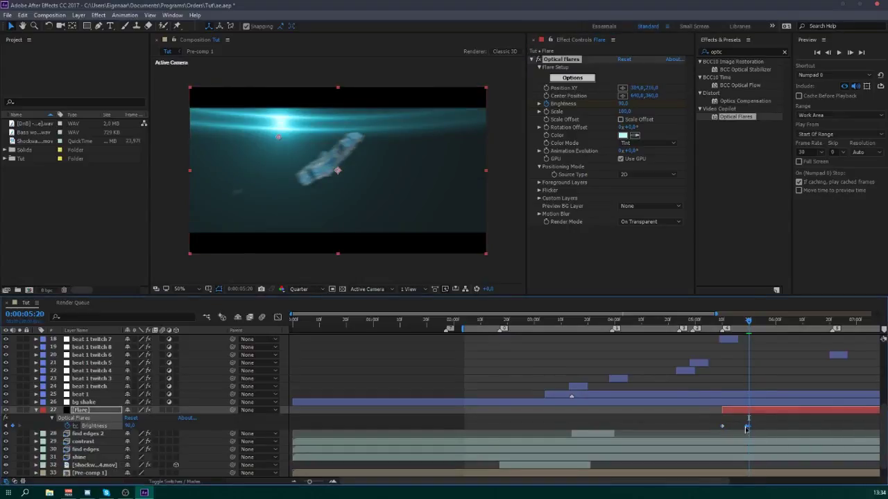
- Keyframe the flare's Brightness to 0 at 0:00:06:29 and end the Flare layer there
left_click_drag(750, 320, 853, 337)
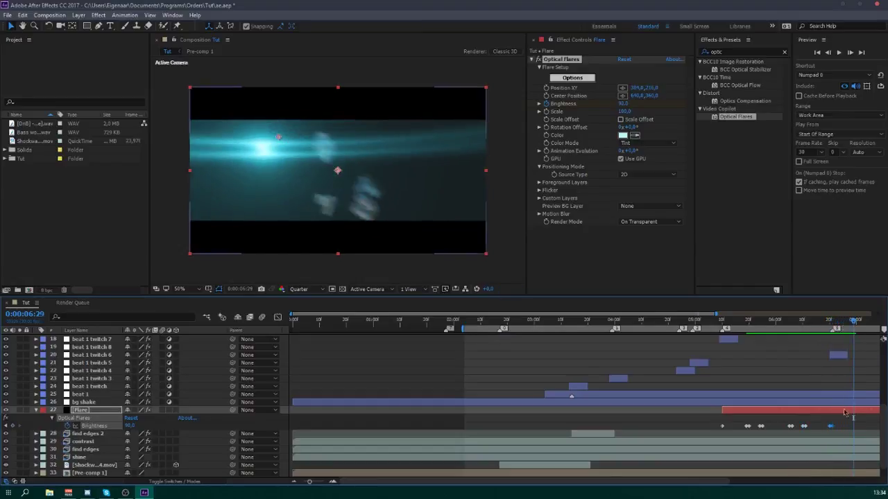
left_click(847, 424)
left_click(623, 103)
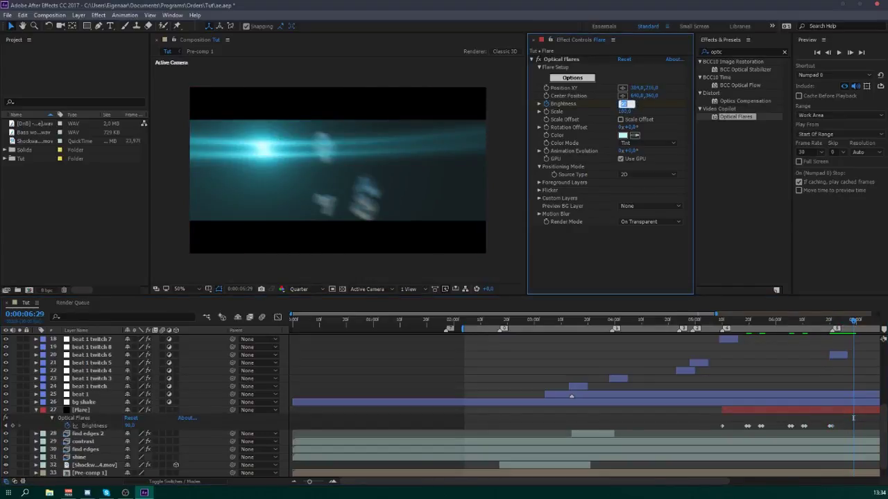
type("0")
key("Return")
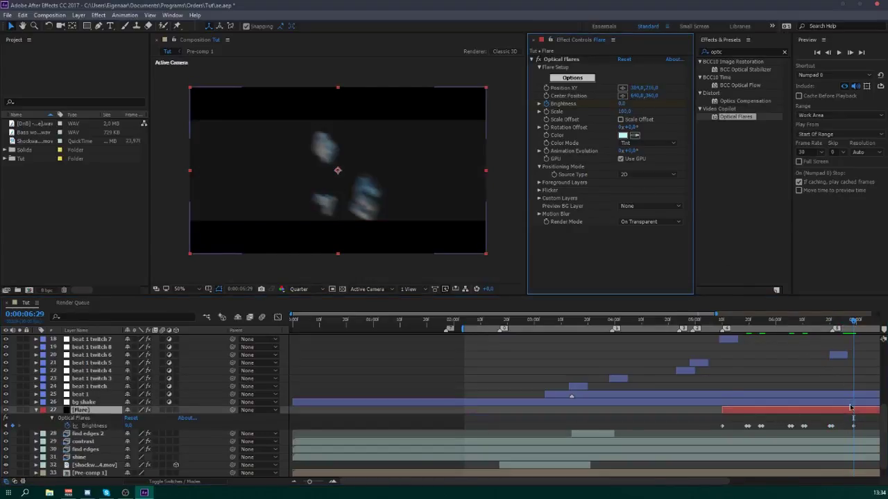
- Change the flare's positioning Source Type to 3D
left_click(649, 174)
left_click(634, 182)
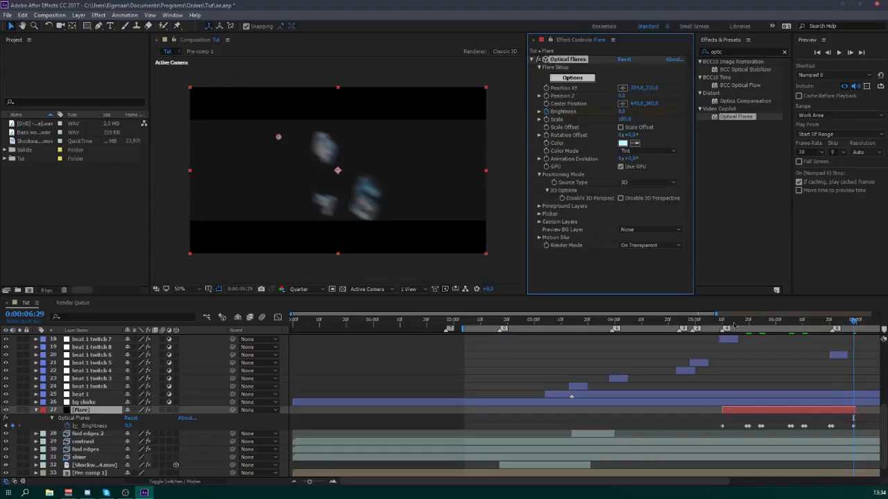
- Keyframe the flare's Position XY at about 1024, 208 and move that keyframe to the start of the Flare layer
left_click(776, 323)
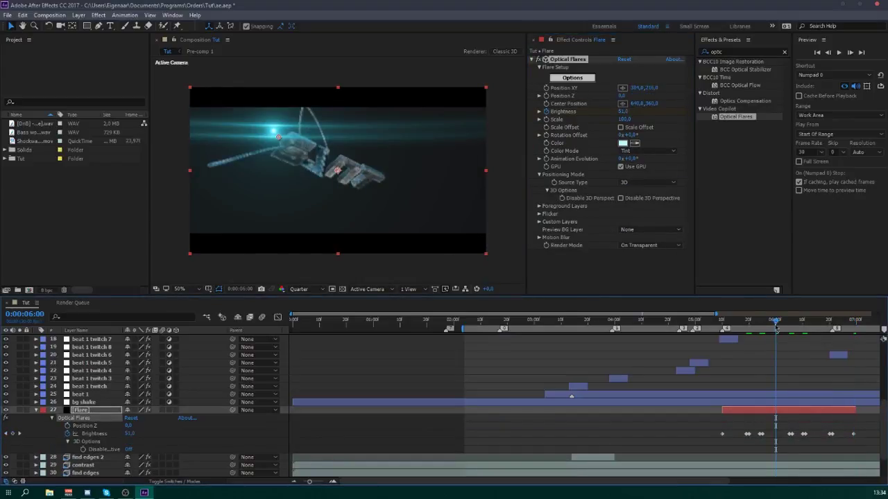
left_click(37, 411)
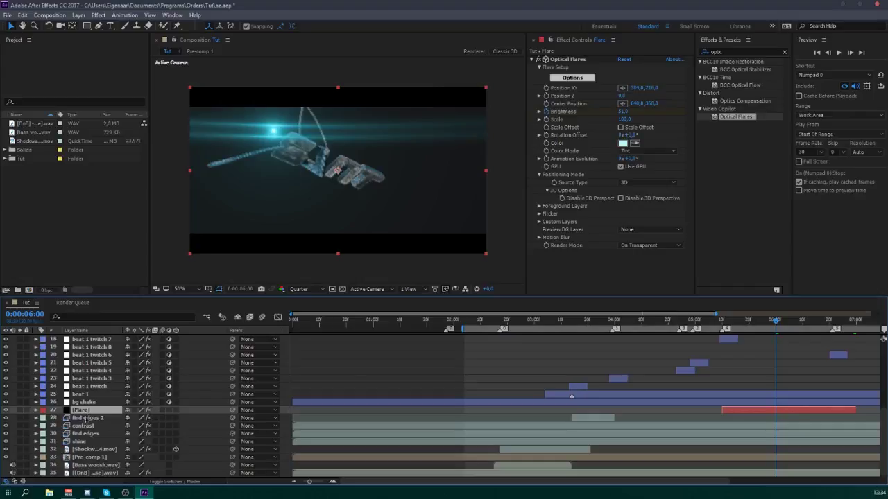
mouse_move(737, 321)
left_mouse_down()
mouse_move(773, 323)
mouse_move(746, 333)
left_mouse_up()
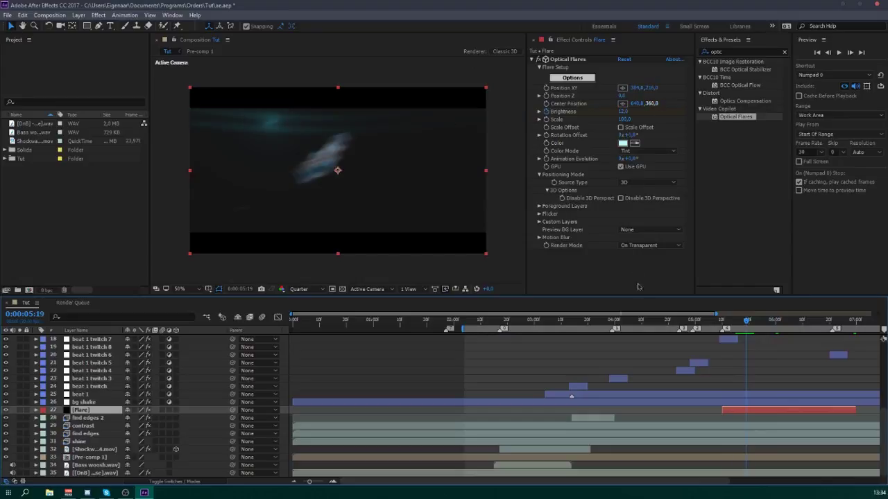
left_click(573, 60)
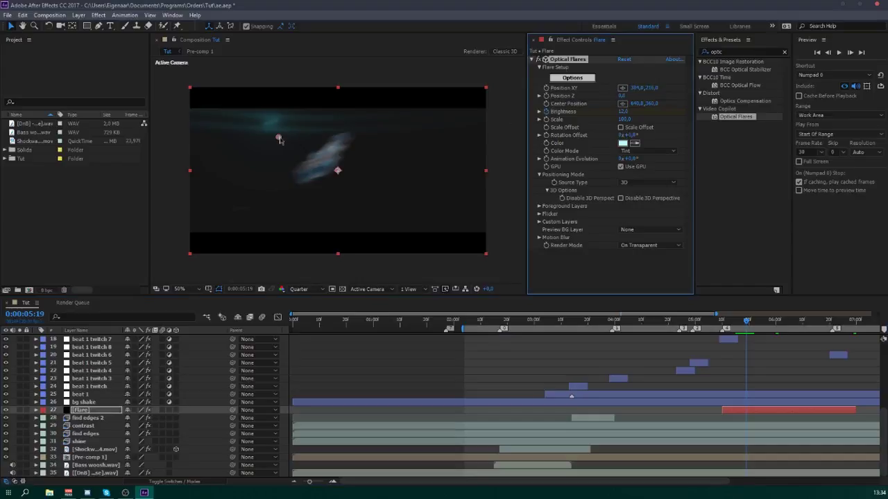
left_click_drag(278, 139, 429, 139)
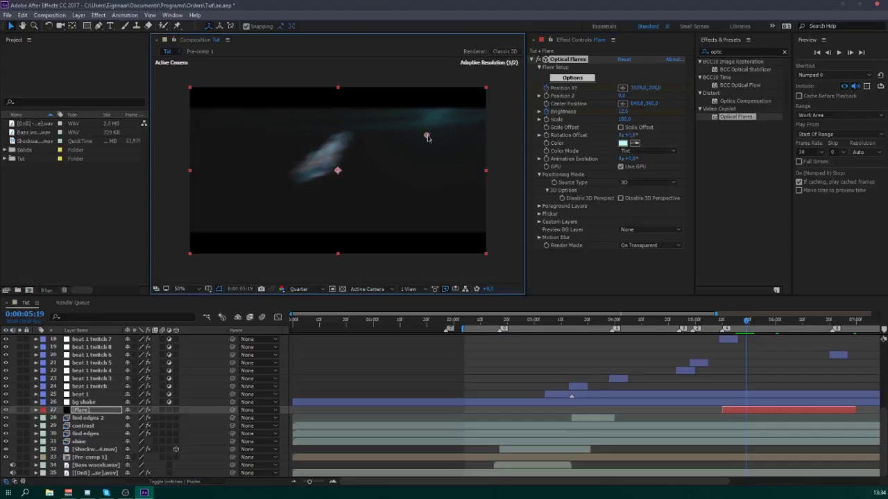
key("u")
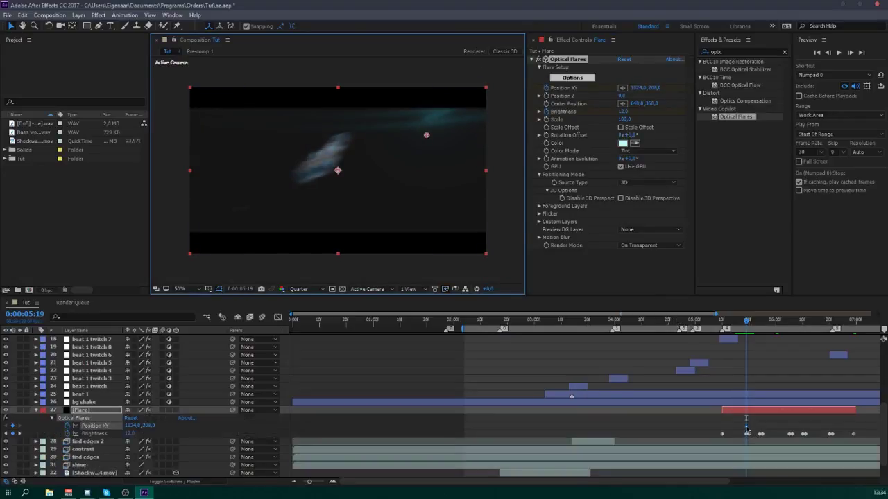
left_click(747, 430)
- Add a Position XY keyframe of about 898, 476 for the flare and place it at 0:00:06:00
left_click_drag(749, 325, 803, 323)
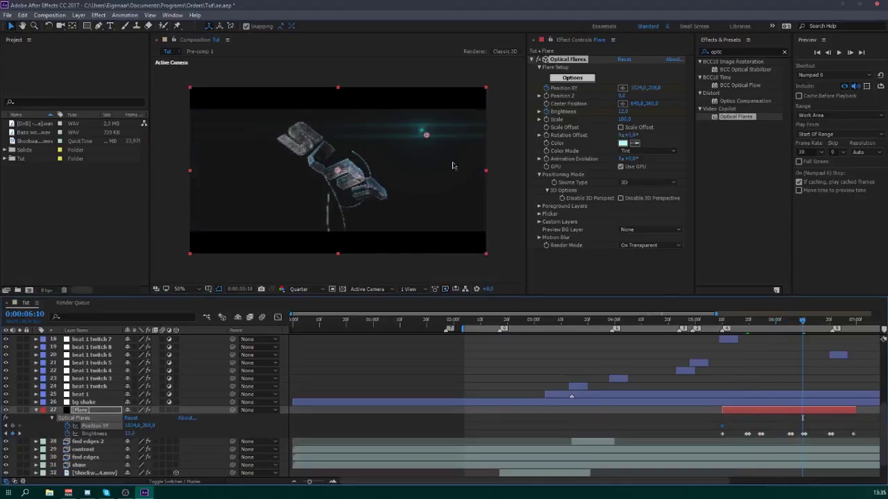
left_click_drag(429, 139, 400, 201)
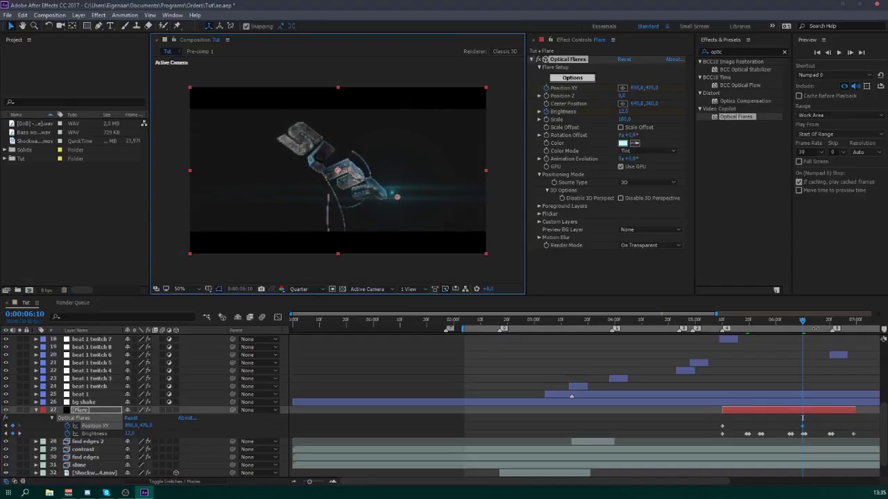
left_click_drag(836, 325, 843, 324)
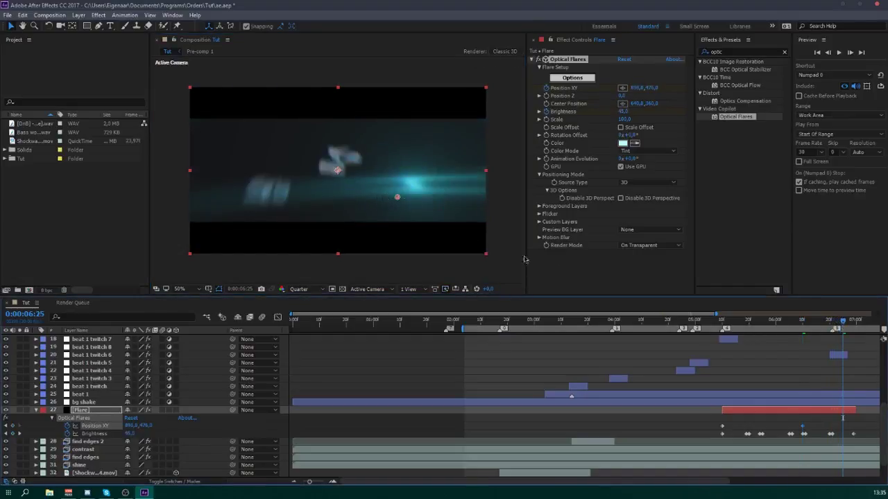
left_click(831, 322)
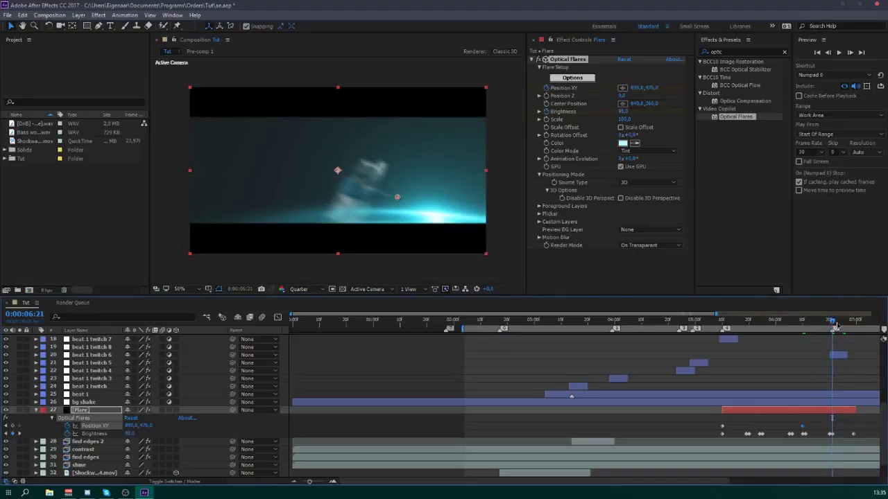
left_click(827, 322)
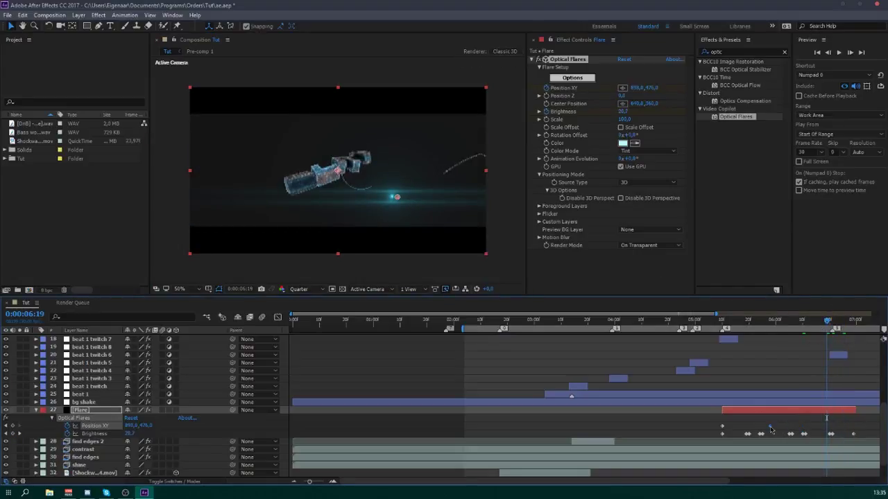
left_click_drag(770, 430, 776, 429)
- Keyframe the flare's Position XY to about 236, 496 at 0:00:06:19 and about 146, 214 at 0:00:06:22
left_click_drag(396, 201, 242, 201)
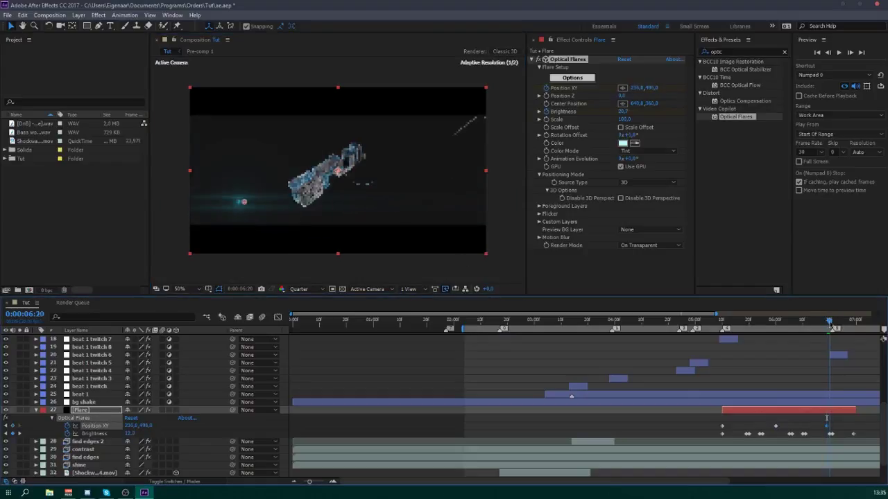
left_click_drag(828, 323, 833, 323)
left_click_drag(243, 204, 223, 136)
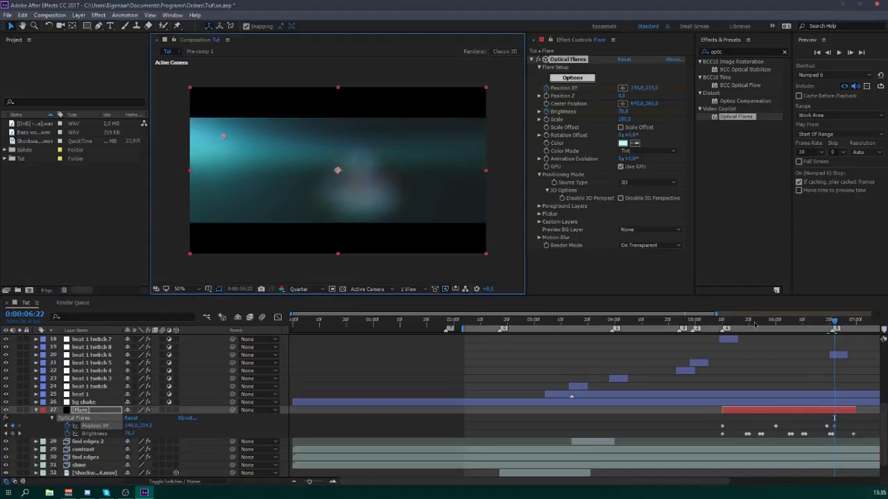
- Apply Easy Ease to all the flare's Position XY keyframes and preview with the work area starting at 0:00:05:03
left_click_drag(714, 421, 848, 429)
key("F9")
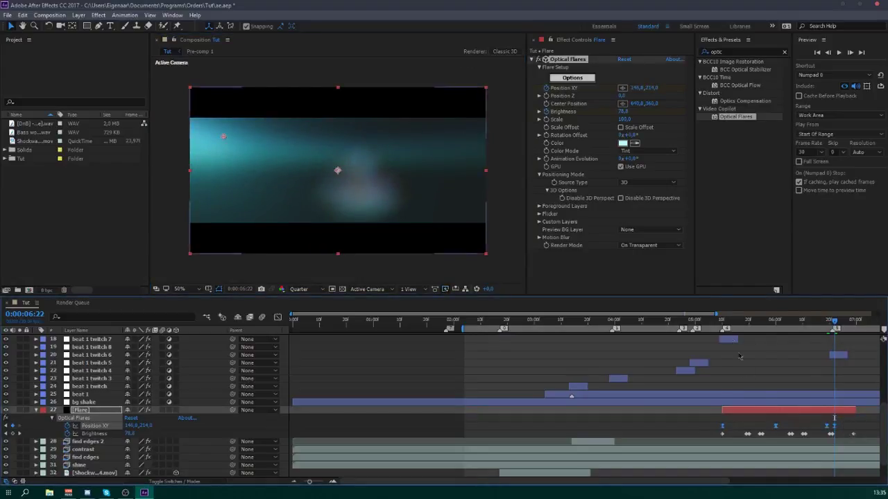
left_click_drag(715, 314, 701, 322)
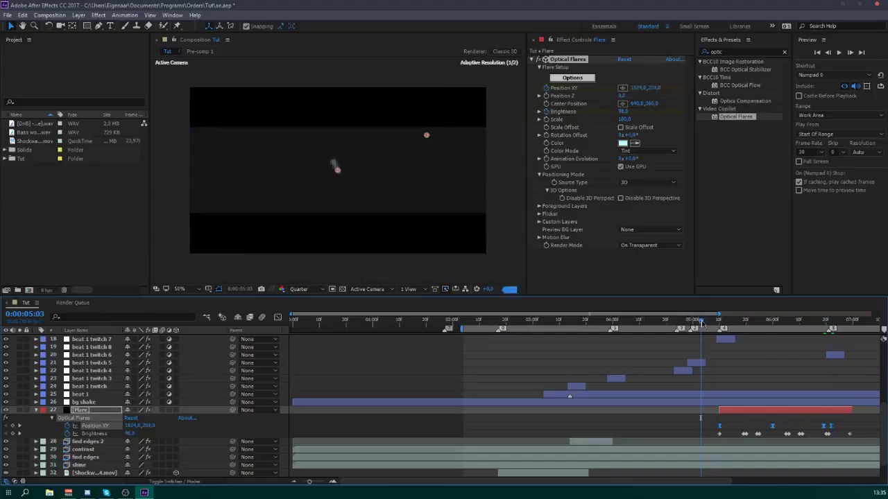
key("b")
key("space")
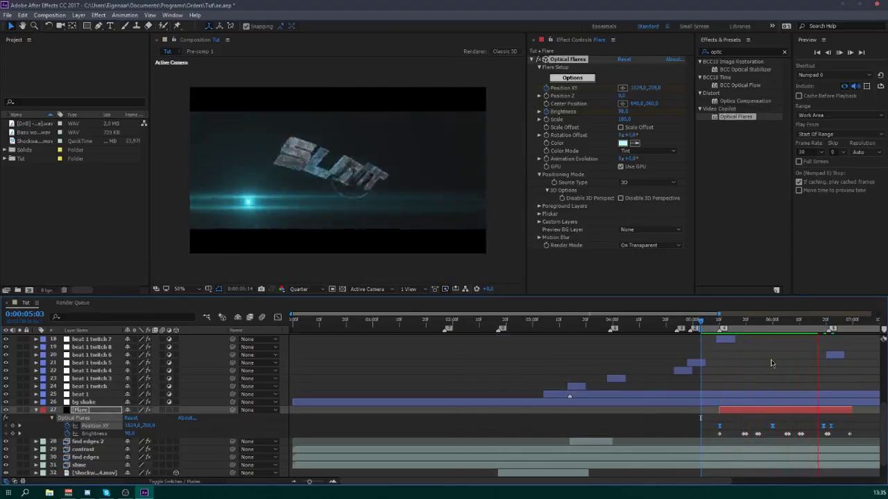
key("space")
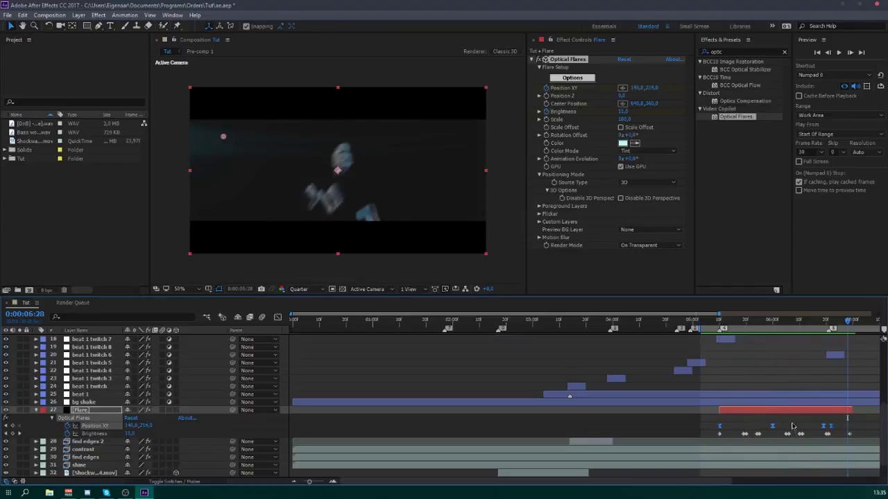
key("space")
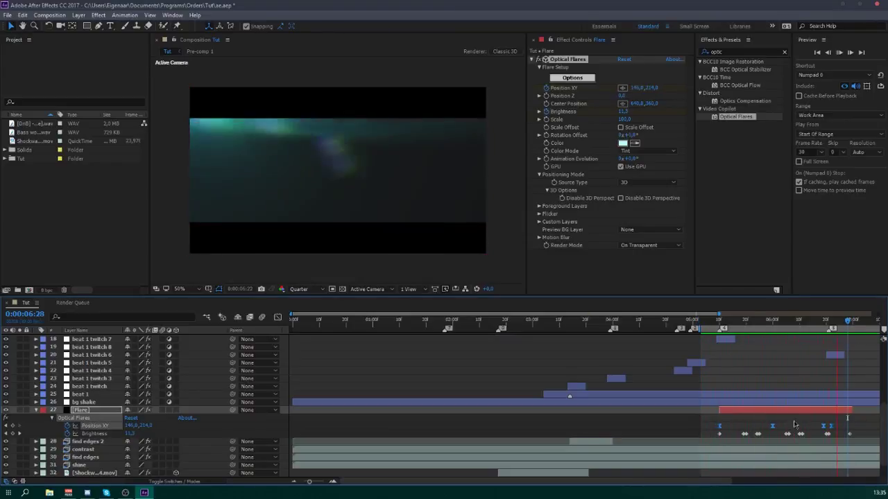
key("space")
- Move the flare's second Position XY keyframe to about 0:00:06:08 and delete the one at 0:00:06:19
left_click(782, 348)
left_click(765, 325)
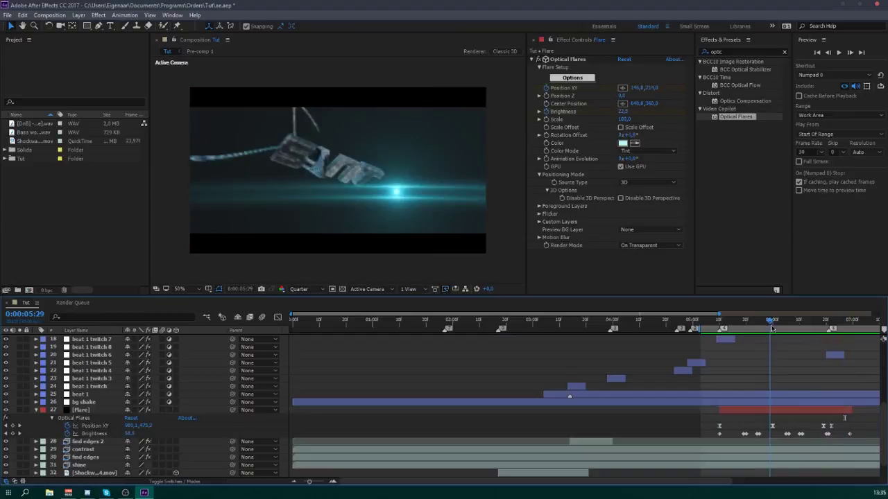
left_click(748, 323)
left_click_drag(737, 332, 780, 341)
left_click_drag(772, 426, 830, 428)
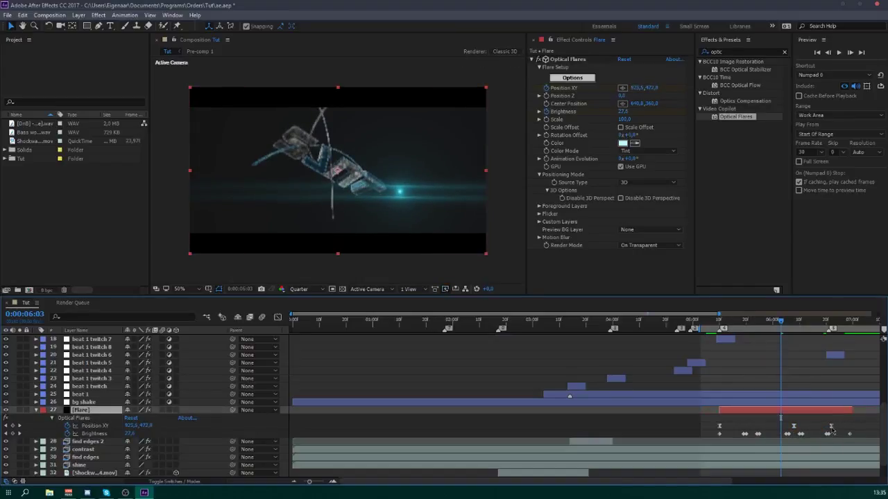
- Keyframe the flare's Position XY at 0:00:06:15, moving it below the text to about 826, 577
left_click_drag(780, 323, 818, 340)
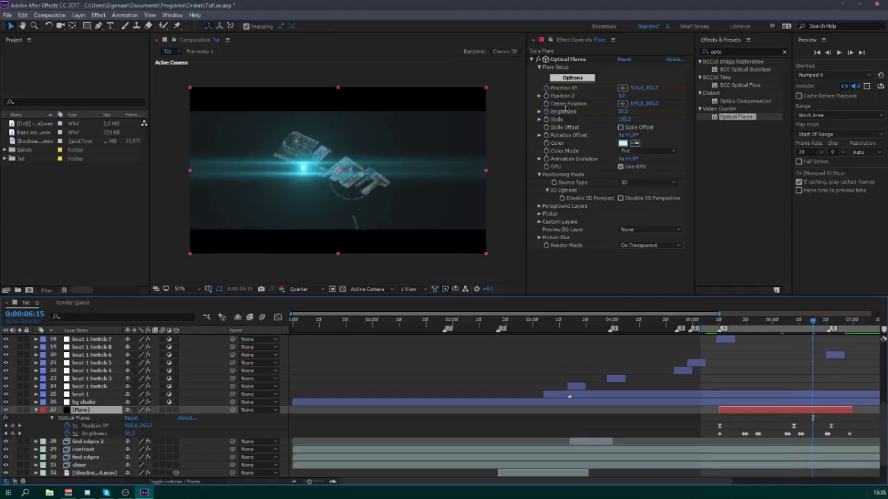
left_click(552, 58)
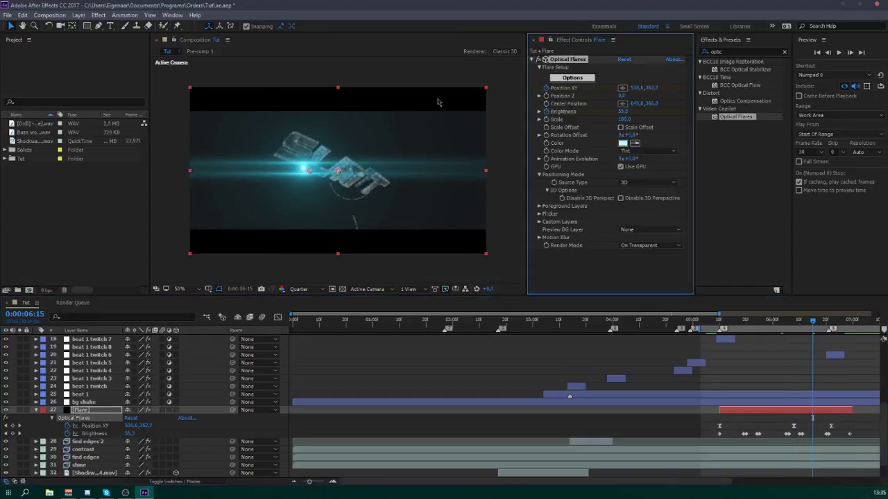
left_click_drag(308, 174, 378, 221)
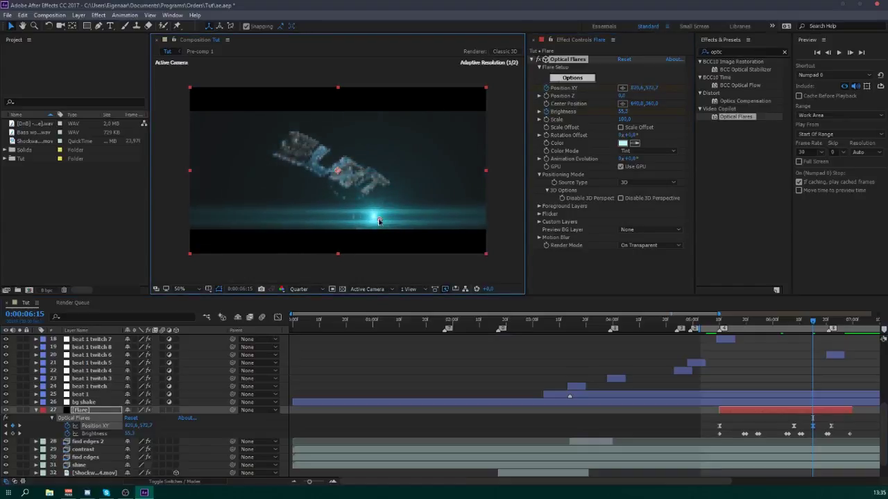
- Move the second Position XY keyframe to 0:00:05:28 and convert all the Position XY keyframes to Auto Bezier
left_click_drag(775, 322, 810, 334)
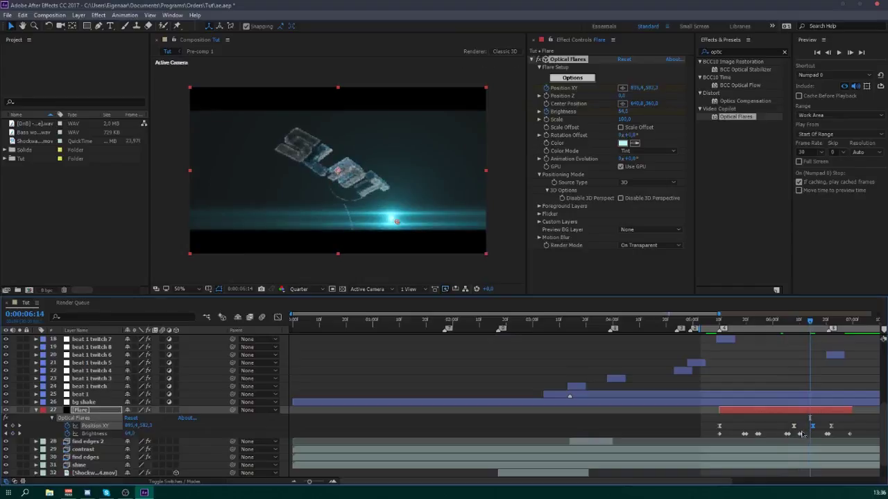
left_click_drag(793, 426, 768, 426)
left_click_drag(707, 418, 832, 431)
left_click(780, 338)
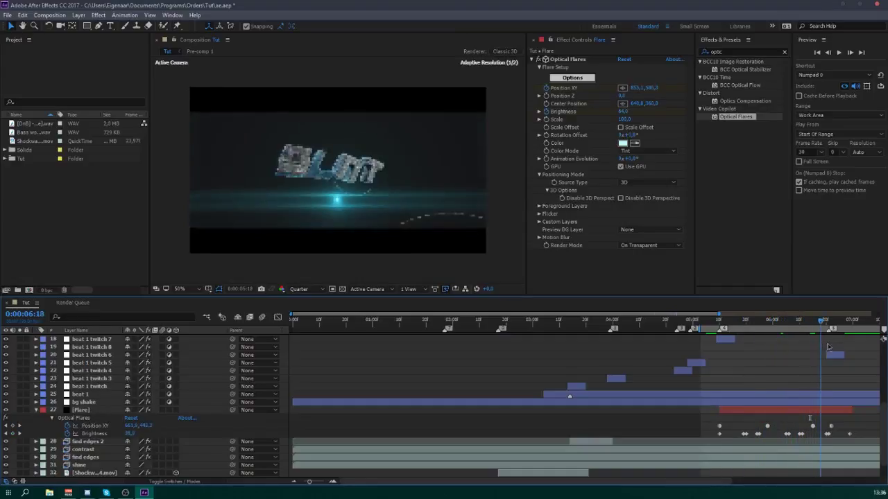
key("space")
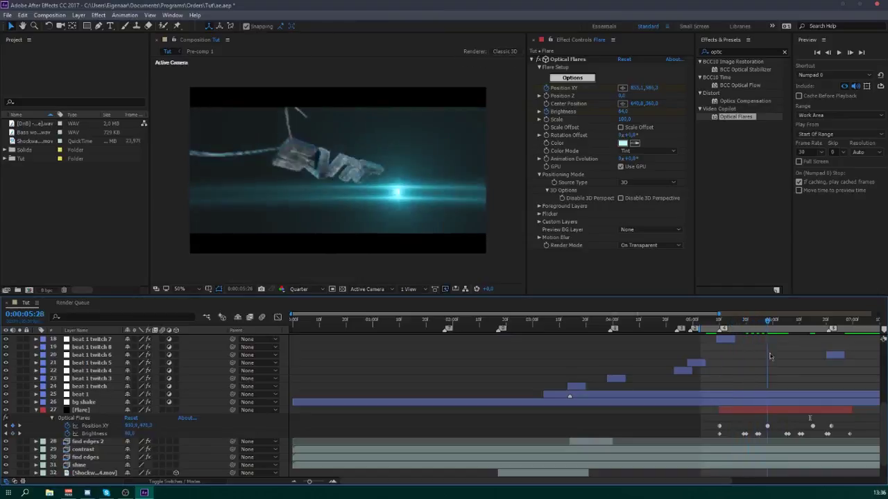
- Delete the Position XY keyframe at 0:00:05:28 and preview the flare's motion
left_click(766, 415)
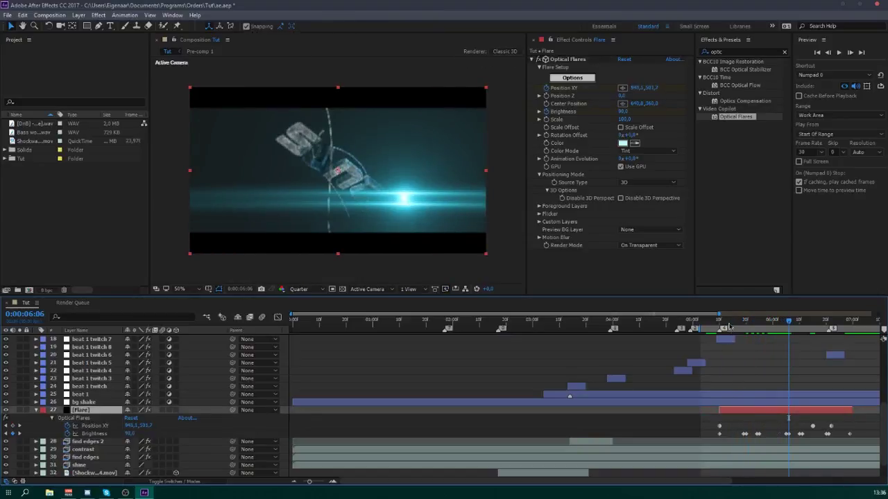
left_click_drag(729, 323, 865, 355)
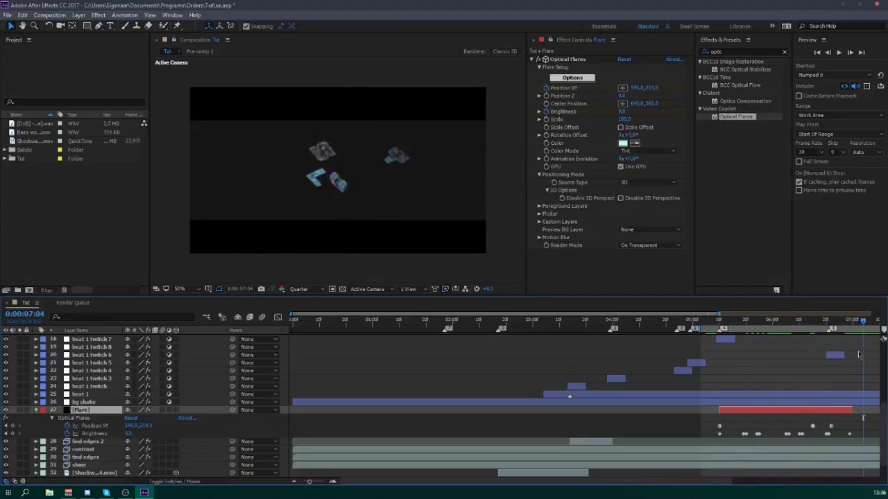
key("space")
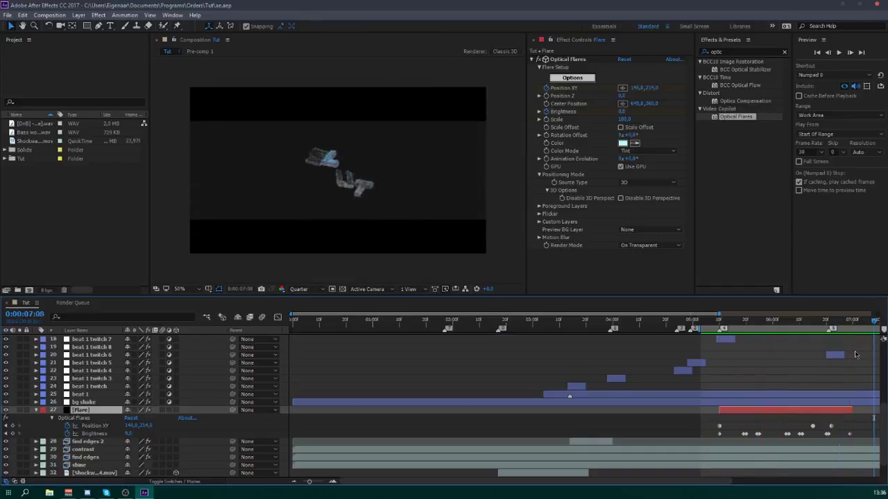
key("space")
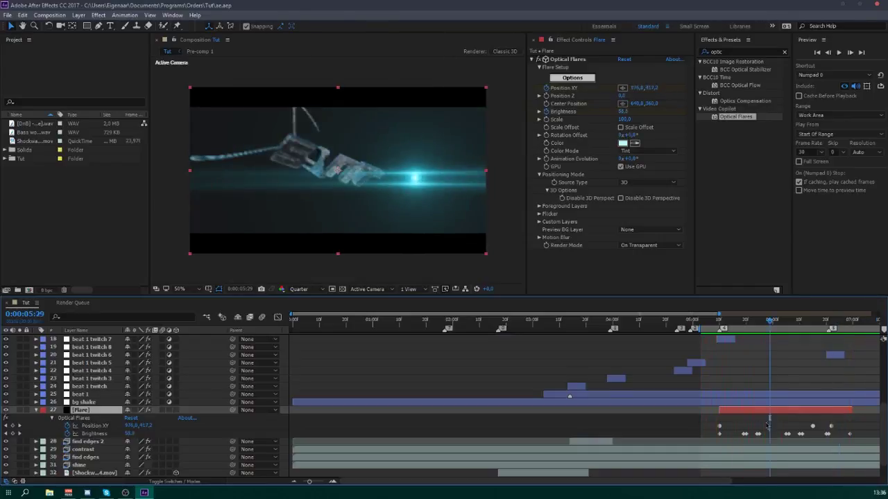
- Copy the flare's final 0 Brightness keyframe to 0:00:05:29, 0:00:06:15 and 0:00:05:15, and save the project
left_click(848, 435)
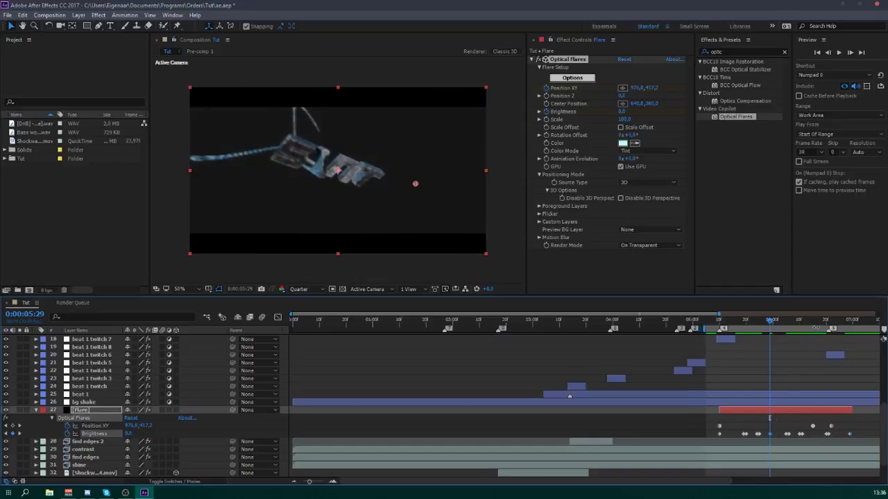
left_click_drag(808, 322, 813, 321)
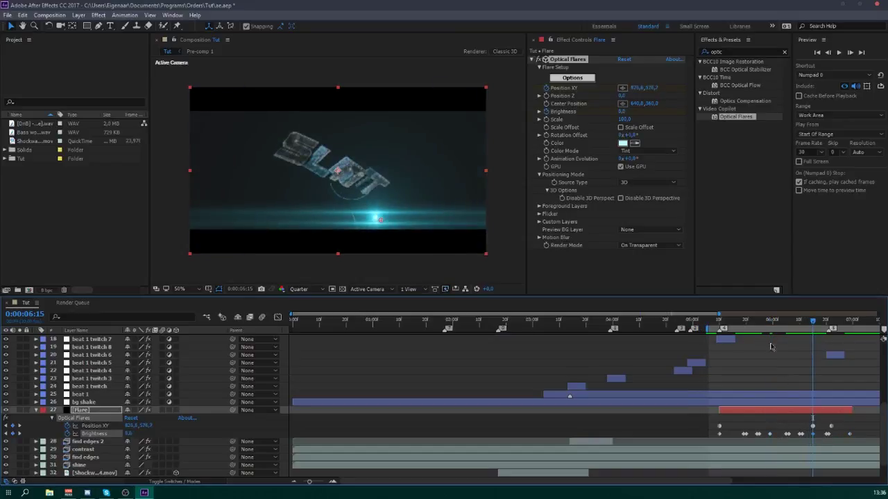
left_click(733, 323)
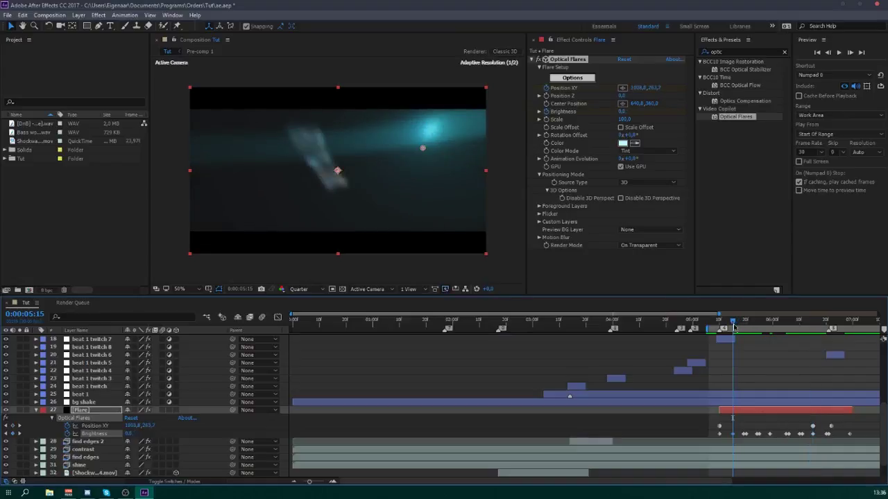
key("space")
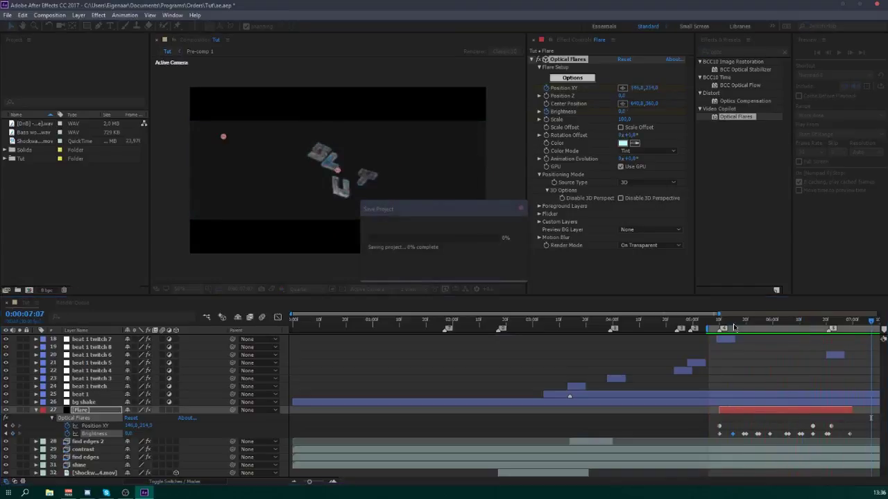
left_click_drag(309, 481, 303, 482)
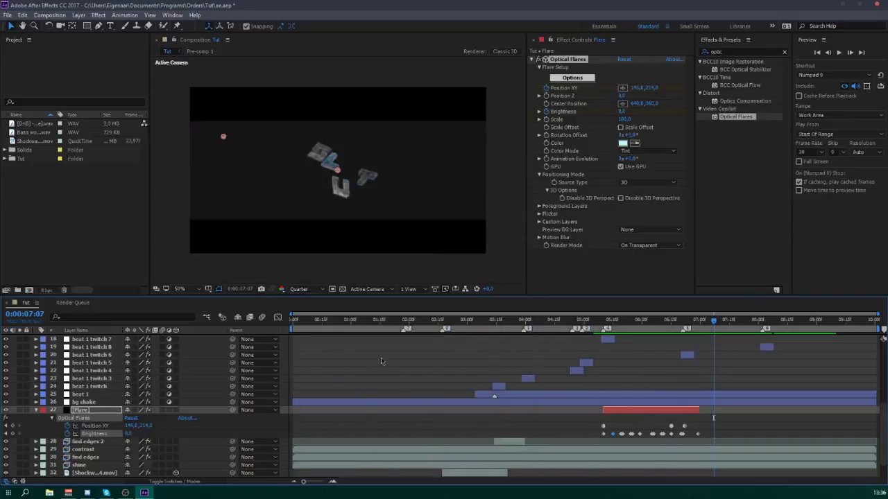
- Add a new adjustment layer directly above the bg shake layer and name it transform
left_click(36, 410)
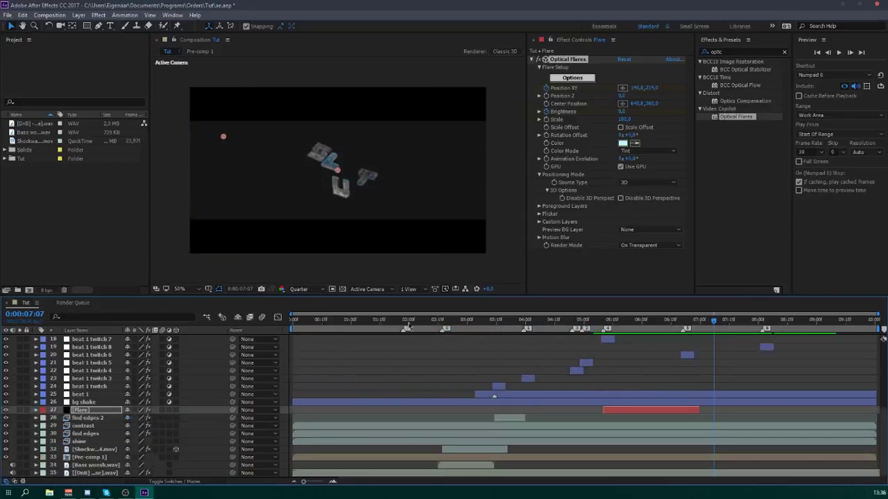
left_click_drag(408, 326, 277, 337)
left_click_drag(369, 343, 472, 350)
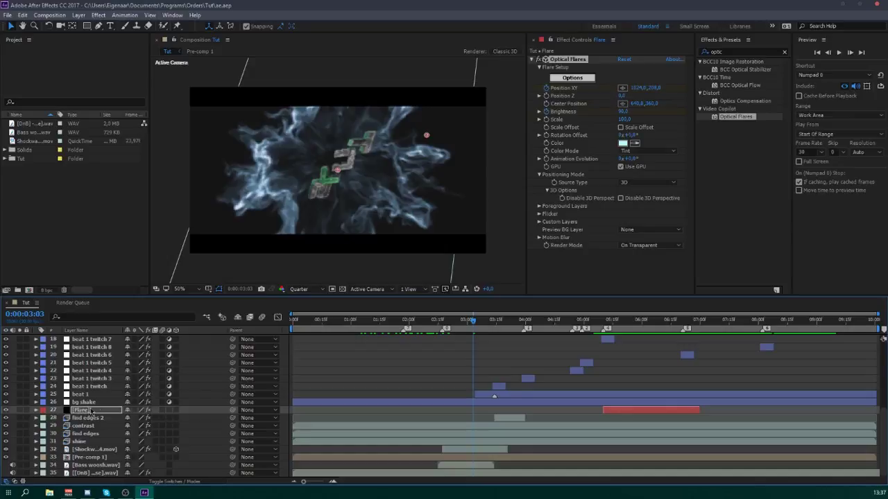
scroll(92, 412, "up", 2)
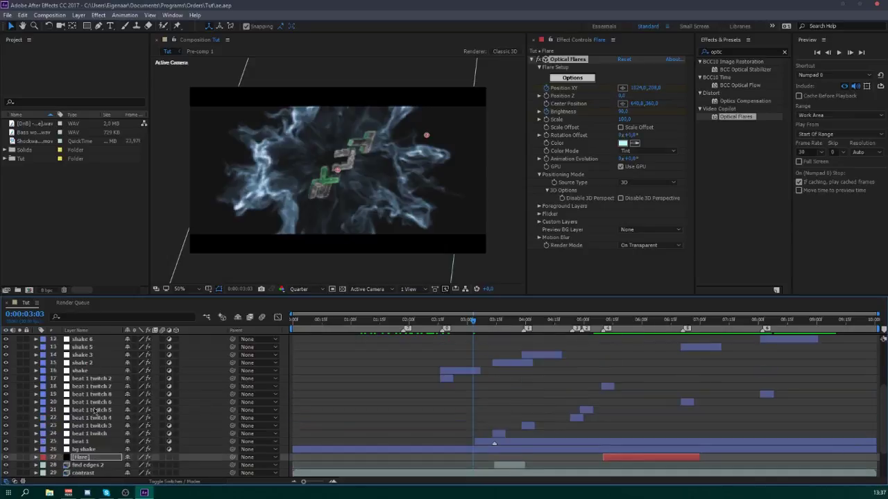
scroll(95, 410, "up", 2)
scroll(95, 410, "down", 3)
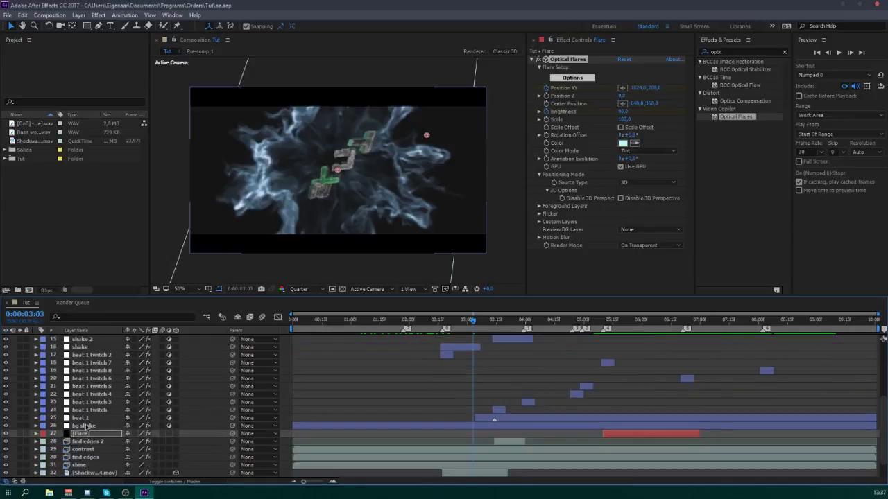
left_click(101, 426)
key("ctrl+alt+y")
key("Return")
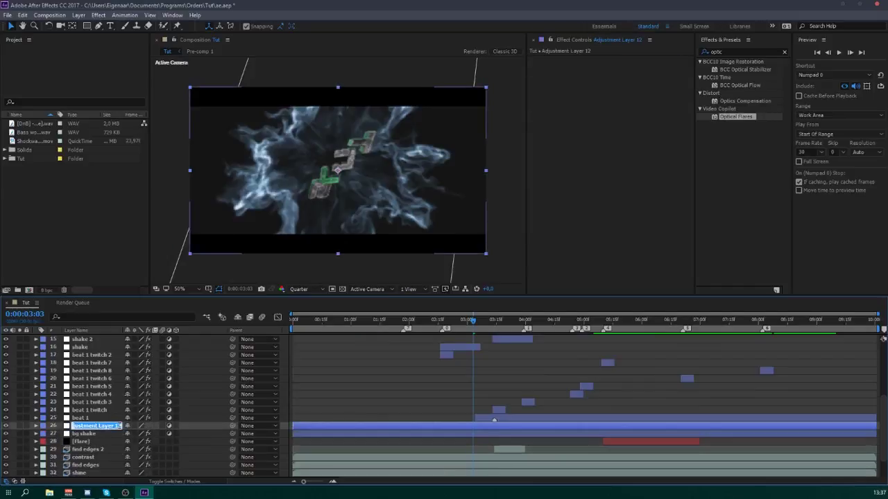
type("transfor")
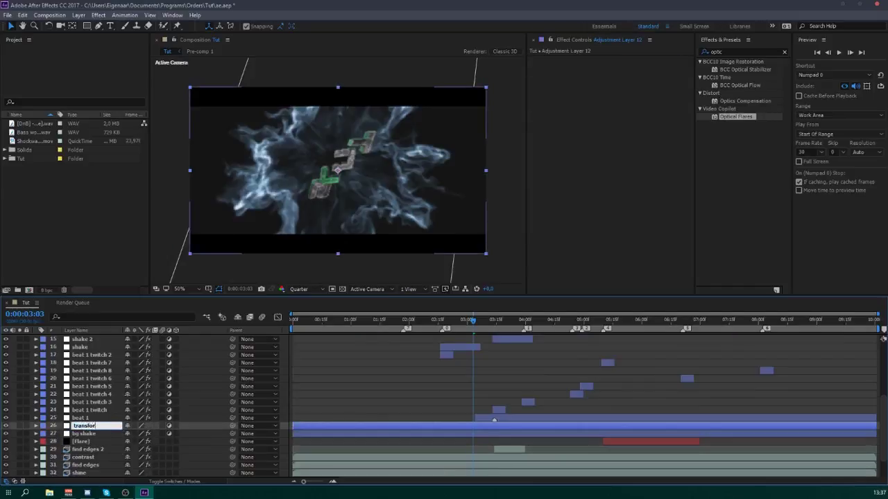
type("m")
key("Return")
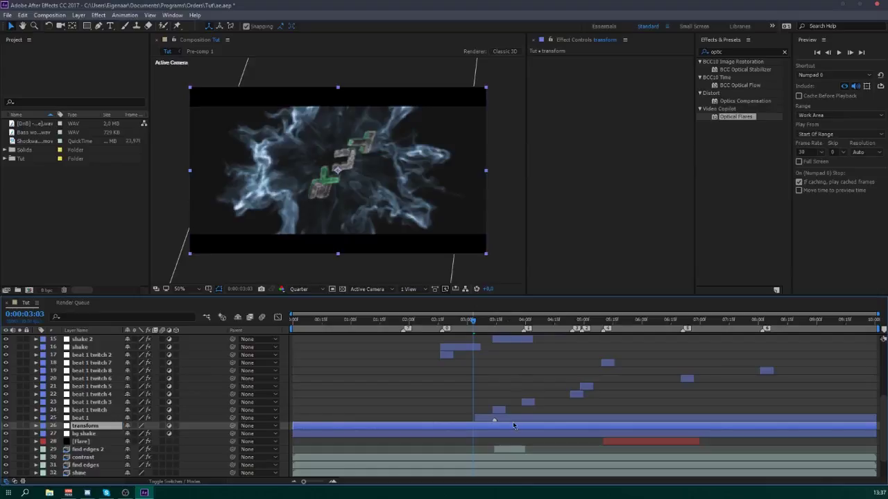
- Trim the end of the beat 1 layer to 0:00:03:19 and save the project
left_click(513, 419)
key("u")
left_click(503, 322)
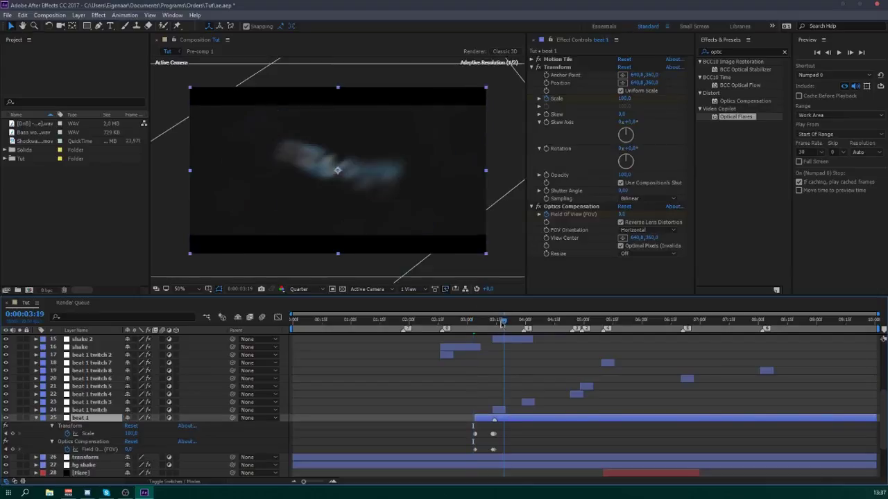
key("alt+]")
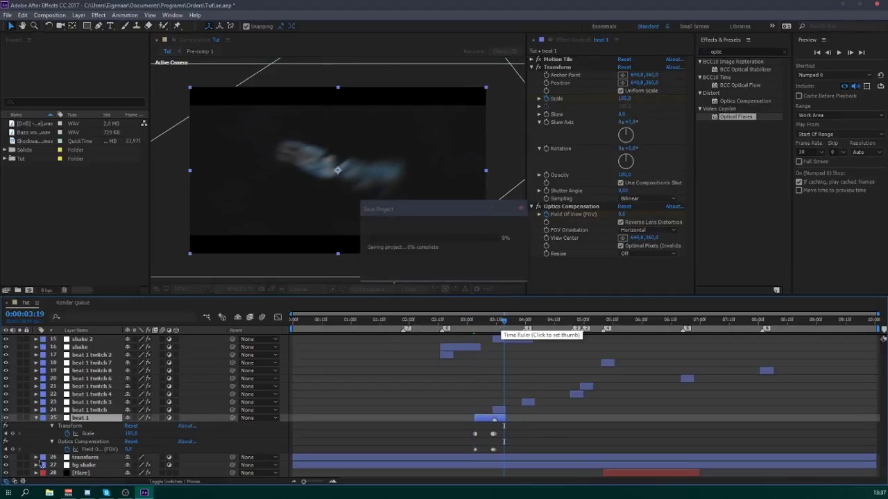
key("u")
- Trim the start of the transform layer to 0:00:02:17 and apply the Distort Transform effect to it
left_click(86, 426)
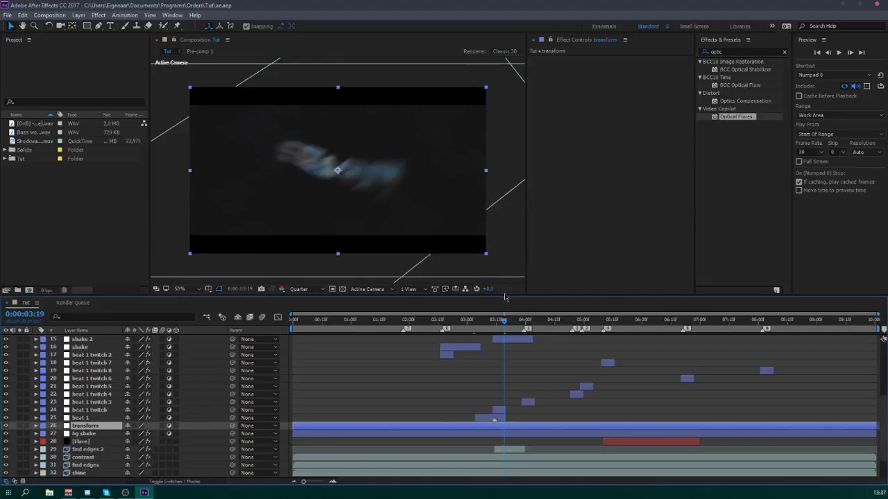
left_click(446, 323)
left_click_drag(292, 427, 443, 430)
left_click(735, 51)
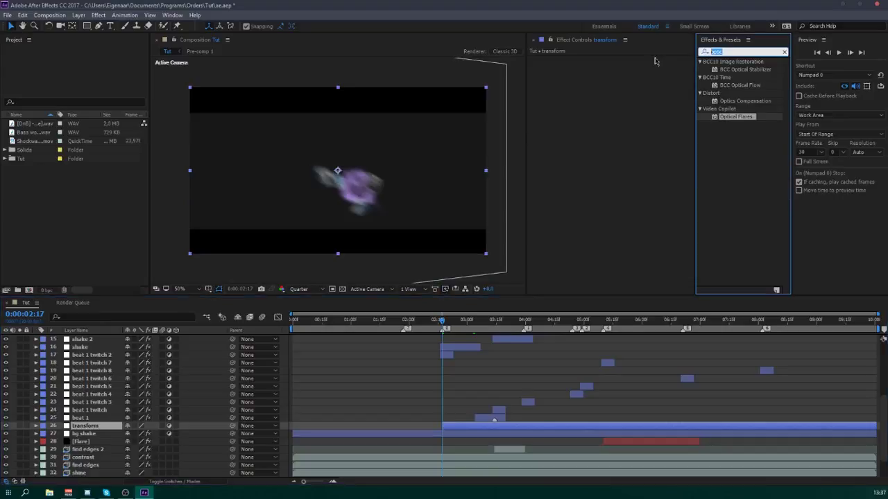
type("transform")
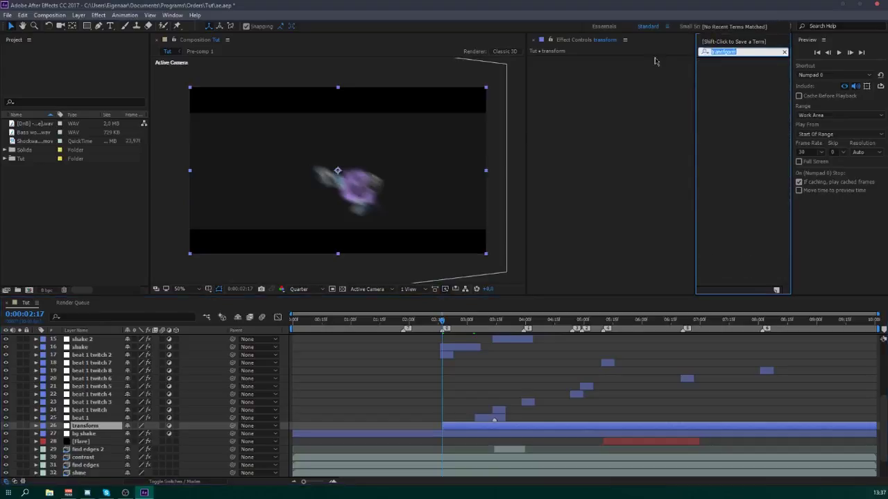
key("BackSpace")
type("transf")
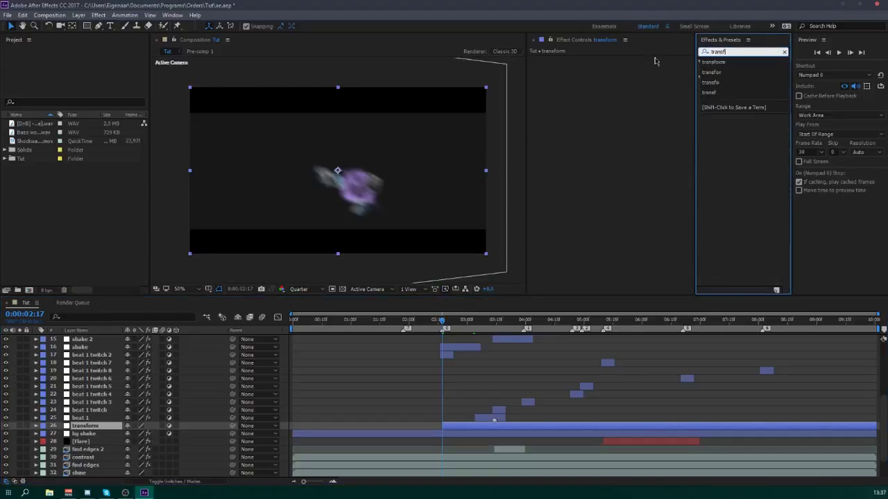
type("orm")
left_click_drag(728, 69, 569, 88)
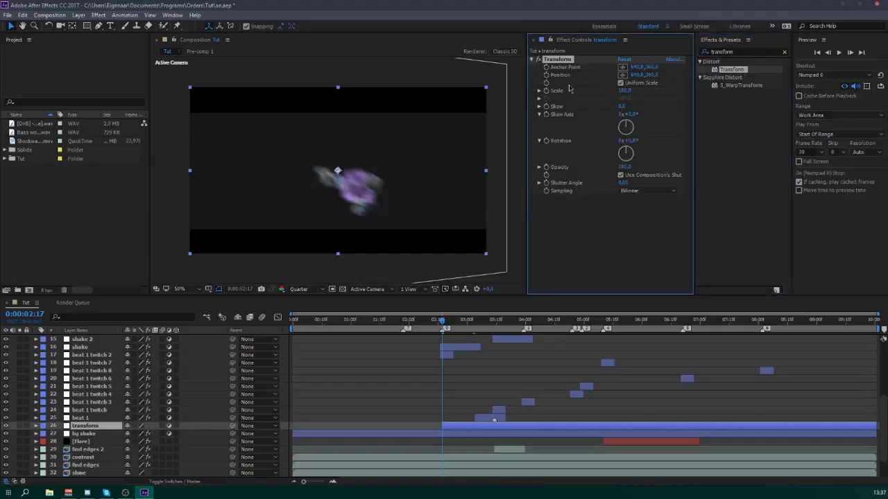
- Extend the transform layer's start back to 0:00:02:14 and set the first Scale keyframe there
key("Page_Up")
key("Page_Up")
key("Page_Up")
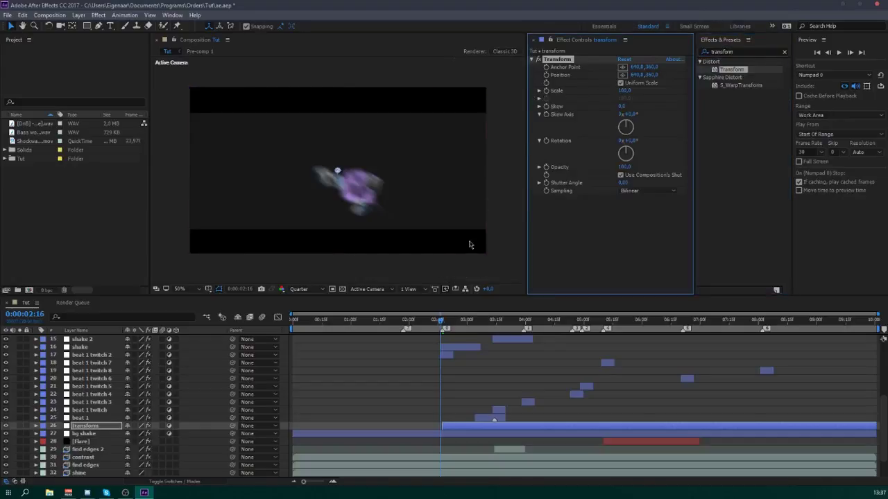
left_click_drag(444, 425, 438, 425)
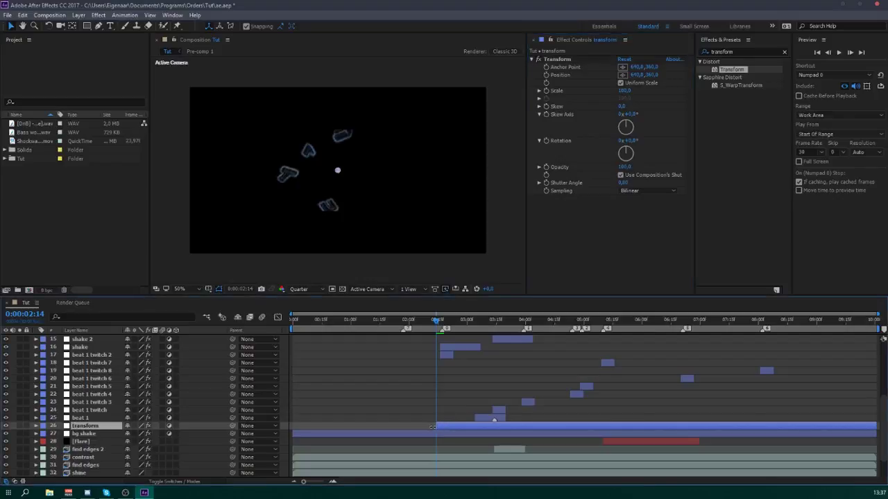
left_click(548, 91)
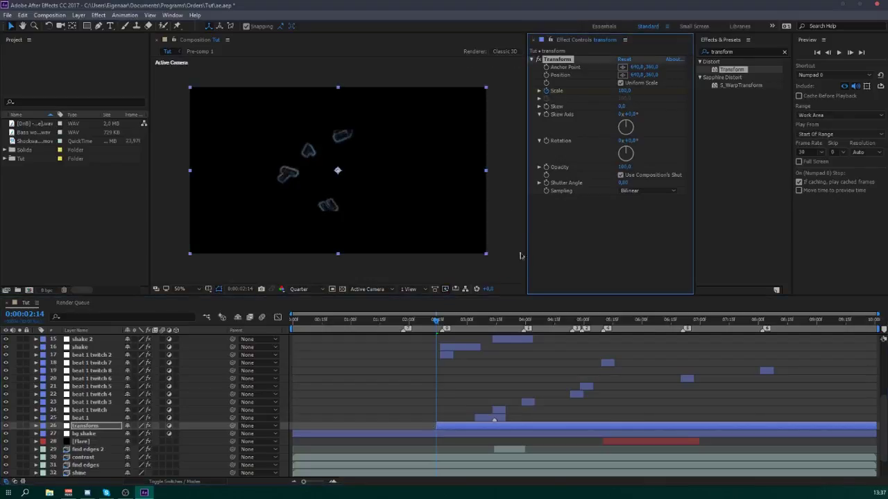
- Keyframe the Transform effect's Scale at 175 at 0:00:02:17
left_click(443, 323)
left_click(623, 91)
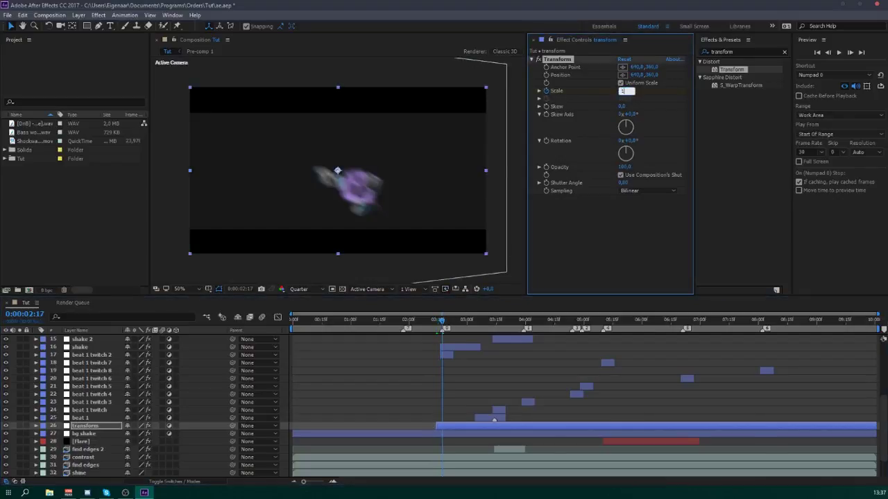
type("175")
key("Return")
- Keyframe the Transform effect's Scale at 100 at 0:00:03:05 and reveal the layer's keyframes in the timeline
left_click(469, 320)
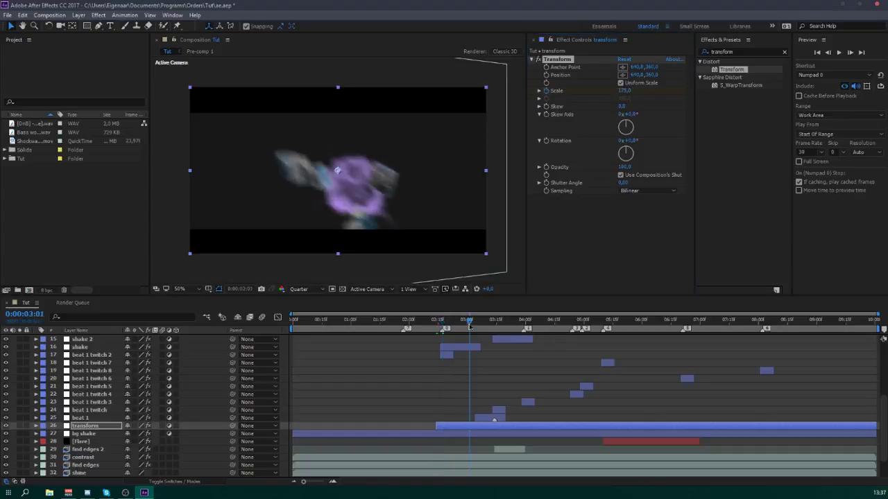
left_click(476, 319)
left_click(624, 91)
type("100")
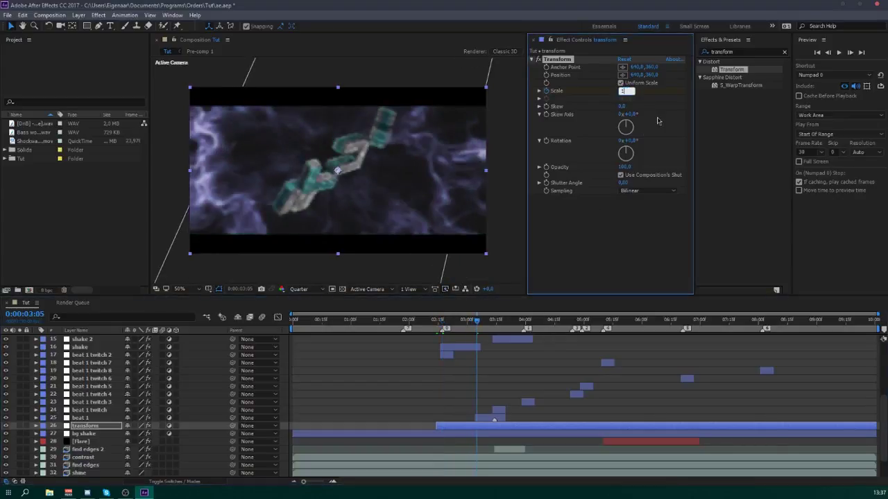
left_click(652, 219)
key("j")
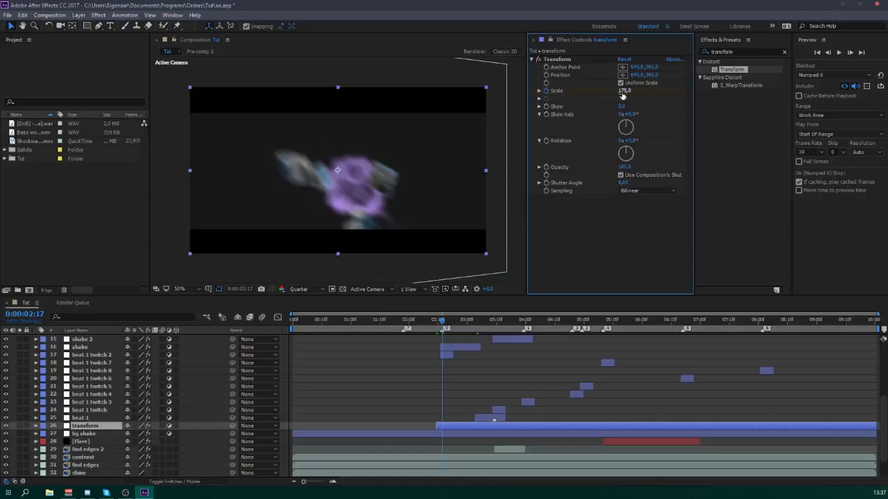
left_click_drag(622, 95, 514, 381)
key("u")
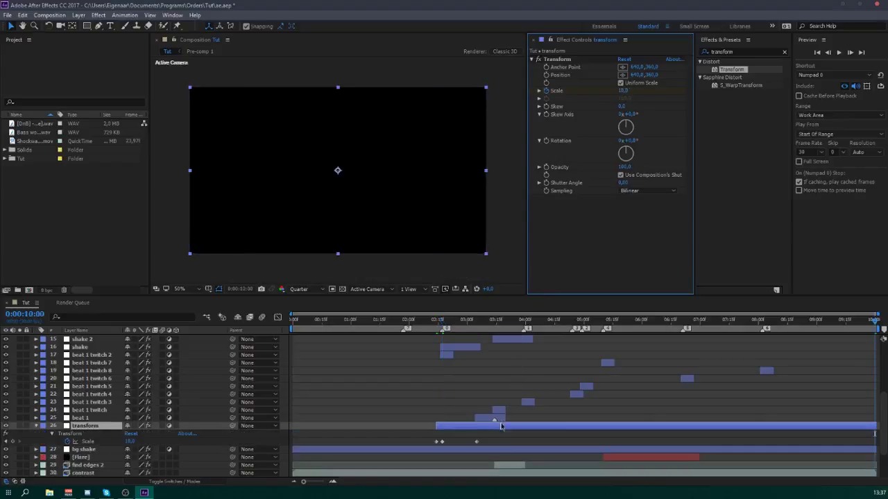
left_click(476, 319)
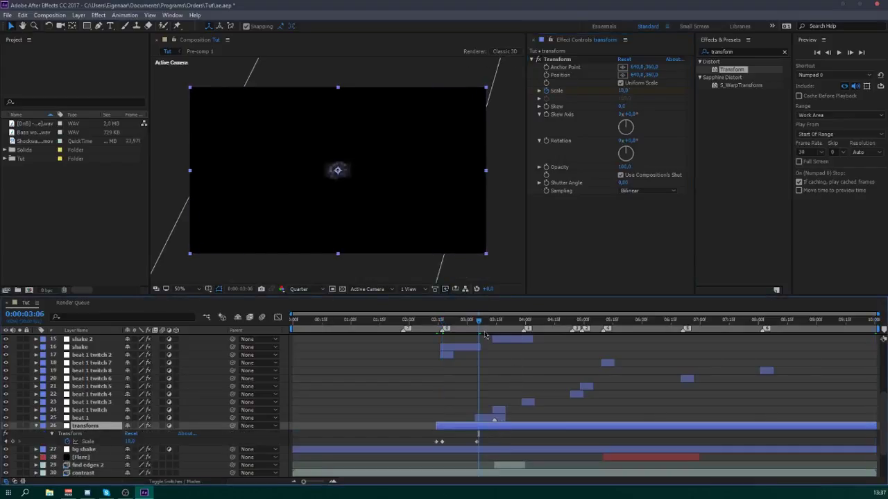
left_click(624, 91)
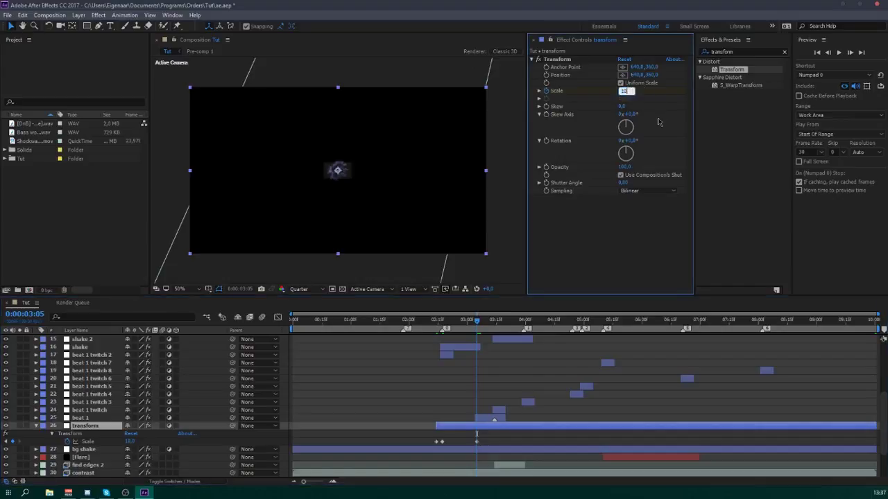
- Easy-ease the three Scale keyframes with a sharp peak in the value graph, and save the project
left_click_drag(492, 438, 420, 443)
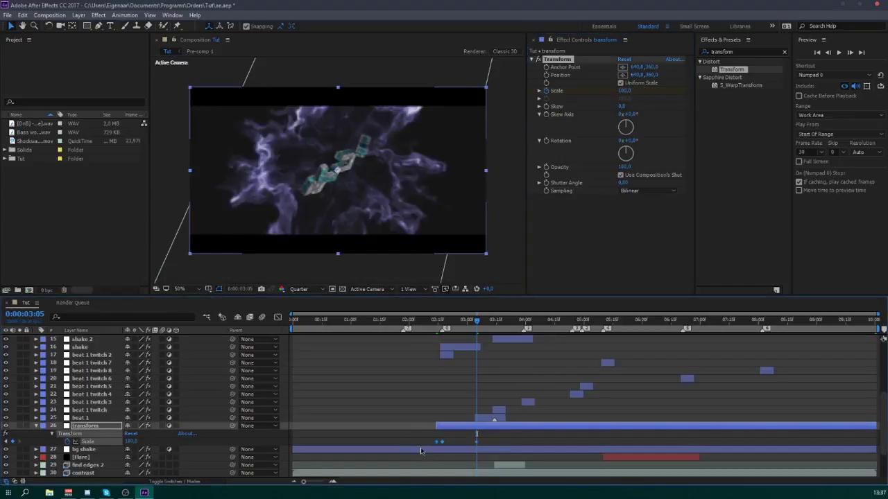
left_click(278, 317)
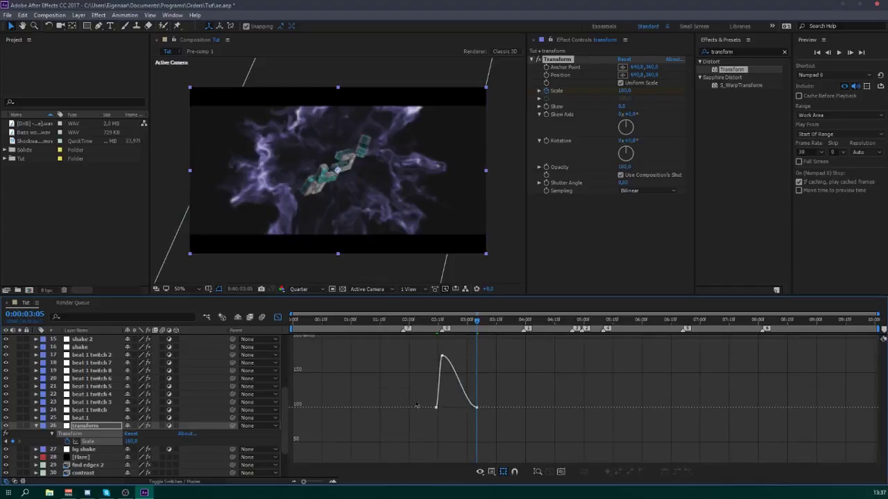
left_click(436, 407)
left_click(440, 356, "shift")
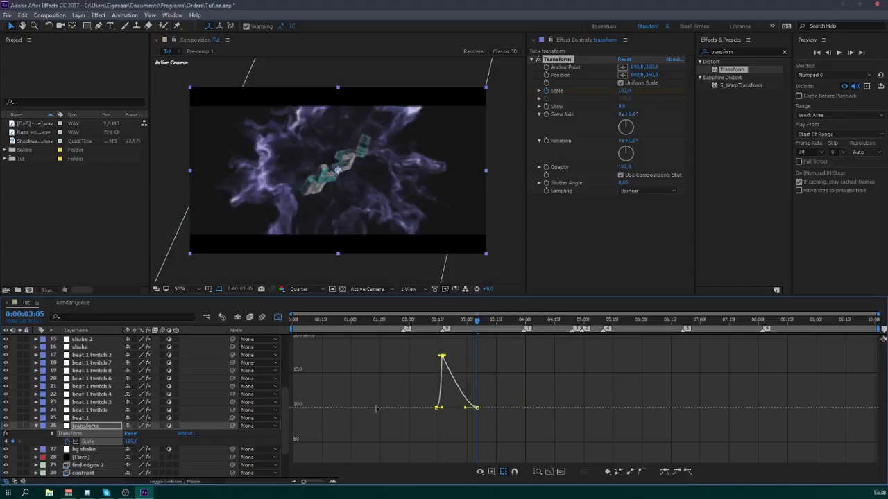
left_click(277, 317)
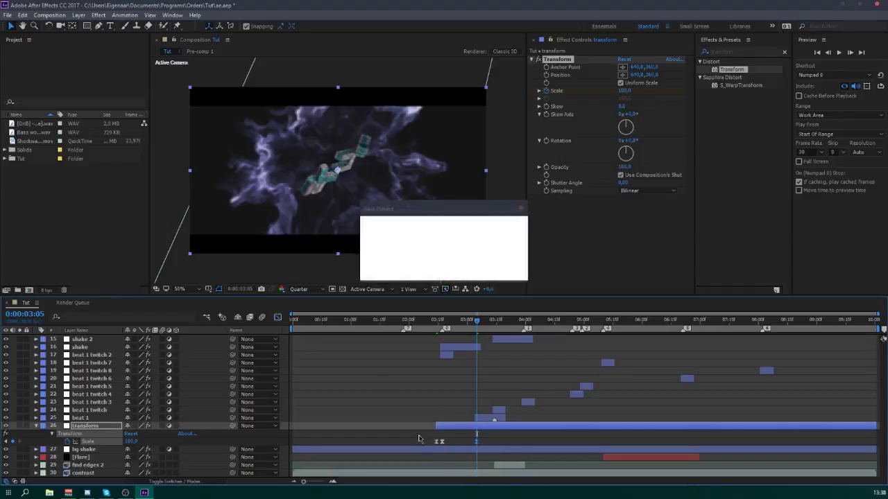
- Copy the three Scale keyframes to the beats at 0:00:03:29 and 0:00:06:21, aligning each 175 peak with the beat
left_click(524, 321)
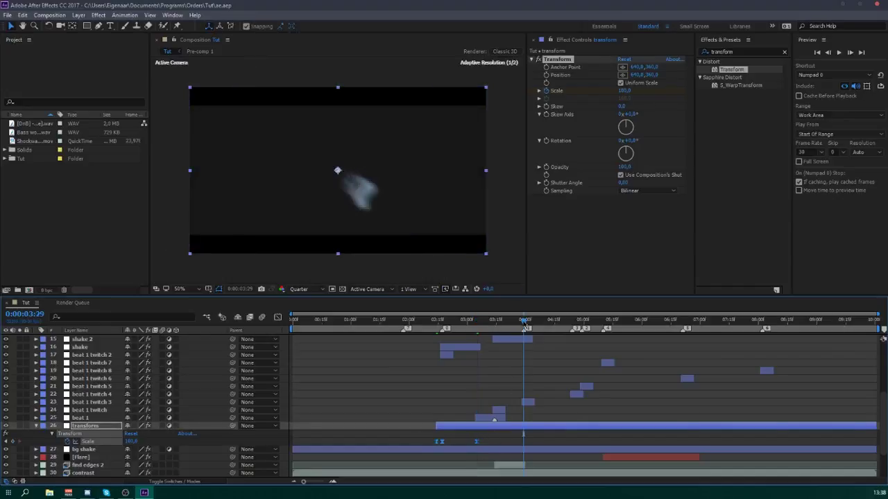
left_click_drag(529, 442, 522, 441)
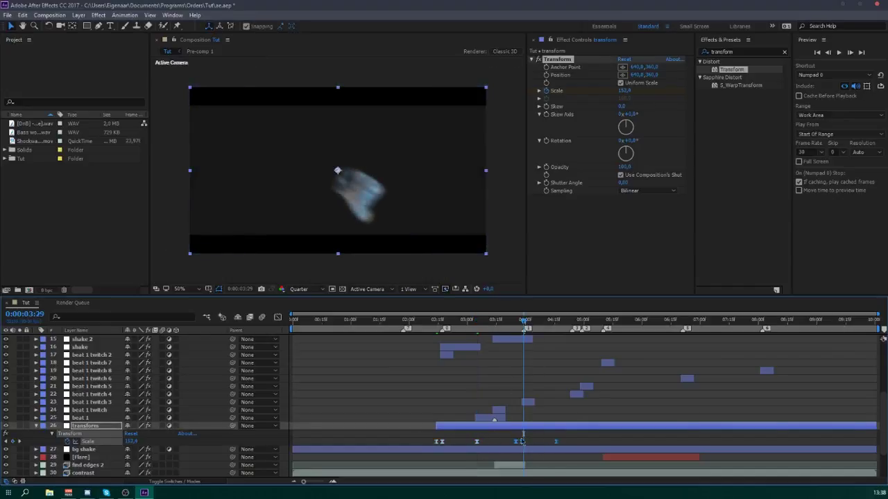
key("ctrl+c")
left_click(683, 321)
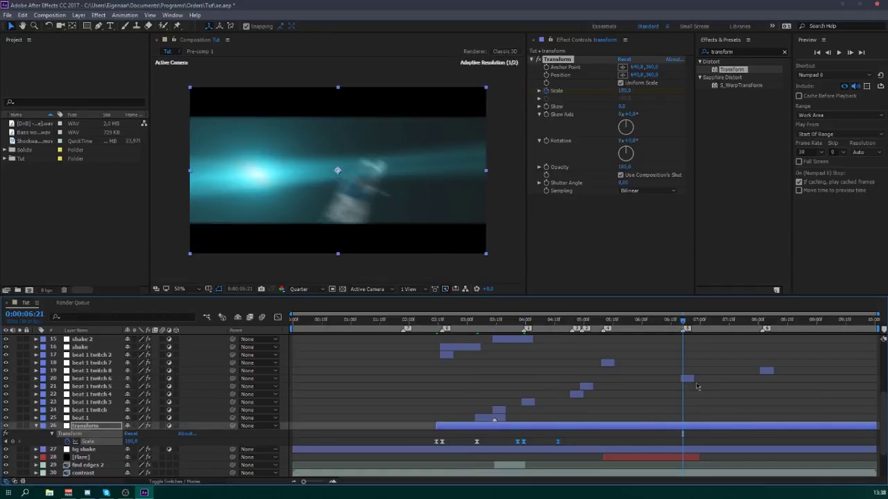
key("ctrl+v")
left_click_drag(686, 442, 680, 442)
- Paste the Scale pulse at the beats near 0:00:08:01 and at 0:00:05:10, shifting each set so its peak meets the beat
left_click(760, 321)
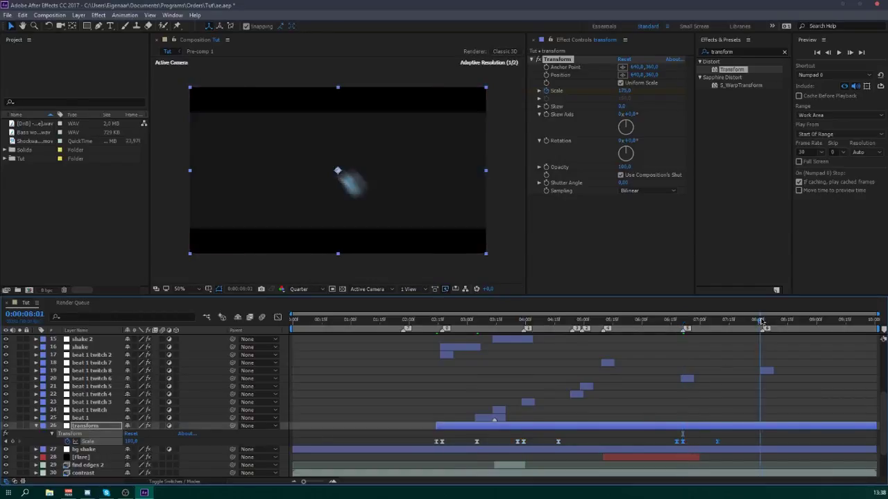
key("ctrl+v")
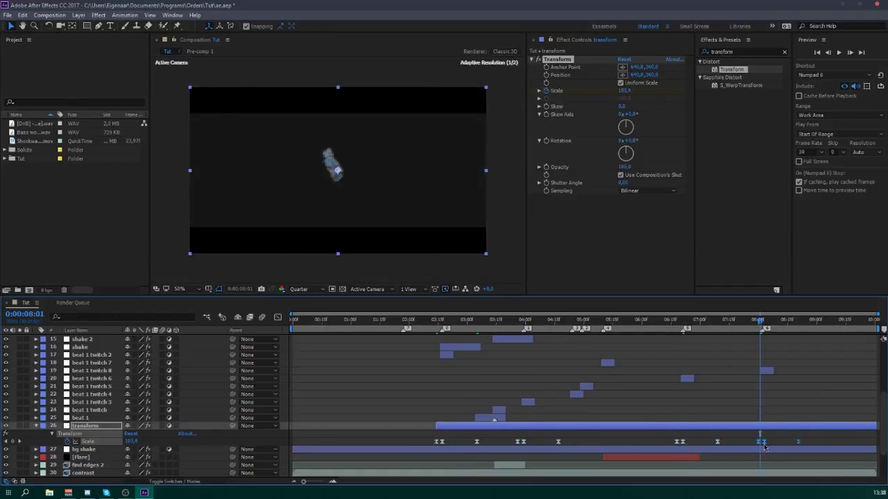
left_click_drag(767, 448, 762, 448)
left_click(606, 321)
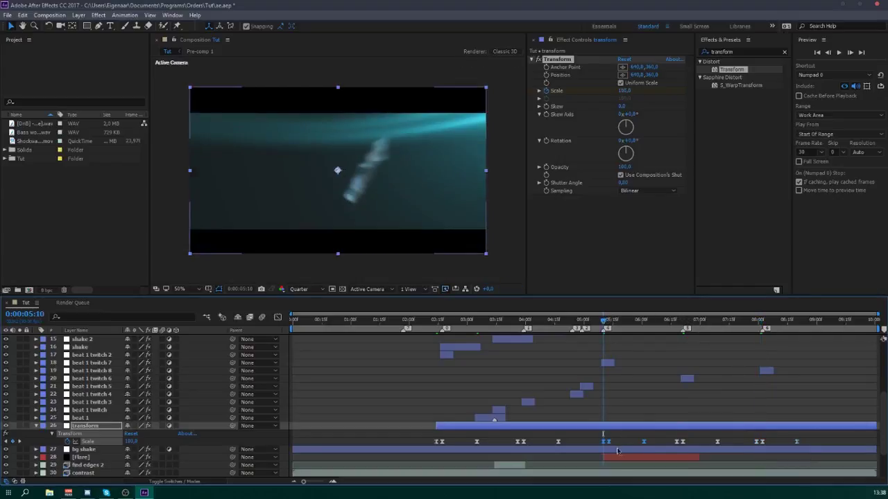
key("ctrl+v")
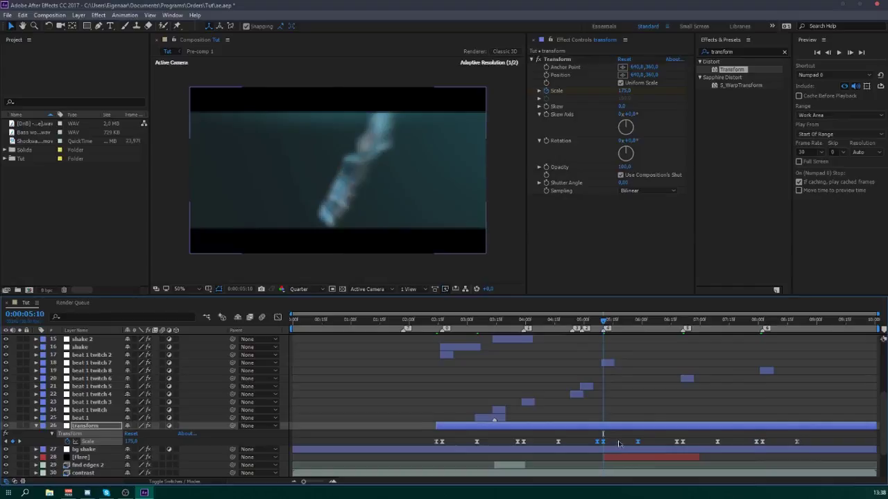
- Keyframe the Transform effect's Scale at 176 at both 0:00:04:24 and 0:00:04:29
left_click(573, 320)
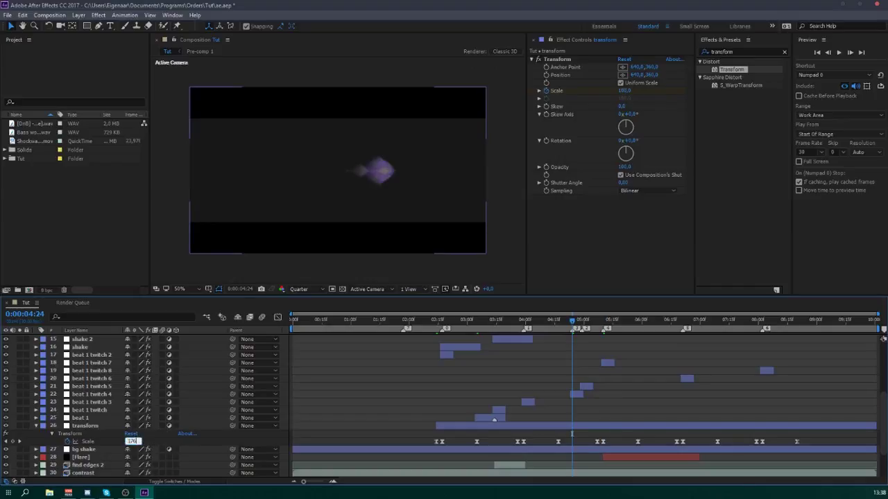
left_click(573, 442)
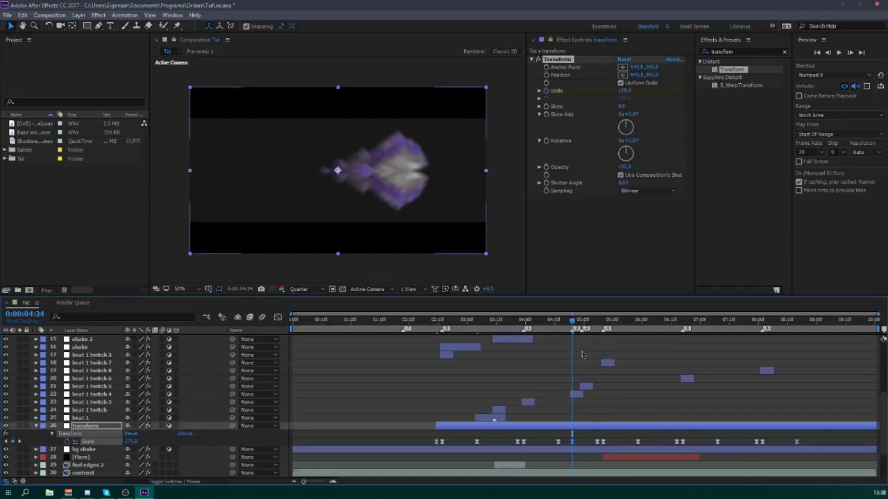
left_click_drag(583, 326, 582, 326)
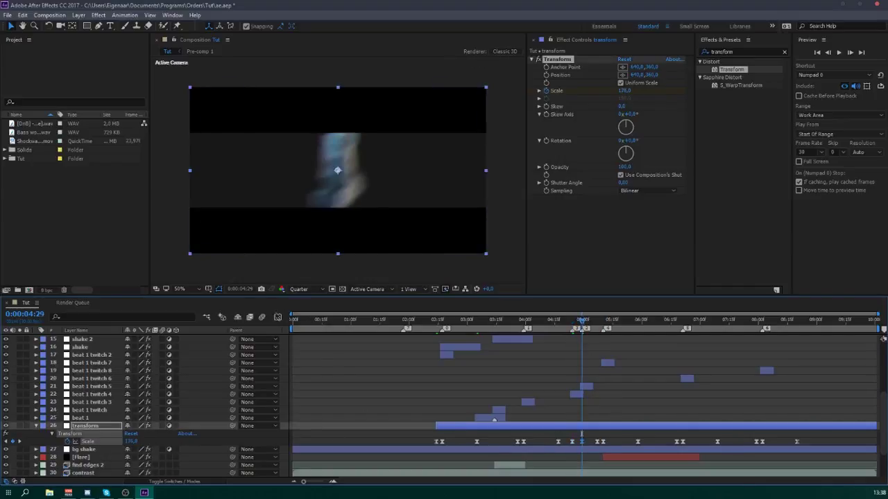
- Curve the Scale value graph into a dip down to about 100 between the peaks at 0:00:04:24 and 0:00:04:29
left_click(277, 317)
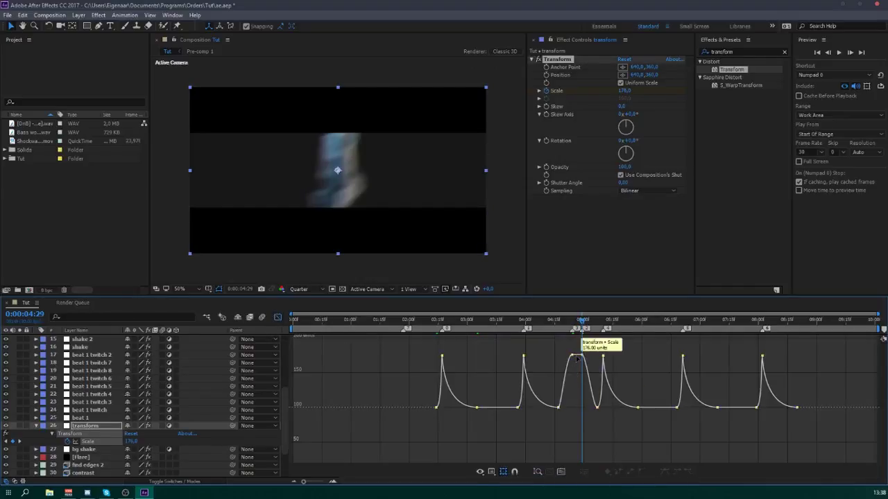
left_click_drag(577, 375, 575, 411)
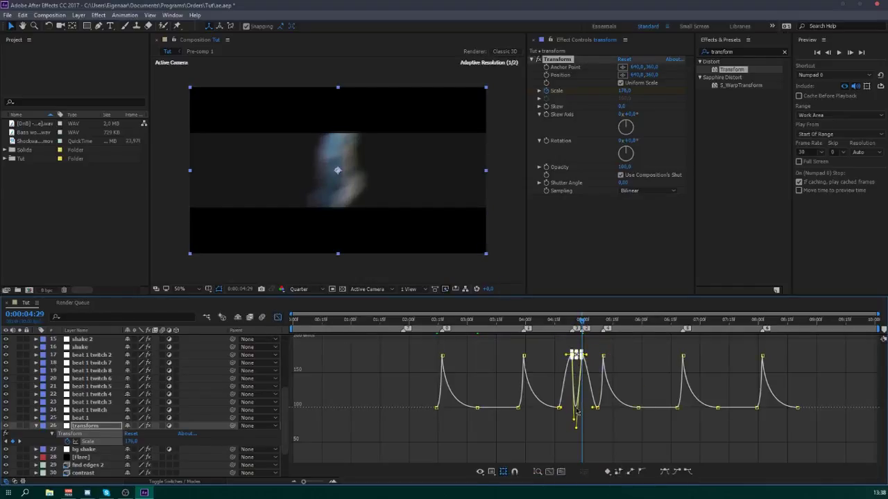
left_click(539, 437)
left_click_drag(307, 484, 323, 482)
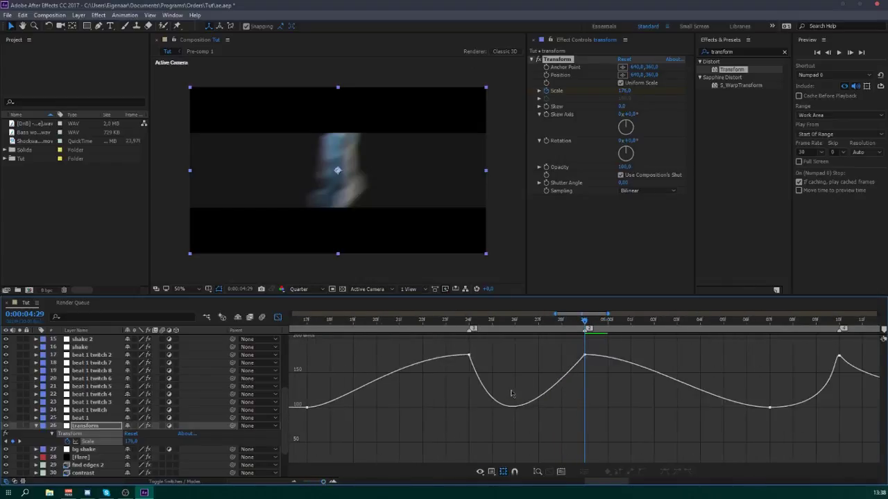
left_click(468, 355)
left_click_drag(490, 421, 589, 427)
key("ctrl+shift+z")
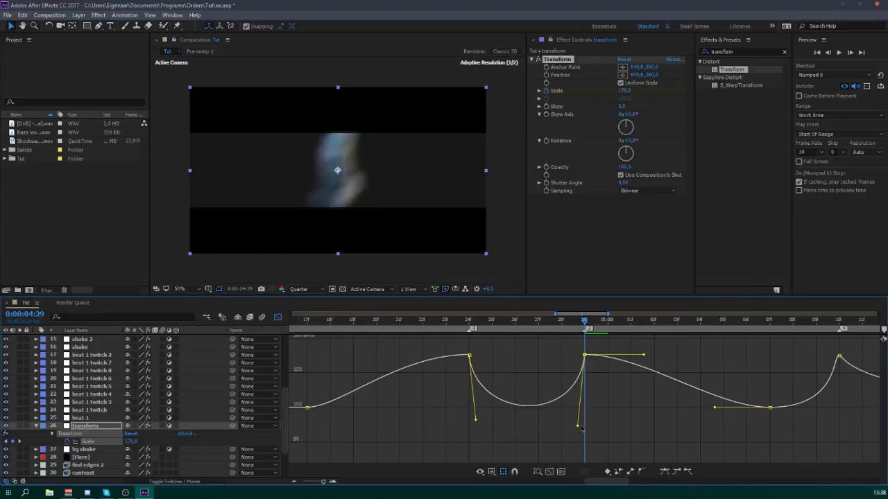
- Sharpen the outer sides of the two Scale peaks at 0:00:04:24 and 0:00:04:29 in the value graph, and save the project
left_click(642, 359)
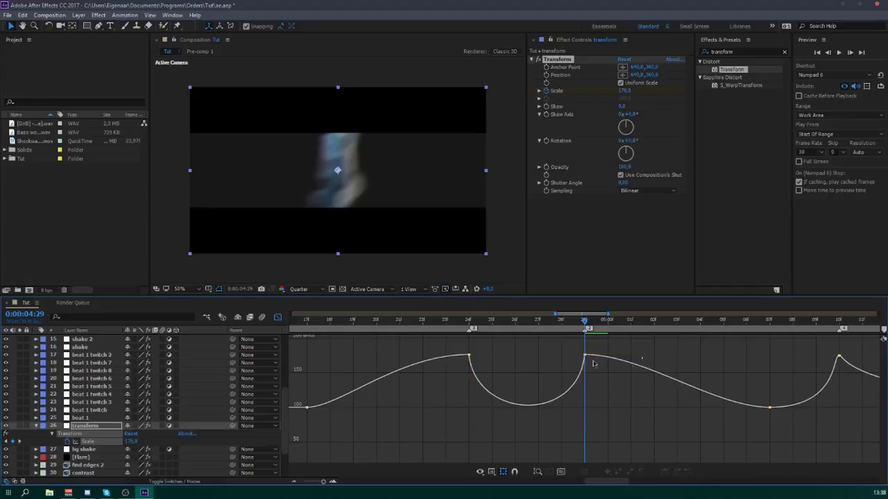
left_click(585, 355)
left_click_drag(643, 355, 591, 416)
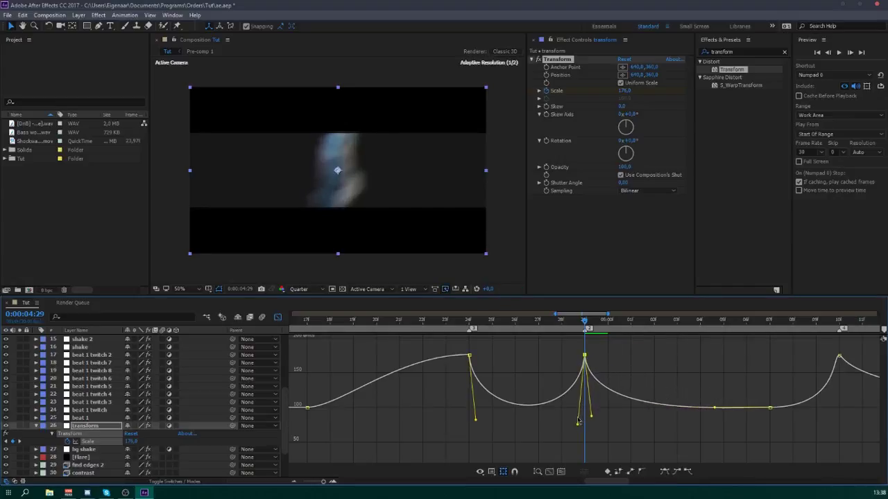
left_click(469, 355)
left_click_drag(399, 355, 462, 407)
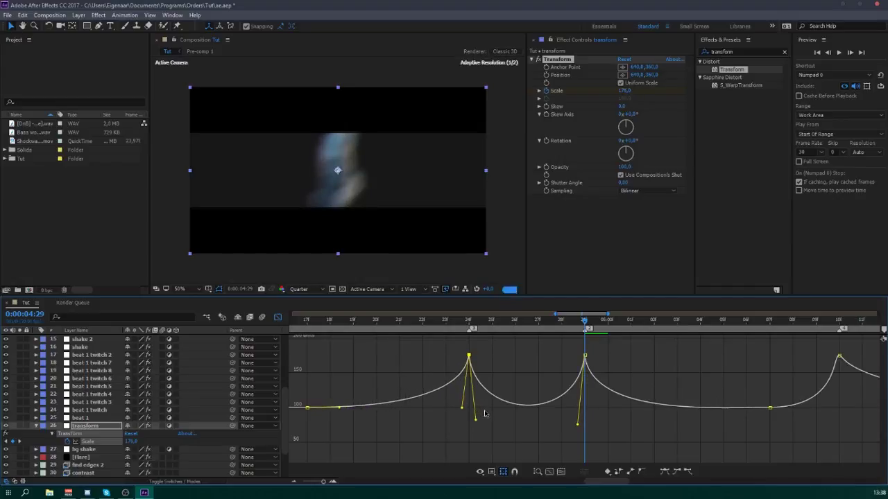
left_click(278, 317)
left_click_drag(322, 482, 303, 482)
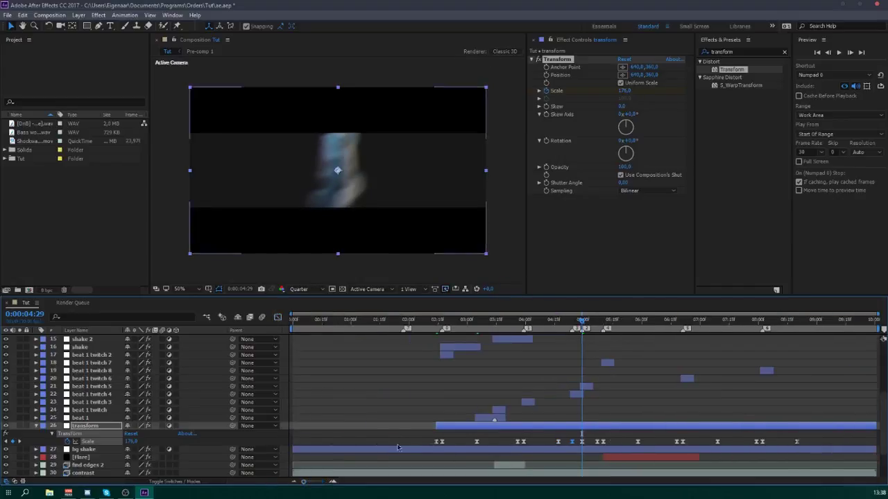
key("ctrl+s")
- Trim the end of the transform layer to 0:00:08:20 and collapse its properties
left_click(794, 326)
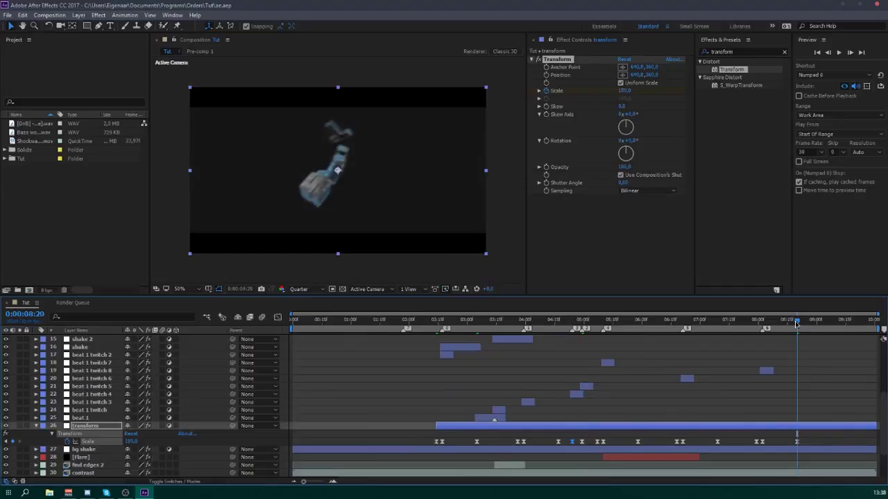
key("alt+bracketright")
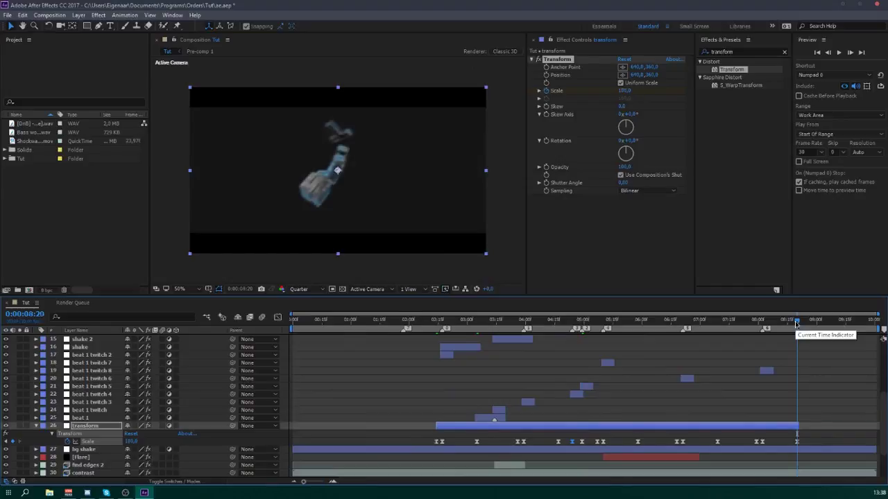
left_click(36, 425)
- Play back the intro to check the Scale pulses and the flare against the beats
key("space")
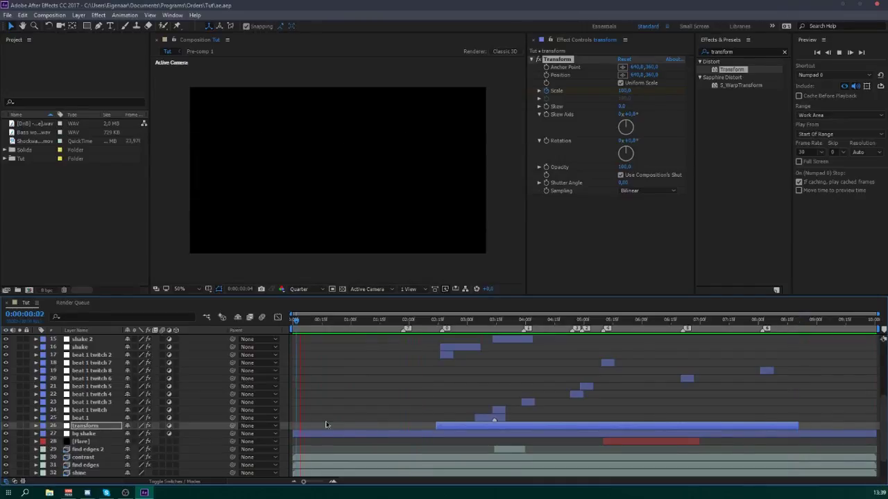
scroll(326, 424, "down", 4)
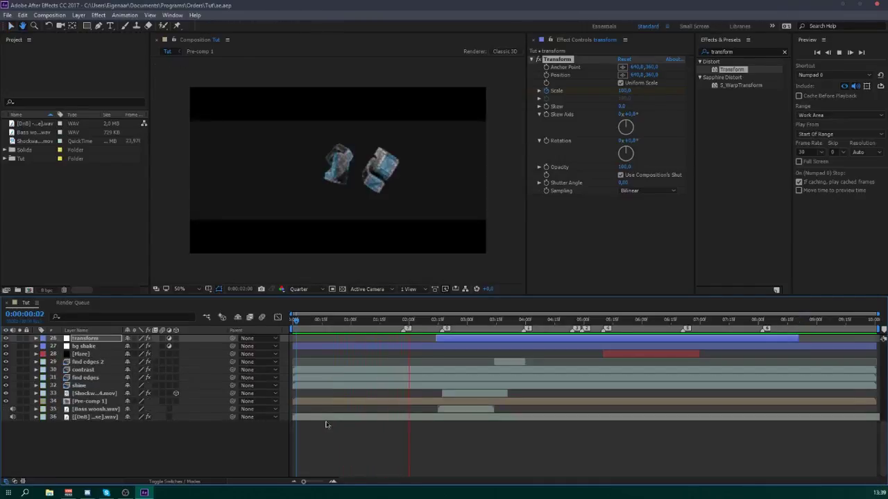
scroll(167, 409, "up", 8)
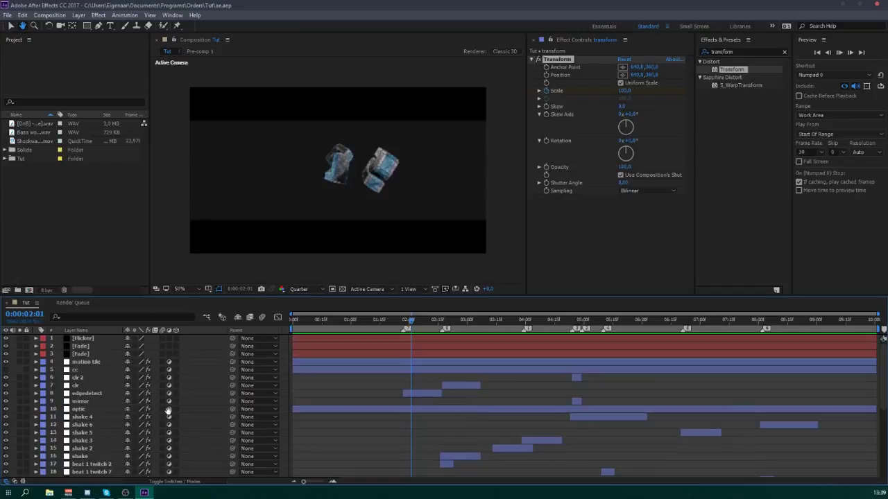
key("space")
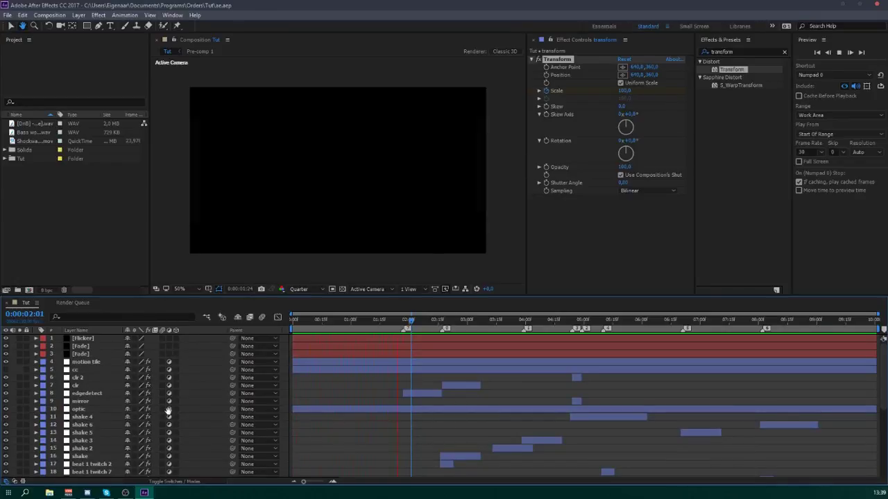
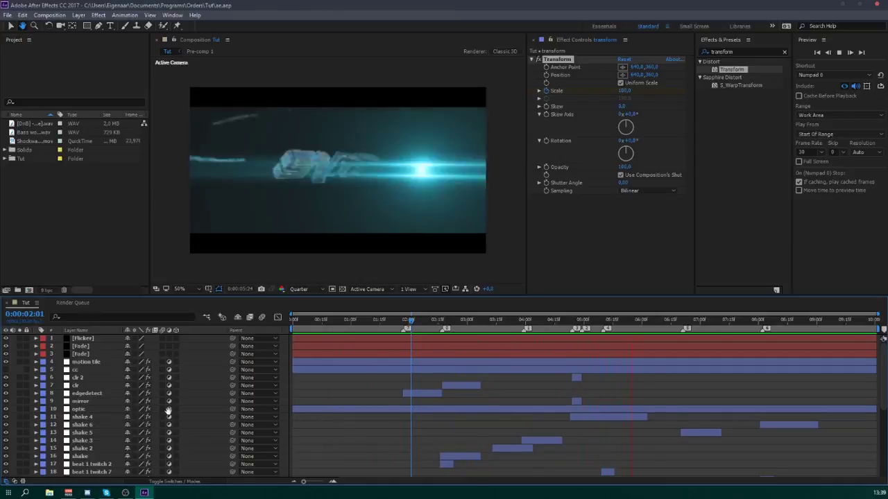
key("space")
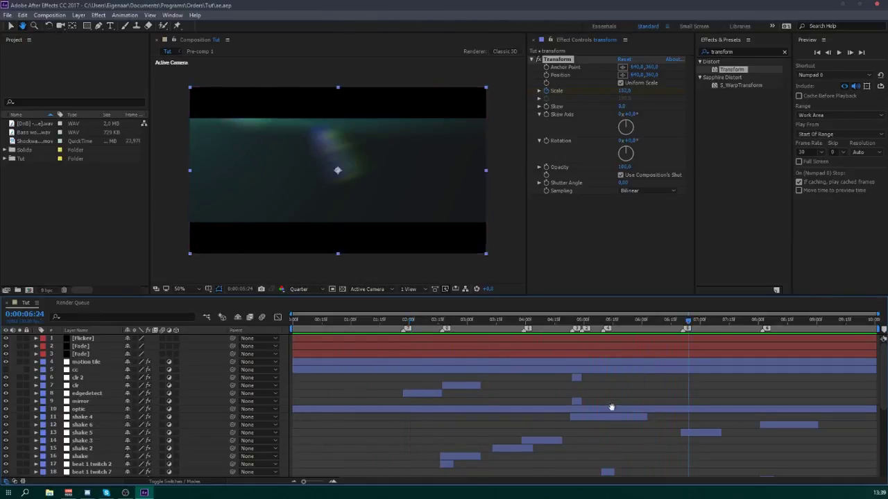
- Select the Flare layer and reveal its Position XY and Brightness keyframes in the timeline
scroll(618, 399, "down", 3)
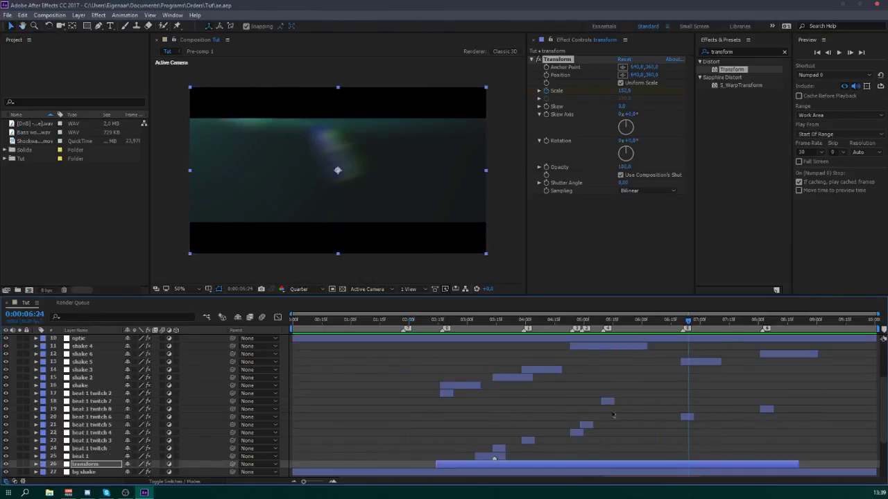
scroll(613, 415, "down", 3)
left_click(619, 412)
key("u")
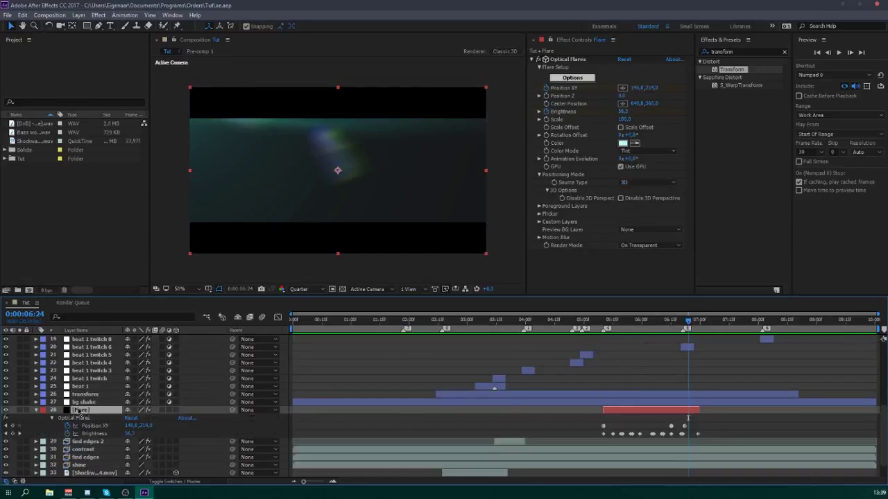
- Add an adjustment layer named "small twitch" above the Flare layer and trim its start to 0:00:05:10
key("ctrl+alt+y")
key("Return")
type("small twitch")
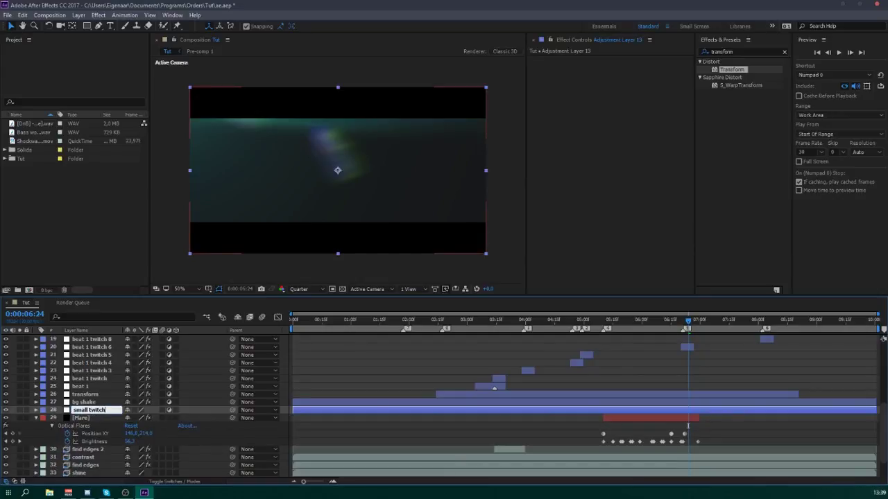
key("Return")
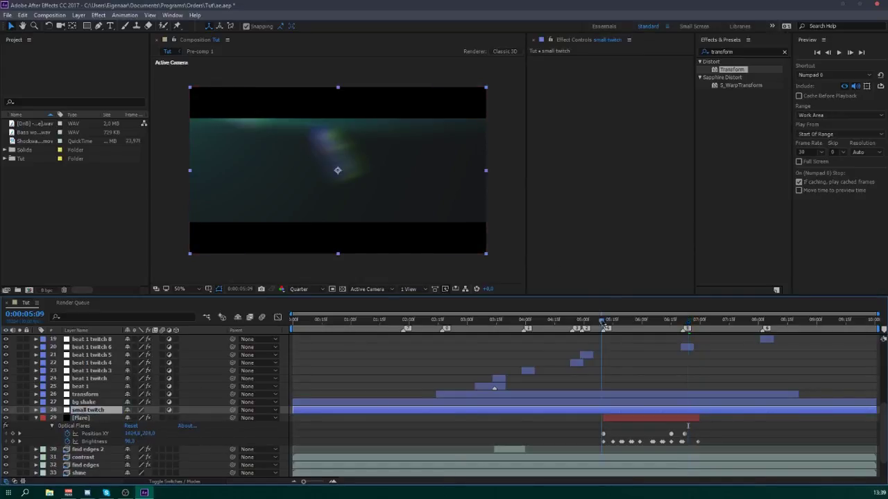
left_click_drag(601, 323, 603, 324)
left_click_drag(292, 411, 603, 411)
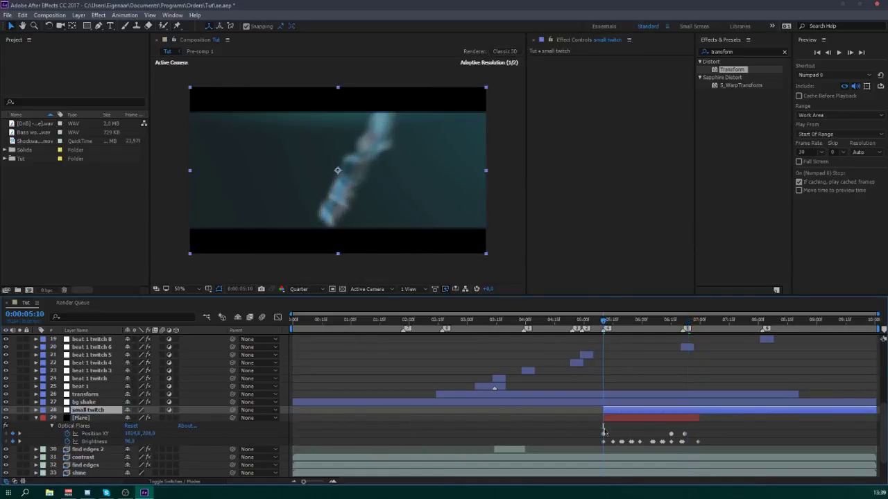
- Apply Motion Tile to the small twitch layer with Output Width and Output Height at 333 and Mirror Edges on
left_click(711, 50)
type("motion ti")
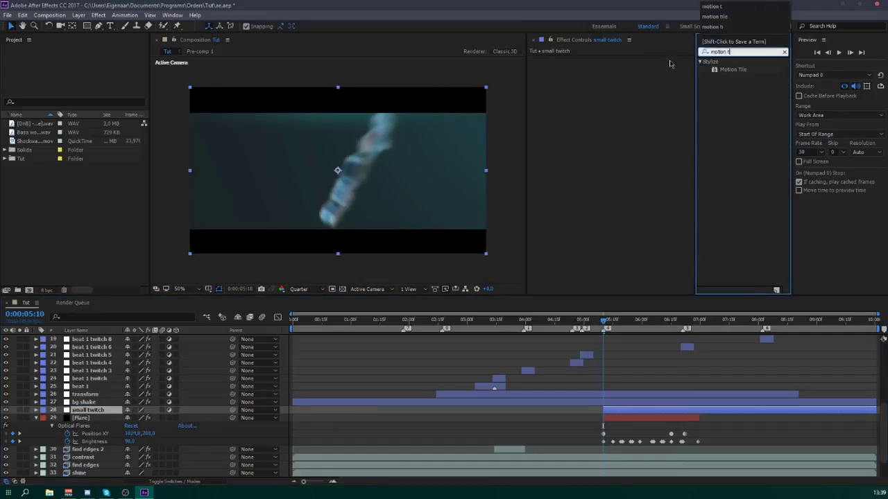
left_click_drag(717, 72, 640, 89)
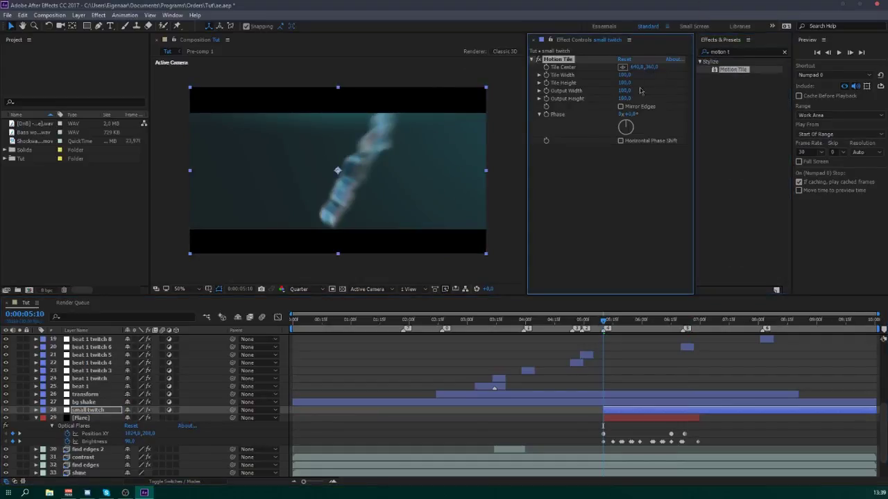
type("333")
key("Return")
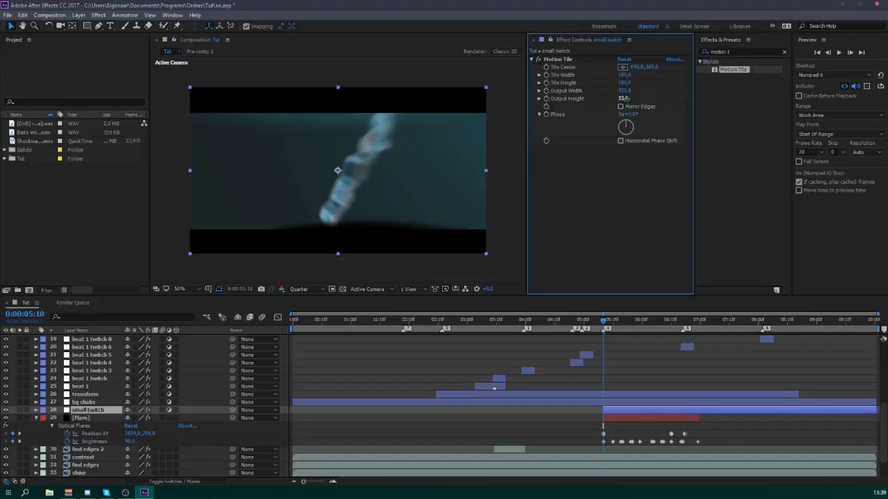
left_click(649, 107)
left_click(531, 59)
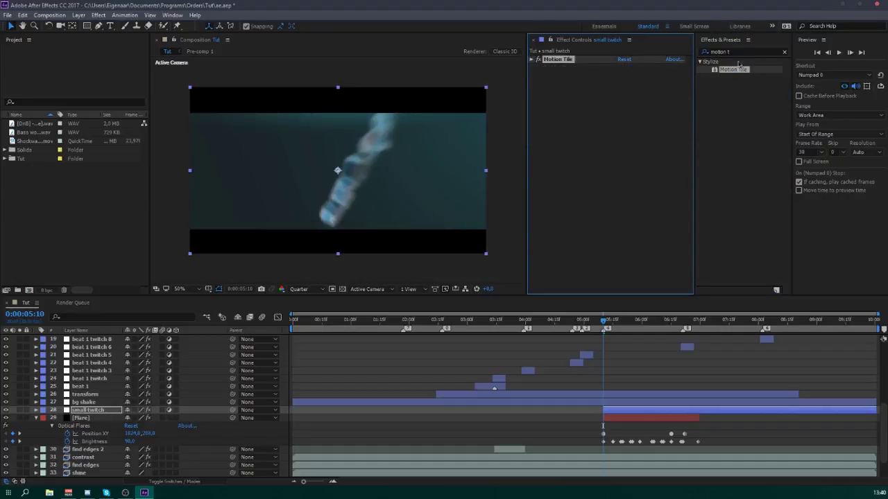
- Apply the Video Copilot Twitch effect to the small twitch layer and clear the effect search
left_click(736, 54)
left_click(729, 52)
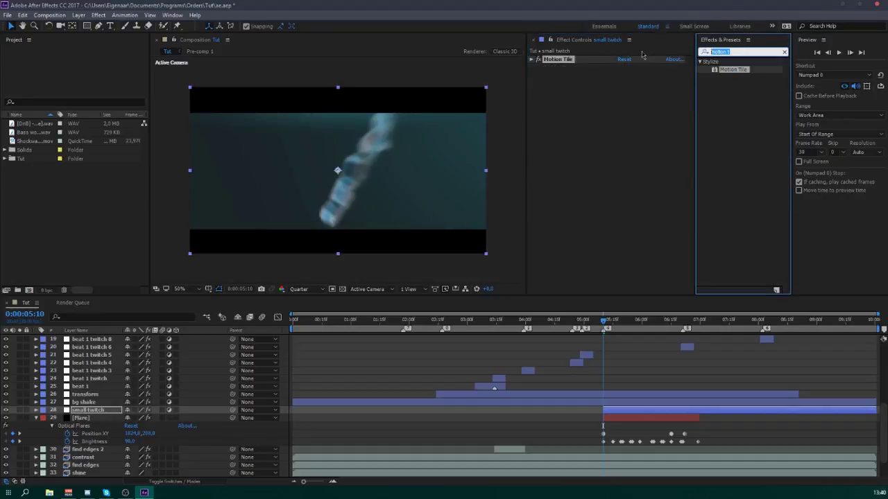
type("twitch")
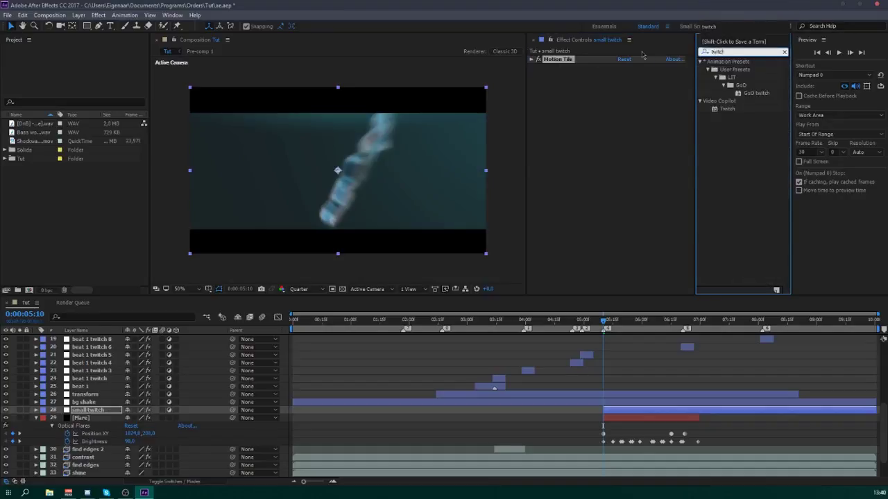
double_click(717, 111)
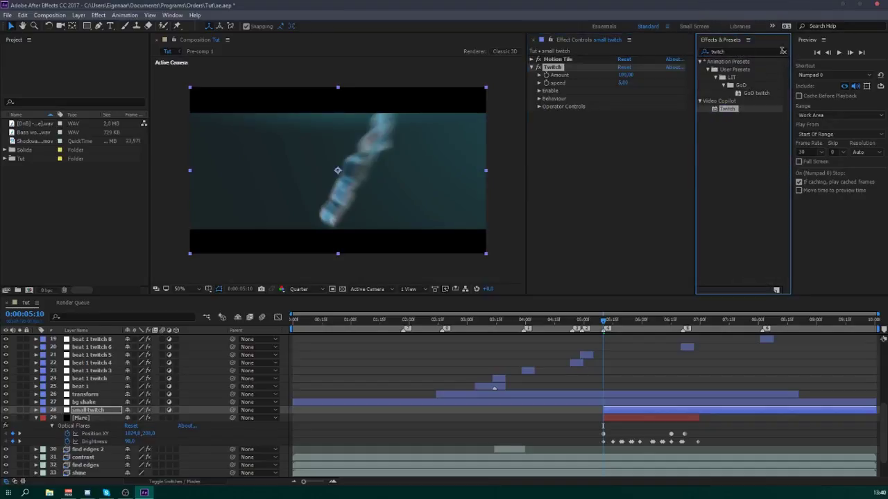
left_click(783, 51)
- Set the small twitch layer's Twitch Amount to 12 and speed to 35, with the Light and Slide operators enabled
left_click(606, 185)
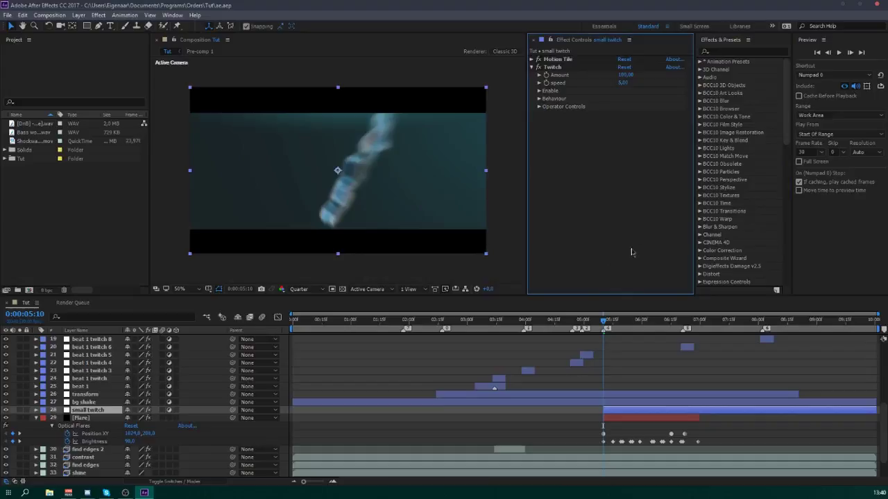
left_click_drag(627, 79, 573, 97)
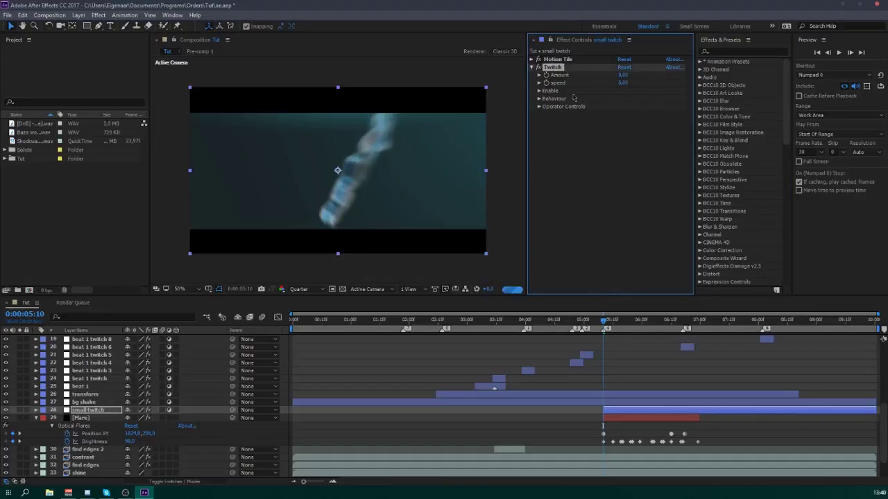
left_click(538, 90)
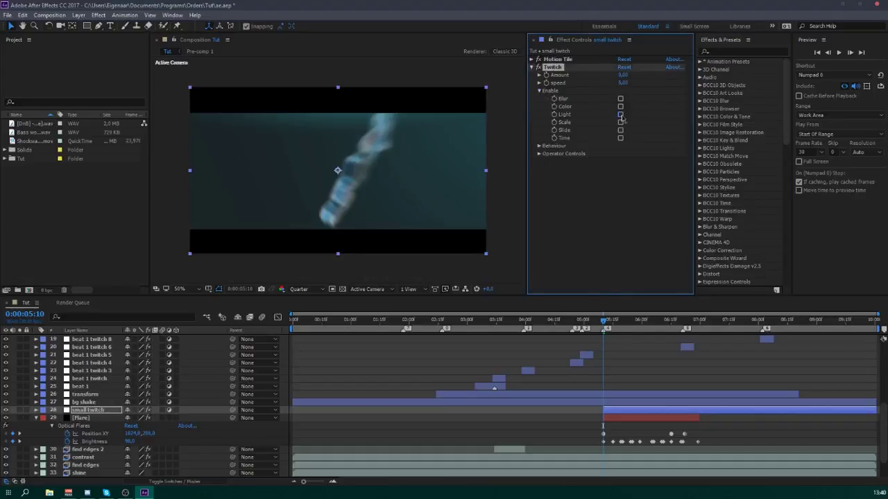
left_click(539, 91)
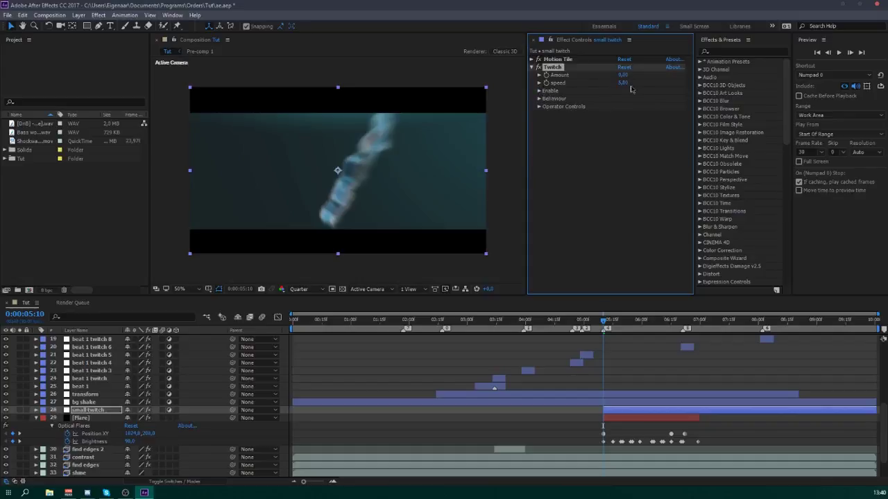
left_click_drag(627, 83, 630, 84)
left_click(623, 75)
type("12")
left_click(611, 103)
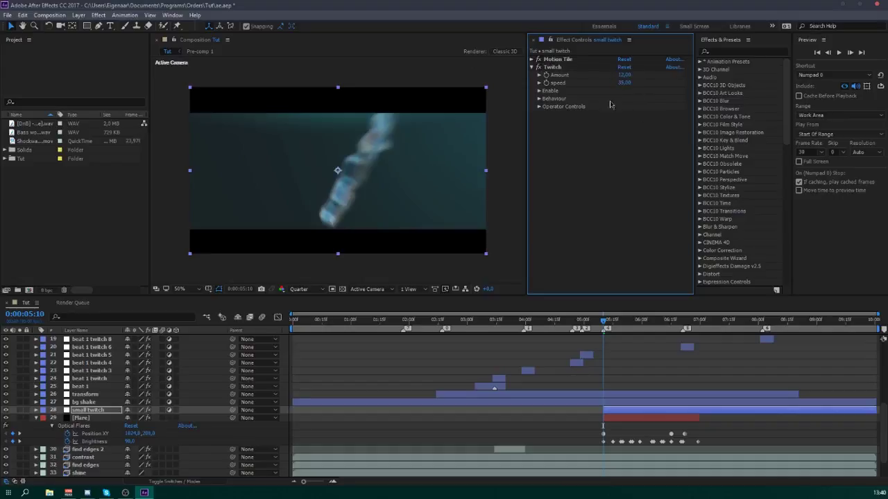
- Keyframe the Twitch Amount at 12 on 0:00:05:10 and 0 on 0:00:05:09, and reveal the keyframes in the timeline
left_click(546, 75)
key("Page_Up")
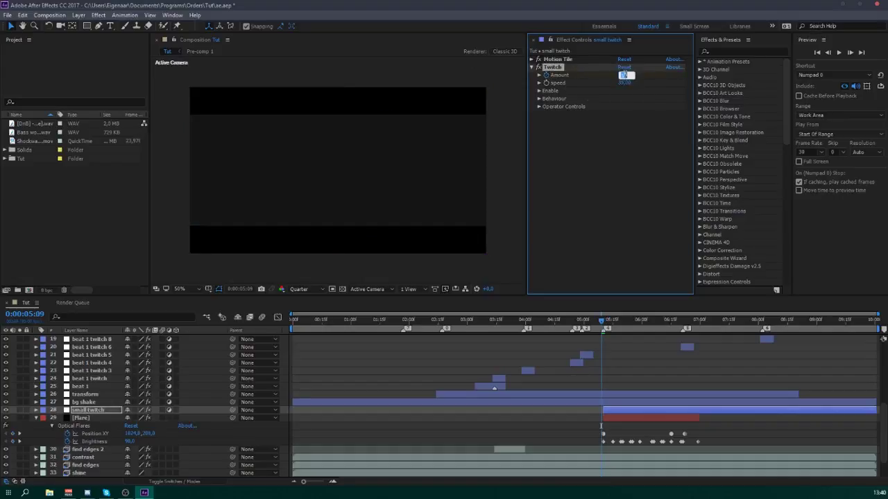
left_click(617, 409)
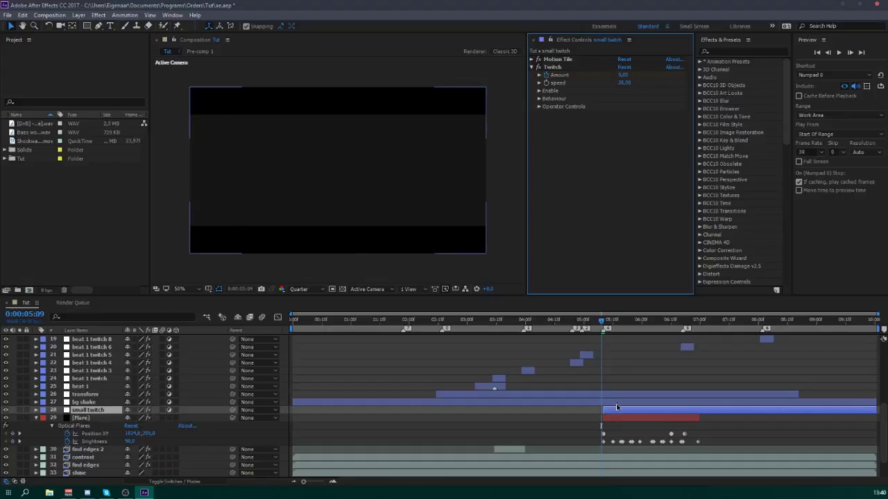
key("u")
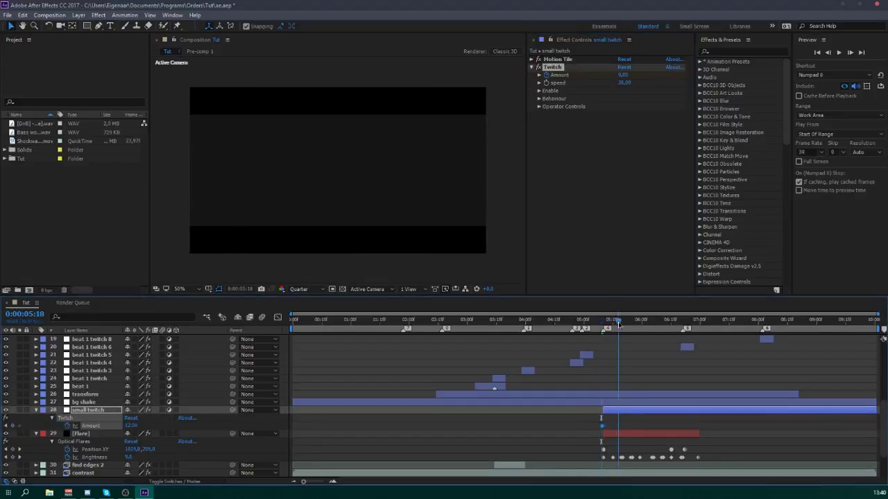
- Repeat the Amount keyframe pair at each Flare brightness peak and add Amount 0 keyframes between the peaks, through 0:00:06:26
left_click_drag(618, 324, 680, 321)
key("ctrl+v")
key("Page_Up")
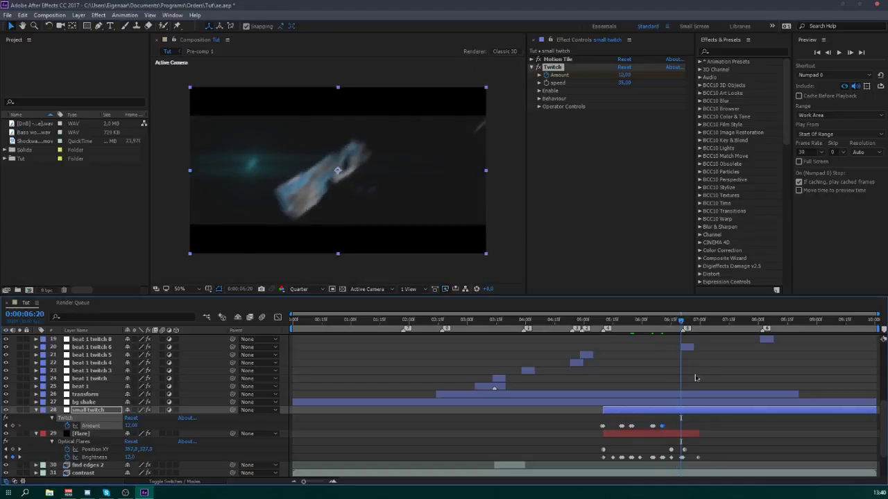
left_click(611, 321)
left_click(641, 321)
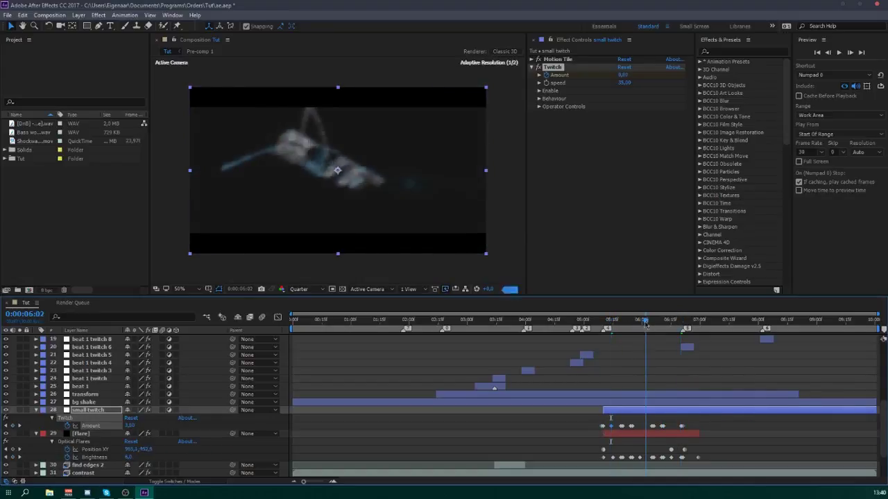
left_click(672, 321)
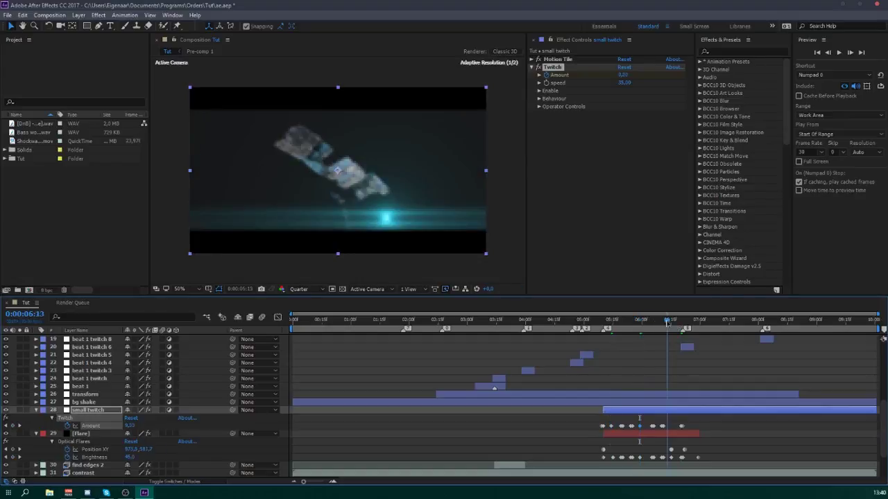
left_click(694, 321)
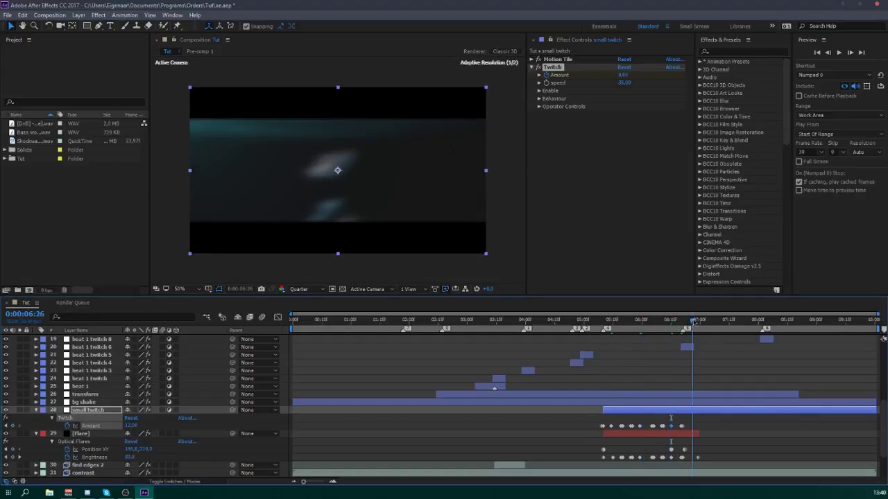
- Trim the end of the small twitch layer to 0:00:06:26 and save the project
left_click(595, 321)
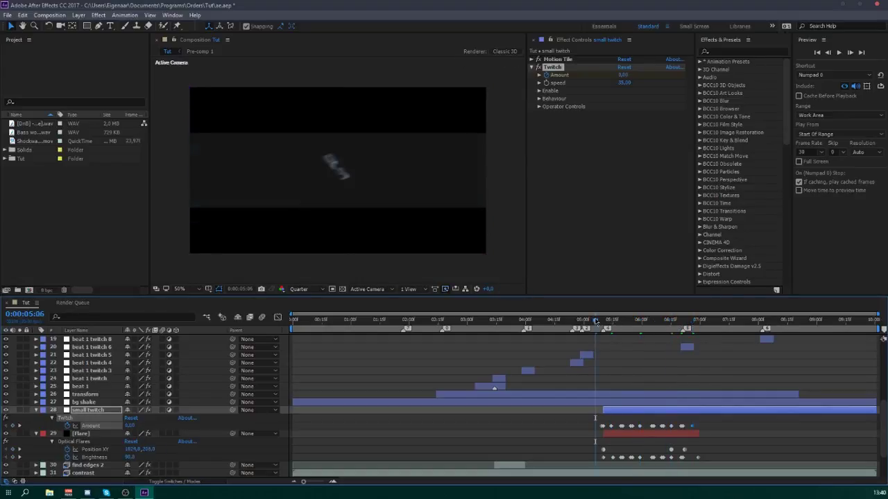
left_click(694, 322)
key("alt+bracketright")
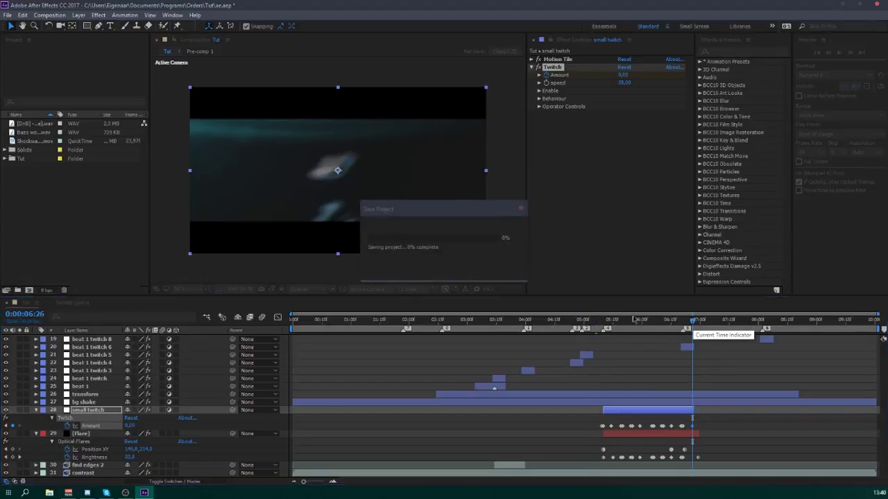
- Start the work area at 0:00:05:04 and preview the twitch over the flare section
left_click(591, 321)
key("space")
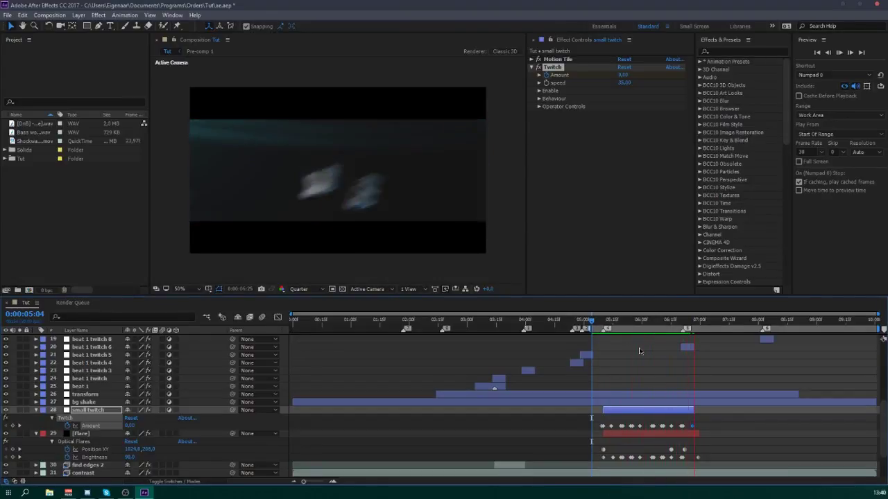
key("space")
key("n")
key("space")
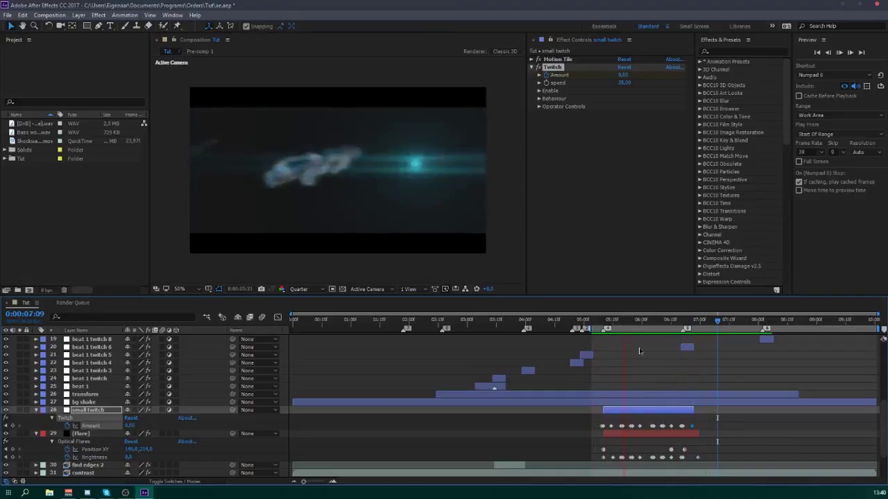
key("space")
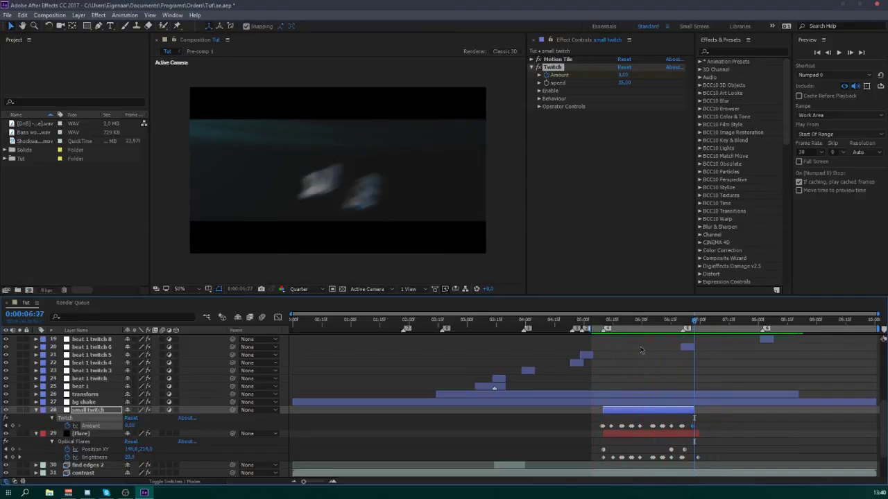
- Set the Twitch speed to 65, preview it, and check which Twitch operators are enabled
left_click(624, 83)
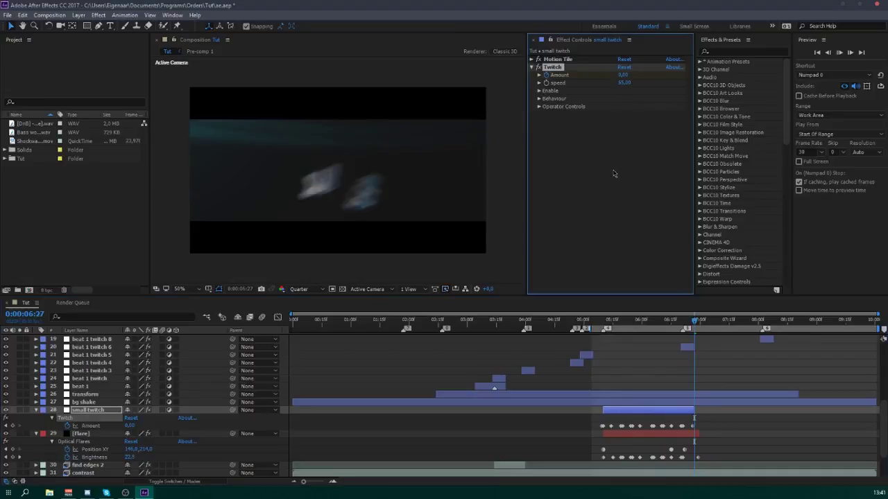
key("space")
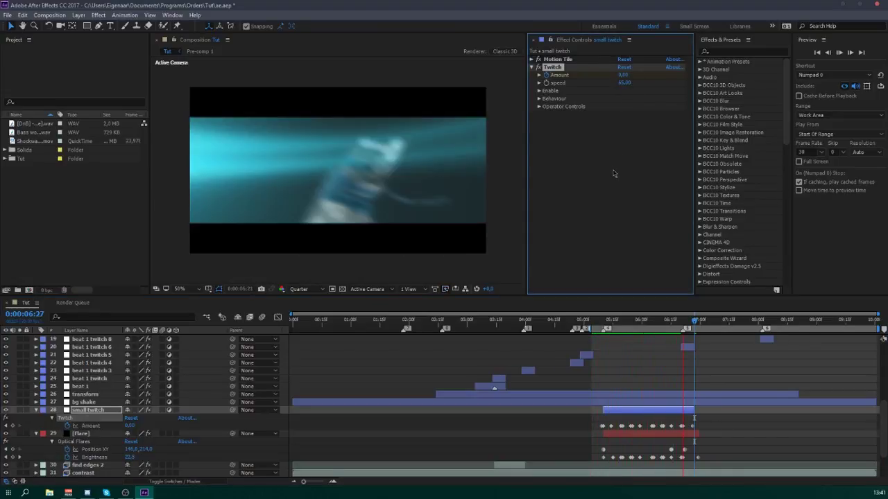
key("space")
left_click(540, 91)
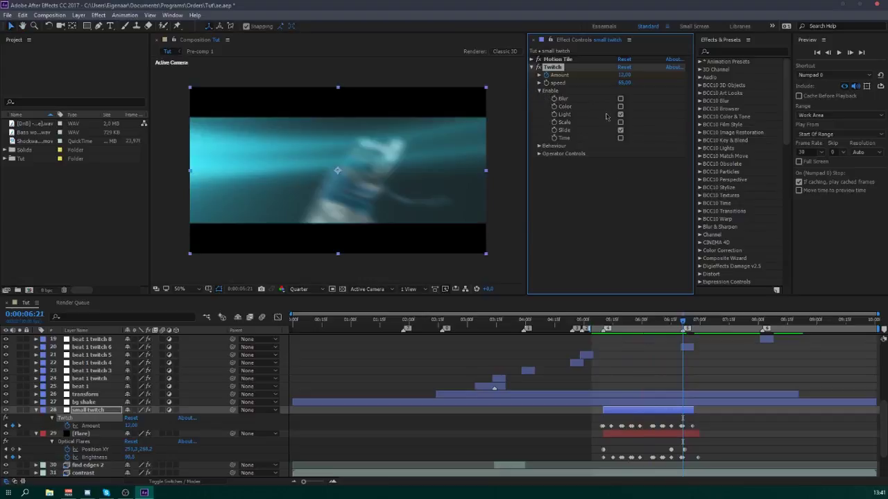
left_click(540, 91)
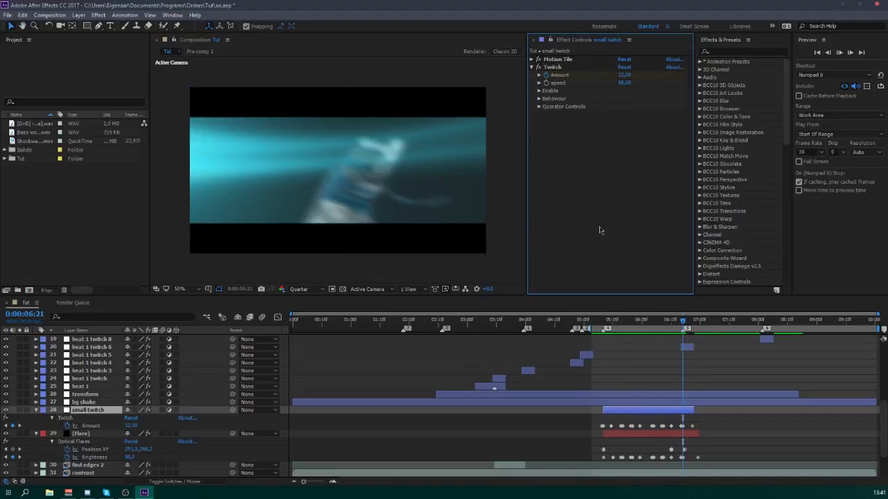
- Play back the flare section with the faster twitch and save the project
key("space")
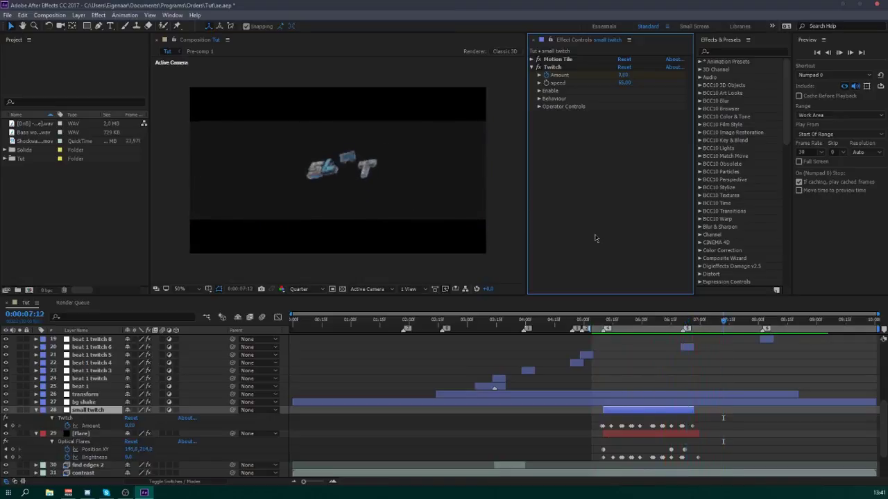
key("space")
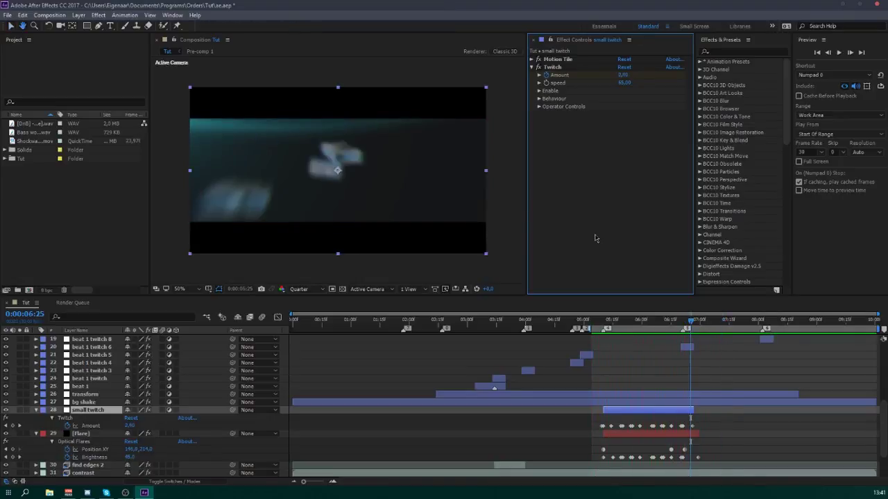
key("space")
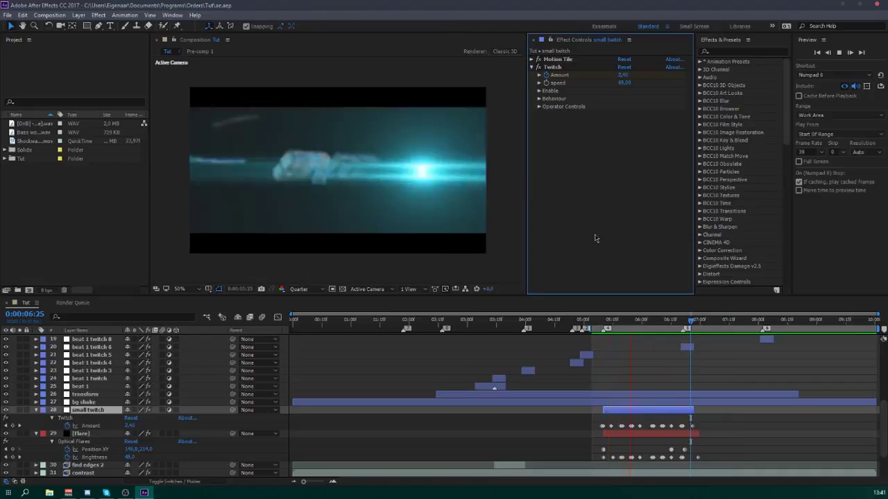
key("space")
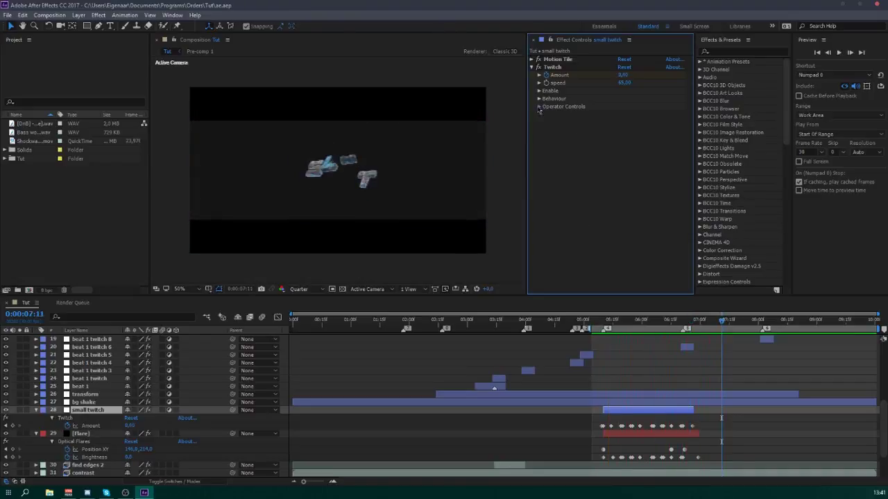
- Set the Twitch effect's Slide RGB Split to 17, preview the color separation, and save the project
left_click(547, 146)
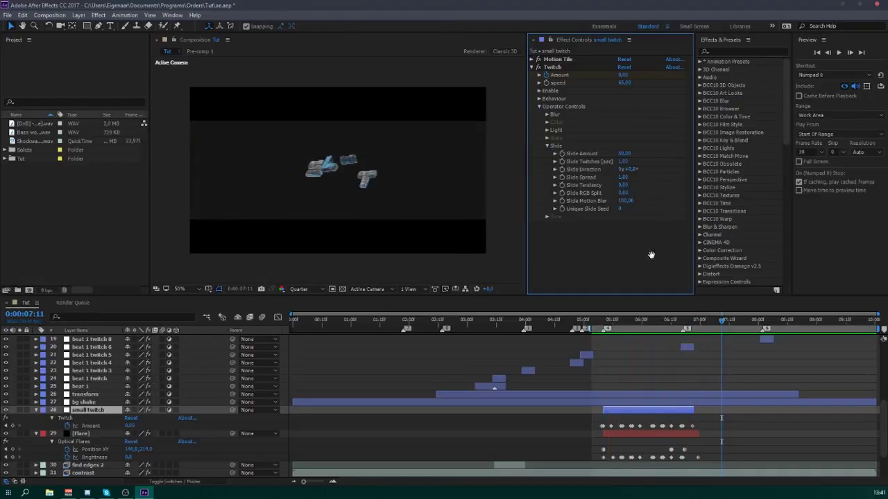
key("space")
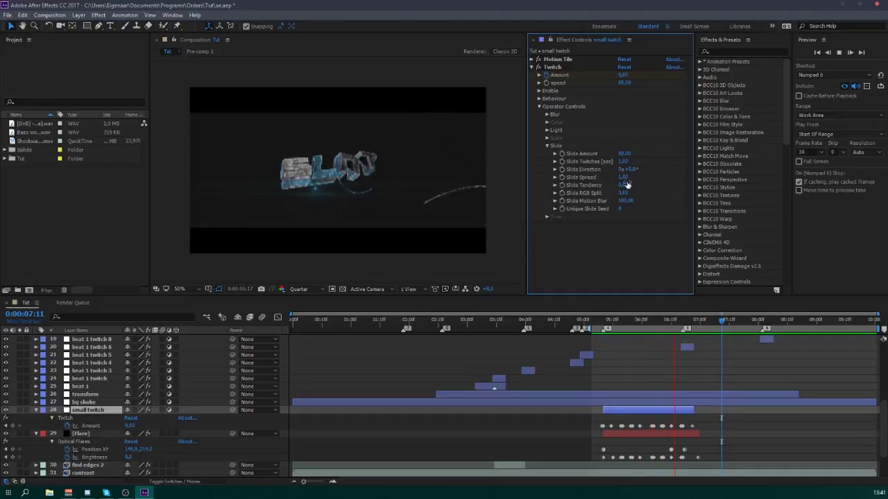
left_click(553, 66)
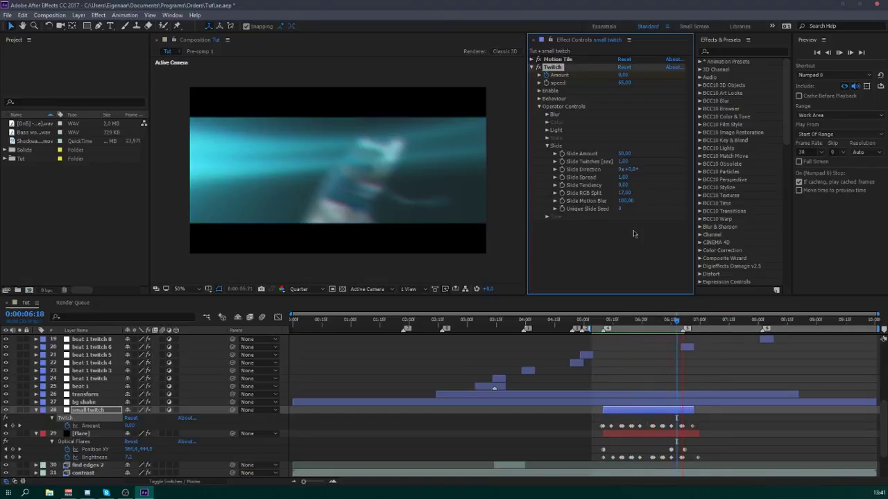
key("space")
key("ctrl+s")
left_click(540, 106)
left_click(567, 202)
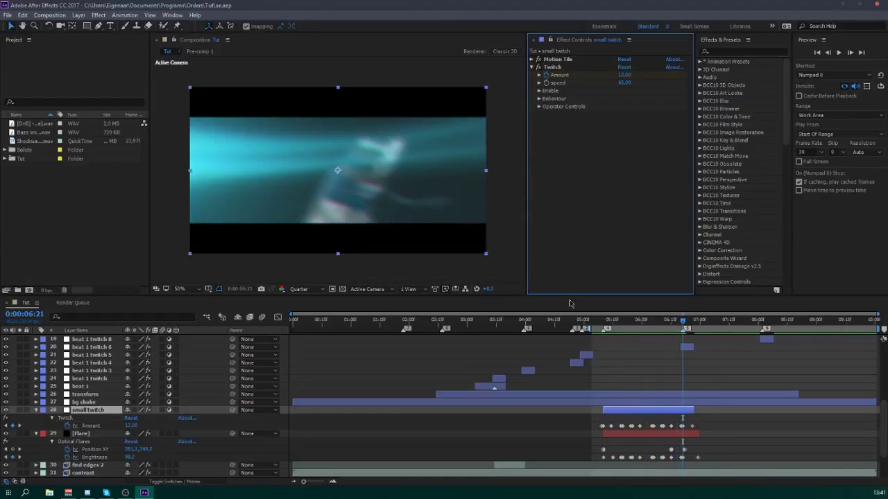
- Preview the twitch with the RGB split and scrub to 0:00:07:17 to review the section after the flare
key("space")
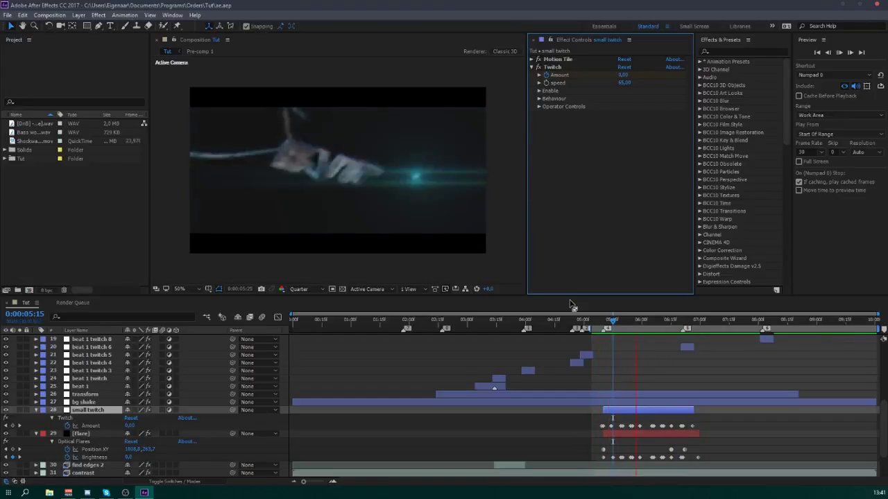
key("space")
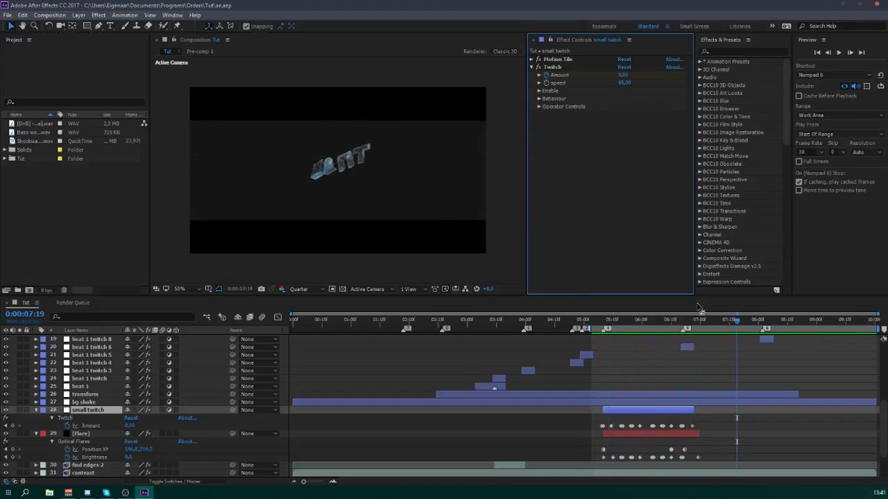
left_click_drag(663, 324, 735, 336)
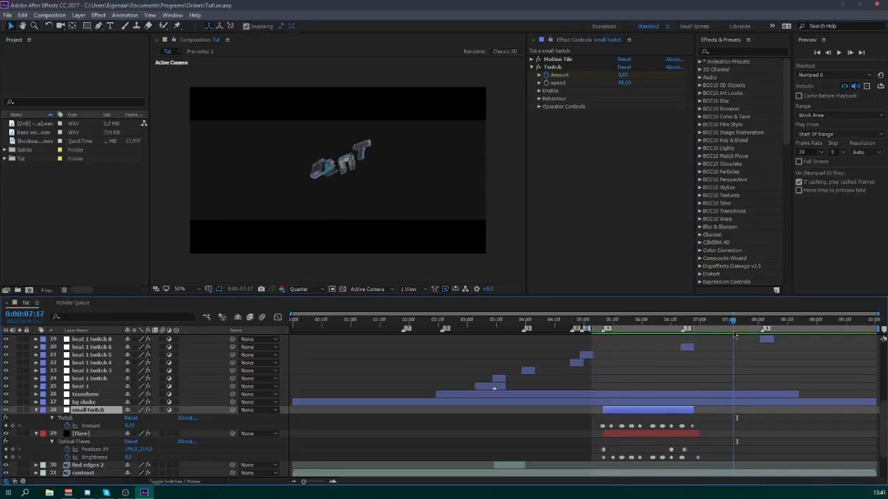
- Add an adjustment layer above the transform layer, name it zoom, and set its start to 0:00:07:10
left_click(36, 411)
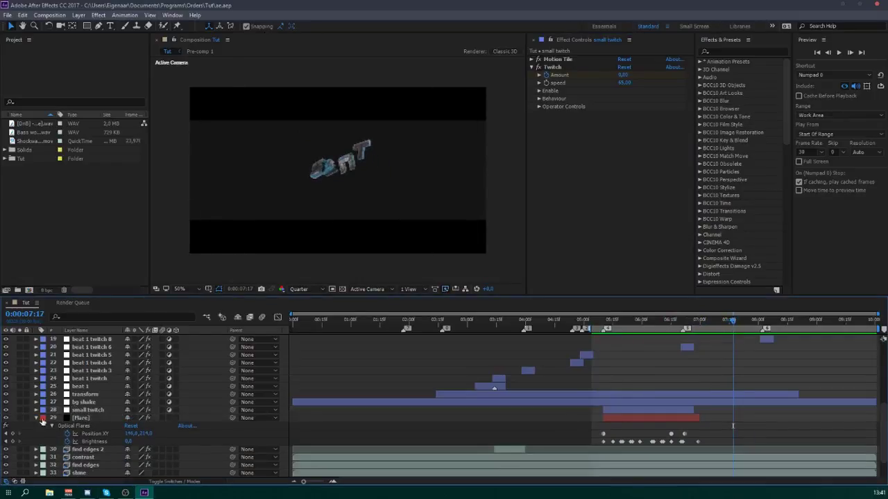
left_click(36, 418)
left_click(83, 395)
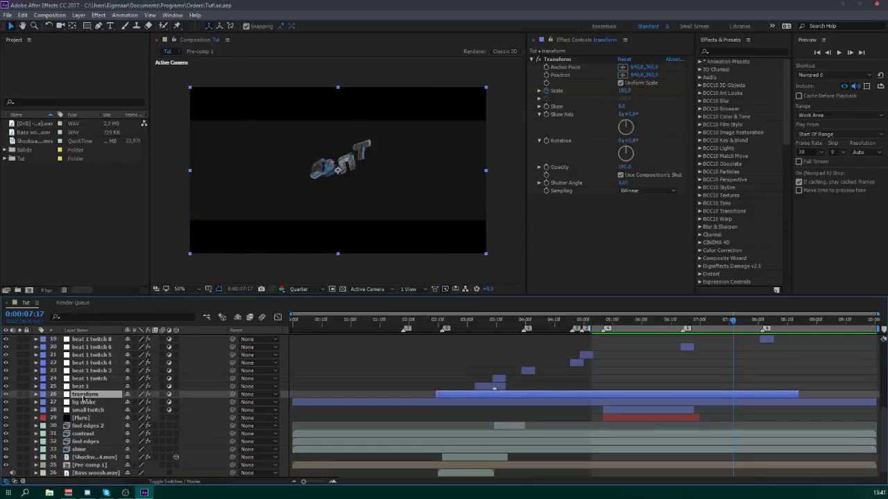
key("ctrl+alt+y")
key("Return")
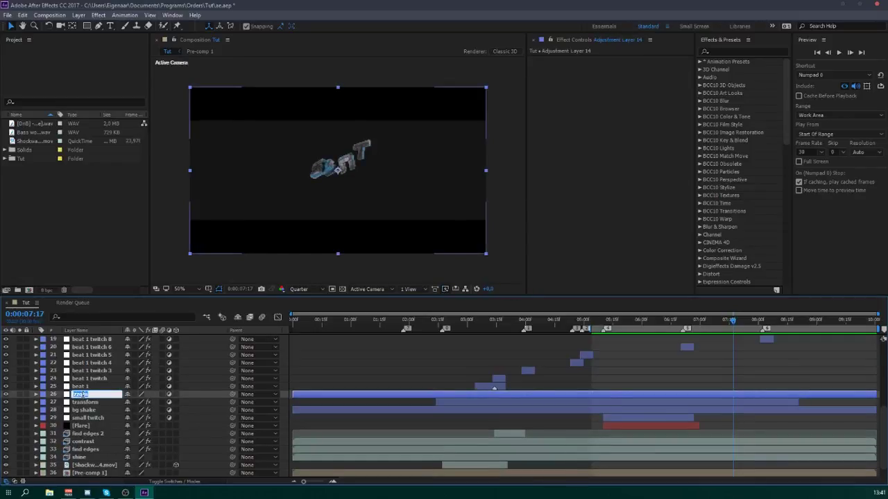
key("Return")
key("alt+bracketleft")
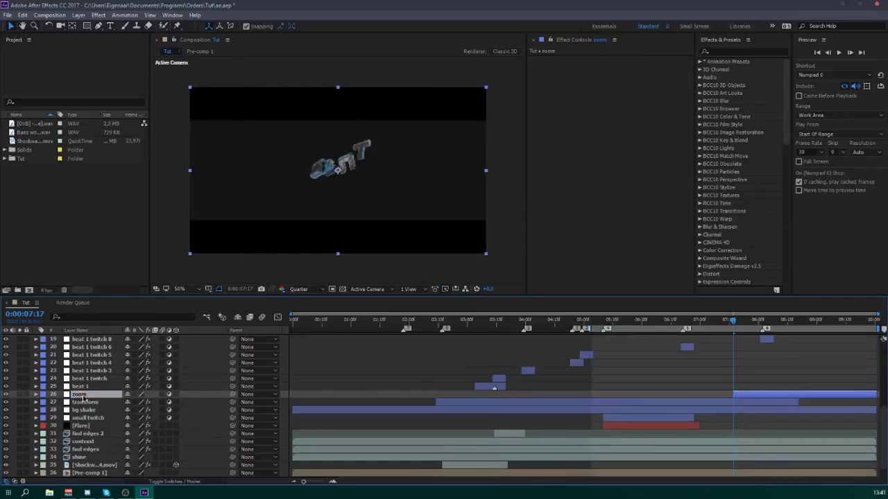
left_click_drag(727, 323, 733, 323)
left_click(719, 324)
- Apply the Transform effect to the zoom layer and keyframe its Scale from 100 at 0:00:07:10 to 171 at 0:00:07:17
left_click(727, 52)
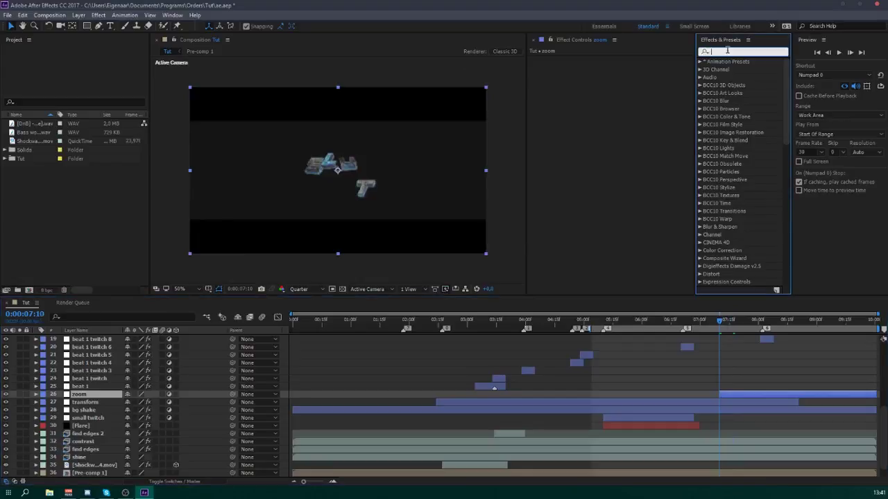
type("transform")
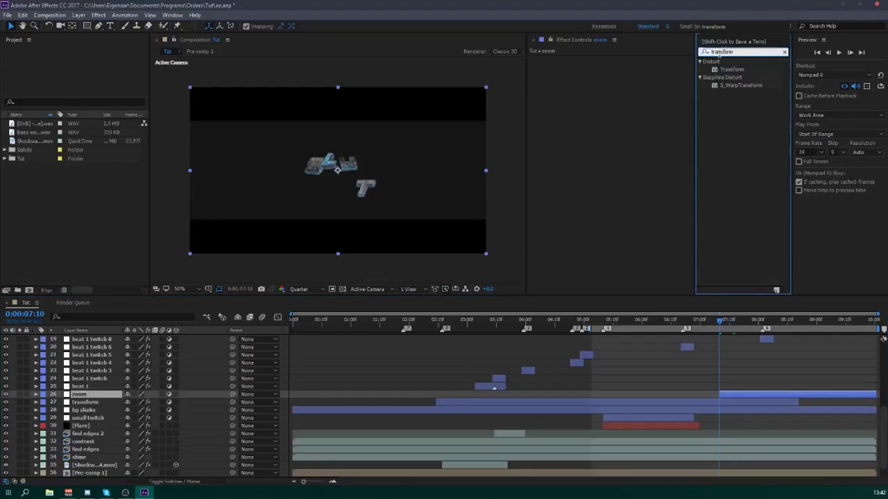
left_click_drag(732, 69, 595, 113)
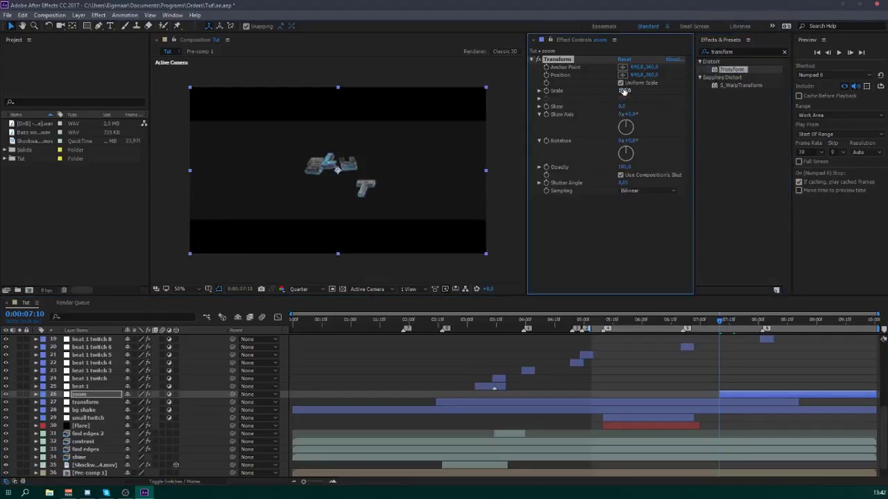
key("space")
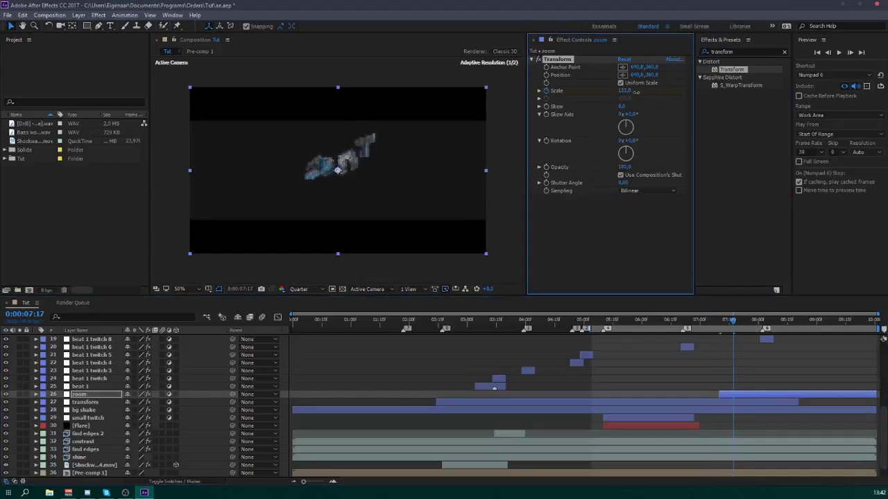
left_click_drag(625, 91, 653, 130)
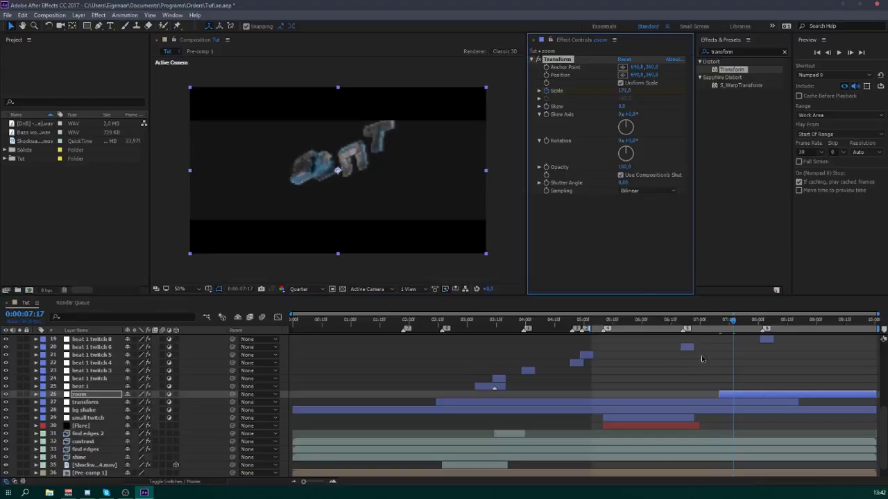
- Trim the end of the zoom layer to 0:00:08:02 and save the project
left_click_drag(716, 322, 763, 337)
key("alt+]")
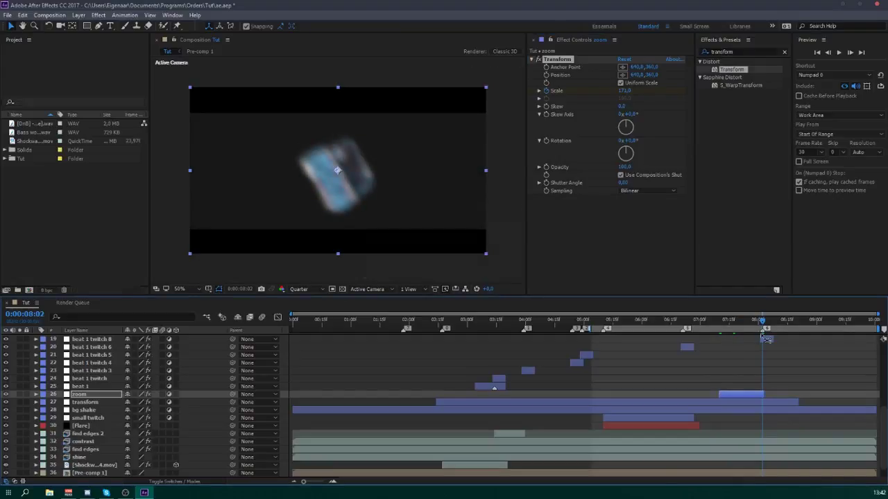
key("ctrl+s")
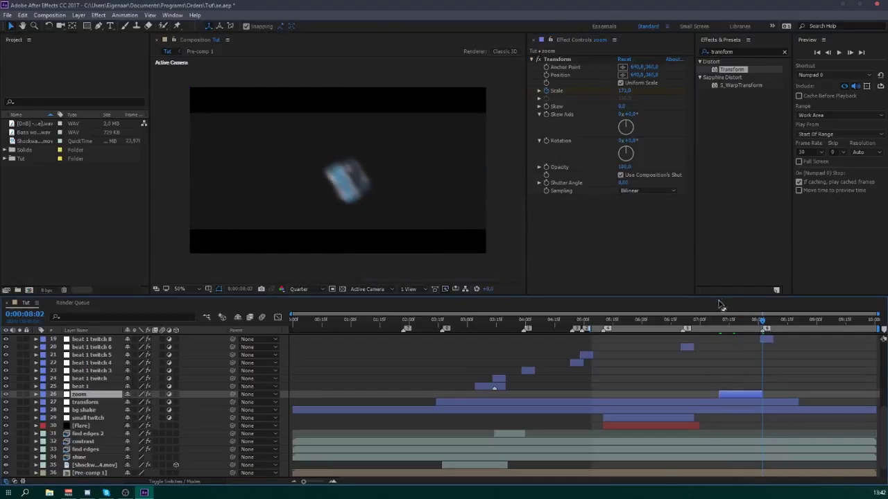
- Ease the zoom layer's two Scale keyframes and add a third one of about 196 at 0:00:08:02
left_click(717, 321)
key("u")
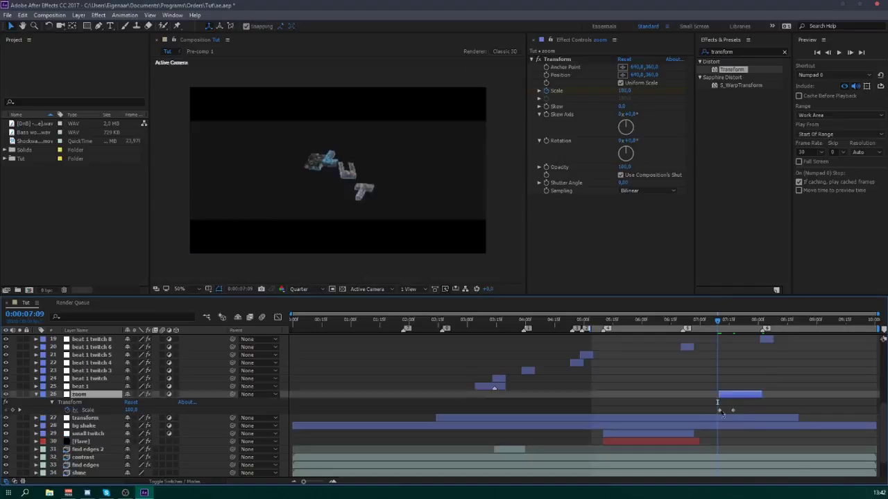
left_click_drag(745, 405, 715, 416)
left_click(753, 321)
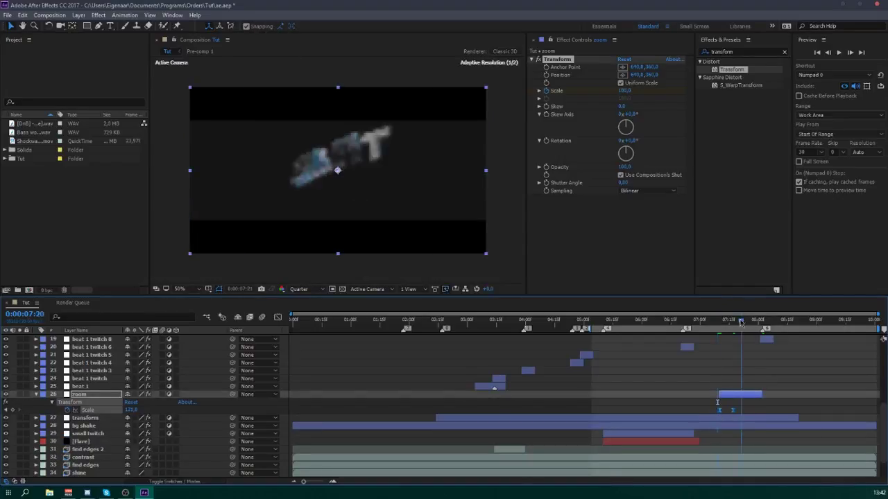
left_click(761, 330)
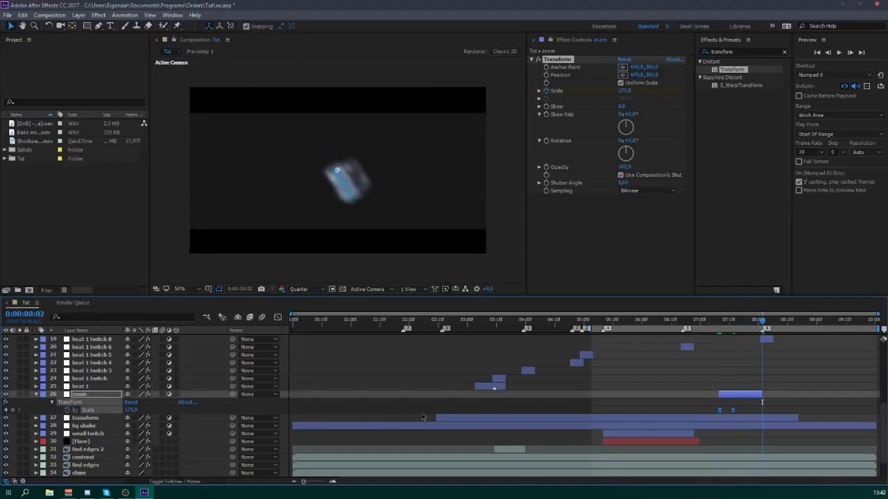
left_click_drag(130, 410, 140, 410)
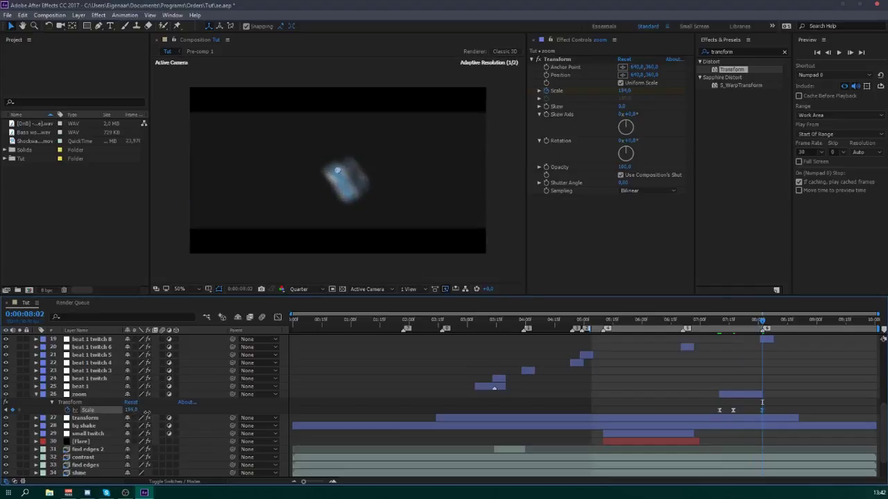
left_click(716, 395)
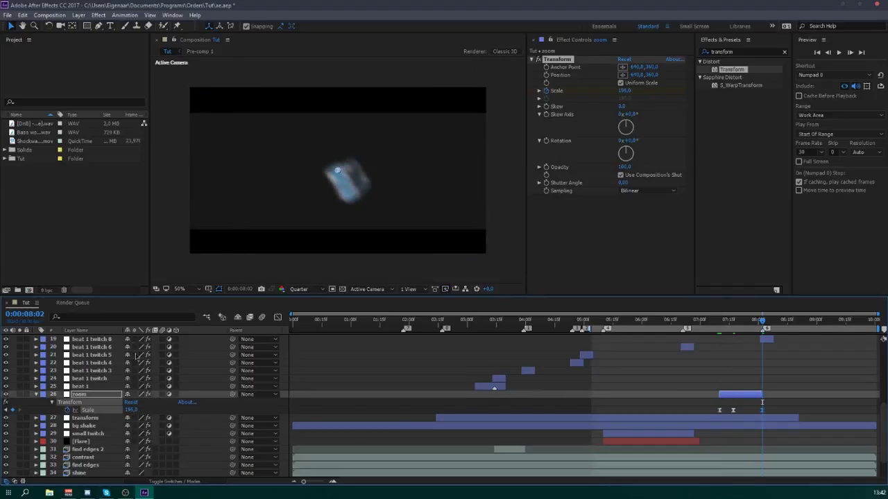
- Smooth the zoom layer's Scale curve around the middle keyframe in the graph editor and preview it from 0:00:07:03
left_click(278, 317)
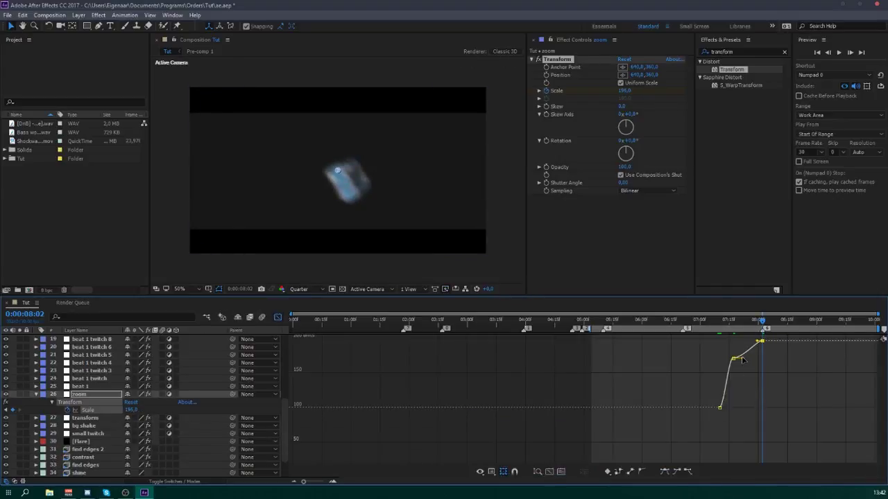
left_click_drag(737, 353, 732, 361)
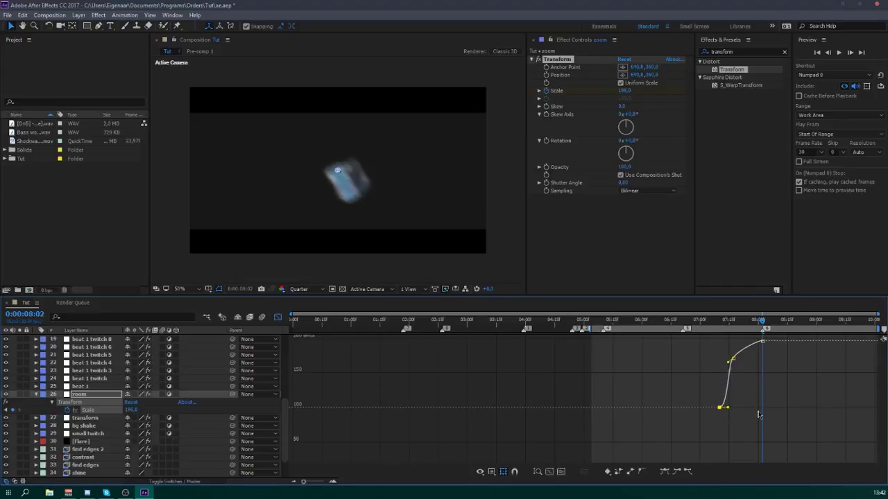
key("b")
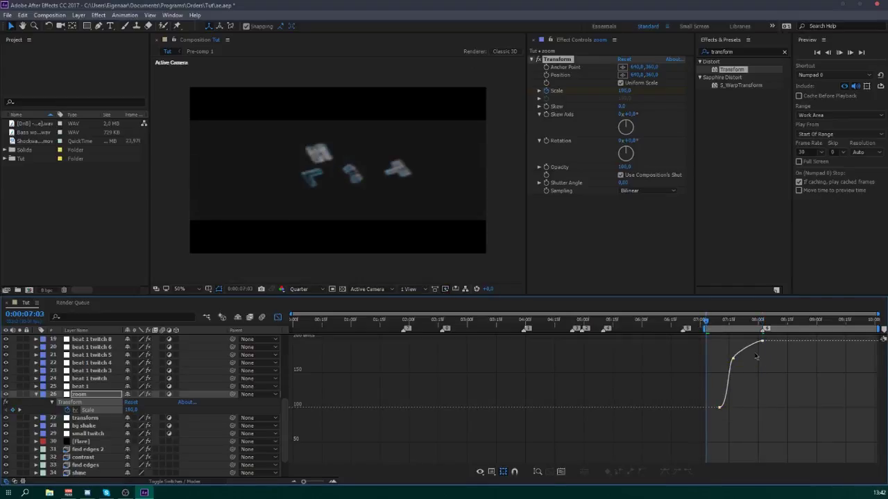
key("space")
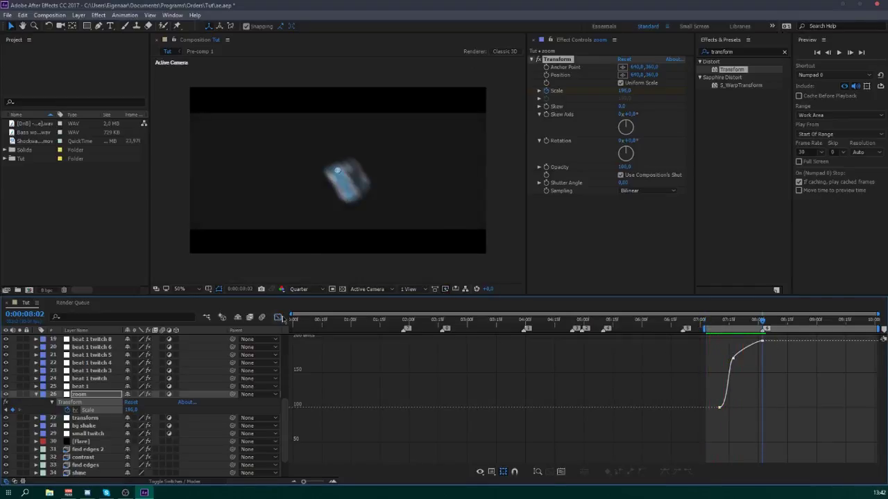
key("shift+F3")
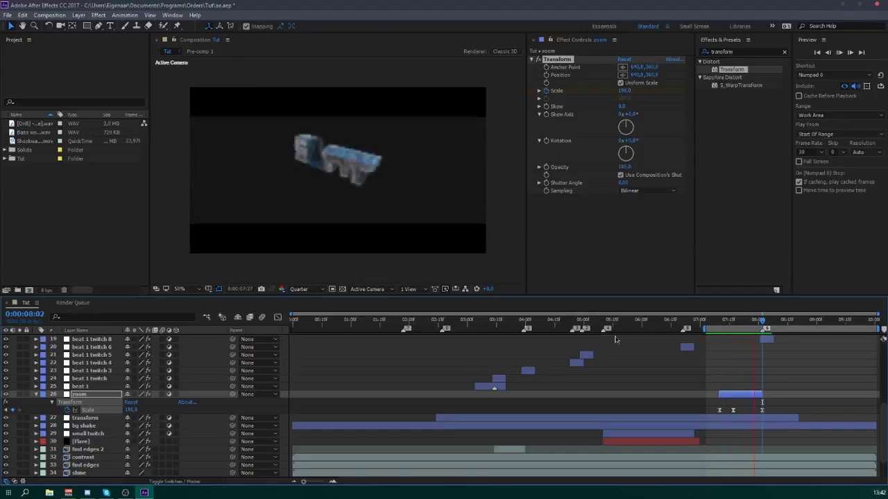
- Keyframe the zoom layer's Transform Rotation from 0° at 0:00:07:21 to -180° at 0:00:07:22
left_click(765, 317)
left_click_drag(766, 320, 740, 332)
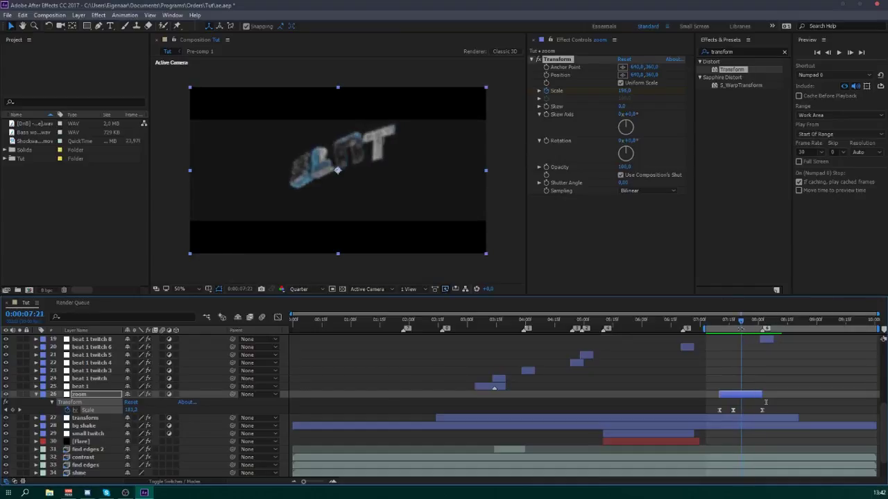
left_click(545, 141)
key("Page_Down")
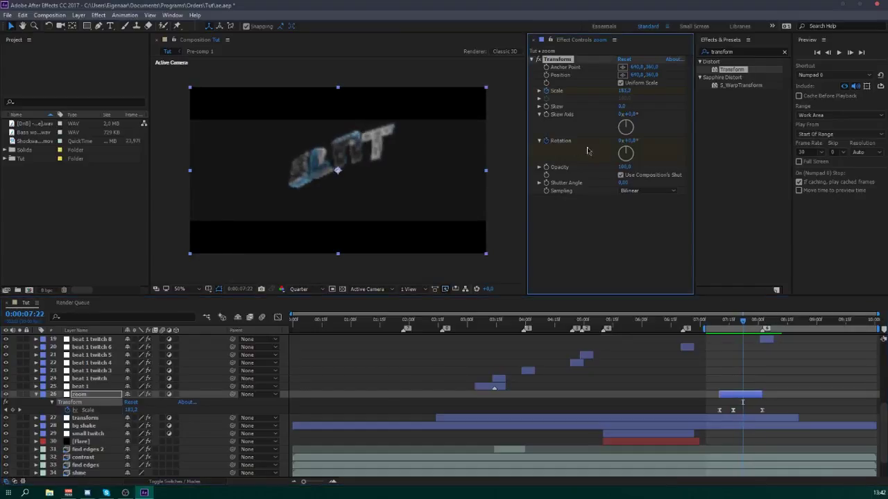
left_click(626, 159)
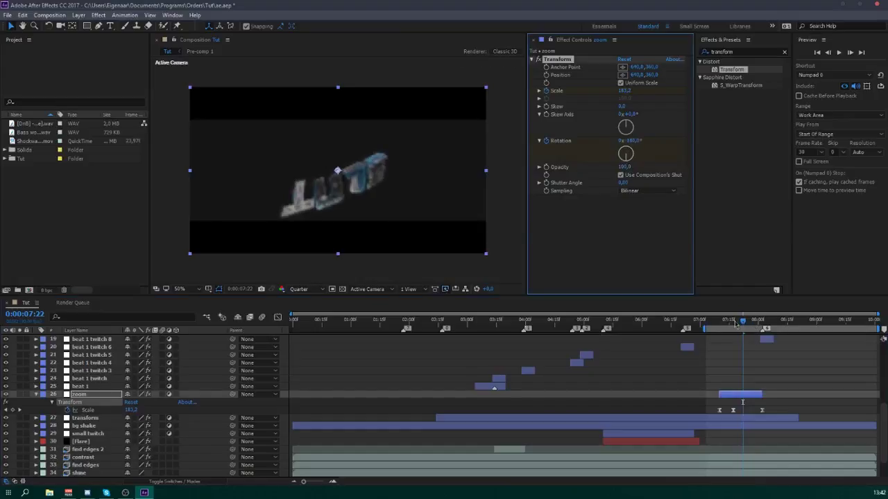
- Preview the zoom with the rotation flip and return the playhead to 0:00:07:22
key("space")
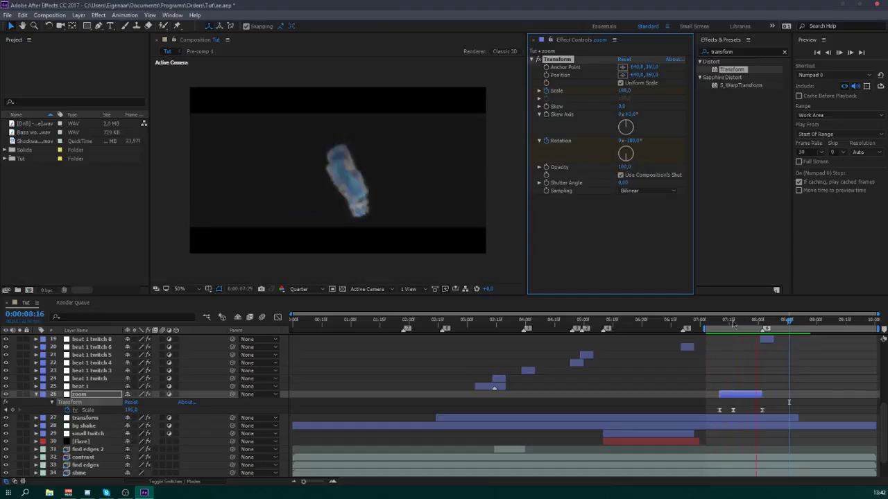
key("space")
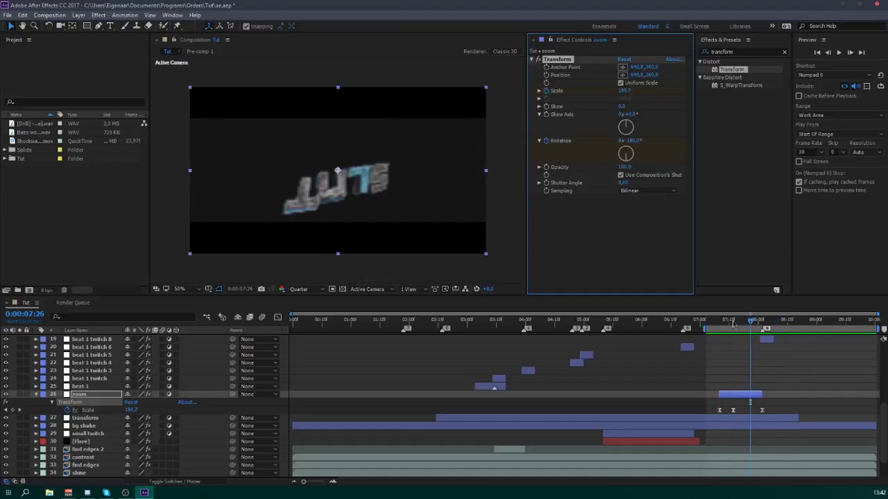
left_click_drag(732, 321, 744, 333)
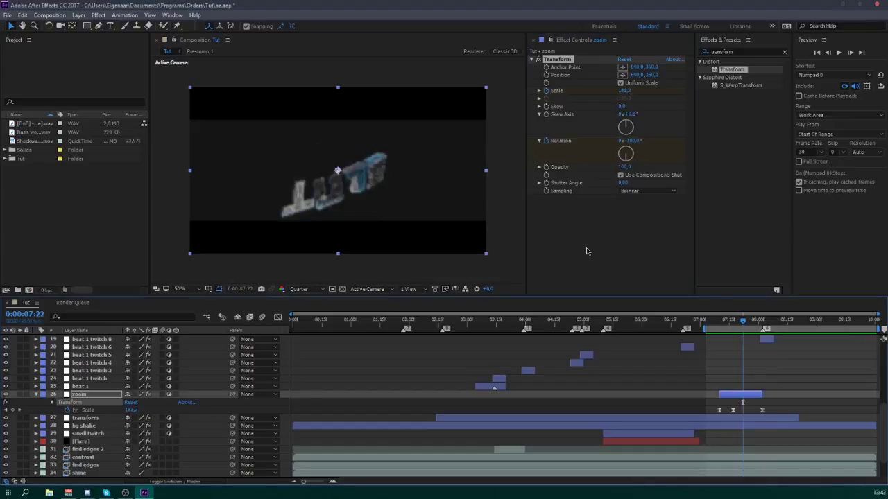
mouse_move(742, 323)
left_mouse_down()
mouse_move(761, 331)
mouse_move(743, 332)
left_mouse_up()
- Copy the existing Scale keyframes of the contrast, find edges and shine layers and paste each set on its own layer at 0:00:07:22
left_click(36, 394)
scroll(104, 432, "down", 1)
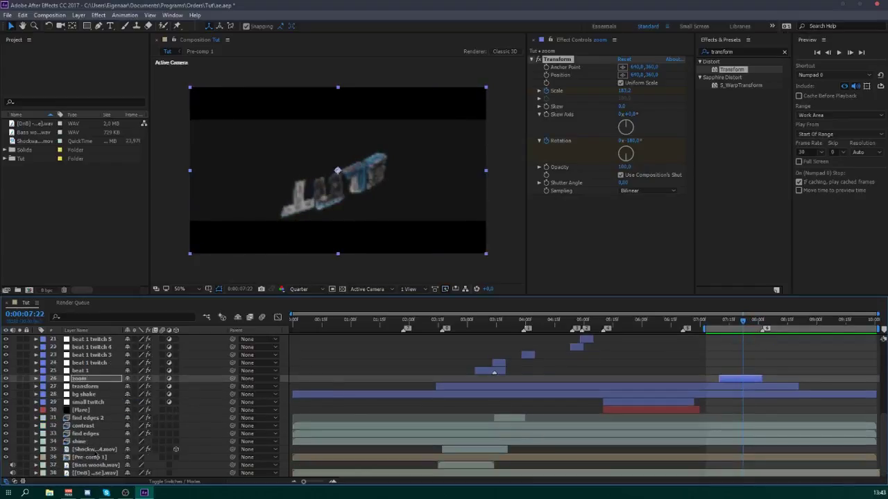
left_click(83, 420)
left_click(86, 441, "shift")
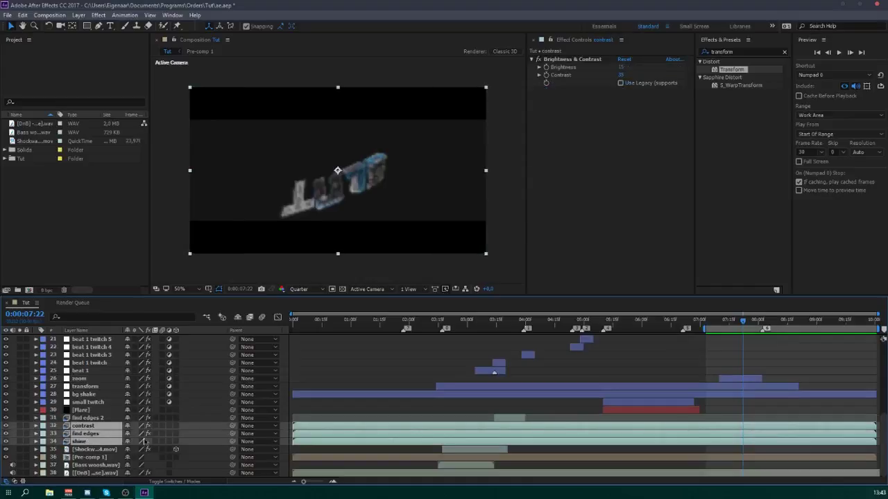
key("s")
left_click_drag(574, 433, 609, 473)
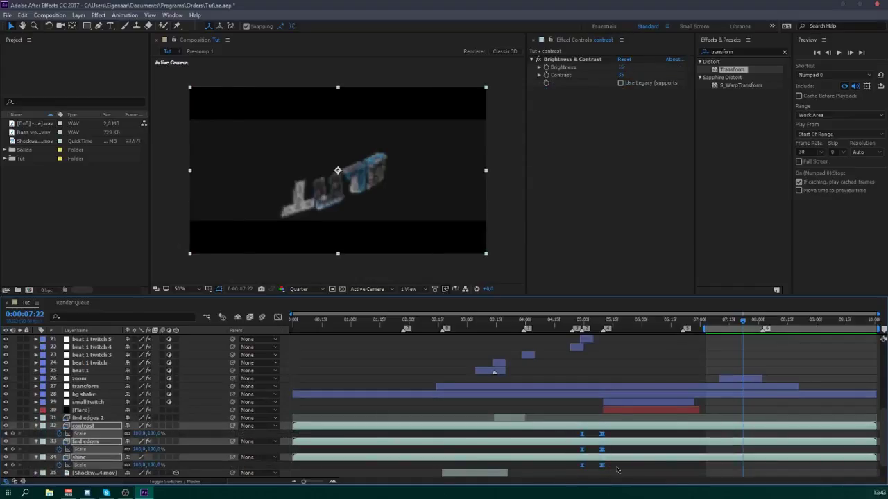
left_click_drag(573, 432, 564, 458)
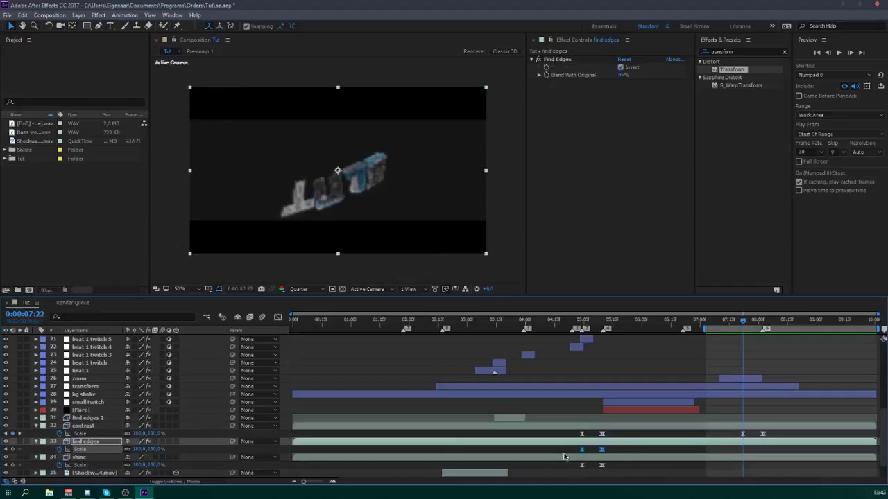
key("ctrl+c")
key("ctrl+v")
left_click_drag(618, 463, 577, 468)
key("ctrl+v")
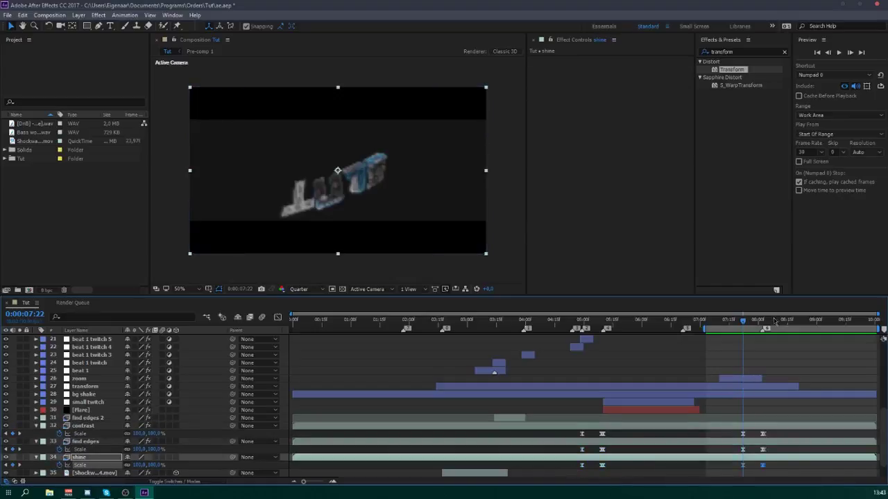
- Move the final pasted Scale keyframes of contrast, find edges and shine to 0:00:08:01 and preview the section
left_click(761, 322)
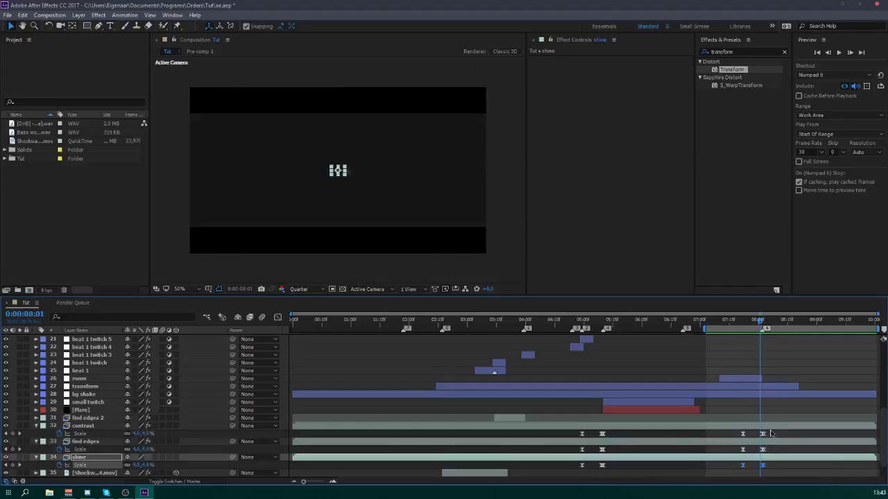
left_click_drag(770, 431, 759, 466)
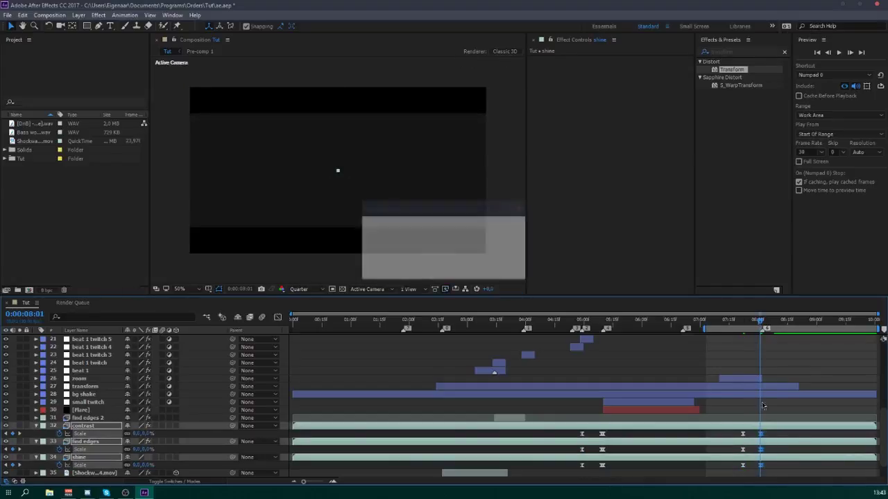
key("space")
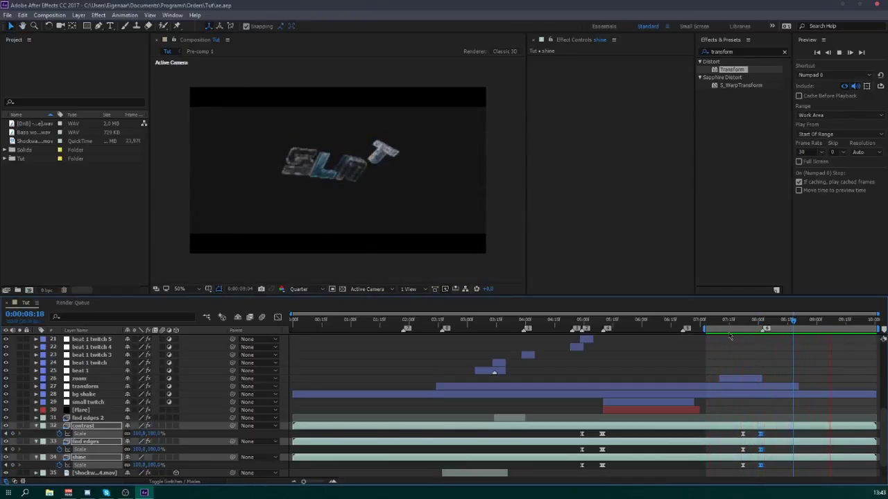
- Extend the work area back to the composition's start and save the project
left_click(631, 364)
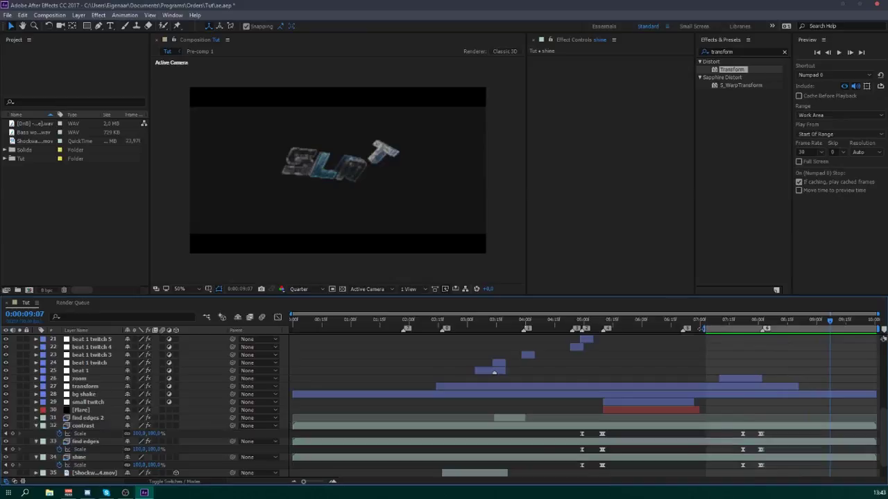
left_click_drag(702, 328, 205, 349)
key("ctrl+s")
- Collapse the contrast, find edges and shine layers and preview the whole intro
left_click(36, 425)
left_click(36, 433)
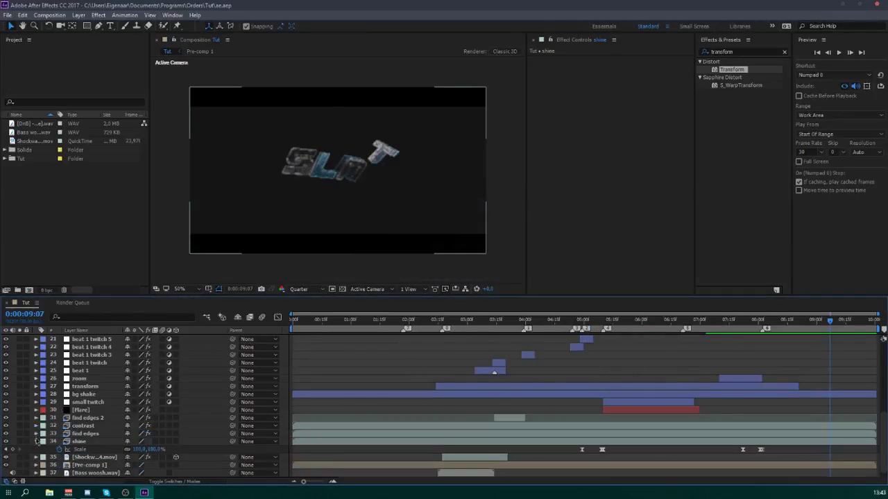
scroll(474, 348, "up", 7)
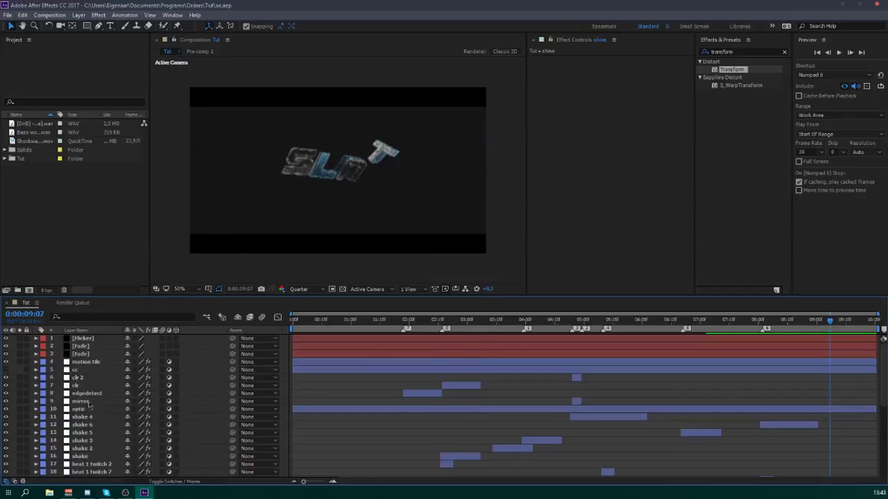
key("space")
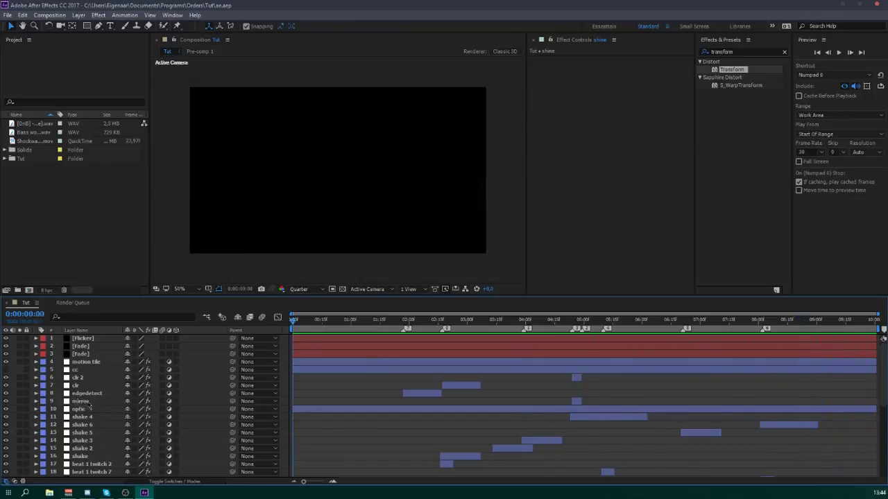
- Add an adjustment layer named skew directly above shake 4 and trim its start to 0:00:02:17
left_click(81, 401)
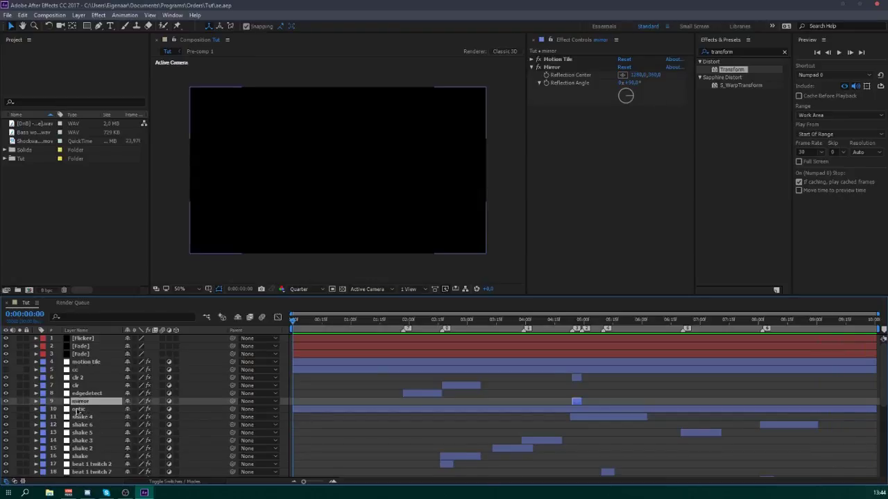
left_click(84, 416)
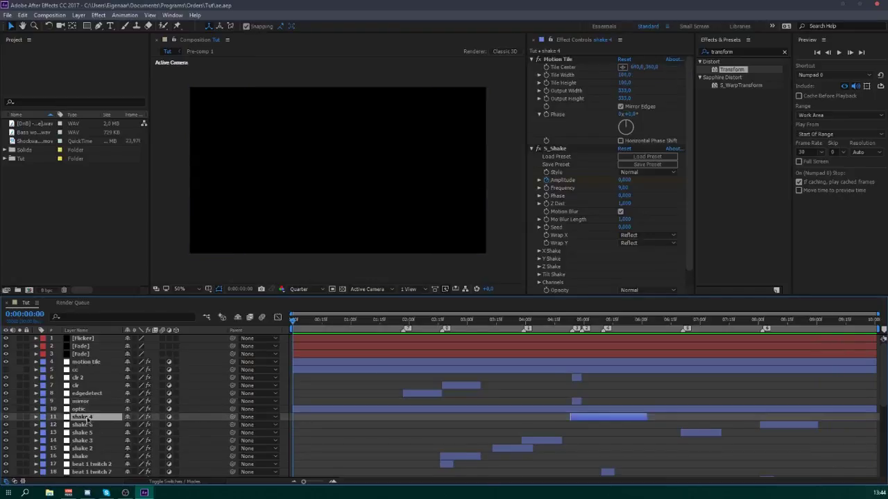
key("ctrl+alt+y")
key("Return")
type("skew")
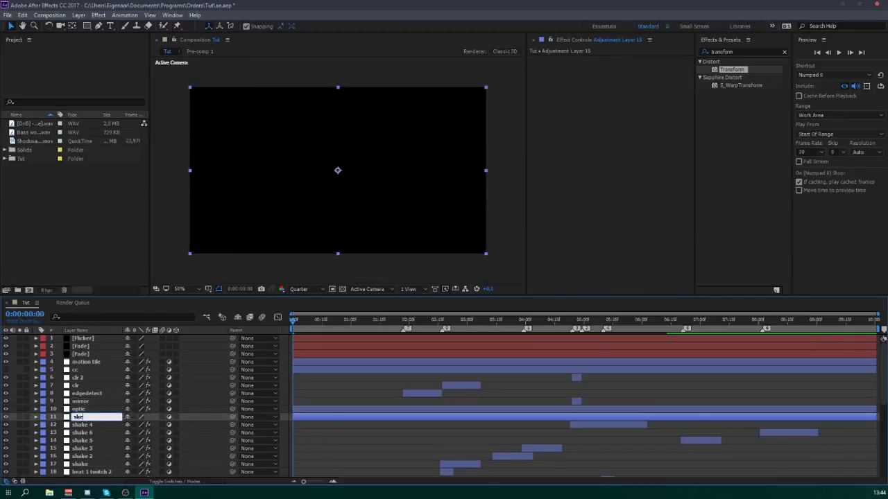
key("Return")
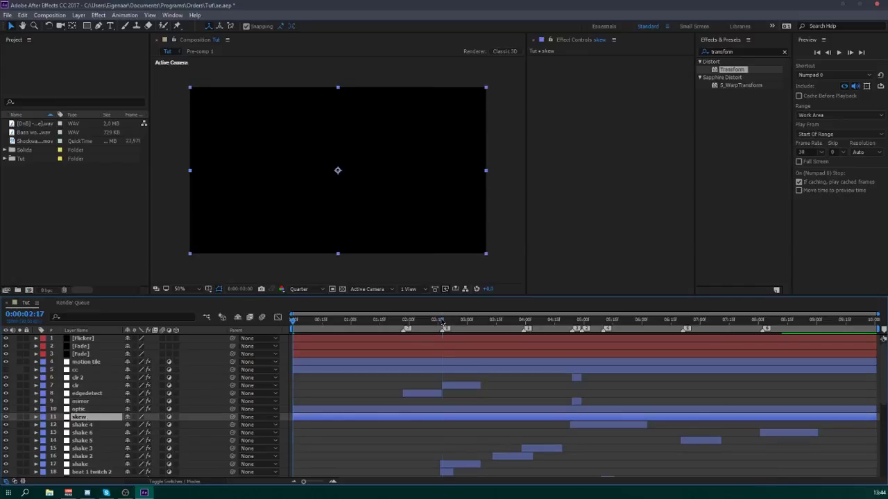
left_click(444, 326)
key("alt+bracketleft")
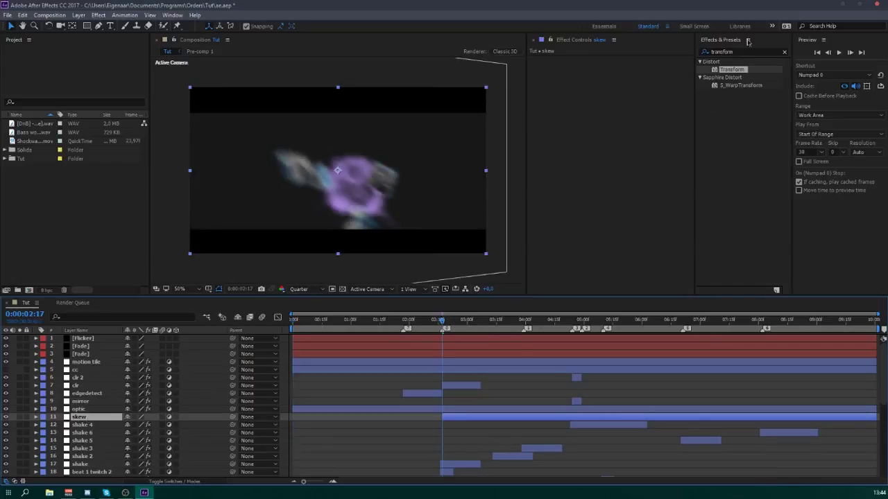
- Find the DE_Skew effect and apply it to the skew layer
left_click(747, 43)
left_click(750, 50)
type("de_")
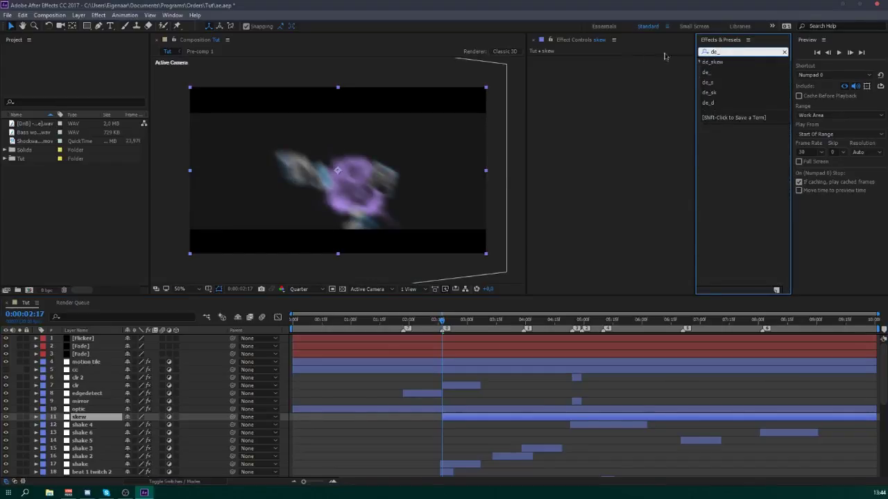
left_click(714, 62)
left_click_drag(730, 70, 604, 81)
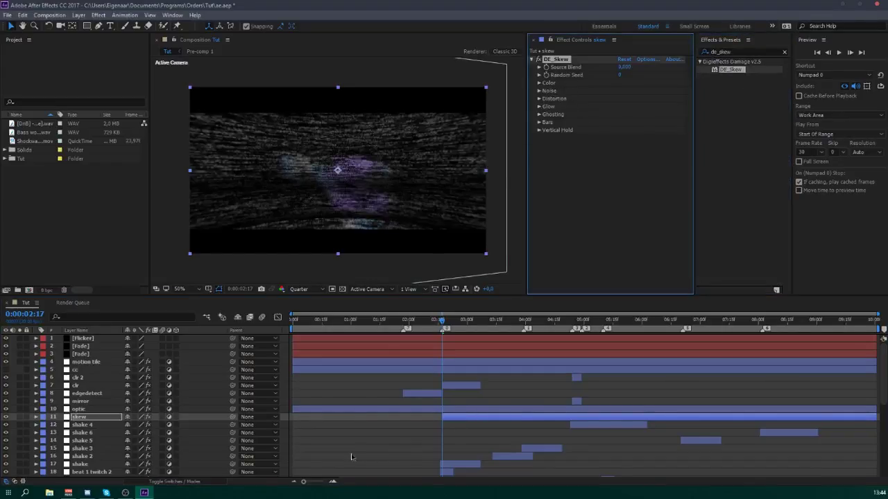
- Keyframe the skew layer's Opacity from 0:00:02:17 down to 0% at 0:00:03:05 and trim the layer's end there
key("alt+shift+t")
left_click(477, 321)
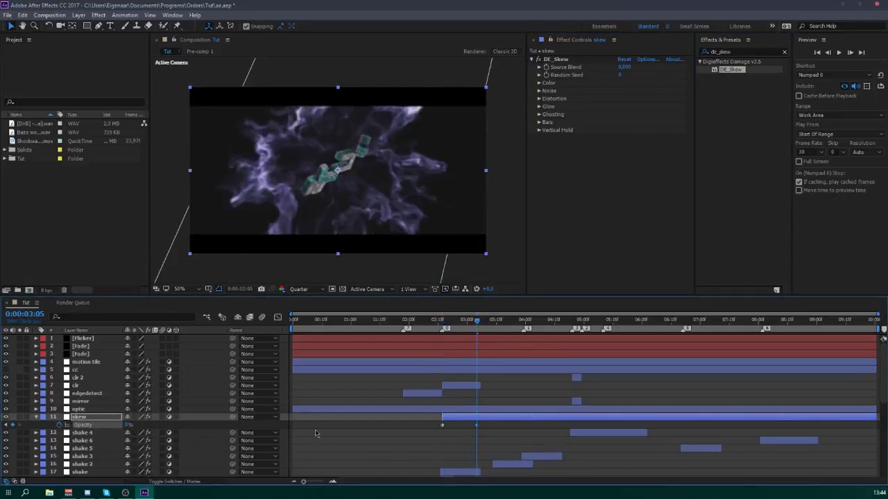
key("alt+bracketright")
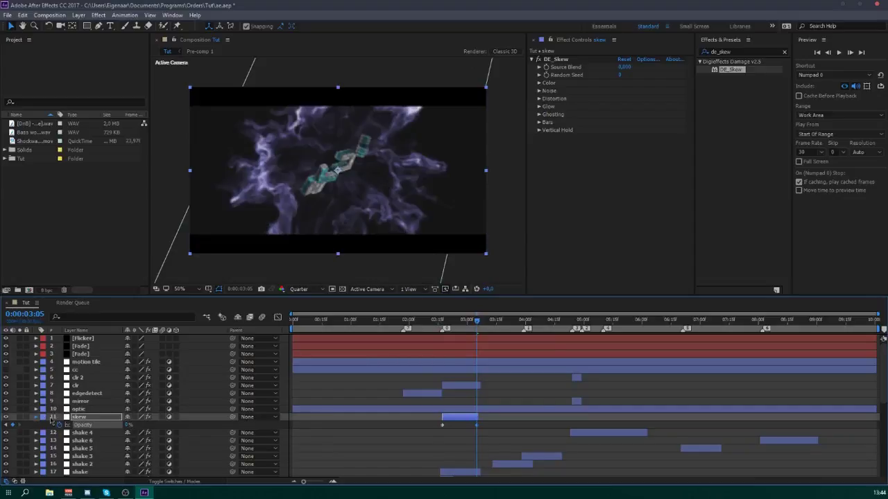
left_click(36, 416)
- Duplicate the skew layer and shift the copy to start at the beat at 0:00:05:10
key("ctrl+d")
left_click_drag(459, 416, 629, 417)
left_click_drag(527, 323, 603, 323)
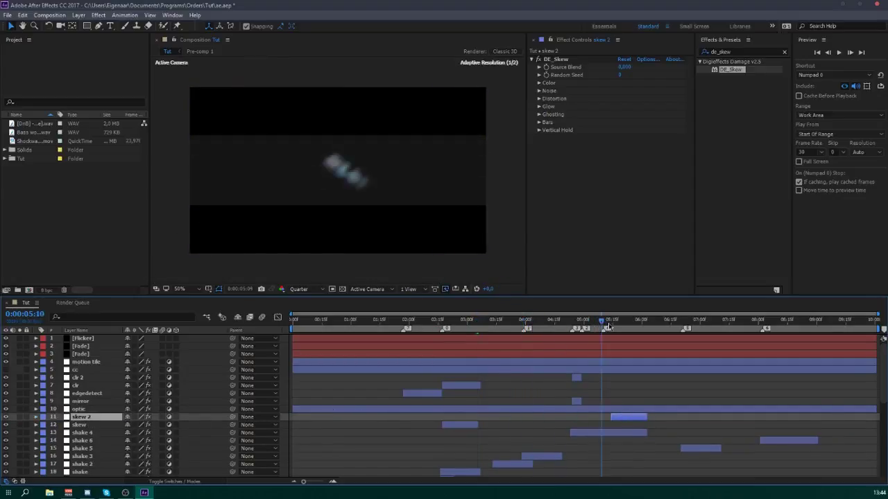
left_click_drag(625, 419, 617, 419)
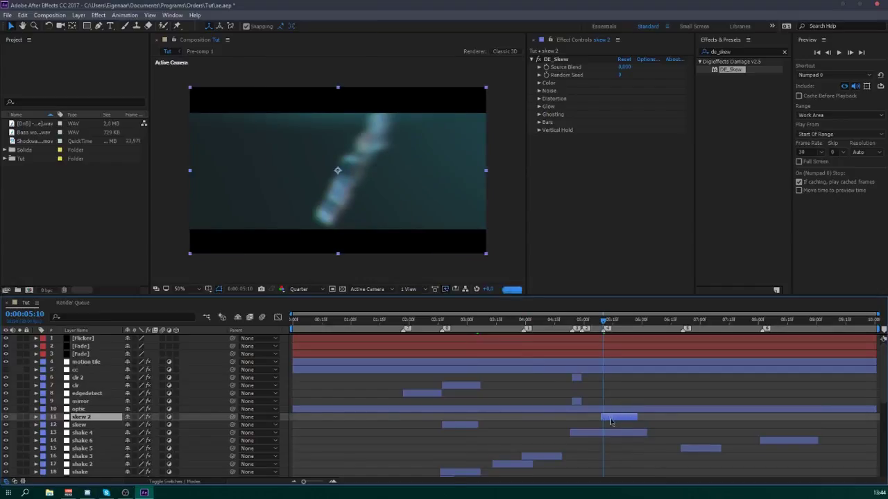
- Duplicate skew 2, shift the copy to start at 0:00:08:02 and preview the intro
key("ctrl+d")
left_click(764, 323)
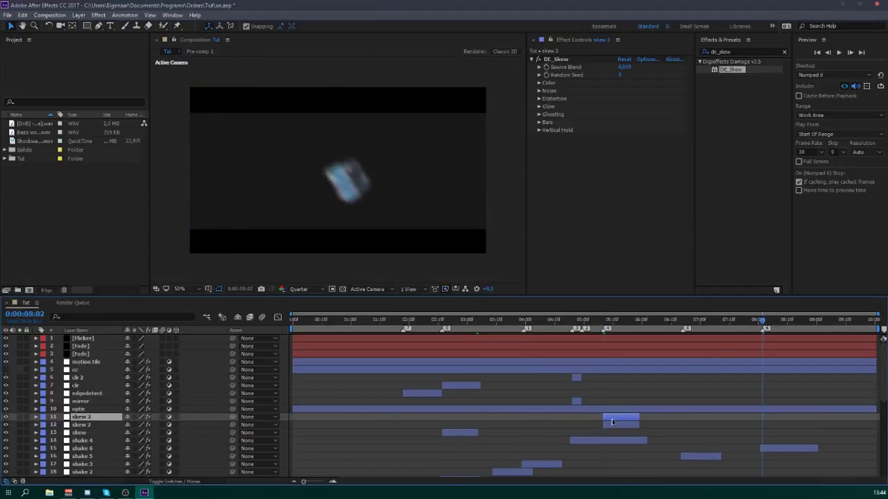
left_click_drag(613, 418, 783, 416)
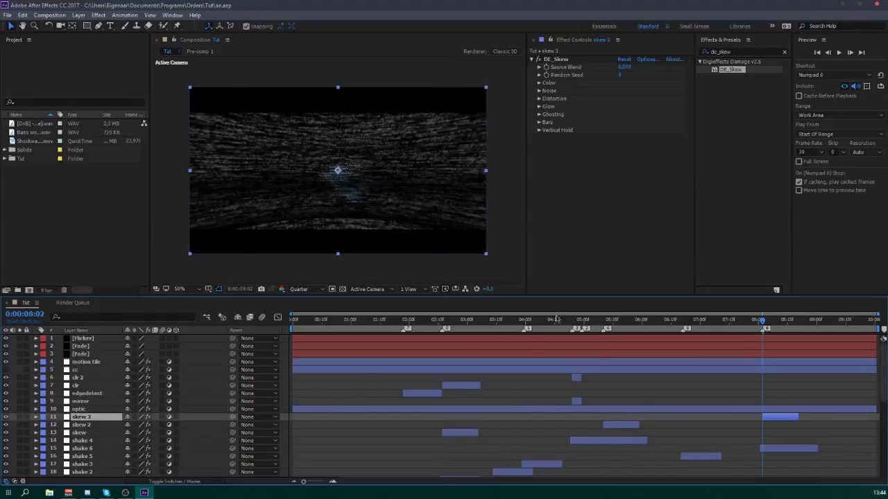
mouse_move(486, 324)
left_mouse_down()
mouse_move(559, 323)
mouse_move(398, 328)
mouse_move(491, 334)
left_mouse_up()
key("space")
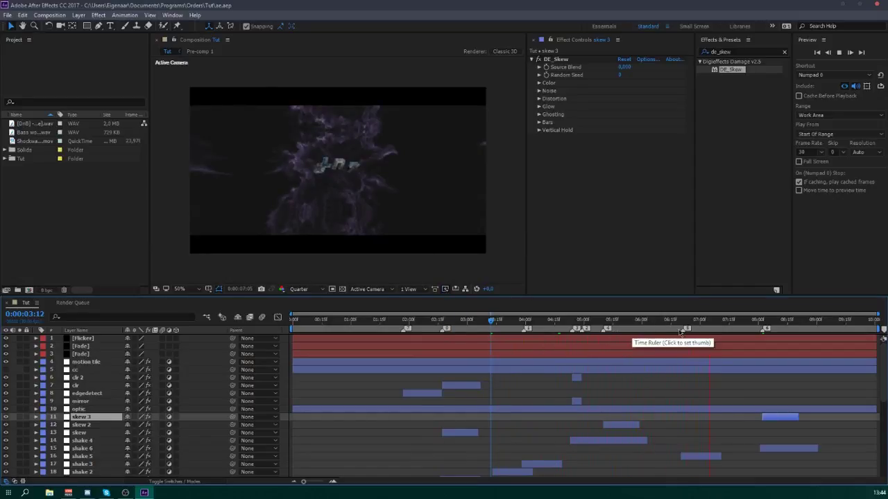
- Add an adjustment layer named glitch above skew 3 and trim its start to 0:00:07:23
mouse_move(746, 324)
left_mouse_down()
mouse_move(733, 323)
mouse_move(755, 324)
mouse_move(745, 323)
left_mouse_up()
key("ctrl+alt+y")
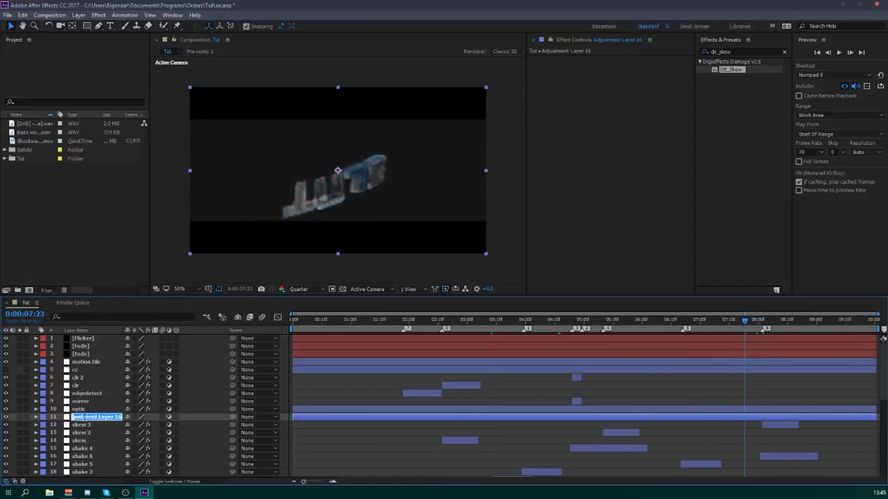
key("Return")
type("glitch")
key("Return")
key("alt+bracketleft")
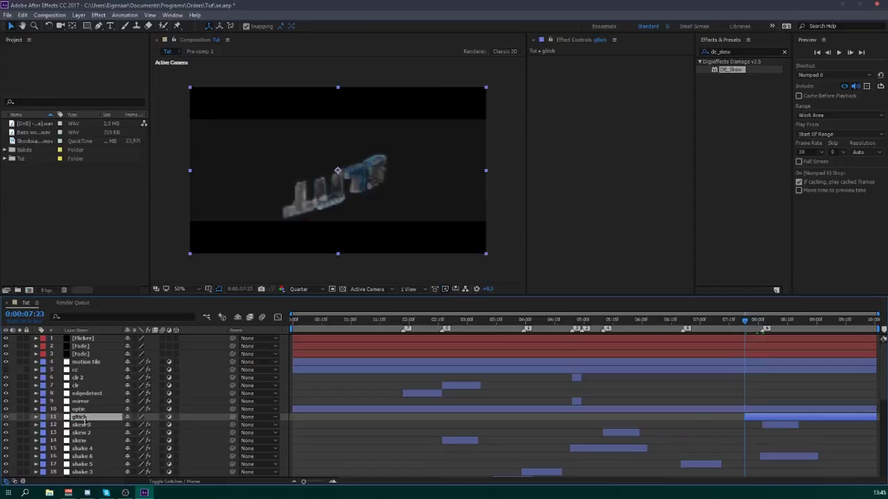
- Find the uni.Glitch effect and apply it to the glitch layer
left_click(731, 49)
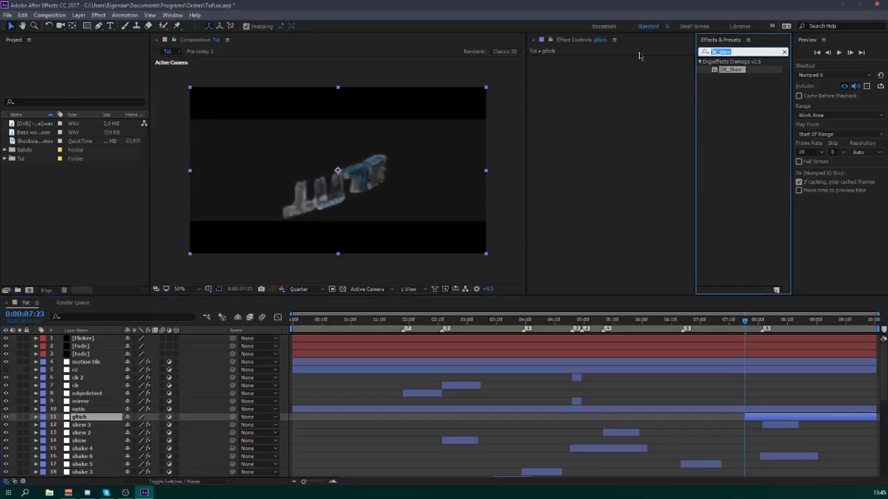
type("unil")
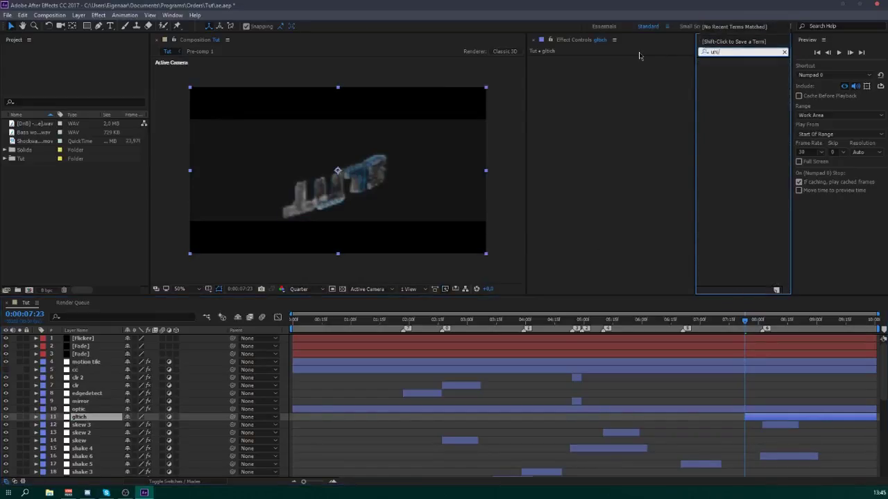
key("BackSpace")
type(".gl")
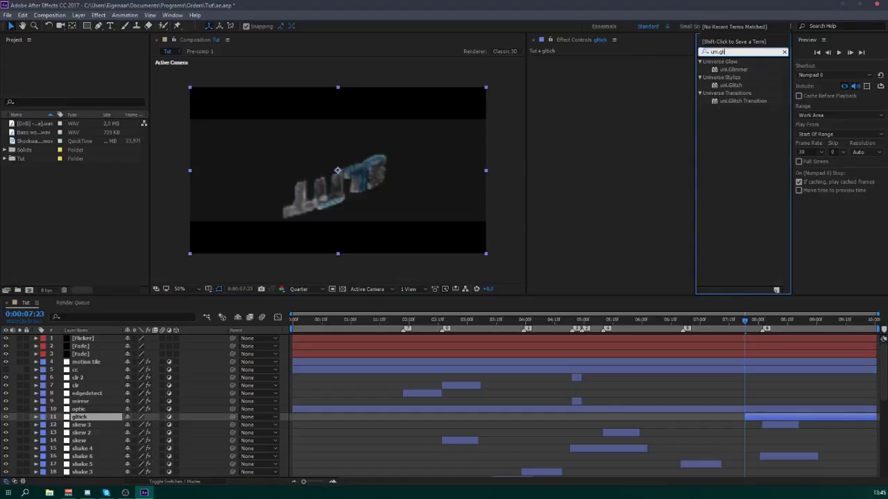
double_click(726, 87)
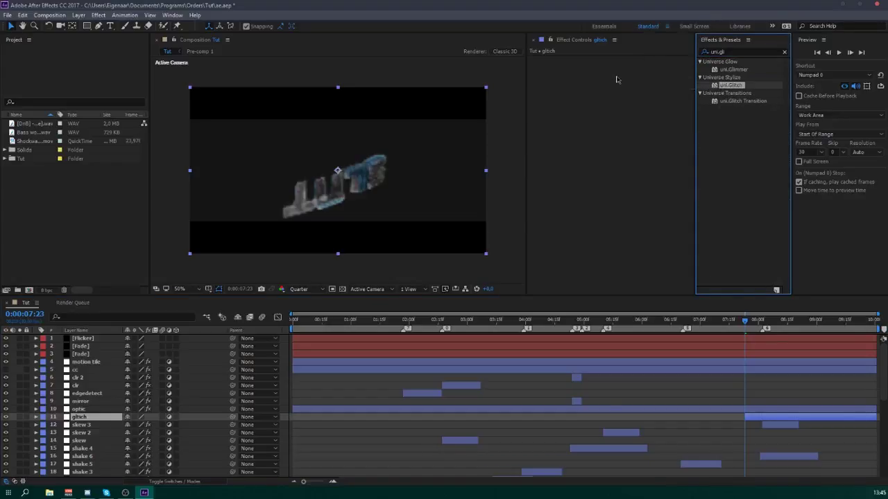
left_click_drag(616, 79, 616, 80)
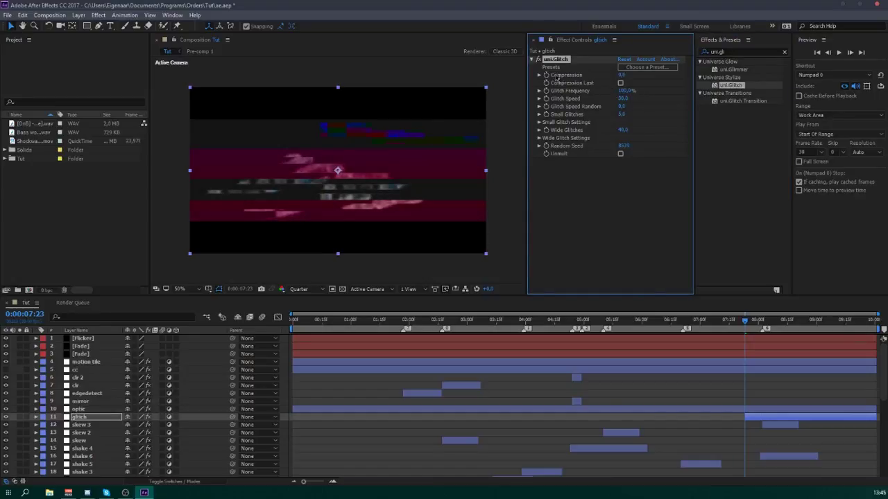
- Keyframe the glitch layer's Opacity at 0% at 0:00:07:23, 65% at 0:00:08:02 and 0% at 0:00:08:16, and trim the layer's end there
key("t")
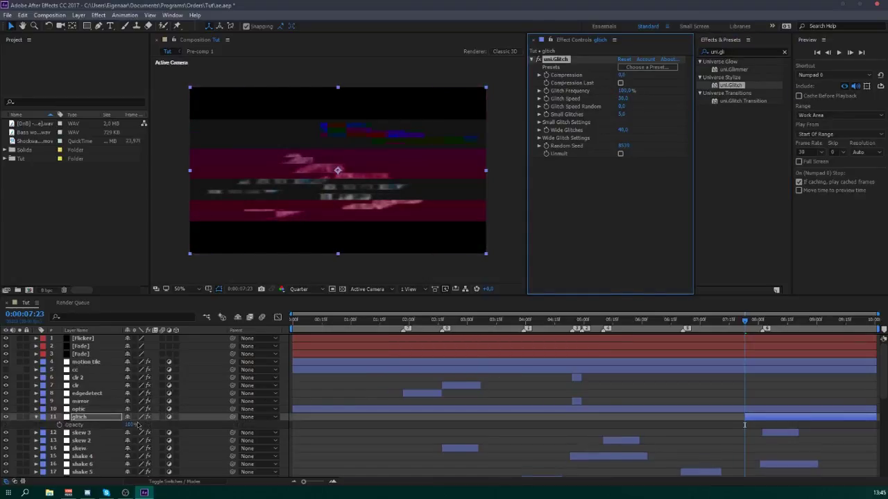
left_click(131, 425)
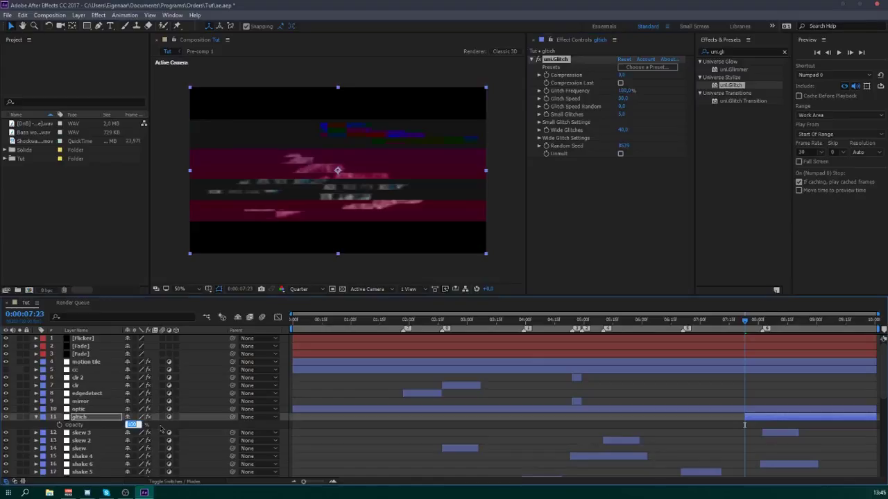
type("0")
left_click(162, 429)
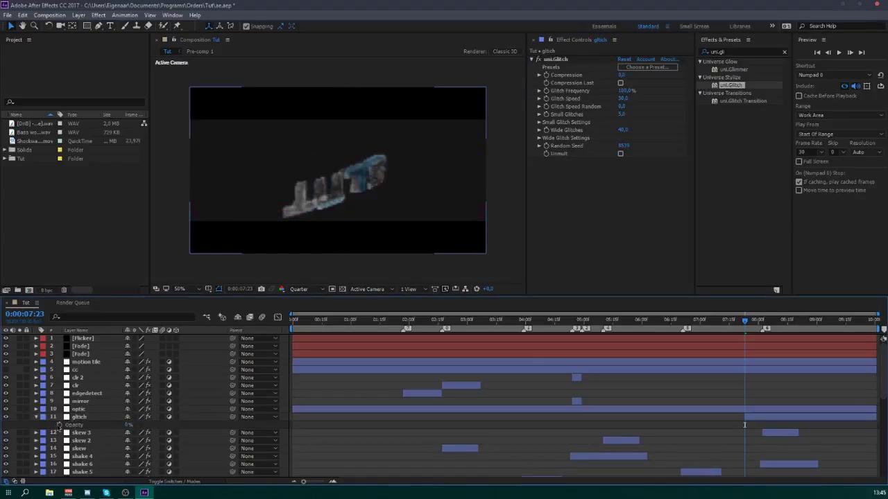
left_click(59, 425)
left_click(757, 323)
left_click_drag(757, 323, 762, 323)
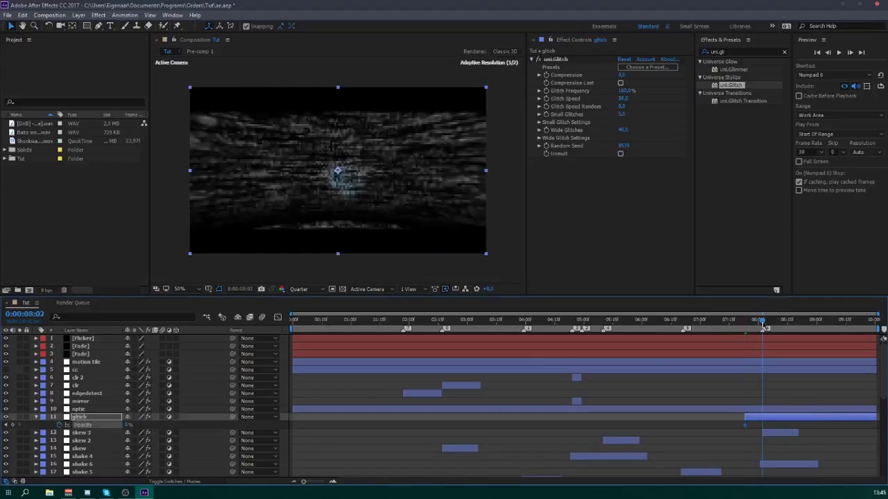
type("65")
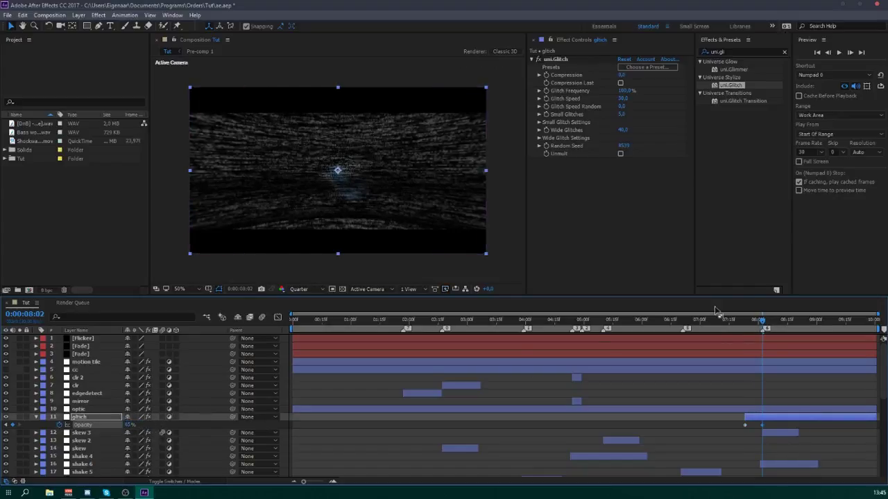
left_click_drag(766, 325, 789, 323)
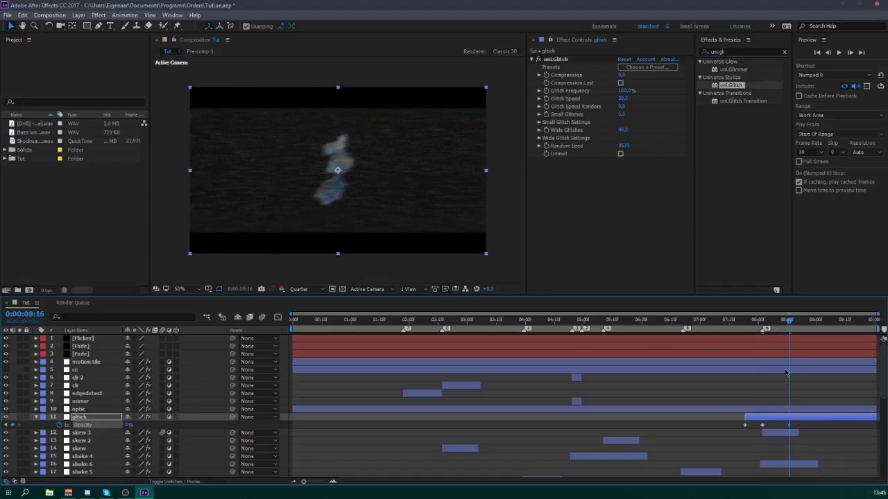
key("alt+]")
- Ease the three glitch Opacity keyframes and lengthen the outer keyframes' influence handles in the graph editor for a steeper peak
left_click_drag(794, 422, 716, 430)
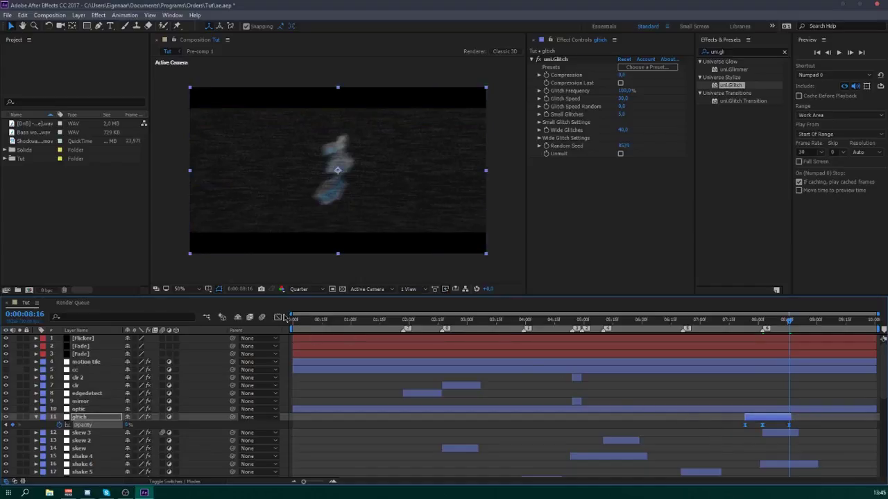
left_click(277, 318)
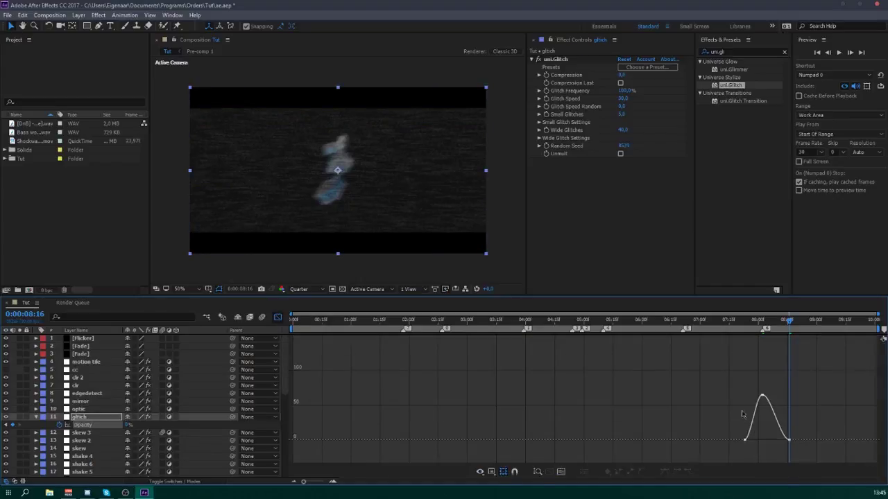
left_click(746, 441)
left_click_drag(751, 441, 764, 440)
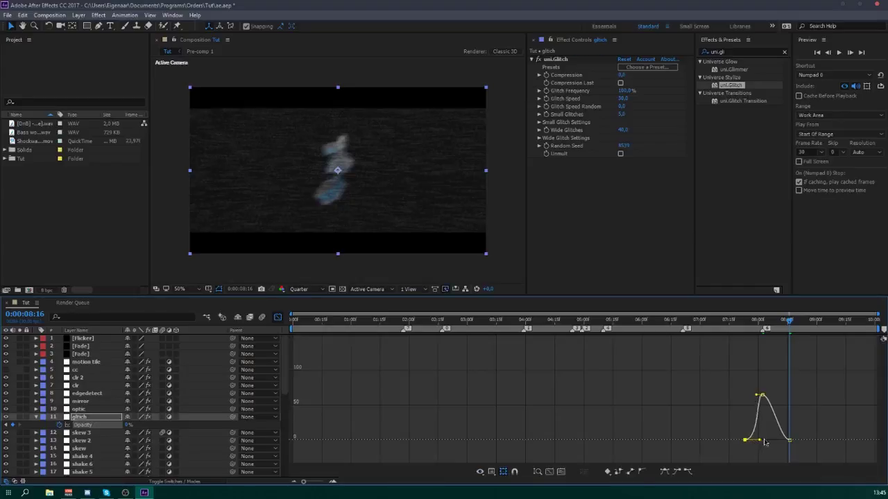
left_click(789, 439)
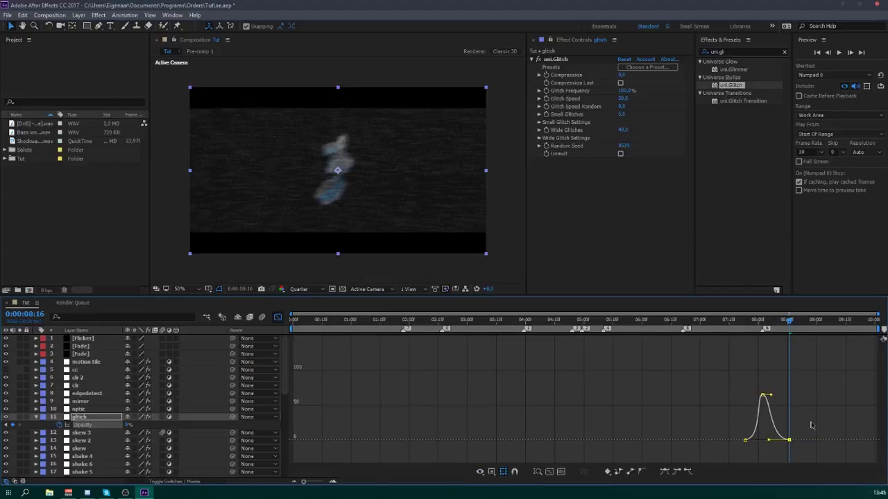
- Start the work area just before the glitch layer, preview the glitch section, and save the project
left_click(811, 425)
left_click(277, 317)
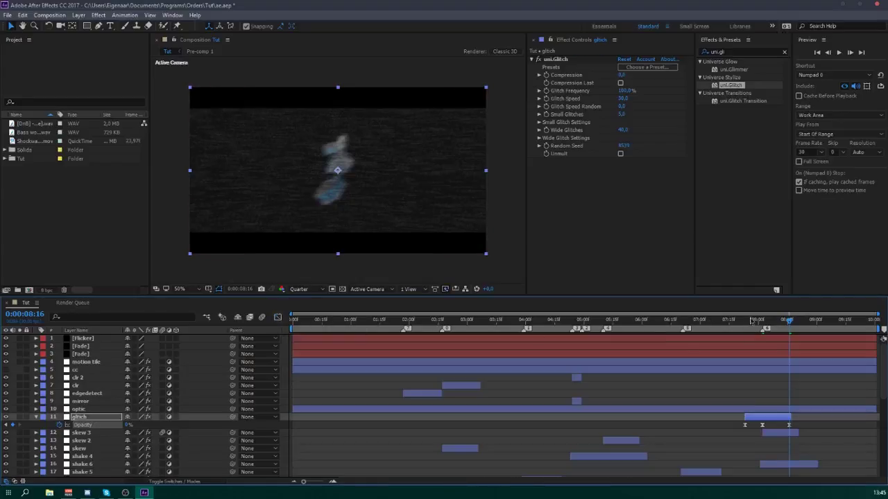
left_click(728, 320)
key("b")
key("space")
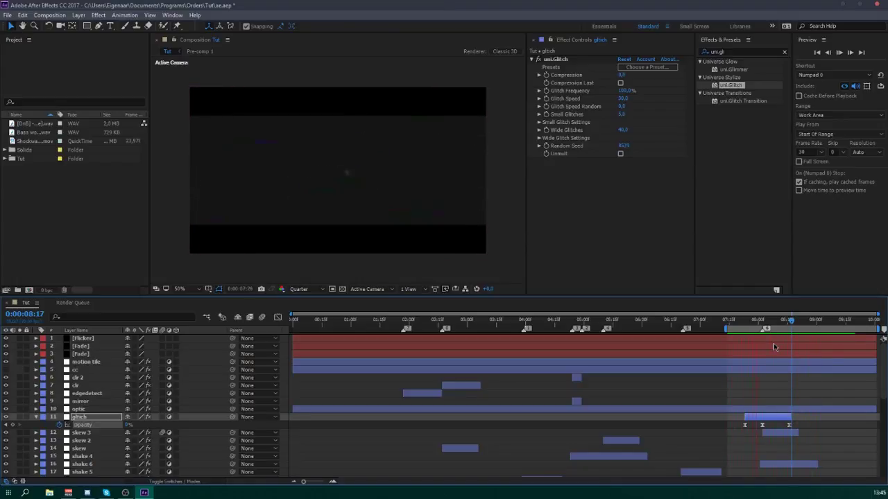
key("ctrl+s")
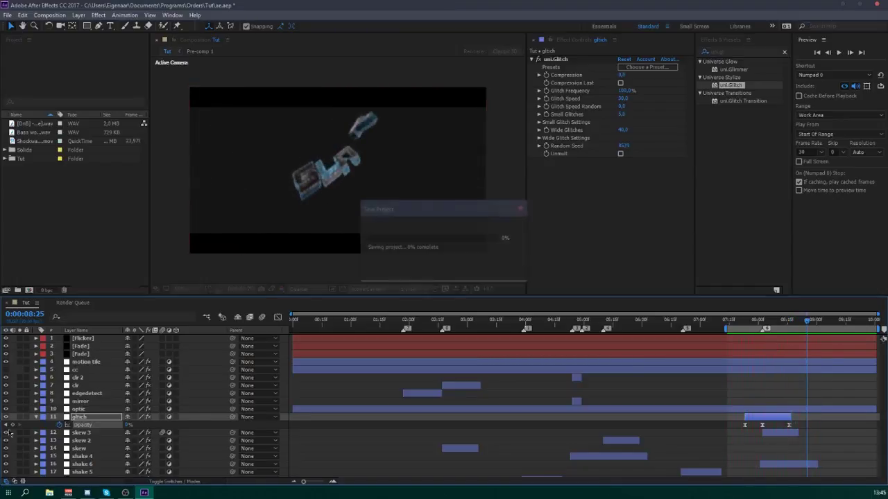
left_click(34, 420)
left_click(35, 417)
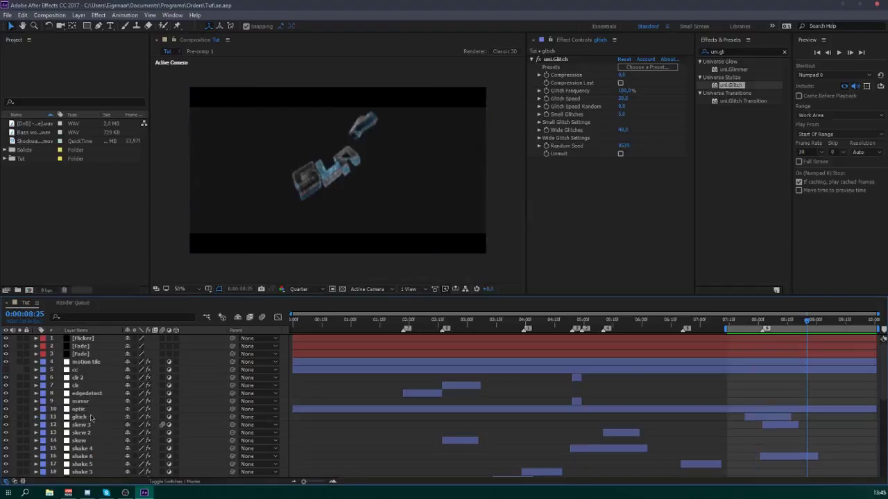
- Move the mirror layer directly below the optic layer and save the project
left_click(82, 402)
left_click_drag(86, 404, 87, 412)
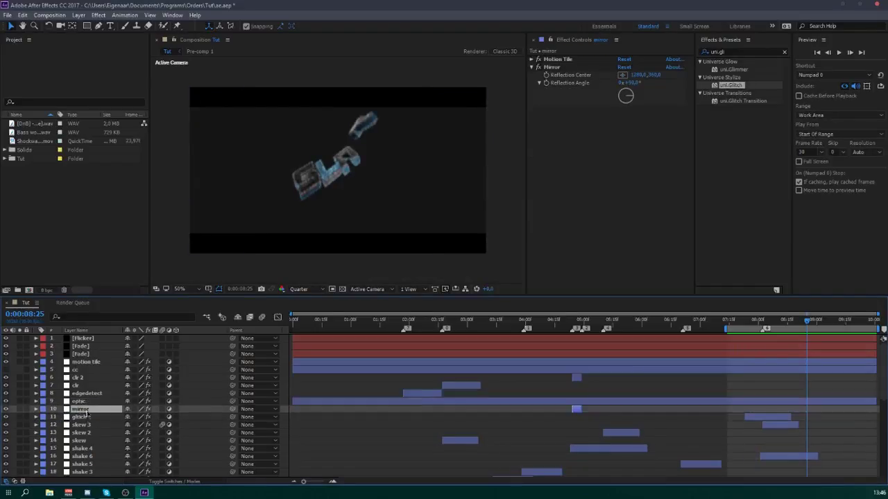
key("ctrl+s")
- Add an adjustment layer named rsmb above the edgedetect layer and save the project
left_click(111, 394)
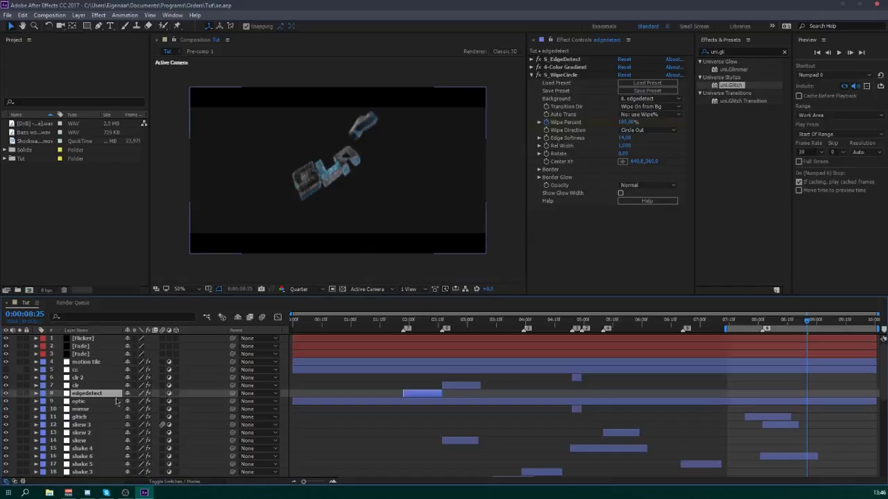
key("ctrl+alt+y")
key("Return")
type("rsmb")
key("Return")
key("ctrl+s")
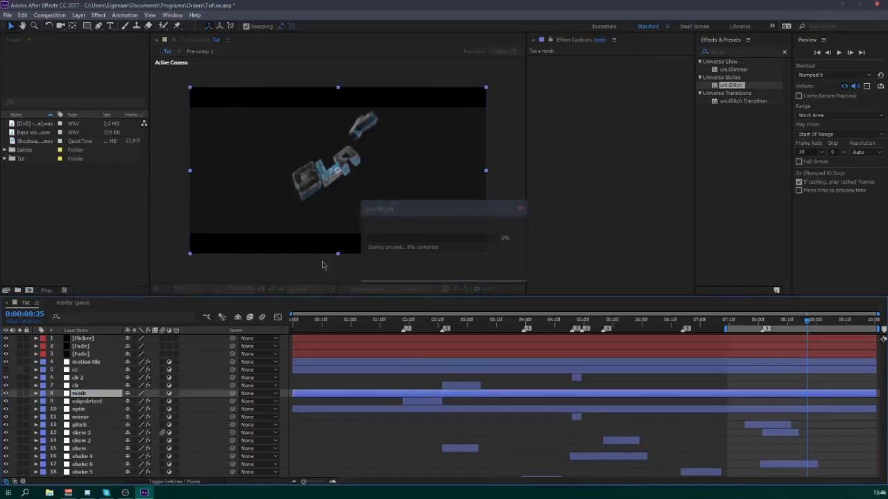
- Apply the RSMB effect to the rsmb layer with a Blur Amount of 0.60 and reduced Motion Sensitivity, and save
left_click(714, 52)
type("rsm")
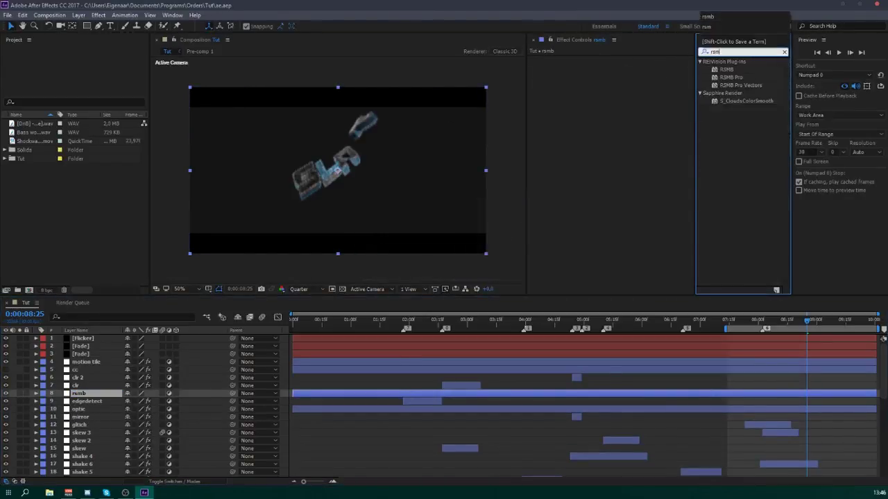
type("b")
double_click(727, 69)
left_click(626, 68)
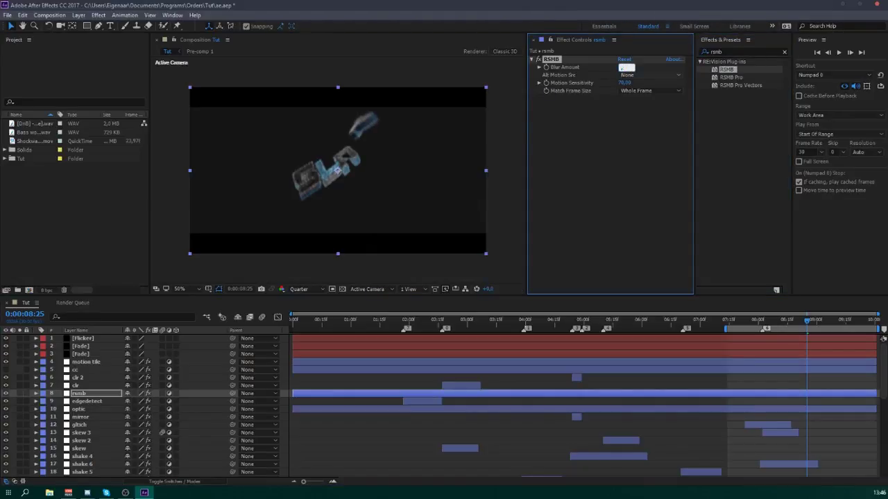
type(",60")
key("Tab")
key("ctrl+s")
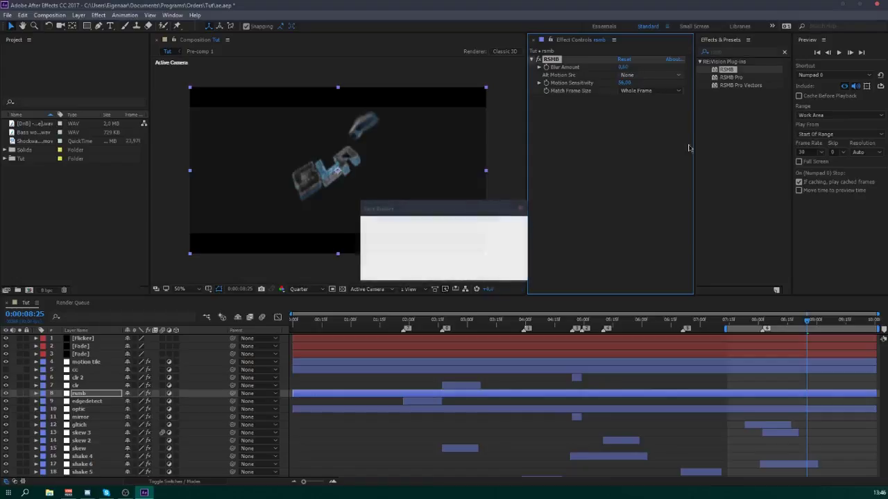
- Extend the work area back to the start of the composition and make the cc layer visible
left_click_drag(726, 329, 135, 356)
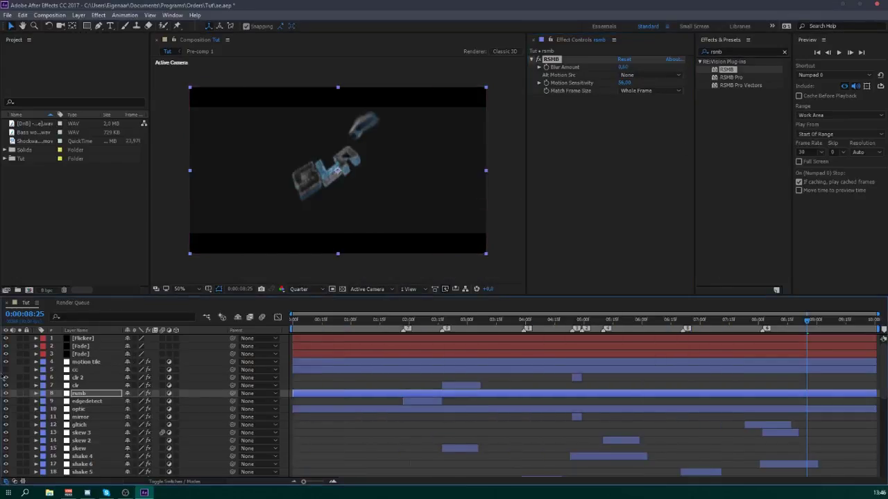
scroll(79, 401, "down", 6)
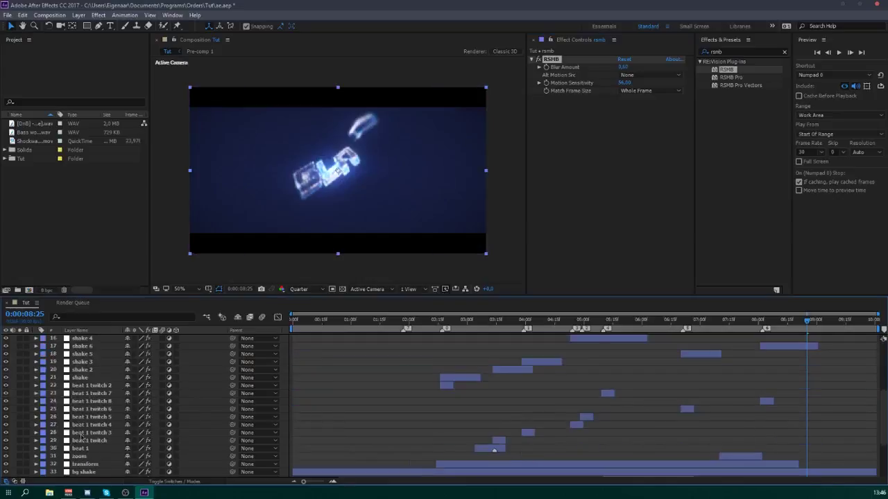
- Find the Trapcode Shine effect and apply it to the shine layer
left_click(83, 441)
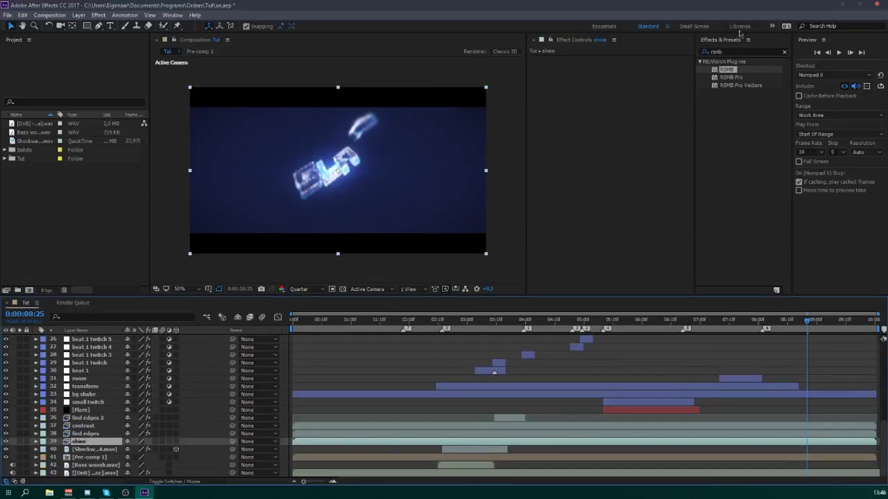
left_click(742, 52)
type("shine")
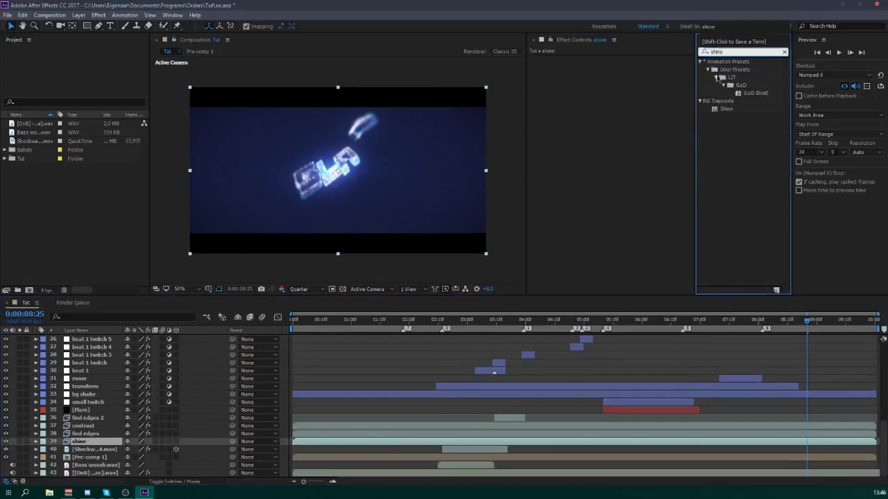
left_click_drag(725, 108, 634, 98)
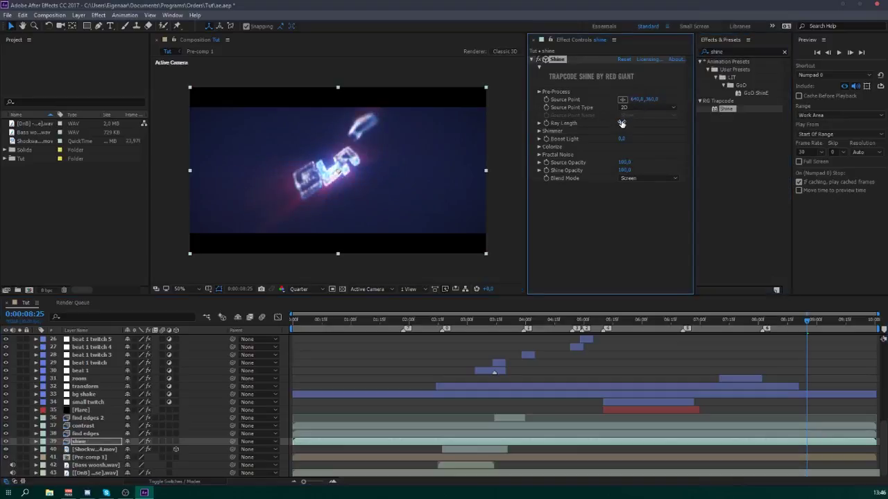
- Change the Shadows color in Shine's 3-Color Gradient to a violet-blue and save the project
left_click(539, 147)
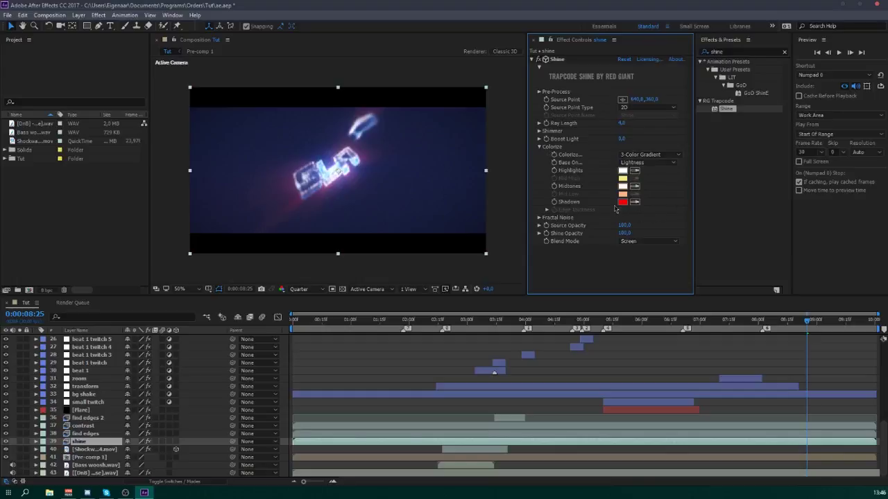
left_click(622, 202)
left_click_drag(545, 258, 543, 267)
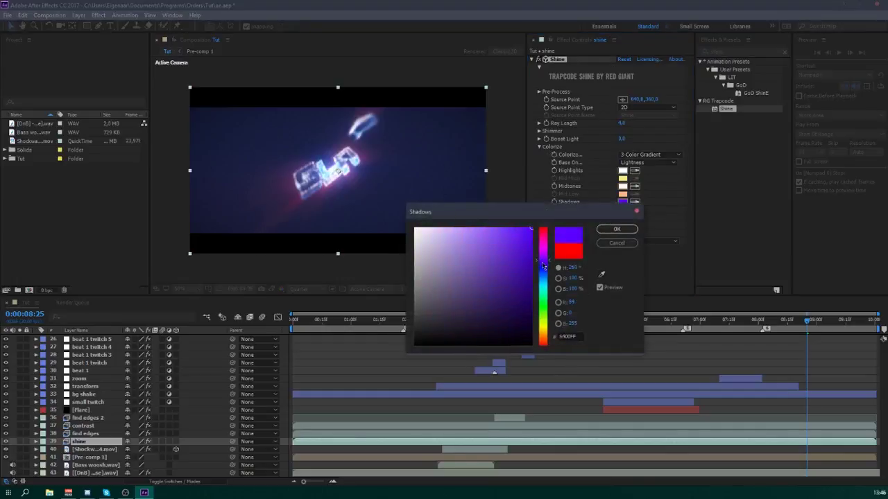
left_click(616, 228)
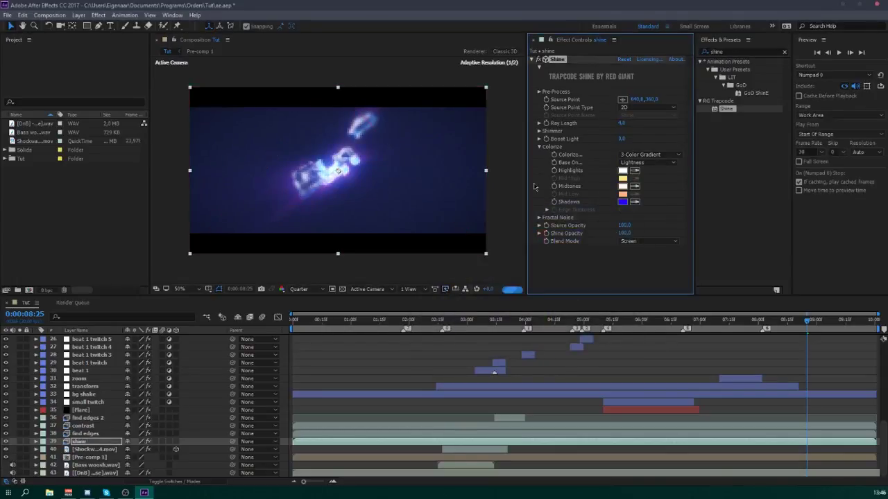
left_click(622, 202)
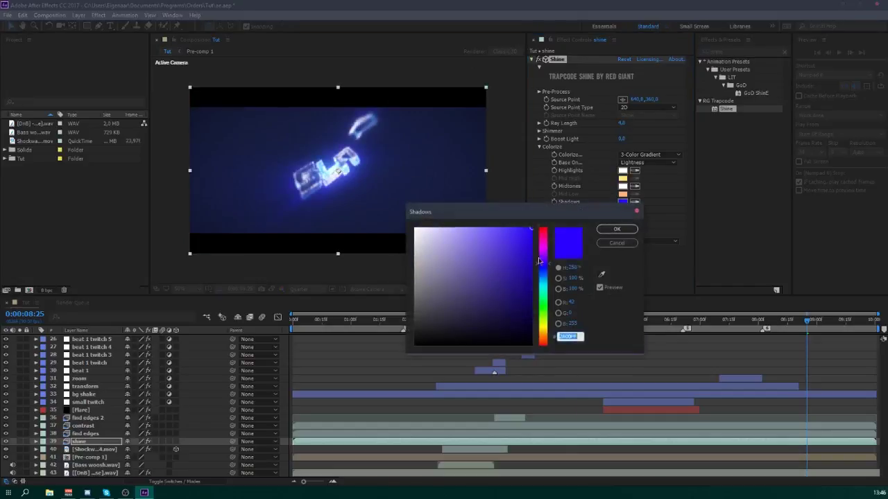
left_click(617, 229)
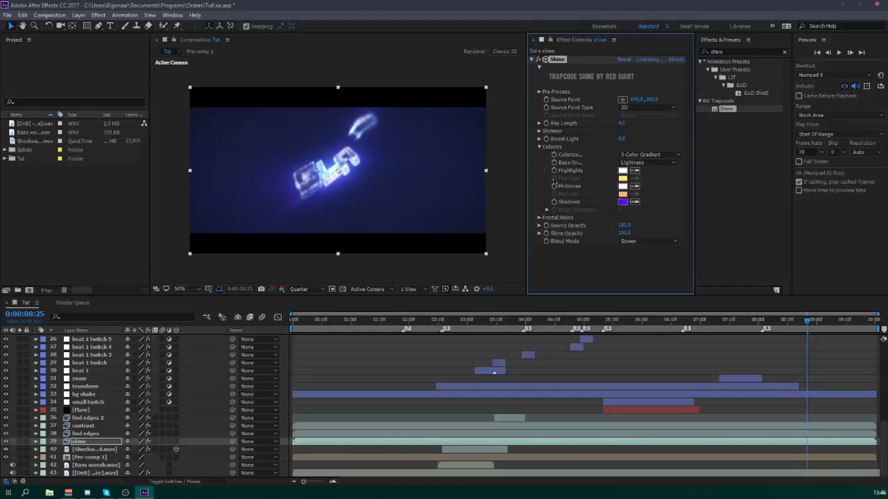
key("ctrl+s")
left_click(531, 59)
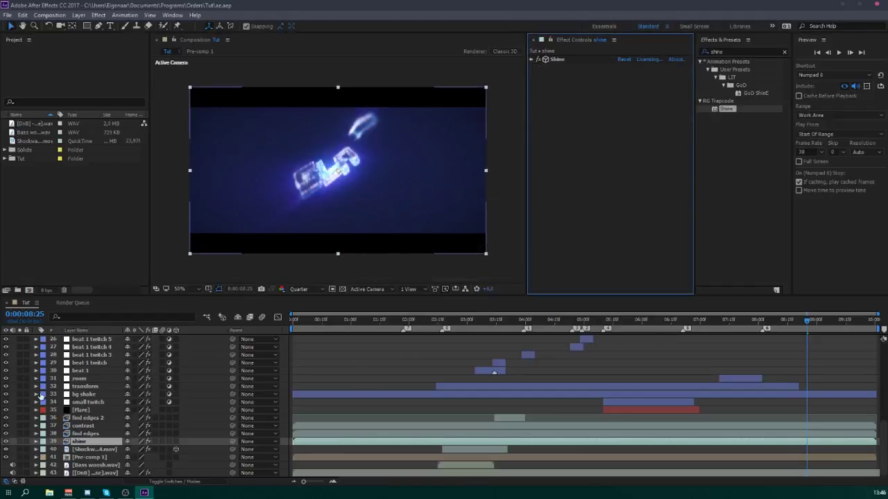
- Preview the whole composition and check the flare section up to 0:00:06:11
scroll(90, 416, "up", 7)
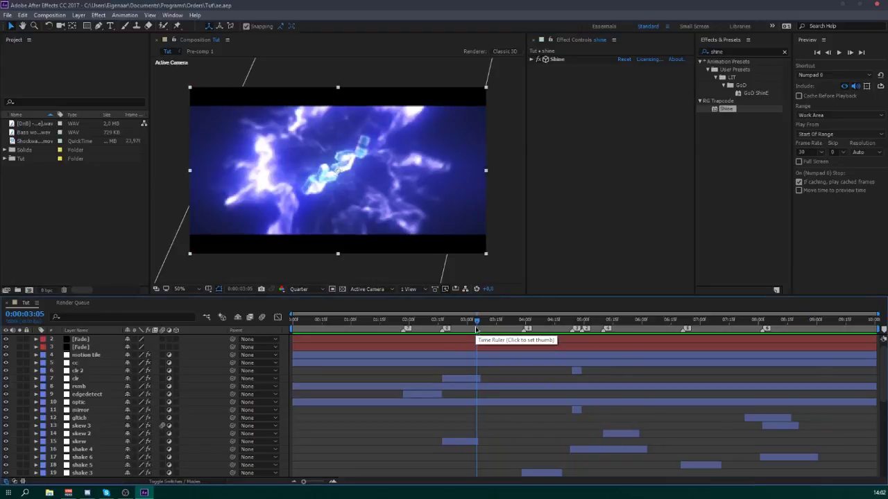
key("space")
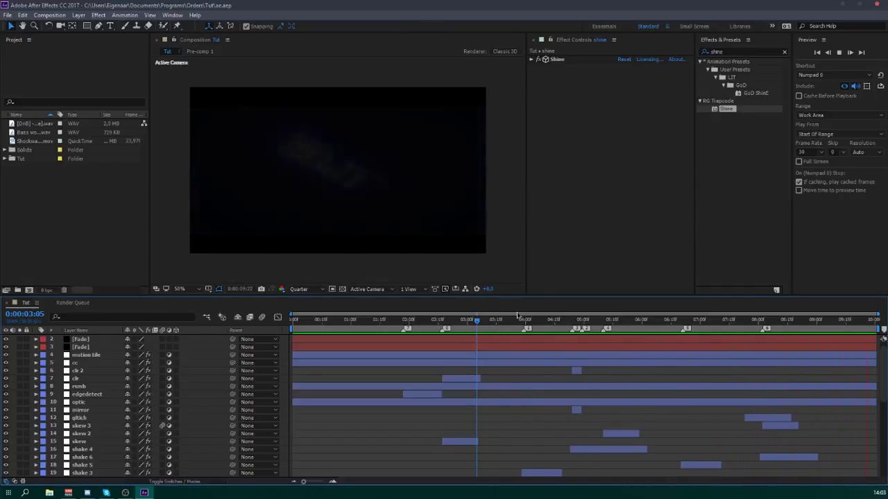
left_click_drag(575, 328, 663, 329)
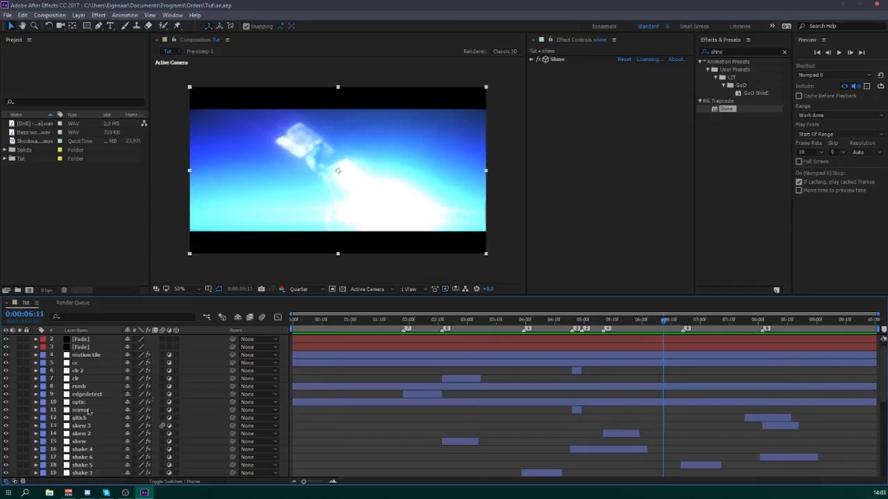
- Start the work area at 0:00:05:03 and reveal the Flare layer's animated properties
scroll(76, 418, "down", 6)
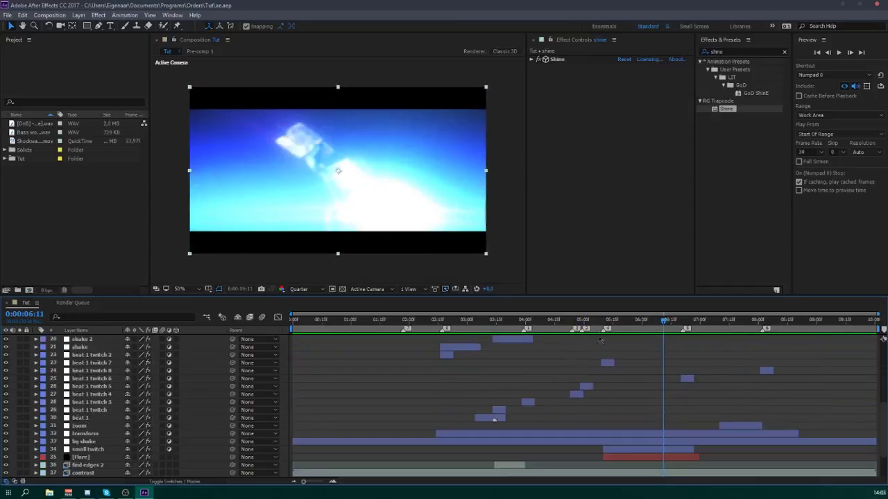
left_click(589, 323)
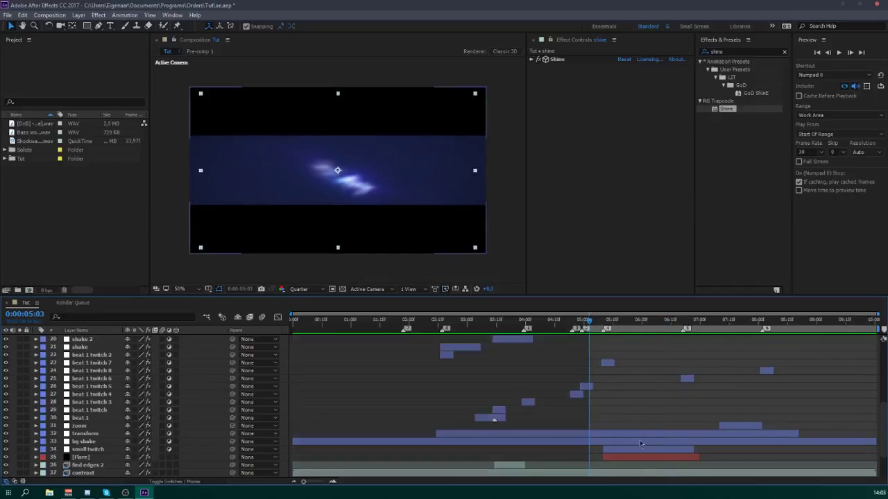
left_click(640, 457)
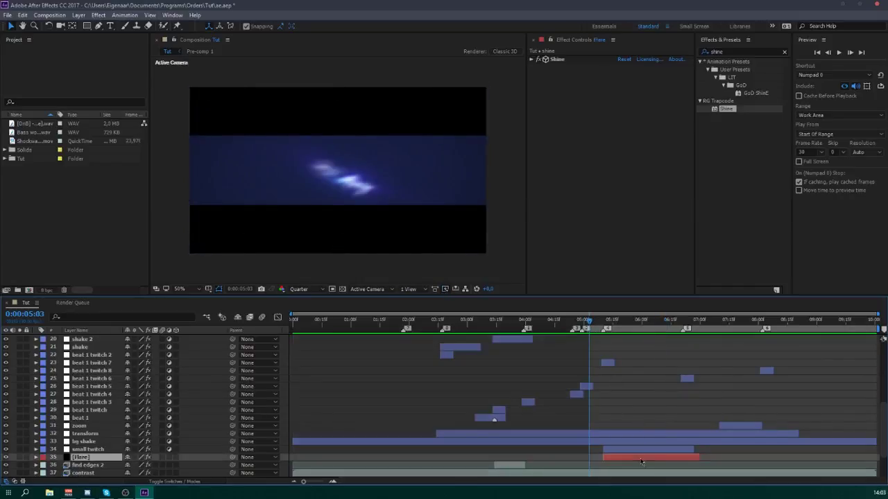
key("u")
scroll(634, 375, "down", 3)
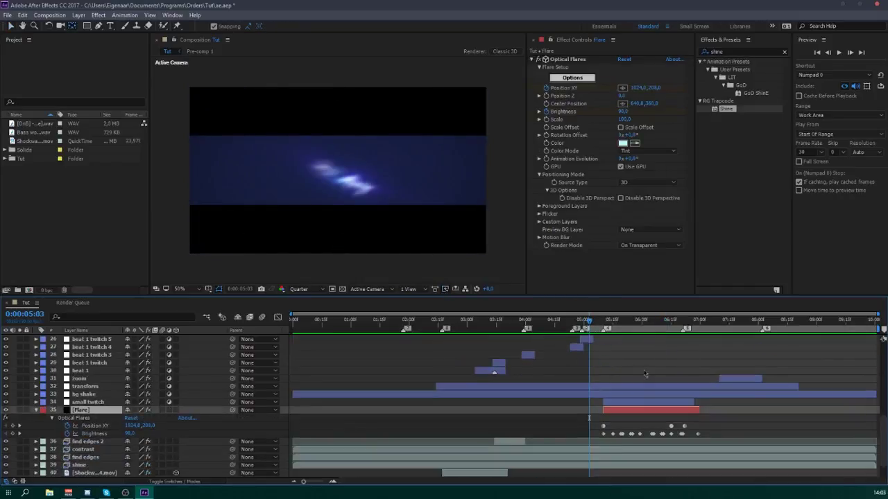
- Keyframe the Flare layer's Optical Flares Color at 0:00:05:28 and change it to light purple at 0:00:05:29
left_click(634, 324)
left_click_drag(635, 329, 638, 333)
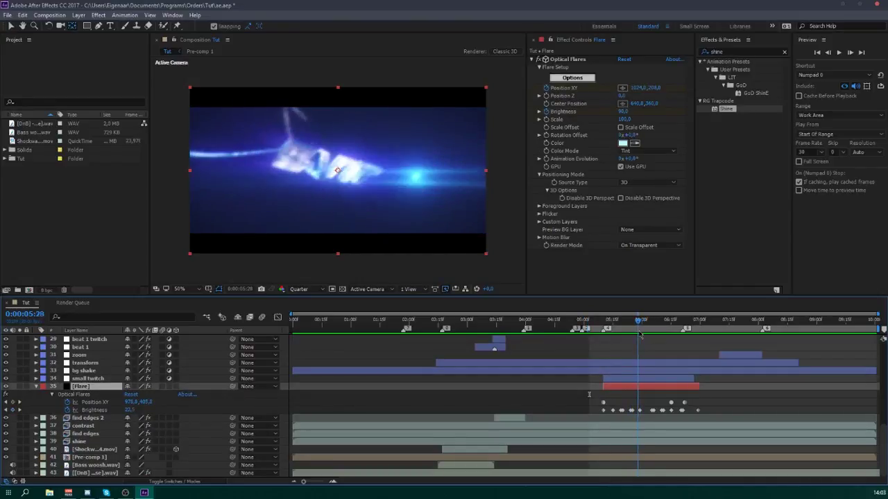
left_click(569, 160)
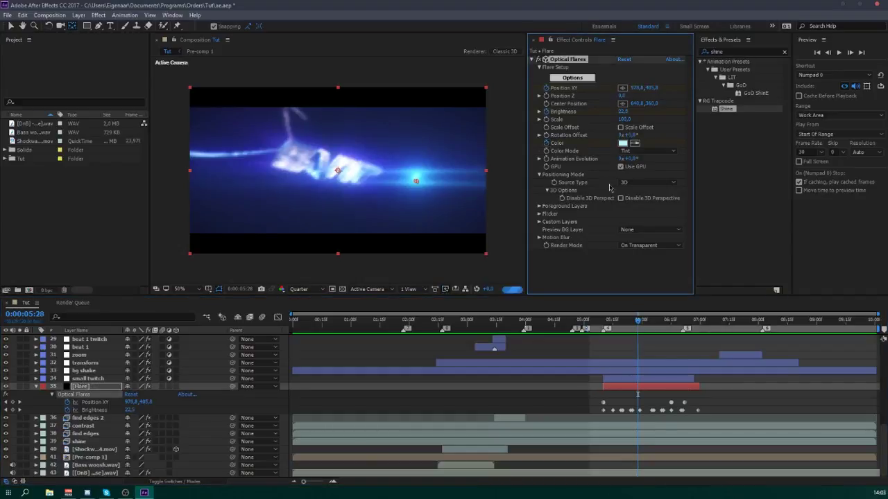
key("Page_Down")
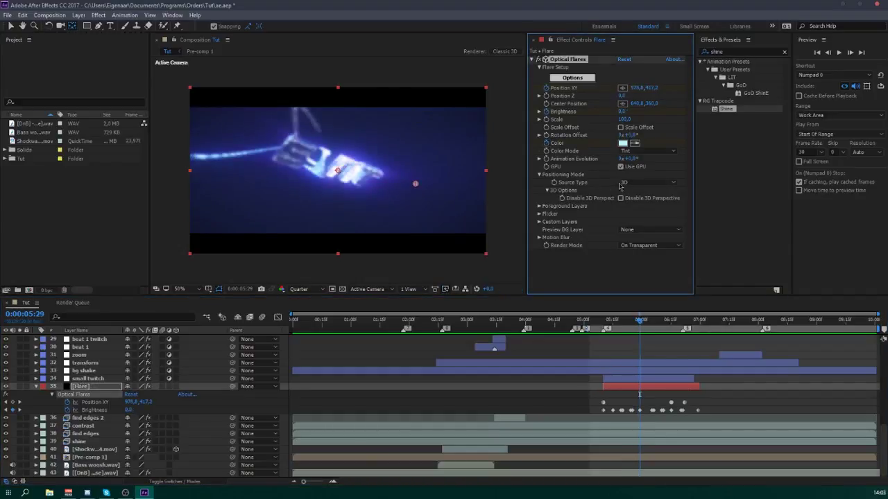
left_click(623, 143)
left_click(544, 258)
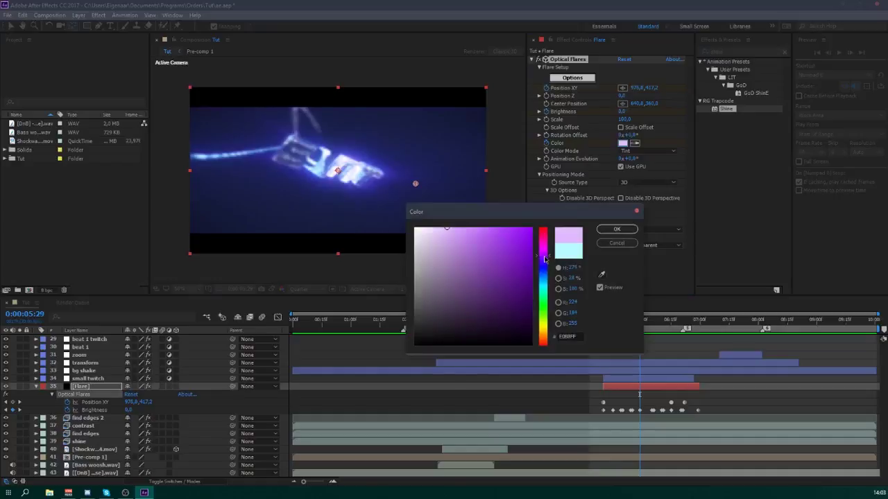
left_click(617, 229)
- Add another light purple Color keyframe to the Flare layer at 0:00:06:14
left_click(653, 324)
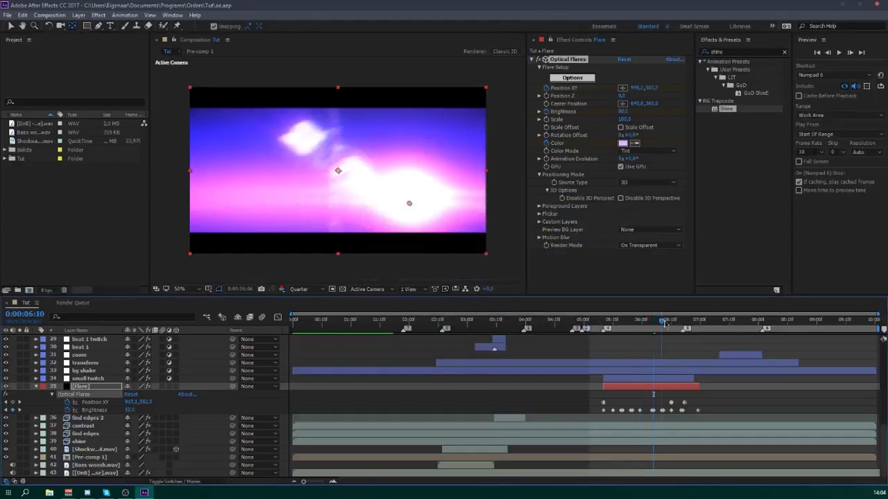
left_click(665, 324)
left_click_drag(665, 323, 669, 323)
key("u")
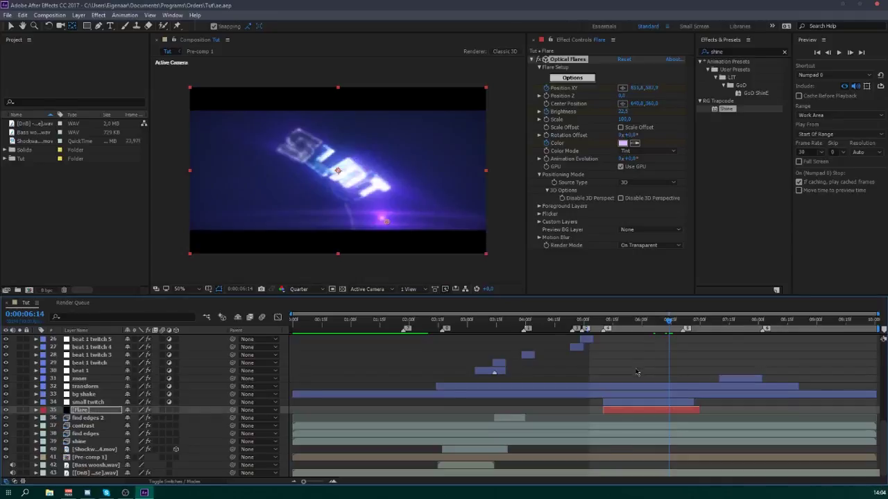
key("u")
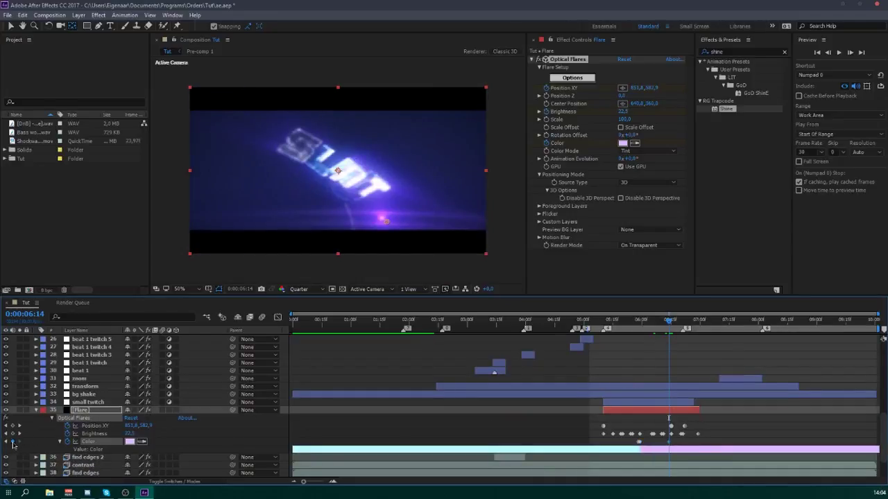
- Change the Flare layer's Optical Flares Color to light peach (FFD4B8) at 0:00:06:15 and save the project
key("Page_Down")
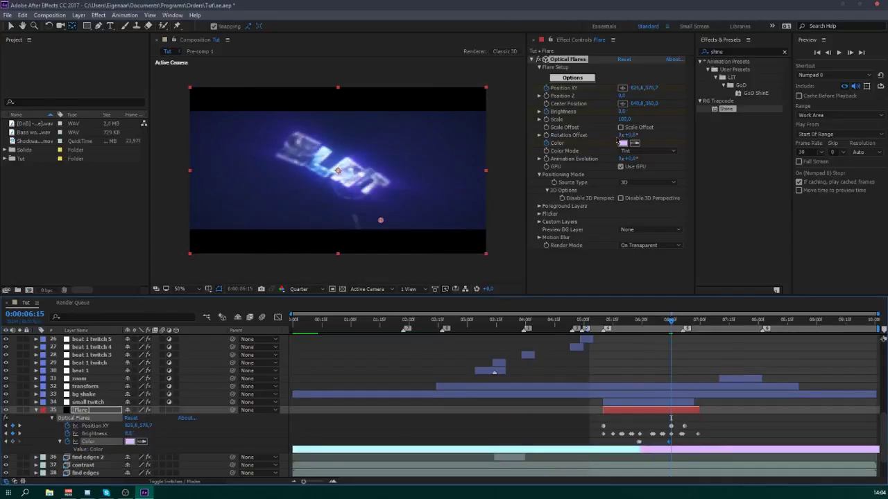
left_click(620, 142)
left_click(544, 337)
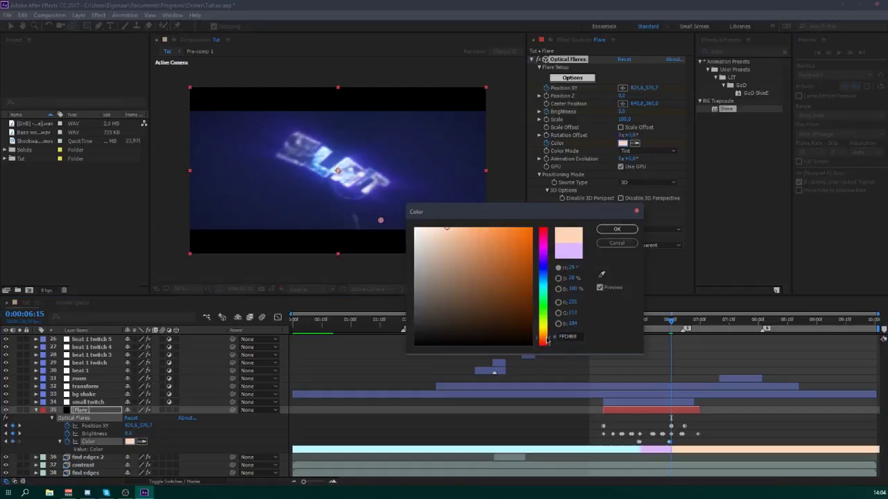
left_click(617, 229)
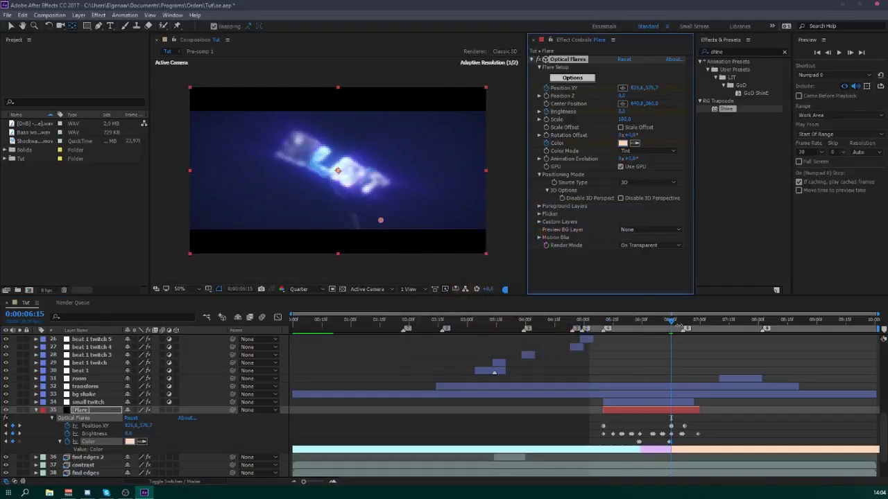
left_click_drag(670, 321, 683, 323)
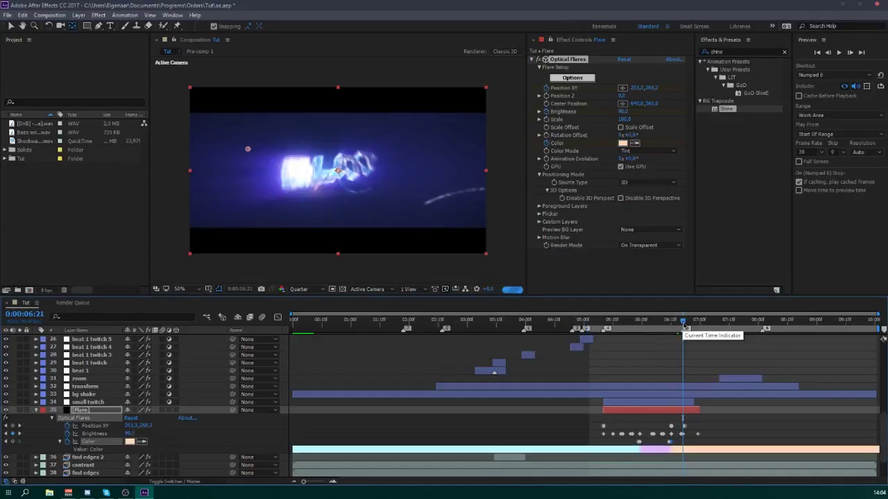
key("ctrl+s")
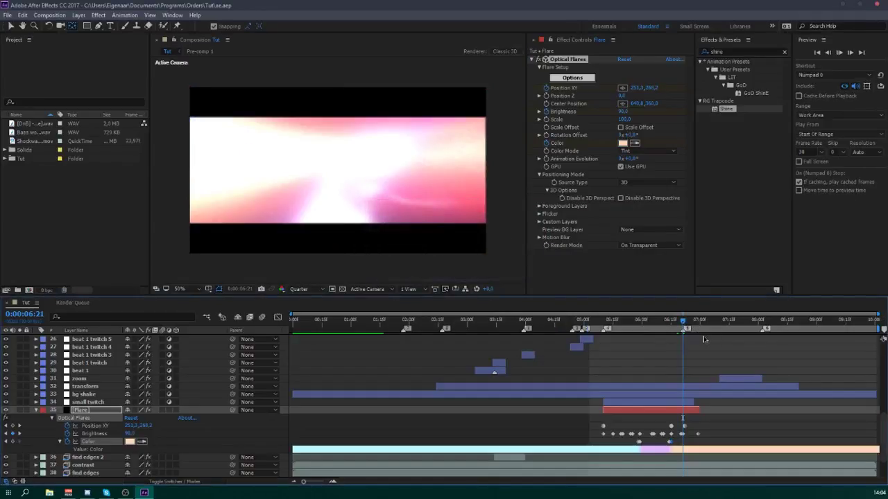
- Preview the flare section from 0:00:05:03, and play the whole composition to check the color changes
key("KP_0")
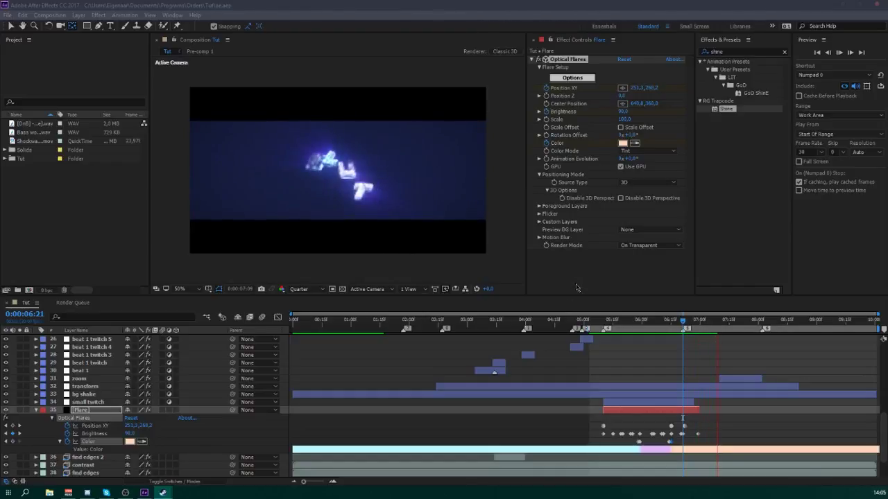
left_click(626, 321)
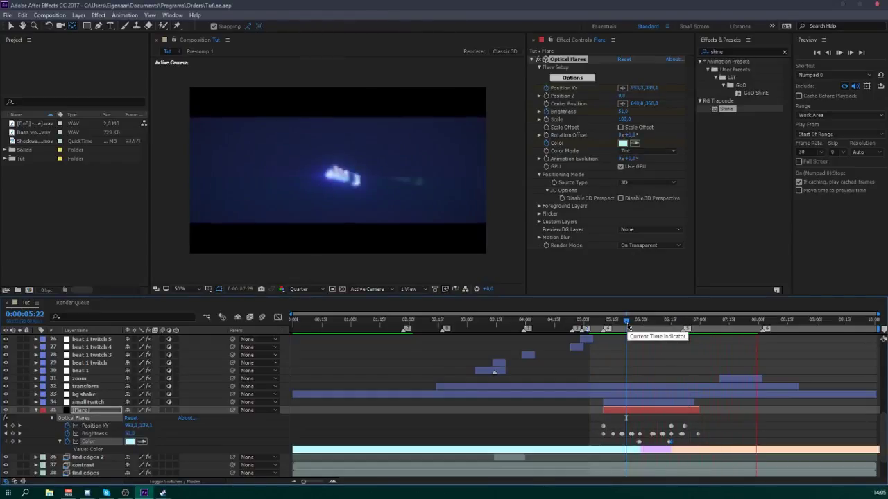
key("space")
key("space")
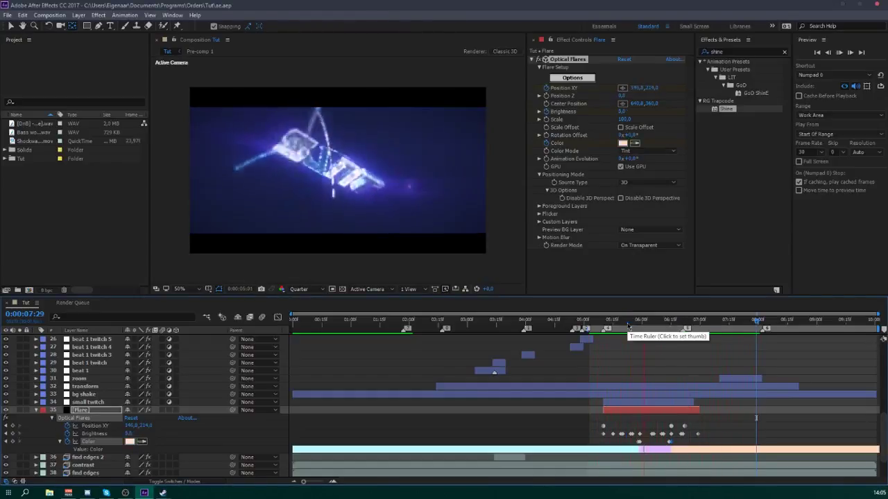
key("space")
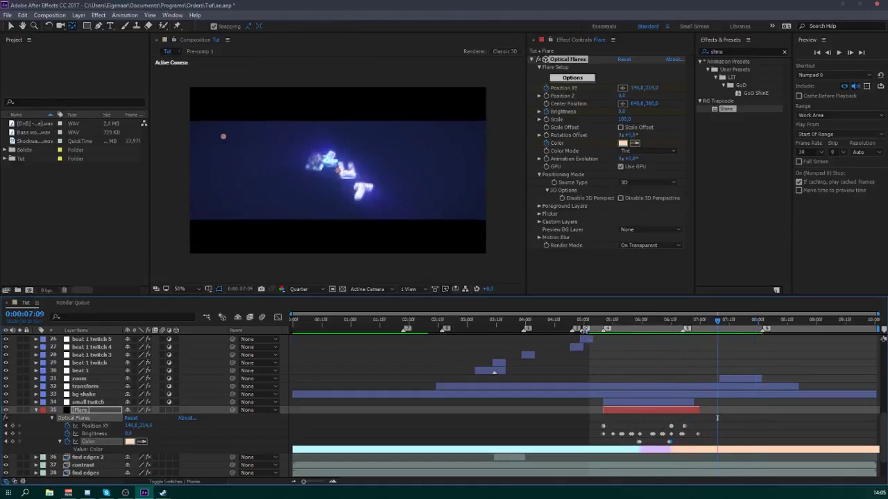
key("space")
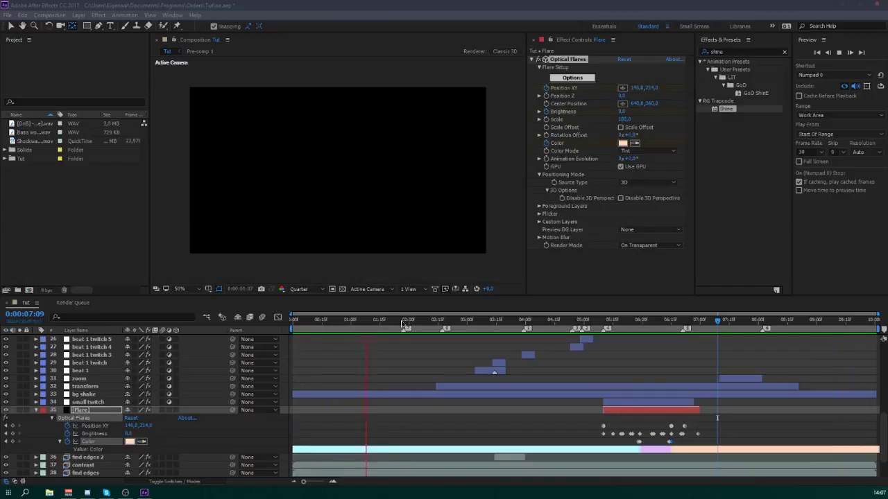
key("space")
key("space")
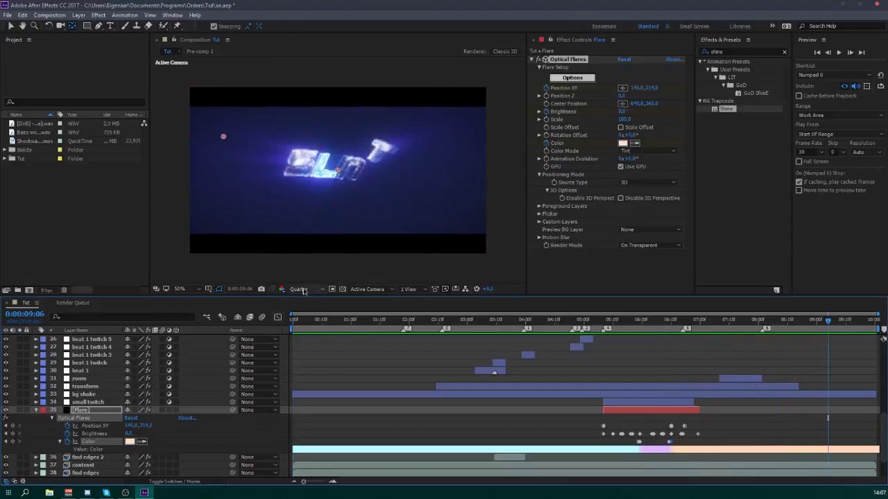
key("space")
- Collapse the Flare layer's properties, re-enable the Particles and Smoke layers in Pre-comp 1, and save the project
left_click(36, 410)
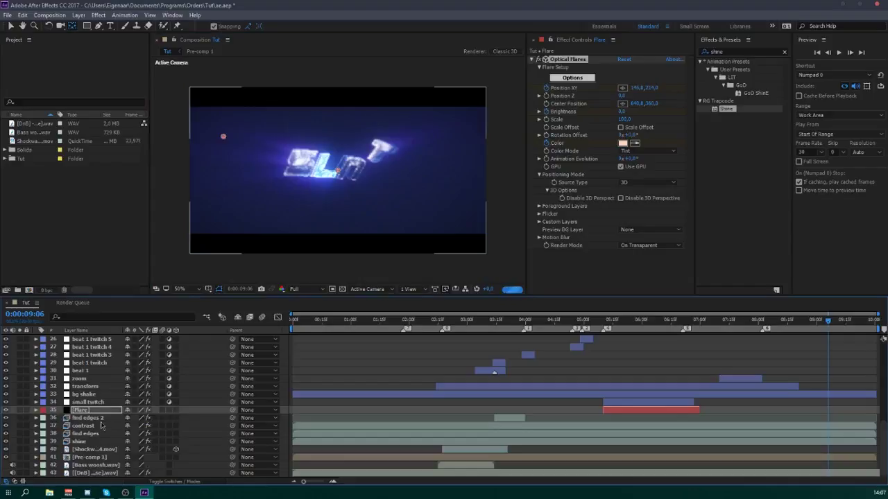
double_click(90, 458)
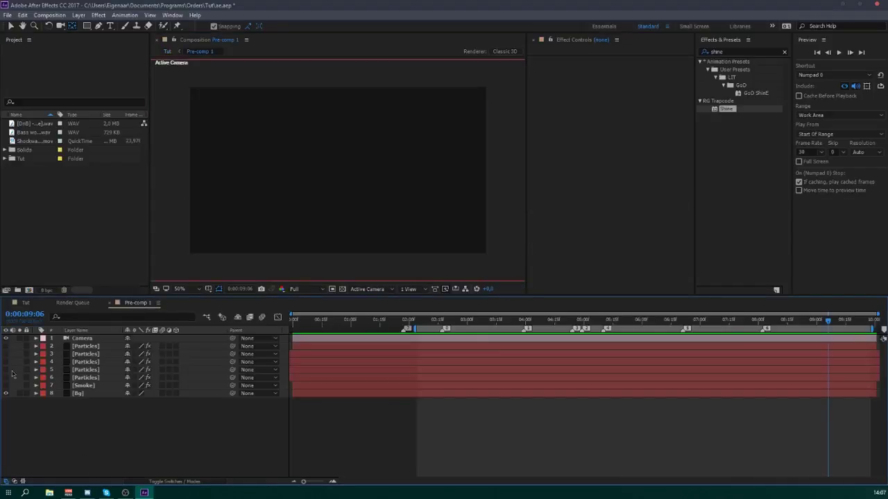
key("ctrl+s")
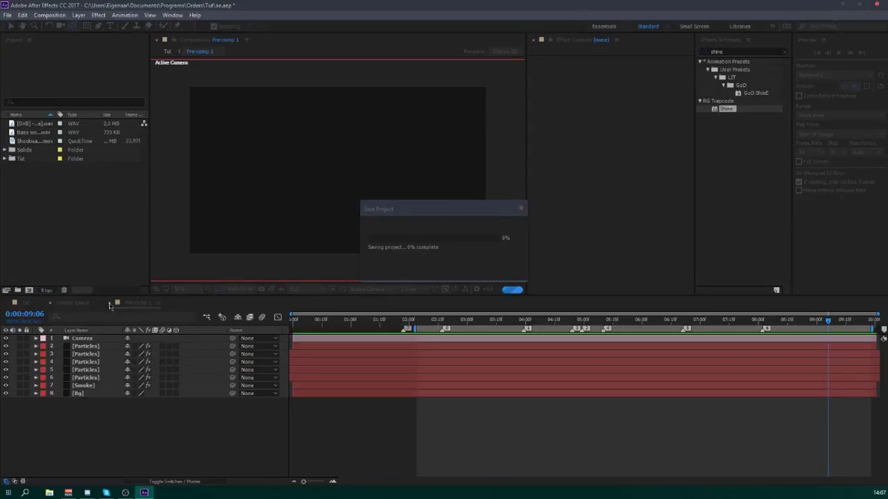
left_click(109, 303)
left_click(25, 303)
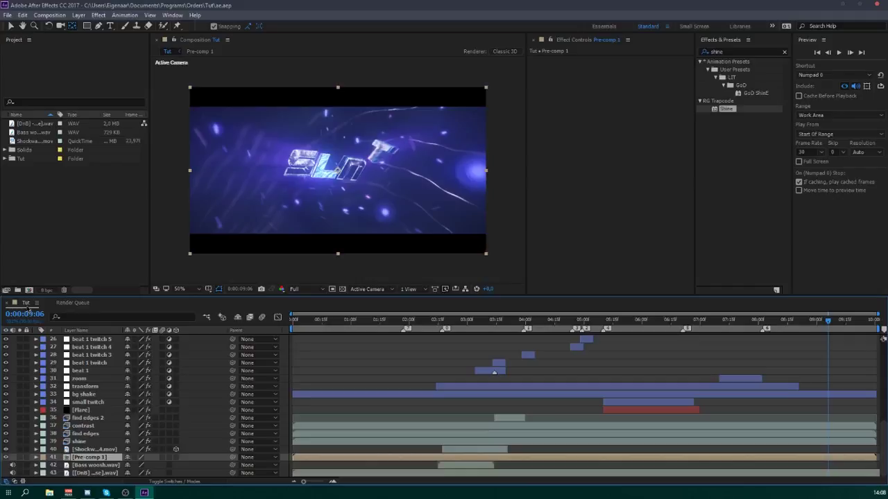
- Open Pre-comp 1 and set the topmost Particles layer's Form particle Color to light orange (FFAD7C)
double_click(90, 459)
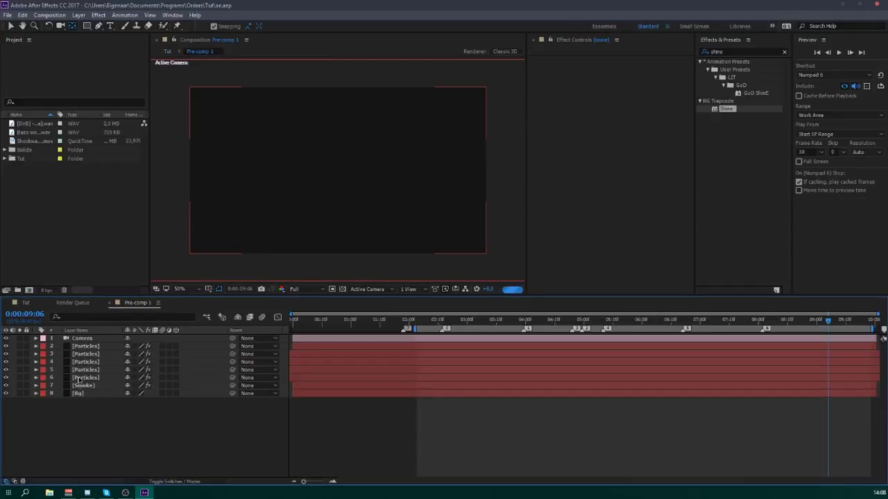
left_click(89, 348)
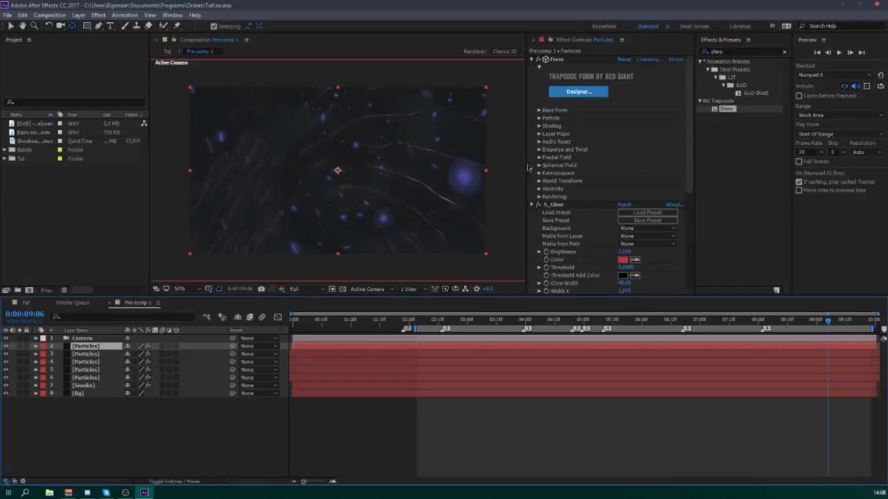
left_click(539, 117)
left_click(623, 244)
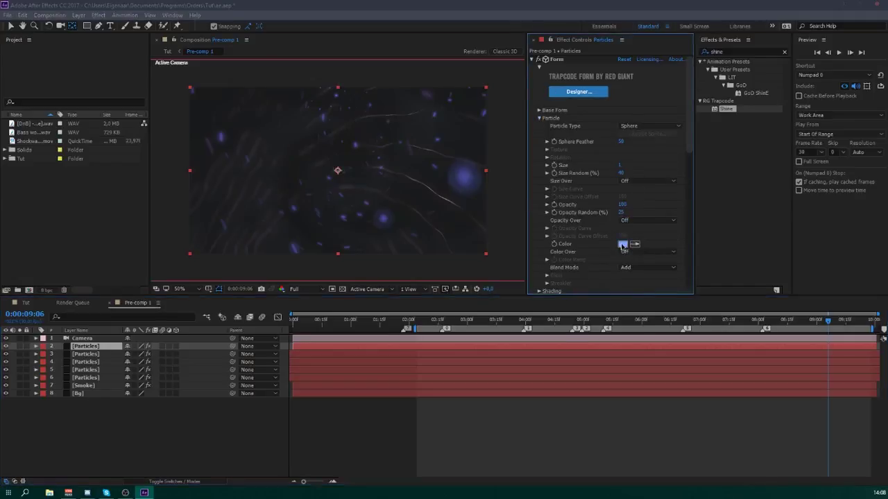
left_click_drag(543, 288, 547, 340)
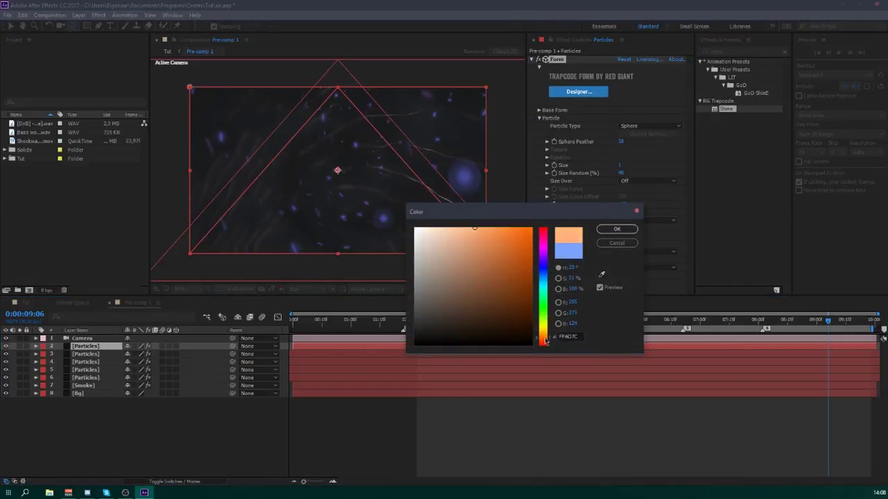
left_click(616, 229)
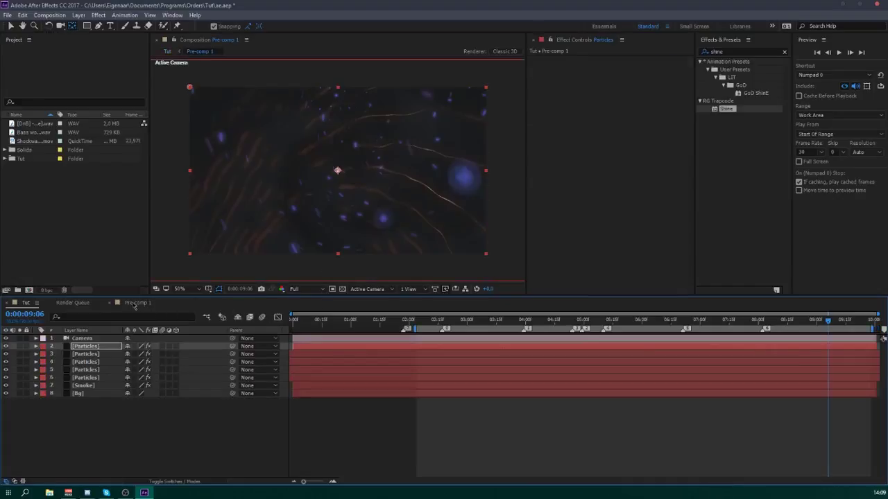
- Try a desaturated pink as the Form particle Color of the topmost Particles layer in Pre-comp 1
left_click(140, 304)
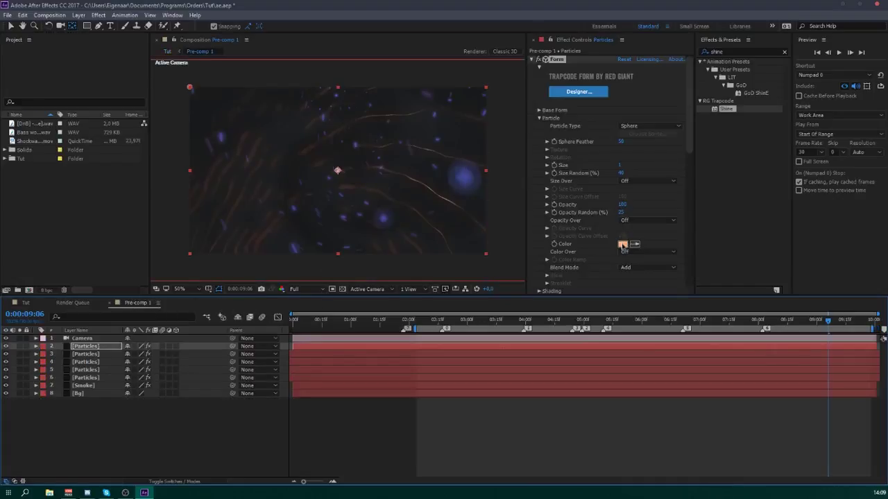
left_click(623, 245)
left_click_drag(448, 246, 449, 240)
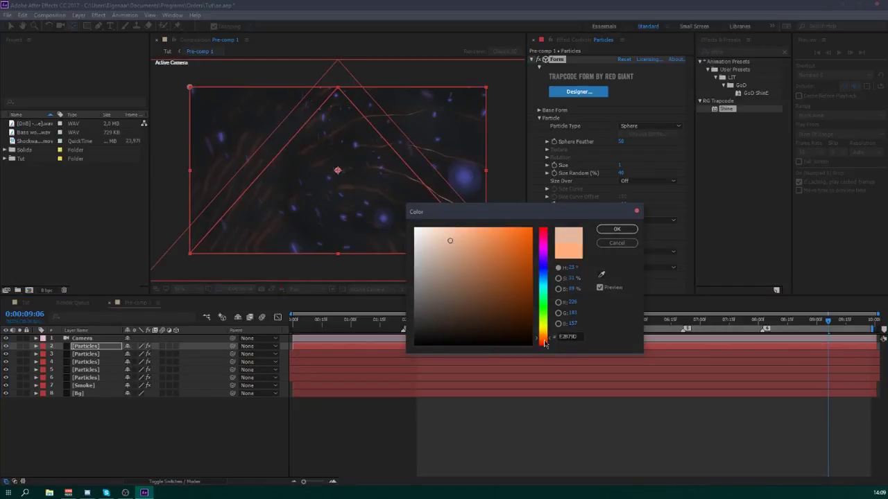
left_click_drag(546, 344, 547, 355)
left_click(440, 240)
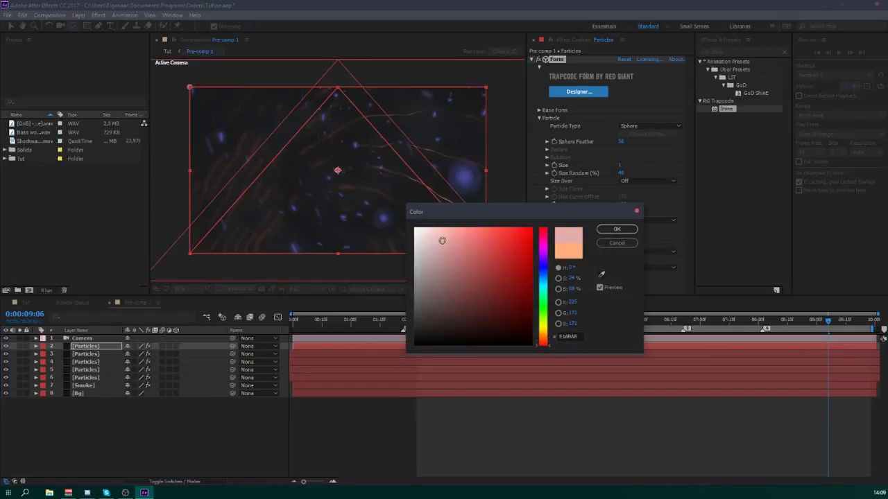
left_click(617, 229)
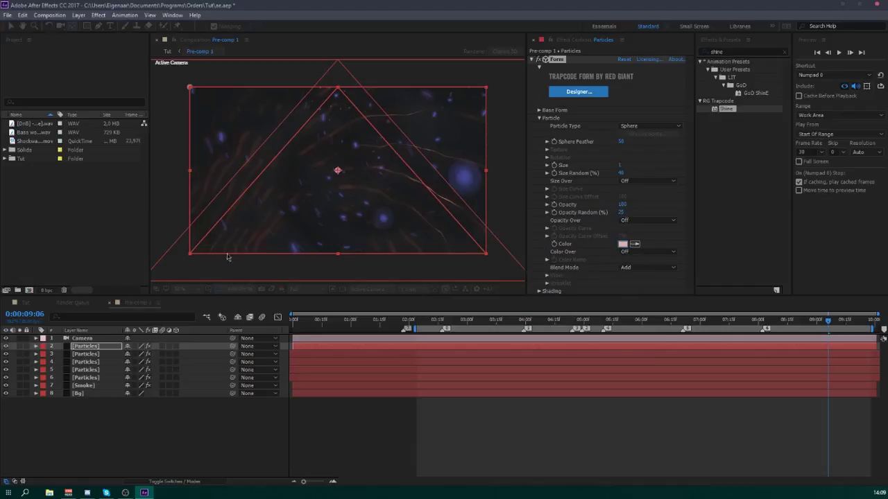
- Try a light purple Form particle Color on the same Particles layer and check it in the Tut composition
left_click(619, 244)
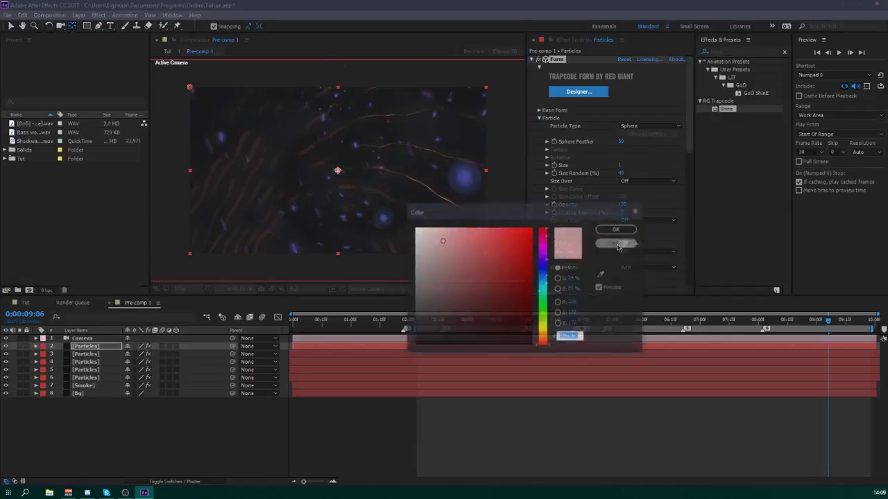
left_click_drag(545, 247, 552, 259)
left_click(616, 231)
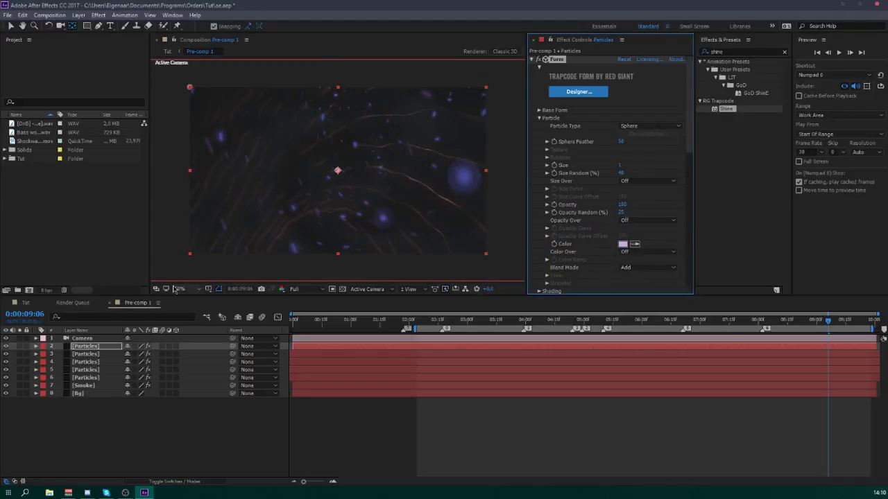
left_click(26, 304)
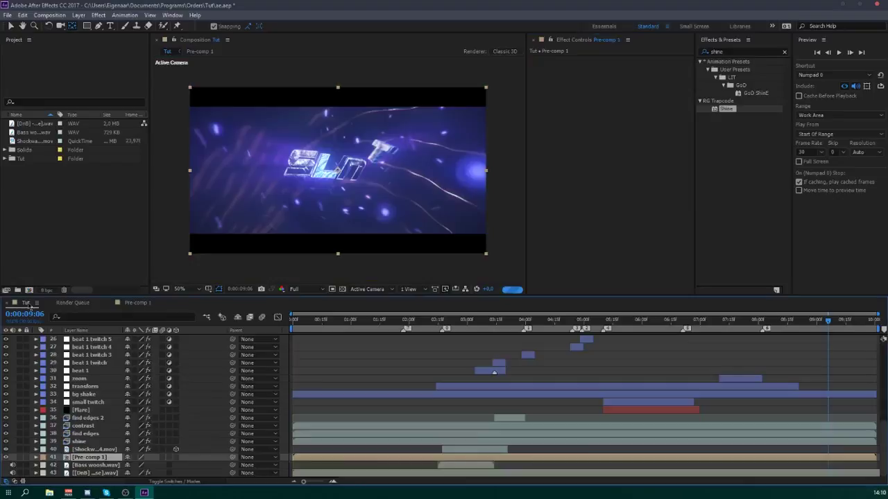
- Set the Form particle Color of the topmost Particles layer in Pre-comp 1 to pale green
left_click(134, 303)
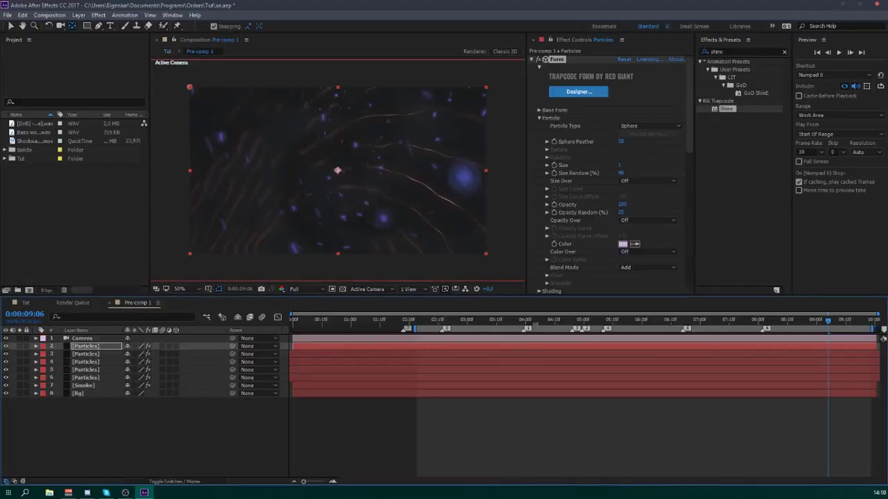
left_click(623, 244)
left_click(543, 288)
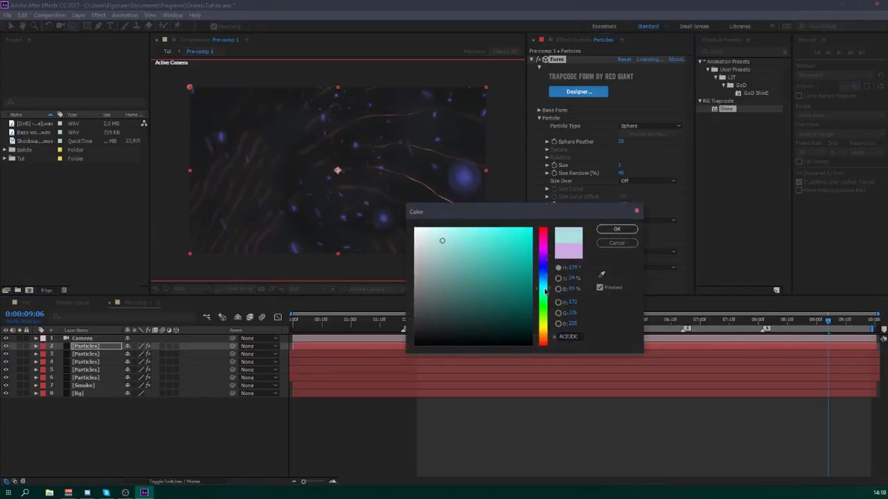
left_click(626, 231)
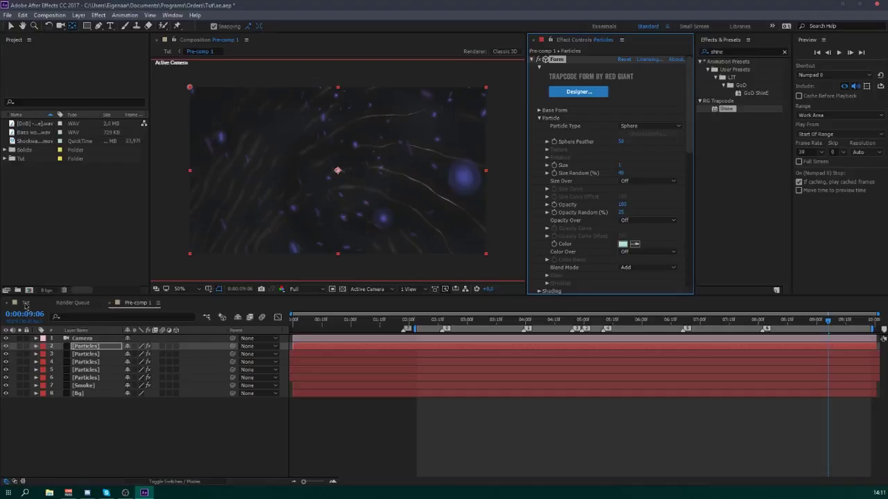
- Change the S_Glow Color on the topmost Particles layer to yellow
left_click(532, 59)
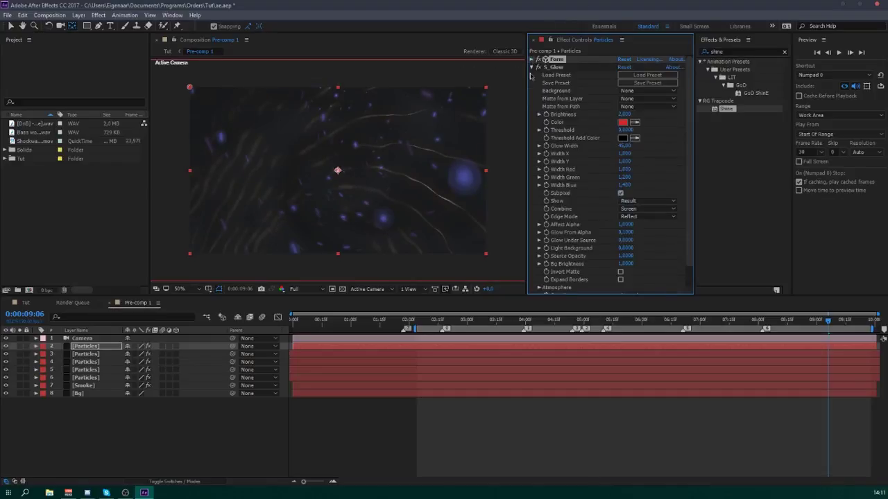
left_click(622, 122)
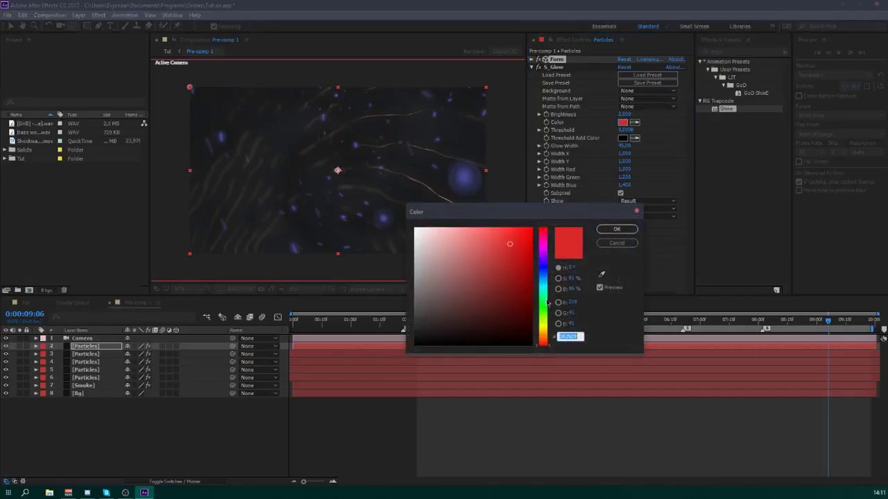
left_click(546, 321)
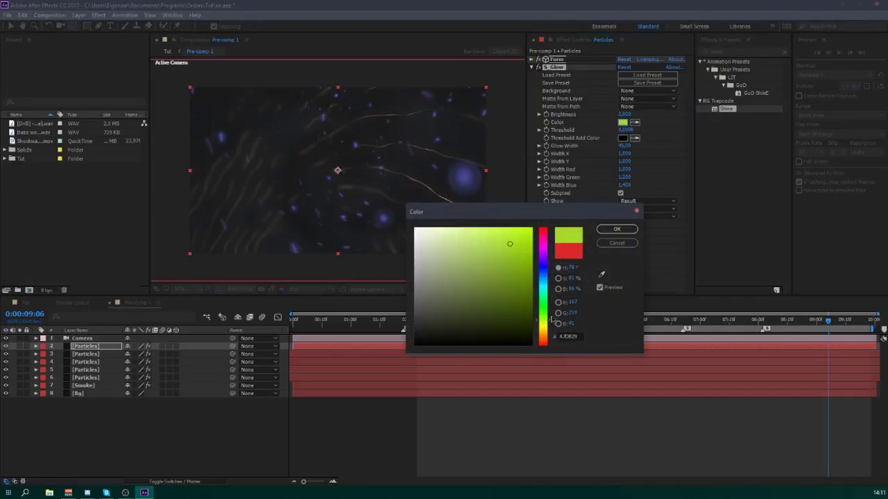
left_click_drag(552, 319, 543, 334)
left_click(615, 234)
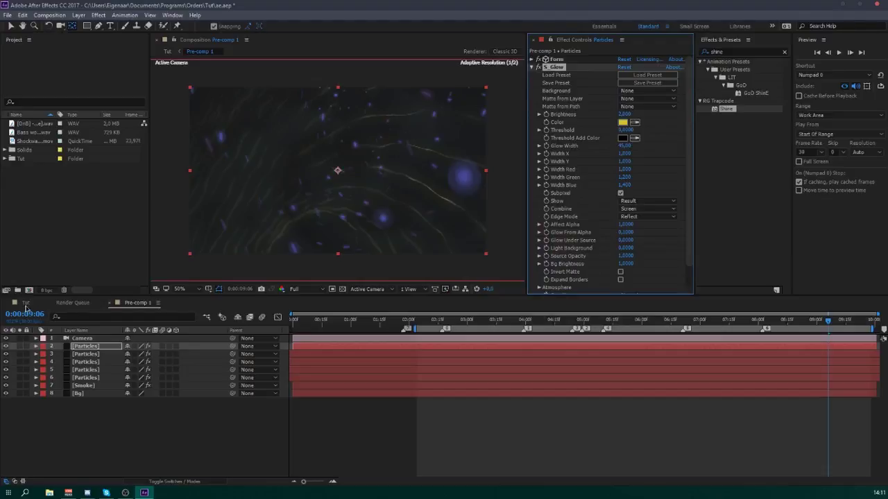
- Return to the Tut composition, save the project, and close the Pre-comp 1 timeline
left_click(26, 304)
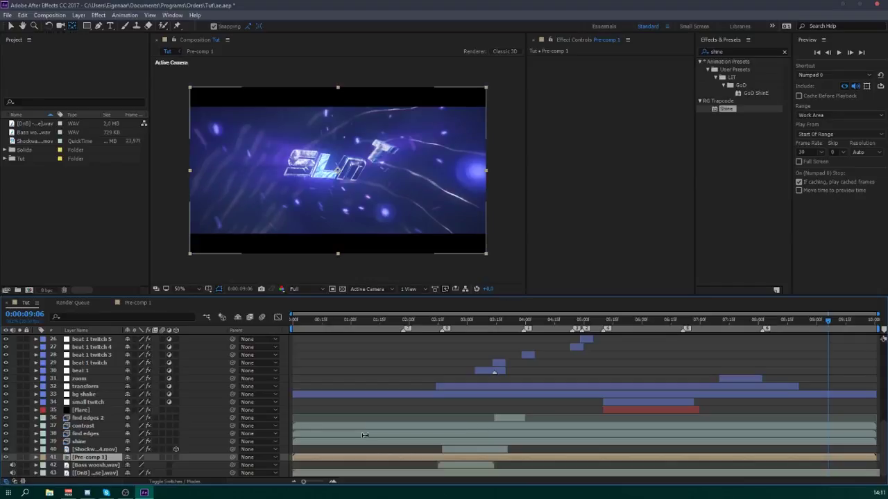
left_click(584, 179)
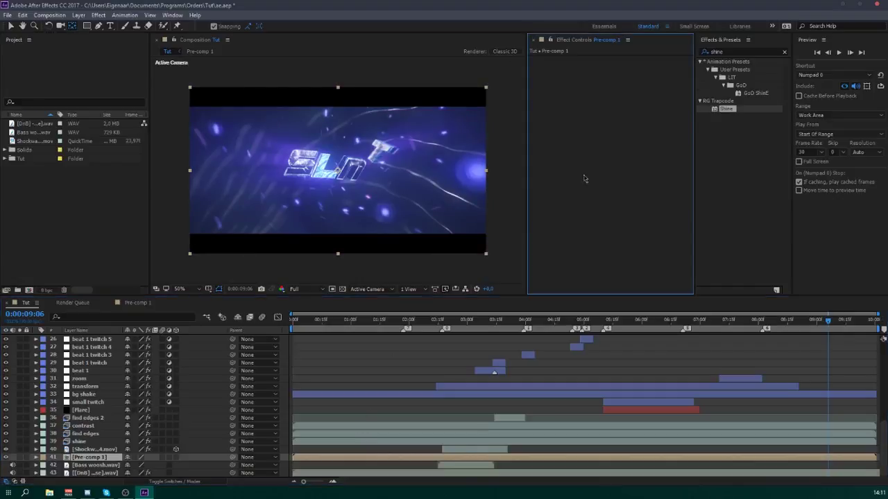
key("ctrl+s")
left_click(109, 305)
left_click(343, 280)
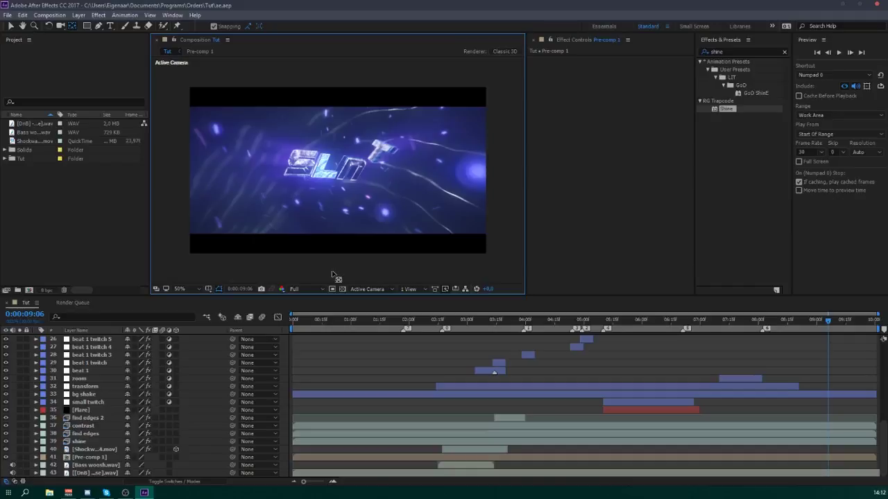
left_click(637, 261)
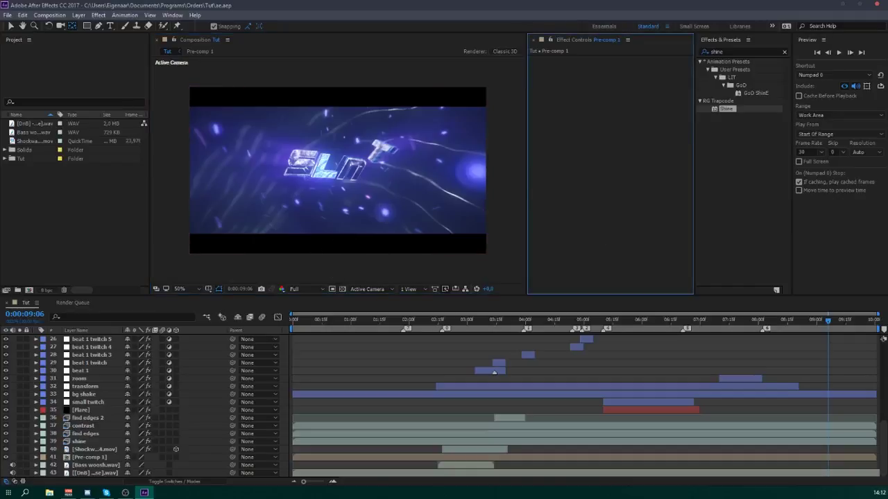